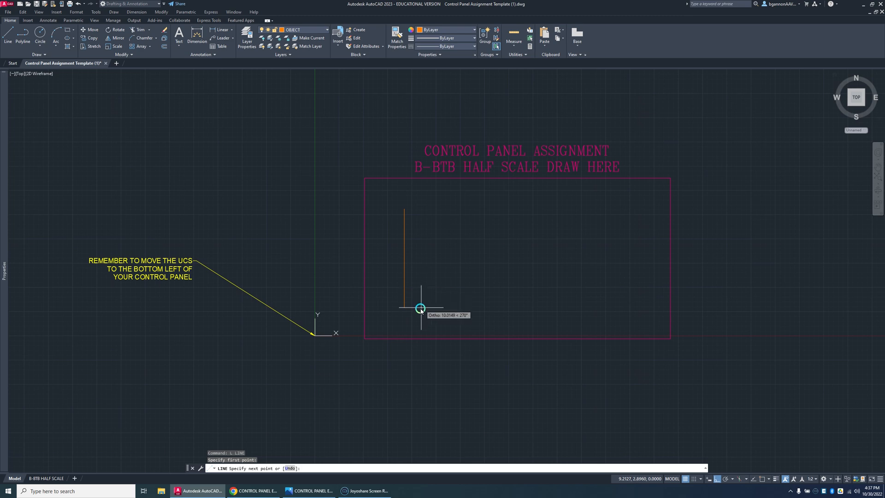
Step: Finish the vertical line for the panel's left edge inside the drawing frame
{"action": "left_click", "coordinate": [408, 303]}
{"action": "key", "text": "Return"}
{"action": "key", "text": "Return"}
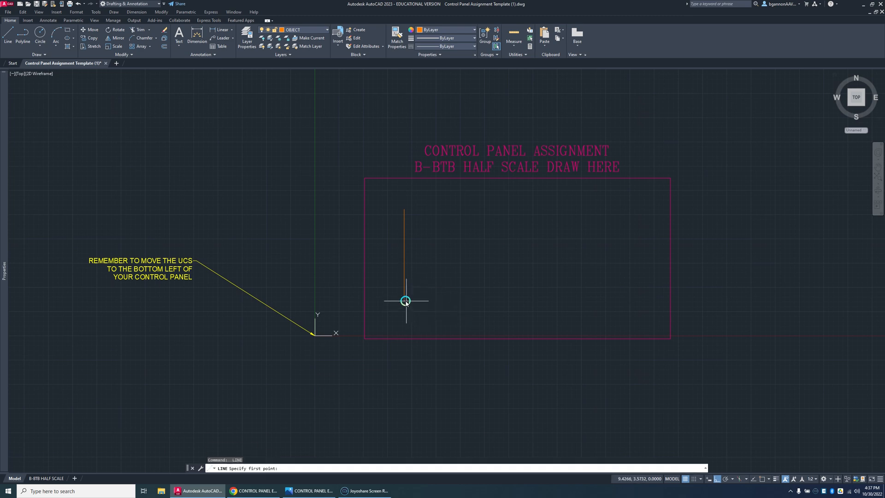
{"action": "left_click", "coordinate": [404, 300]}
{"action": "key", "text": "Escape"}
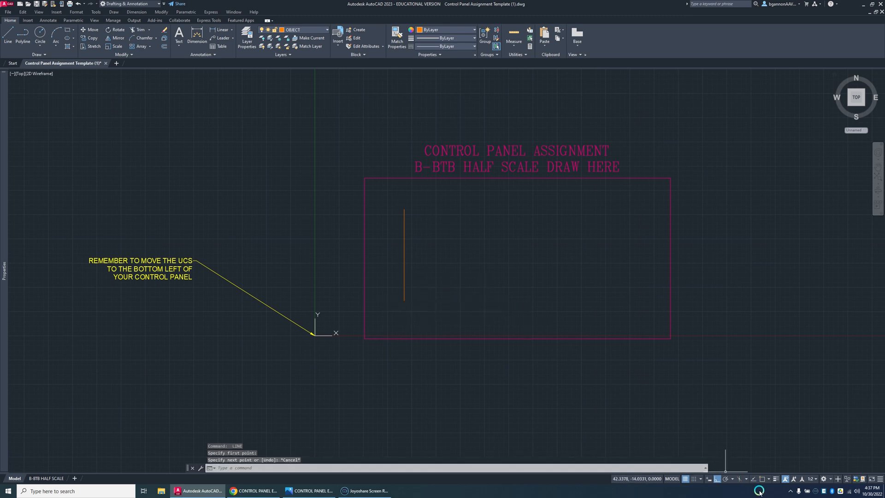
Step: Turn on object snap and draw a horizontal line rightward from the vertical line's lower endpoint as the panel's bottom edge
{"action": "left_click", "coordinate": [761, 480]}
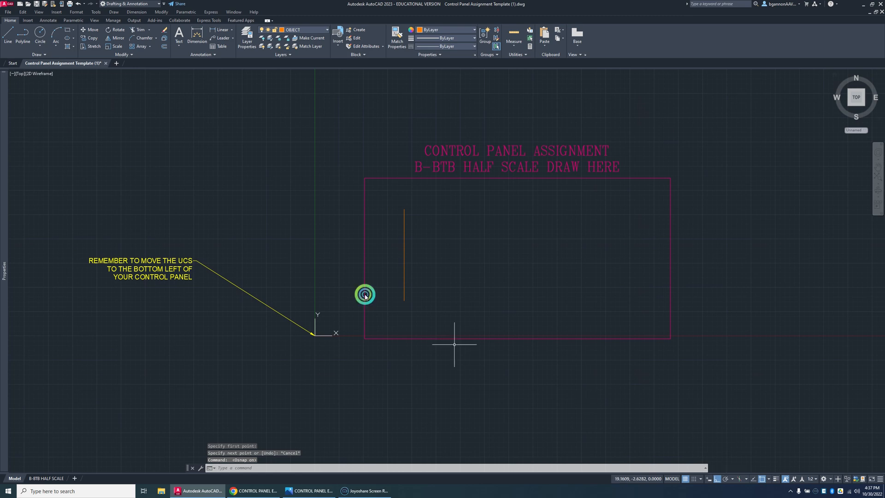
{"action": "key", "text": "Return"}
{"action": "left_click", "coordinate": [404, 300]}
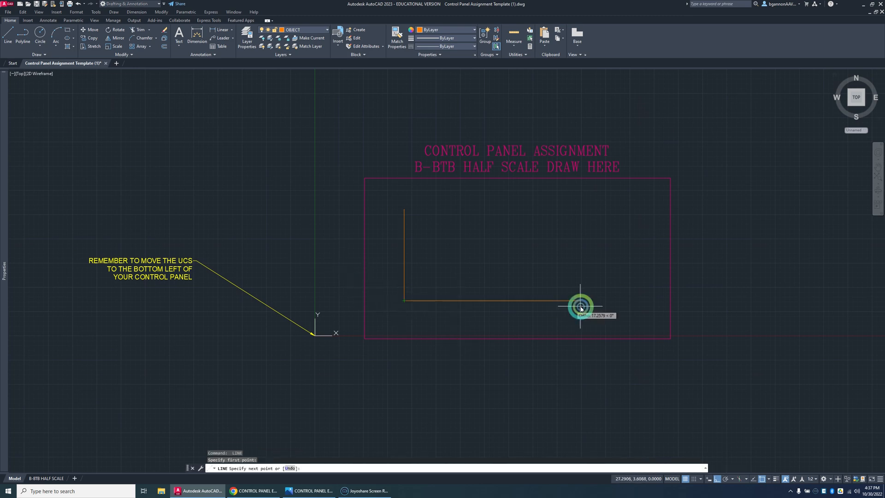
{"action": "left_click", "coordinate": [594, 305]}
{"action": "key", "text": "Escape"}
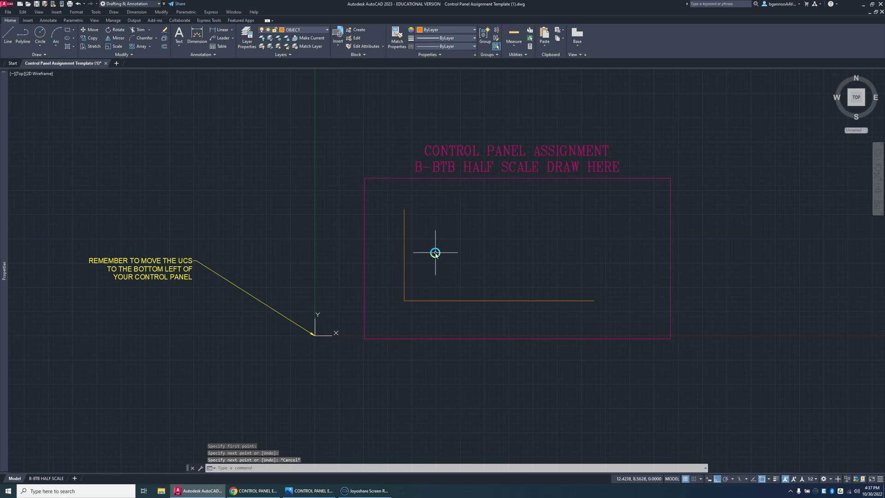
Step: Consult the control panel example drawing, return to AutoCAD and offset the left vertical line 1 unit to the right
{"action": "left_click", "coordinate": [318, 491]}
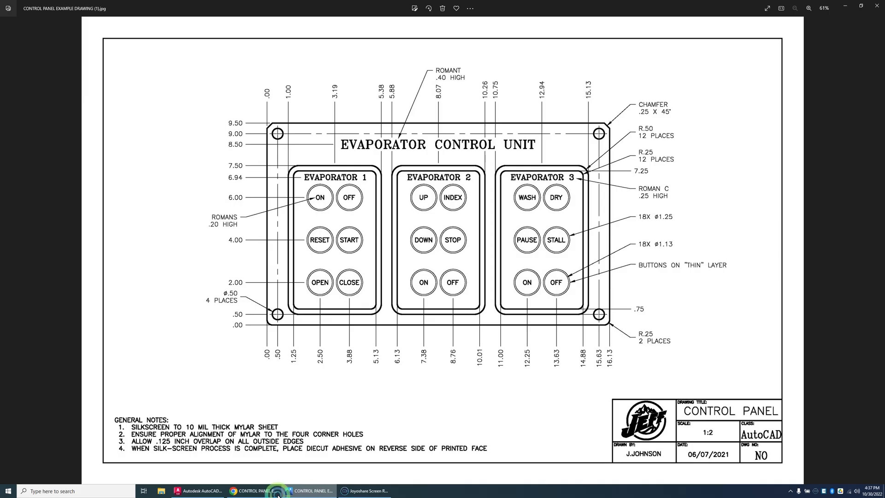
{"action": "mouse_move", "coordinate": [196, 491]}
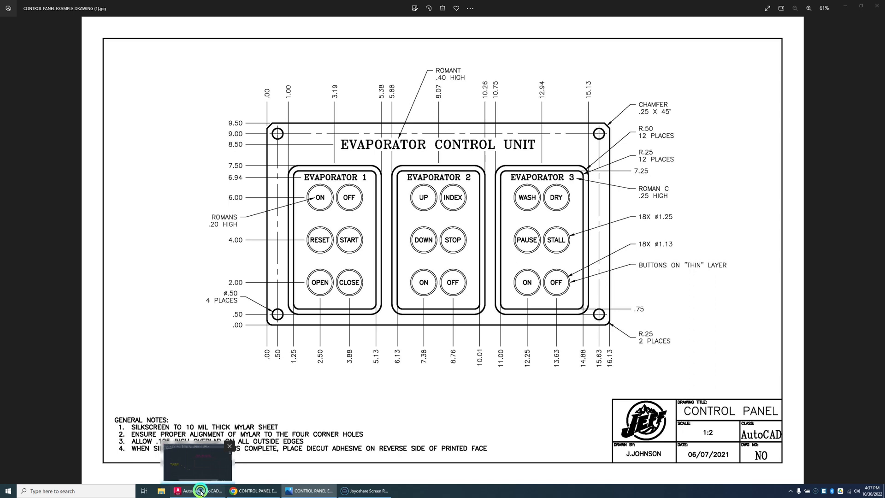
{"action": "left_click", "coordinate": [199, 491]}
{"action": "key", "text": "Escape"}
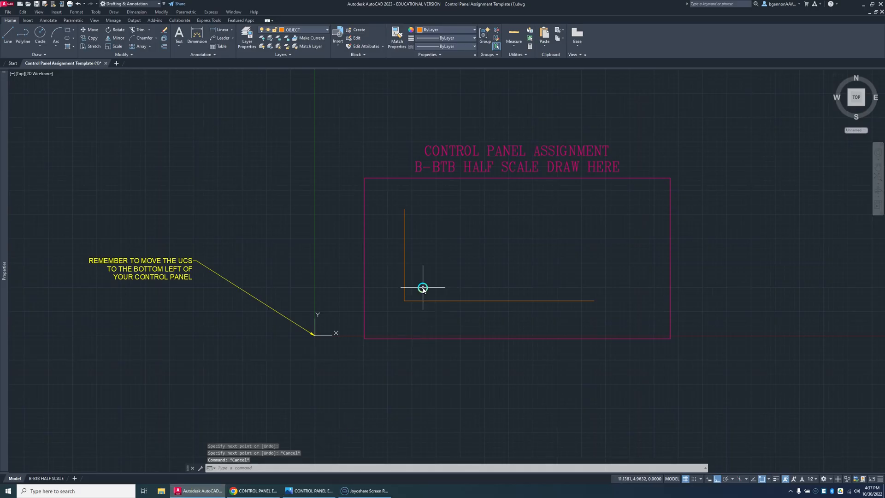
{"action": "type", "text": "o"}
{"action": "key", "text": "Return"}
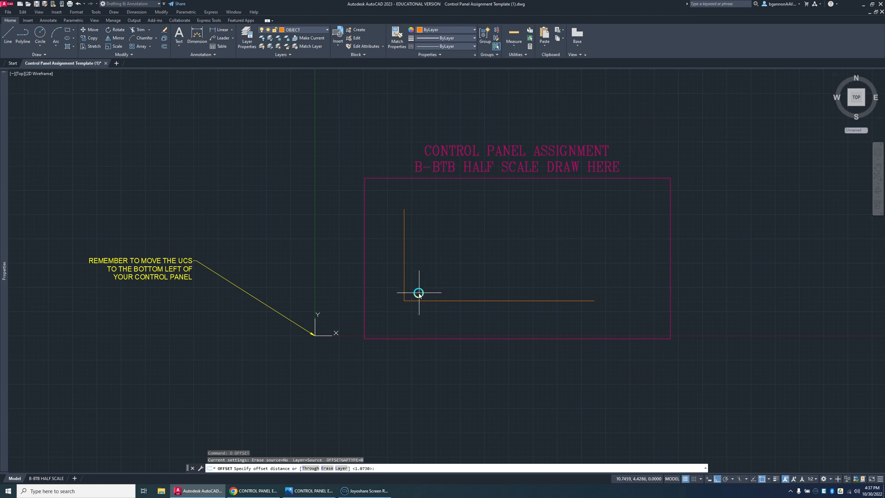
{"action": "type", "text": "1"}
{"action": "key", "text": "Return"}
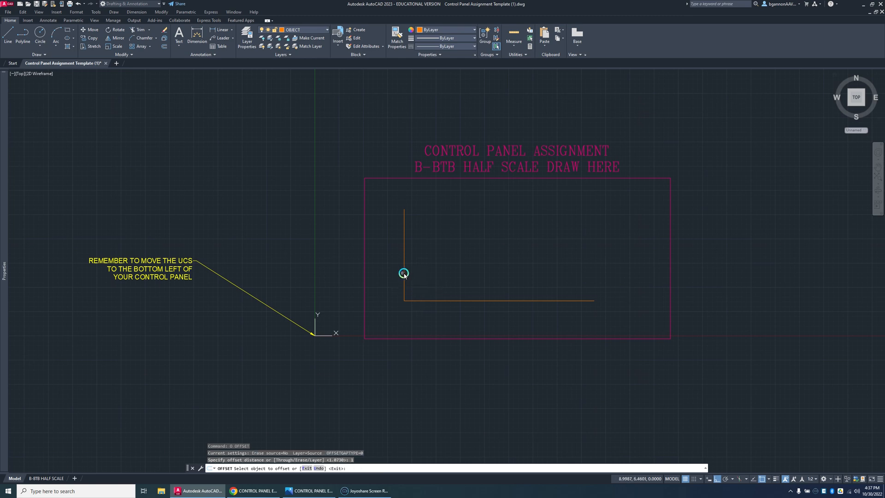
{"action": "left_click", "coordinate": [403, 273]}
{"action": "left_click", "coordinate": [417, 274]}
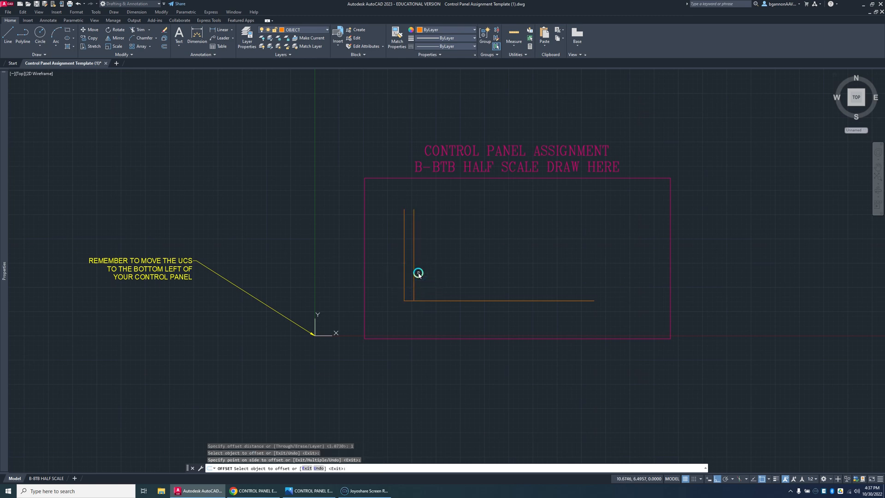
{"action": "key", "text": "Escape"}
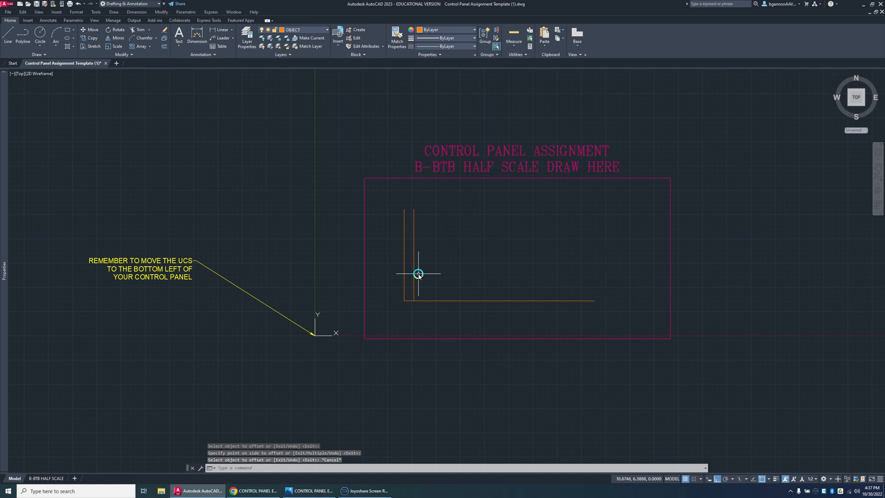
Step: Offset the original left vertical line 5.38 units to the right
{"action": "type", "text": "o"}
{"action": "key", "text": "Return"}
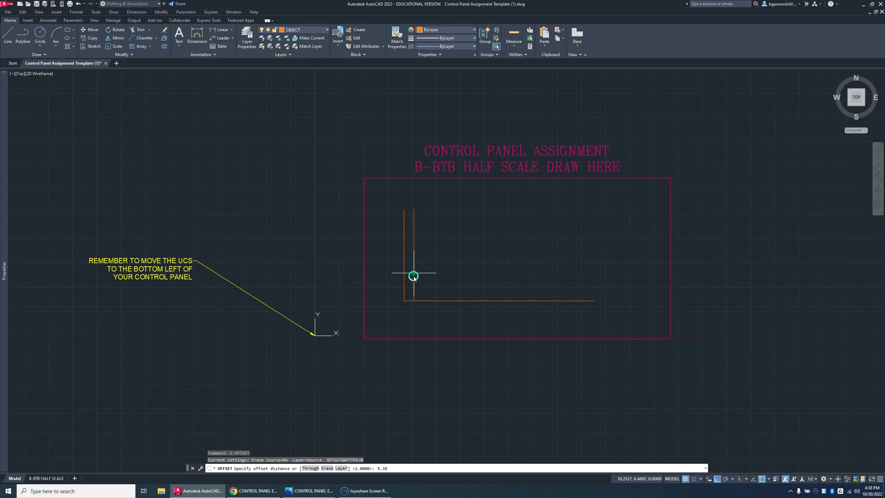
{"action": "key", "text": "Return"}
{"action": "left_click", "coordinate": [405, 277]}
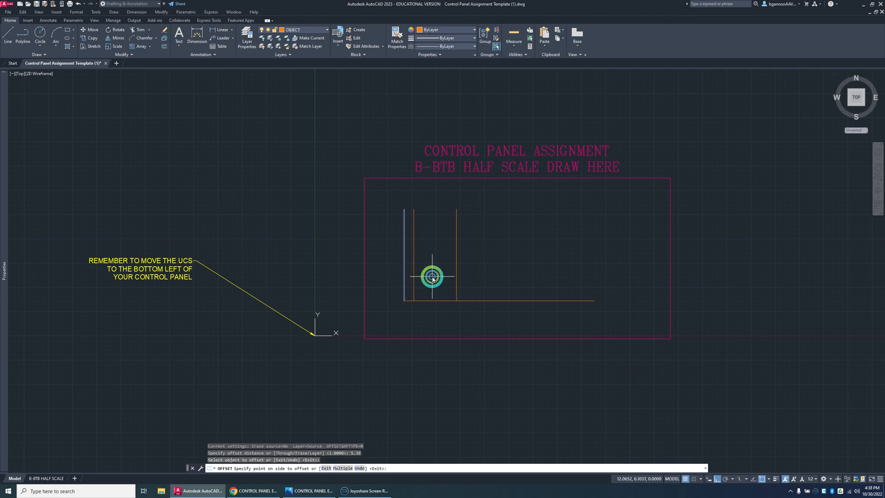
{"action": "left_click", "coordinate": [432, 278]}
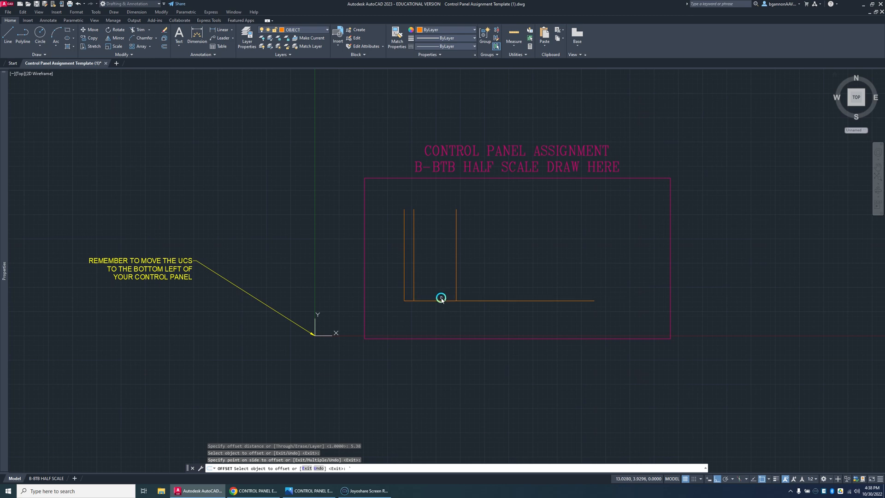
Step: Try to offset the bottom horizontal line upward by .5, and delete the resulting line
{"action": "type", "text": "`0"}
{"action": "key", "text": "Return"}
{"action": "type", "text": "."}
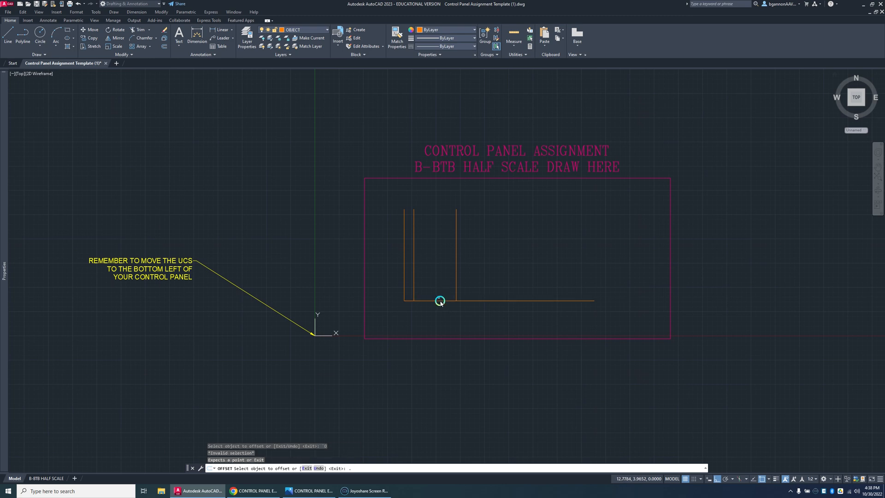
{"action": "type", "text": "5"}
{"action": "key", "text": "Return"}
{"action": "left_click", "coordinate": [440, 301]}
{"action": "left_click", "coordinate": [440, 291]}
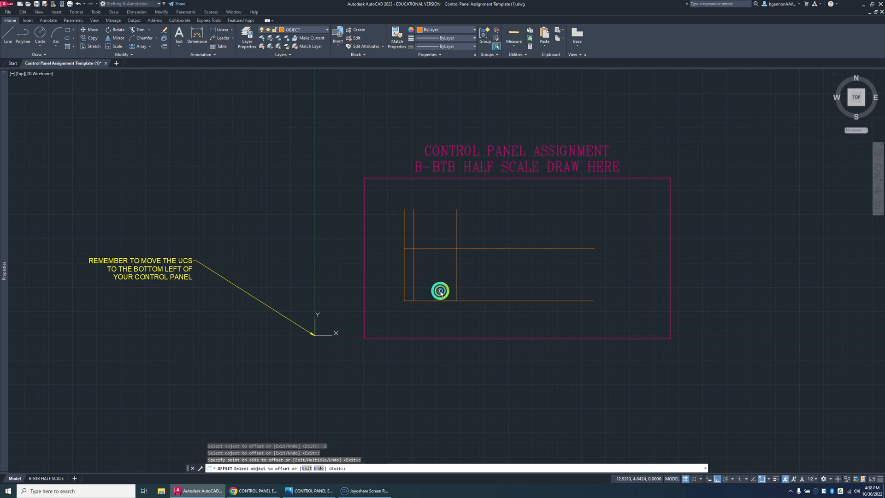
{"action": "key", "text": "Escape"}
{"action": "left_click", "coordinate": [438, 249]}
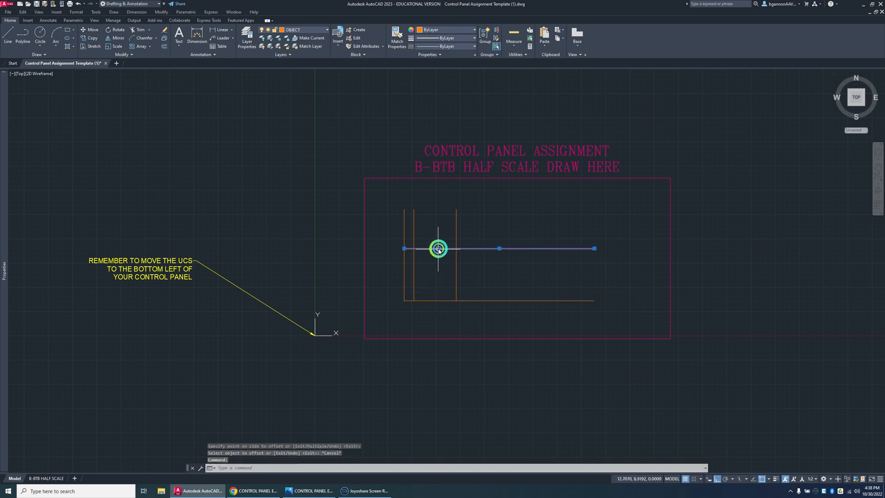
{"action": "key", "text": "Delete"}
{"action": "key", "text": "Escape"}
{"action": "key", "text": "Escape"}
Step: Offset the bottom horizontal line .5 units upward
{"action": "type", "text": "o"}
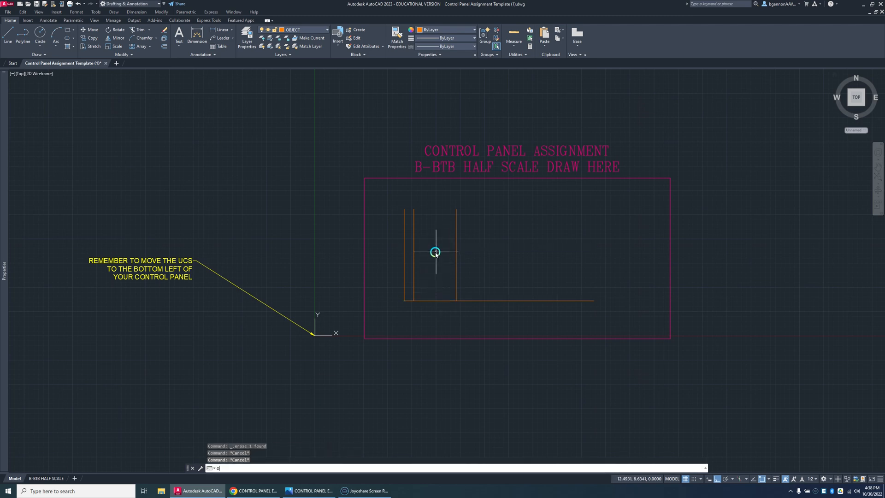
{"action": "key", "text": "Return"}
{"action": "type", "text": ".5"}
{"action": "key", "text": "Return"}
{"action": "left_click", "coordinate": [438, 300]}
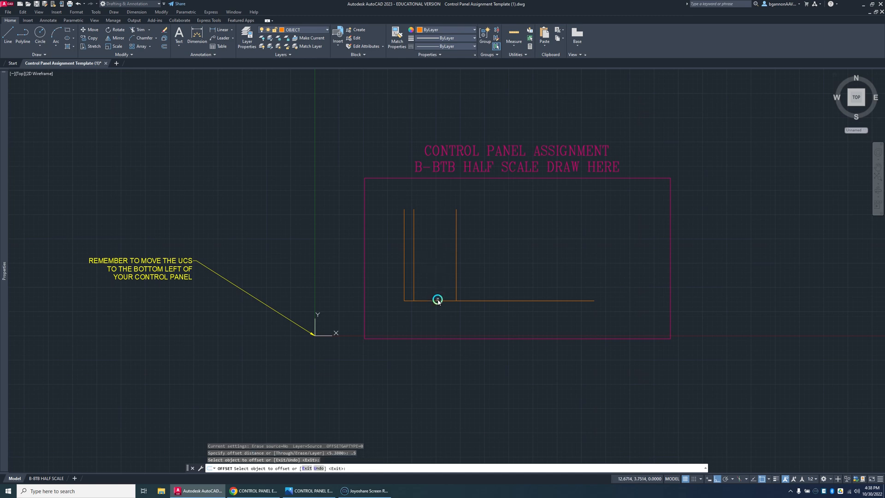
{"action": "left_click", "coordinate": [439, 294]}
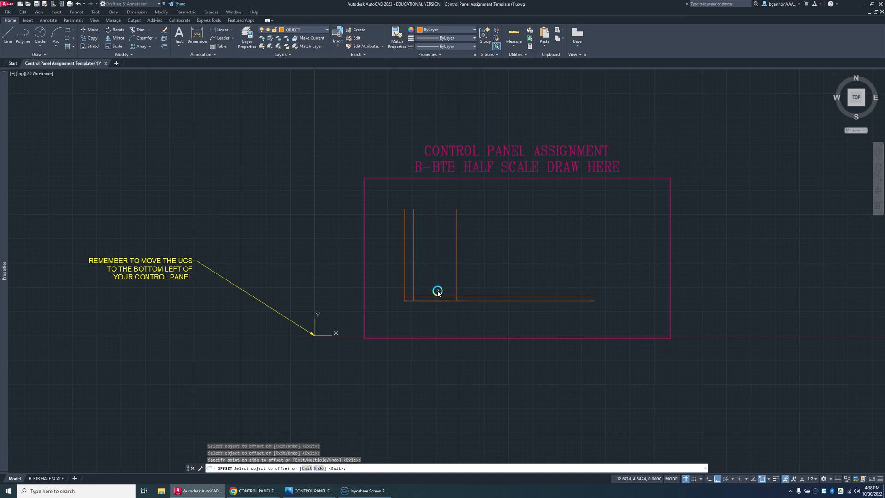
{"action": "key", "text": "Escape"}
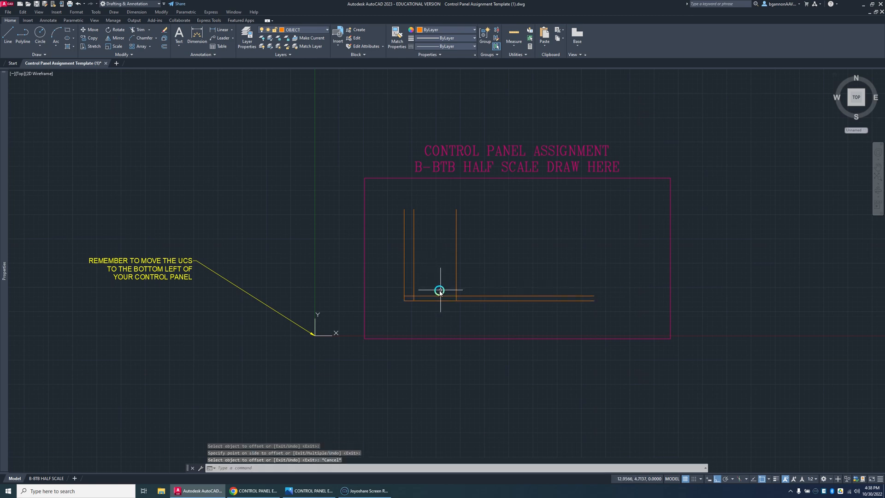
{"action": "key", "text": "Escape"}
{"action": "key", "text": "Escape"}
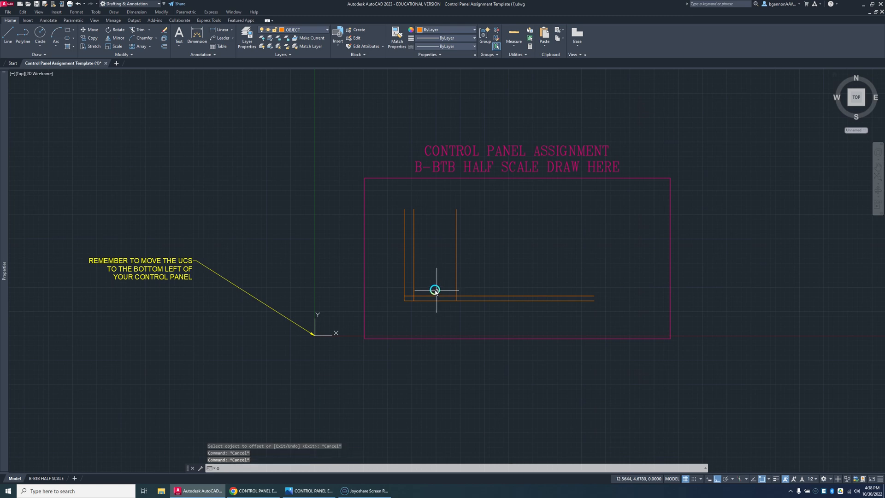
Step: Offset the original bottom horizontal line 7.5 units upward
{"action": "key", "text": "Return"}
{"action": "type", "text": "7.5"}
{"action": "key", "text": "Return"}
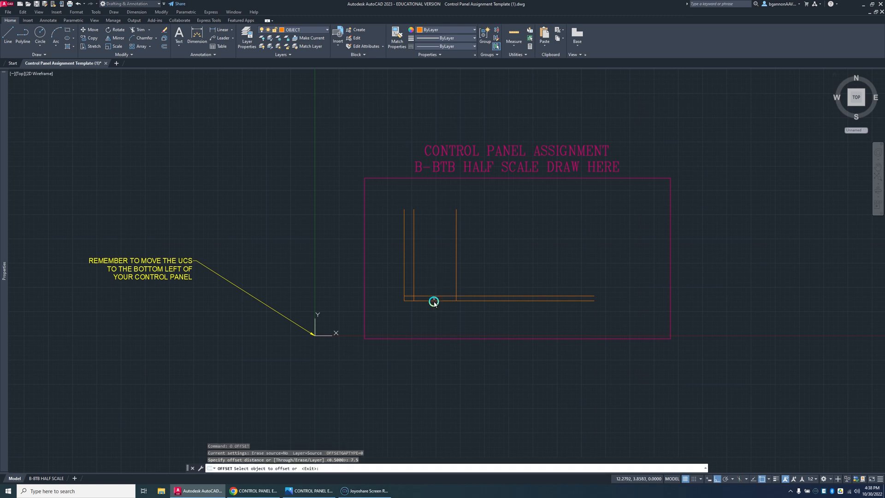
{"action": "left_click", "coordinate": [433, 298]}
{"action": "left_click", "coordinate": [435, 272]}
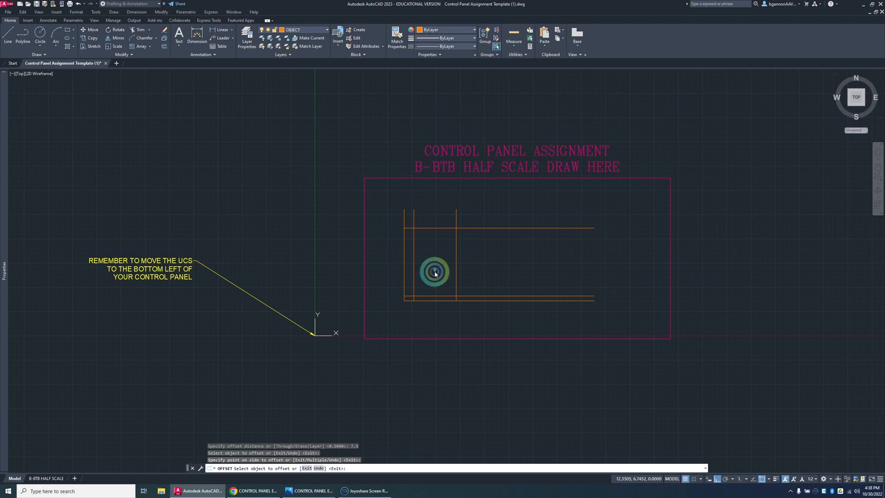
{"action": "key", "text": "Escape"}
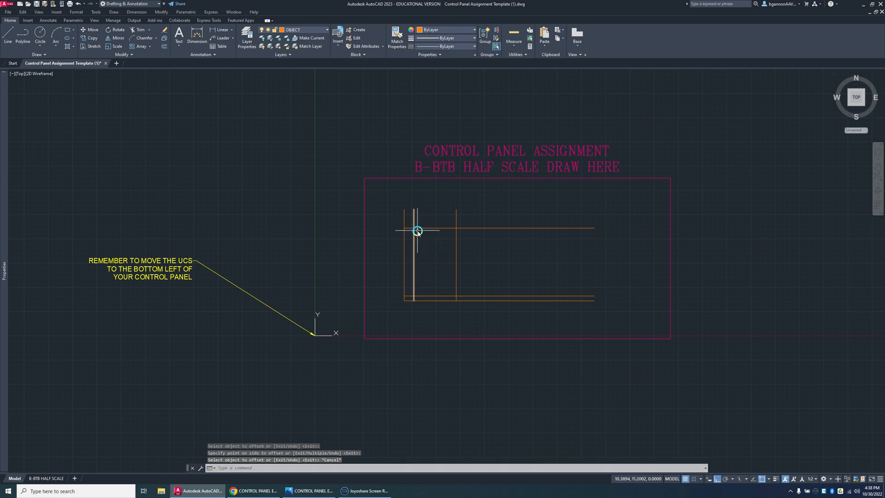
Step: Trim the overhanging ends of the offset lines at all four corners to form the first button panel's outer rectangle
{"action": "scroll", "coordinate": [414, 220], "scroll_direction": "up", "scroll_amount": 4}
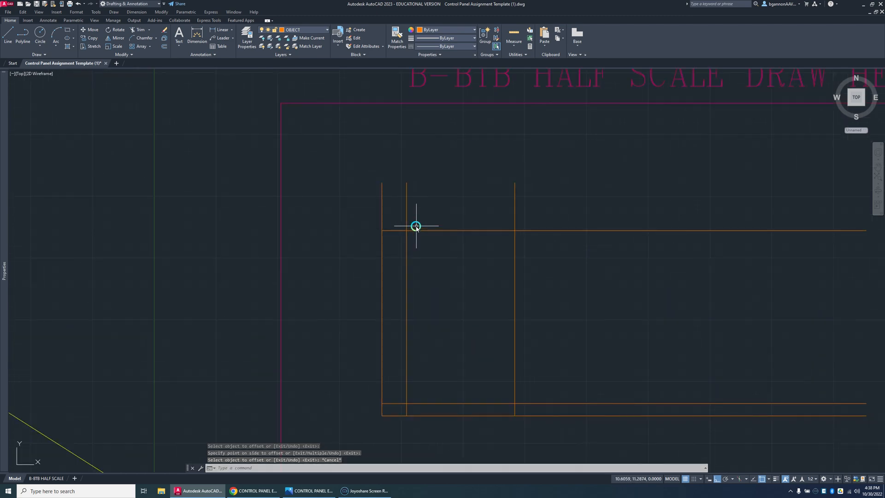
{"action": "key", "text": "Return"}
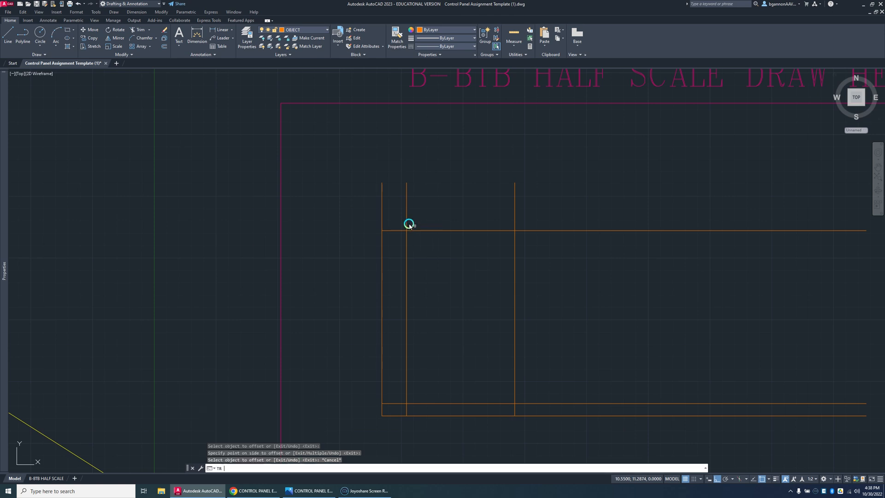
{"action": "left_click", "coordinate": [407, 224]}
{"action": "left_click", "coordinate": [402, 229]}
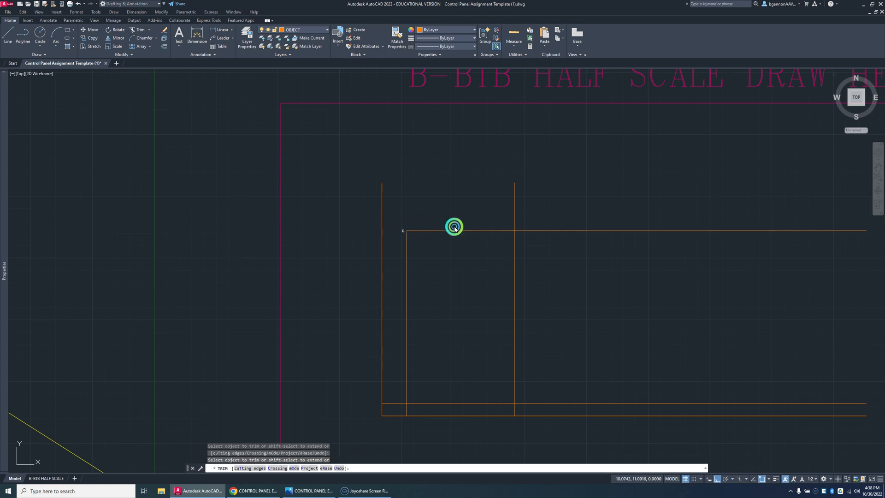
{"action": "left_click", "coordinate": [514, 223]}
{"action": "left_click", "coordinate": [520, 230]}
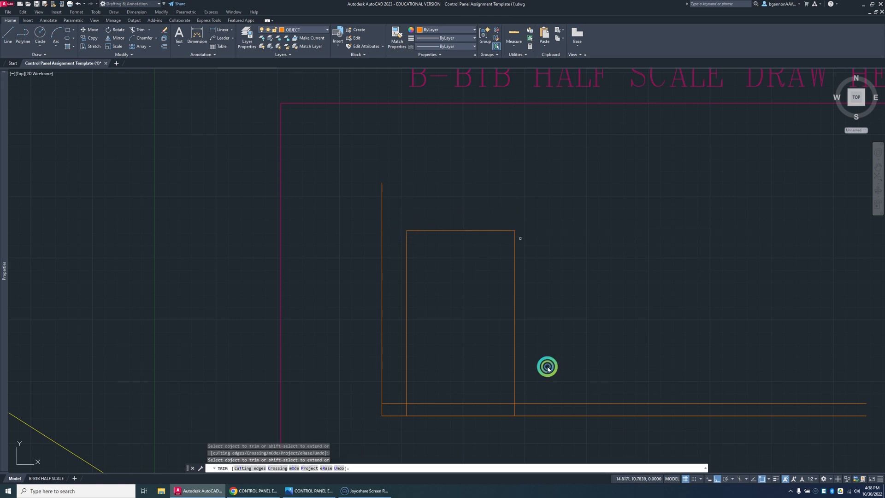
{"action": "left_click", "coordinate": [549, 404]}
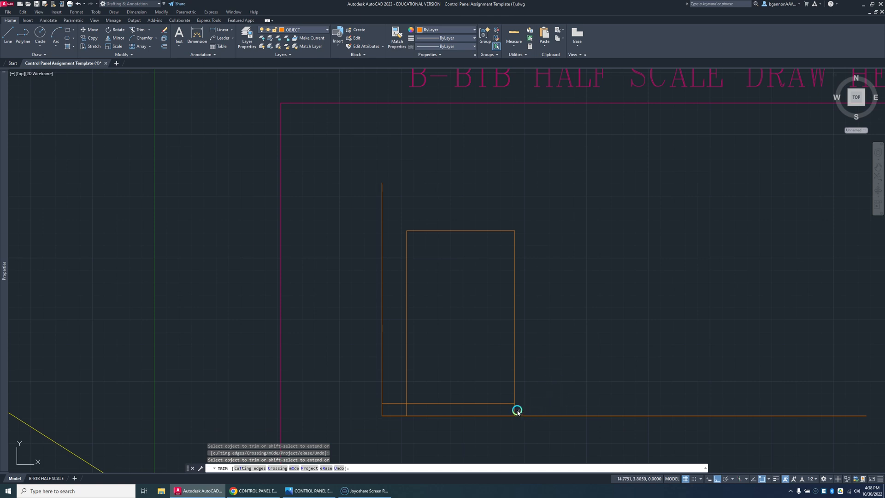
{"action": "left_click", "coordinate": [406, 410]}
{"action": "left_click", "coordinate": [398, 404]}
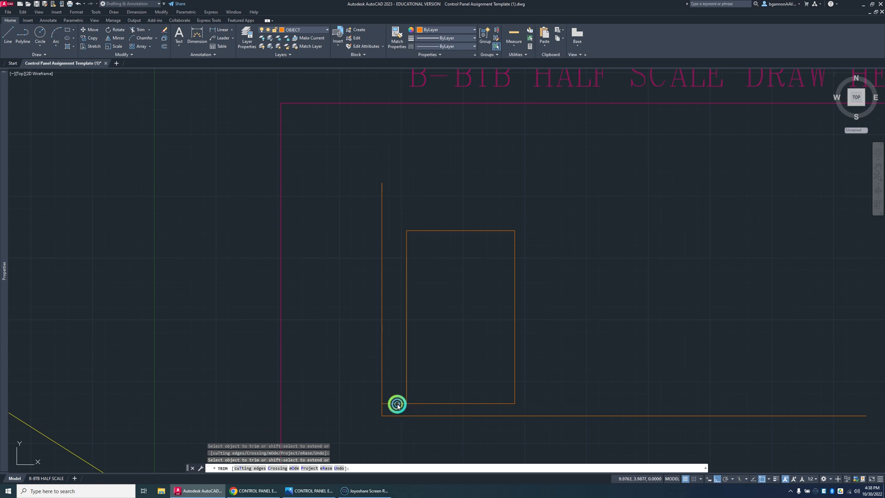
{"action": "left_click", "coordinate": [377, 413]}
Step: Review the first button panel's dimensions in the control panel example drawing and switch back to AutoCAD
{"action": "left_click", "coordinate": [308, 491]}
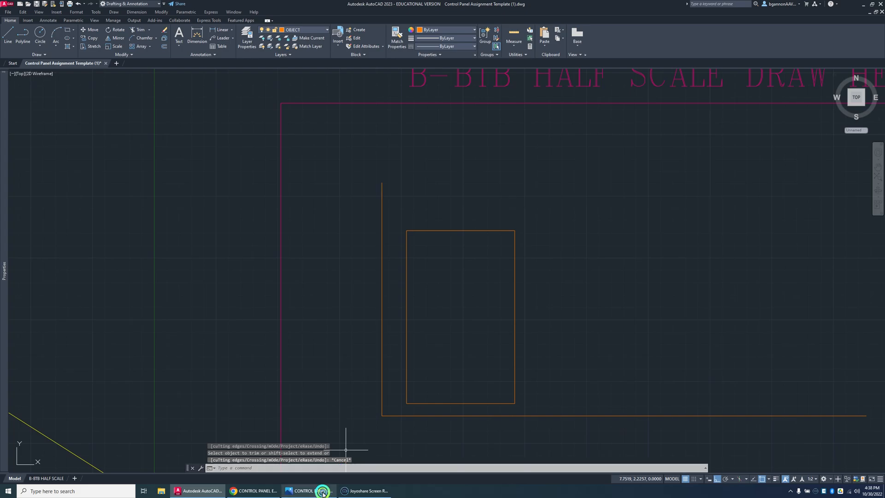
{"action": "left_click", "coordinate": [367, 418]}
{"action": "left_click", "coordinate": [314, 289]}
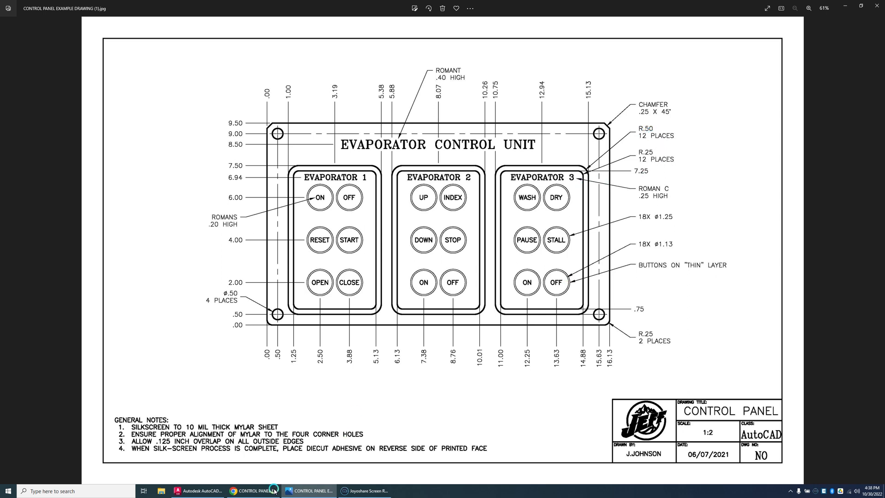
{"action": "left_click", "coordinate": [198, 491]}
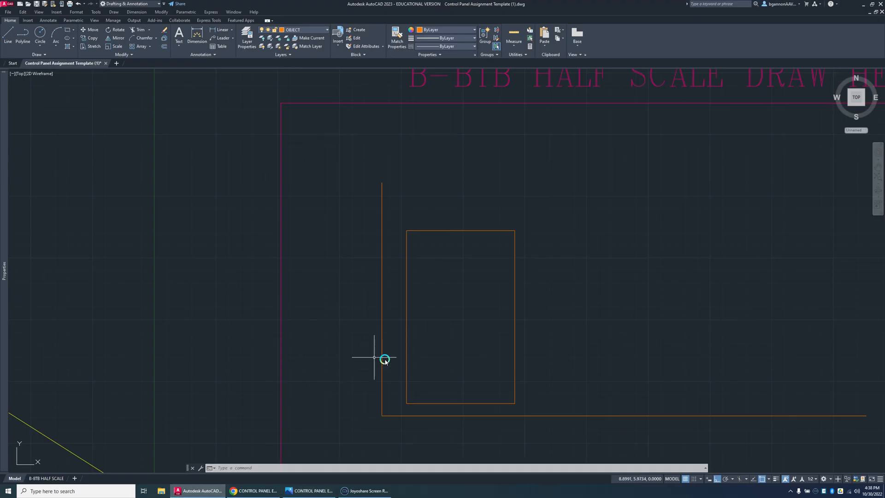
Step: Fillet the two lower corners of the button panel rectangle with a .5 radius, using the Multiple option
{"action": "key", "text": "Escape"}
{"action": "key", "text": "Escape"}
{"action": "type", "text": "F"}
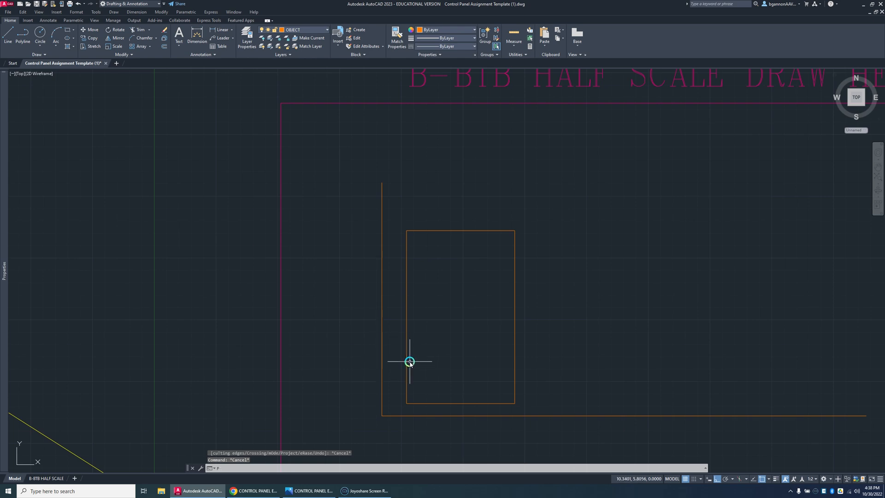
{"action": "key", "text": "Return"}
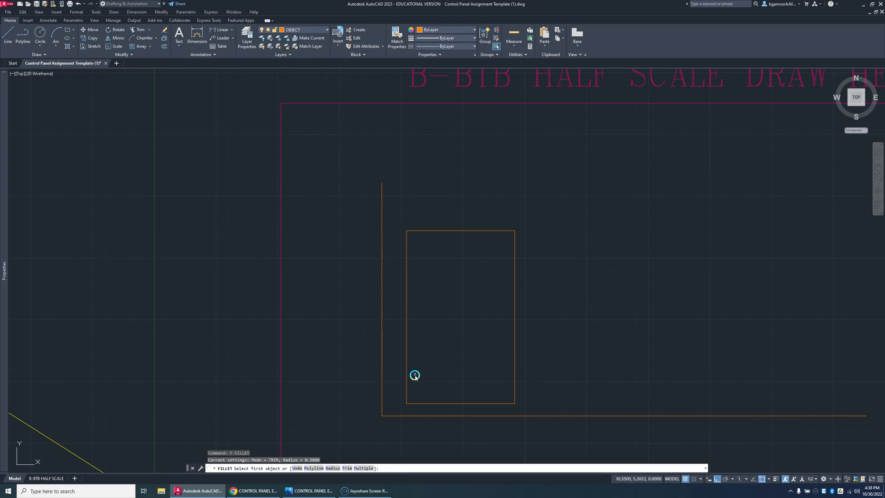
{"action": "type", "text": "M"}
{"action": "key", "text": "Return"}
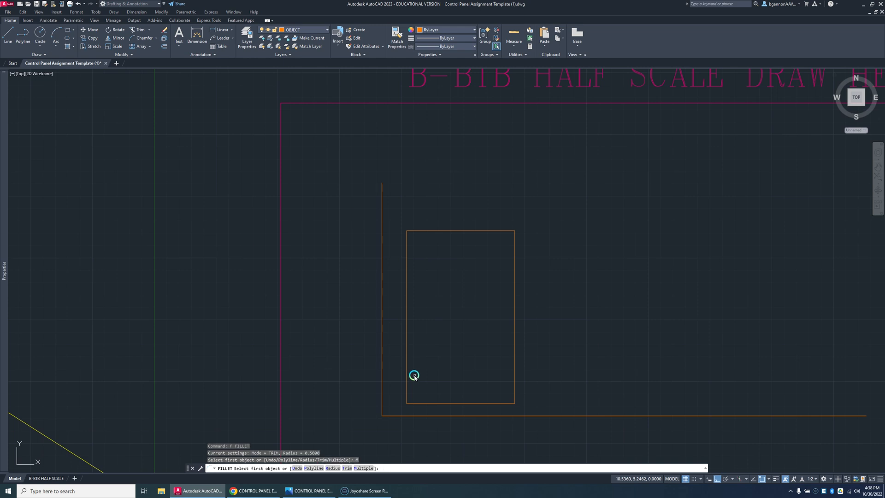
{"action": "key", "text": "Return"}
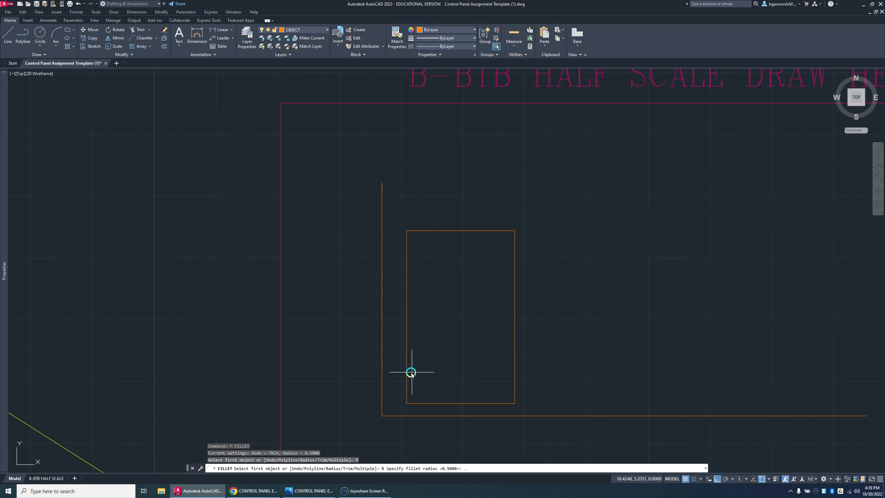
{"action": "type", "text": ".5"}
{"action": "key", "text": "Return"}
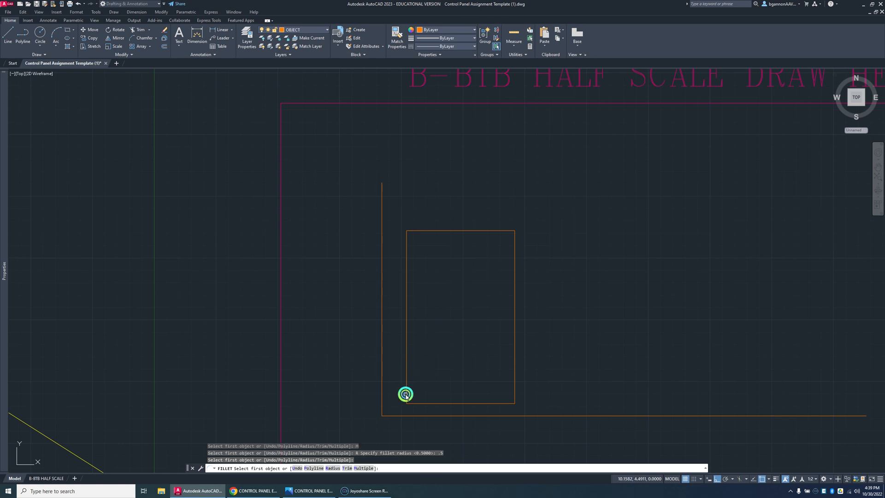
{"action": "left_click", "coordinate": [406, 396]}
{"action": "left_click", "coordinate": [408, 403]}
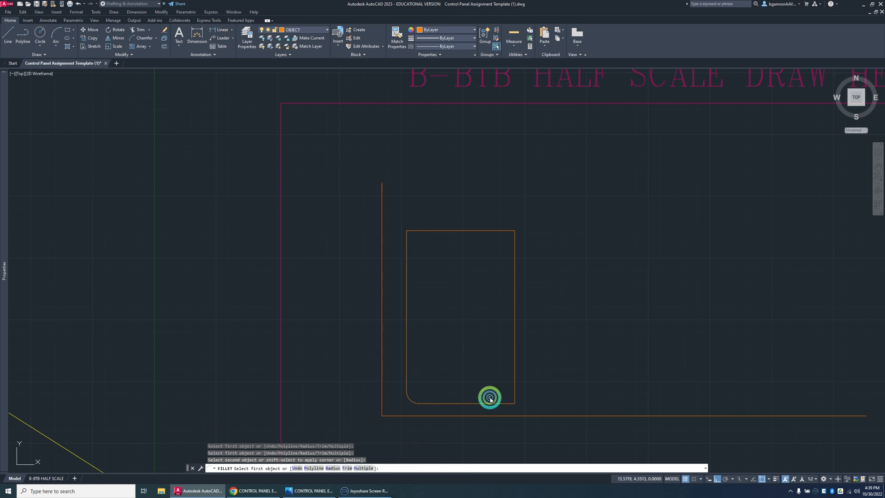
{"action": "left_click", "coordinate": [510, 403]}
{"action": "left_click", "coordinate": [515, 398]}
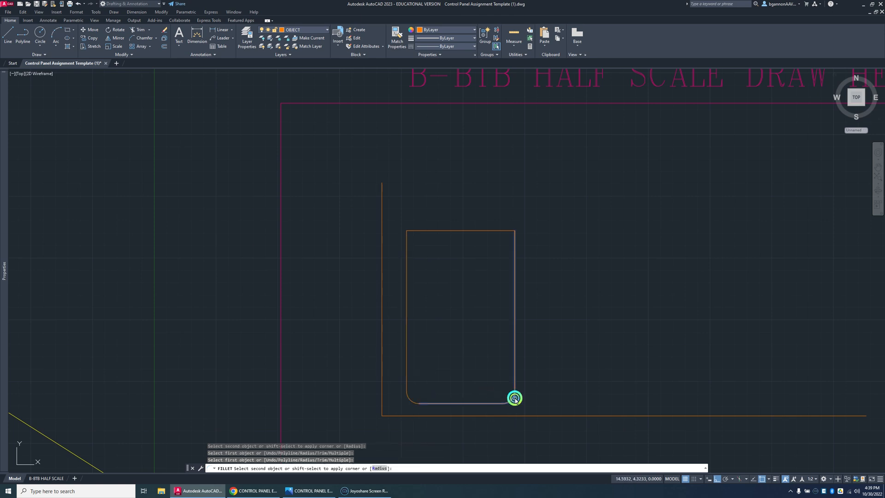
Step: Fillet the two upper corners of the button panel rectangle with the same .5 radius
{"action": "left_click", "coordinate": [509, 231]}
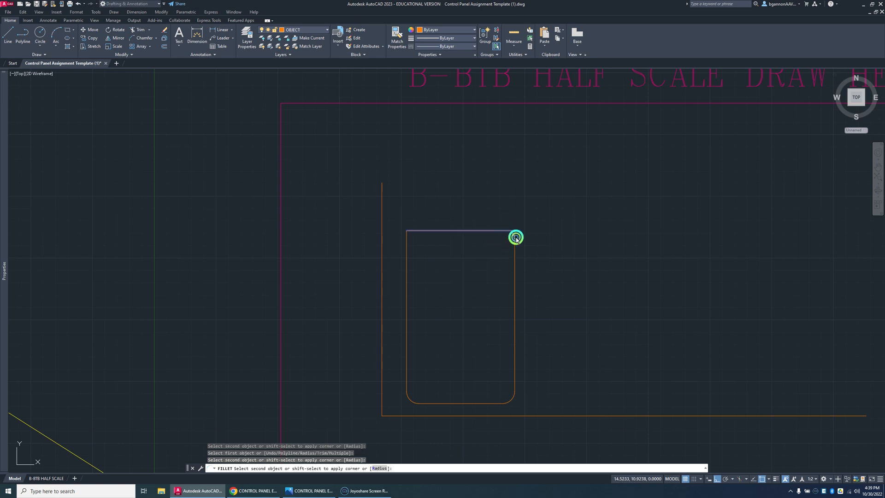
{"action": "left_click", "coordinate": [515, 239]}
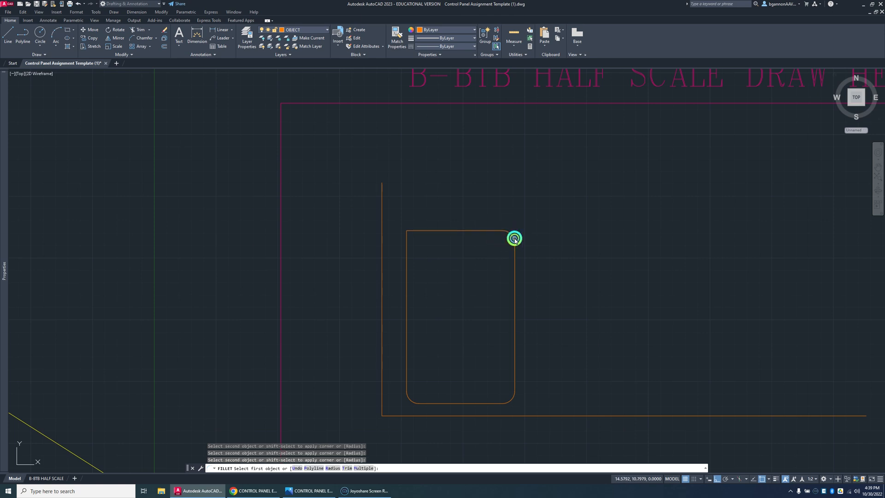
{"action": "left_click", "coordinate": [407, 243]}
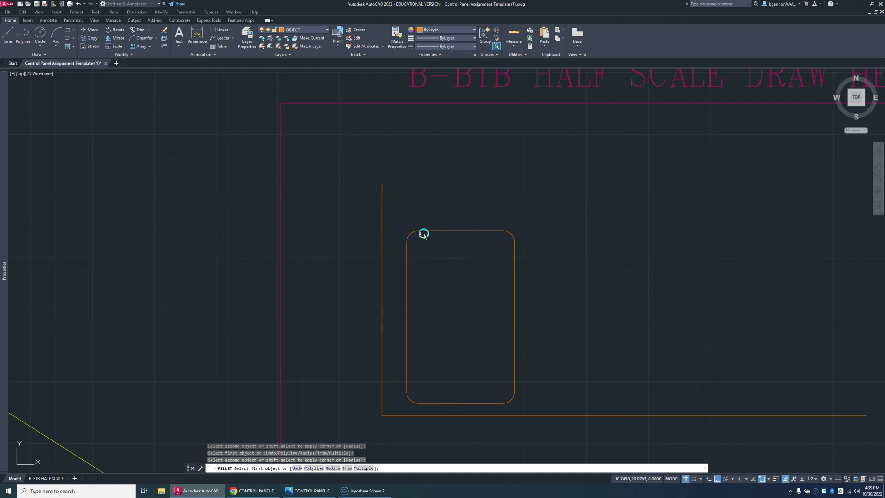
{"action": "key", "text": "Escape"}
{"action": "left_click", "coordinate": [528, 405]}
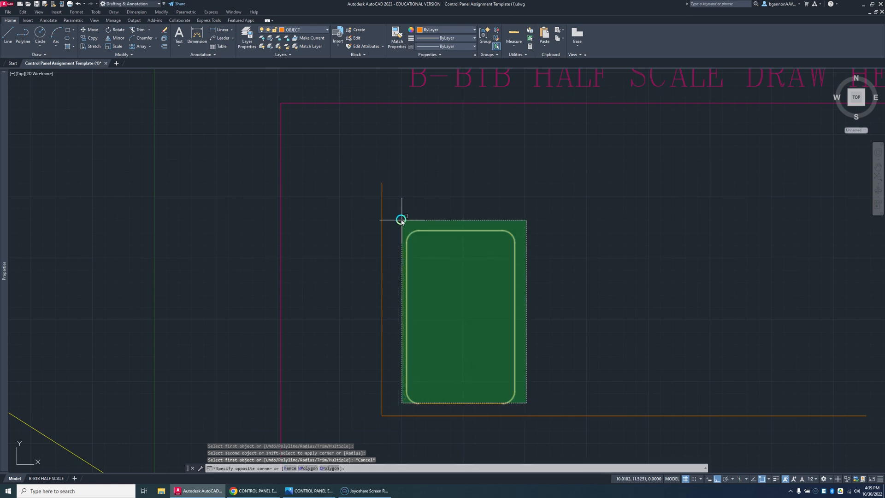
{"action": "left_click", "coordinate": [401, 219]}
{"action": "key", "text": "Escape"}
{"action": "left_click", "coordinate": [535, 406]}
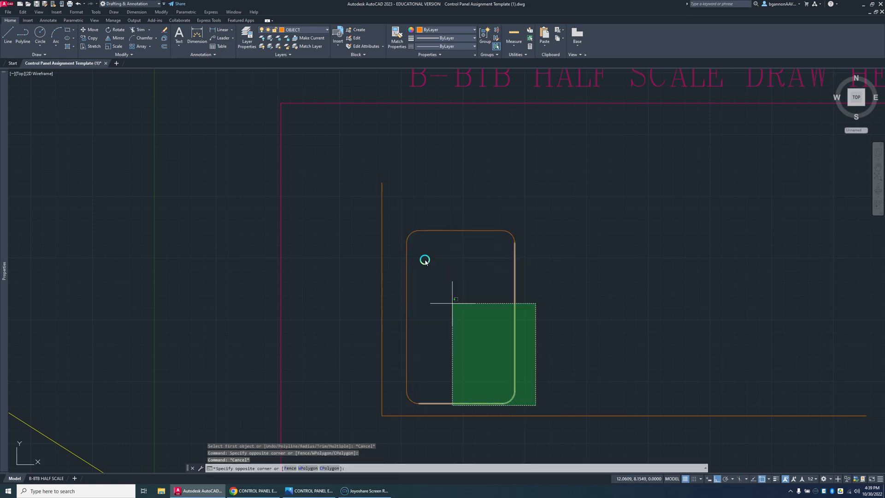
{"action": "left_click", "coordinate": [405, 228]}
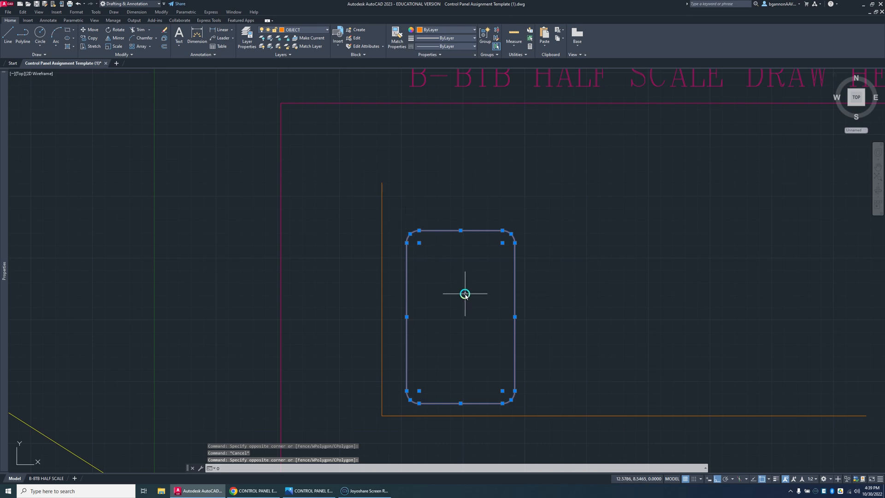
Step: Offset the button panel's top edge, upper-right corner arc and right edge .25 units inward
{"action": "key", "text": "Return"}
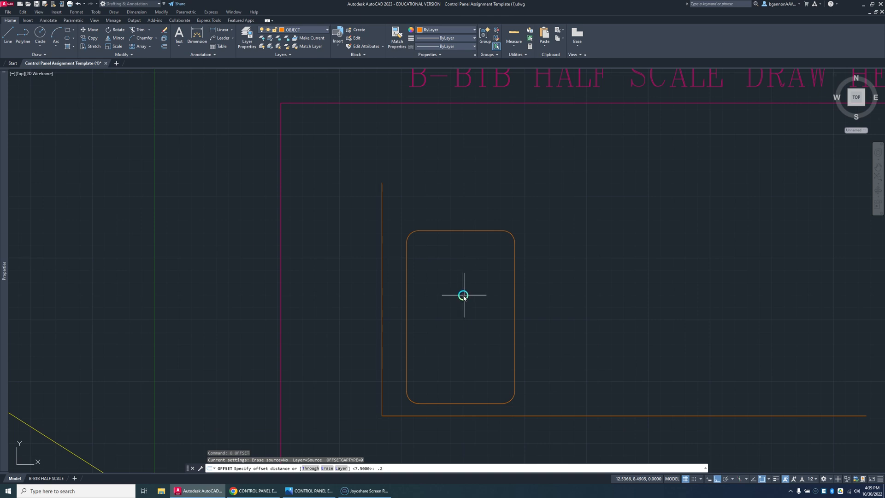
{"action": "key", "text": "Return"}
{"action": "left_click", "coordinate": [455, 232]}
{"action": "left_click", "coordinate": [455, 239]}
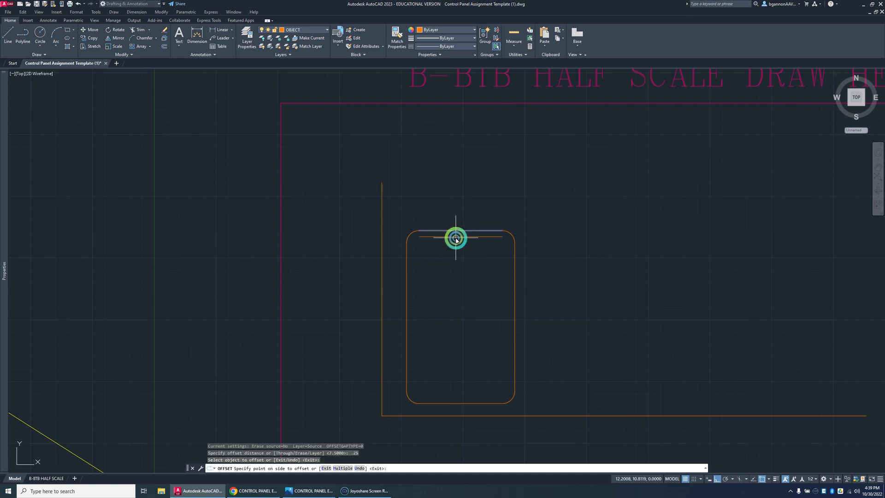
{"action": "left_click", "coordinate": [505, 240]}
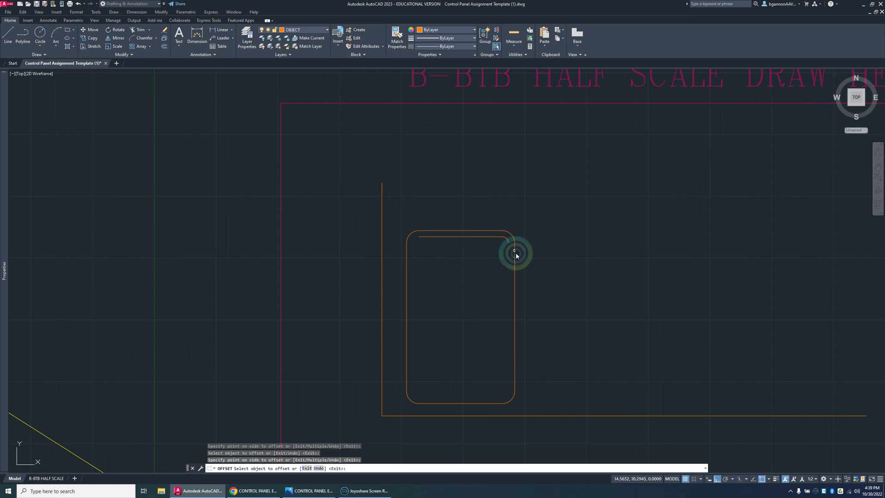
{"action": "left_click", "coordinate": [509, 254]}
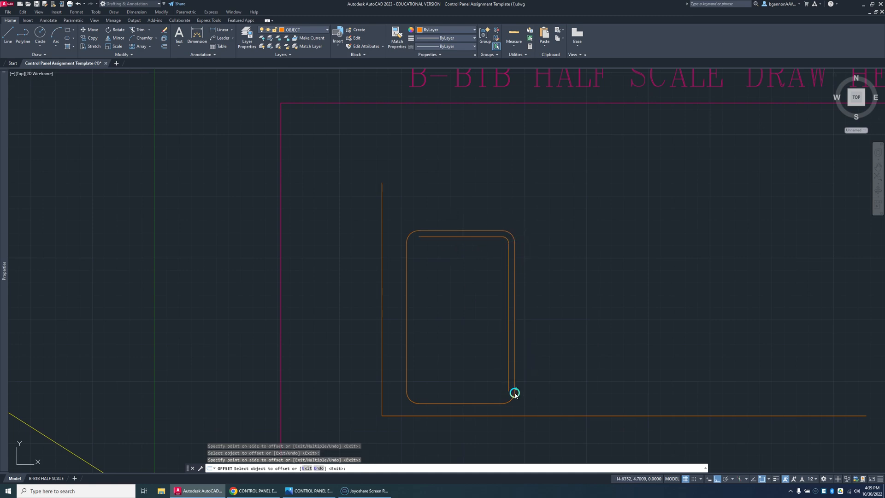
Step: Offset the button panel's bottom and left edges and its three remaining corner arcs .25 units inward to close the inner outline
{"action": "left_click", "coordinate": [507, 402]}
{"action": "left_click", "coordinate": [502, 399]}
{"action": "left_click", "coordinate": [496, 402]}
{"action": "left_click", "coordinate": [493, 397]}
{"action": "left_click", "coordinate": [408, 399]}
{"action": "left_click", "coordinate": [413, 392]}
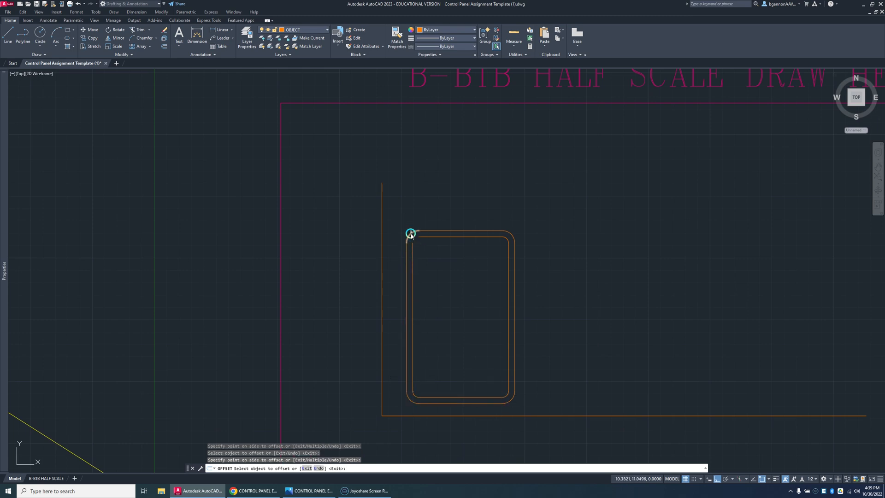
{"action": "left_click", "coordinate": [411, 233]}
{"action": "left_click", "coordinate": [421, 247]}
{"action": "key", "text": "Escape"}
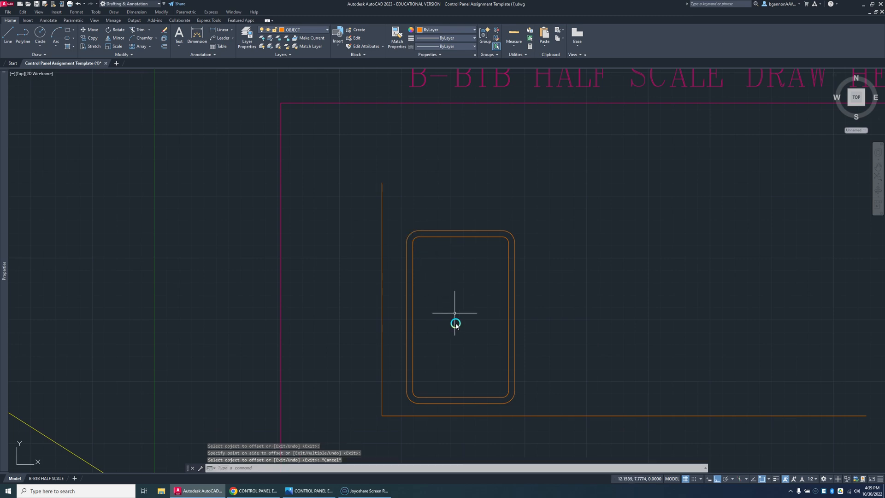
{"action": "key", "text": "Escape"}
{"action": "key", "text": "Escape"}
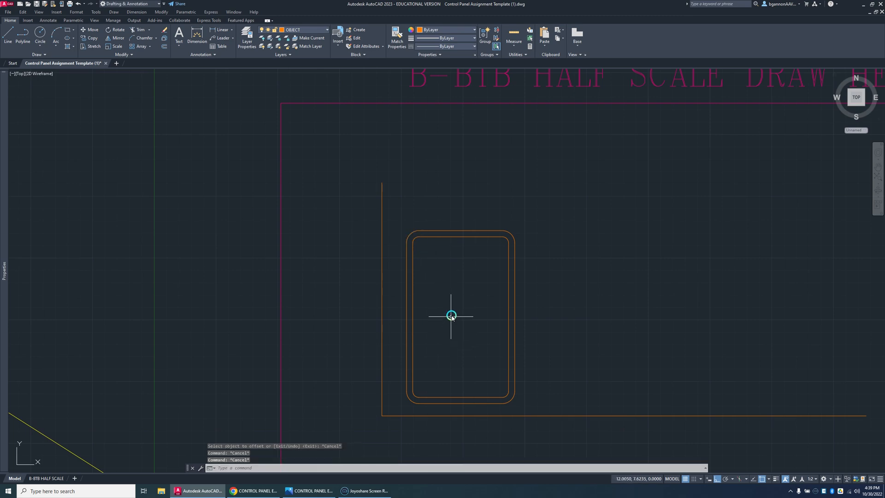
Step: Offset the long bottom horizontal line 9.5 units upward to create the control panel's top edge
{"action": "type", "text": "o"}
{"action": "key", "text": "Return"}
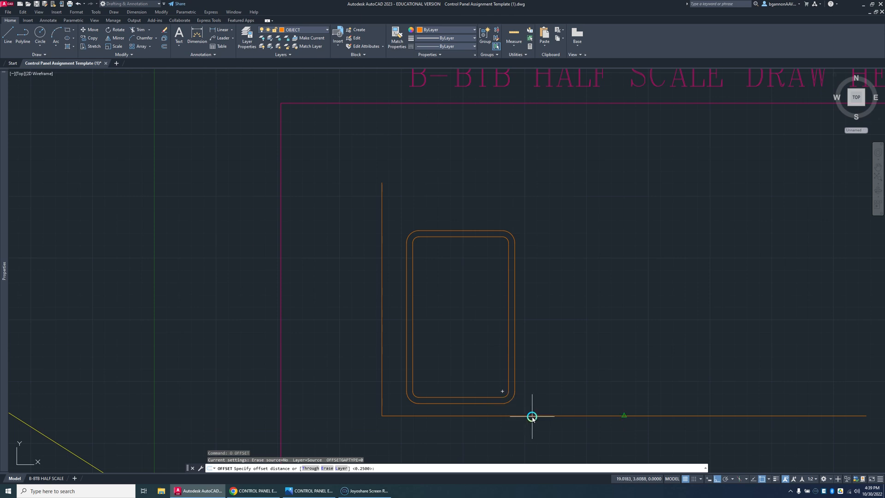
{"action": "key", "text": "Escape"}
{"action": "type", "text": "o"}
{"action": "key", "text": "Return"}
{"action": "key", "text": "Return"}
{"action": "left_click", "coordinate": [533, 415]}
{"action": "left_click", "coordinate": [530, 249]}
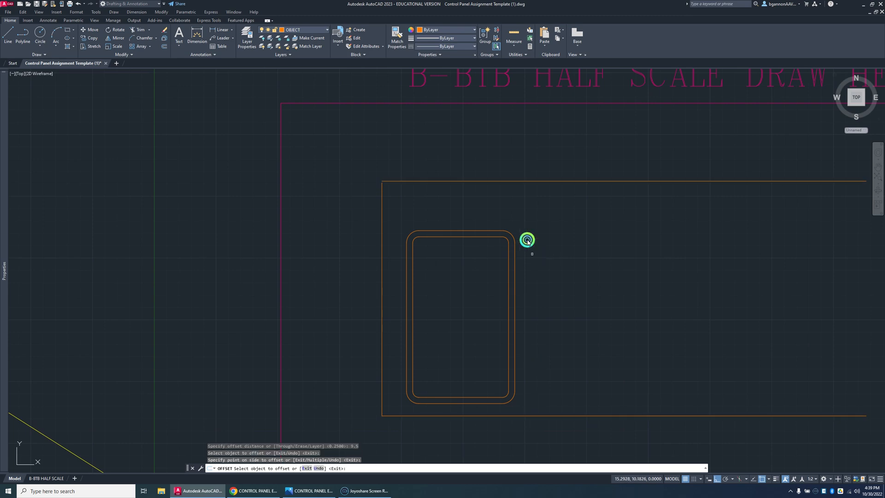
{"action": "left_click", "coordinate": [464, 204]}
Step: Offset the control panel's left vertical line 16.13 units to the right to create its right edge
{"action": "scroll", "coordinate": [459, 218], "scroll_direction": "down", "scroll_amount": 2}
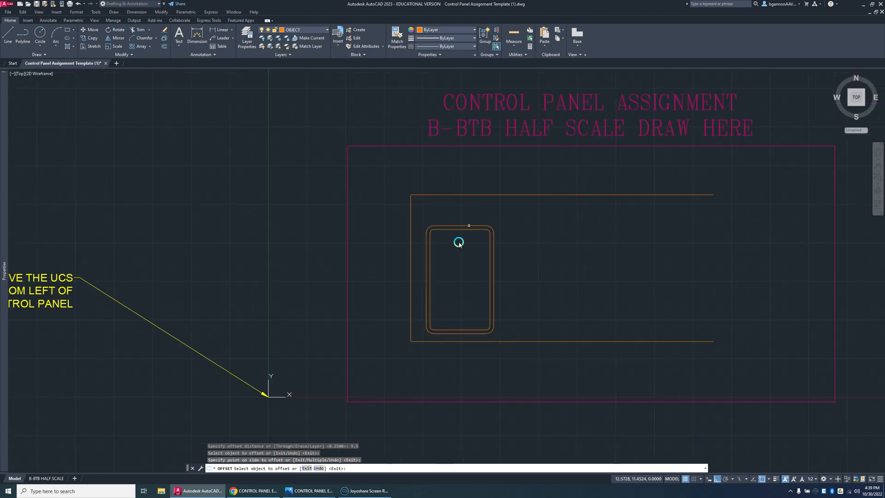
{"action": "key", "text": "Escape"}
{"action": "type", "text": "o"}
{"action": "key", "text": "Return"}
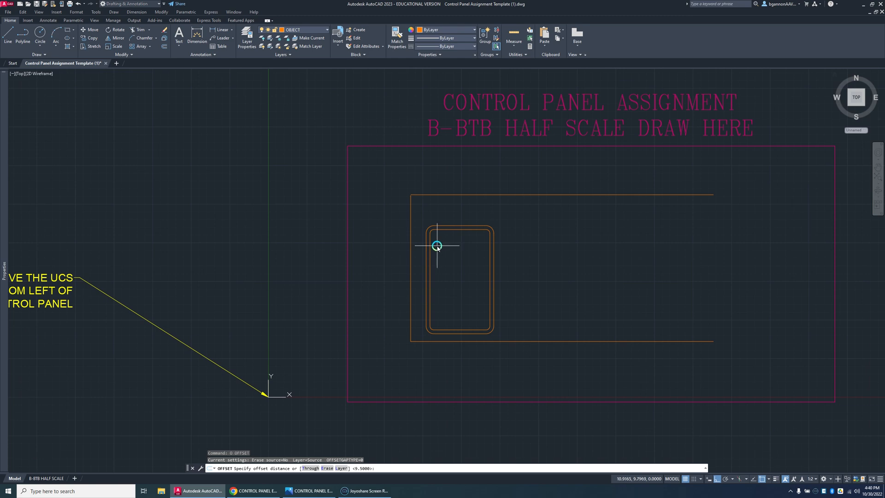
{"action": "type", "text": "16.13"}
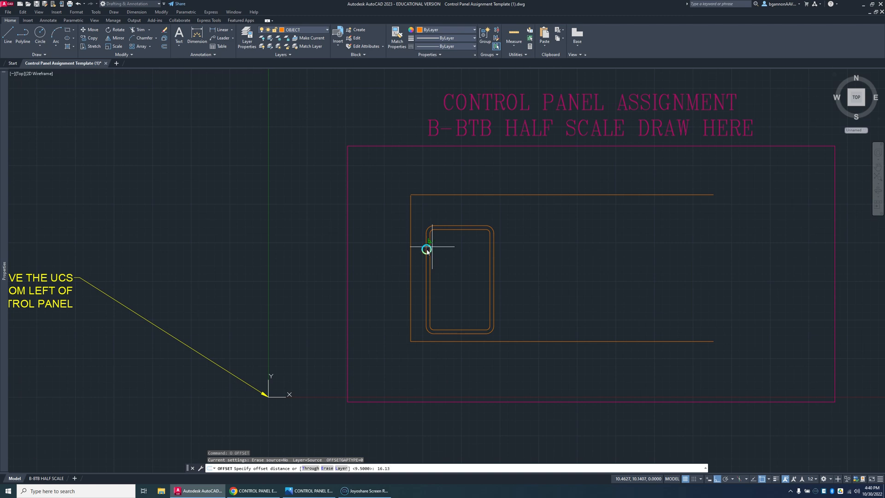
{"action": "key", "text": "Return"}
{"action": "left_click", "coordinate": [412, 257]}
{"action": "left_click", "coordinate": [552, 251]}
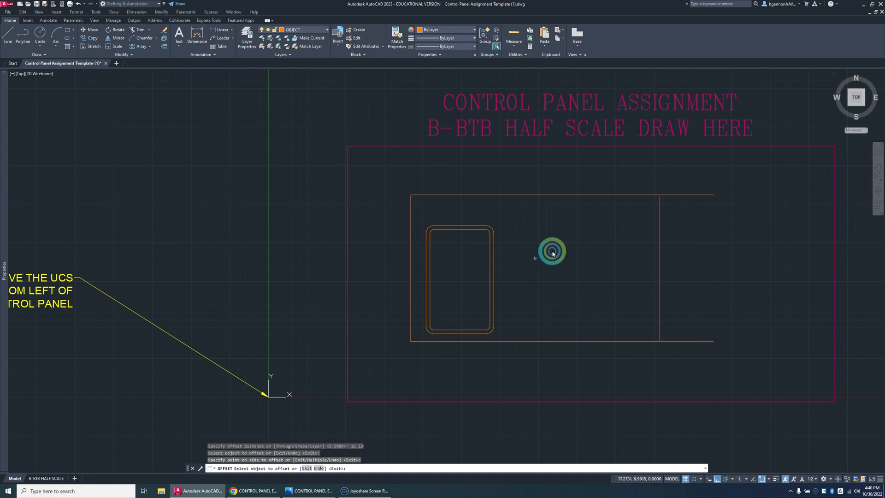
{"action": "key", "text": "Escape"}
Step: Stretch the upper end of the right vertical line so it crosses the control panel's top line
{"action": "scroll", "coordinate": [648, 186], "scroll_direction": "up", "scroll_amount": 4}
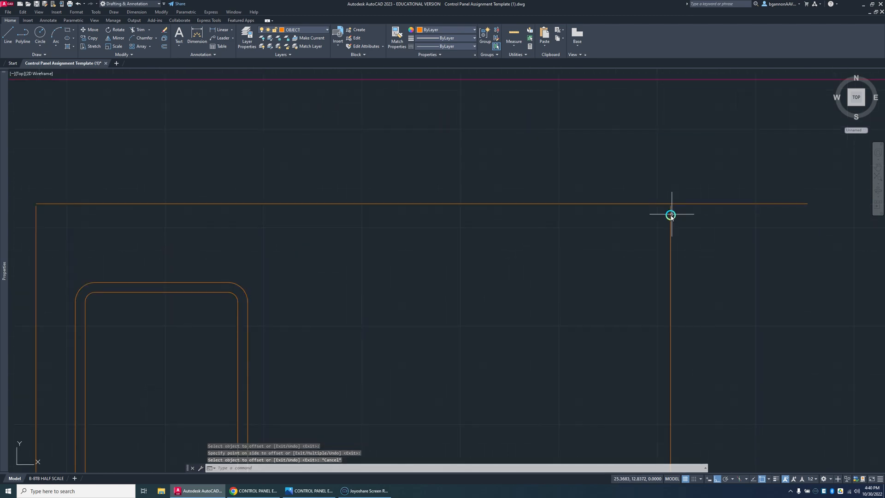
{"action": "left_click", "coordinate": [670, 215]}
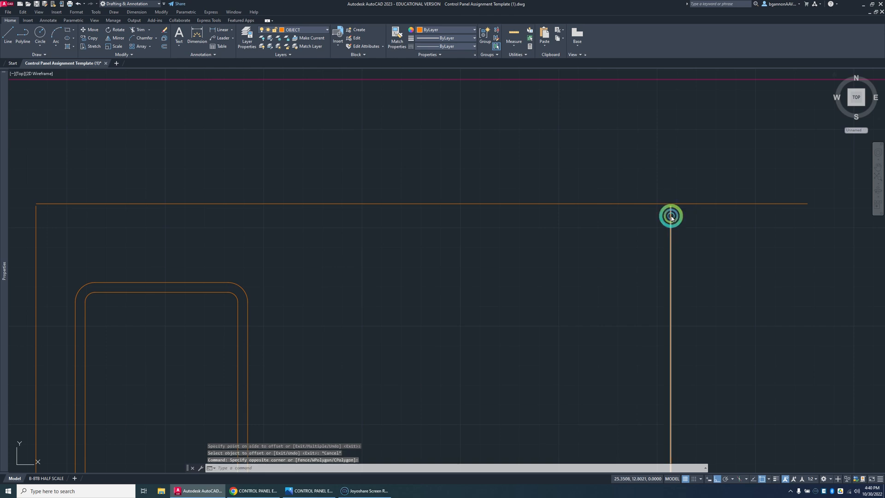
{"action": "key", "text": "Escape"}
{"action": "left_click", "coordinate": [671, 216]}
{"action": "left_click", "coordinate": [671, 205]}
{"action": "left_click", "coordinate": [668, 184]}
{"action": "key", "text": "Escape"}
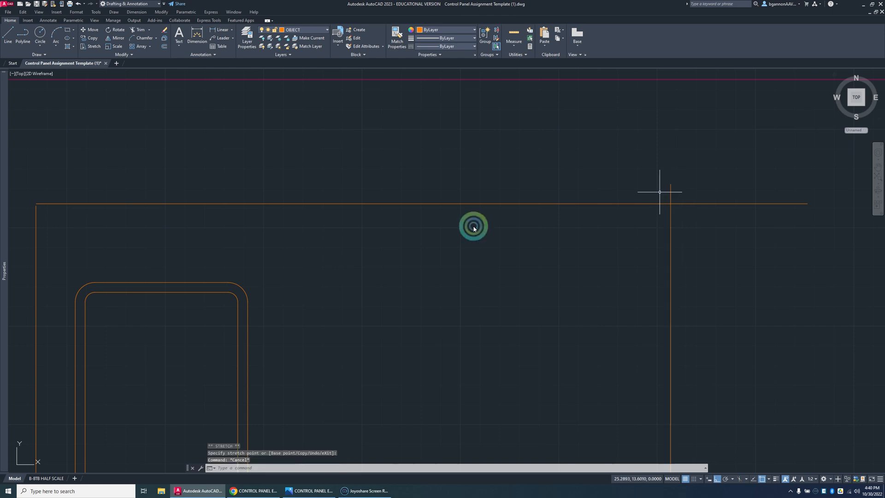
Step: Stretch the upper end of the left vertical line past the control panel's top line
{"action": "scroll", "coordinate": [272, 226], "scroll_direction": "down", "scroll_amount": 4}
{"action": "scroll", "coordinate": [332, 228], "scroll_direction": "up", "scroll_amount": 3}
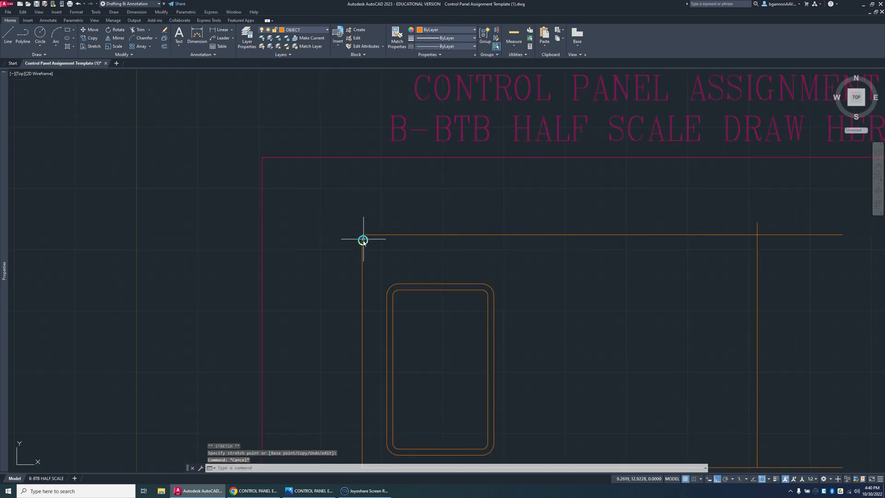
{"action": "left_click", "coordinate": [364, 239]}
{"action": "left_click", "coordinate": [361, 235]}
{"action": "left_click", "coordinate": [362, 206]}
{"action": "key", "text": "Escape"}
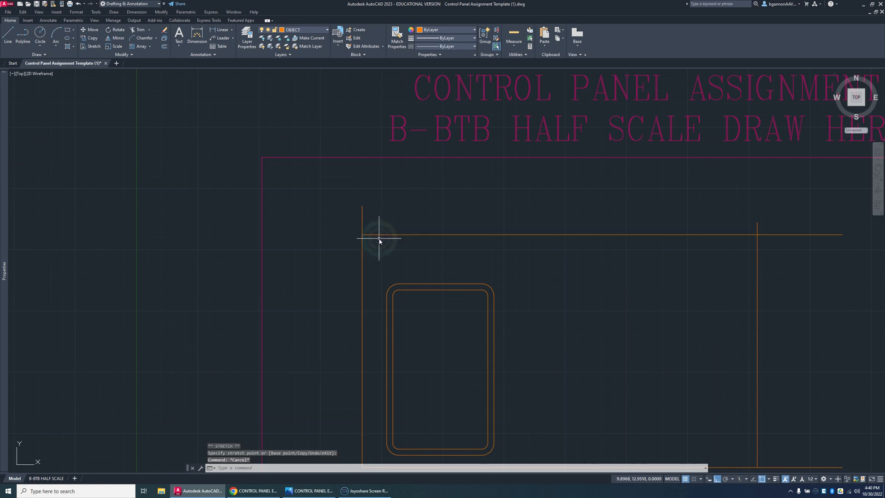
{"action": "left_click", "coordinate": [382, 239]}
{"action": "type", "text": "RT"}
{"action": "key", "text": "Return"}
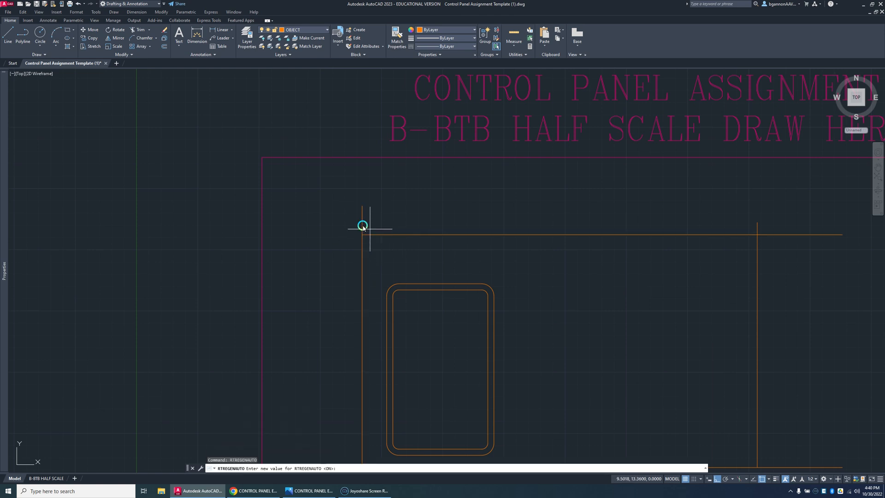
{"action": "key", "text": "Return"}
{"action": "left_click", "coordinate": [394, 227]}
{"action": "left_click", "coordinate": [362, 222]}
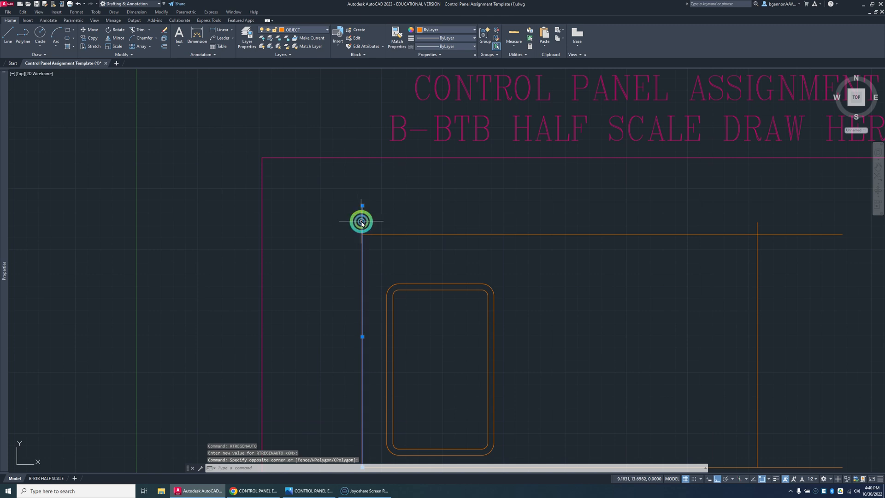
{"action": "key", "text": "Escape"}
Step: Trim the overhanging line ends at the control panel's corners to leave a clean rectangle
{"action": "type", "text": "TR"}
{"action": "key", "text": "Return"}
{"action": "left_click", "coordinate": [362, 222]}
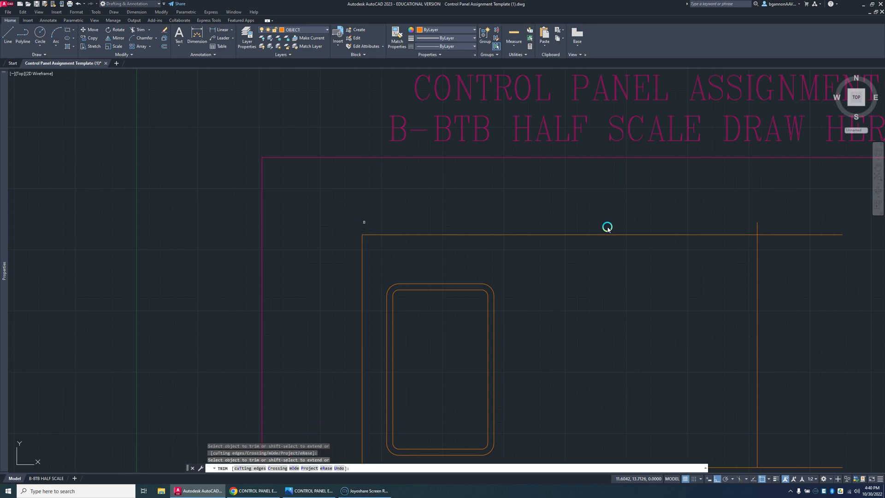
{"action": "left_click", "coordinate": [765, 235]}
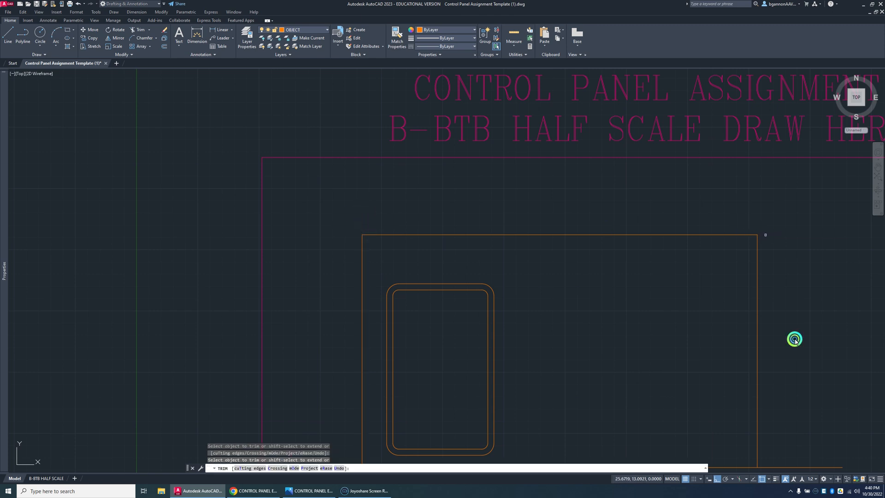
{"action": "left_click", "coordinate": [816, 467]}
{"action": "key", "text": "Escape"}
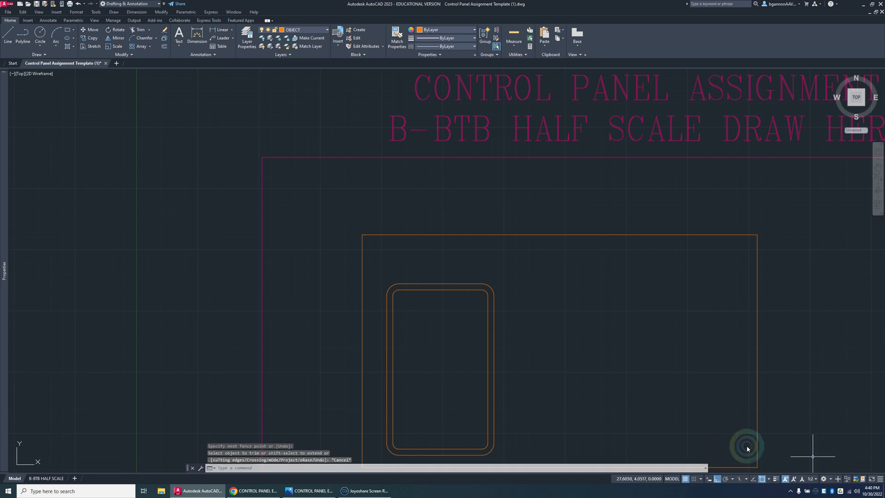
Step: Offset the control panel's left vertical line 2.5 units to the right
{"action": "middle_click_drag", "start_coordinate": [546, 359], "coordinate": [553, 306]}
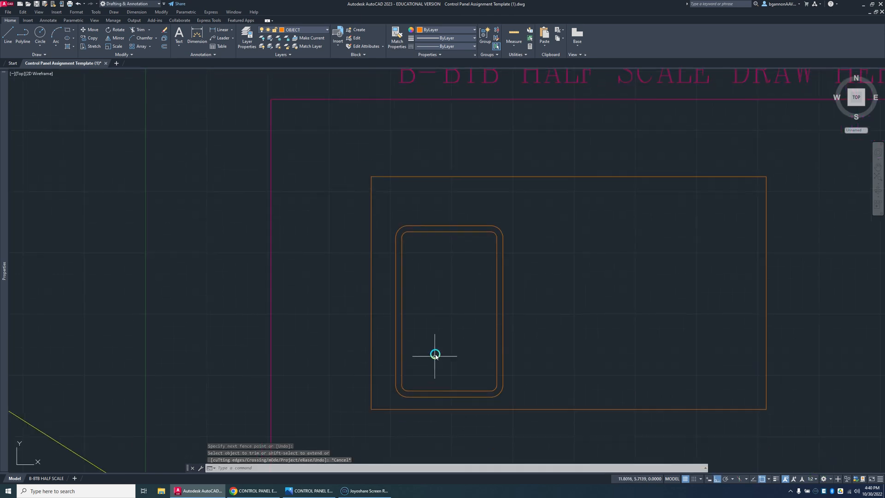
{"action": "key", "text": "Escape"}
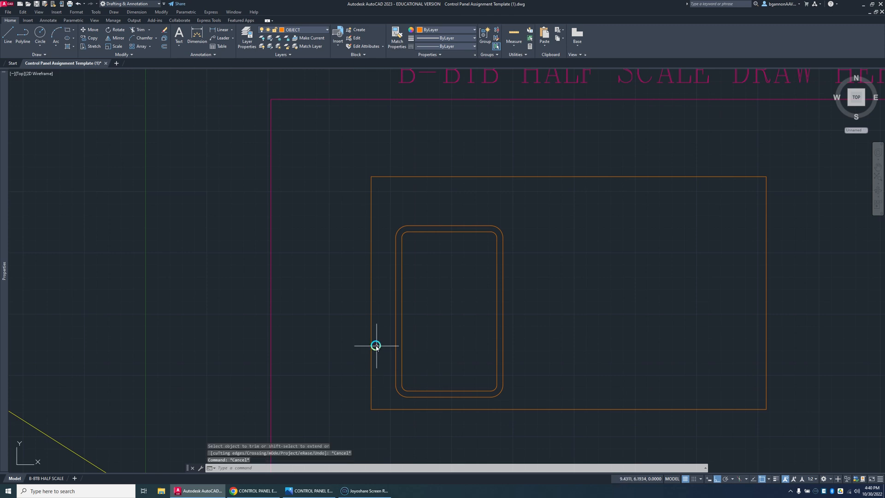
{"action": "type", "text": "o"}
{"action": "key", "text": "Return"}
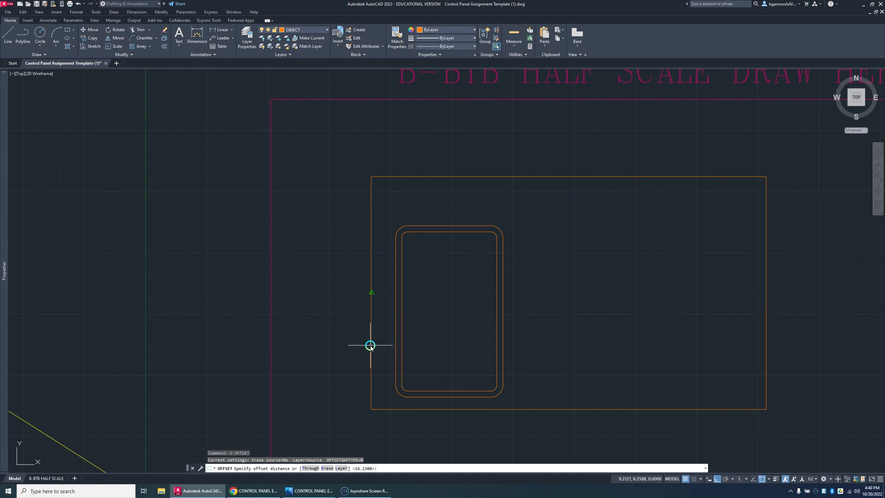
{"action": "type", "text": "2.5"}
{"action": "key", "text": "Return"}
{"action": "left_click", "coordinate": [372, 357]}
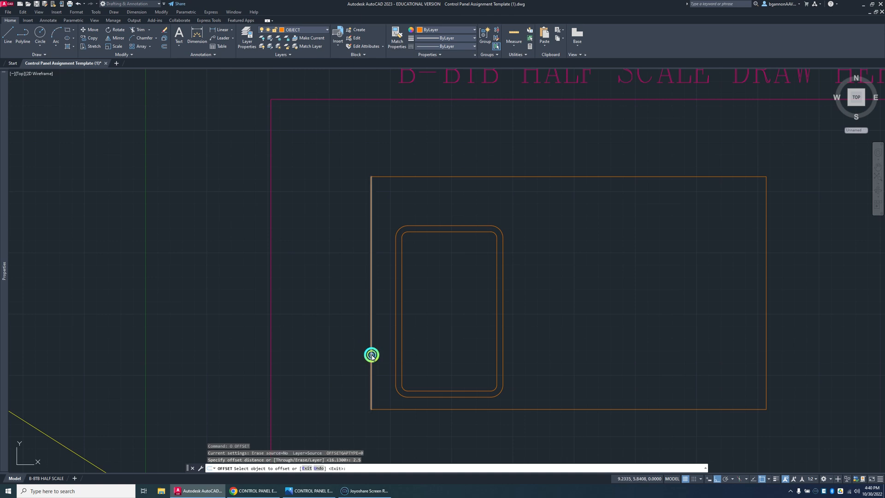
{"action": "left_click", "coordinate": [415, 353]}
{"action": "key", "text": "Escape"}
{"action": "key", "text": "Escape"}
Step: Offset the control panel's bottom line 2 units upward
{"action": "type", "text": "o"}
{"action": "key", "text": "Return"}
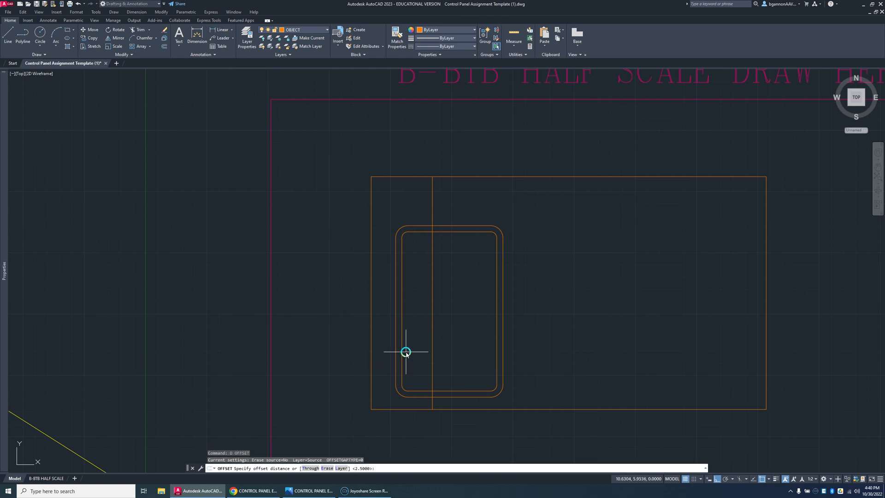
{"action": "left_click", "coordinate": [417, 409]}
{"action": "left_click", "coordinate": [424, 362]}
{"action": "key", "text": "Escape"}
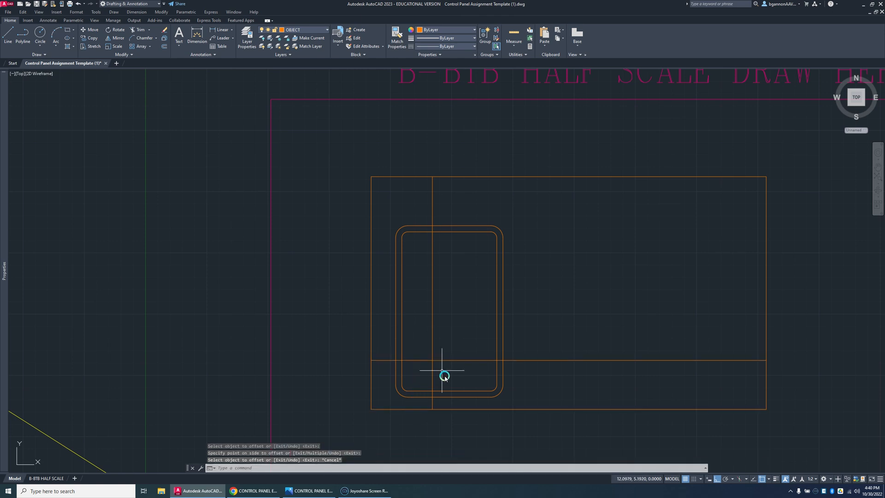
Step: Move the two new offset lines crossing inside the button panel to the CENTER layer
{"action": "left_click", "coordinate": [445, 377]}
{"action": "left_click", "coordinate": [422, 348]}
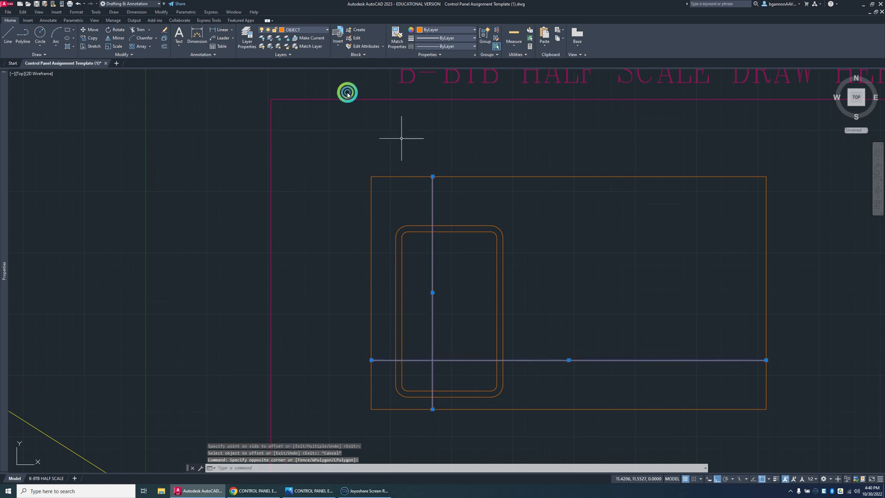
{"action": "left_click", "coordinate": [313, 30]}
{"action": "left_click", "coordinate": [312, 55]}
{"action": "key", "text": "Escape"}
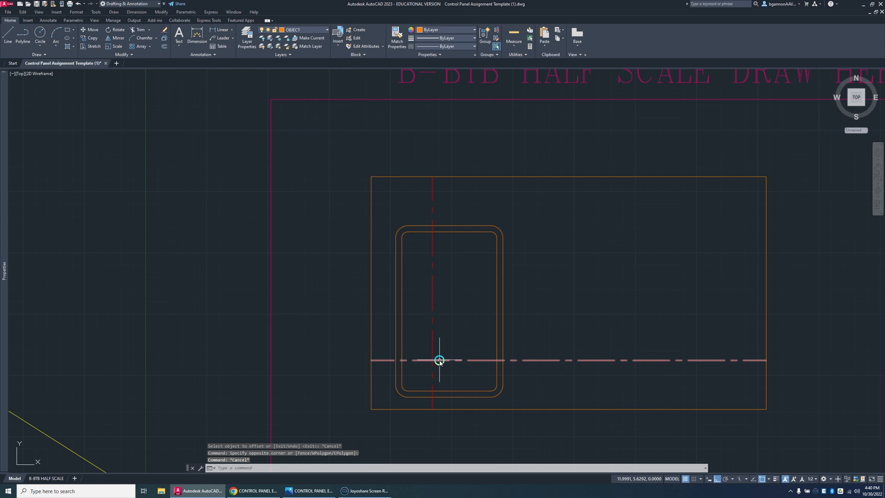
Step: Draw a circle of diameter 1.25 centred on the intersection of the two centerlines
{"action": "type", "text": "c"}
{"action": "key", "text": "Return"}
{"action": "type", "text": "D"}
{"action": "key", "text": "Return"}
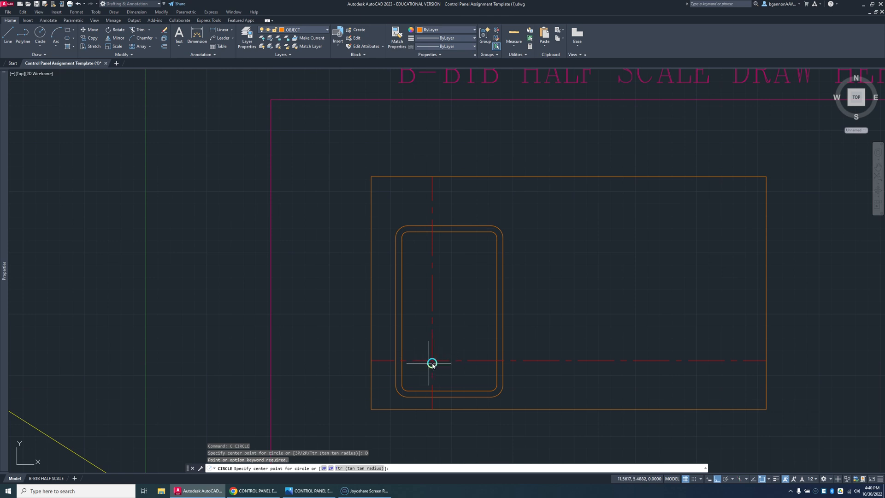
{"action": "left_click", "coordinate": [433, 361]}
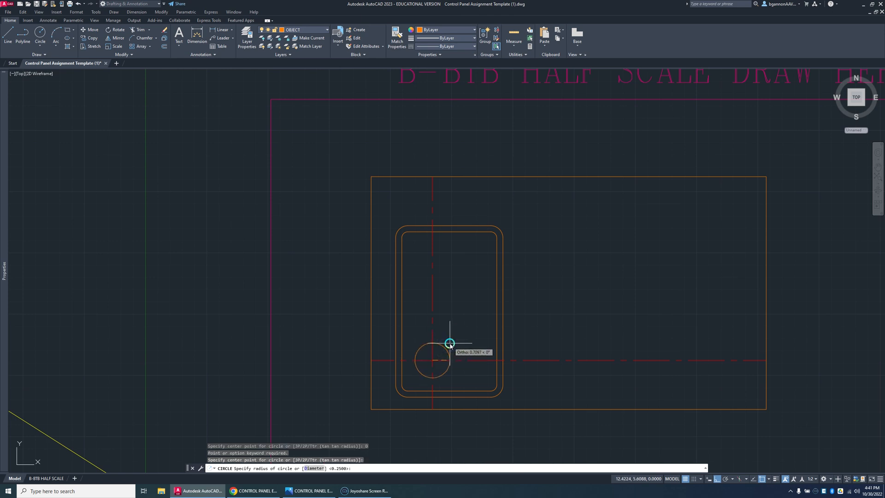
{"action": "type", "text": "D"}
{"action": "key", "text": "Return"}
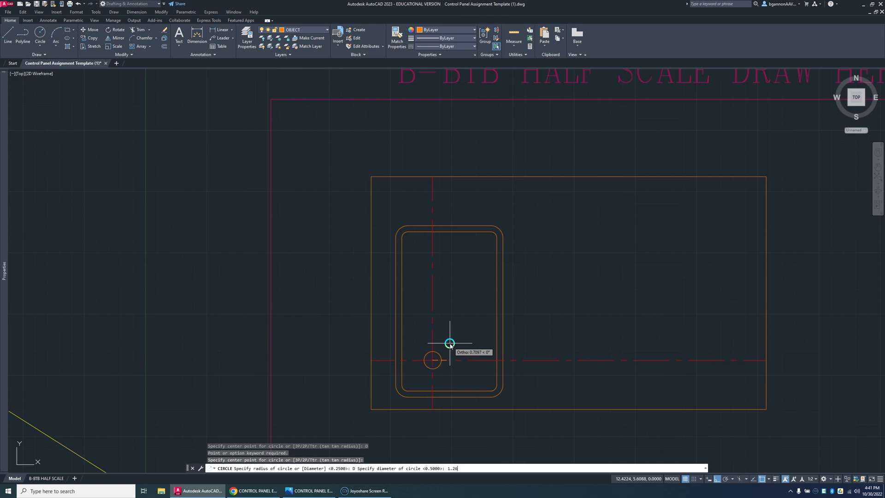
{"action": "type", "text": "1.26"}
{"action": "key", "text": "BackSpace"}
{"action": "type", "text": "5"}
{"action": "key", "text": "Return"}
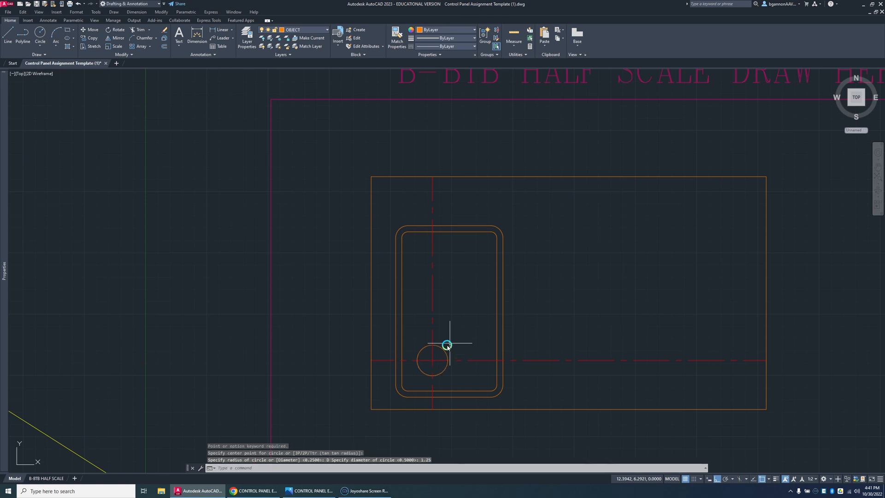
Step: Draw a concentric circle of diameter 1.13 at the same centerline intersection
{"action": "type", "text": "C"}
{"action": "key", "text": "Return"}
{"action": "left_click", "coordinate": [432, 360]}
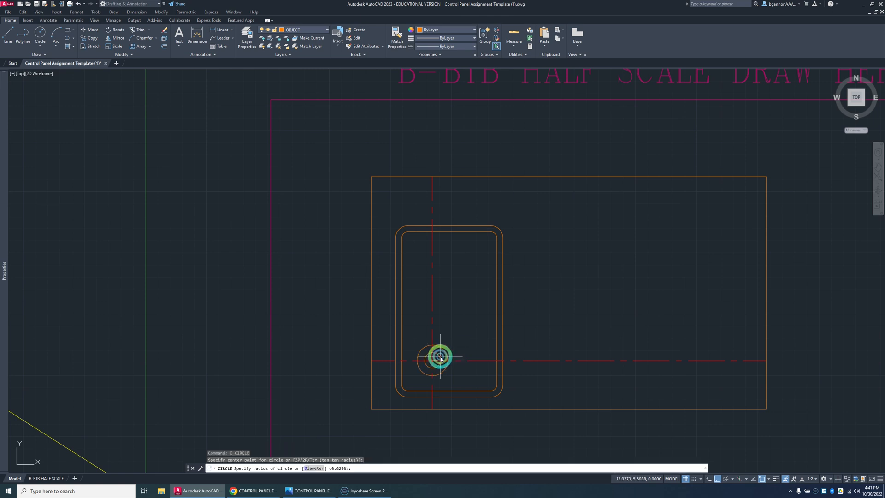
{"action": "type", "text": "D"}
{"action": "key", "text": "Return"}
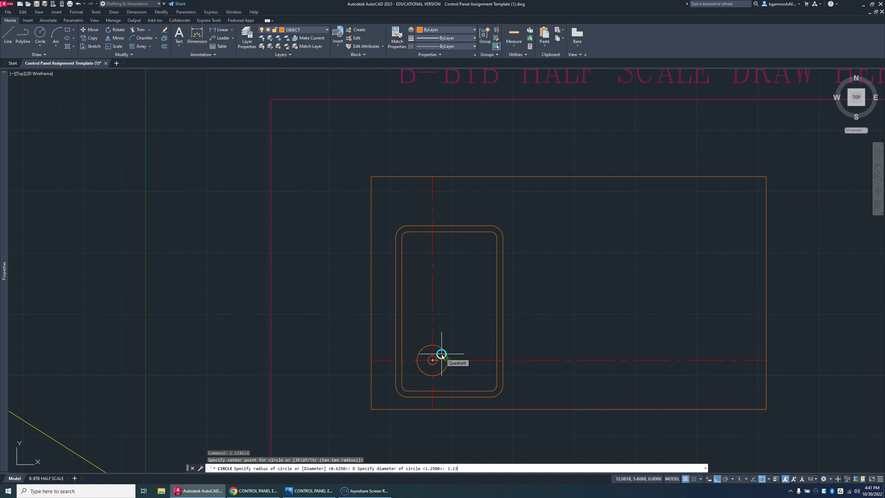
{"action": "key", "text": "Return"}
{"action": "key", "text": "Escape"}
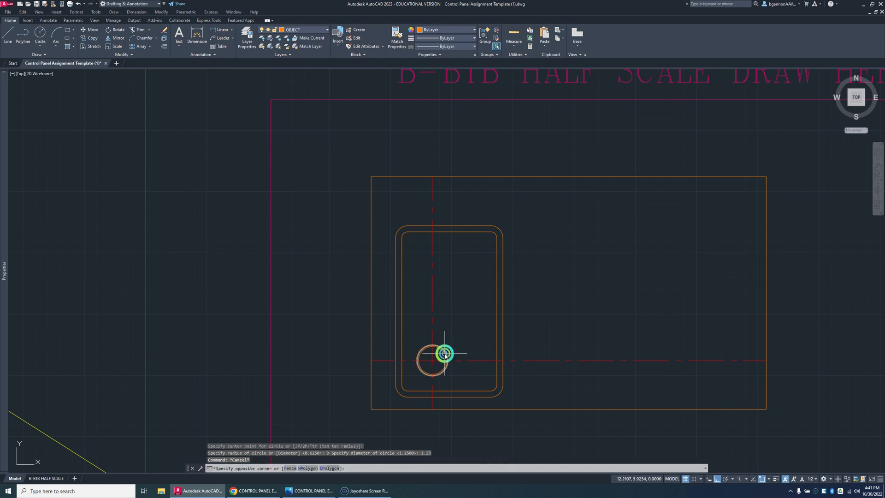
Step: Move both concentric button circles to the THIN LAYER layer
{"action": "left_click", "coordinate": [450, 351]}
{"action": "left_click", "coordinate": [443, 356]}
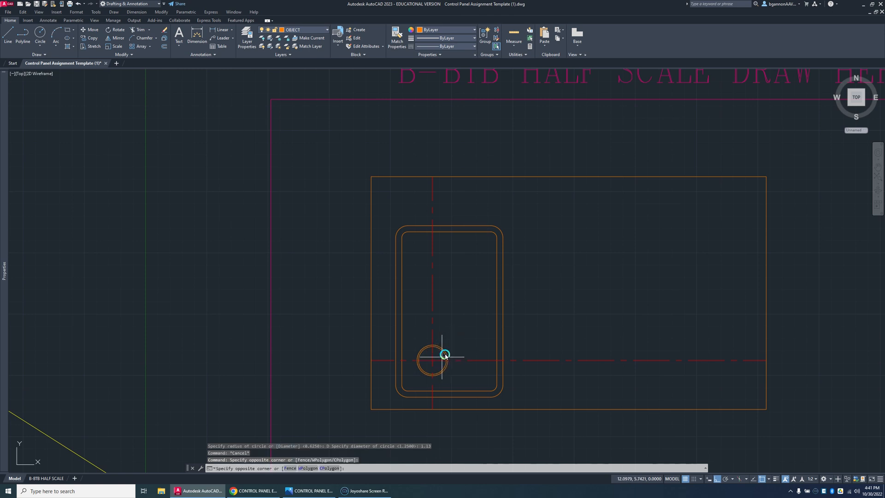
{"action": "left_click", "coordinate": [449, 349]}
{"action": "left_click", "coordinate": [442, 351]}
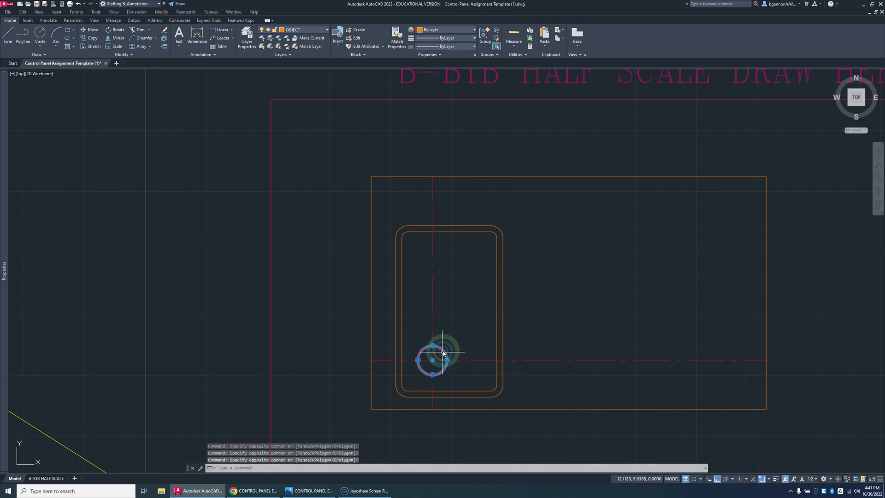
{"action": "left_click", "coordinate": [445, 348]}
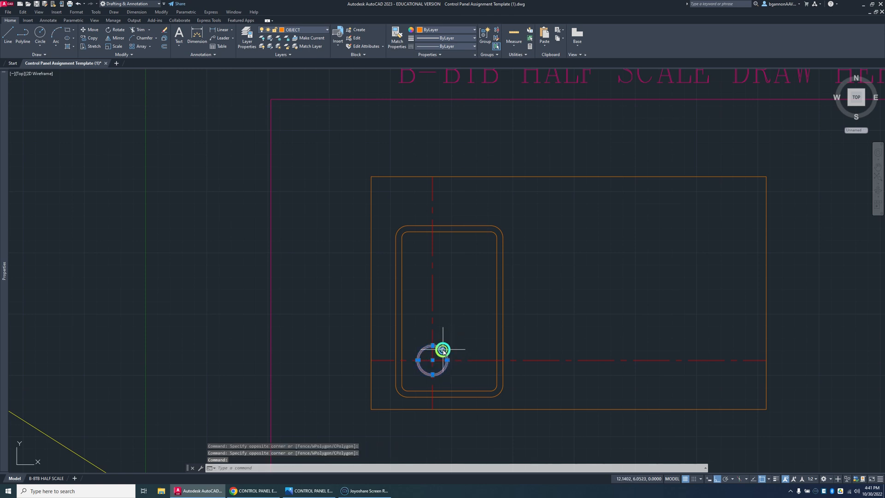
{"action": "left_click", "coordinate": [324, 30]}
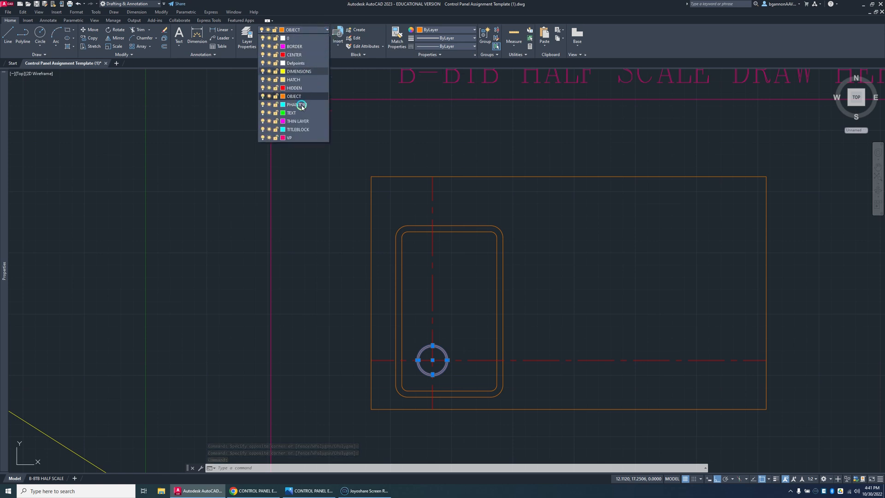
{"action": "left_click", "coordinate": [297, 121]}
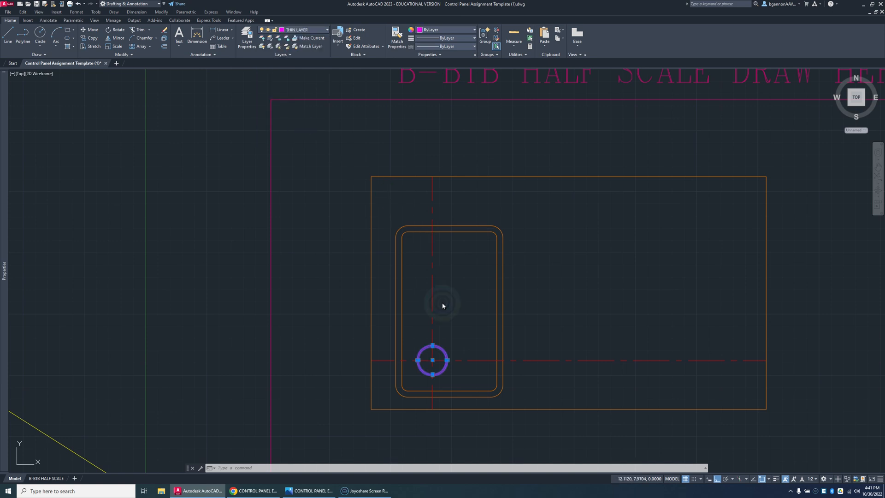
{"action": "key", "text": "Escape"}
Step: Make THIN LAYER the current layer
{"action": "left_click", "coordinate": [310, 32]}
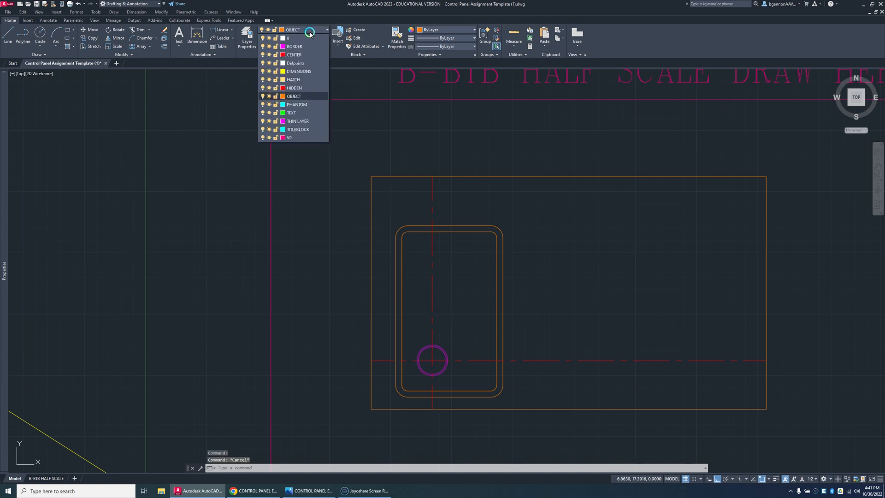
{"action": "left_click", "coordinate": [305, 121]}
{"action": "left_click", "coordinate": [311, 44]}
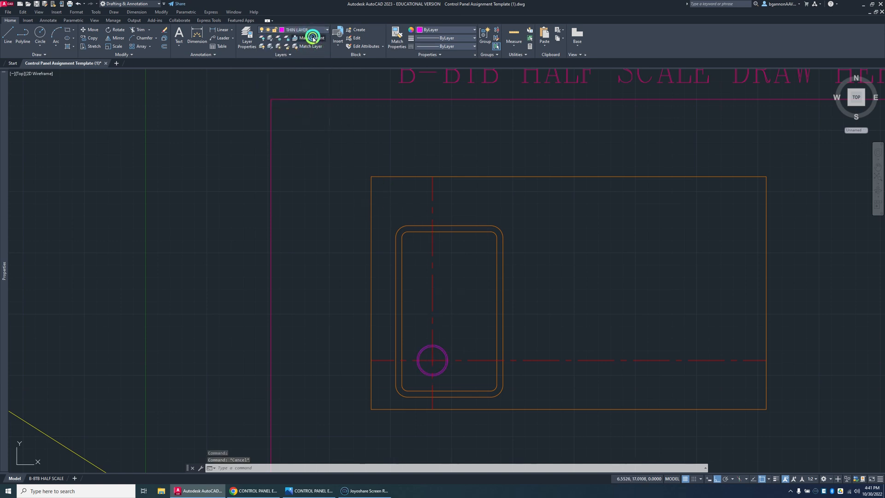
{"action": "key", "text": "Escape"}
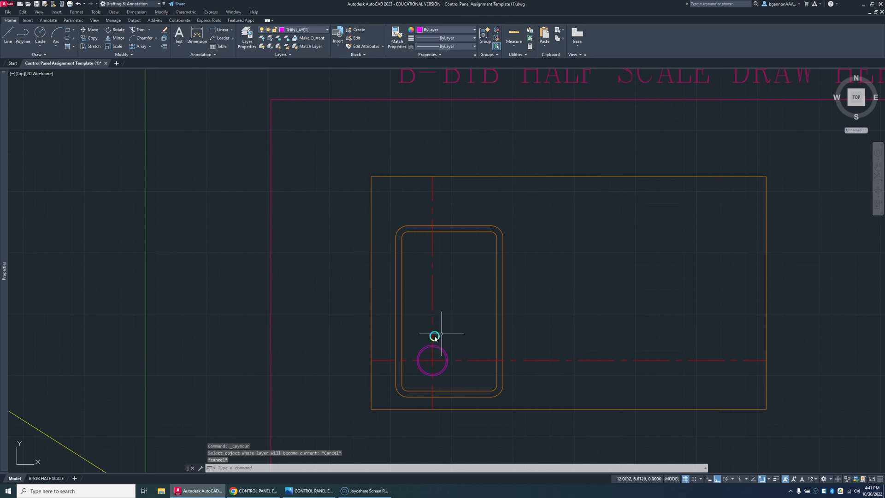
Step: Add a centre-justified multiline text reading "???" just outside the control panel's left edge
{"action": "left_click", "coordinate": [179, 44]}
{"action": "left_click", "coordinate": [185, 60]}
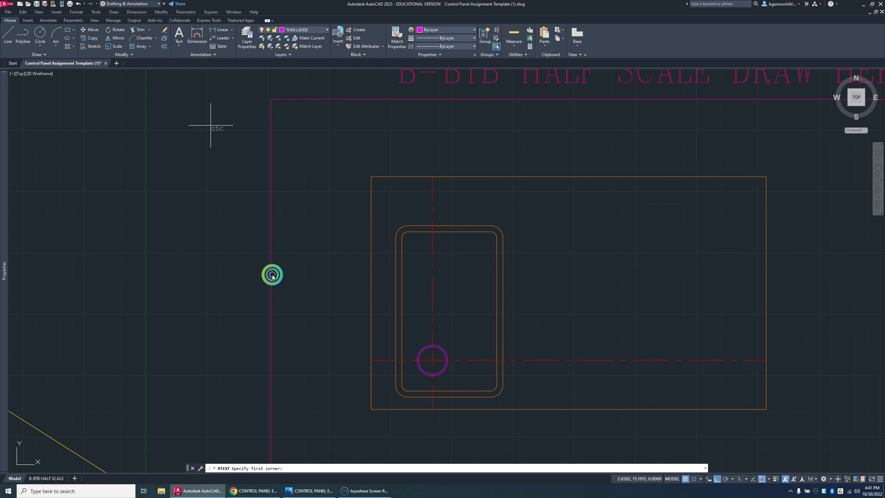
{"action": "left_click", "coordinate": [312, 299]}
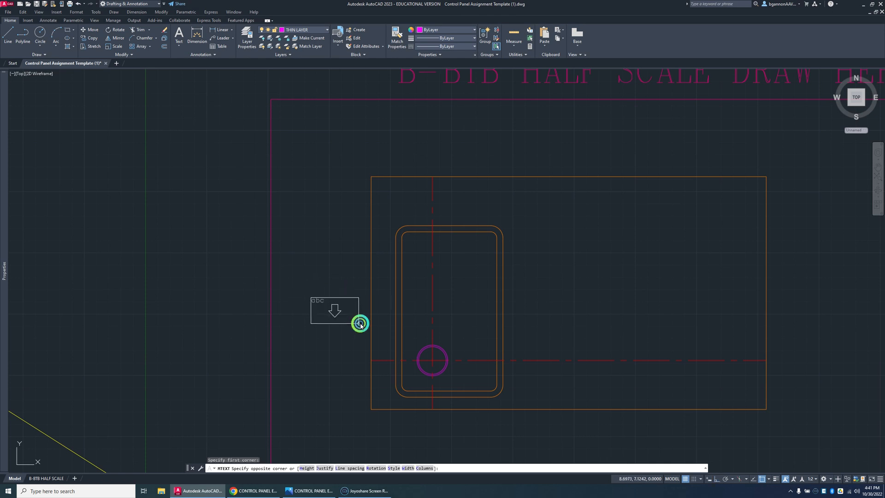
{"action": "left_click", "coordinate": [359, 319]}
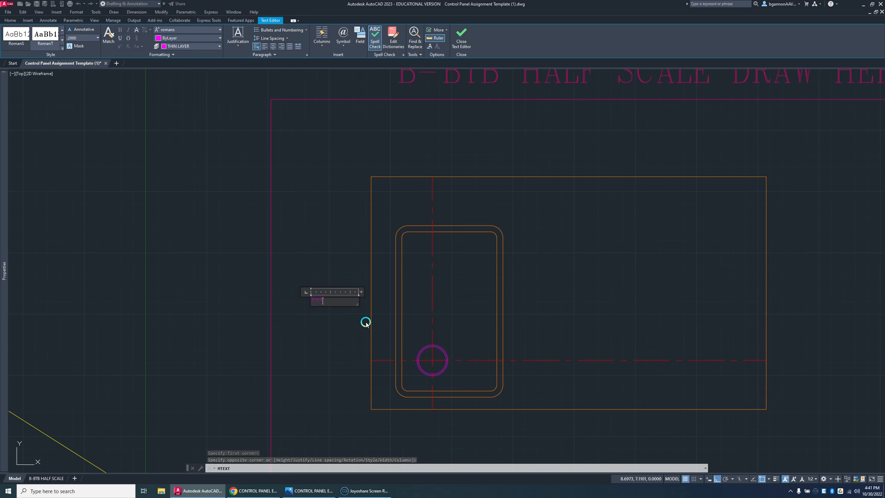
{"action": "scroll", "coordinate": [366, 323], "scroll_direction": "up", "scroll_amount": 2}
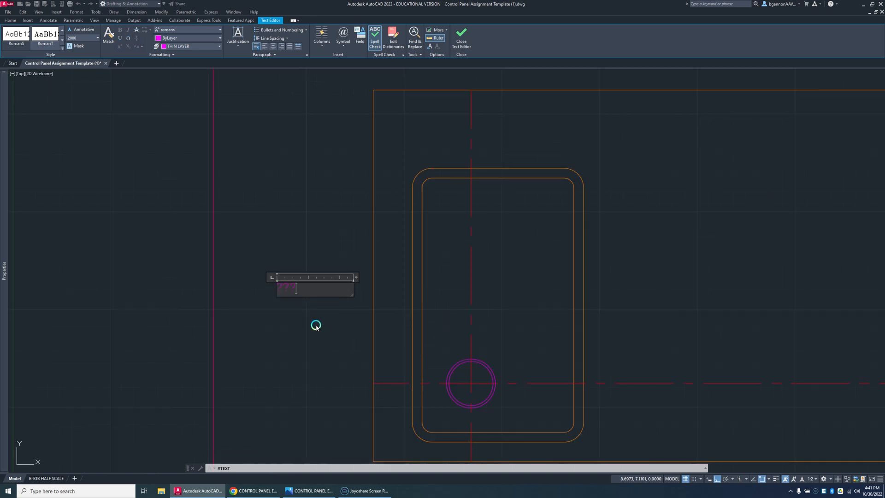
{"action": "left_click_drag", "start_coordinate": [292, 288], "coordinate": [298, 294]}
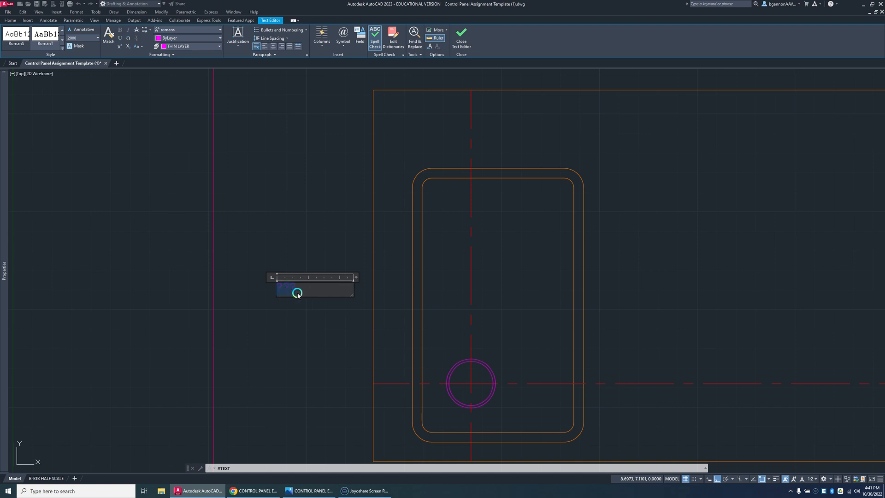
{"action": "left_click", "coordinate": [272, 46]}
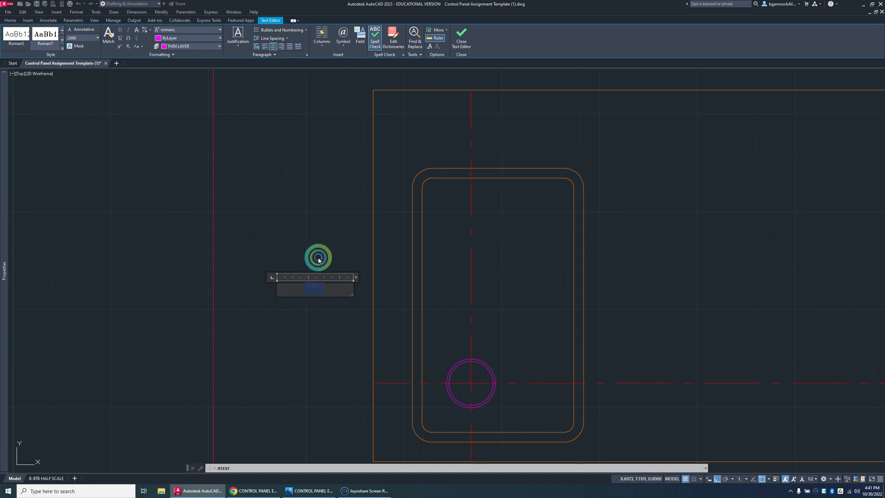
{"action": "key", "text": "Escape"}
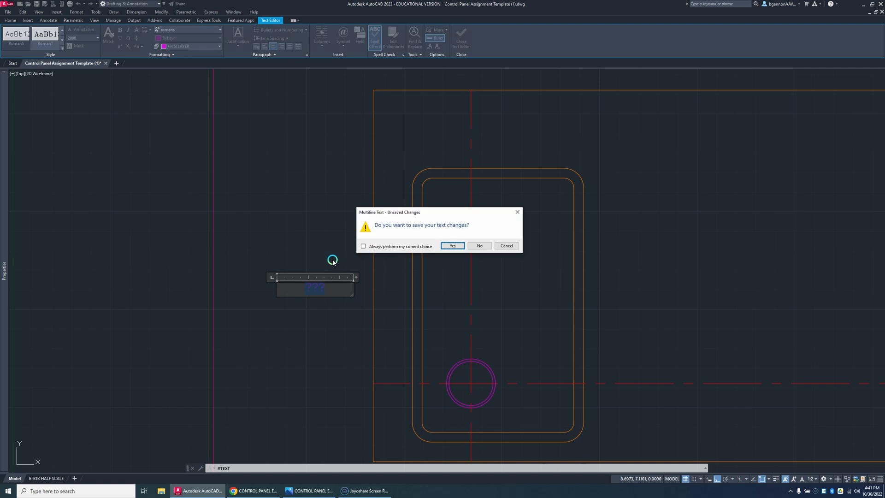
{"action": "left_click", "coordinate": [507, 246]}
{"action": "left_click", "coordinate": [346, 245]}
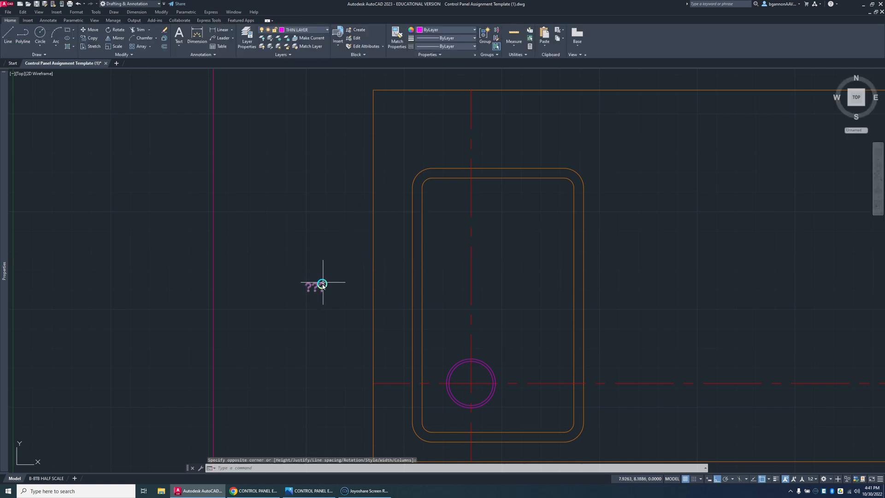
Step: Move the "???" text to the TEXT layer
{"action": "left_click", "coordinate": [319, 283]}
{"action": "left_click", "coordinate": [303, 31]}
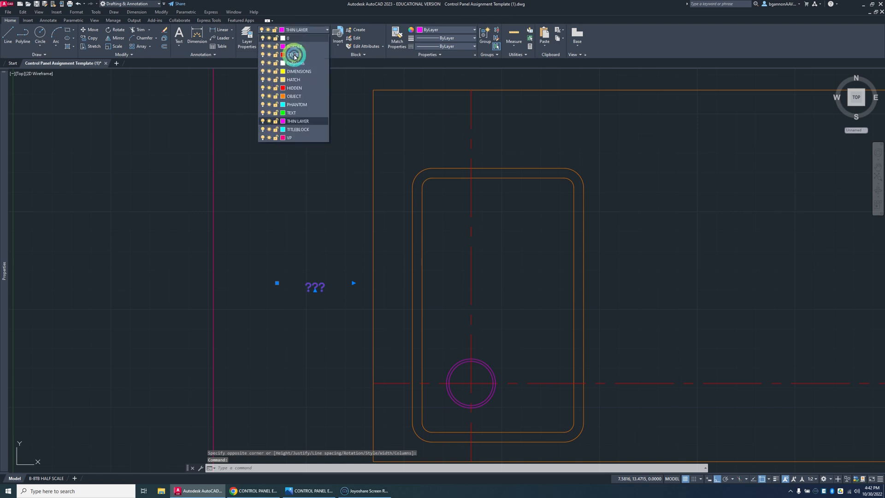
{"action": "left_click", "coordinate": [293, 120]}
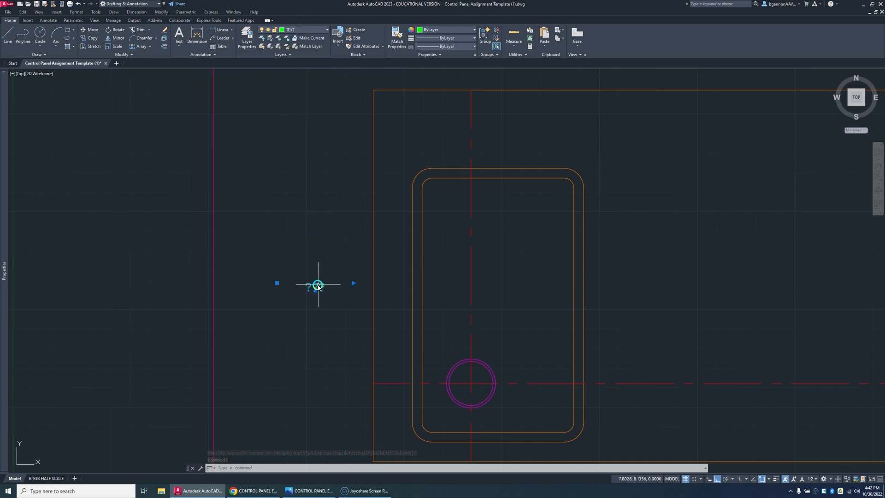
Step: Move the "???" text to the centre of the concentric button circles
{"action": "type", "text": "m"}
{"action": "key", "text": "Return"}
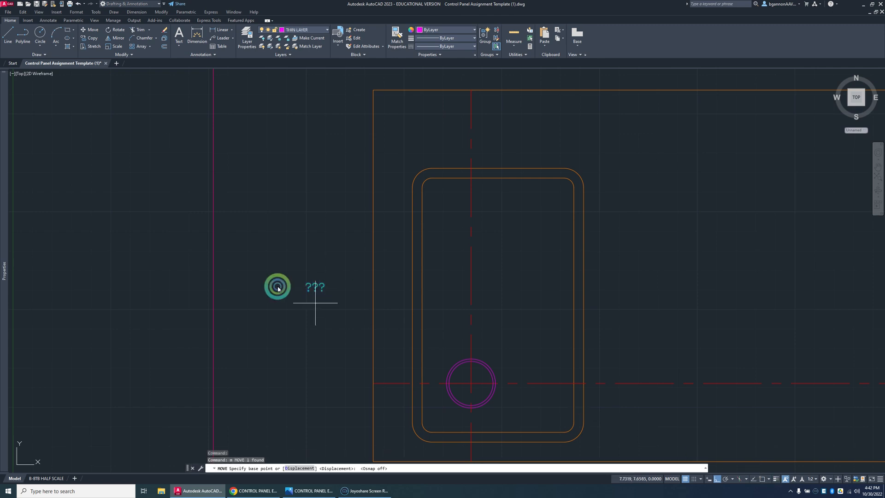
{"action": "left_click", "coordinate": [315, 287]}
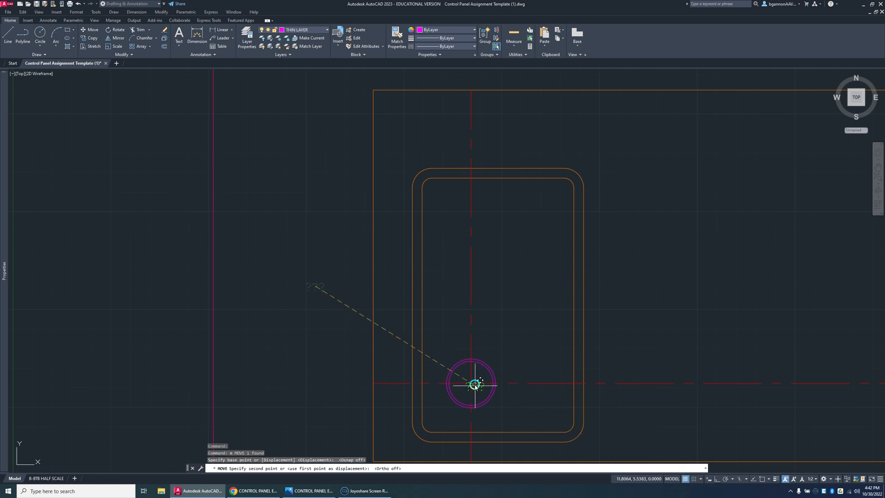
{"action": "scroll", "coordinate": [471, 383], "scroll_direction": "up", "scroll_amount": 4}
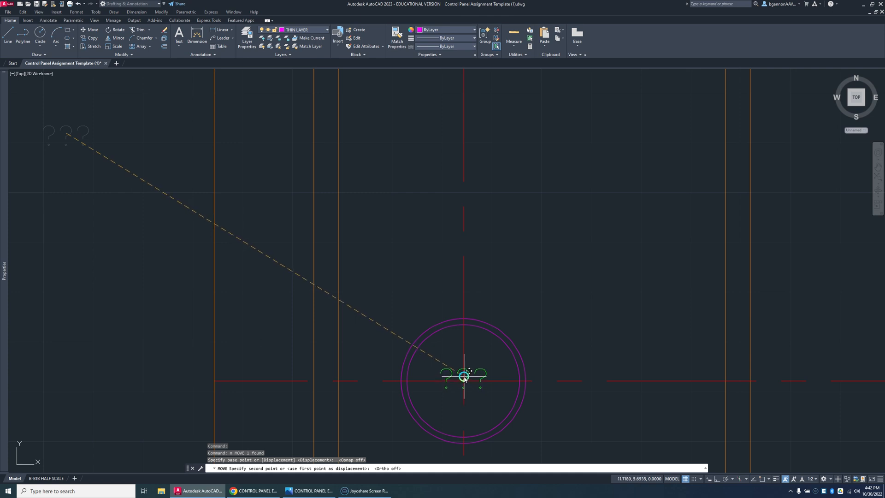
{"action": "left_click", "coordinate": [465, 377]}
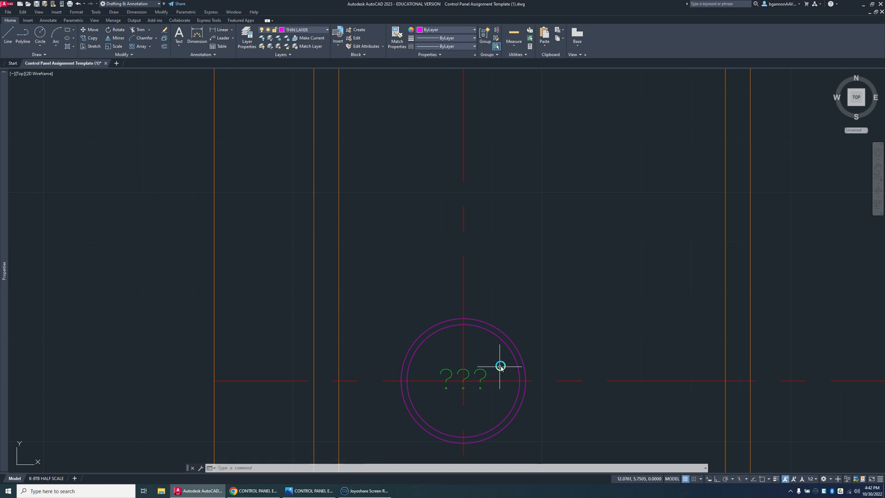
{"action": "key", "text": "Escape"}
Step: Delete the centerlines running through the button circles
{"action": "left_click", "coordinate": [565, 381]}
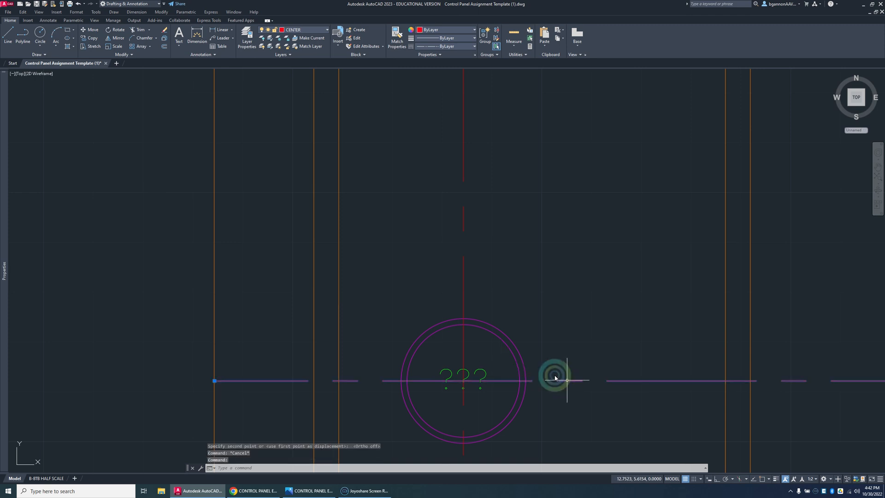
{"action": "key", "text": "Delete"}
{"action": "scroll", "coordinate": [479, 297], "scroll_direction": "down", "scroll_amount": 6}
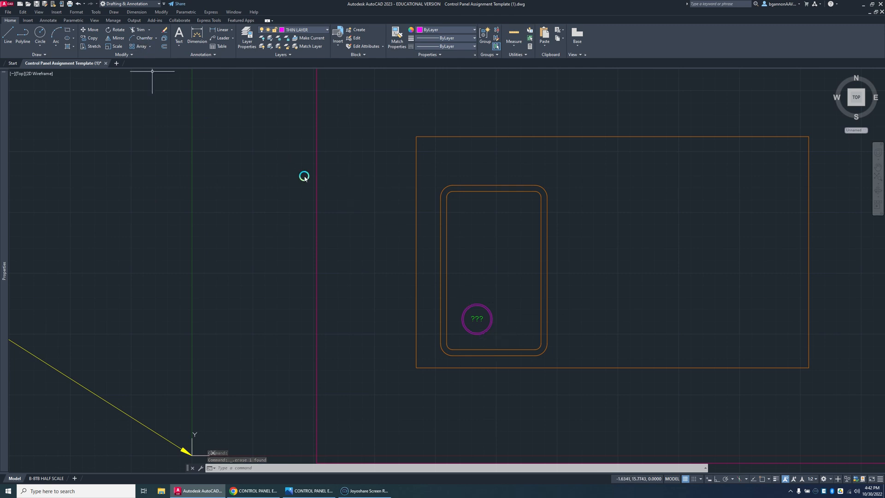
Step: Create a rectangular array of the two button circles and their "???" text with 2 columns and 3 rows
{"action": "left_click", "coordinate": [494, 337]}
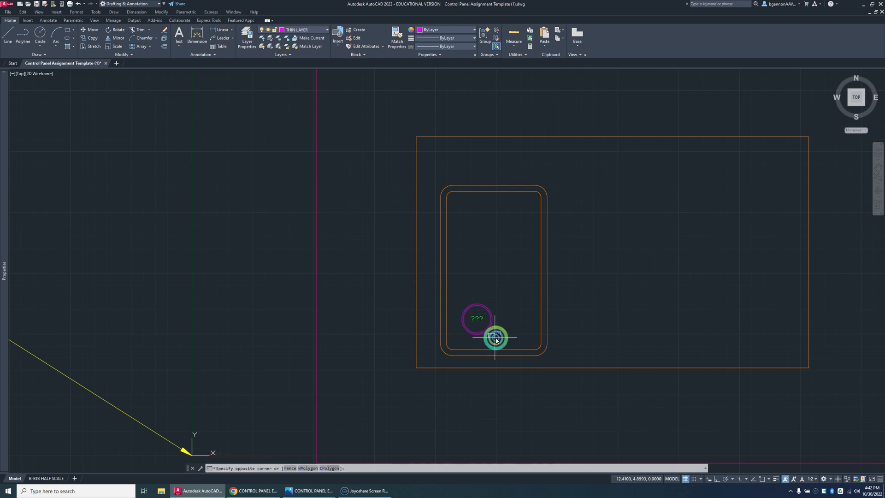
{"action": "key", "text": "Escape"}
{"action": "left_click", "coordinate": [496, 339]}
{"action": "left_click", "coordinate": [467, 301]}
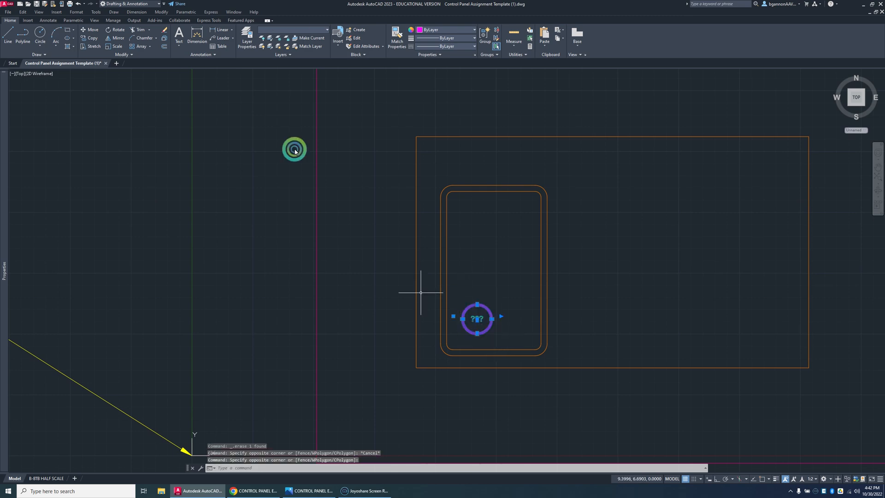
{"action": "left_click", "coordinate": [150, 48]}
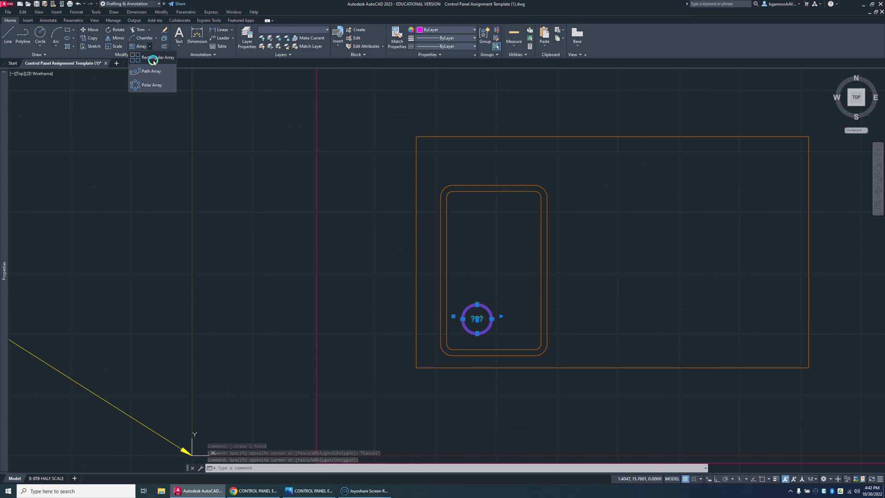
{"action": "left_click", "coordinate": [153, 58]}
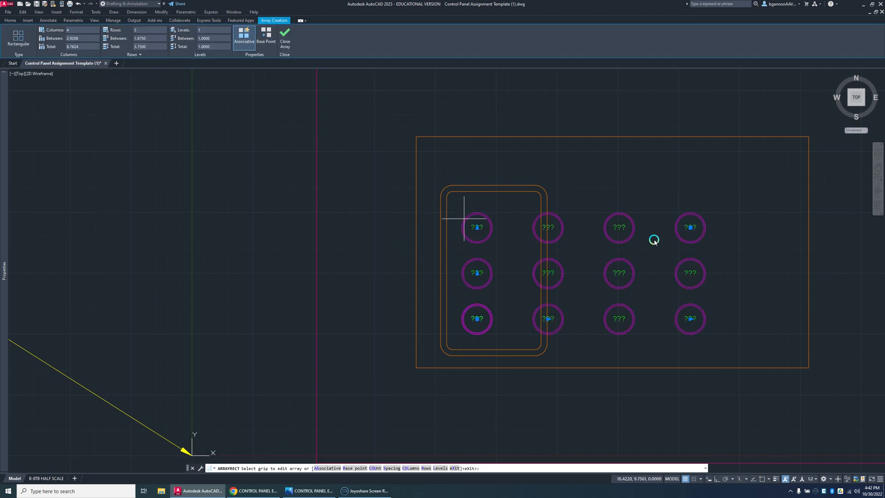
{"action": "left_click", "coordinate": [79, 30]}
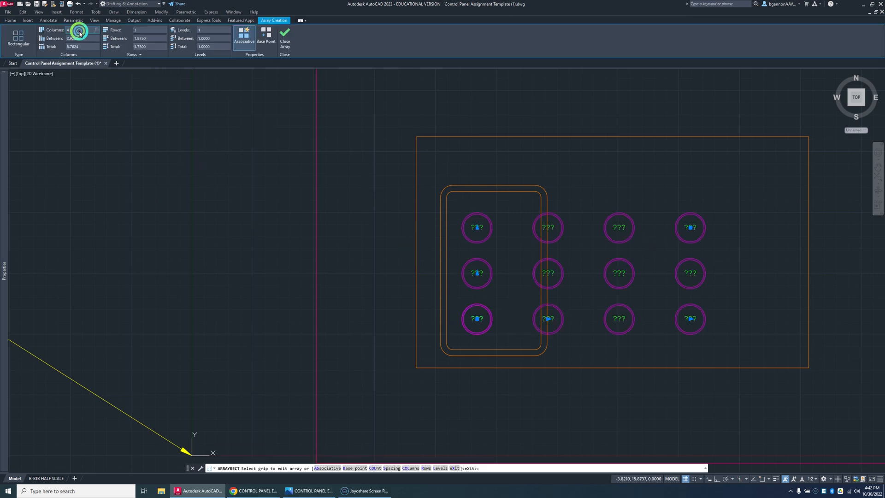
{"action": "type", "text": "2"}
{"action": "left_click", "coordinate": [138, 30]}
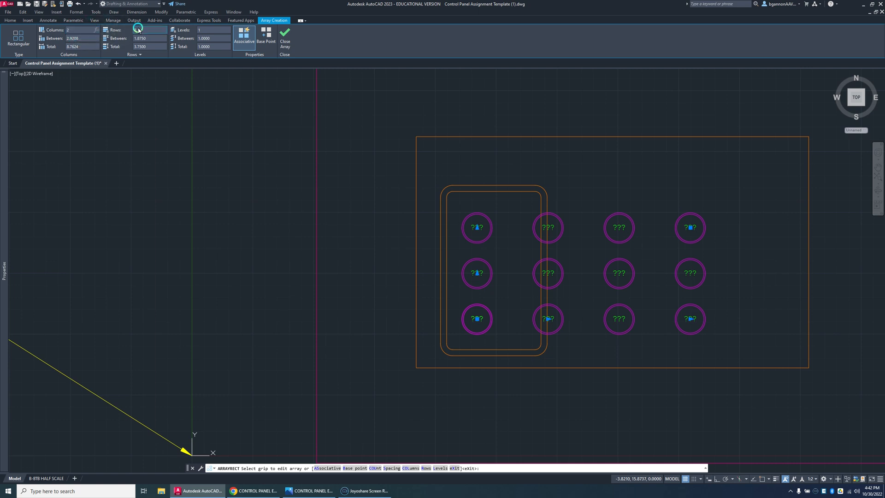
{"action": "type", "text": "3"}
{"action": "key", "text": "Return"}
Step: Set the button array's column spacing to 1.38 and row spacing to 2, and finish the array
{"action": "left_click", "coordinate": [89, 40]}
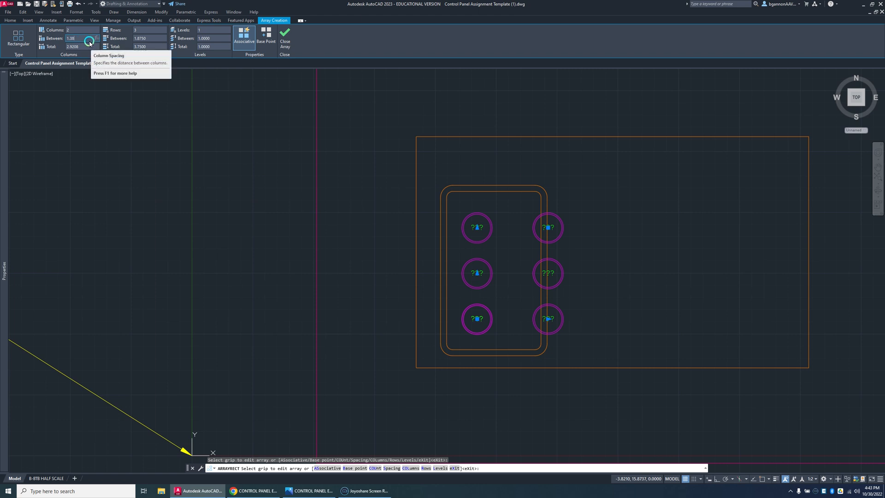
{"action": "left_click", "coordinate": [162, 39]}
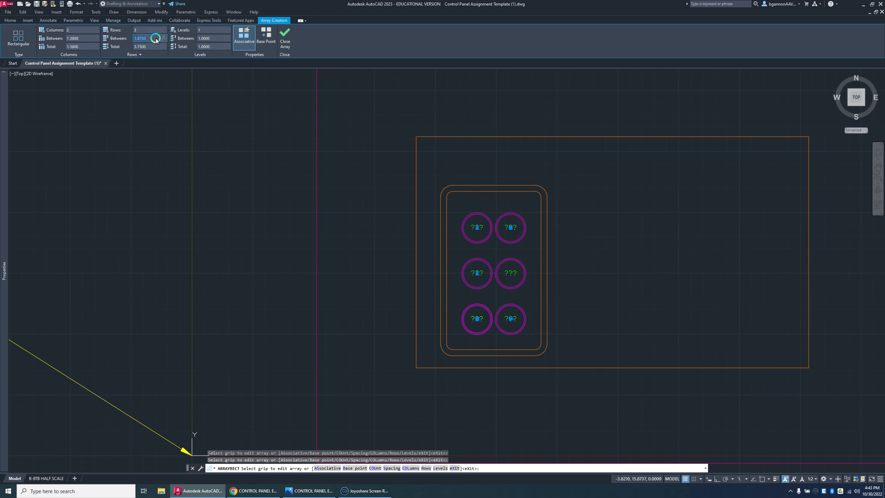
{"action": "type", "text": "2"}
{"action": "left_click", "coordinate": [287, 172]}
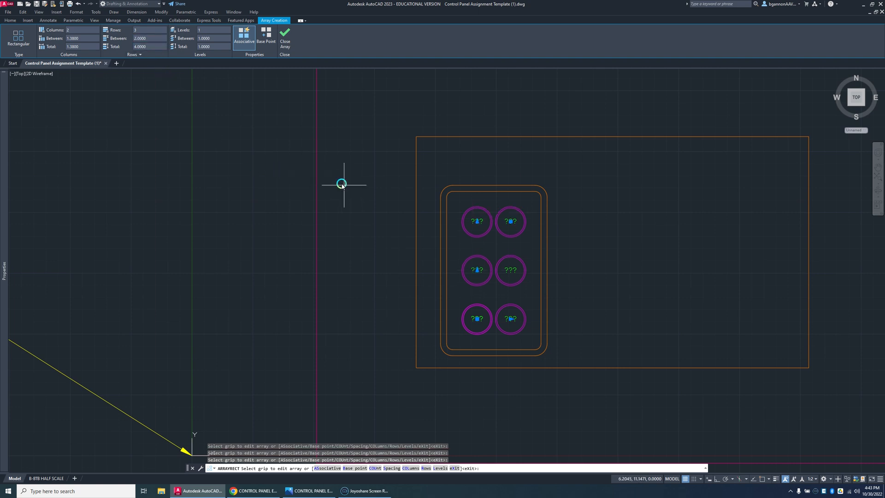
{"action": "left_click", "coordinate": [284, 42]}
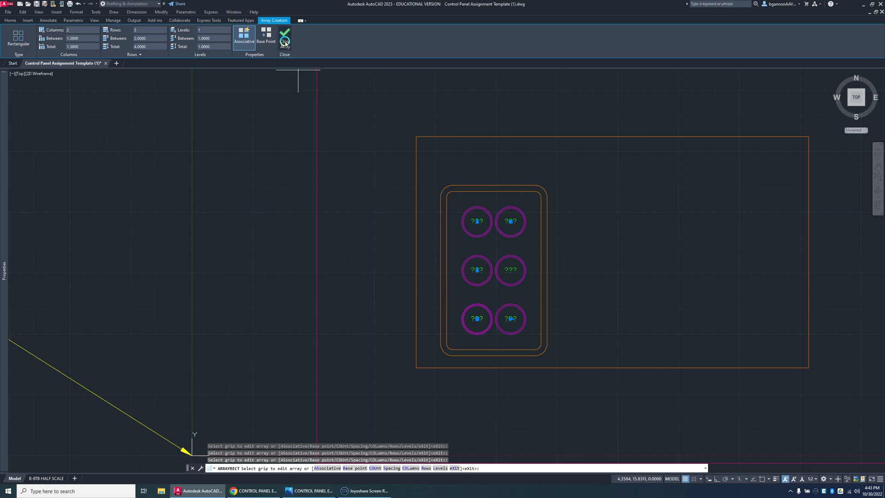
Step: Explode the button array into individual circles and texts
{"action": "left_click", "coordinate": [538, 340]}
{"action": "left_click", "coordinate": [459, 197]}
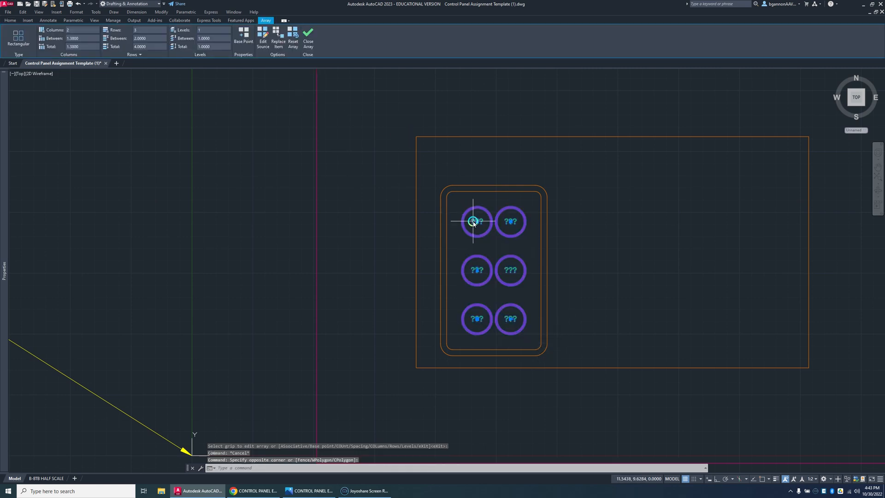
{"action": "key", "text": "Return"}
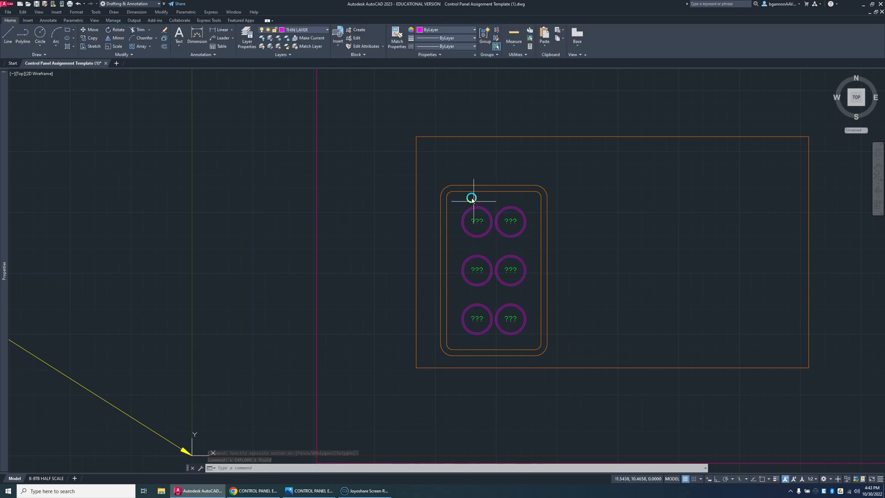
Step: Copy the upper-left button's "???" text to the space above the filleted button panel
{"action": "type", "text": "o"}
{"action": "key", "text": "Return"}
{"action": "left_click", "coordinate": [480, 222]}
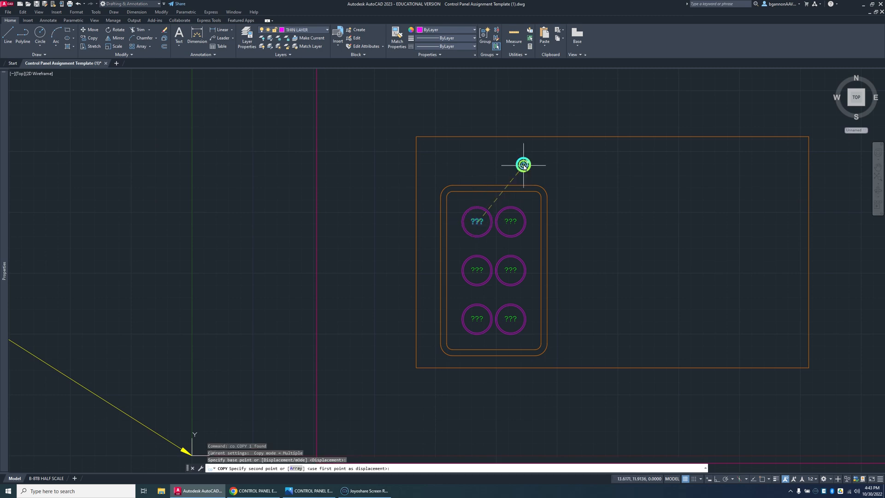
{"action": "left_click", "coordinate": [523, 165]}
{"action": "key", "text": "Escape"}
Step: Move the overlapping duplicate "???" text to the right of the other one above the button panel
{"action": "left_click", "coordinate": [528, 164]}
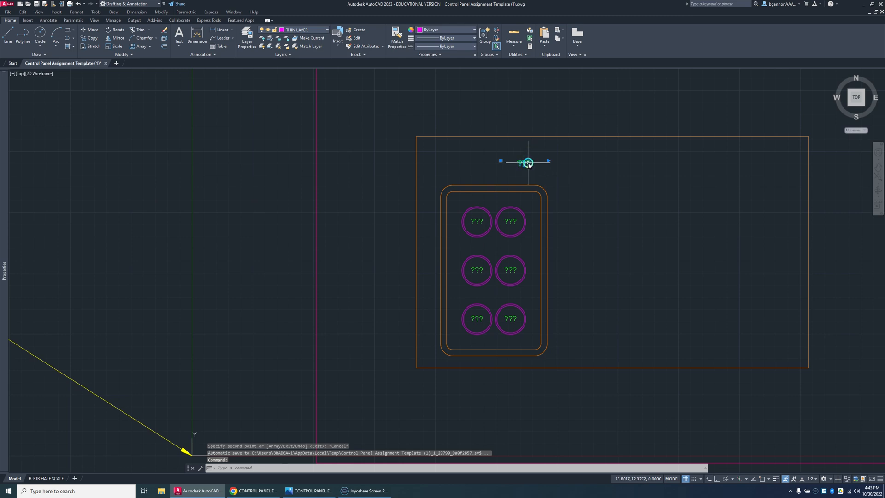
{"action": "left_click", "coordinate": [528, 163]}
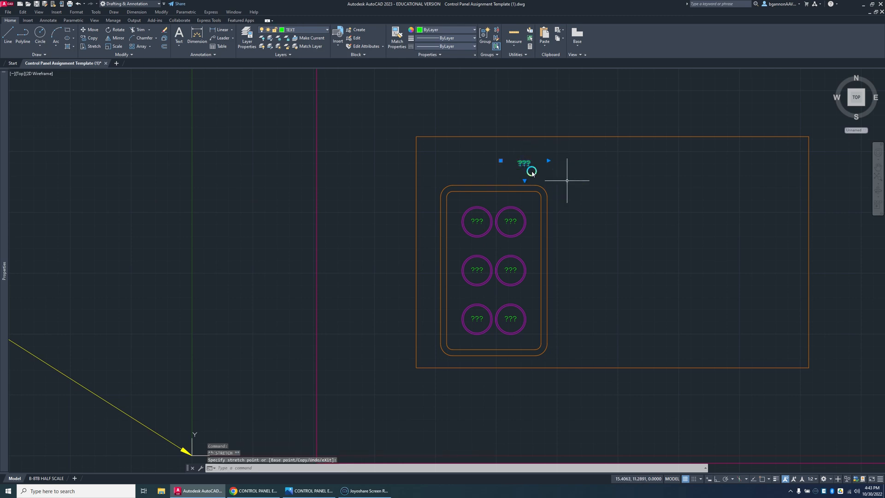
{"action": "left_click", "coordinate": [500, 160]}
{"action": "left_click", "coordinate": [599, 160]}
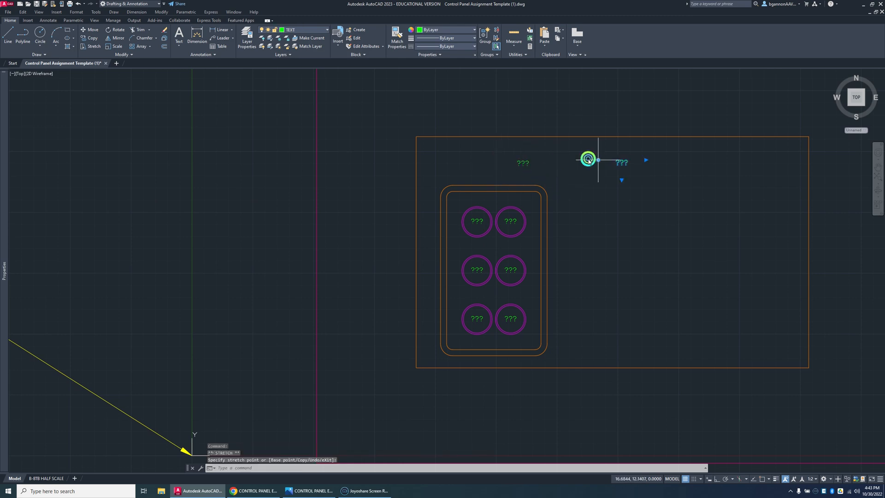
{"action": "left_click", "coordinate": [527, 163]}
{"action": "left_click", "coordinate": [530, 162]}
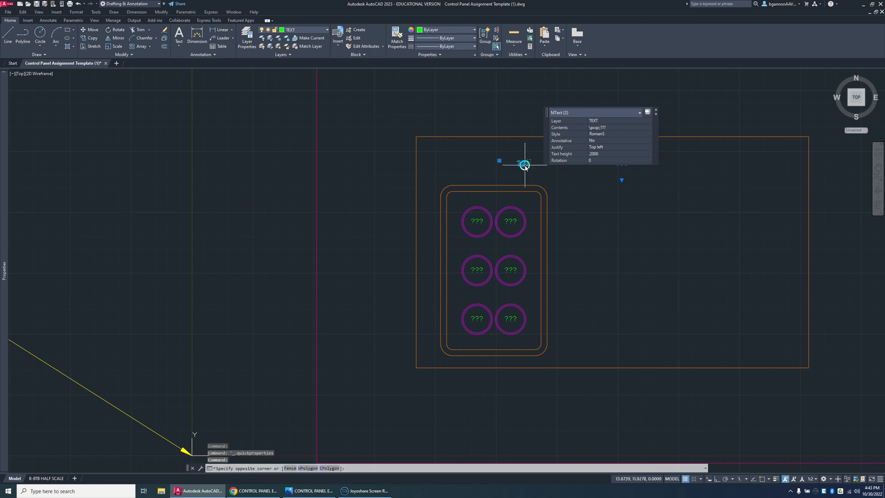
{"action": "key", "text": "Escape"}
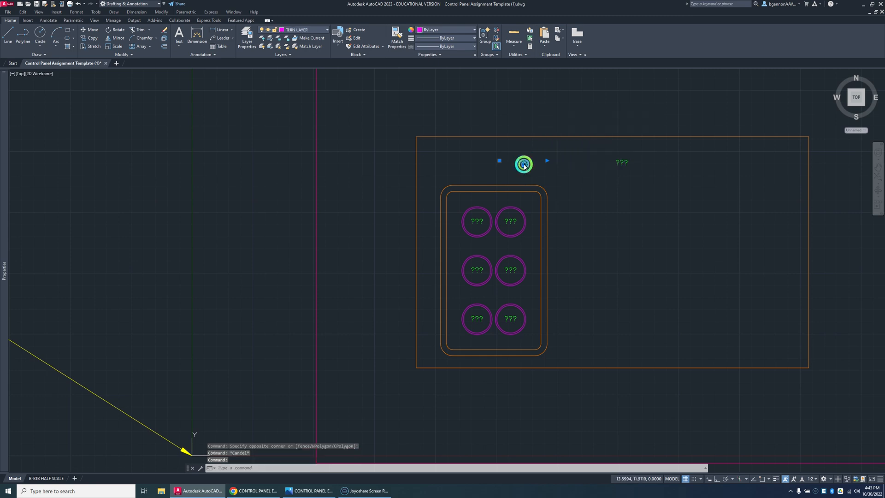
Step: Change the "???" text above the button panel to "EVAPORATOR 1" and widen its text box to fit one line
{"action": "double_click", "coordinate": [524, 165]}
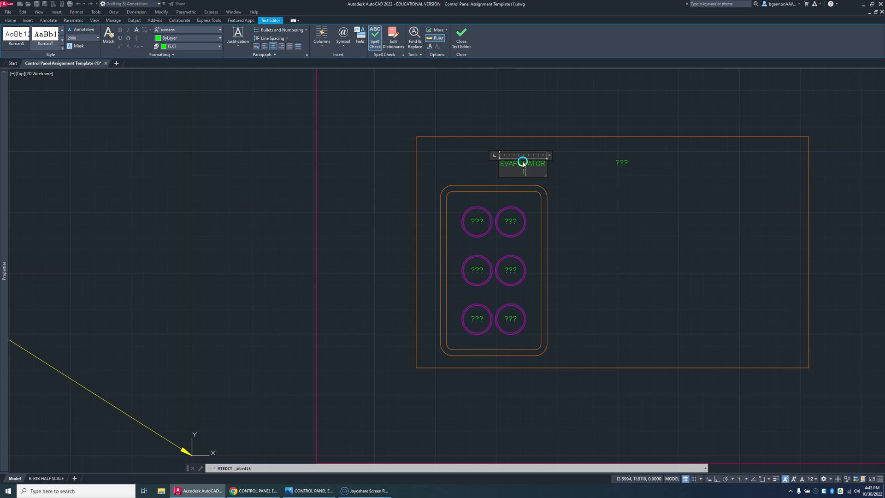
{"action": "left_click", "coordinate": [554, 175]}
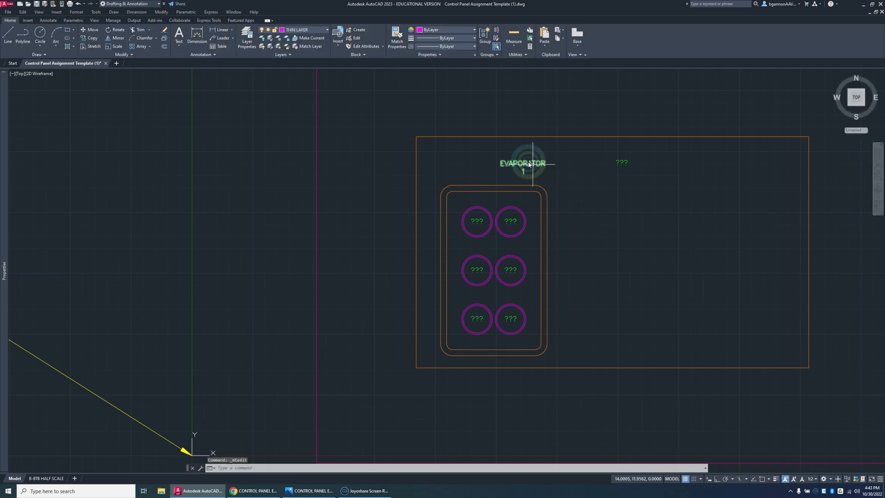
{"action": "left_click", "coordinate": [546, 165]}
{"action": "left_click", "coordinate": [548, 164]}
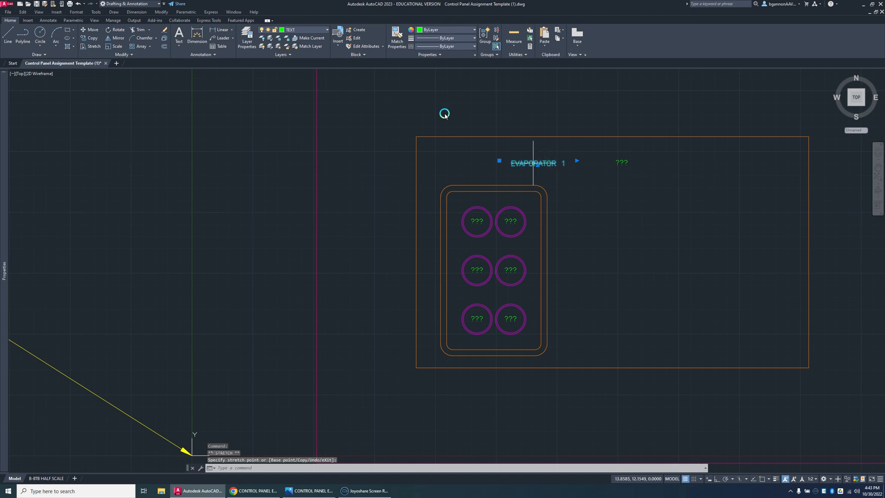
Step: Move the "EVAPORATOR 1" label so it sits centred just above the filleted button panel
{"action": "type", "text": "m"}
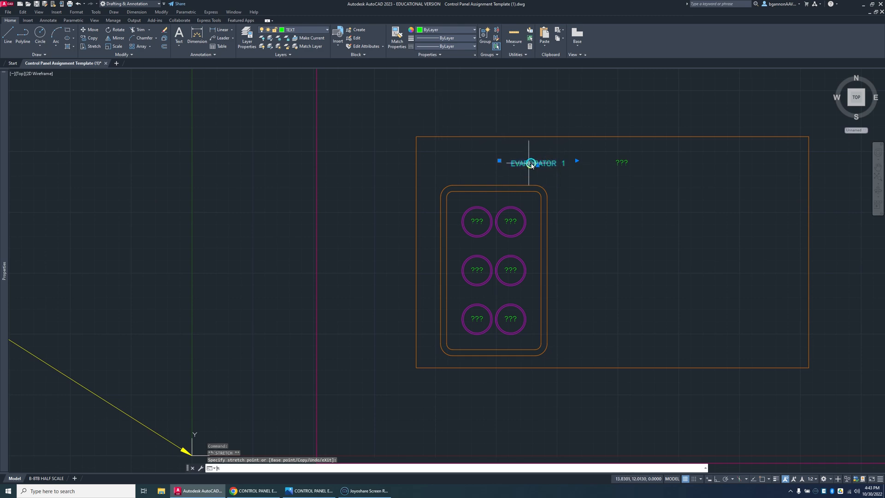
{"action": "key", "text": "Return"}
{"action": "left_click", "coordinate": [527, 163]}
{"action": "left_click", "coordinate": [495, 196]}
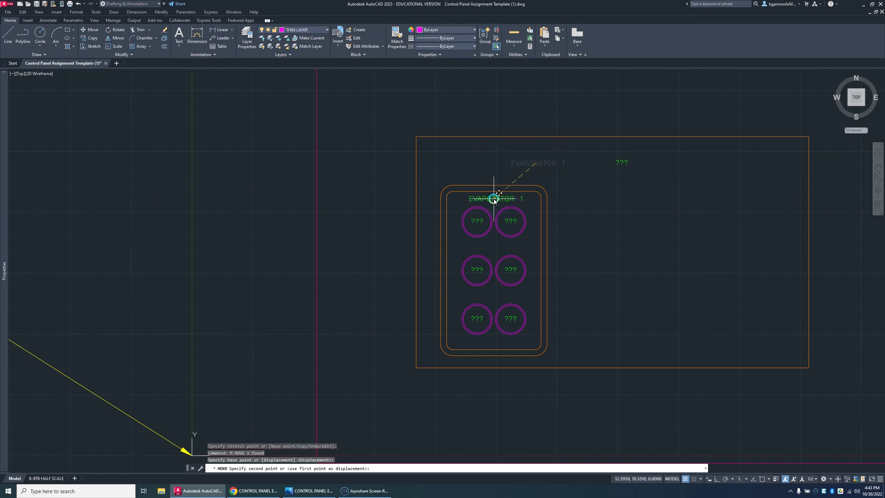
{"action": "left_click", "coordinate": [496, 167]}
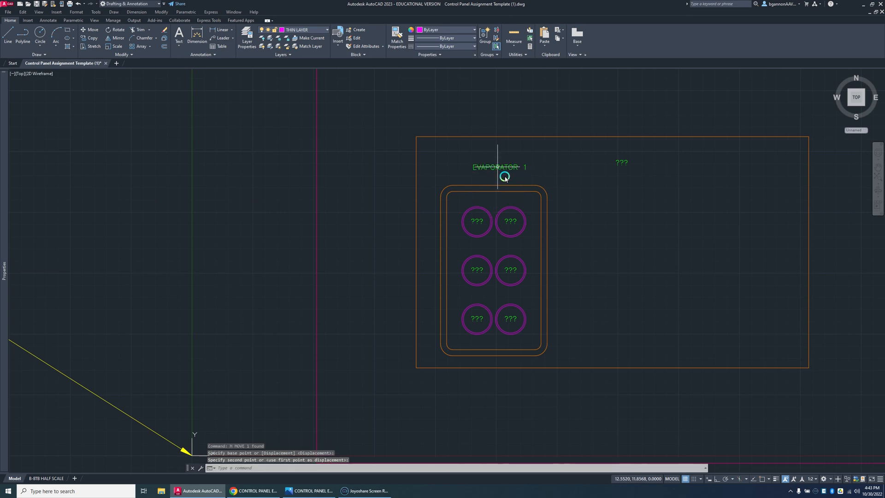
Step: Move the spare "???" text outside the control panel, beyond its left edge
{"action": "left_click", "coordinate": [618, 162]}
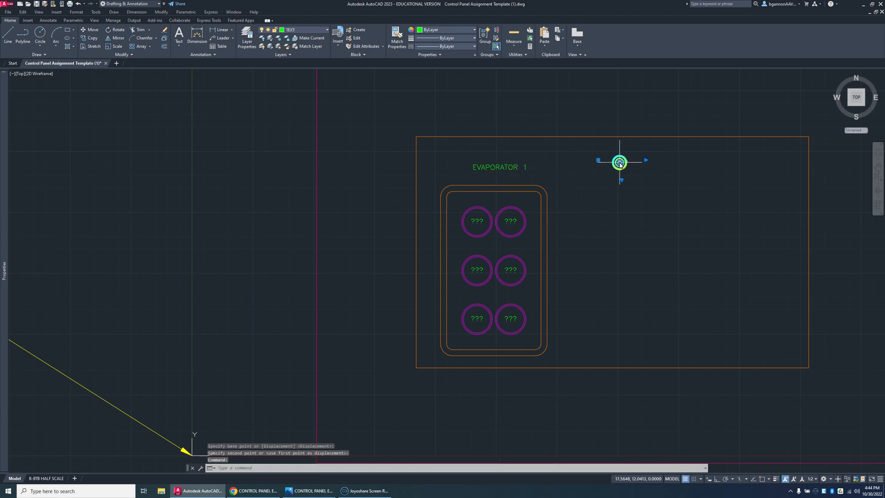
{"action": "left_click", "coordinate": [620, 163]}
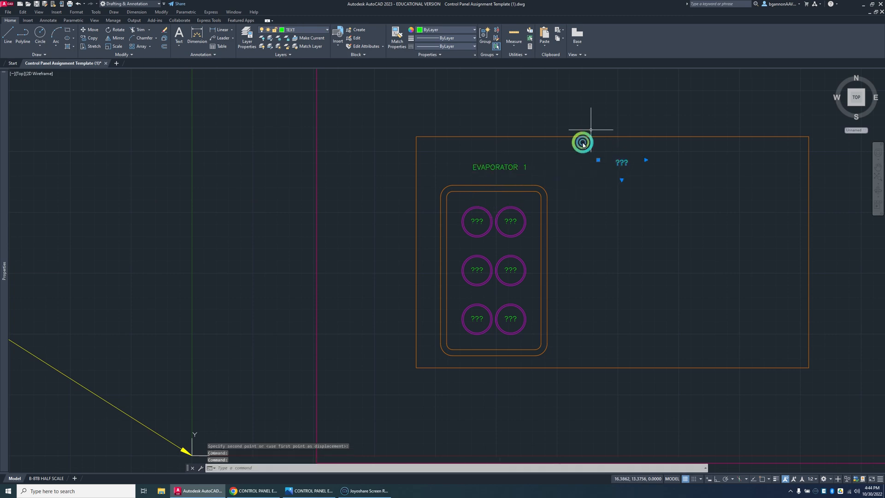
{"action": "type", "text": "m"}
{"action": "key", "text": "Return"}
{"action": "left_click", "coordinate": [621, 163]}
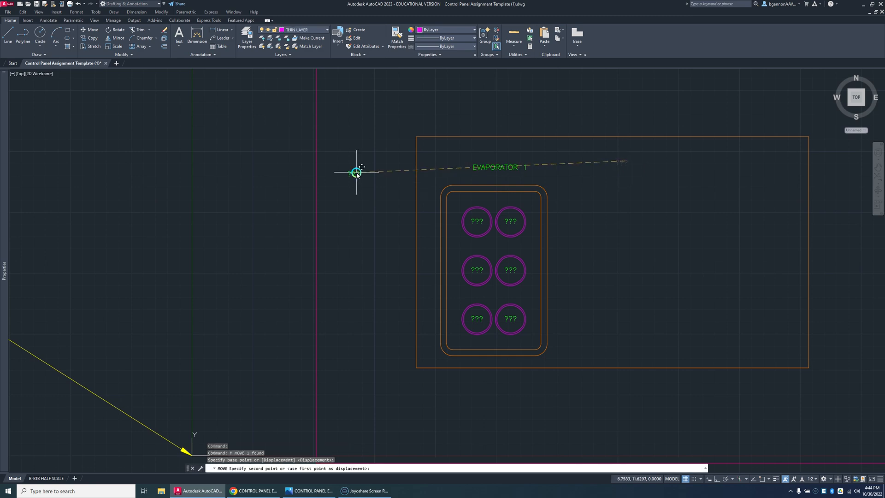
{"action": "left_click", "coordinate": [355, 173]}
{"action": "key", "text": "Escape"}
{"action": "left_click", "coordinate": [508, 168]}
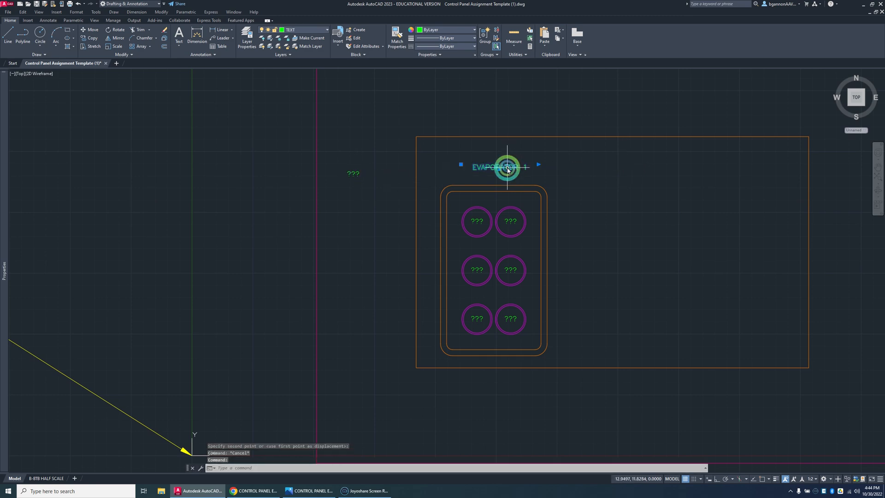
{"action": "key", "text": "Escape"}
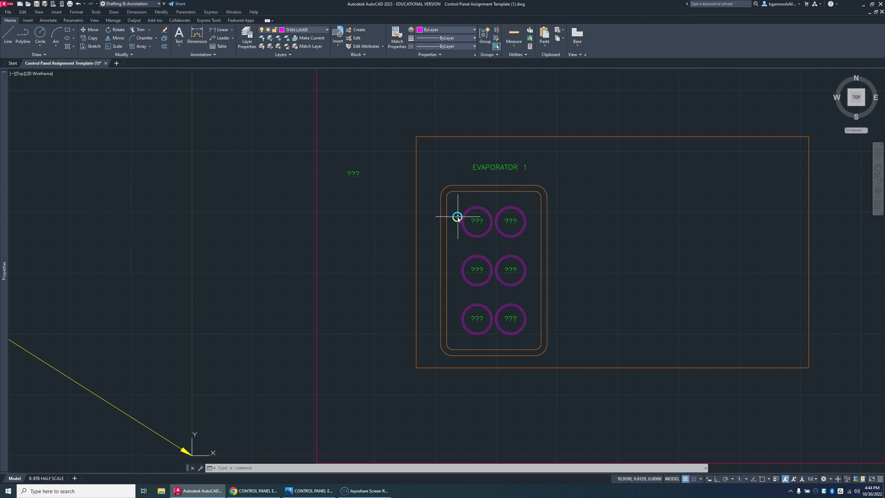
Step: Offset the outer rectangle's bottom edge 6.94 upward as a guide line for the label height
{"action": "type", "text": "0"}
{"action": "key", "text": "Return"}
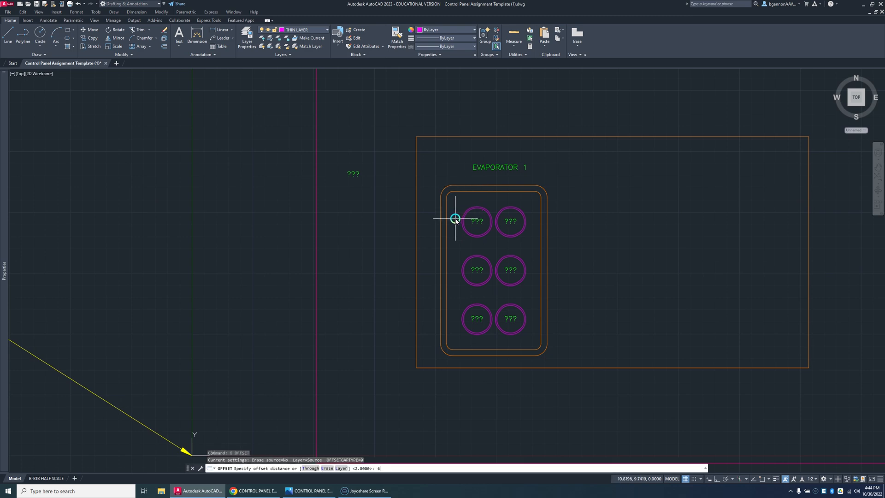
{"action": "type", "text": "6.9"}
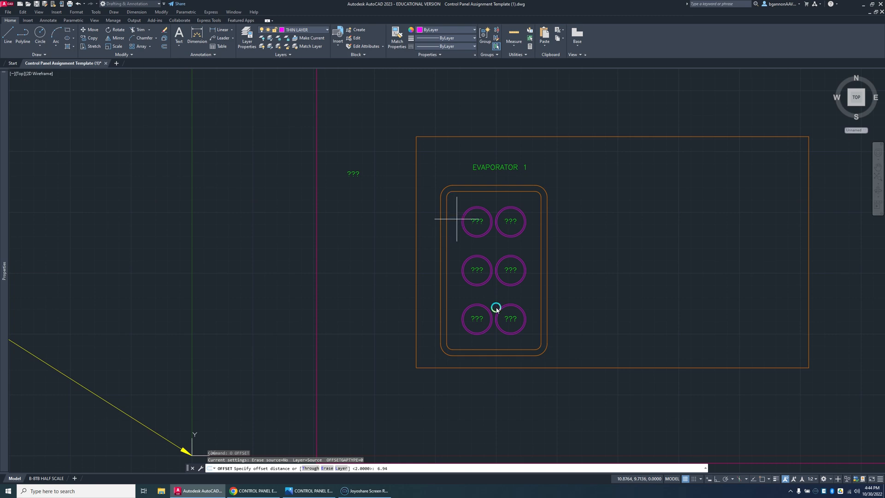
{"action": "type", "text": "4"}
{"action": "key", "text": "Return"}
{"action": "left_click", "coordinate": [496, 367]}
{"action": "left_click", "coordinate": [501, 236]}
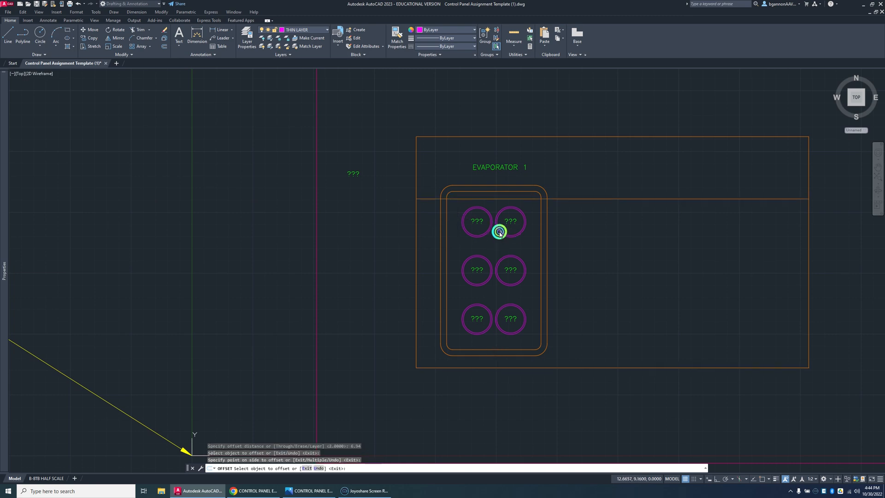
{"action": "left_click", "coordinate": [501, 169]}
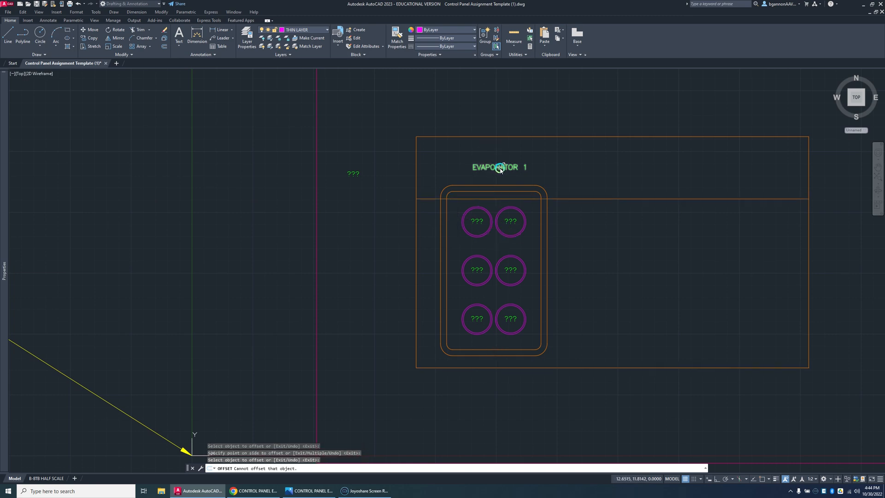
{"action": "key", "text": "Escape"}
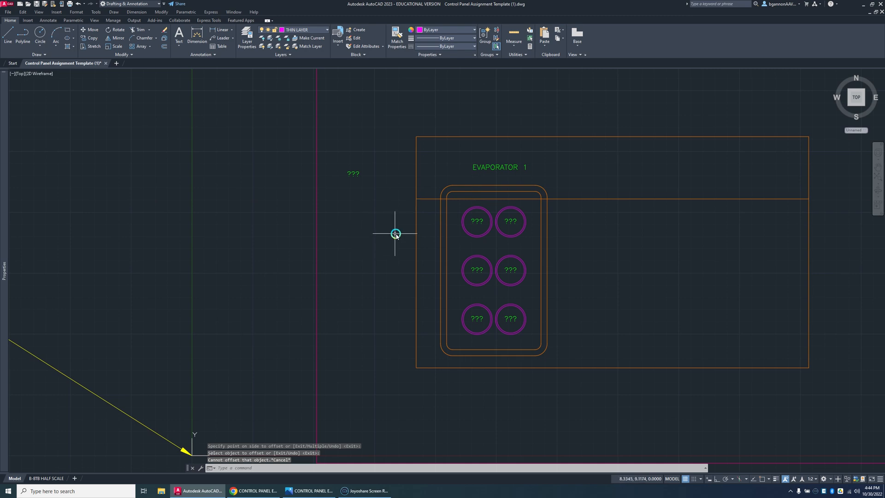
Step: Offset the outer rectangle's left edge 3.19 inward as a vertical centre guide for the label
{"action": "type", "text": "o"}
{"action": "key", "text": "Return"}
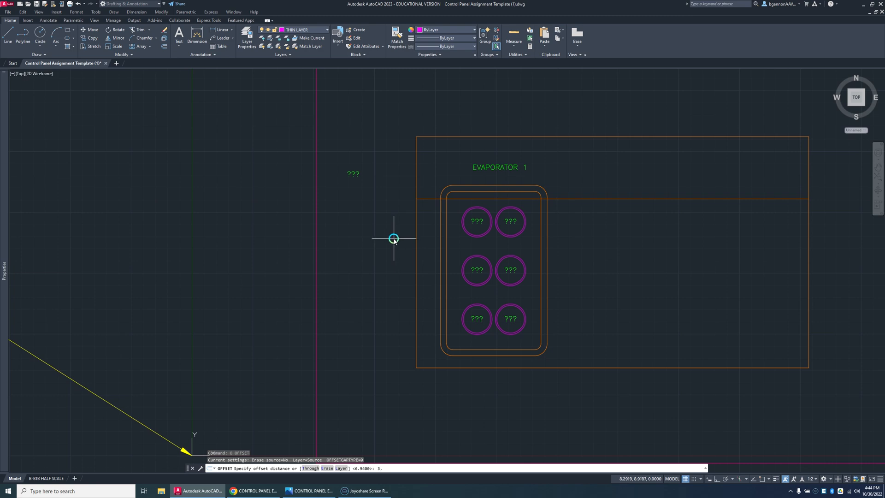
{"action": "type", "text": "3.19"}
{"action": "key", "text": "Return"}
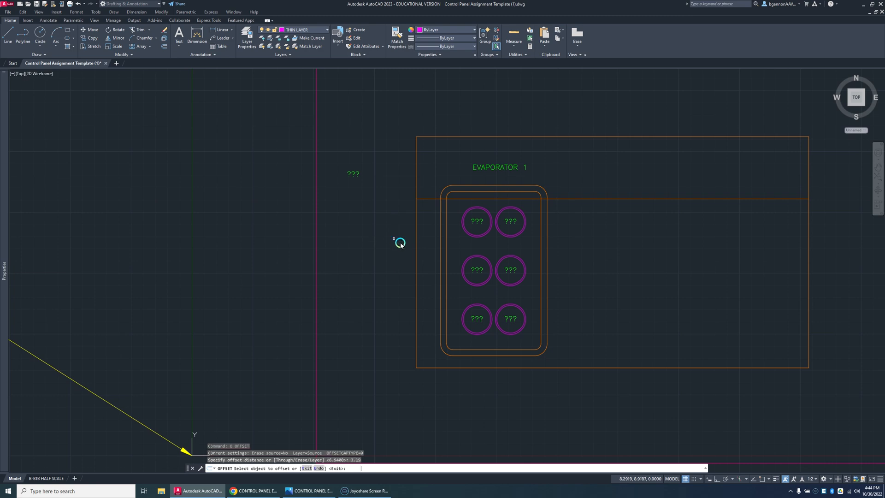
{"action": "left_click", "coordinate": [414, 248]}
{"action": "left_click", "coordinate": [454, 213]}
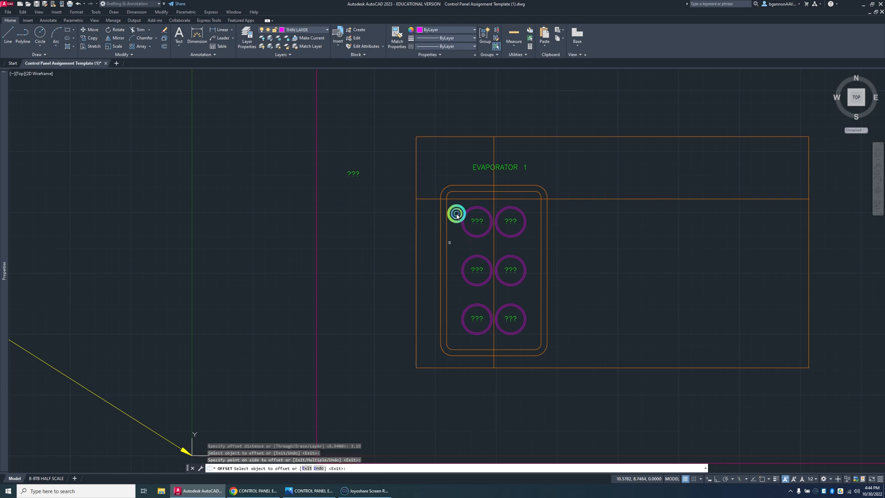
{"action": "key", "text": "Escape"}
Step: Move the "EVAPORATOR 1" label inside the filleted button panel, centred on the intersection of the two guide lines
{"action": "left_click", "coordinate": [489, 170]}
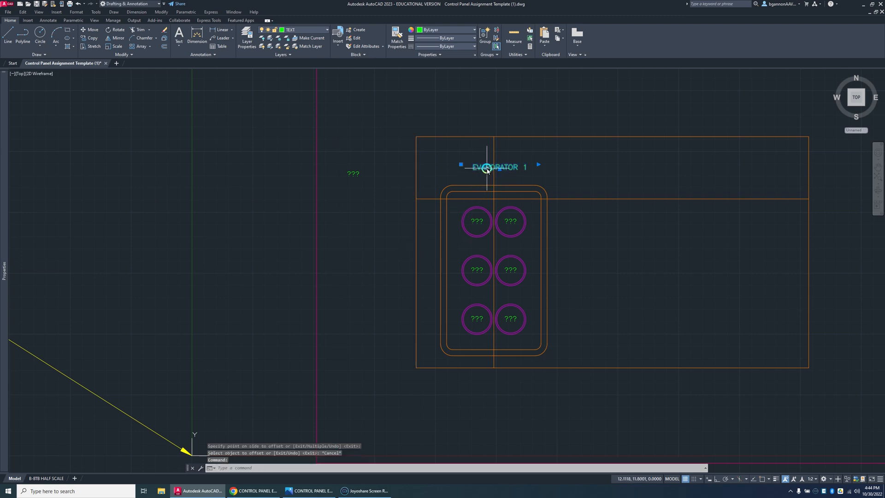
{"action": "type", "text": "m"}
{"action": "key", "text": "Return"}
{"action": "scroll", "coordinate": [489, 170], "scroll_direction": "up", "scroll_amount": 5}
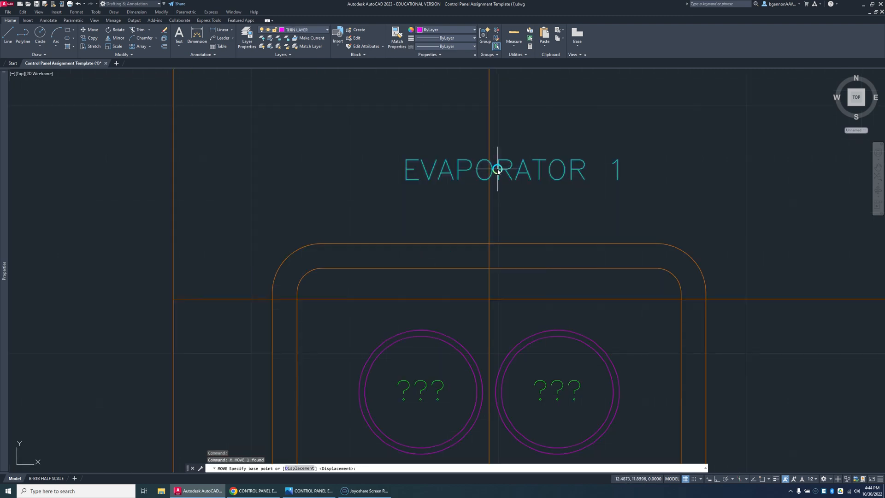
{"action": "left_click", "coordinate": [498, 170]}
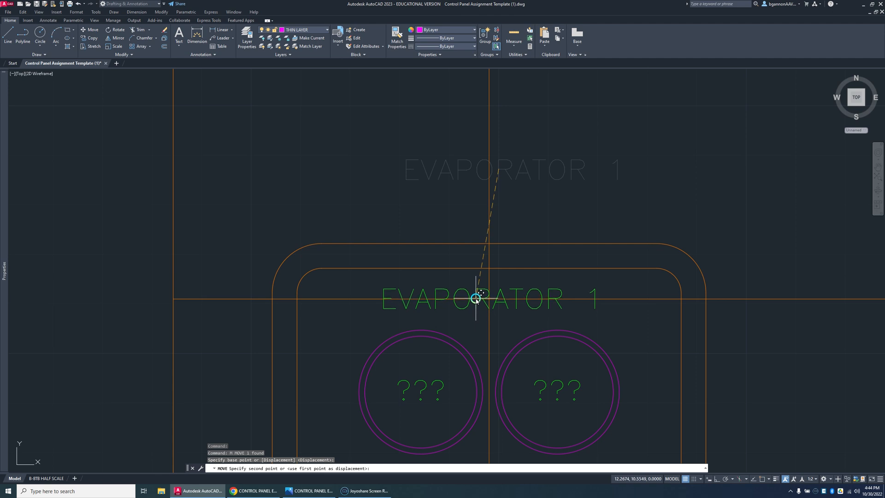
{"action": "left_click", "coordinate": [476, 298]}
{"action": "key", "text": "Escape"}
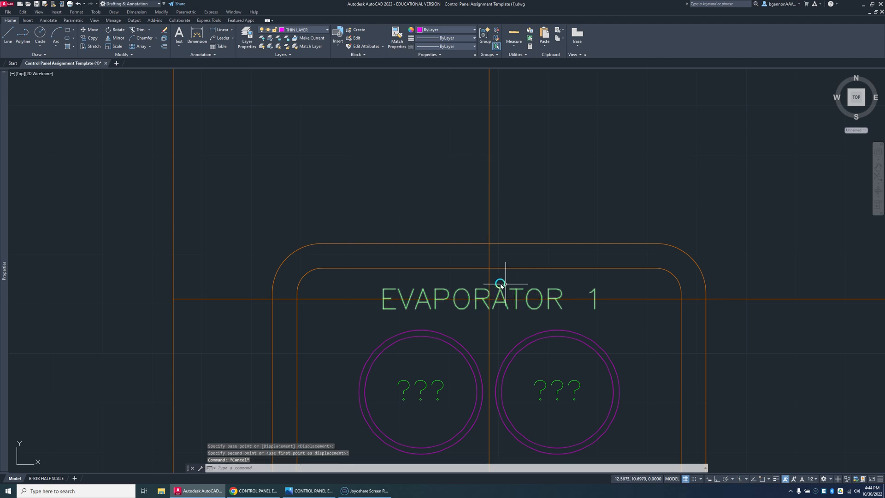
Step: Delete the horizontal and vertical guide lines crossing the "EVAPORATOR 1" label
{"action": "left_click", "coordinate": [621, 298]}
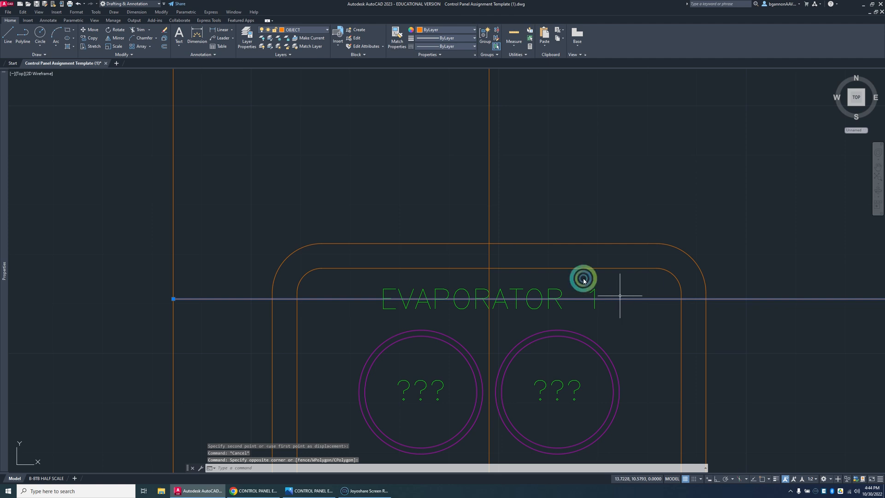
{"action": "key", "text": "Delete"}
{"action": "left_click", "coordinate": [483, 197]}
{"action": "left_click", "coordinate": [496, 197]}
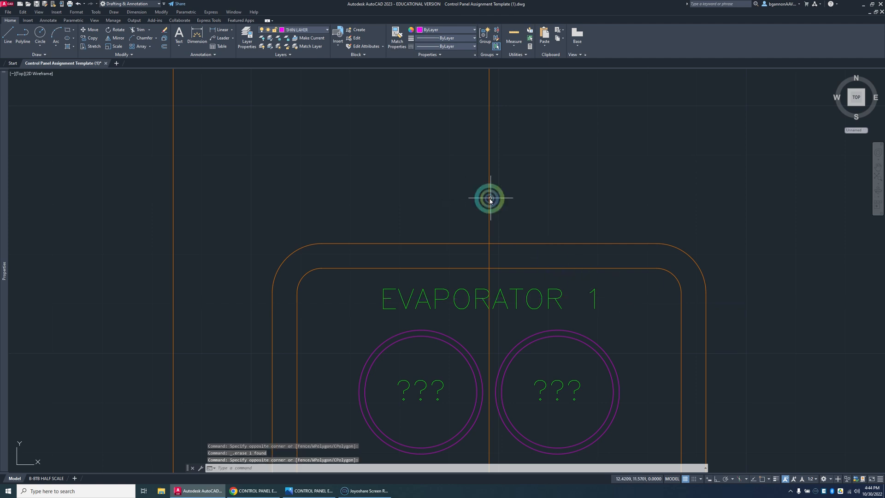
{"action": "left_click", "coordinate": [489, 199]}
{"action": "key", "text": "Delete"}
{"action": "scroll", "coordinate": [502, 213], "scroll_direction": "down", "scroll_amount": 8}
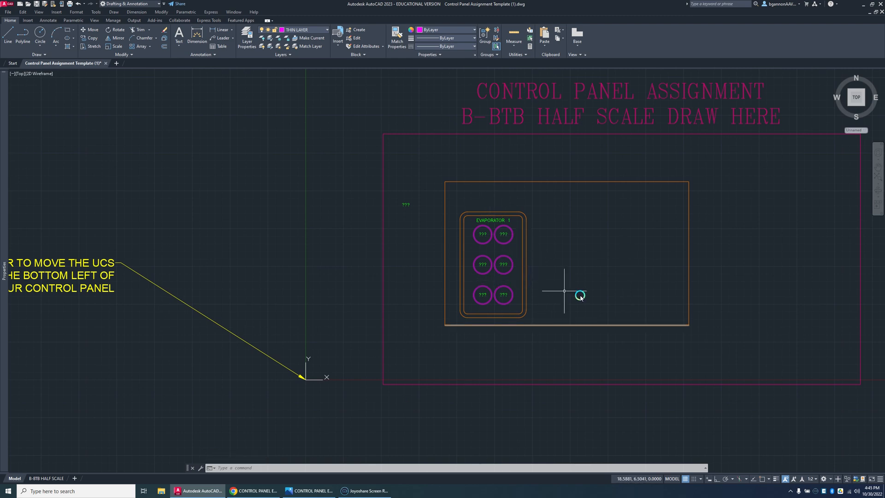
Step: Start a rectangular array of the whole button panel with its buttons and labels, using 3 columns and 1 row
{"action": "left_click", "coordinate": [529, 320]}
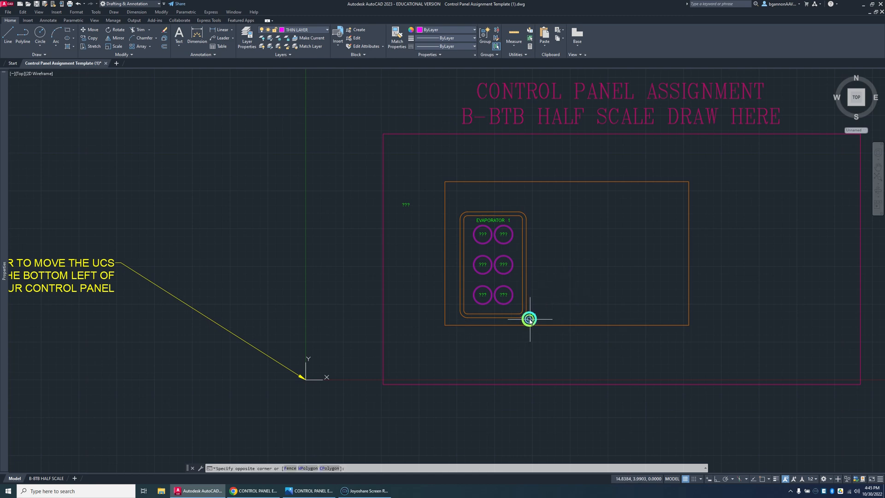
{"action": "left_click", "coordinate": [456, 209]}
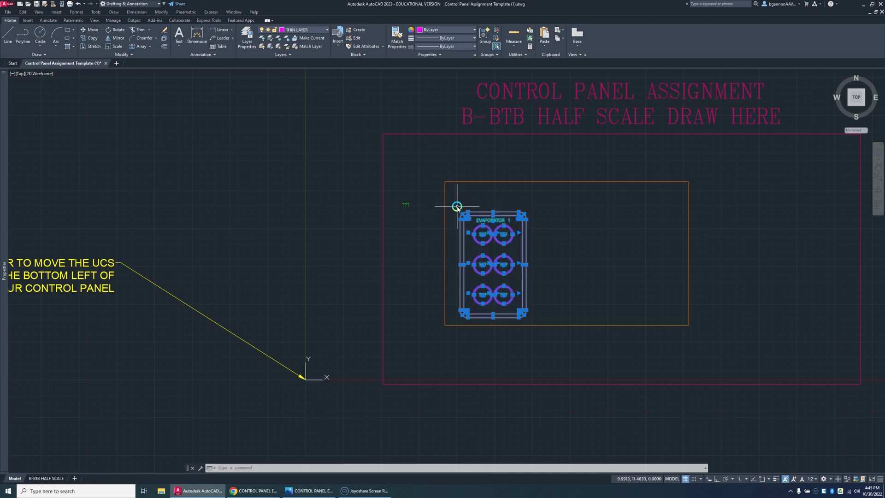
{"action": "left_click", "coordinate": [149, 47]}
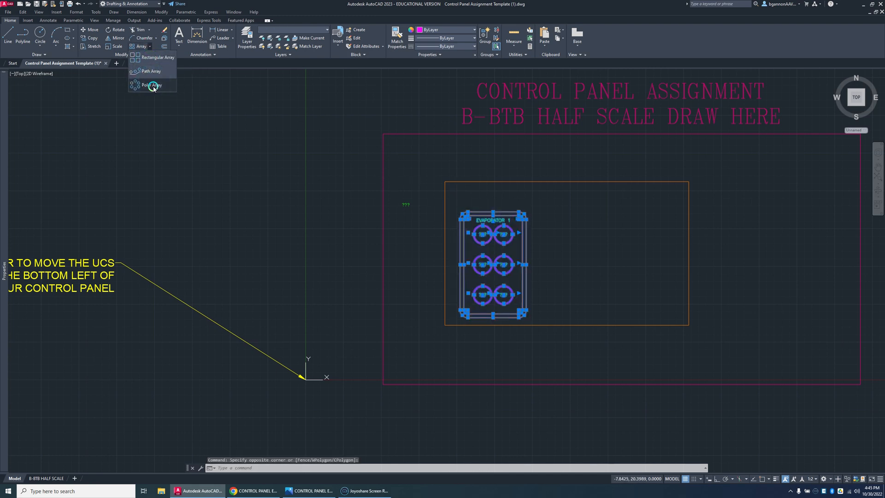
{"action": "left_click", "coordinate": [152, 57]}
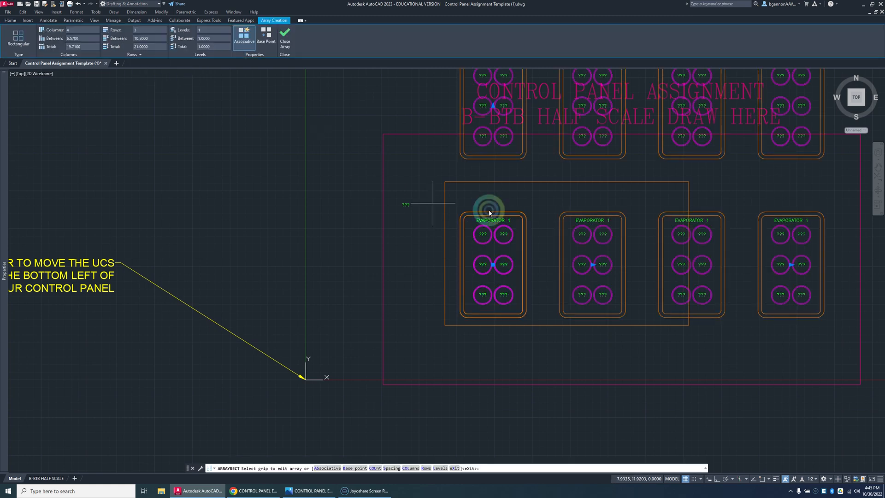
{"action": "left_click", "coordinate": [77, 30]}
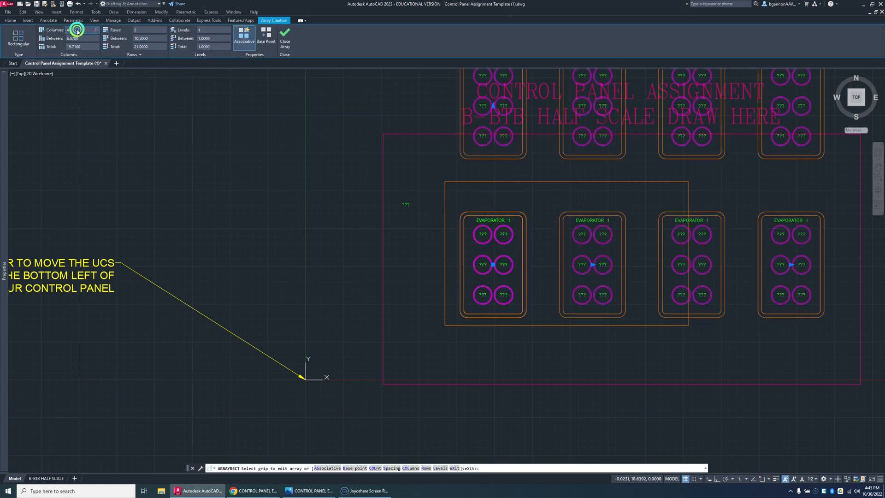
{"action": "type", "text": "2"}
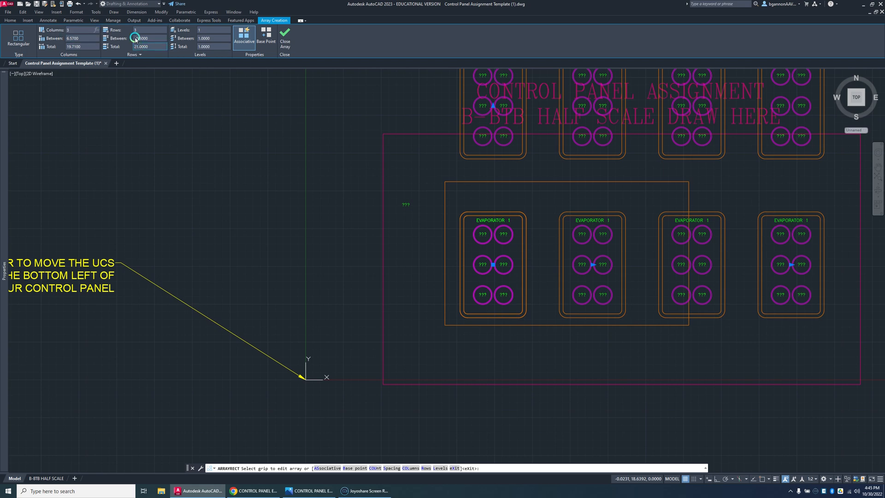
{"action": "type", "text": "1"}
Step: Set the spacing between the array's columns to 4.88 and finish the array
{"action": "left_click", "coordinate": [86, 40]}
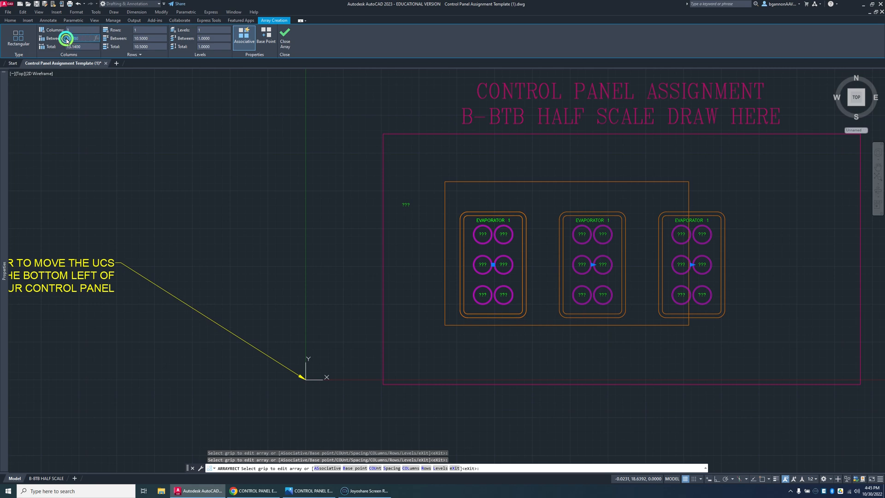
{"action": "type", "text": "4.38"}
{"action": "left_click", "coordinate": [142, 41]}
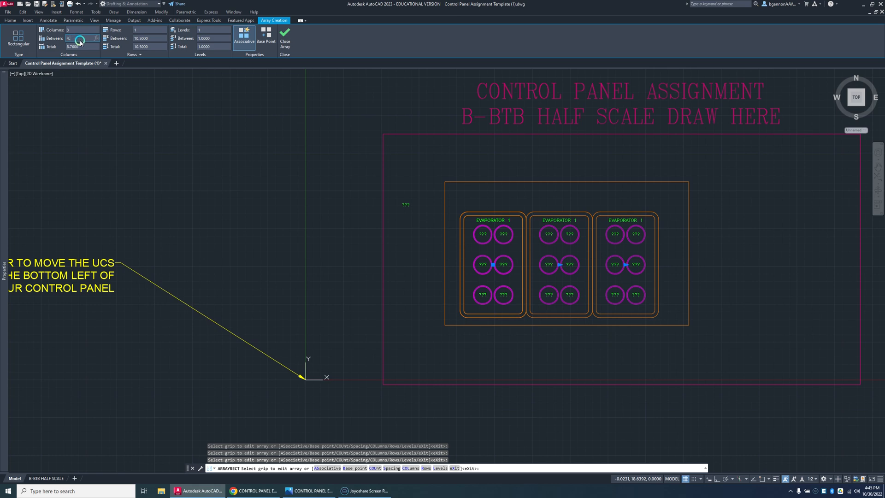
{"action": "left_click", "coordinate": [136, 39]}
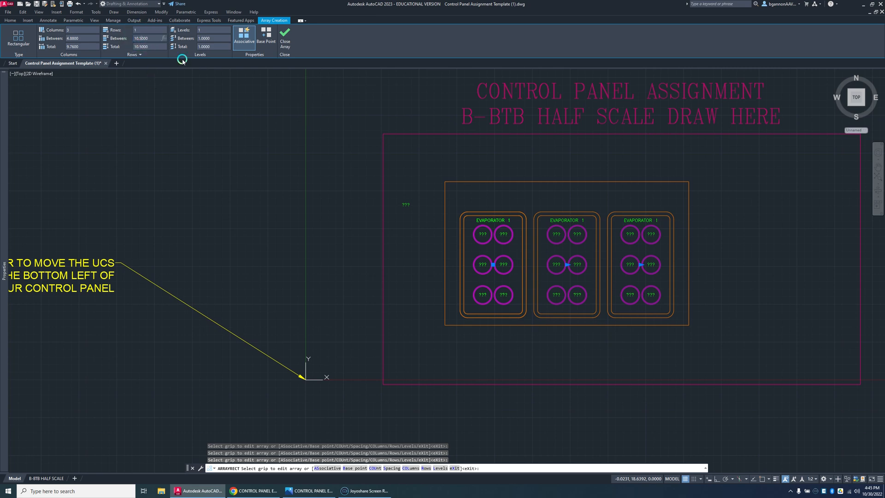
{"action": "left_click", "coordinate": [285, 36]}
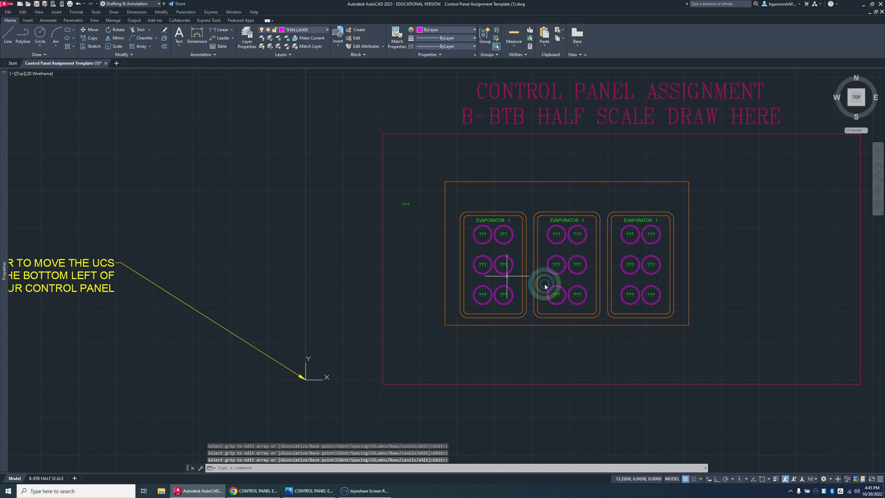
Step: Explode the array of three button panels into separate objects
{"action": "left_click", "coordinate": [671, 317]}
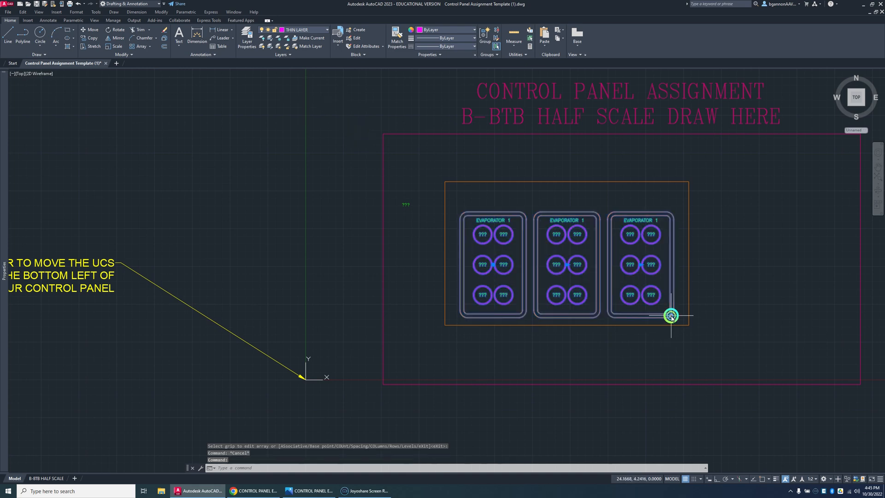
{"action": "type", "text": "x"}
{"action": "key", "text": "Return"}
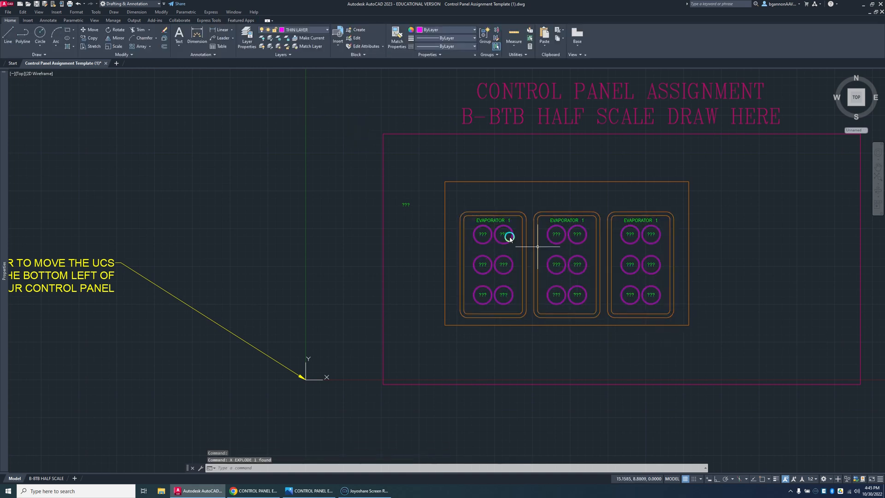
Step: Change the "???" text in the first panel's upper-left button to "ON"
{"action": "scroll", "coordinate": [488, 237], "scroll_direction": "up", "scroll_amount": 5}
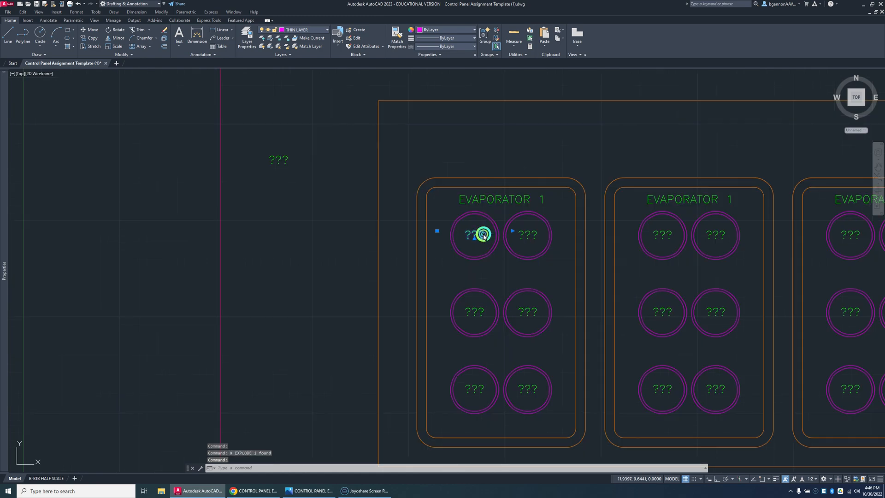
{"action": "double_click", "coordinate": [485, 236]}
{"action": "left_click", "coordinate": [483, 235]}
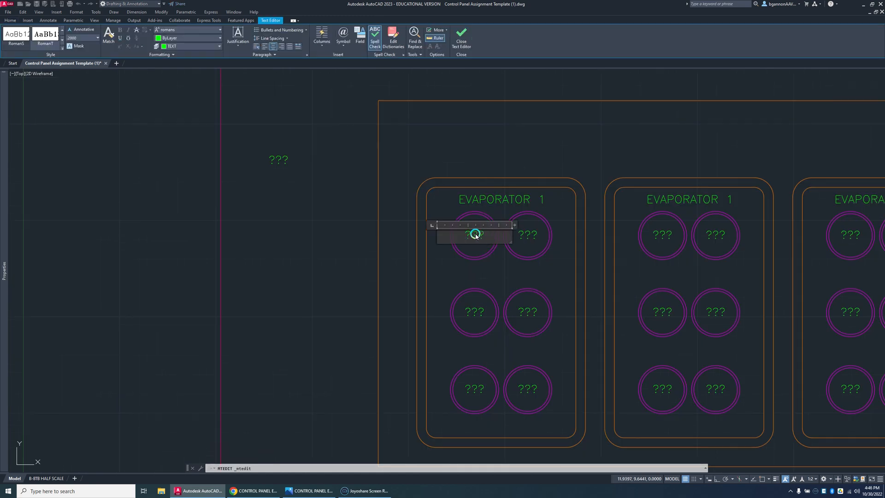
{"action": "type", "text": "G"}
{"action": "left_click", "coordinate": [527, 235]}
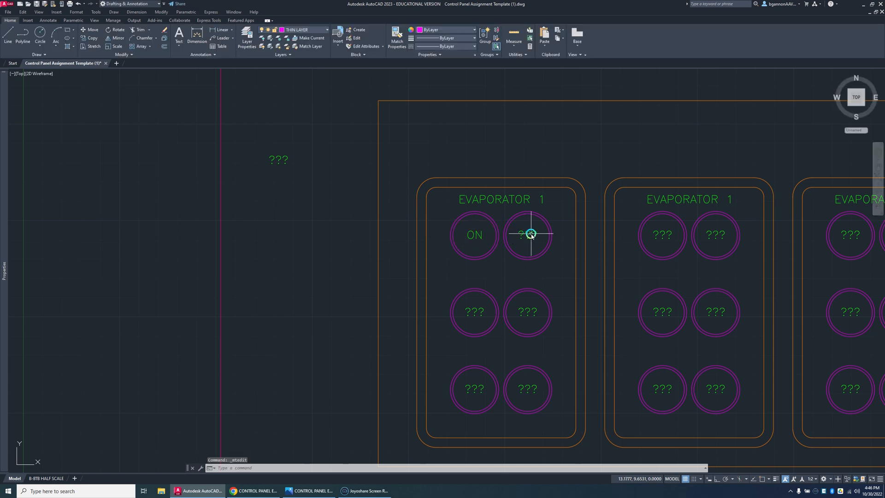
Step: Change the "???" text in the first panel's upper-right button to "OFF"
{"action": "left_click", "coordinate": [529, 234]}
{"action": "double_click", "coordinate": [529, 235]}
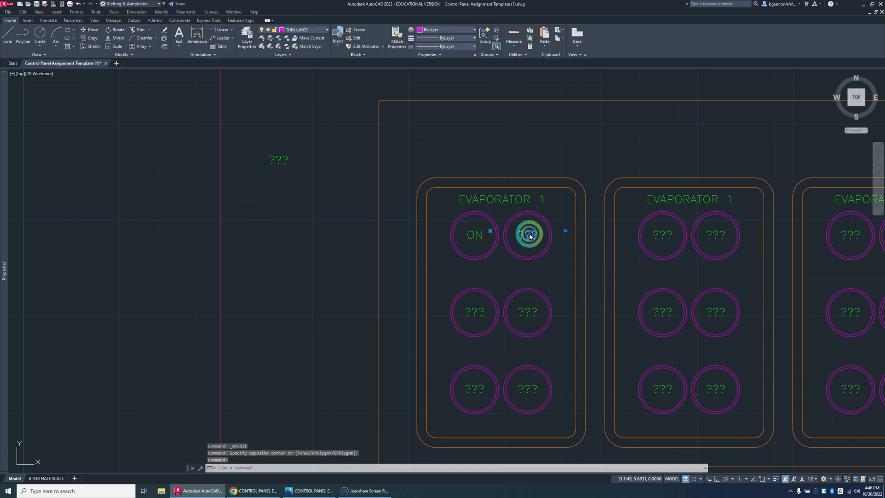
{"action": "type", "text": "OFF"}
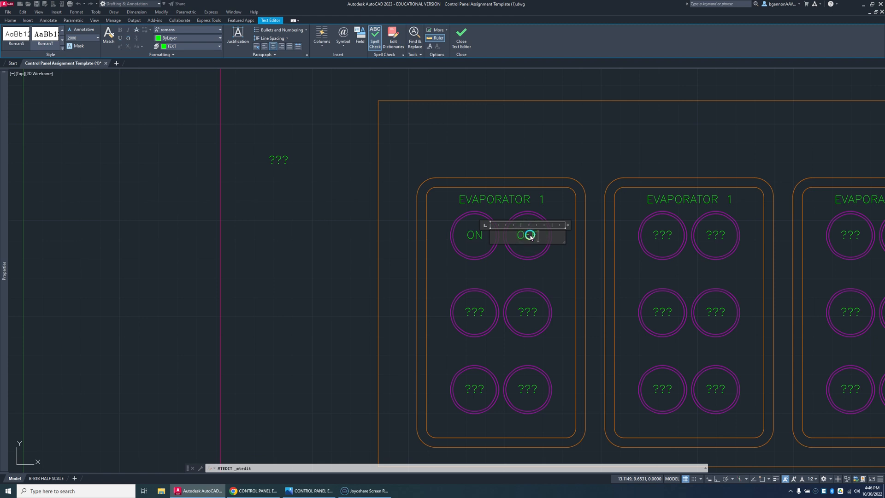
{"action": "left_click", "coordinate": [484, 305]}
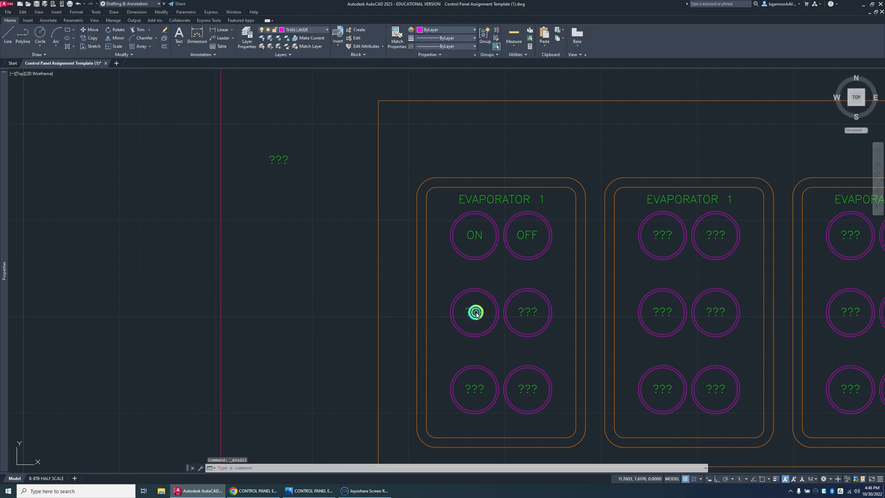
Step: Change the "???" text in the first panel's middle-left button to "RESET"
{"action": "double_click", "coordinate": [476, 312]}
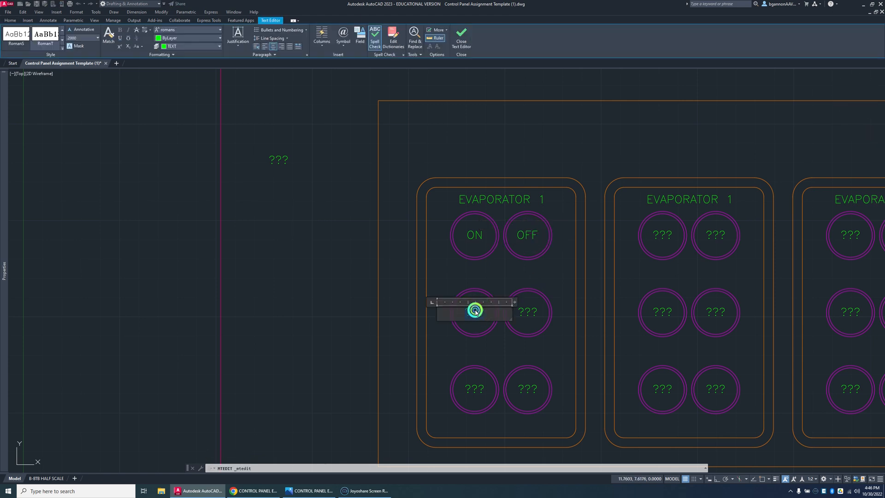
{"action": "type", "text": "RESET"}
{"action": "left_click", "coordinate": [522, 312]}
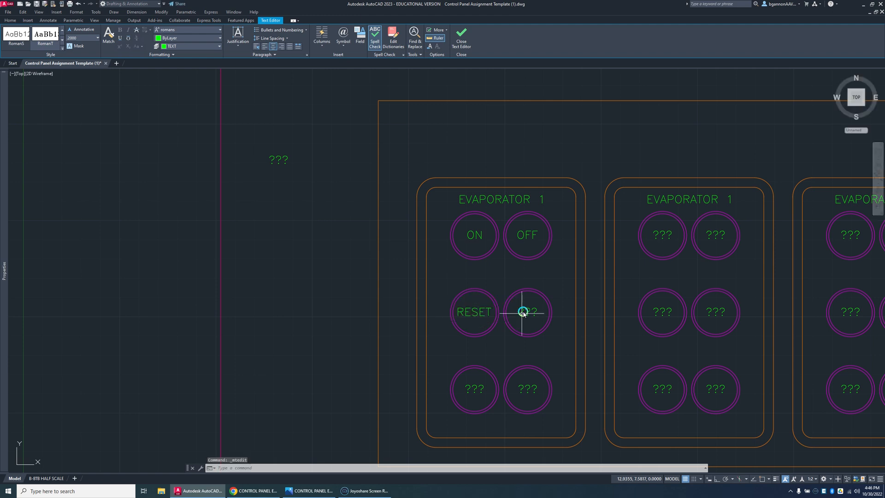
Step: Change the "???" text in the first panel's middle-right button to "START"
{"action": "double_click", "coordinate": [524, 312]}
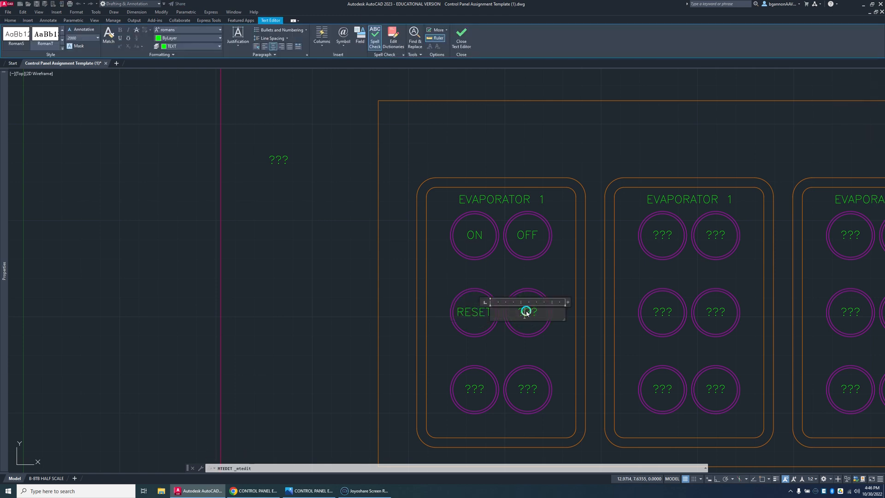
{"action": "type", "text": "START"}
{"action": "left_click", "coordinate": [479, 387]}
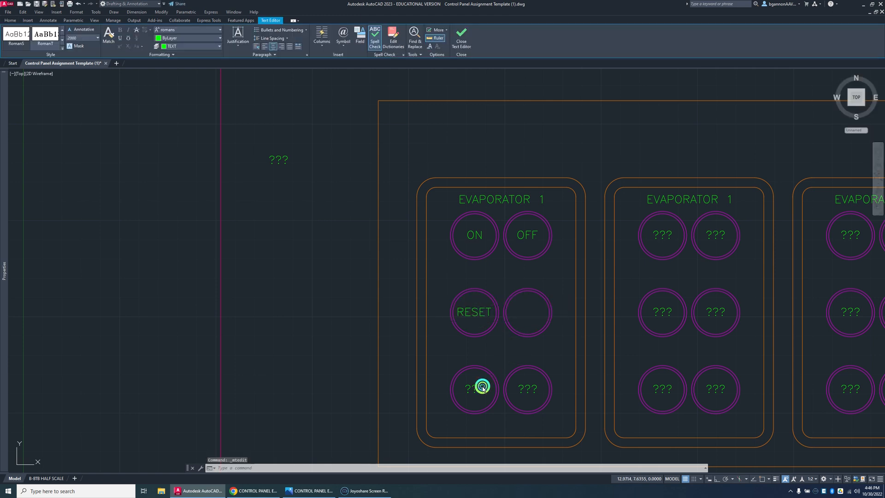
Step: Change the "???" texts in the first panel's bottom-row buttons to "OPEN" at left and "CLOSE" at right
{"action": "left_click", "coordinate": [477, 390]}
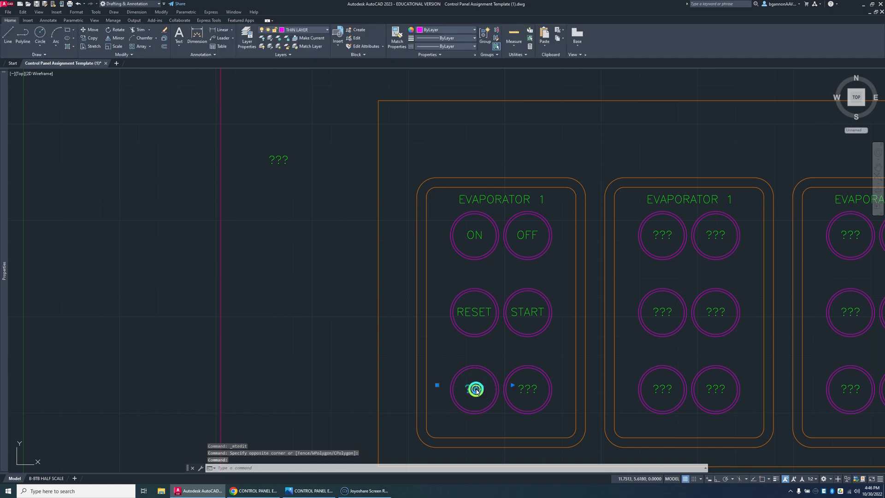
{"action": "double_click", "coordinate": [477, 391]}
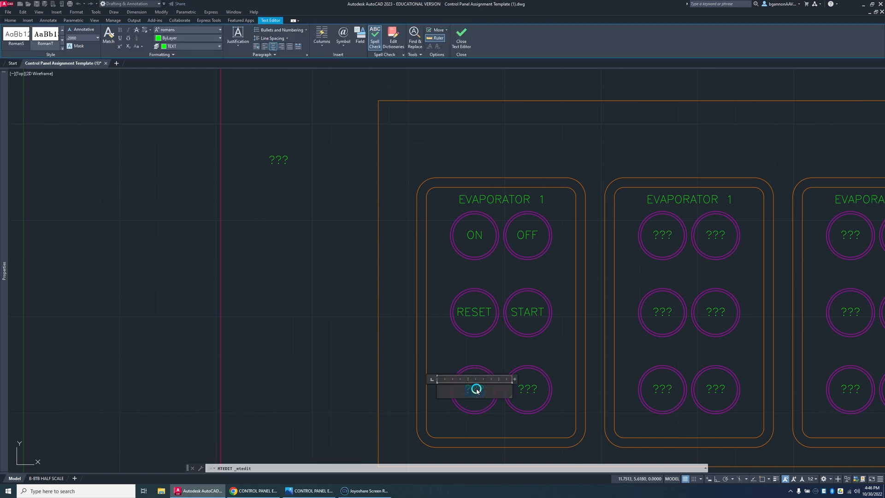
{"action": "left_click", "coordinate": [522, 389]}
{"action": "double_click", "coordinate": [529, 389]}
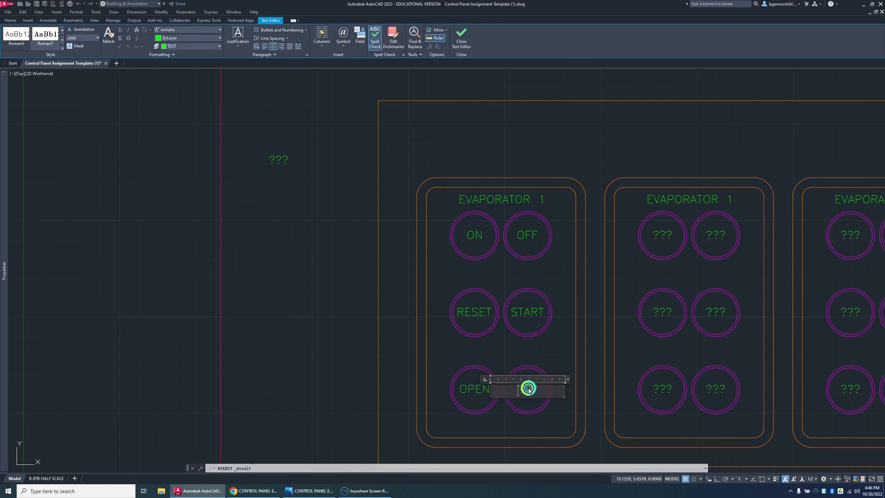
{"action": "double_click", "coordinate": [532, 390]}
{"action": "type", "text": "CLOSE"}
{"action": "left_click", "coordinate": [667, 249]}
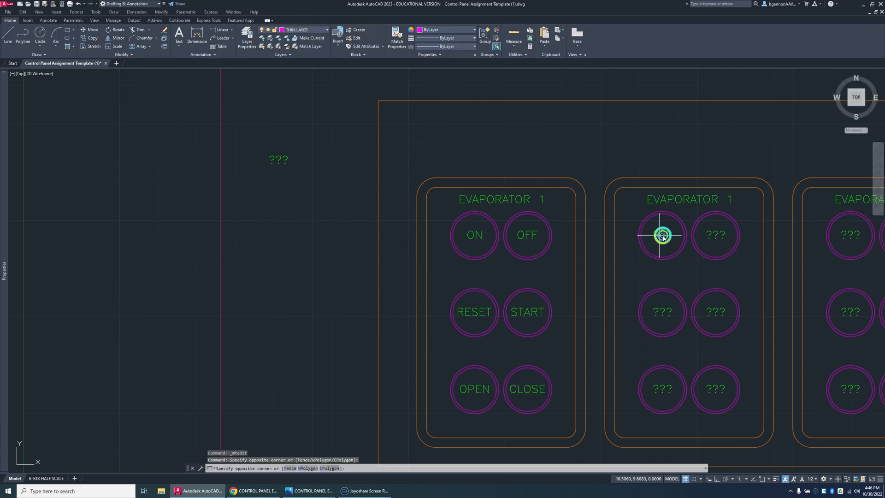
Step: Change the "???" texts in the second panel's top-row buttons to "UP" at left and "INDEX" at right
{"action": "left_click", "coordinate": [664, 236]}
{"action": "double_click", "coordinate": [664, 236]}
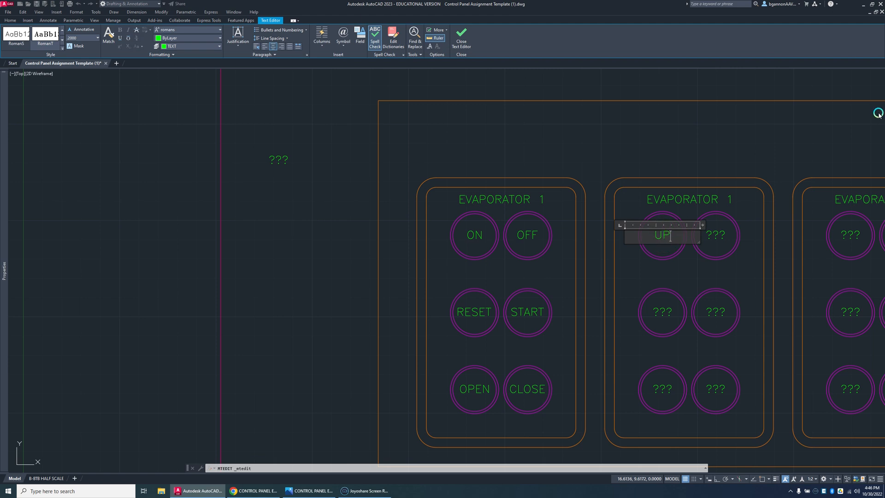
{"action": "left_click", "coordinate": [725, 235]}
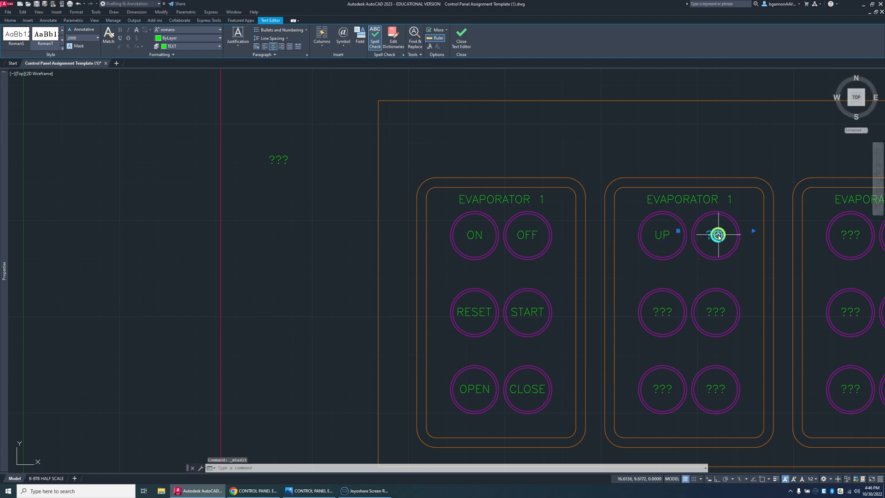
{"action": "double_click", "coordinate": [716, 236]}
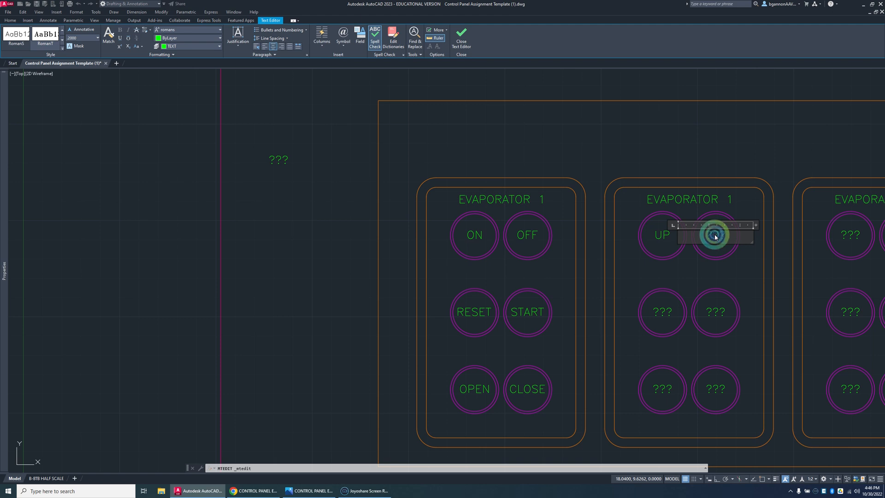
{"action": "left_click", "coordinate": [652, 303]}
Step: Change the "???" texts in the second panel's middle-row buttons to "DOWN" at left and "STOP" at right
{"action": "double_click", "coordinate": [663, 313]}
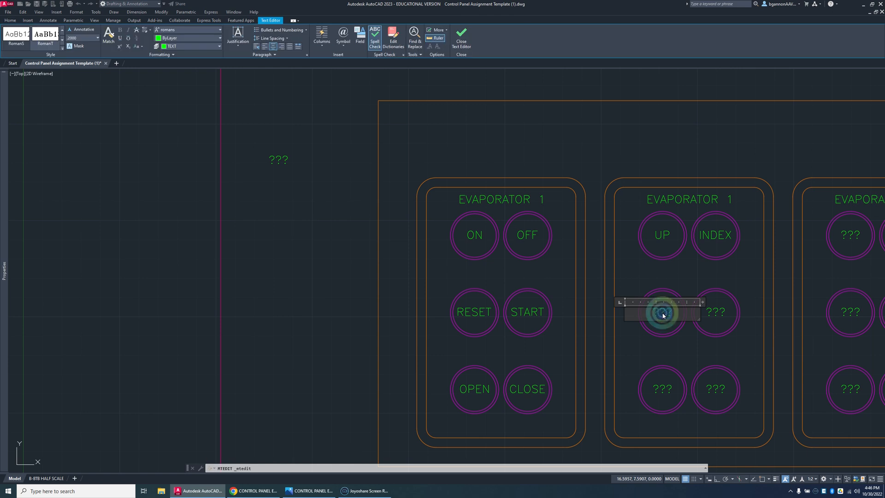
{"action": "type", "text": "DOWN"}
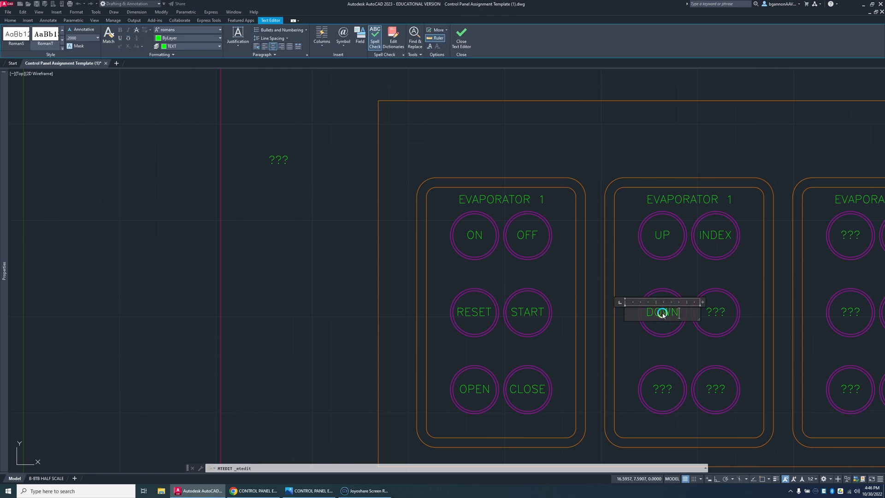
{"action": "left_click", "coordinate": [705, 314]}
{"action": "double_click", "coordinate": [716, 313]}
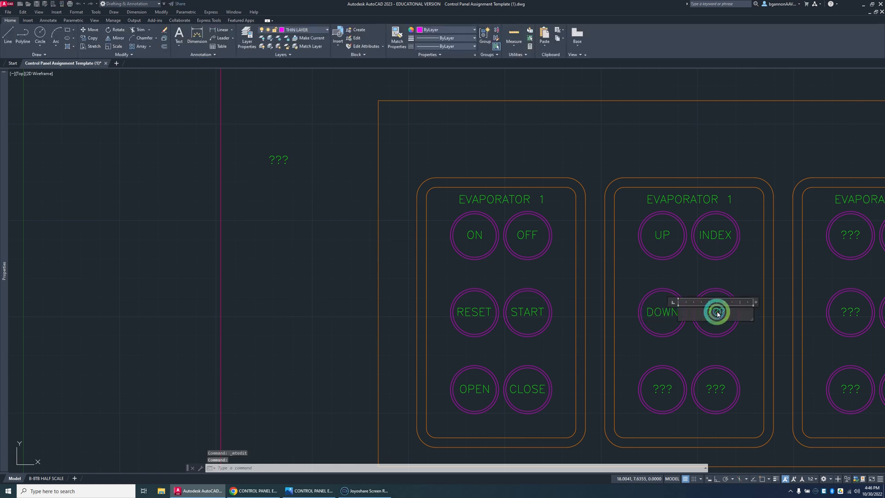
{"action": "double_click", "coordinate": [717, 314]}
{"action": "type", "text": "STOP"}
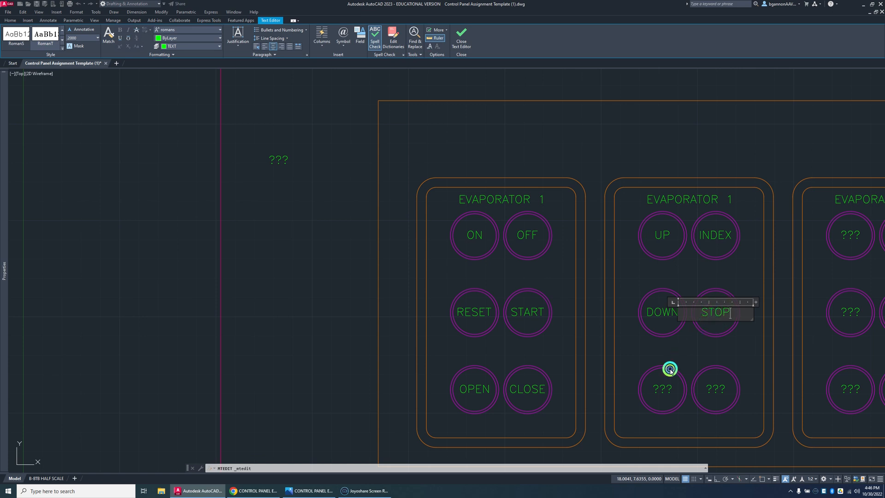
{"action": "left_click", "coordinate": [670, 369]}
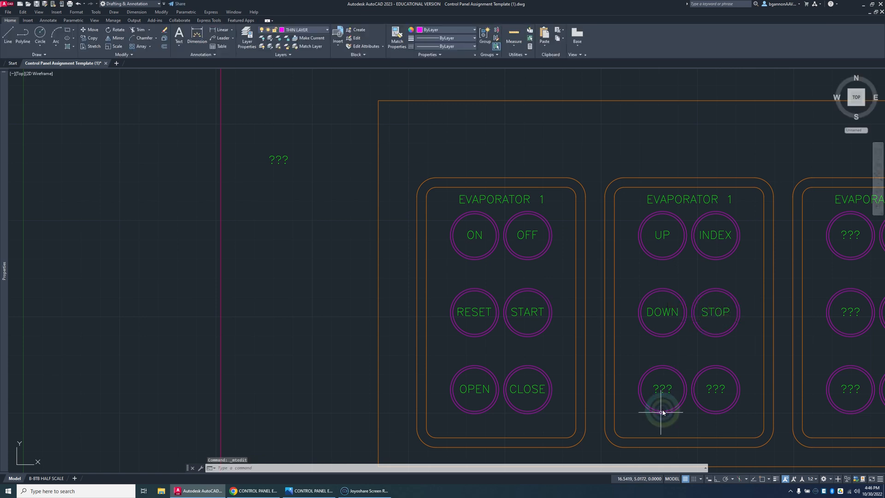
Step: Change the "???" texts in the second panel's bottom-row buttons to "ON" at left and "OFF" at right
{"action": "double_click", "coordinate": [663, 392]}
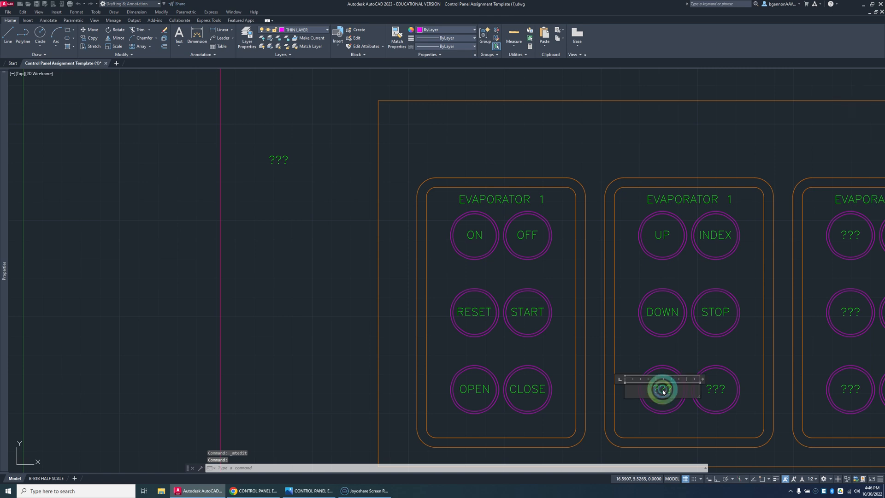
{"action": "type", "text": "O"}
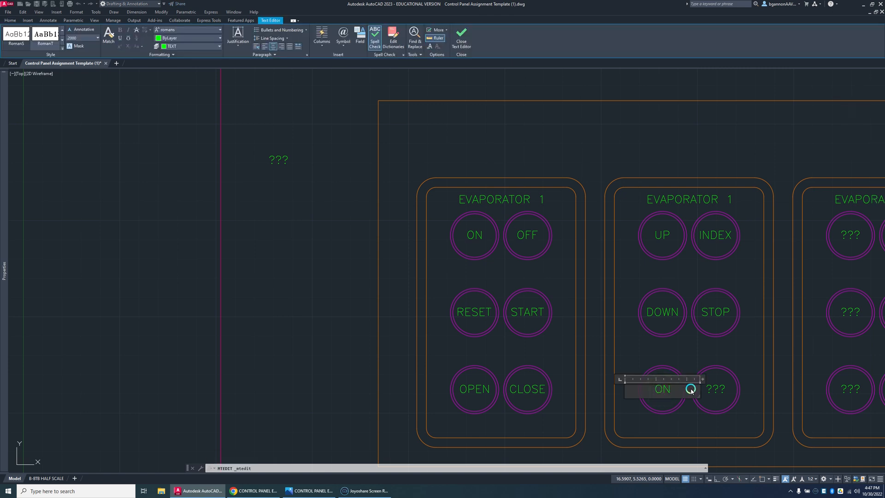
{"action": "type", "text": "N"}
{"action": "left_click", "coordinate": [706, 390]}
{"action": "left_click", "coordinate": [713, 391]}
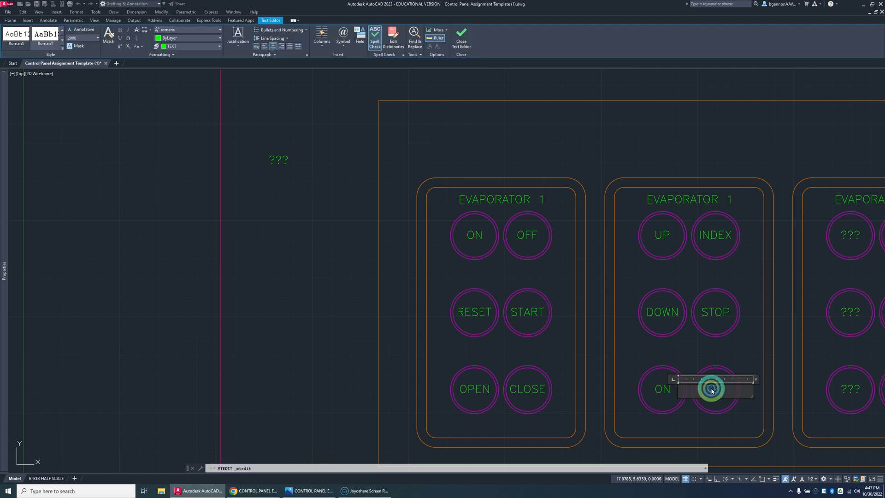
{"action": "type", "text": "OFF"}
{"action": "left_click", "coordinate": [739, 369]}
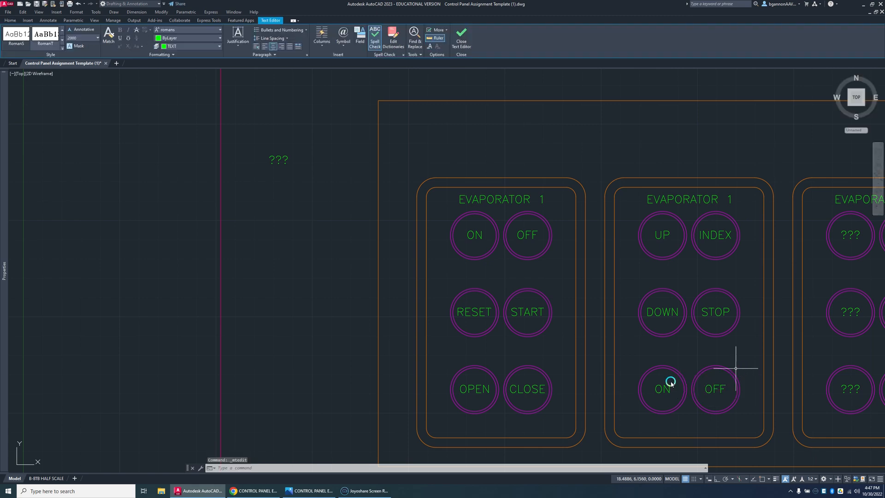
Step: Change the "???" texts in the third panel's top-row buttons to "WASH" at left and "DRY" at right
{"action": "middle_click_drag", "start_coordinate": [671, 383], "coordinate": [469, 351]}
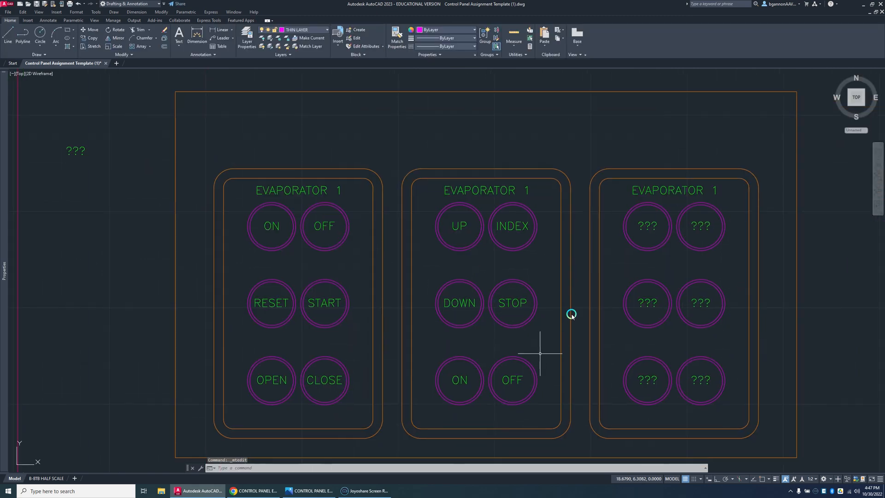
{"action": "double_click", "coordinate": [649, 228]}
{"action": "double_click", "coordinate": [647, 227]}
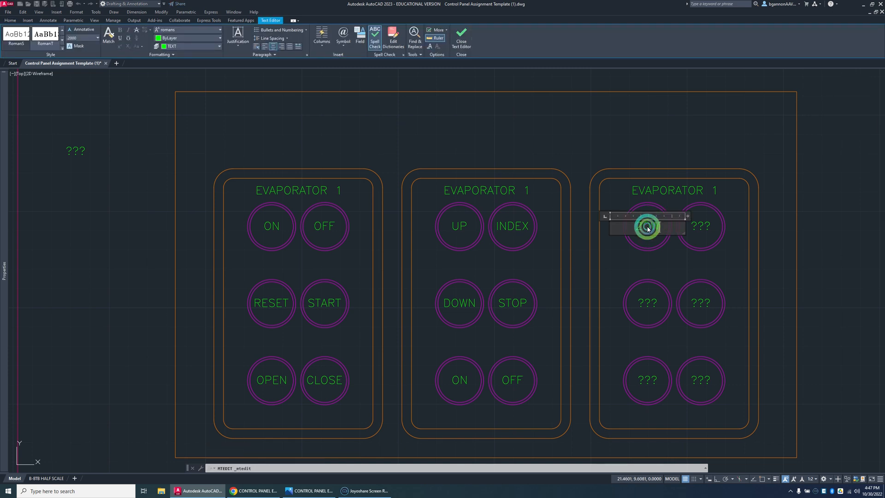
{"action": "type", "text": "CCW"}
{"action": "type", "text": "WAS"}
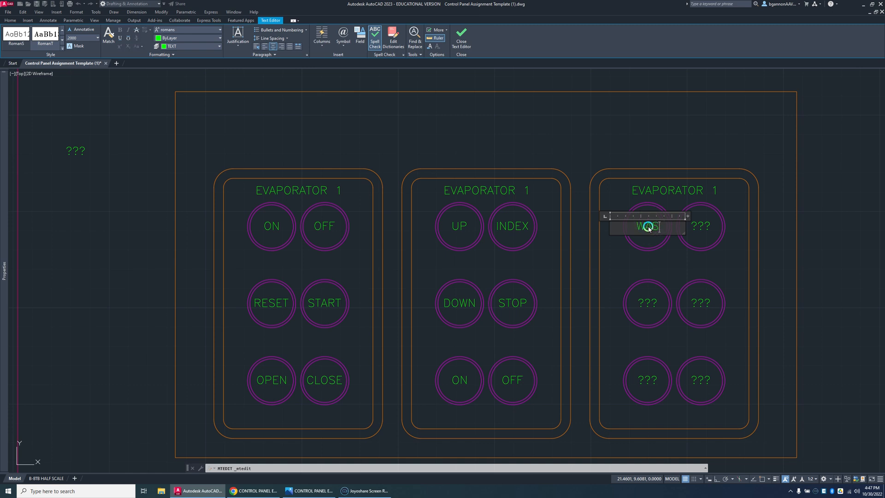
{"action": "left_click", "coordinate": [701, 226]}
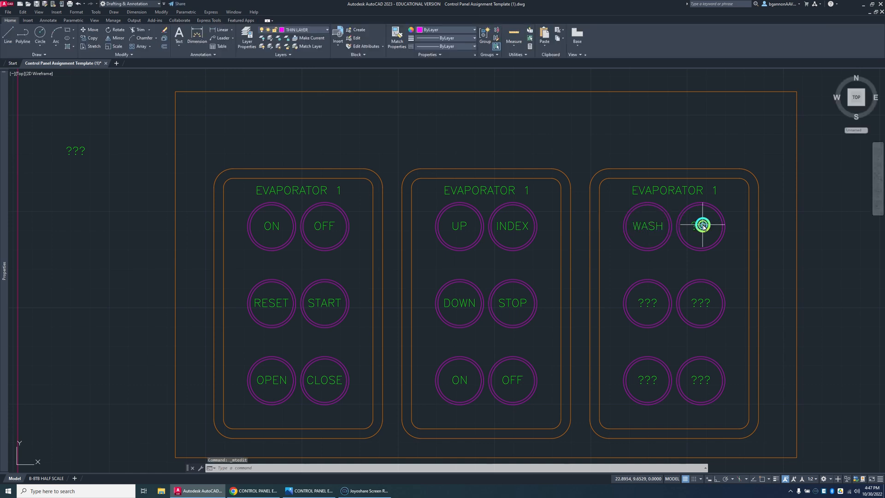
{"action": "double_click", "coordinate": [701, 225]}
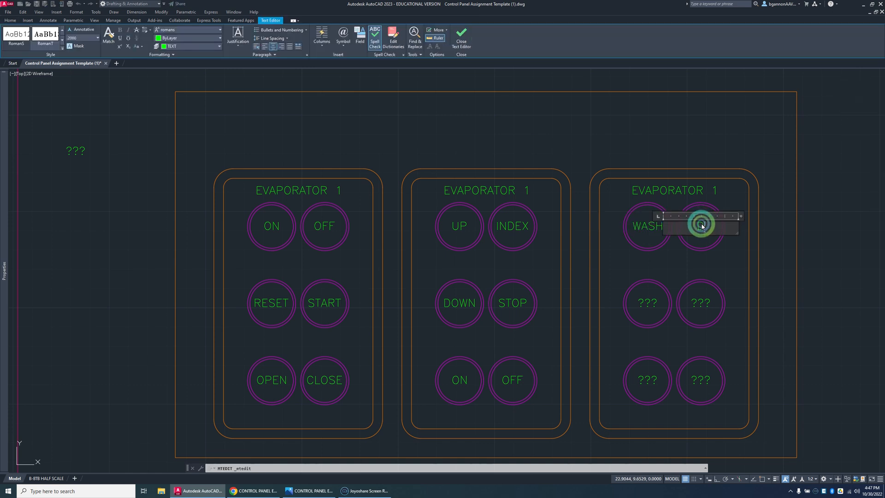
{"action": "type", "text": "DRY"}
{"action": "left_click", "coordinate": [680, 257]}
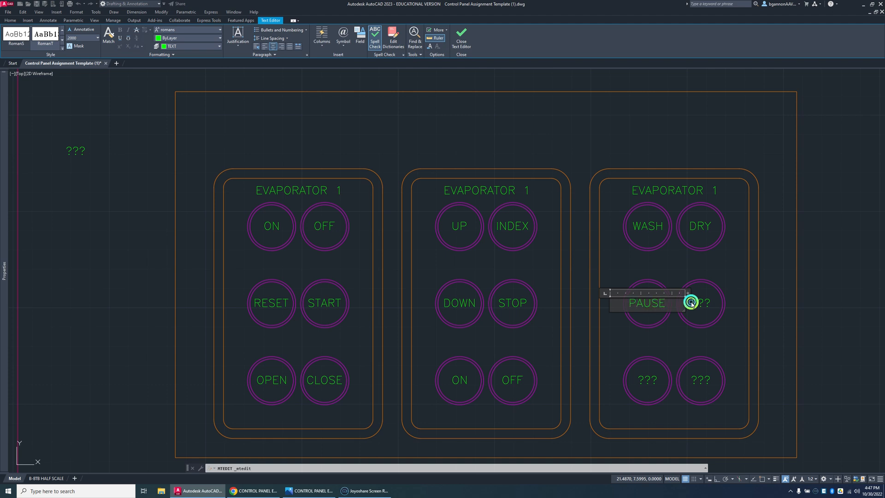
Step: Label the third panel's middle-row buttons "PAUSE" at left and "STALL" at right
{"action": "left_click", "coordinate": [693, 304]}
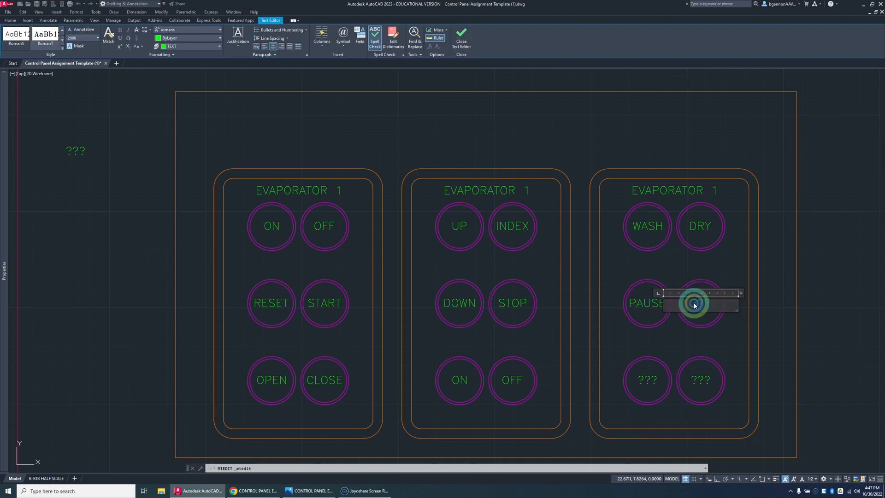
{"action": "type", "text": "STALL"}
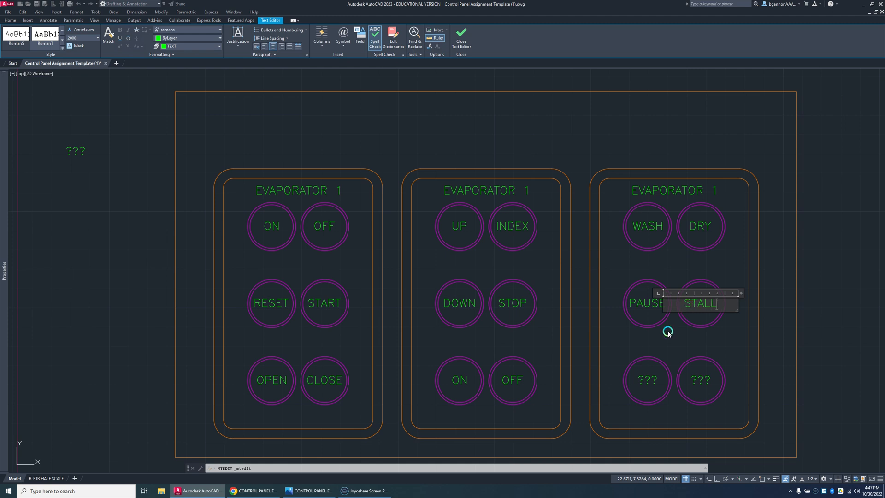
{"action": "left_click", "coordinate": [658, 361]}
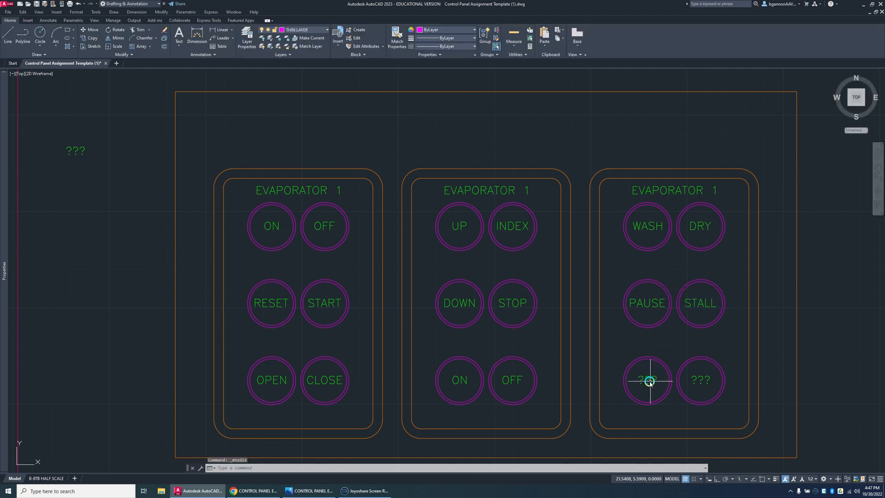
Step: Change the "???" texts in the third panel's bottom-row buttons to "ON" at left and "OFF" at right
{"action": "left_click", "coordinate": [649, 381]}
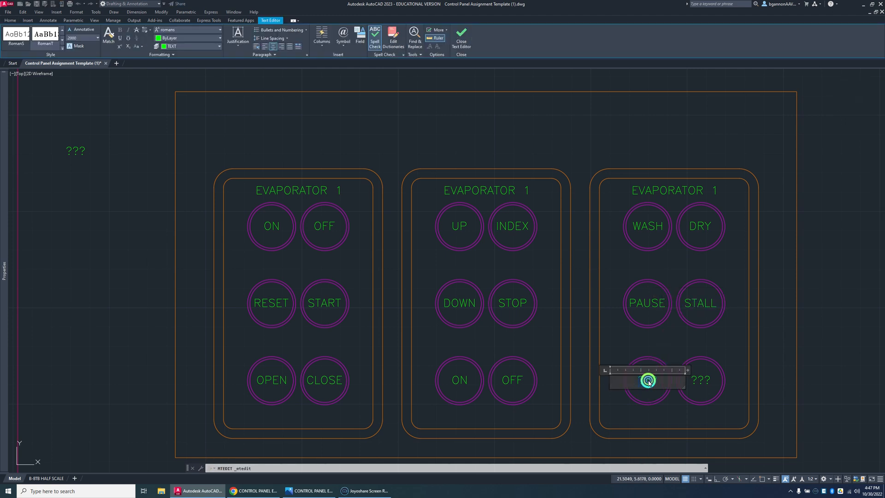
{"action": "type", "text": "ON"}
{"action": "left_click", "coordinate": [688, 382]}
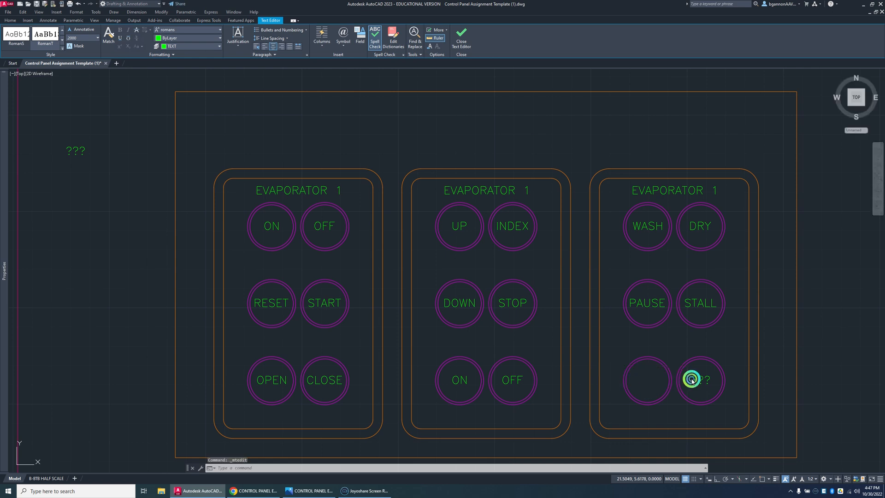
{"action": "double_click", "coordinate": [692, 381]}
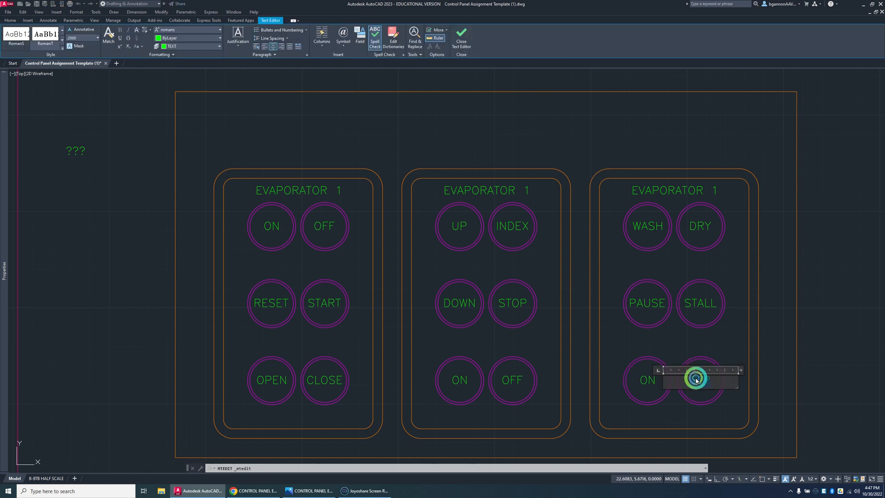
{"action": "type", "text": "OFF"}
{"action": "left_click", "coordinate": [702, 361]}
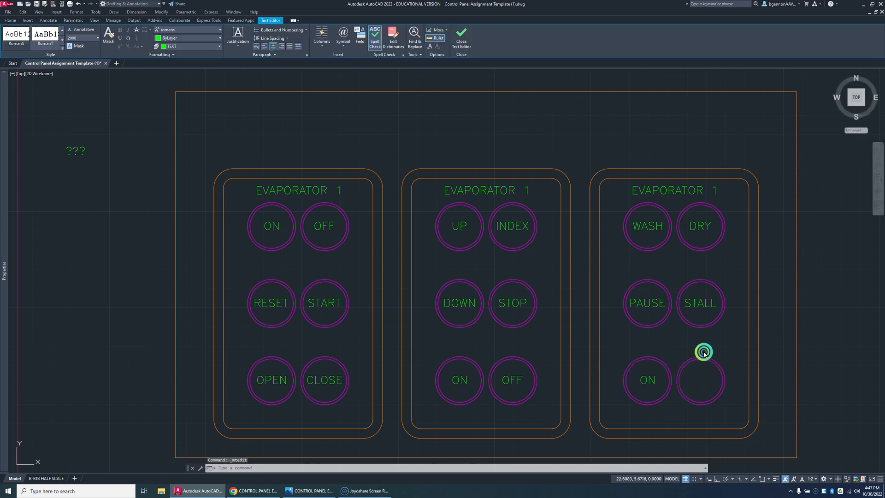
Step: Change the second panel's title to "EVAPORATOR 2"
{"action": "double_click", "coordinate": [527, 191]}
{"action": "left_click", "coordinate": [525, 191]}
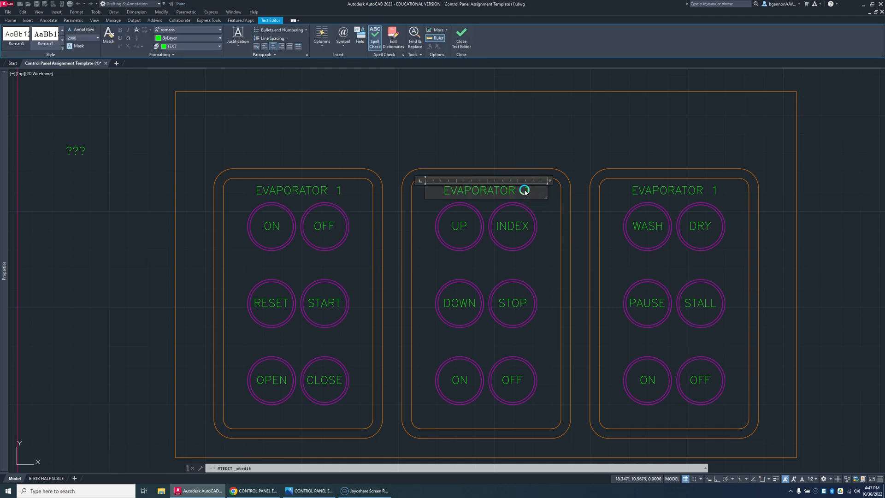
{"action": "type", "text": "2"}
{"action": "left_click", "coordinate": [699, 192]}
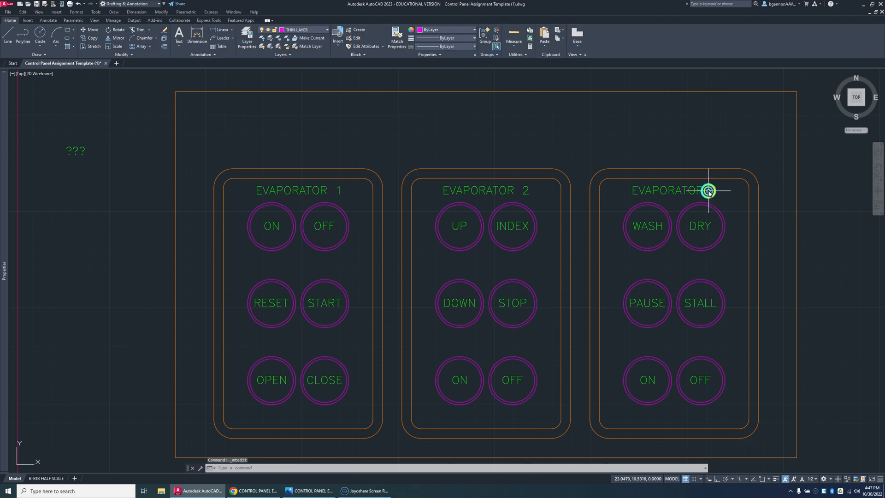
Step: Change the third panel's title to "EVAPORATOR 3"
{"action": "left_click", "coordinate": [710, 191]}
{"action": "left_click", "coordinate": [712, 191]}
{"action": "left_click", "coordinate": [713, 191]}
{"action": "left_click", "coordinate": [714, 192]}
{"action": "left_click", "coordinate": [715, 191]}
{"action": "left_click", "coordinate": [715, 191]}
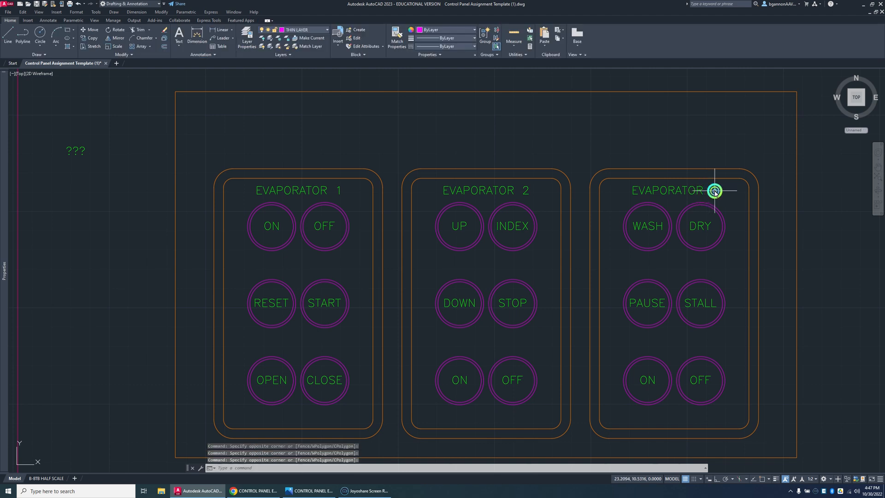
{"action": "left_click", "coordinate": [715, 190]}
{"action": "double_click", "coordinate": [715, 192]}
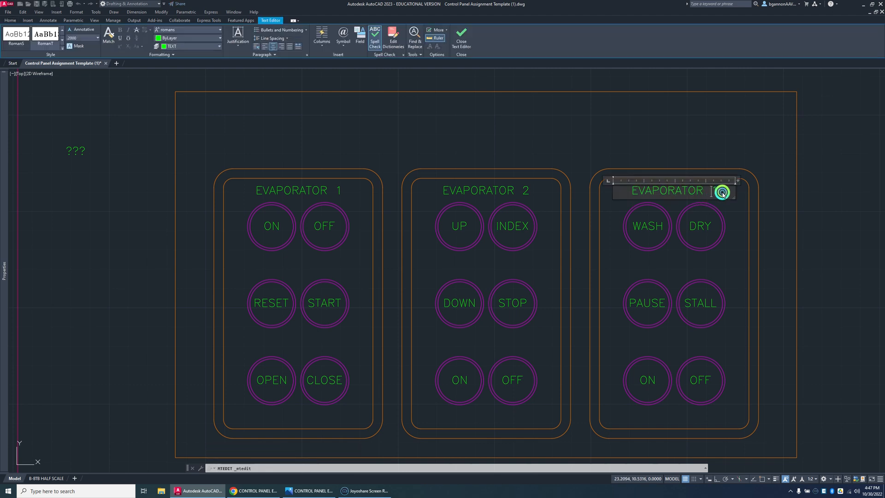
{"action": "type", "text": "3"}
{"action": "left_click", "coordinate": [722, 213]}
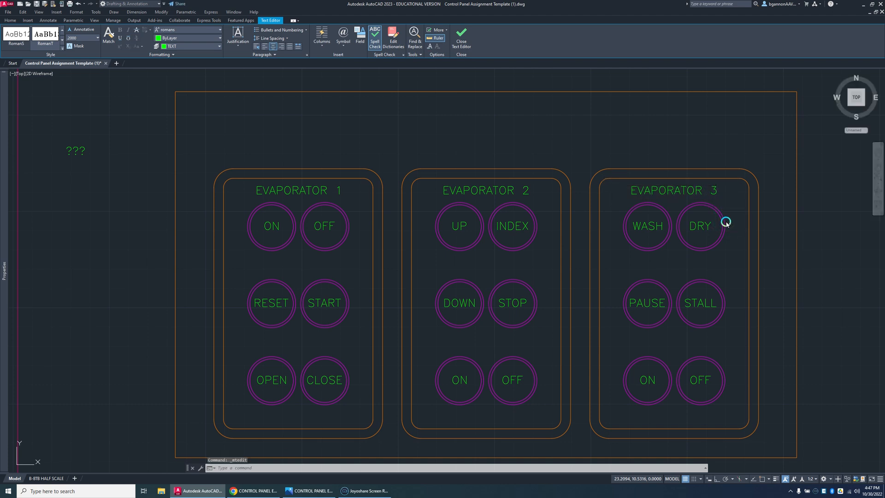
Step: Select the titles of all three panels and apply the RomanT text style to them
{"action": "left_click", "coordinate": [700, 191]}
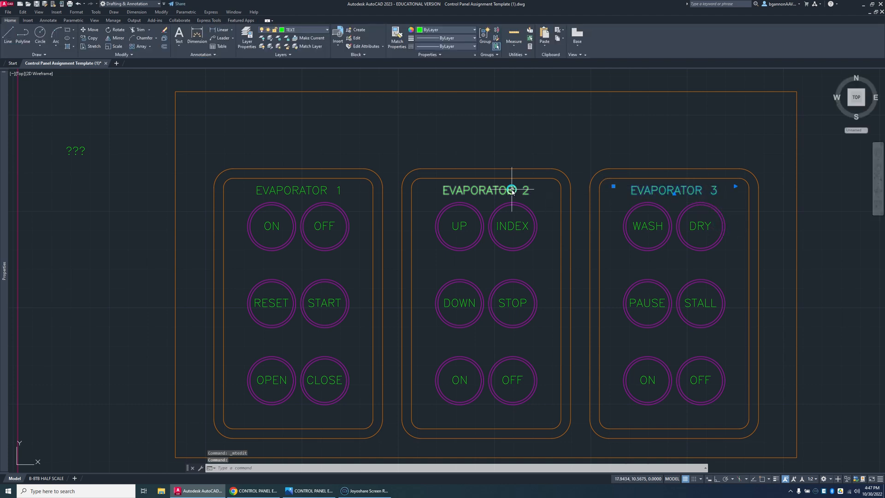
{"action": "left_click", "coordinate": [444, 190]}
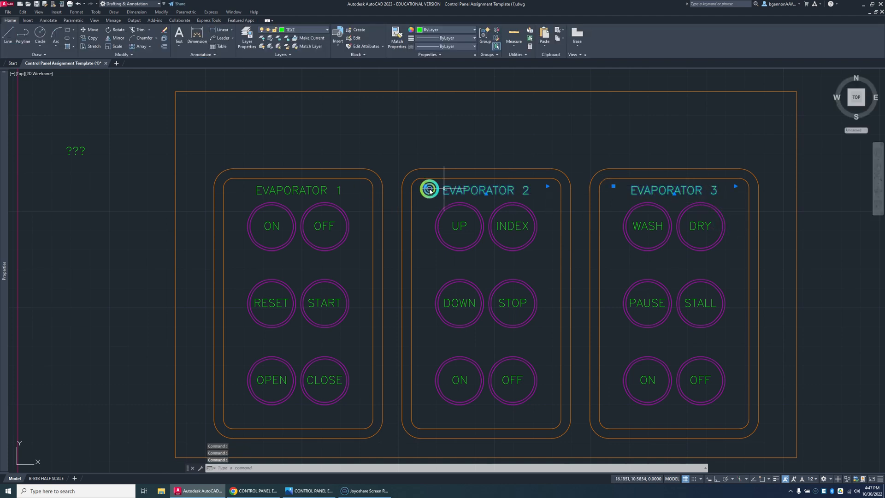
{"action": "left_click", "coordinate": [320, 188]}
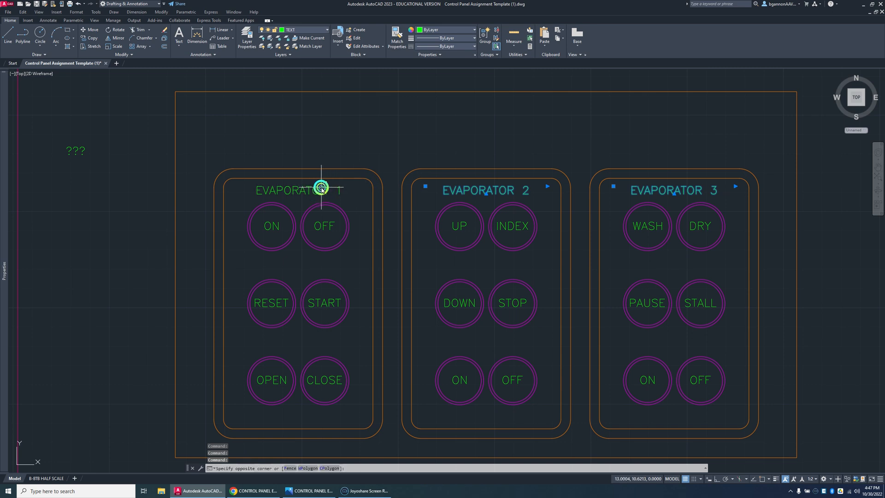
{"action": "left_click", "coordinate": [321, 188]}
{"action": "left_click", "coordinate": [322, 191]}
{"action": "left_click", "coordinate": [321, 190]}
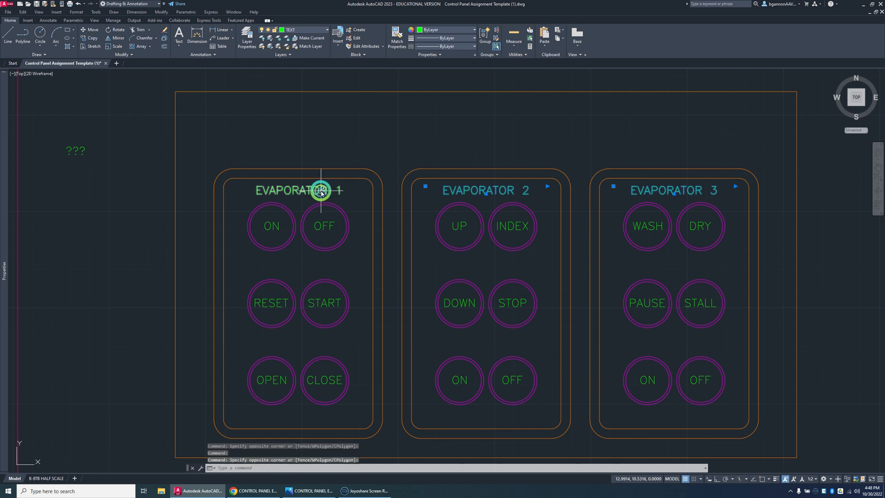
{"action": "left_click", "coordinate": [322, 193]}
{"action": "left_click", "coordinate": [322, 195]}
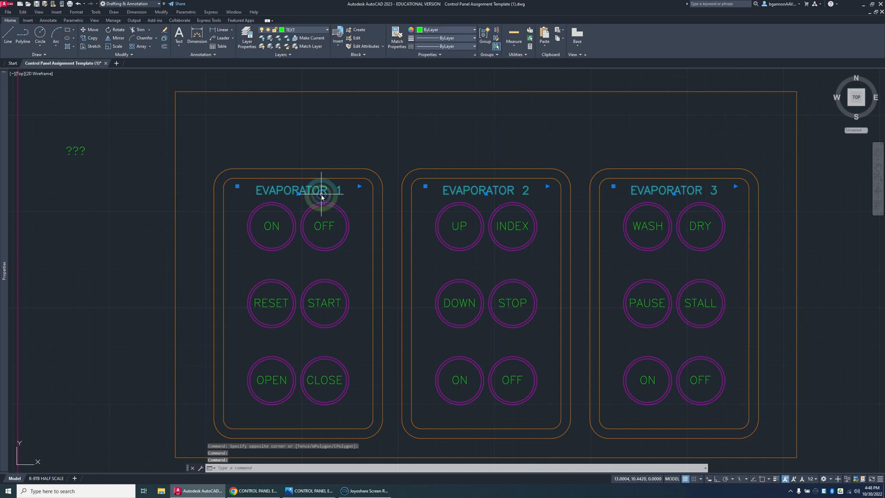
{"action": "left_click", "coordinate": [320, 196]}
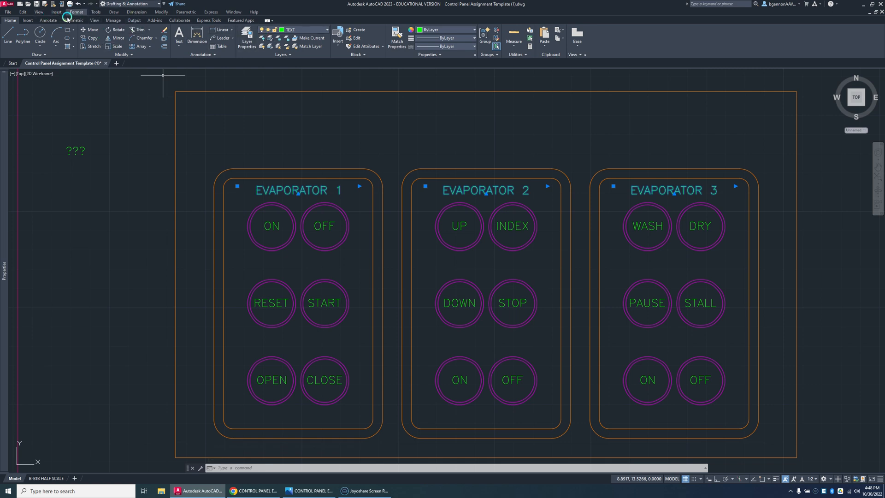
{"action": "left_click", "coordinate": [48, 21]}
{"action": "left_click", "coordinate": [57, 31]}
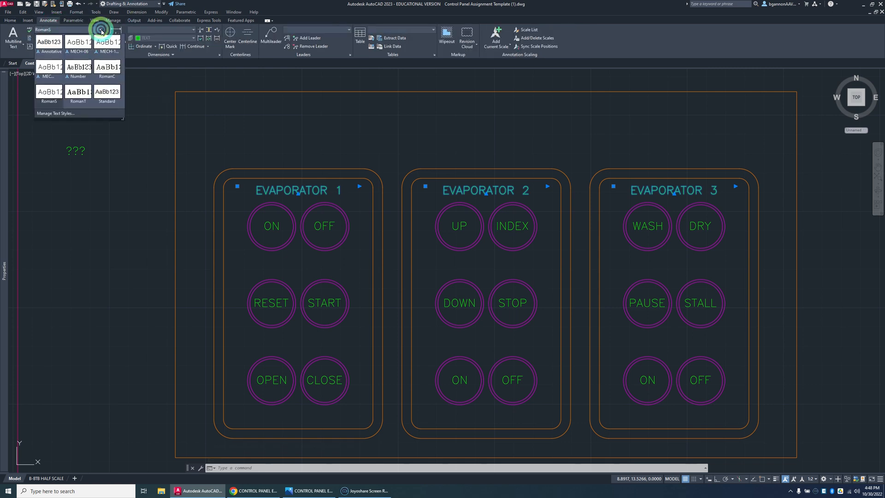
{"action": "left_click", "coordinate": [83, 92]}
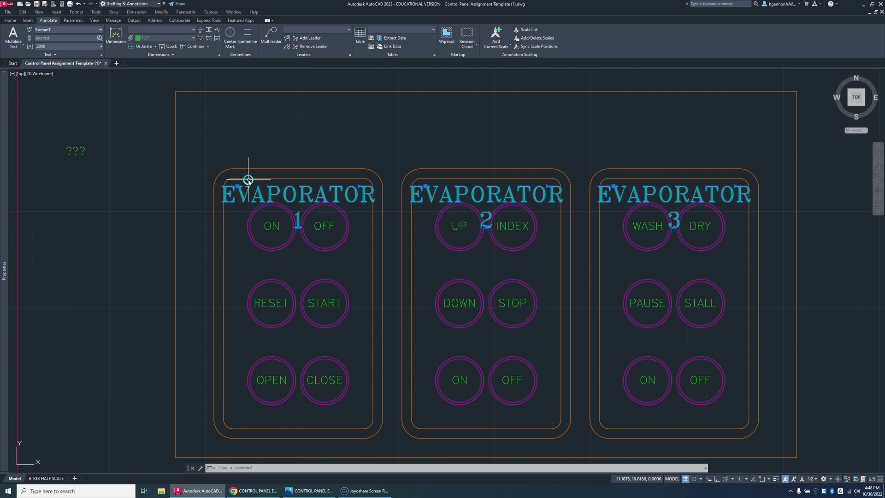
Step: Change the text style of the three selected panel titles to RomanC
{"action": "left_click", "coordinate": [100, 30]}
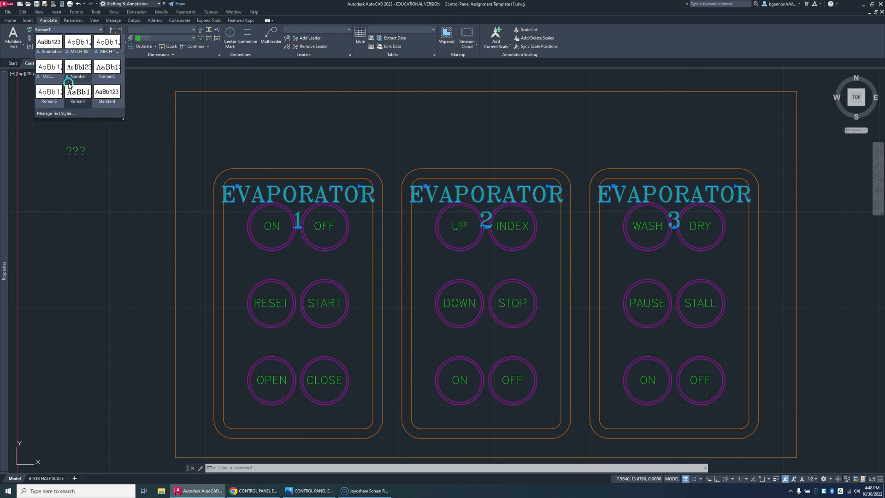
{"action": "left_click", "coordinate": [107, 69]}
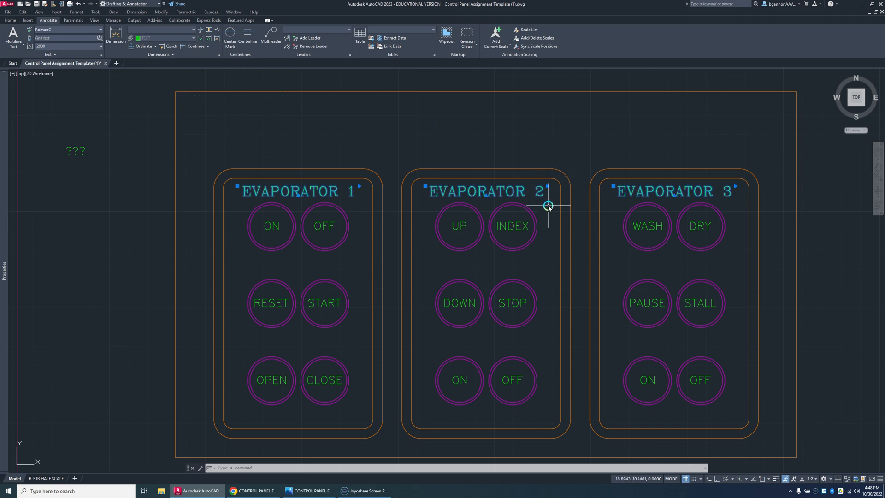
{"action": "key", "text": "Escape"}
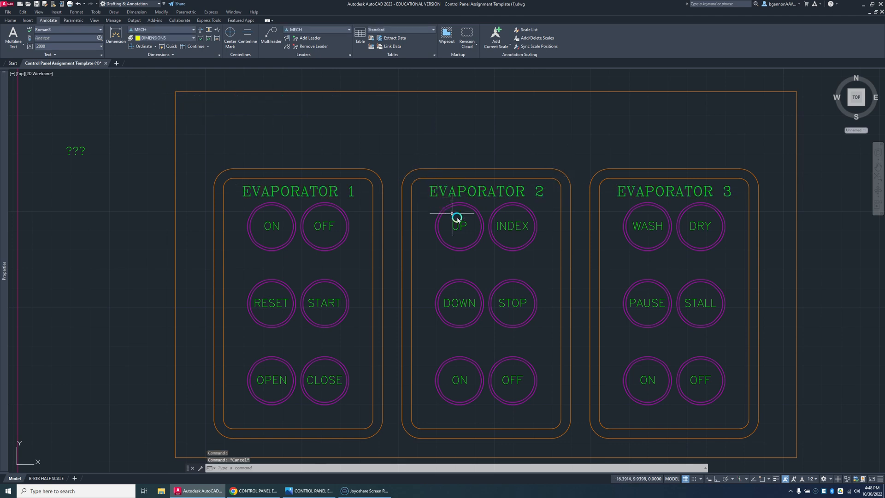
{"action": "left_click", "coordinate": [458, 222]}
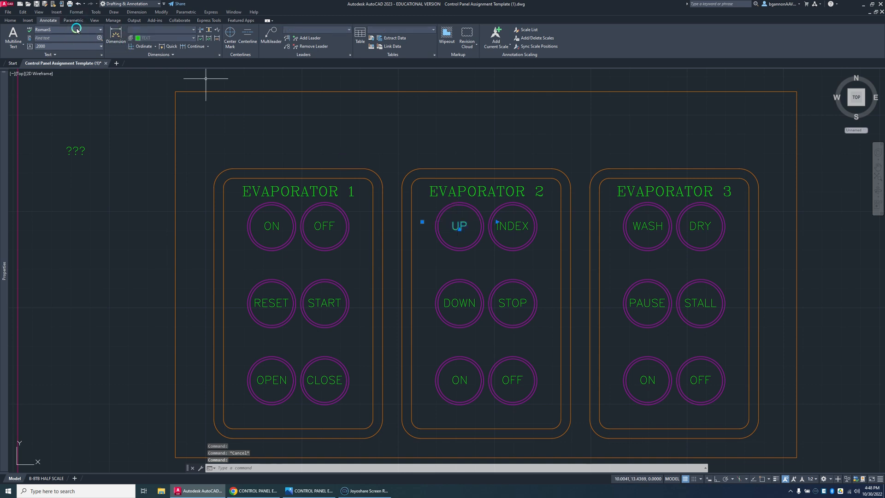
{"action": "key", "text": "Escape"}
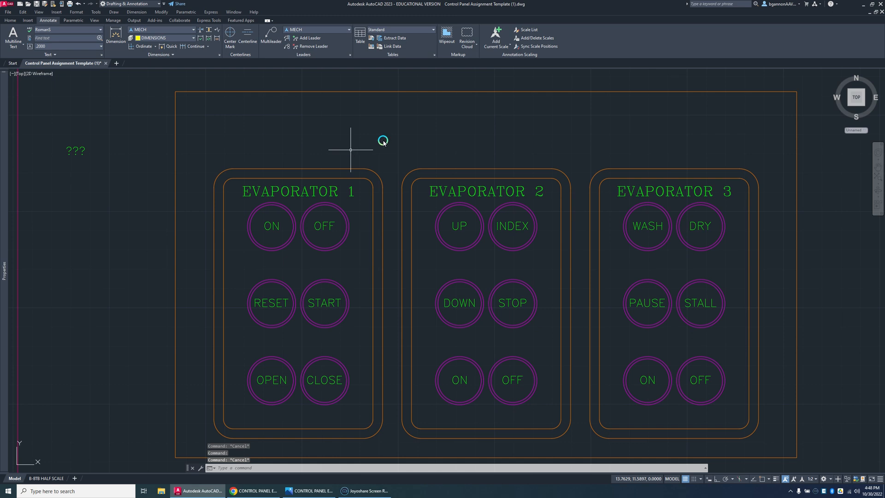
Step: Move the spare "???" text from outside the outer rectangle into the space above the second panel
{"action": "left_click", "coordinate": [79, 154]}
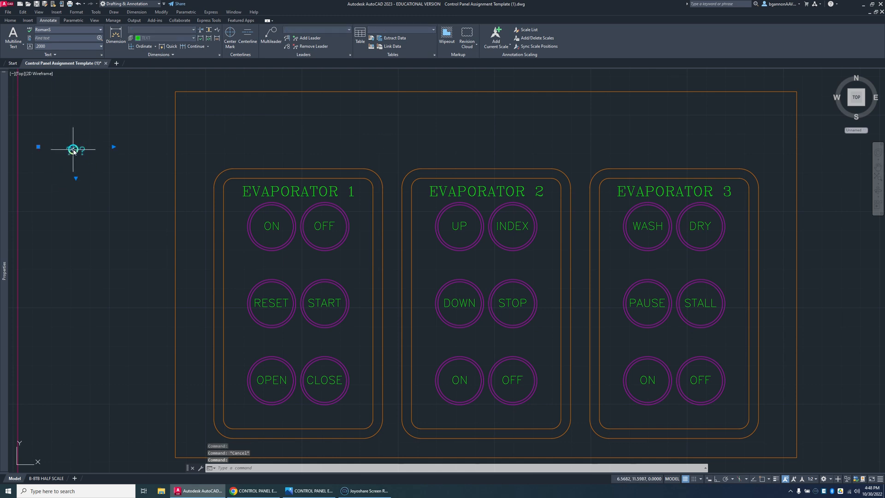
{"action": "type", "text": "m"}
{"action": "key", "text": "Return"}
{"action": "left_click", "coordinate": [74, 150]}
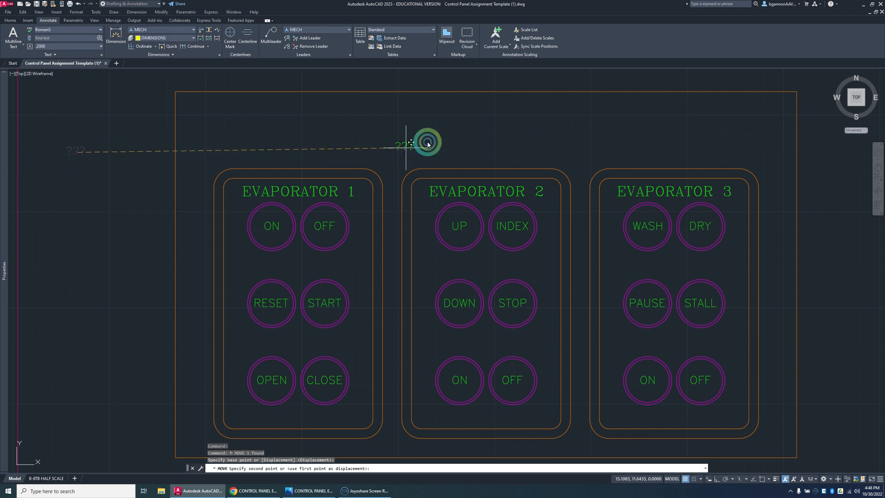
{"action": "left_click", "coordinate": [488, 123]}
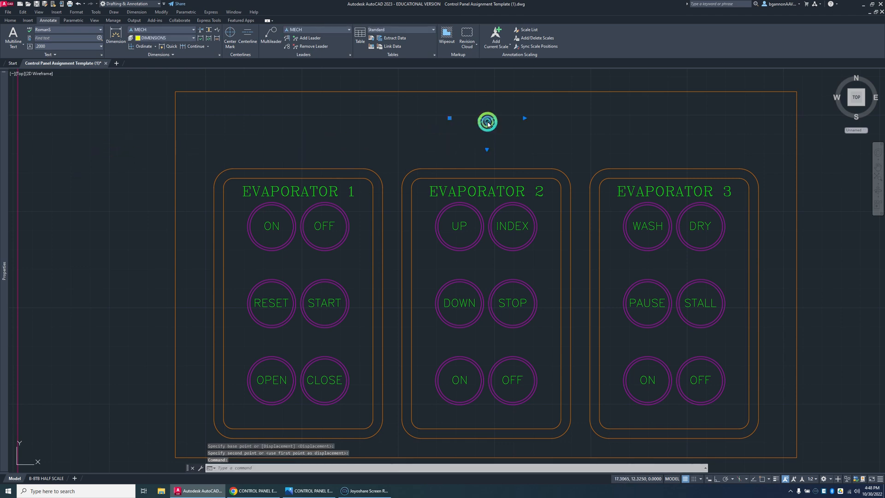
Step: Replace the "???" text above the second panel with "EVAPORATOR CONTROL UNIT"
{"action": "double_click", "coordinate": [487, 123]}
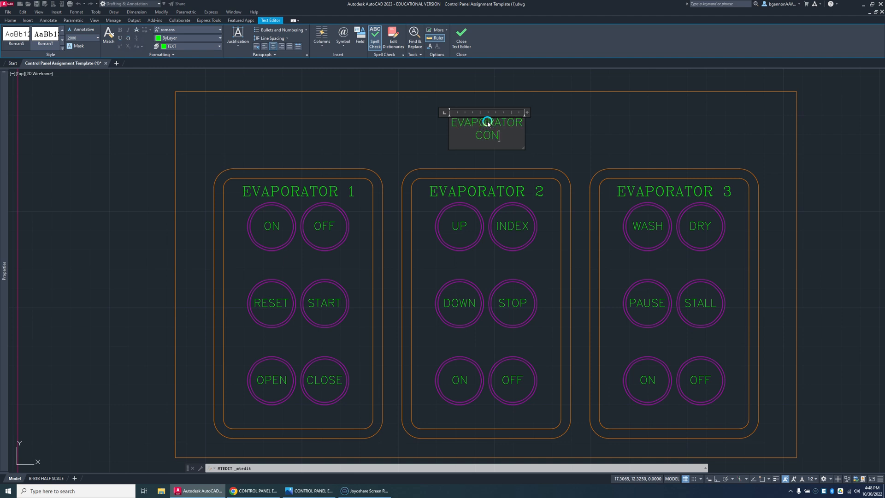
{"action": "type", "text": "L"}
{"action": "key", "text": "Return"}
{"action": "type", "text": "UINIT"}
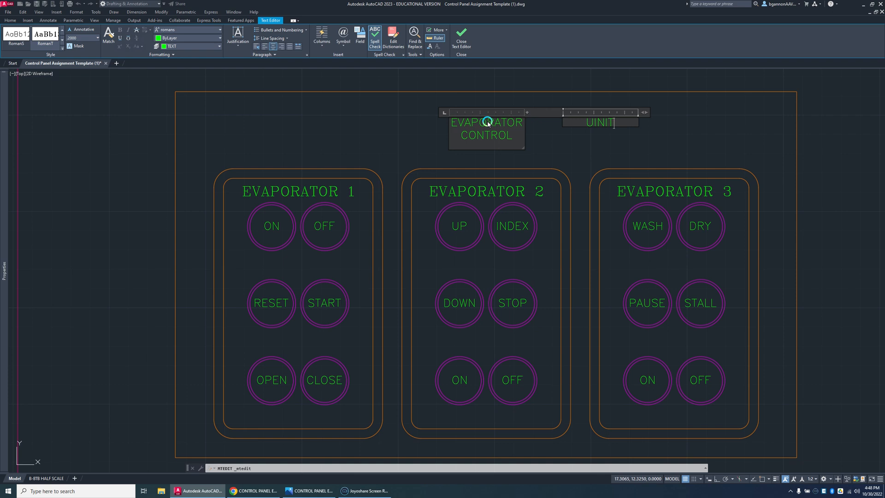
{"action": "key", "text": "BackSpace"}
{"action": "key", "text": "BackSpace"}
{"action": "type", "text": "N"}
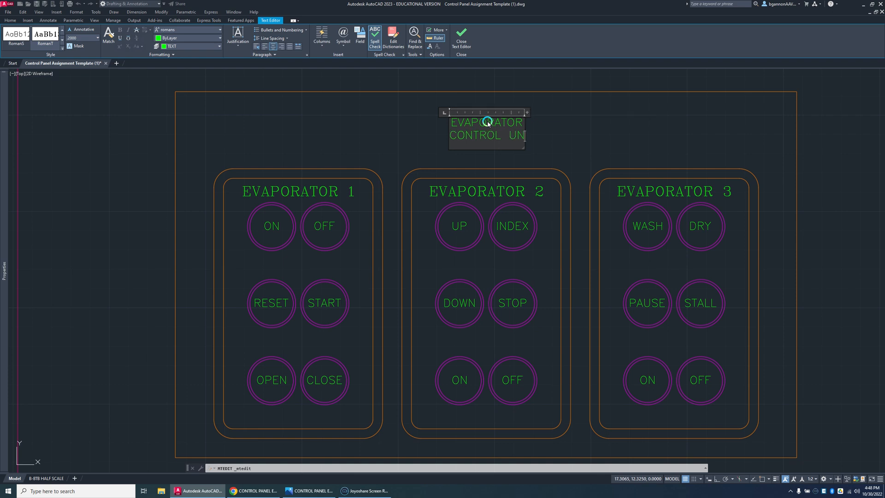
{"action": "type", "text": "IT"}
{"action": "key", "text": "Return"}
{"action": "key", "text": "BackSpace"}
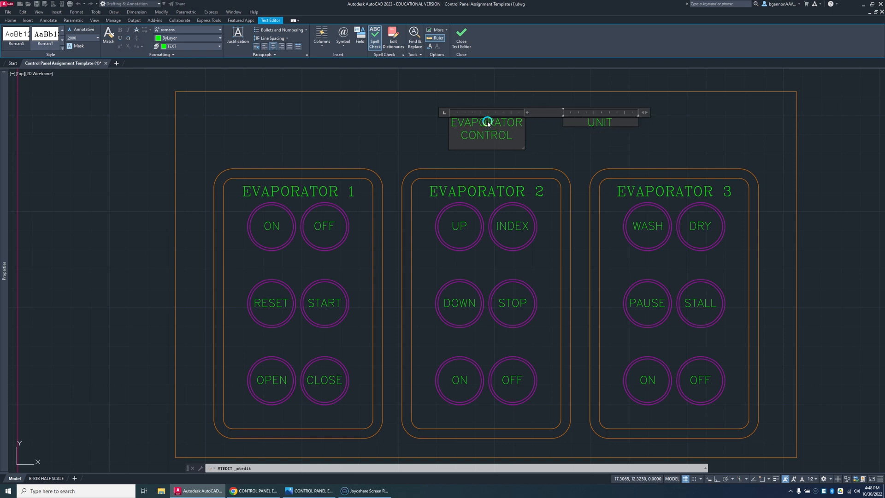
{"action": "left_click", "coordinate": [521, 154]}
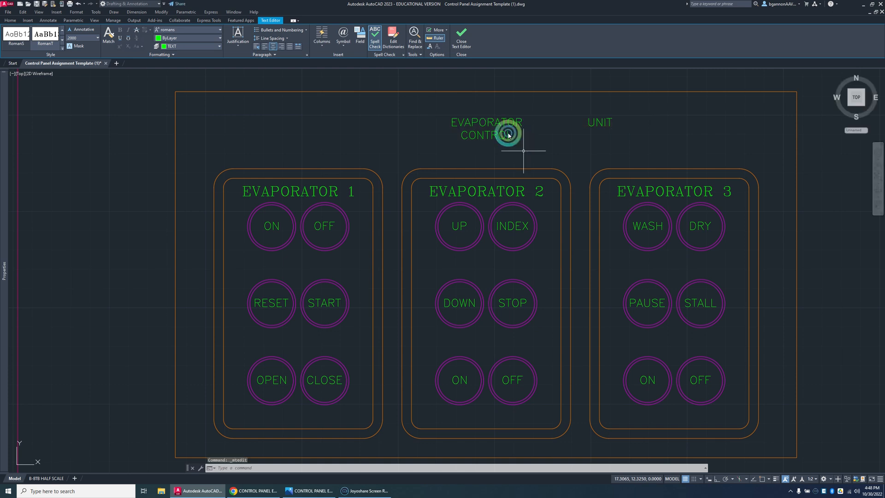
Step: Widen the main title's text frame so that "EVAPORATOR CONTROL UNIT" fits on a single line
{"action": "left_click", "coordinate": [499, 127]}
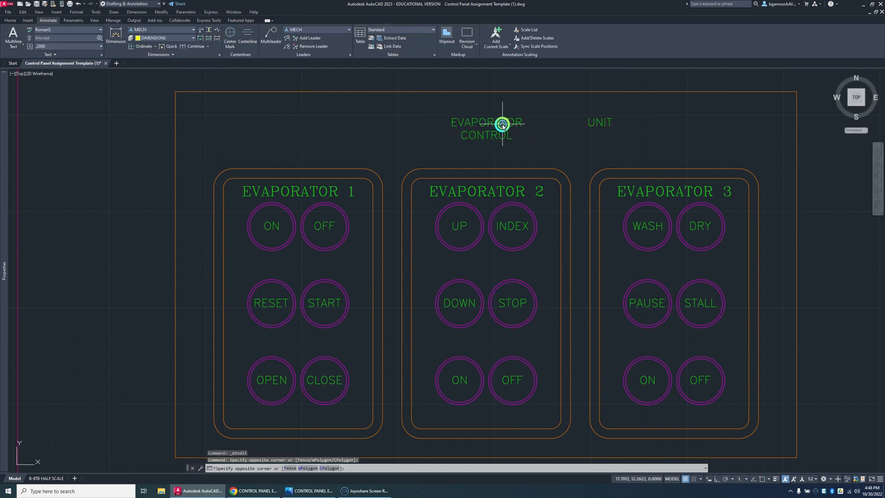
{"action": "key", "text": "Escape"}
{"action": "left_click", "coordinate": [504, 125]}
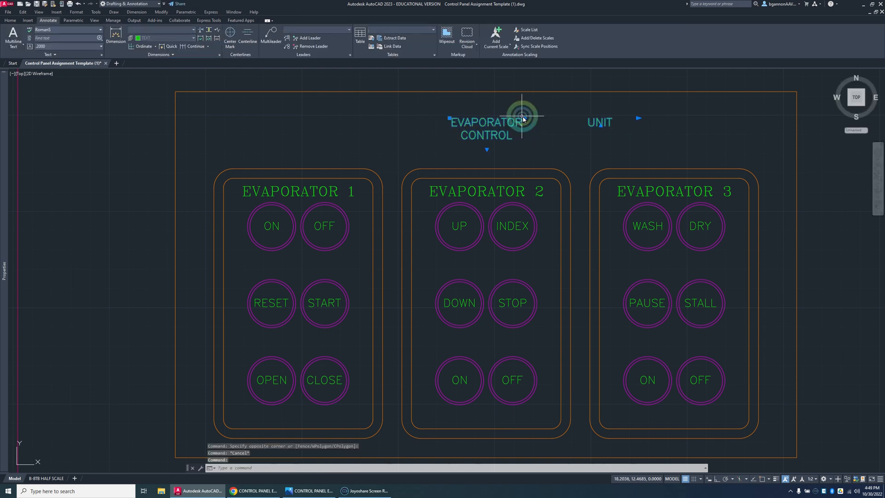
{"action": "left_click", "coordinate": [602, 122]}
{"action": "left_click", "coordinate": [634, 118]}
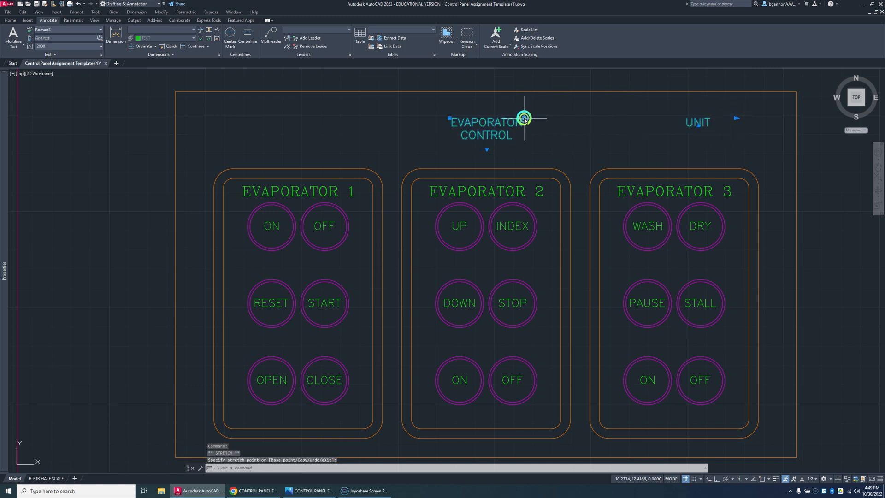
{"action": "left_click", "coordinate": [614, 119]}
{"action": "left_click", "coordinate": [614, 120]}
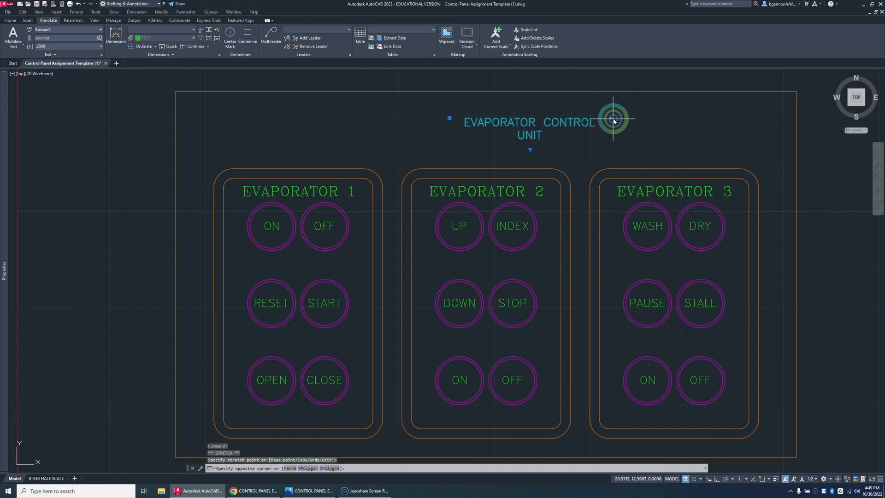
{"action": "left_click", "coordinate": [609, 118]}
{"action": "left_click", "coordinate": [611, 118]}
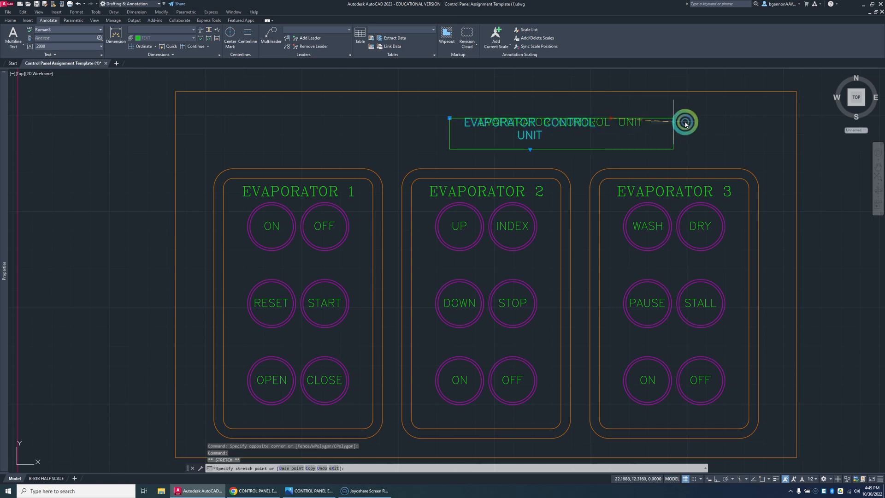
{"action": "key", "text": "Escape"}
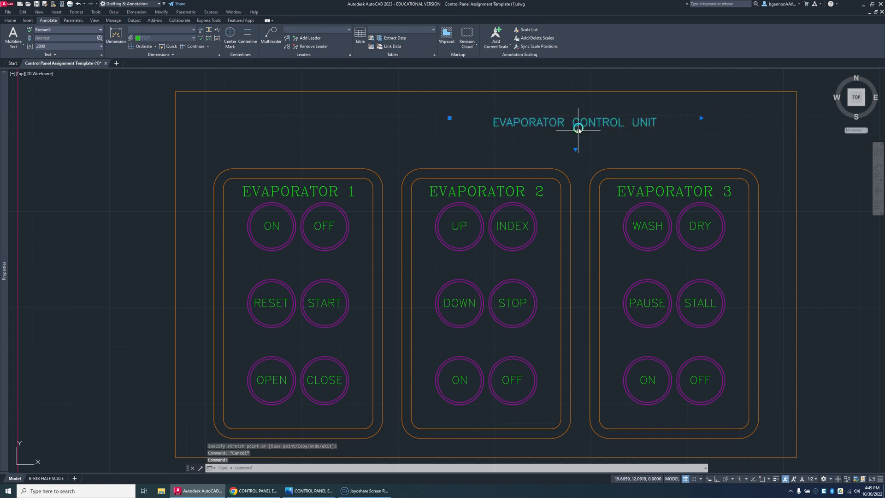
Step: Move the "EVAPORATOR CONTROL UNIT" title to just above the second panel, roughly centred over the panels
{"action": "type", "text": "m"}
{"action": "key", "text": "Return"}
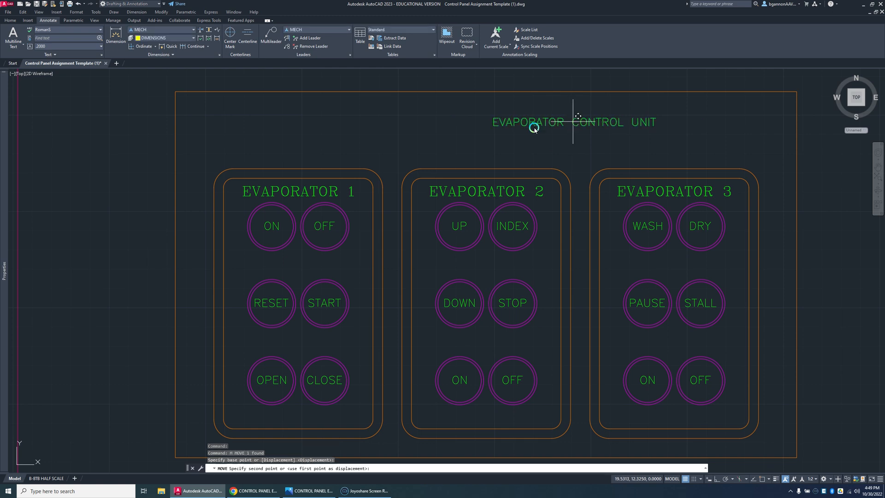
{"action": "left_click", "coordinate": [584, 124]}
{"action": "left_click", "coordinate": [440, 134]}
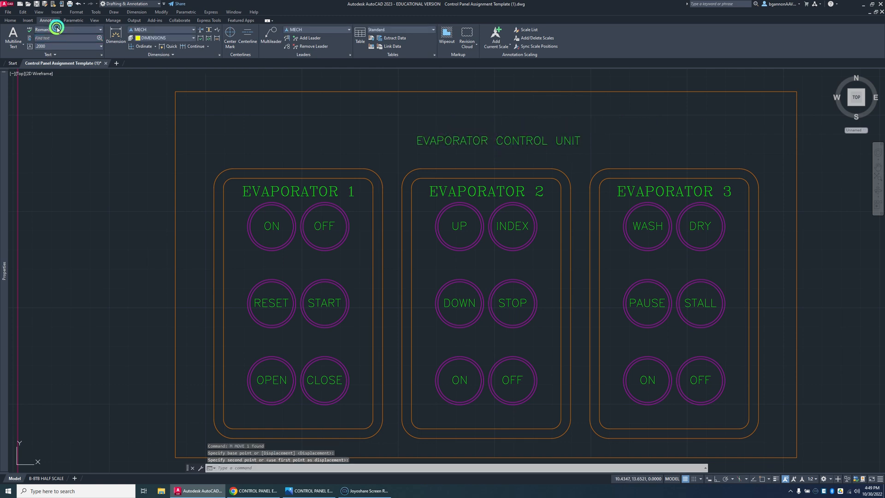
Step: Apply the RomanT text style to the "EVAPORATOR CONTROL UNIT" title and widen its text frame so it fits on one line
{"action": "left_click", "coordinate": [60, 29]}
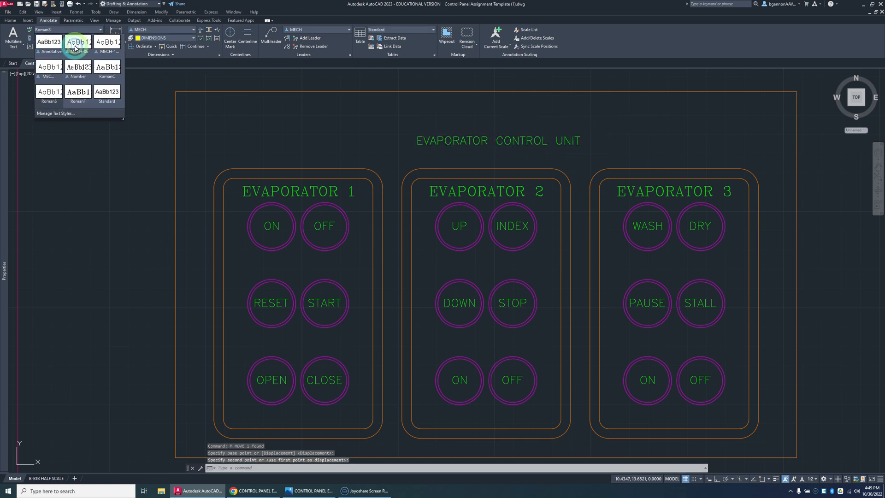
{"action": "left_click", "coordinate": [78, 91]}
{"action": "left_click", "coordinate": [417, 139]}
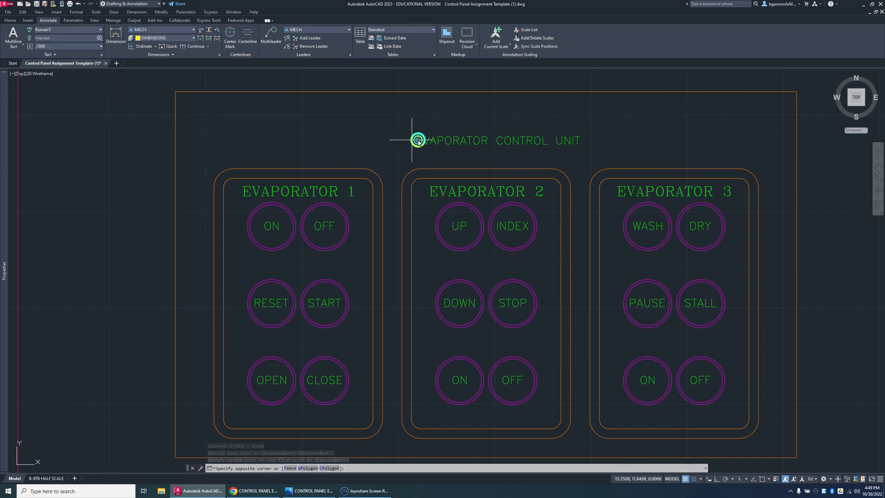
{"action": "left_click", "coordinate": [417, 140]}
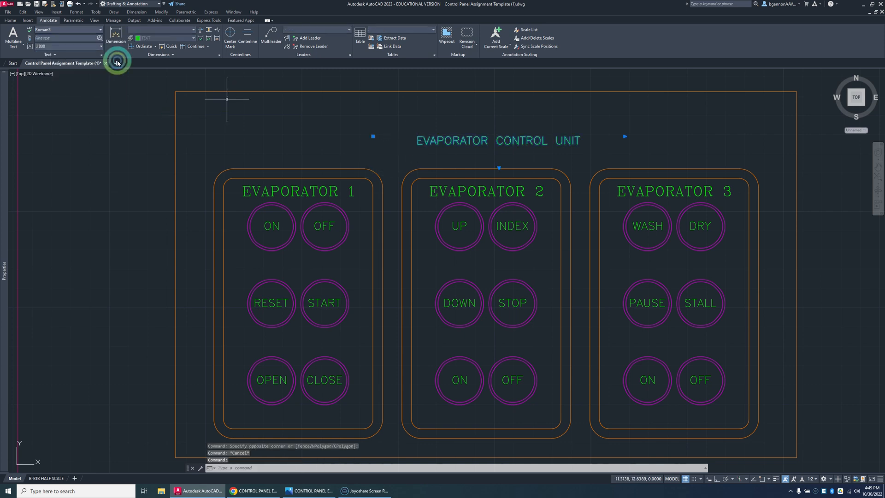
{"action": "left_click", "coordinate": [89, 30]}
{"action": "left_click", "coordinate": [78, 88]}
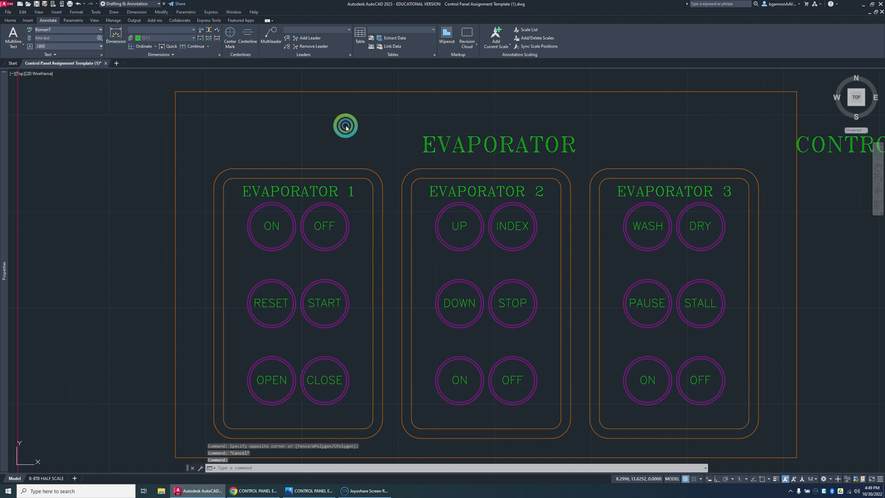
{"action": "left_click", "coordinate": [624, 137]}
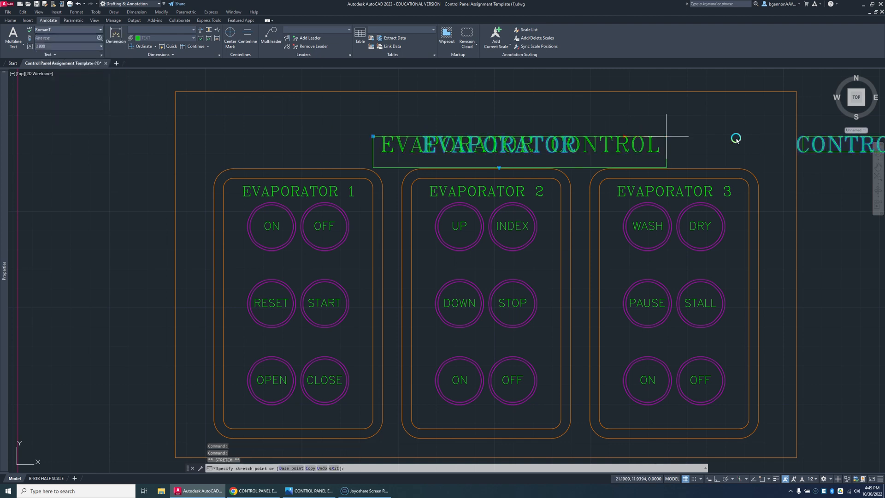
{"action": "key", "text": "Escape"}
Step: Move the restyled "EVAPORATOR CONTROL UNIT" title so it sits roughly centred above the second panel, just over the three panels
{"action": "left_click", "coordinate": [780, 142]}
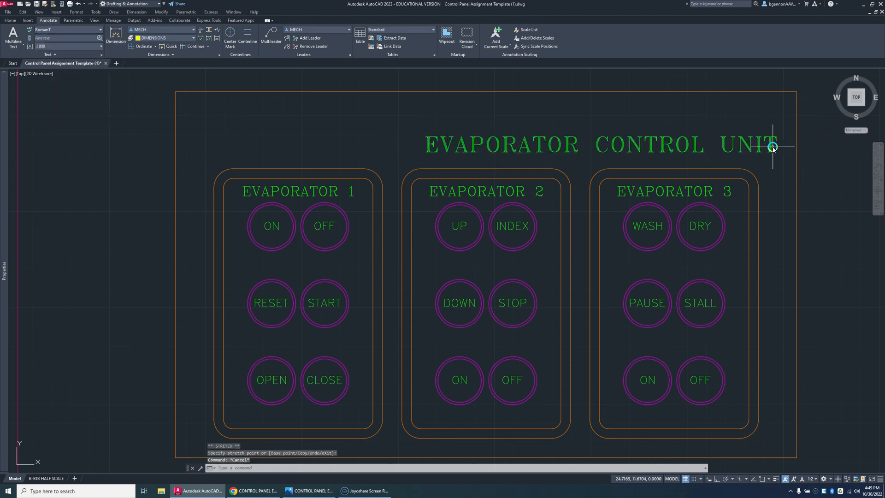
{"action": "left_click", "coordinate": [753, 152]}
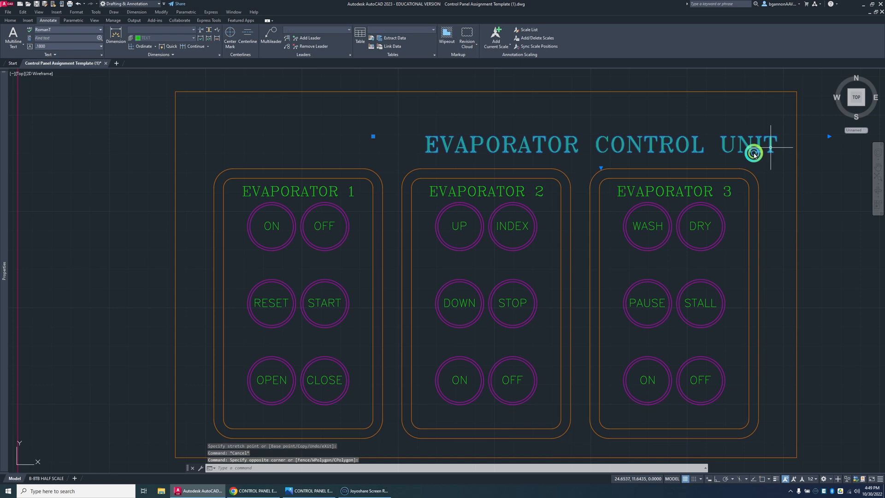
{"action": "type", "text": "m"}
{"action": "key", "text": "Return"}
{"action": "left_click", "coordinate": [600, 150]}
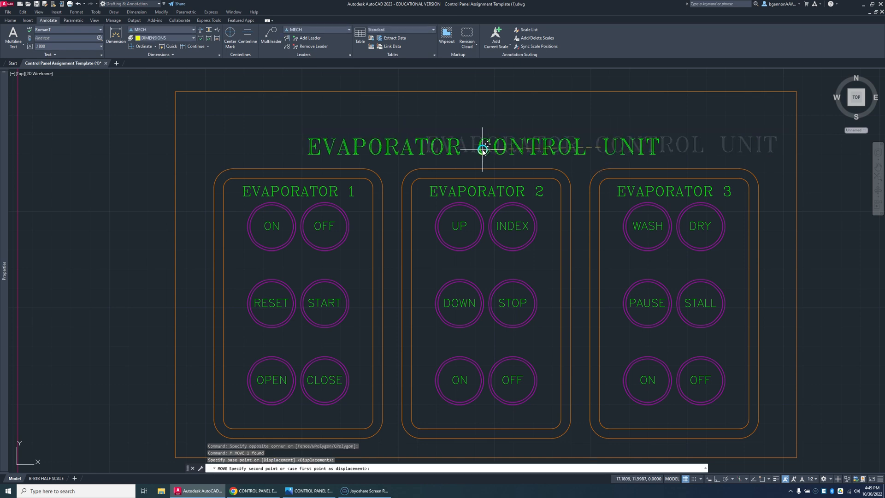
{"action": "left_click", "coordinate": [489, 153]}
{"action": "key", "text": "Escape"}
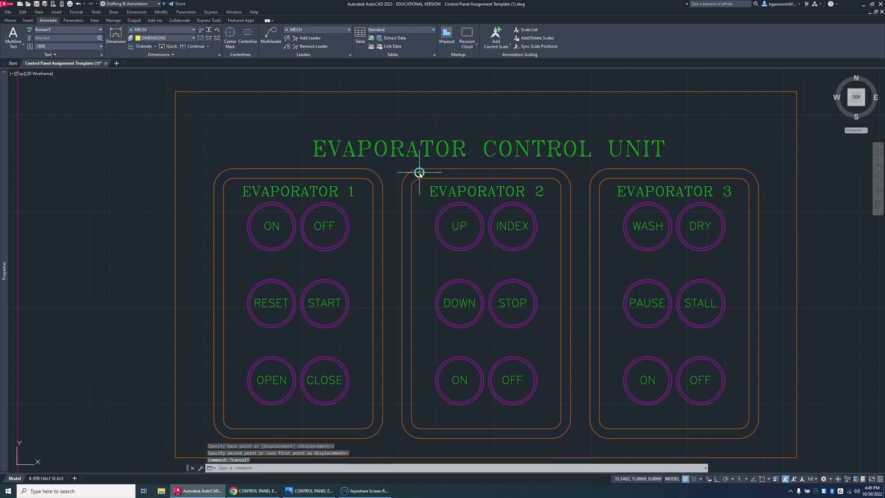
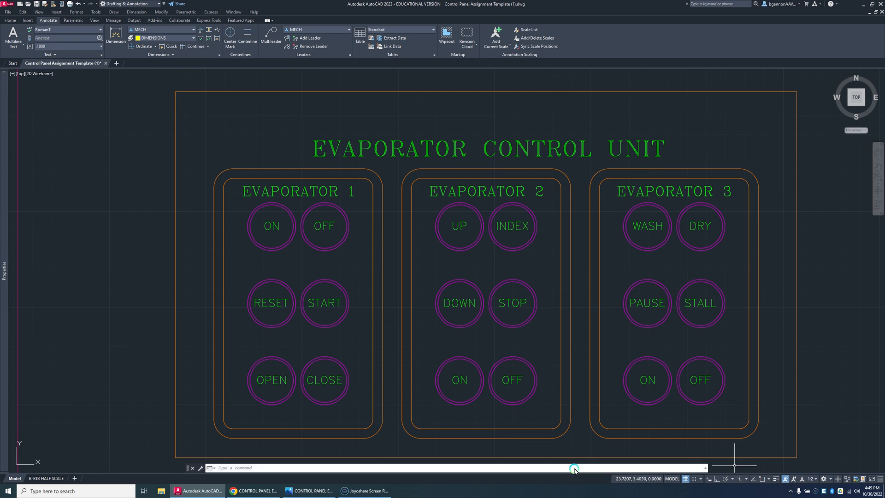
Step: Check the hole positions in the example drawing, and offset the outer panel rectangle's left and top edges inward by .5
{"action": "left_click", "coordinate": [310, 491]}
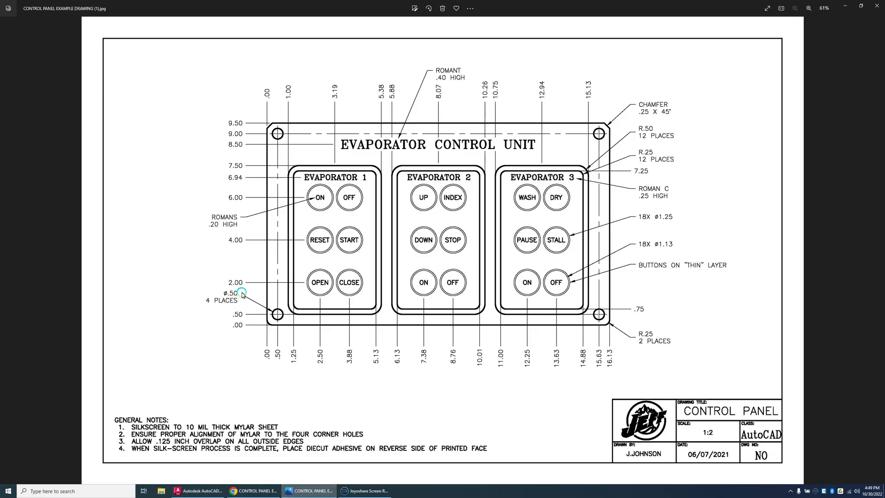
{"action": "left_click", "coordinate": [182, 490]}
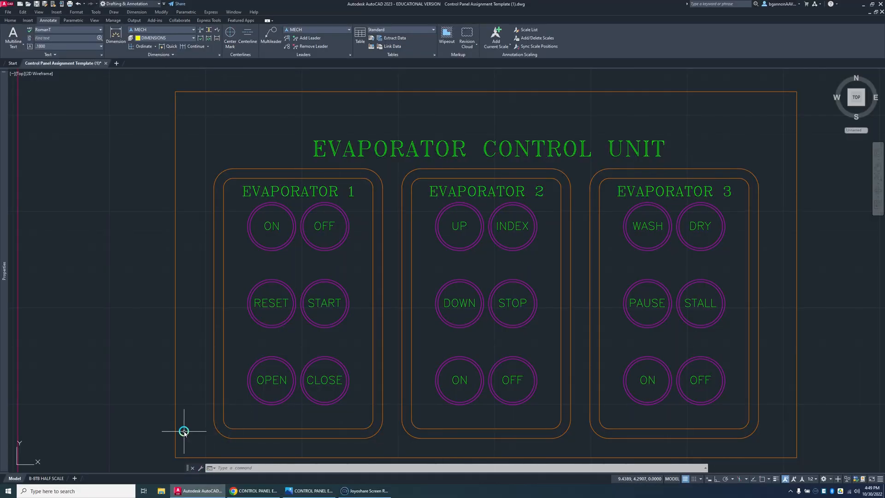
{"action": "type", "text": "o"}
{"action": "key", "text": "Return"}
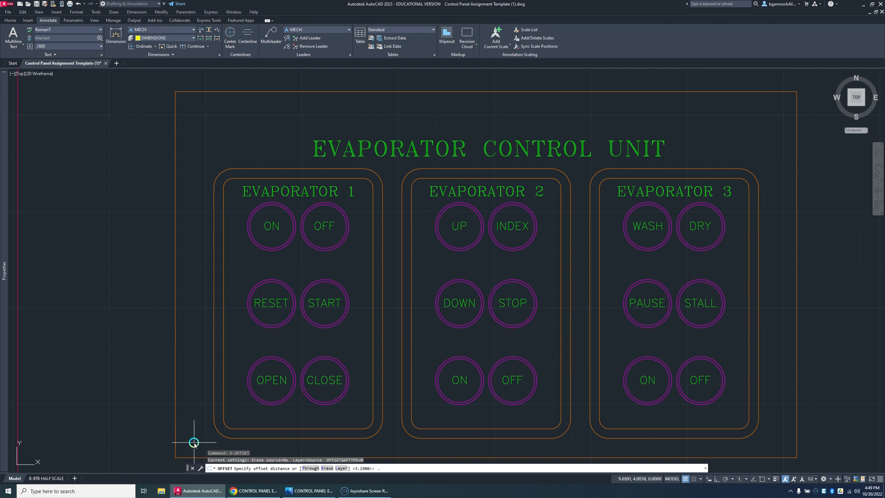
{"action": "key", "text": "Return"}
{"action": "left_click", "coordinate": [182, 420]}
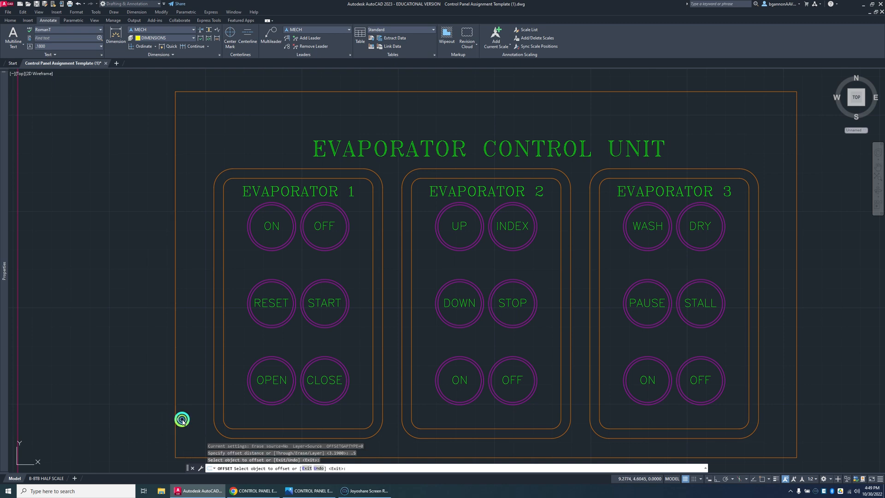
{"action": "left_click", "coordinate": [187, 420]}
{"action": "left_click", "coordinate": [176, 419]}
{"action": "left_click", "coordinate": [226, 220]}
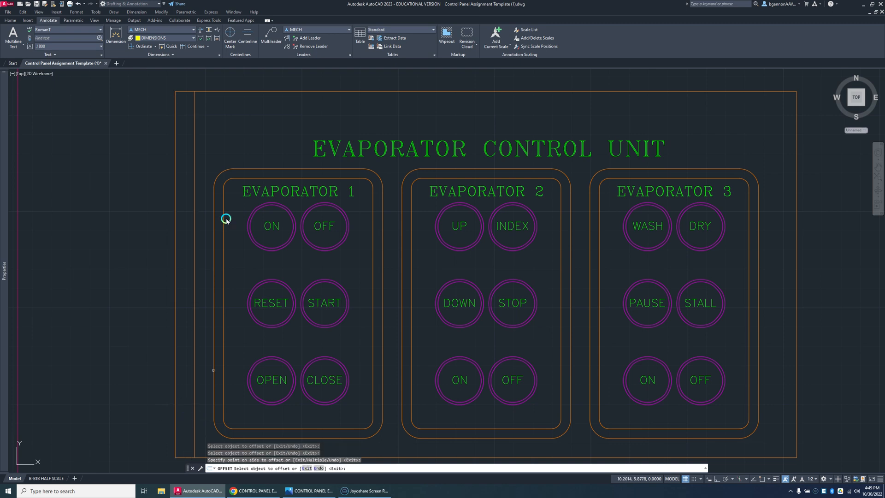
{"action": "left_click", "coordinate": [295, 89]}
{"action": "left_click", "coordinate": [305, 107]}
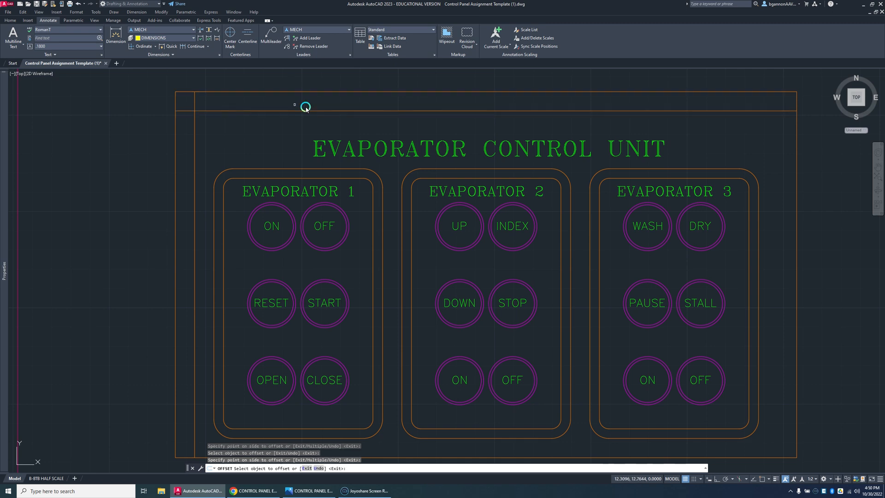
Step: Offset the outer rectangle's right and bottom edges inward by the same .5 distance
{"action": "left_click", "coordinate": [796, 176]}
{"action": "left_click", "coordinate": [779, 240]}
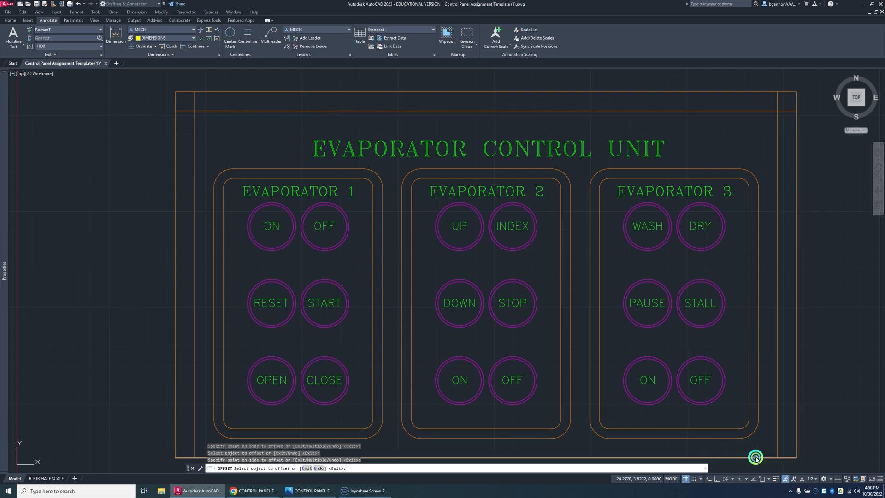
{"action": "left_click", "coordinate": [755, 457]}
{"action": "left_click", "coordinate": [757, 447]}
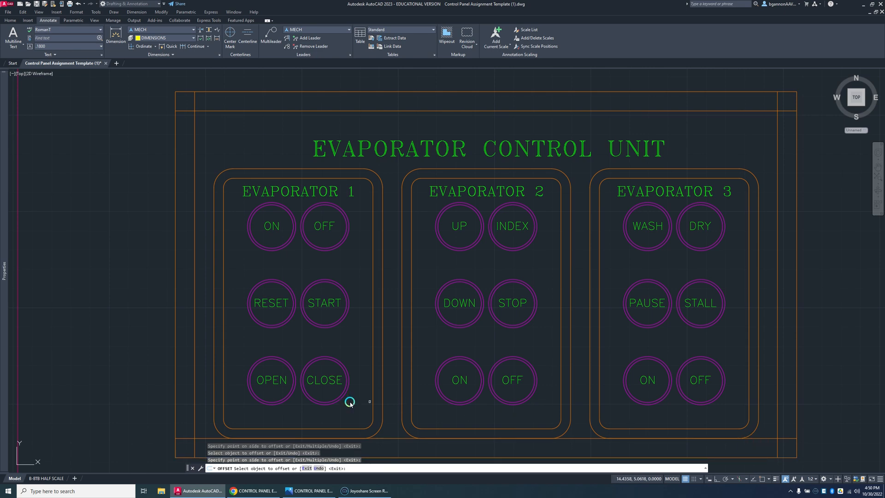
{"action": "key", "text": "Escape"}
Step: Draw a .5 diameter circle centred where the offset lines cross at the panel's lower-left corner
{"action": "middle_click_drag", "start_coordinate": [337, 401], "coordinate": [395, 321]}
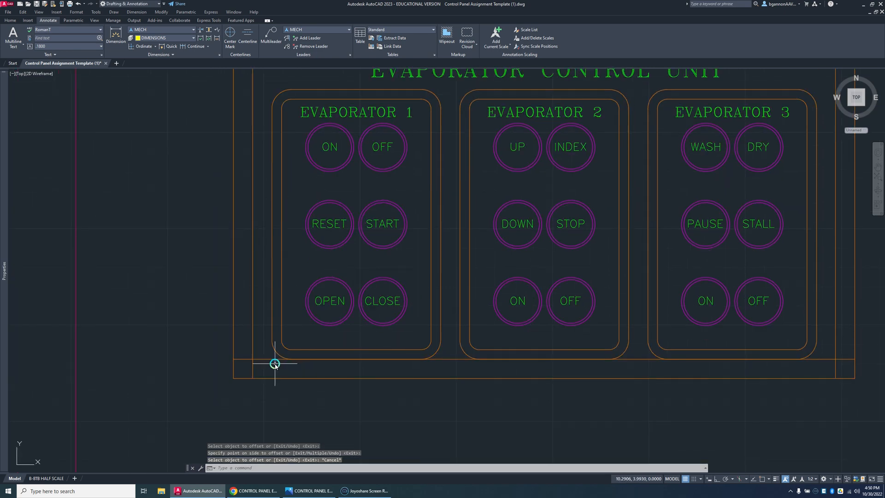
{"action": "type", "text": "c"}
{"action": "key", "text": "Return"}
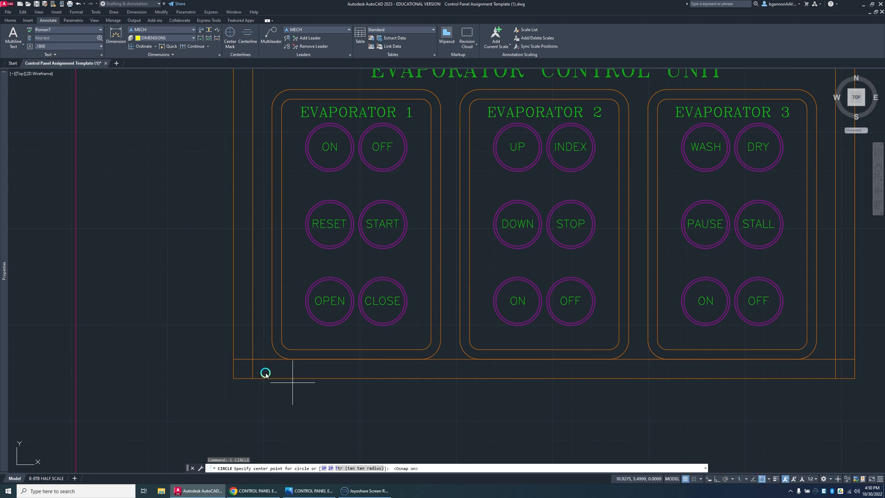
{"action": "left_click", "coordinate": [251, 359]}
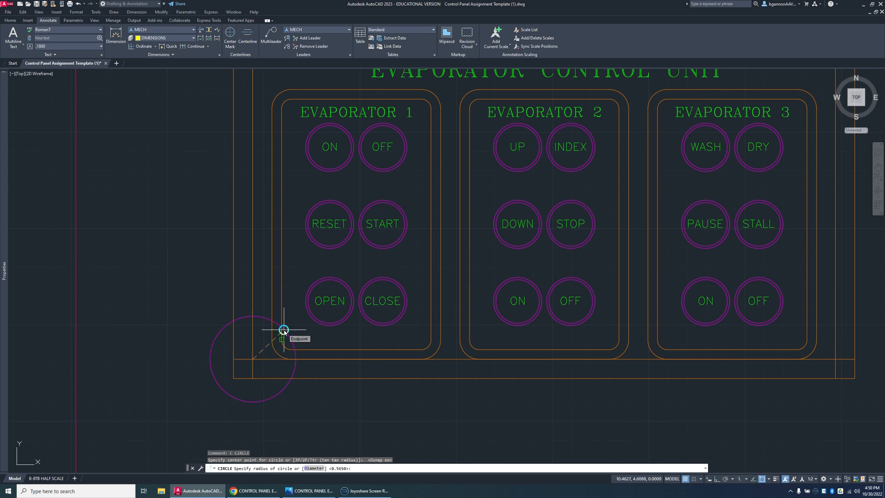
{"action": "key", "text": "Return"}
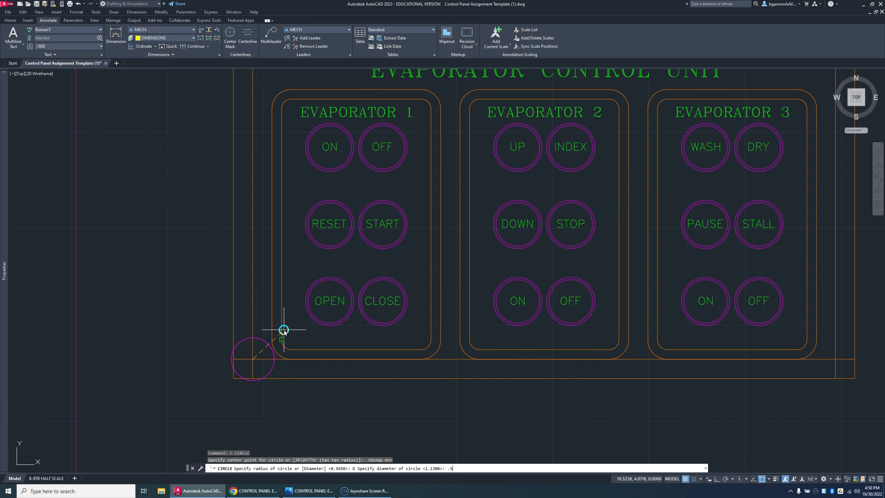
{"action": "key", "text": "Return"}
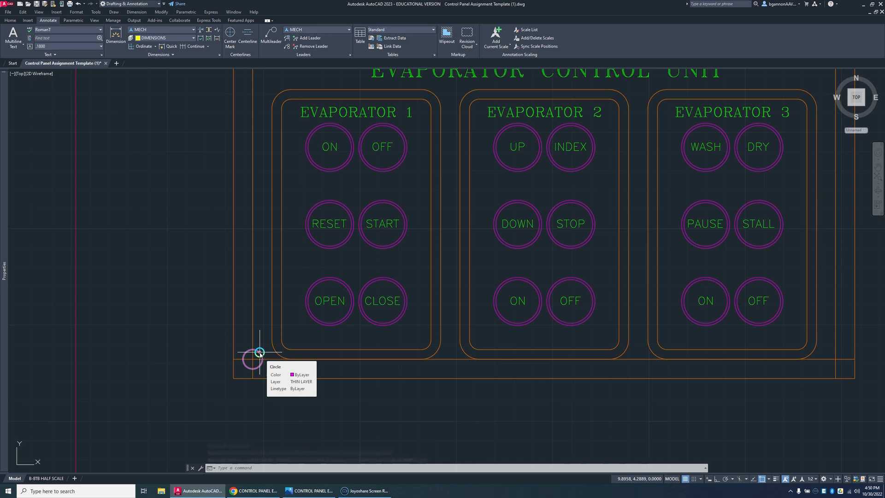
{"action": "left_click", "coordinate": [260, 352]}
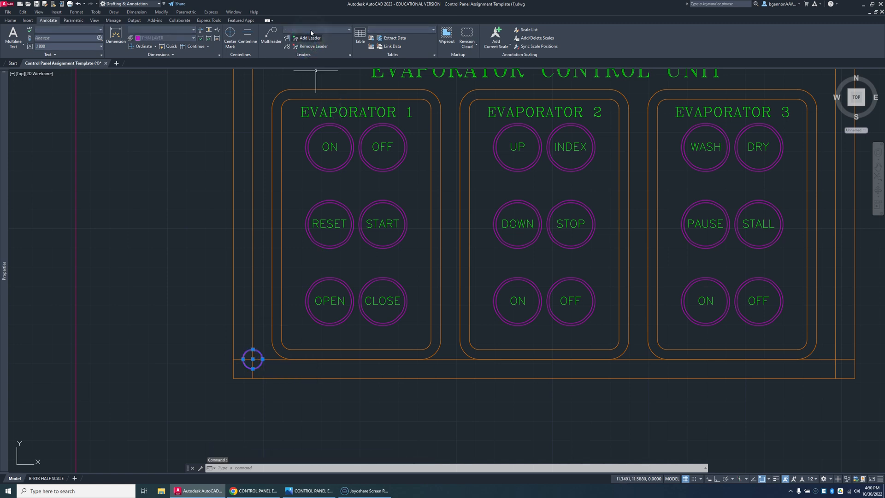
{"action": "left_click", "coordinate": [8, 13]}
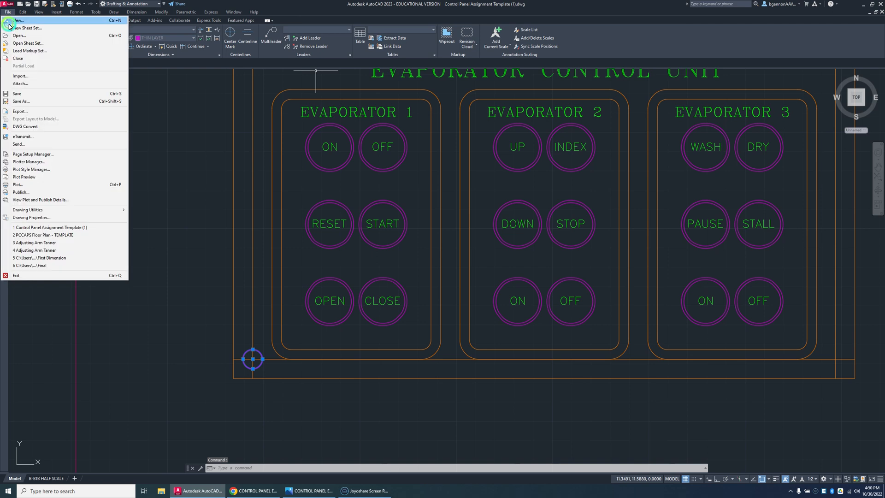
{"action": "left_click", "coordinate": [12, 21]}
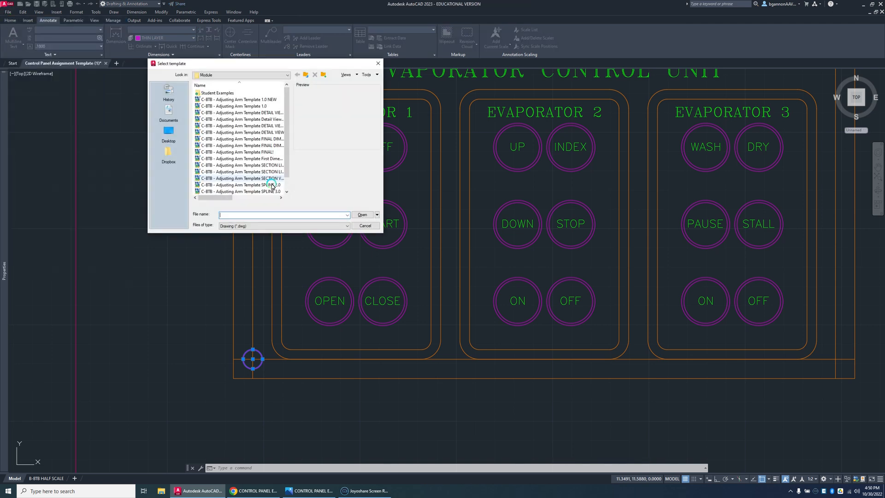
{"action": "left_click", "coordinate": [368, 227]}
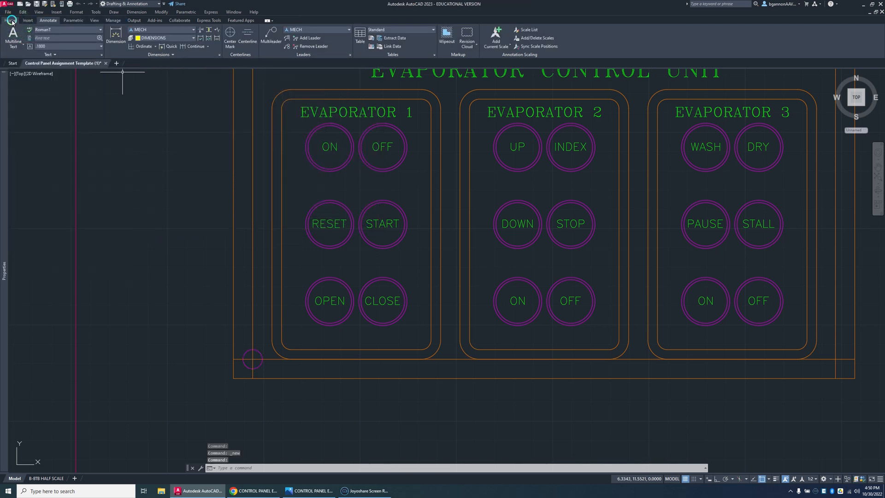
Step: Make OBJECT the current layer
{"action": "left_click", "coordinate": [10, 20]}
{"action": "left_click", "coordinate": [290, 29]}
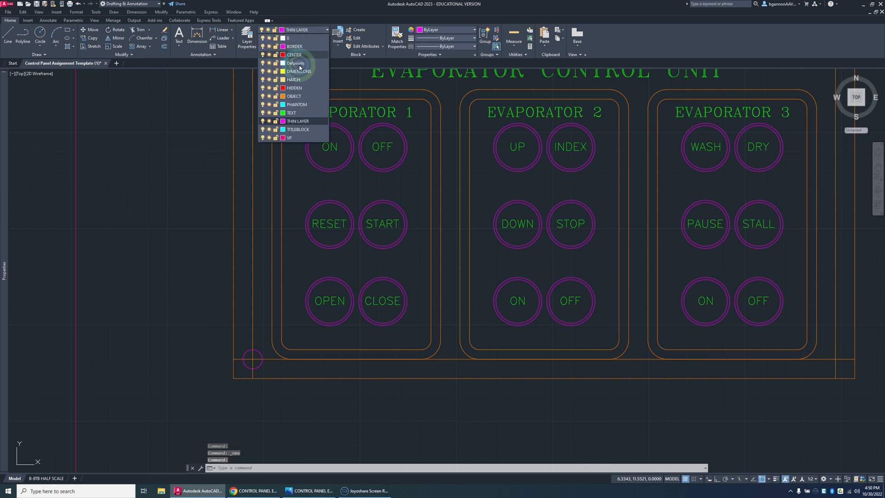
{"action": "left_click", "coordinate": [293, 92]}
{"action": "left_click", "coordinate": [281, 292]}
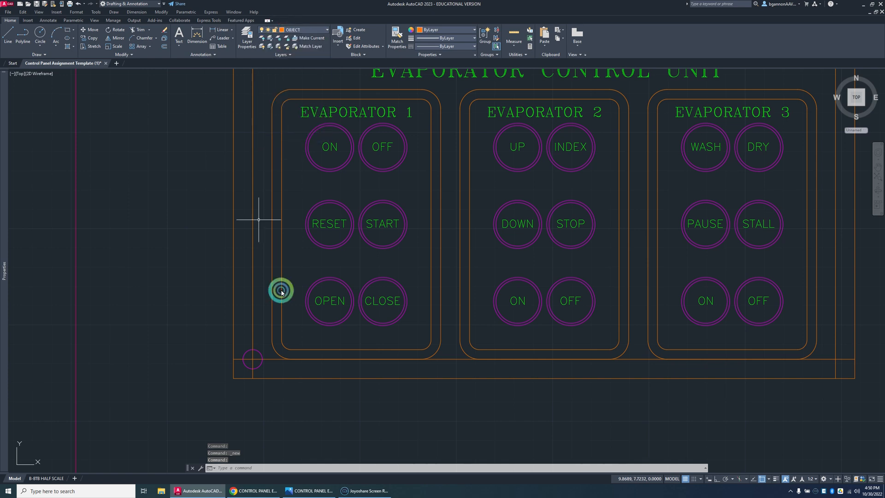
Step: Move the lower-left corner hole circle onto the OBJECT layer
{"action": "left_click", "coordinate": [253, 359]}
{"action": "left_click", "coordinate": [302, 23]}
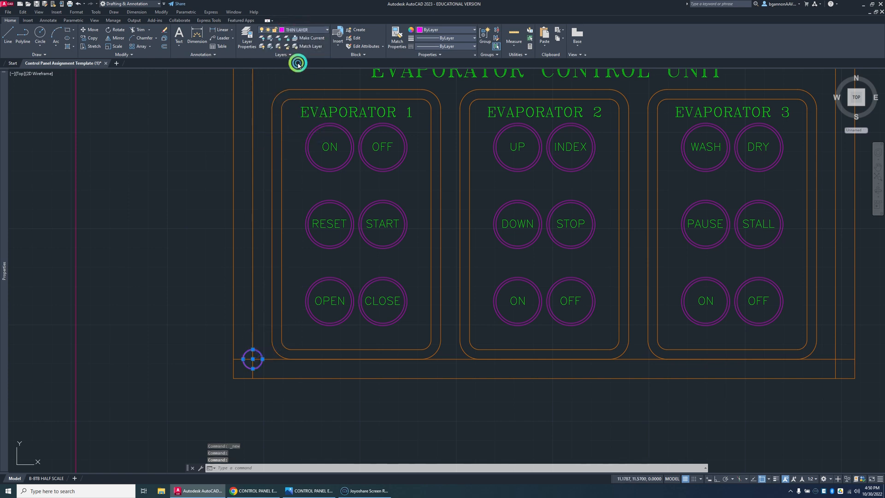
{"action": "left_click", "coordinate": [295, 29]}
{"action": "left_click", "coordinate": [294, 96]}
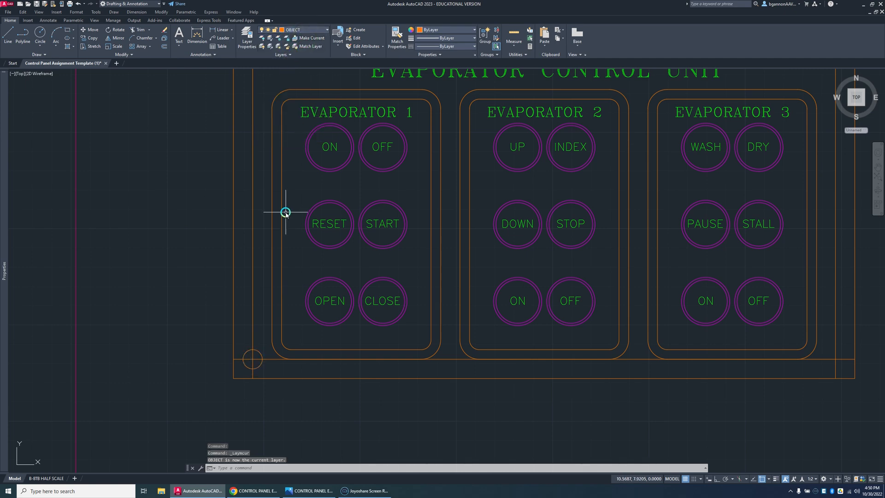
{"action": "key", "text": "Escape"}
Step: Copy the corner hole from its centre to the offset-line intersections at the upper-left, upper-right and lower-right panel corners
{"action": "scroll", "coordinate": [283, 190], "scroll_direction": "down", "scroll_amount": 4}
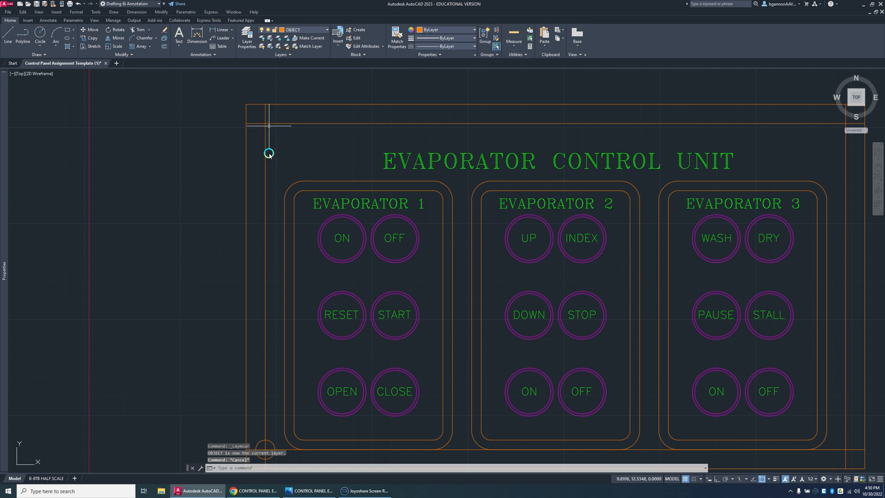
{"action": "scroll", "coordinate": [282, 228], "scroll_direction": "down", "scroll_amount": 1}
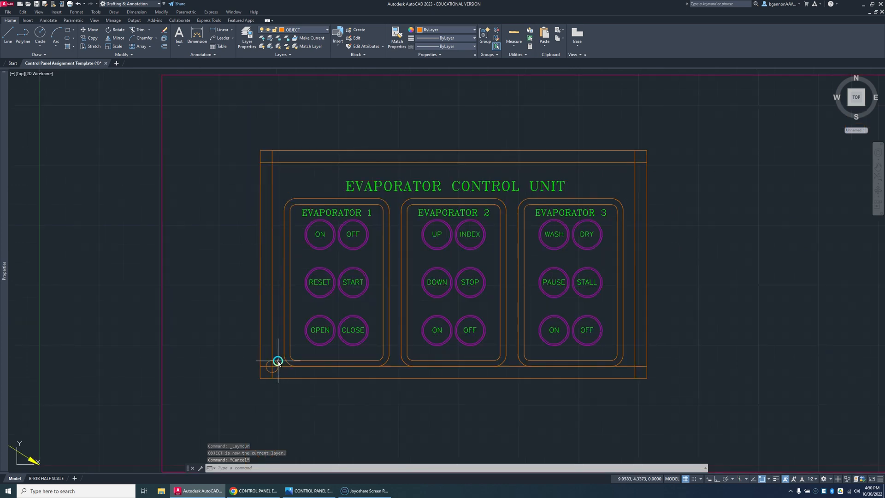
{"action": "type", "text": "co"}
{"action": "key", "text": "Return"}
{"action": "left_click", "coordinate": [275, 364]}
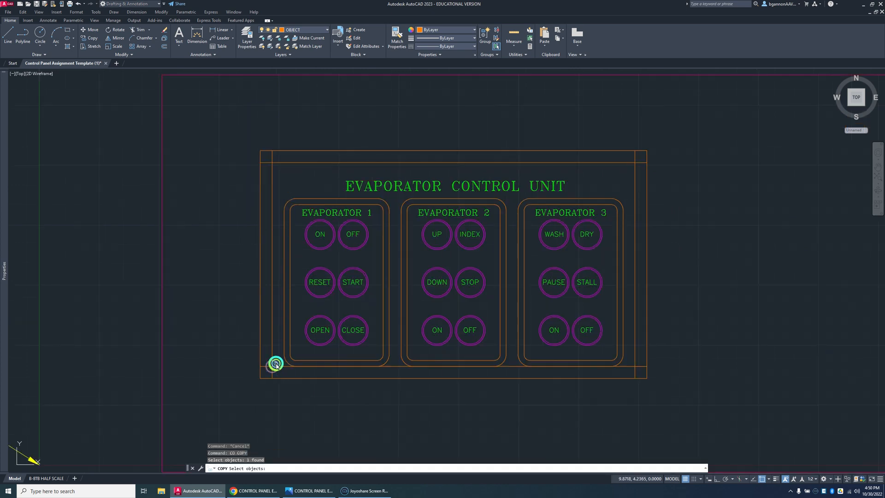
{"action": "key", "text": "Return"}
{"action": "left_click", "coordinate": [273, 367]}
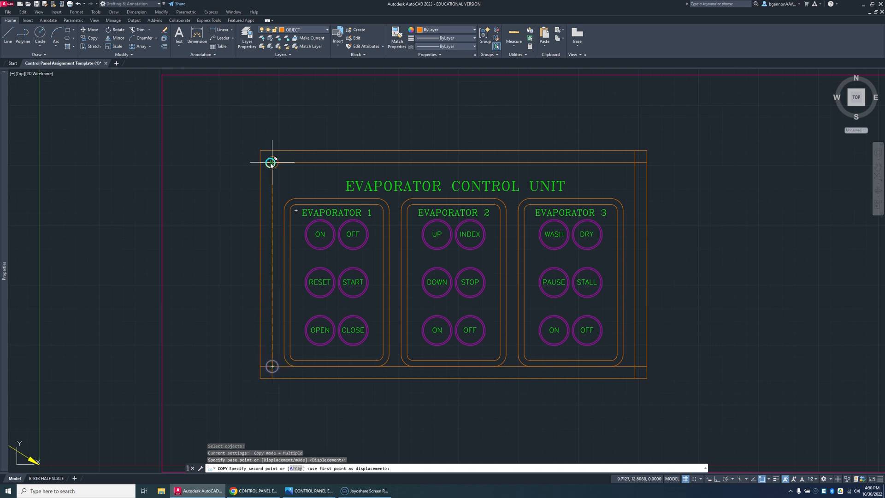
{"action": "left_click", "coordinate": [272, 162]}
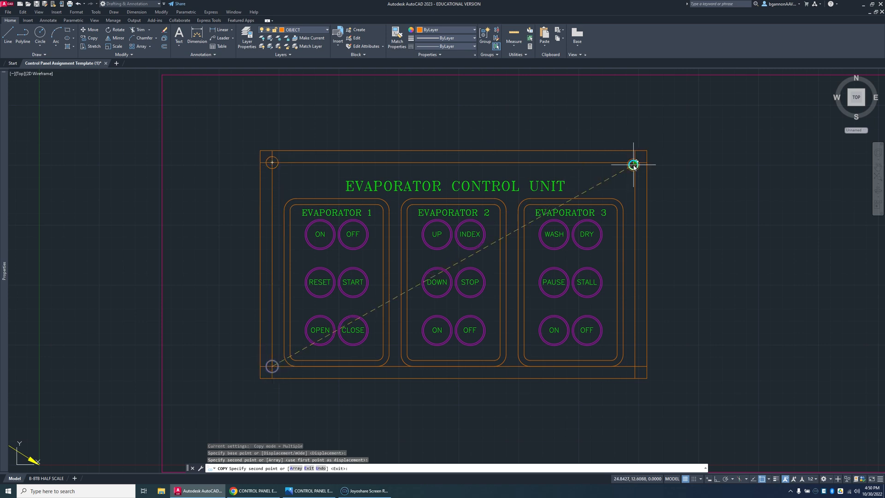
{"action": "left_click", "coordinate": [635, 162]}
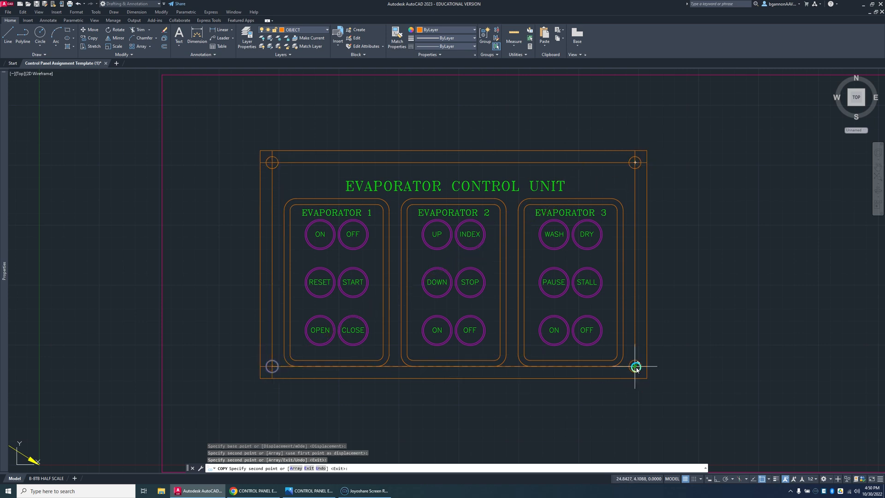
{"action": "left_click", "coordinate": [635, 367]}
{"action": "key", "text": "Escape"}
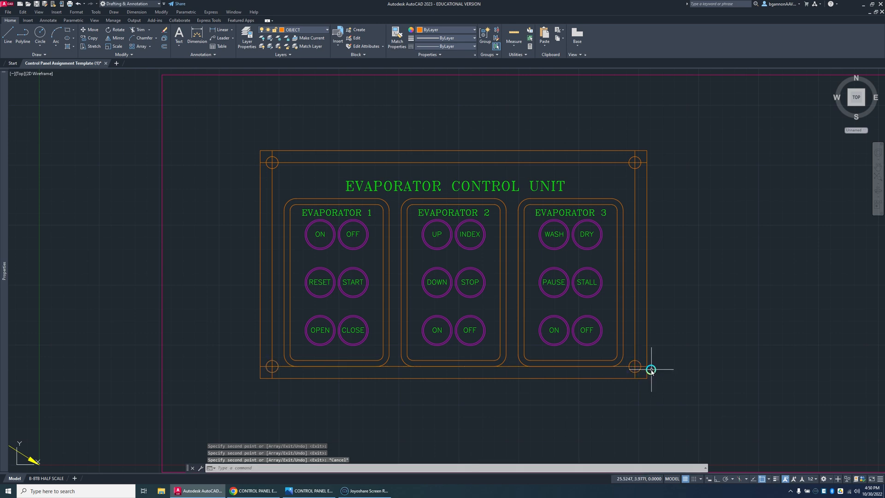
Step: Delete the four offset construction lines running through the corner holes
{"action": "left_click", "coordinate": [635, 337]}
{"action": "key", "text": "Delete"}
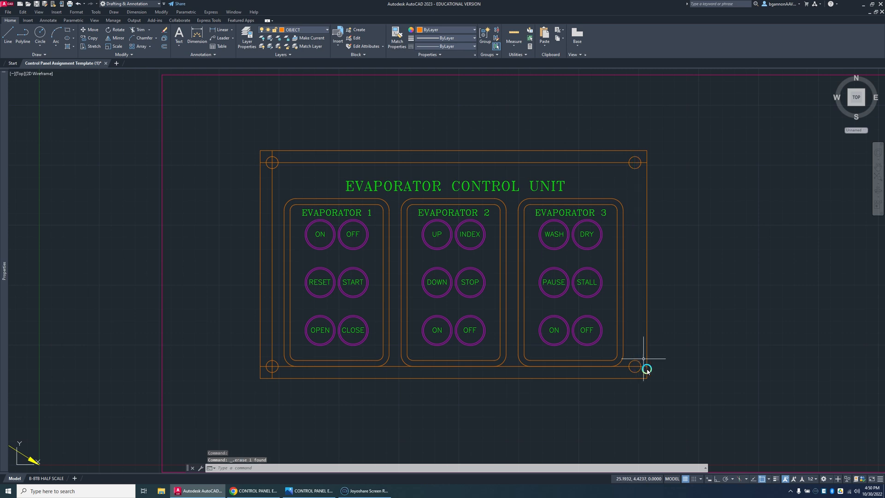
{"action": "left_click", "coordinate": [600, 162]}
{"action": "key", "text": "Delete"}
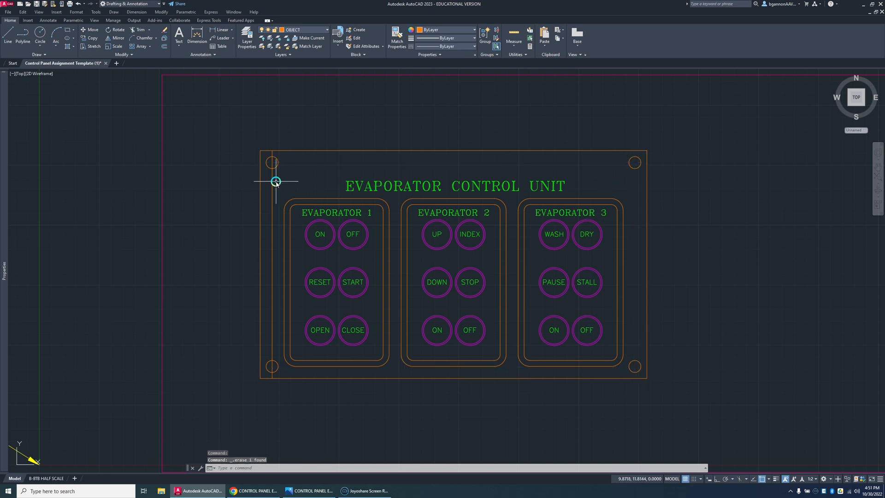
{"action": "left_click", "coordinate": [272, 182]}
{"action": "key", "text": "Delete"}
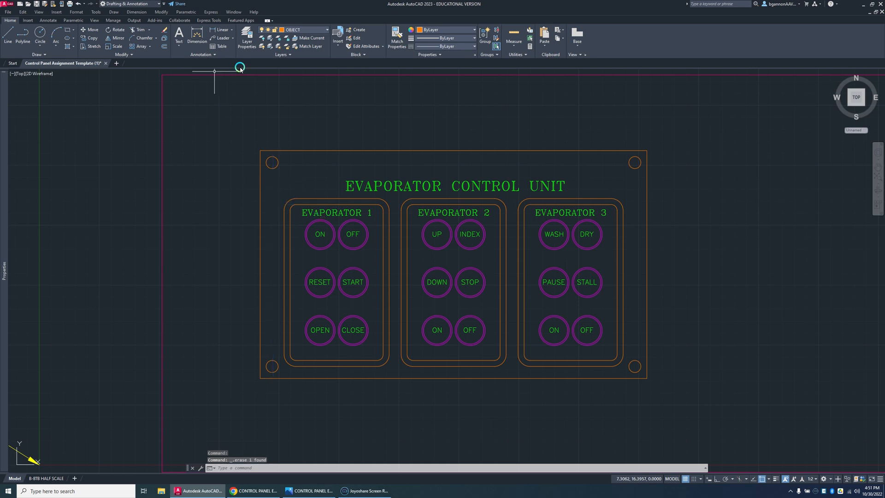
Step: Make CENTER the current layer and add center marks to the four corner holes of the panel
{"action": "left_click", "coordinate": [284, 29]}
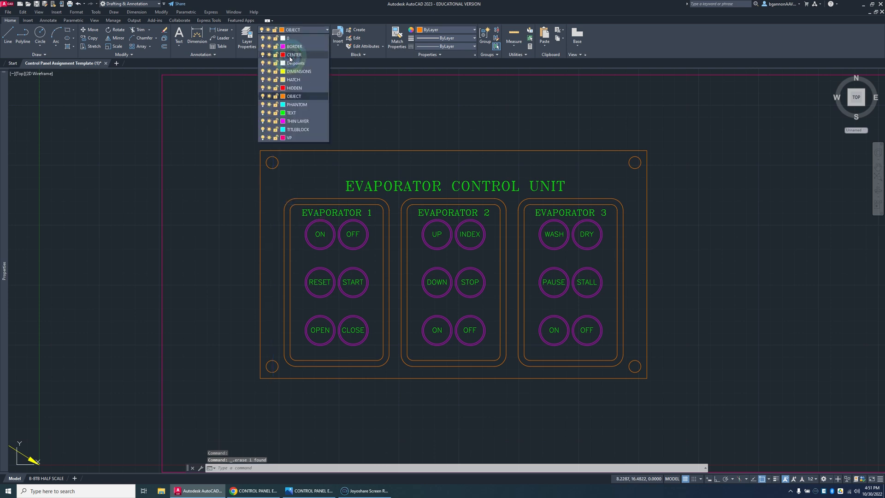
{"action": "left_click", "coordinate": [290, 48]}
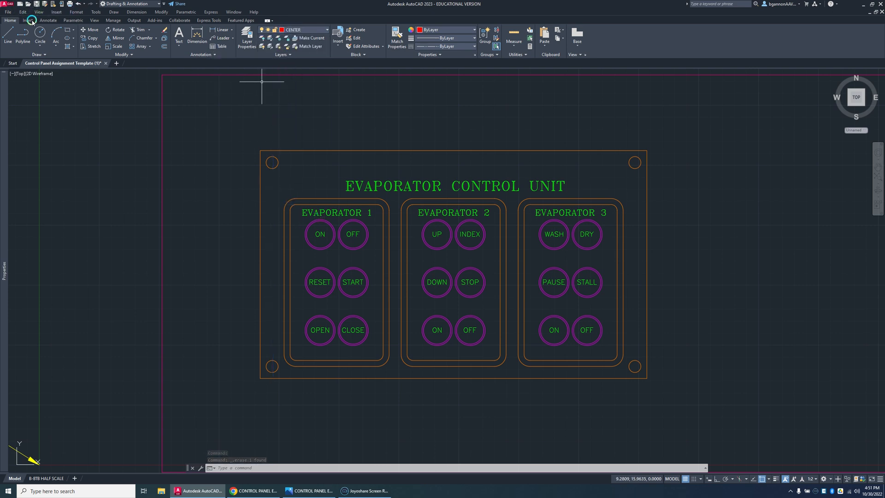
{"action": "left_click", "coordinate": [48, 21]}
{"action": "left_click", "coordinate": [248, 32]}
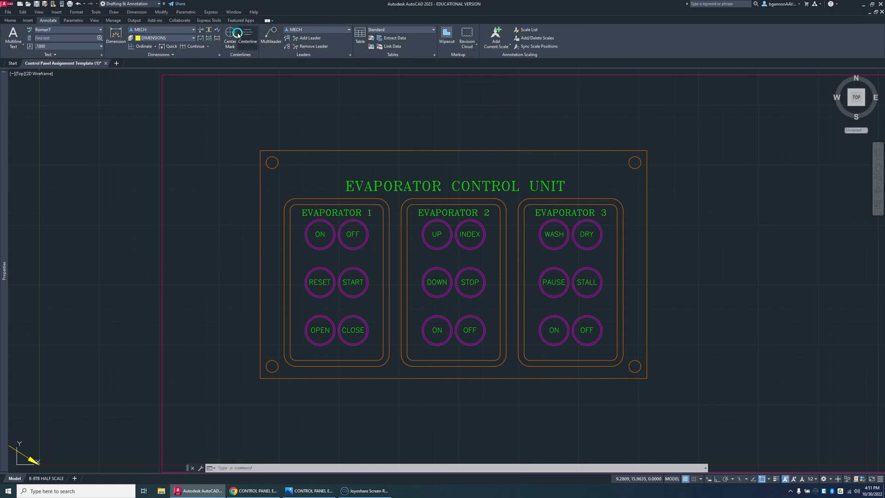
{"action": "left_click", "coordinate": [230, 33]}
{"action": "left_click", "coordinate": [266, 160]}
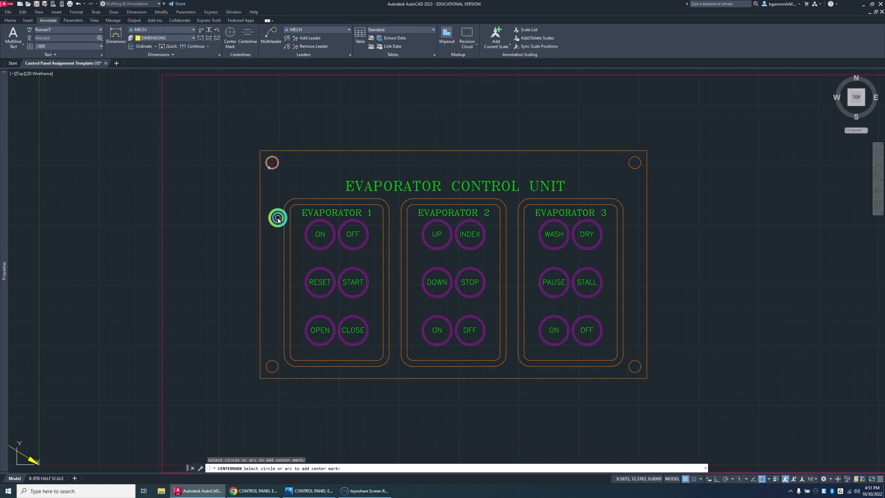
{"action": "left_click", "coordinate": [267, 364]}
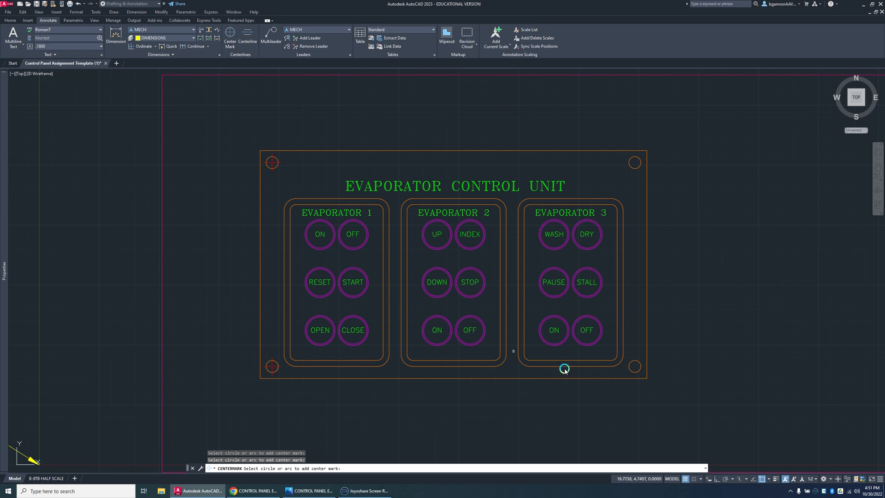
{"action": "left_click", "coordinate": [636, 371]}
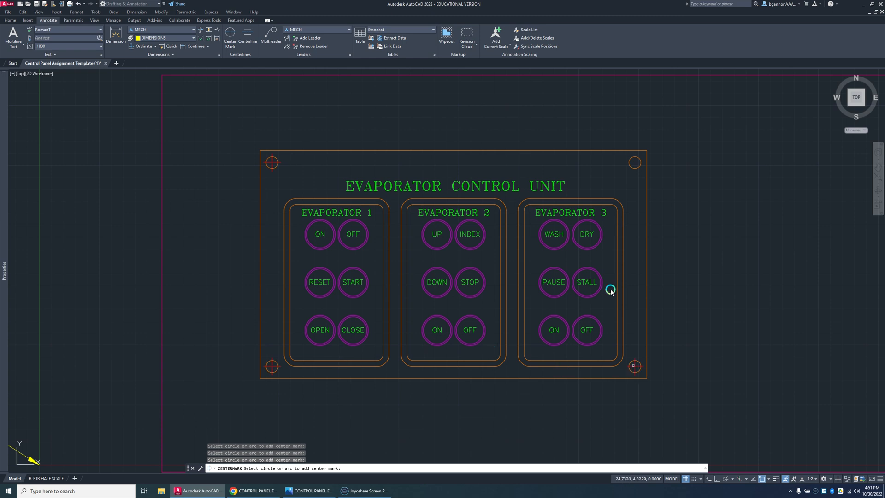
{"action": "left_click", "coordinate": [633, 167]}
{"action": "key", "text": "Escape"}
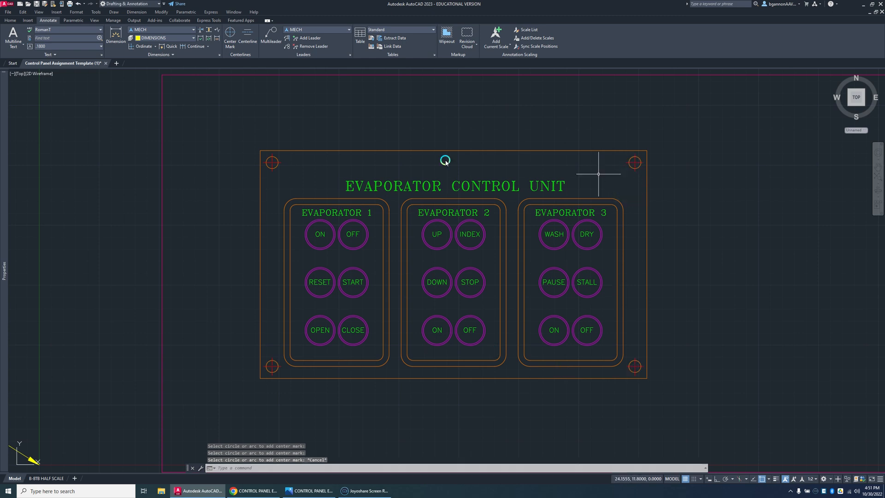
Step: Stretch the upper-left hole's center mark horizontally to the upper-right corner hole
{"action": "left_click", "coordinate": [278, 162]}
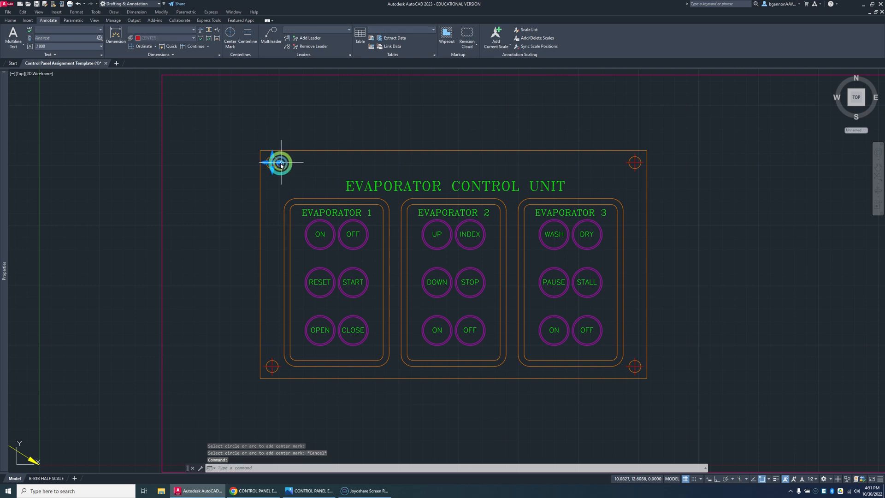
{"action": "left_click", "coordinate": [282, 163]}
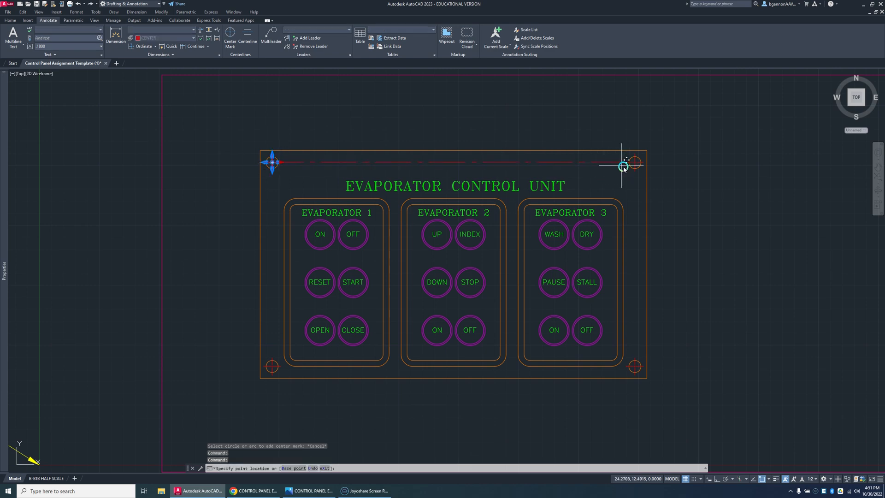
{"action": "scroll", "coordinate": [624, 168], "scroll_direction": "up", "scroll_amount": 6}
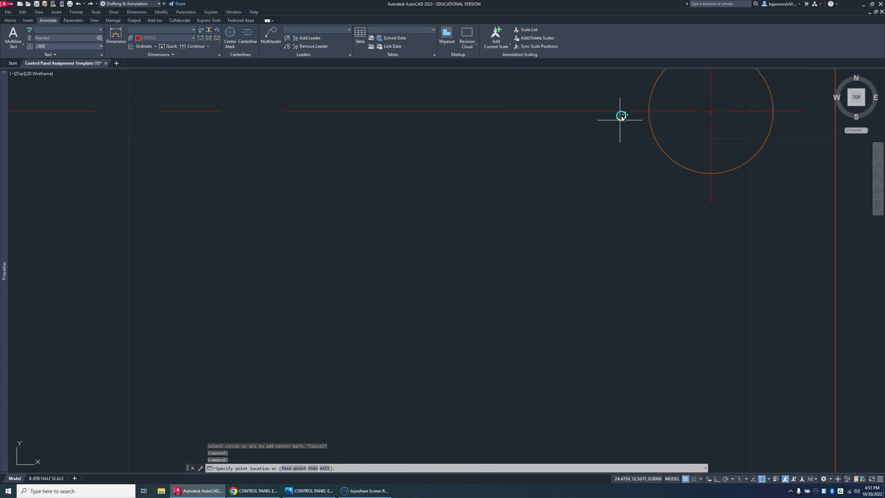
{"action": "key", "text": "Escape"}
{"action": "scroll", "coordinate": [648, 174], "scroll_direction": "down", "scroll_amount": 6}
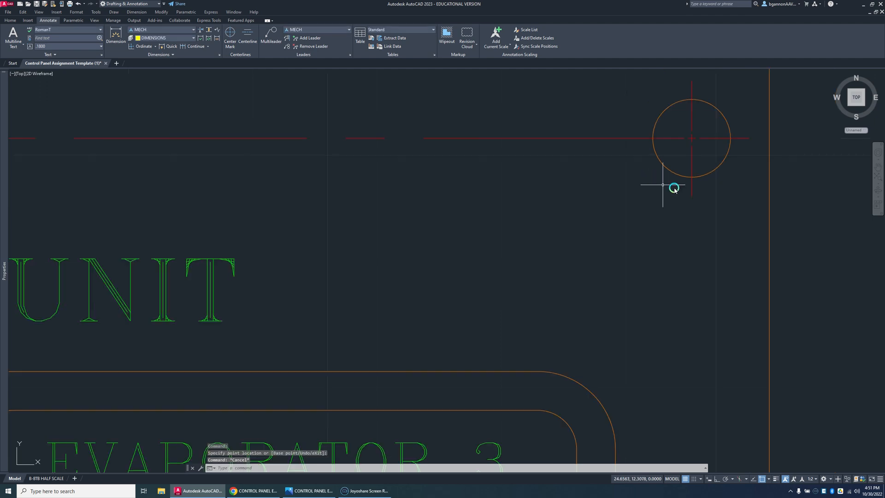
Step: Stretch the upper-right hole's center mark vertically down to the lower-right corner hole
{"action": "left_click", "coordinate": [678, 193]}
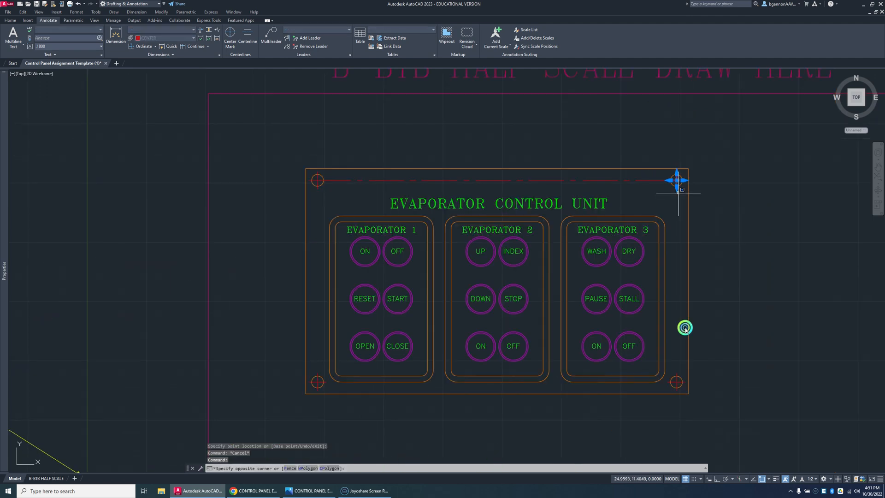
{"action": "left_click", "coordinate": [686, 346]}
{"action": "left_click", "coordinate": [678, 187]}
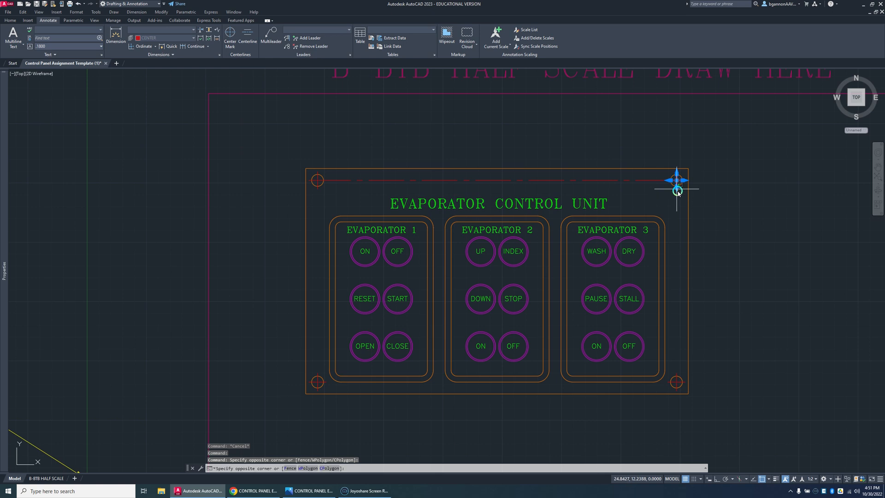
{"action": "left_click", "coordinate": [679, 202]}
{"action": "left_click", "coordinate": [677, 190]}
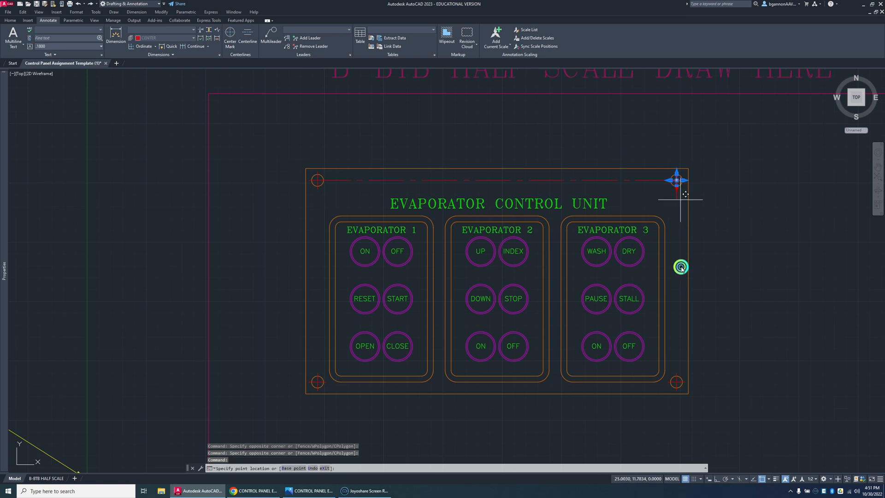
{"action": "scroll", "coordinate": [677, 372], "scroll_direction": "up", "scroll_amount": 2}
{"action": "key", "text": "Escape"}
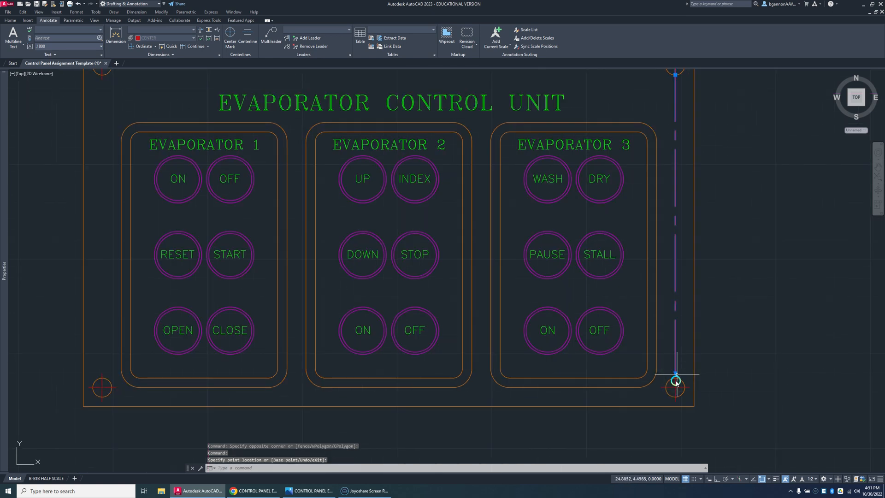
Step: Stretch the lower-right hole's center mark horizontally to the bottom edge of the EVAPORATOR 3 outline, where its rounded corner ends
{"action": "left_click", "coordinate": [662, 389]}
{"action": "left_click", "coordinate": [663, 388]}
{"action": "key", "text": "Escape"}
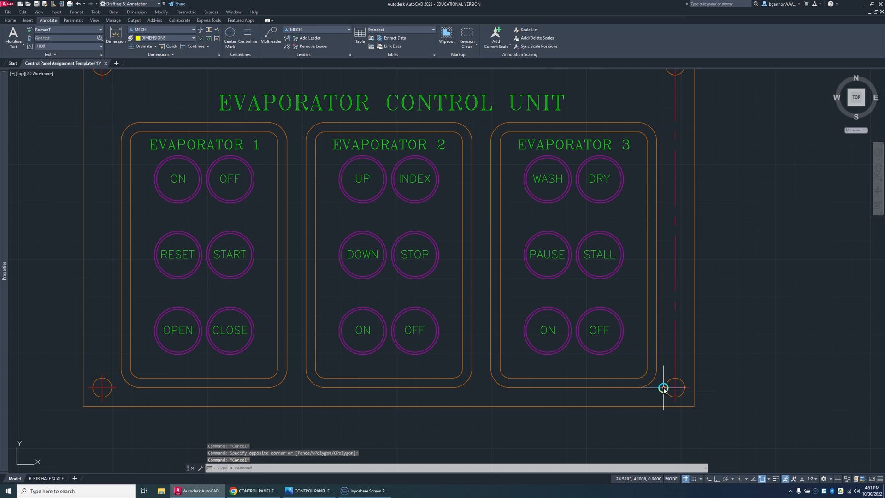
{"action": "left_click", "coordinate": [663, 389]}
{"action": "left_click", "coordinate": [662, 388]}
{"action": "scroll", "coordinate": [661, 388], "scroll_direction": "up", "scroll_amount": 3}
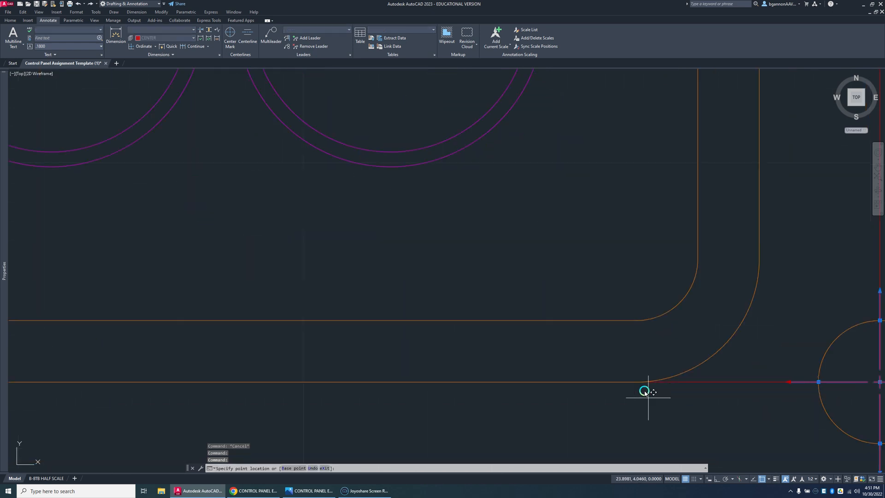
{"action": "scroll", "coordinate": [636, 401], "scroll_direction": "down", "scroll_amount": 5}
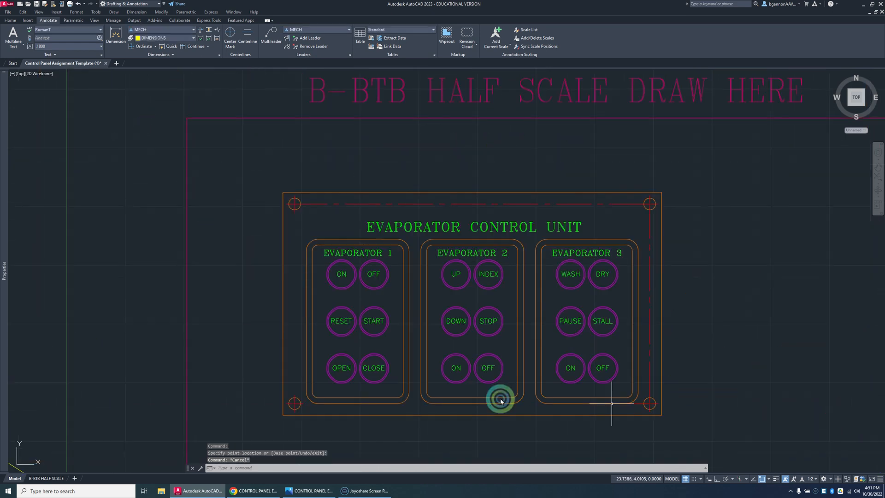
{"action": "key", "text": "Escape"}
Step: Stretch the lower-left hole's center mark horizontally to the bottom edge of the EVAPORATOR 1 outline, where its rounded corner ends
{"action": "scroll", "coordinate": [295, 406], "scroll_direction": "up", "scroll_amount": 5}
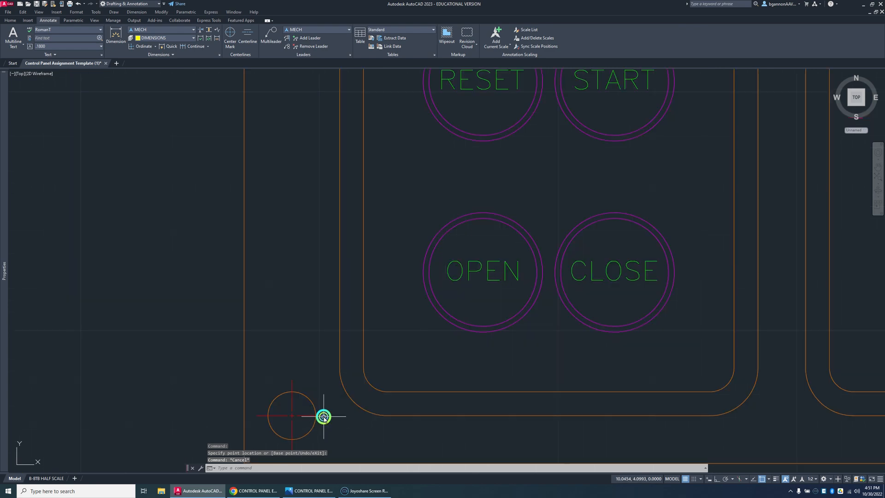
{"action": "left_click", "coordinate": [323, 415]}
{"action": "left_click", "coordinate": [349, 417]}
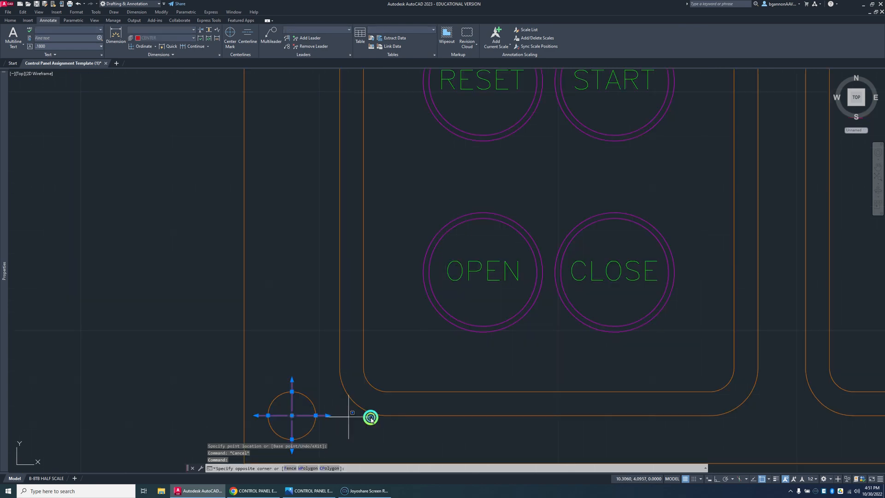
{"action": "key", "text": "Escape"}
{"action": "left_click", "coordinate": [327, 416]}
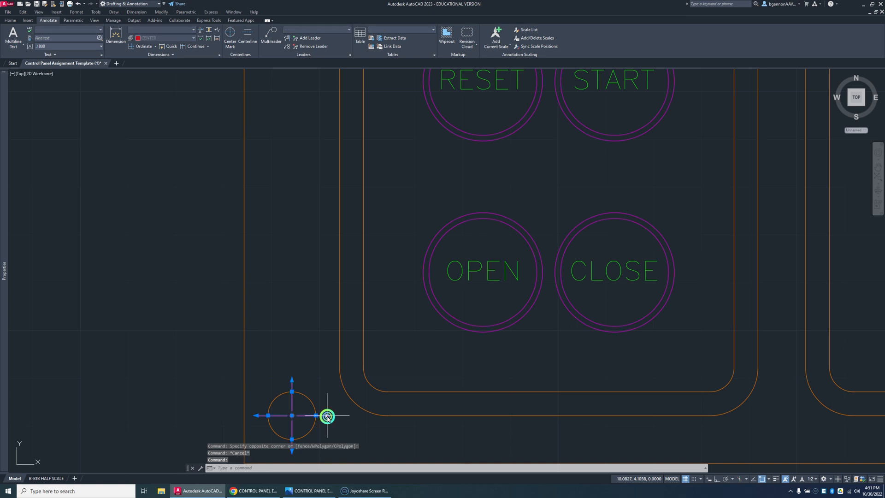
{"action": "left_click", "coordinate": [327, 416]}
{"action": "scroll", "coordinate": [369, 359], "scroll_direction": "down", "scroll_amount": 8}
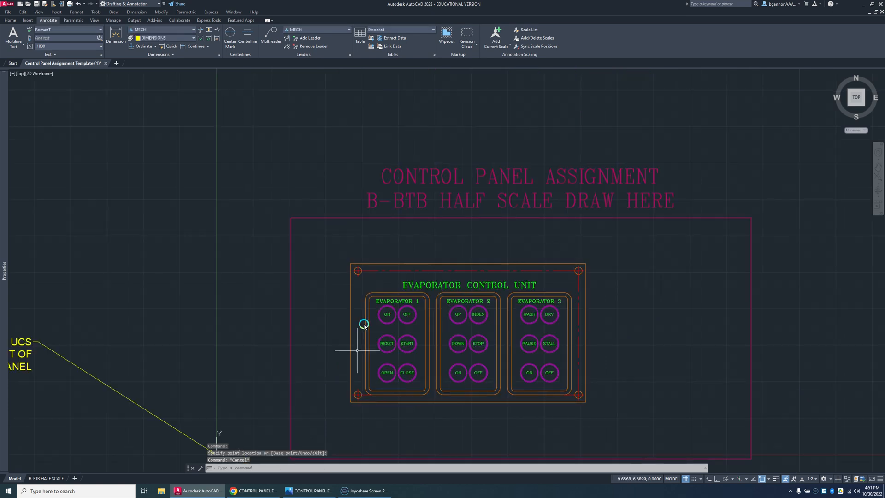
Step: Stretch the upper-left hole's center mark vertically down to the lower-left corner hole
{"action": "scroll", "coordinate": [344, 229], "scroll_direction": "up", "scroll_amount": 4}
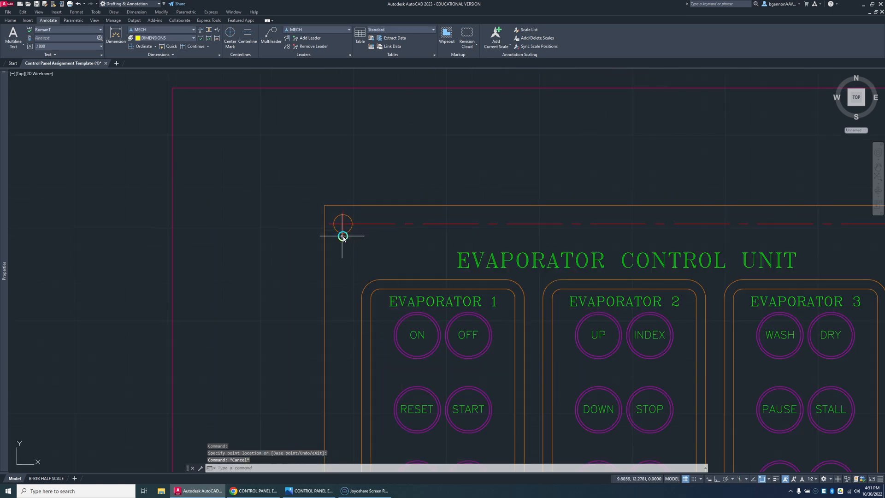
{"action": "left_click", "coordinate": [342, 235]}
{"action": "left_click", "coordinate": [343, 238]}
{"action": "scroll", "coordinate": [343, 238], "scroll_direction": "down", "scroll_amount": 6}
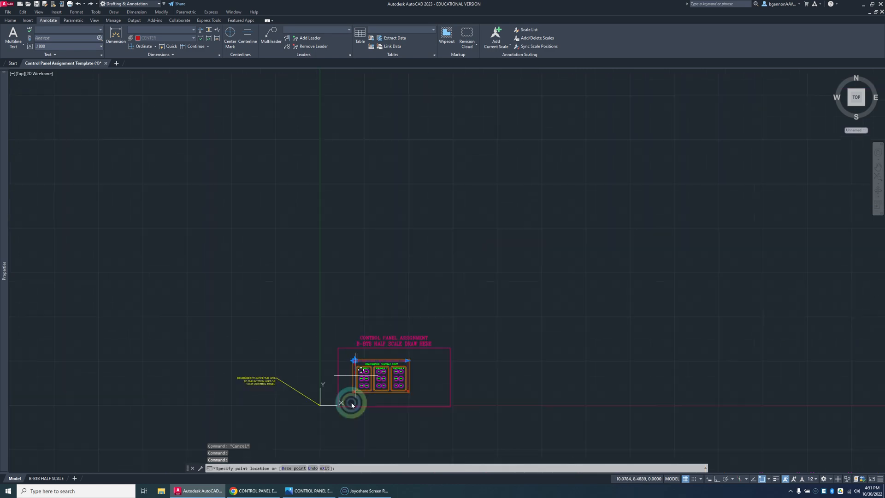
{"action": "scroll", "coordinate": [349, 411], "scroll_direction": "up", "scroll_amount": 5}
{"action": "scroll", "coordinate": [364, 325], "scroll_direction": "up", "scroll_amount": 4}
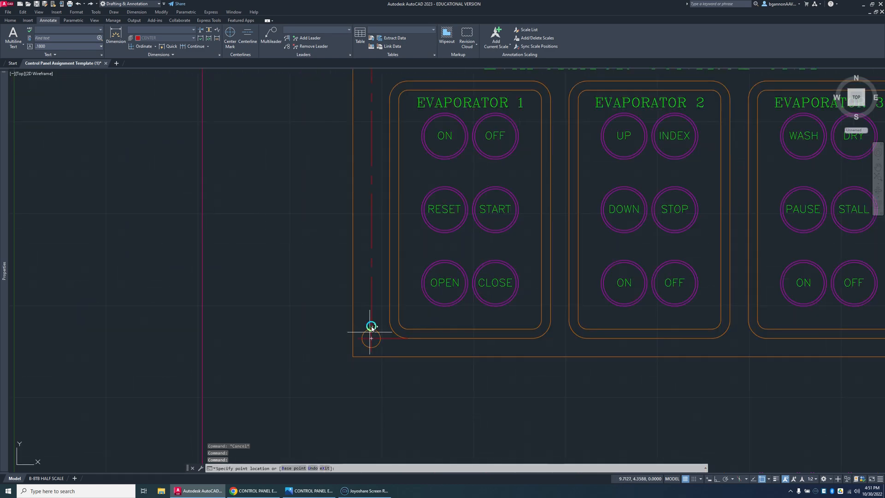
{"action": "key", "text": "Escape"}
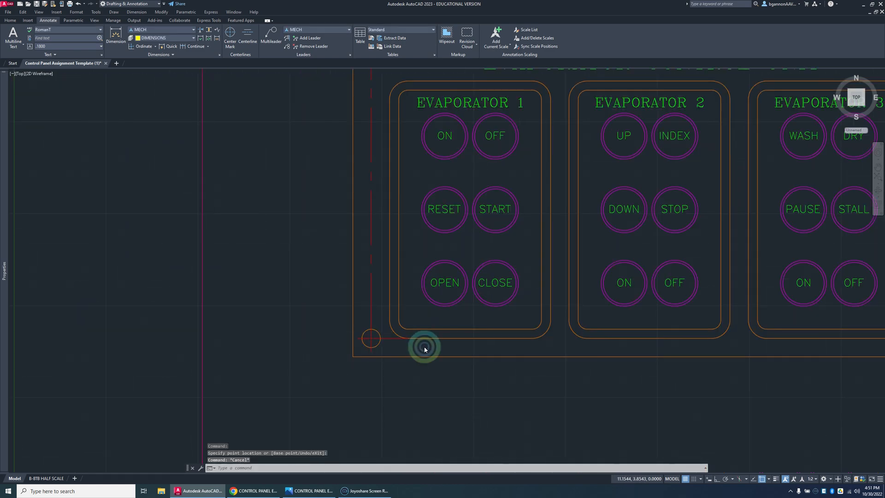
Step: Try to reposition the EVAPORATOR CONTROL UNIT title between the top centerline and the button panels with object snap on
{"action": "scroll", "coordinate": [423, 349], "scroll_direction": "down", "scroll_amount": 4}
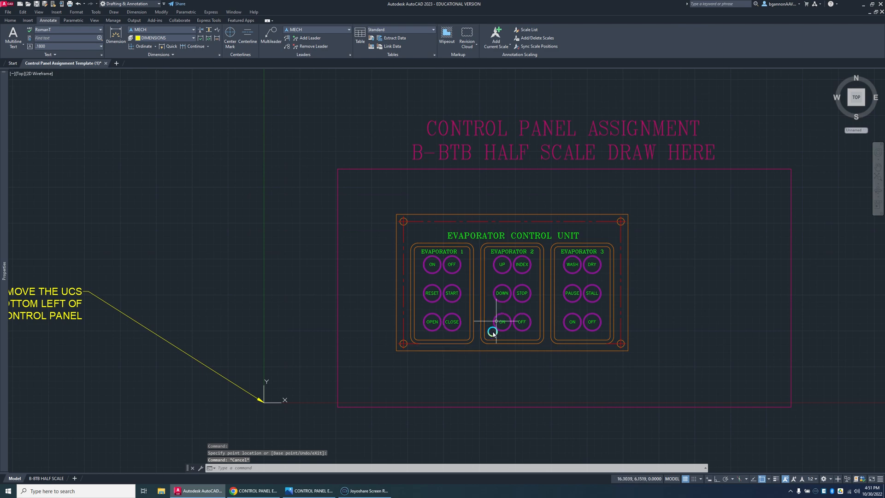
{"action": "left_click", "coordinate": [519, 239]}
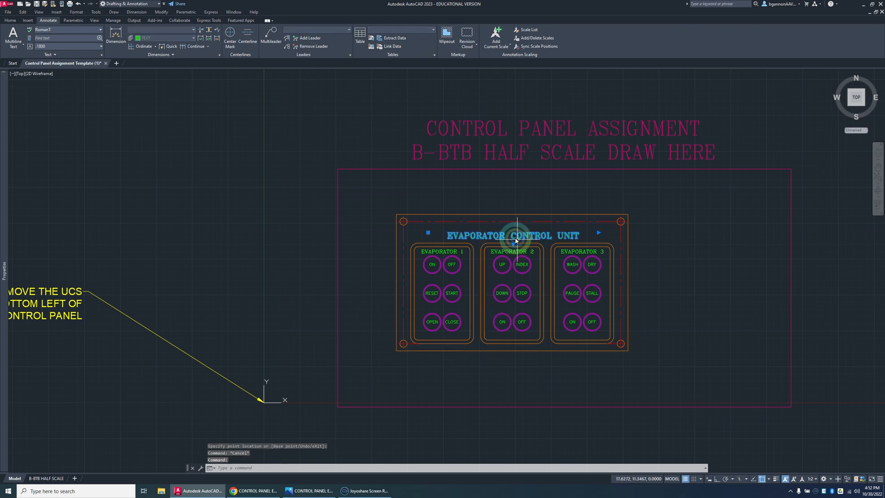
{"action": "scroll", "coordinate": [516, 239], "scroll_direction": "up", "scroll_amount": 2}
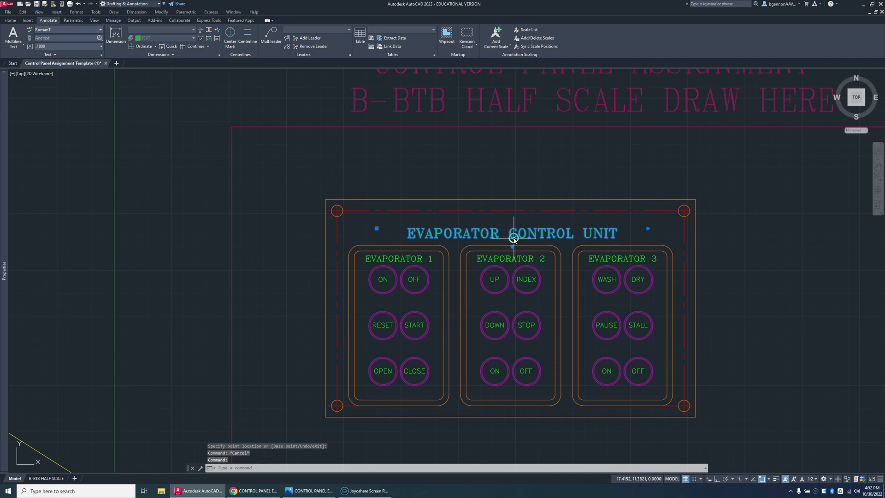
{"action": "type", "text": "m"}
{"action": "key", "text": "Return"}
{"action": "left_click", "coordinate": [510, 233]}
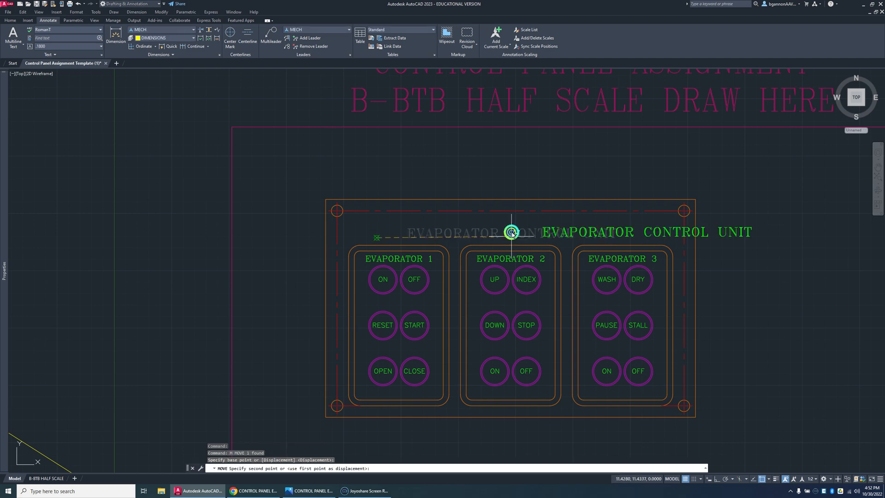
{"action": "left_click", "coordinate": [388, 239]}
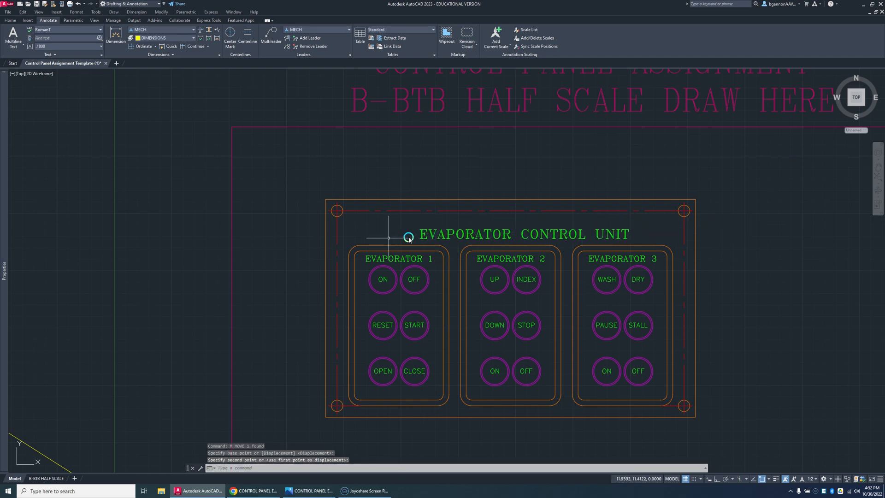
Step: Turn object snap off and move the EVAPORATOR CONTROL UNIT title slightly up between the top centerline and the button panels
{"action": "key", "text": "F3"}
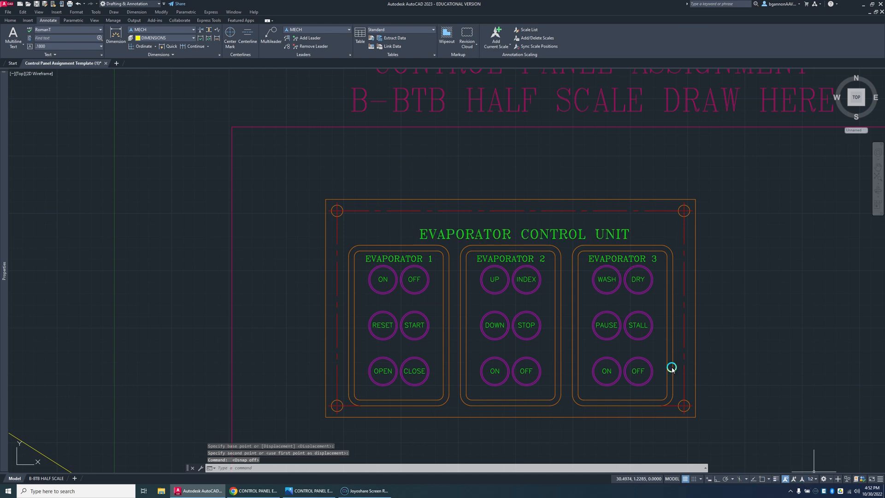
{"action": "type", "text": "m"}
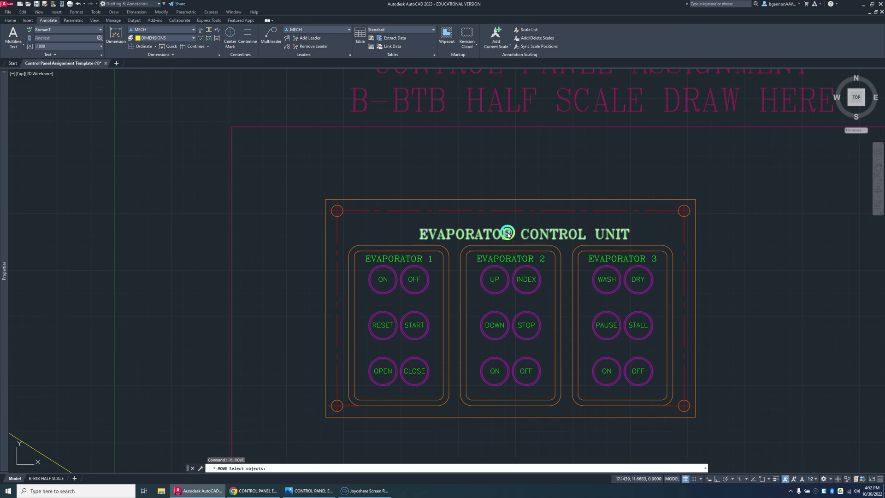
{"action": "key", "text": "Return"}
{"action": "left_click", "coordinate": [505, 236]}
{"action": "key", "text": "Return"}
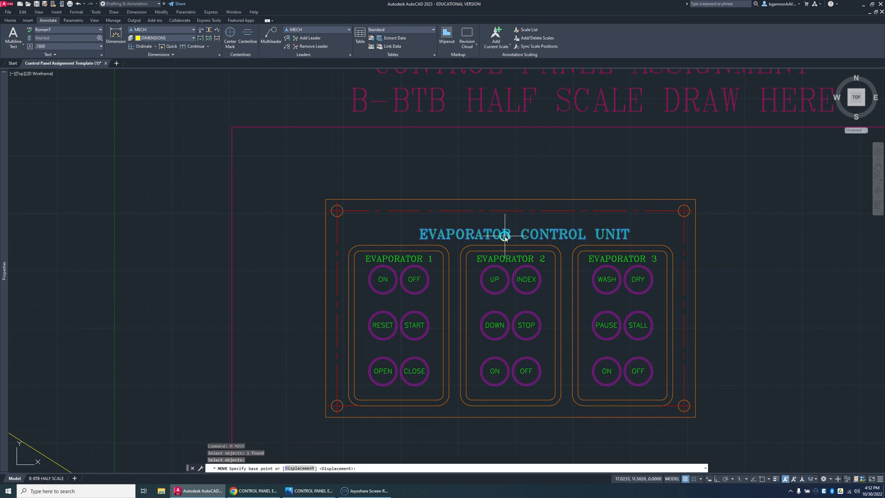
{"action": "left_click", "coordinate": [505, 237]}
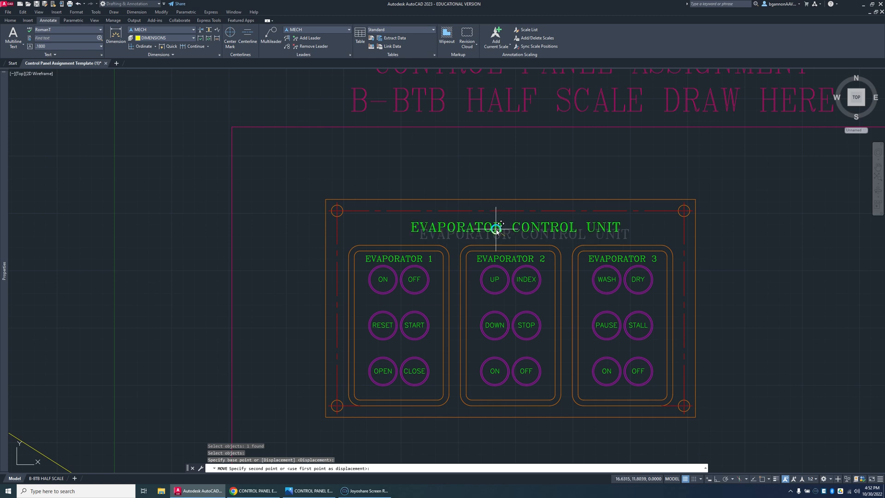
{"action": "left_click", "coordinate": [500, 229]}
{"action": "key", "text": "Escape"}
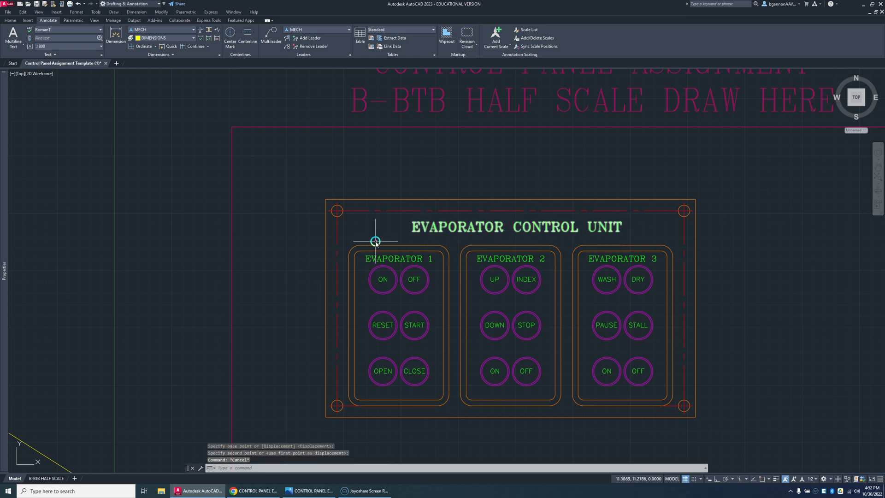
Step: Try to offset the control panel's left outer edge 8.7 inward as a vertical guide line for centering the title
{"action": "type", "text": "o"}
{"action": "key", "text": "Return"}
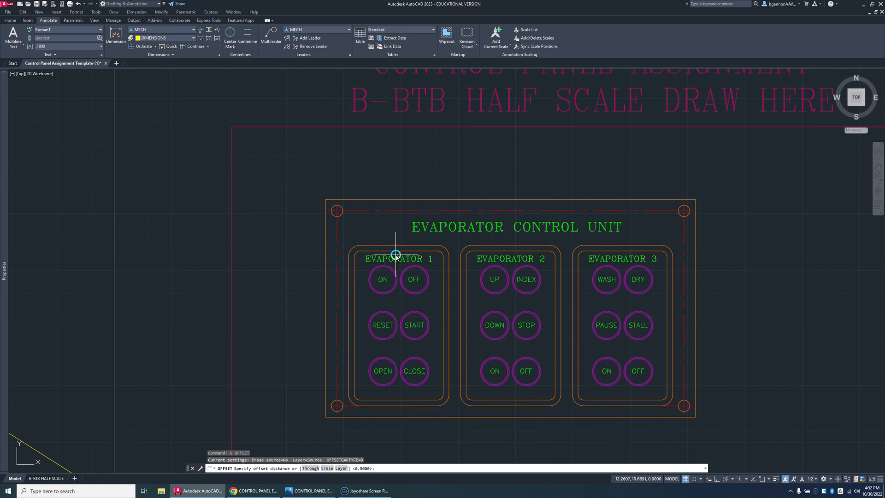
{"action": "type", "text": "8.7"}
{"action": "key", "text": "Return"}
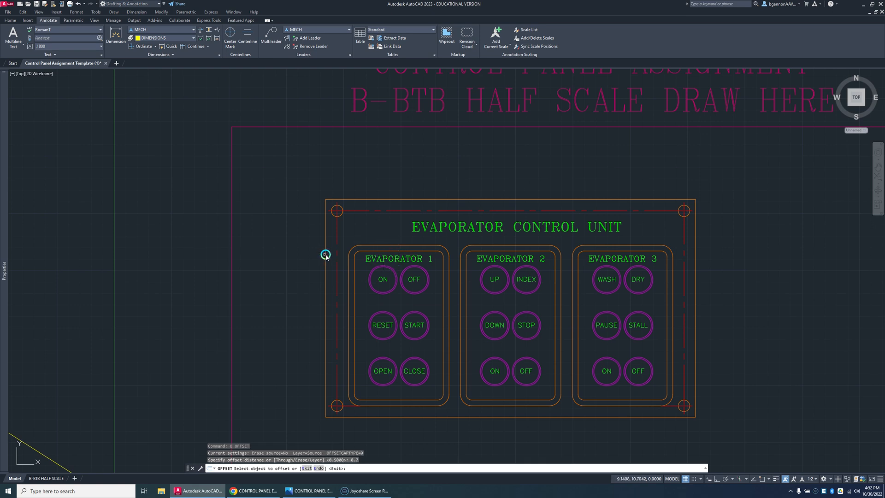
{"action": "left_click", "coordinate": [326, 256]}
{"action": "left_click", "coordinate": [407, 249]}
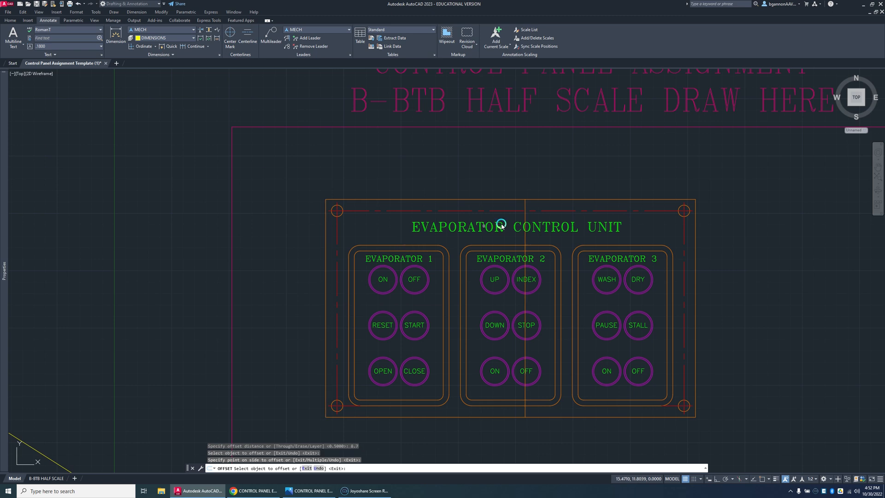
{"action": "left_click", "coordinate": [541, 222]}
{"action": "key", "text": "ctrl+z"}
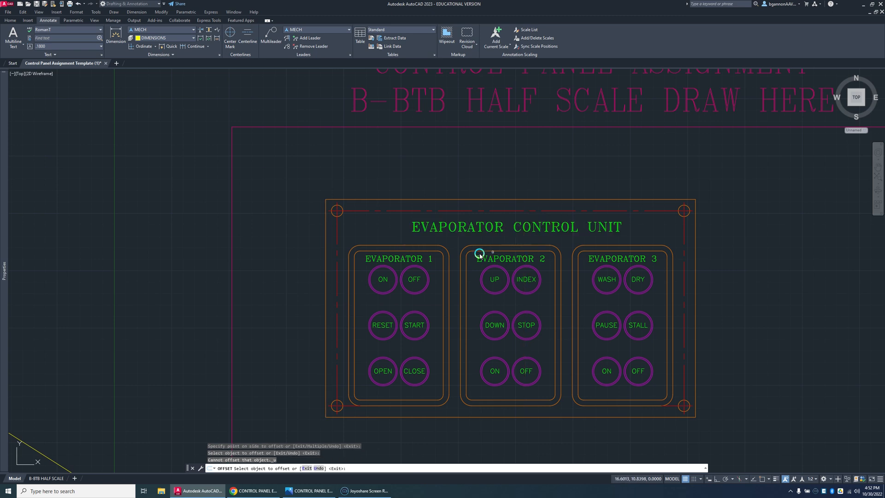
{"action": "key", "text": "Escape"}
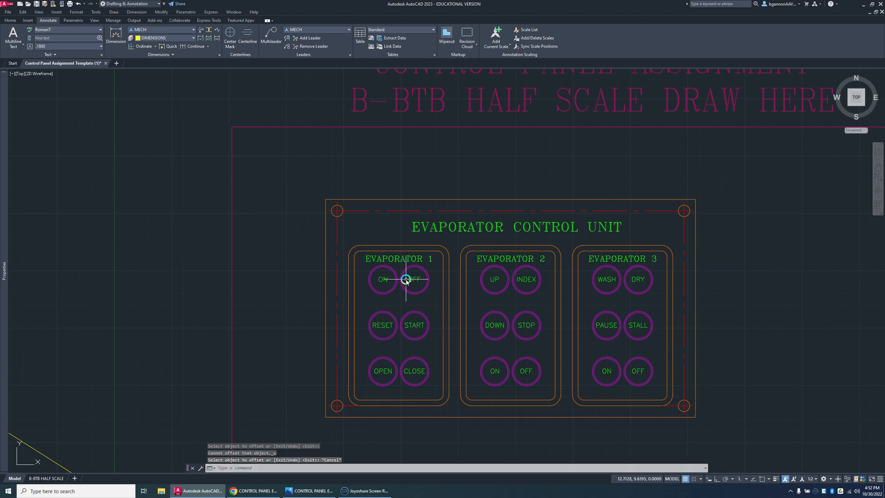
Step: Offset the control panel's left outer edge 8.07 inward to make a vertical guide line through the panel's middle
{"action": "type", "text": "o"}
{"action": "key", "text": "Return"}
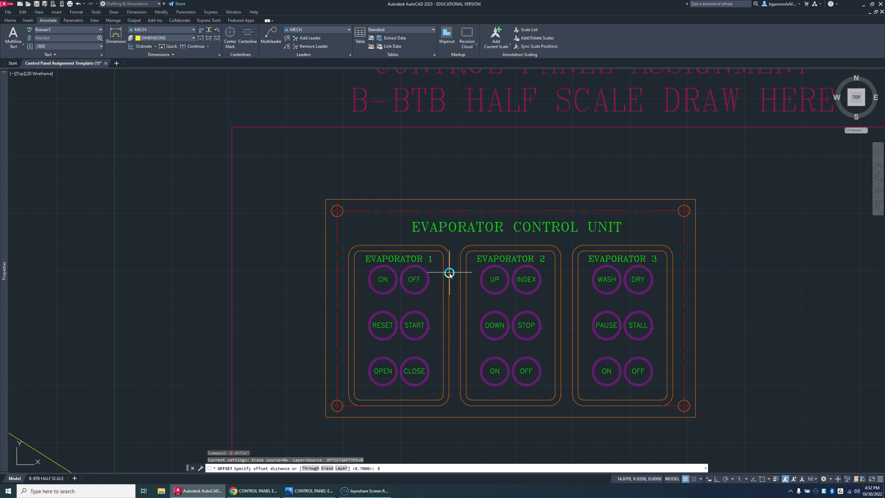
{"action": "key", "text": "Return"}
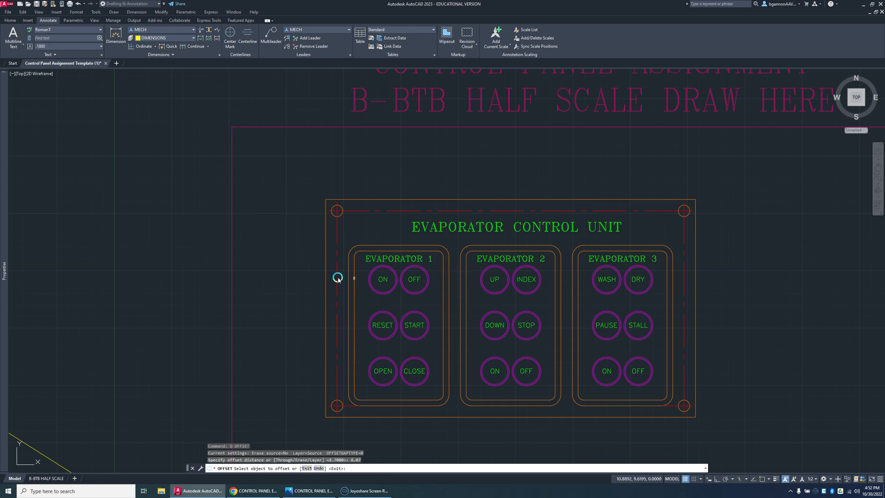
{"action": "left_click", "coordinate": [327, 278]}
{"action": "left_click", "coordinate": [457, 271]}
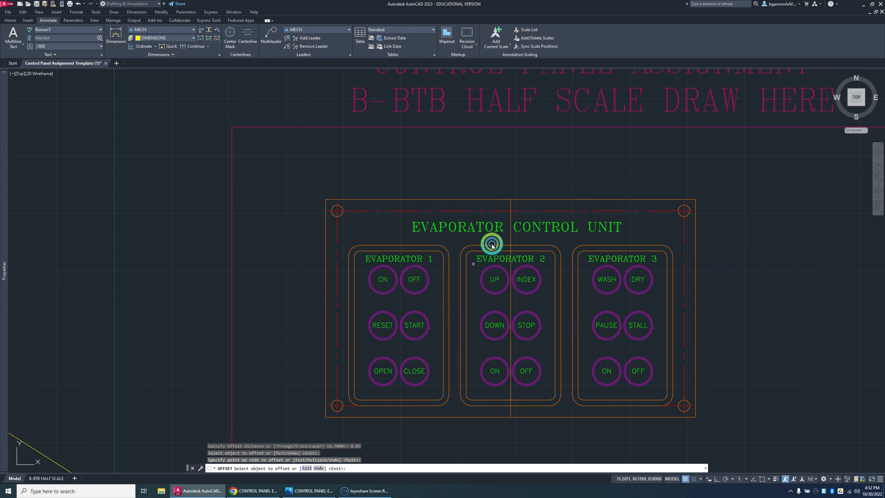
{"action": "key", "text": "Escape"}
Step: Move the EVAPORATOR CONTROL UNIT title slightly left so that it is centered on the vertical guide line
{"action": "left_click", "coordinate": [526, 227]}
{"action": "key", "text": "Escape"}
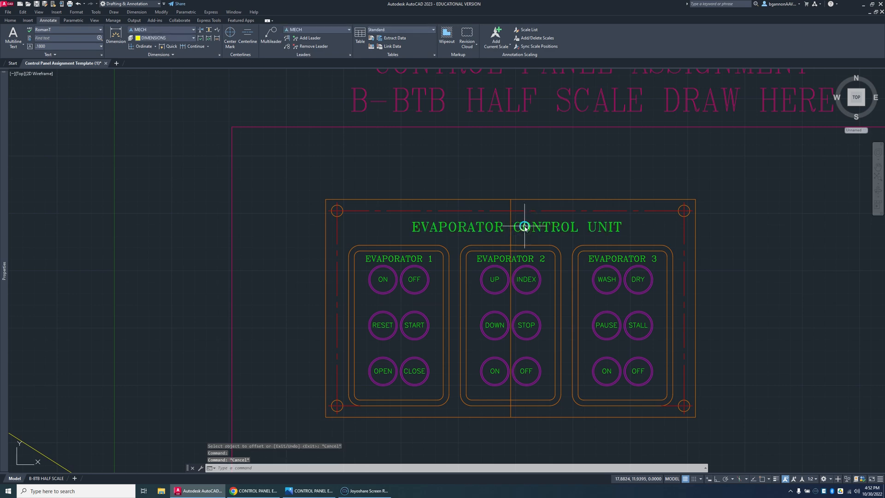
{"action": "left_click", "coordinate": [522, 230]}
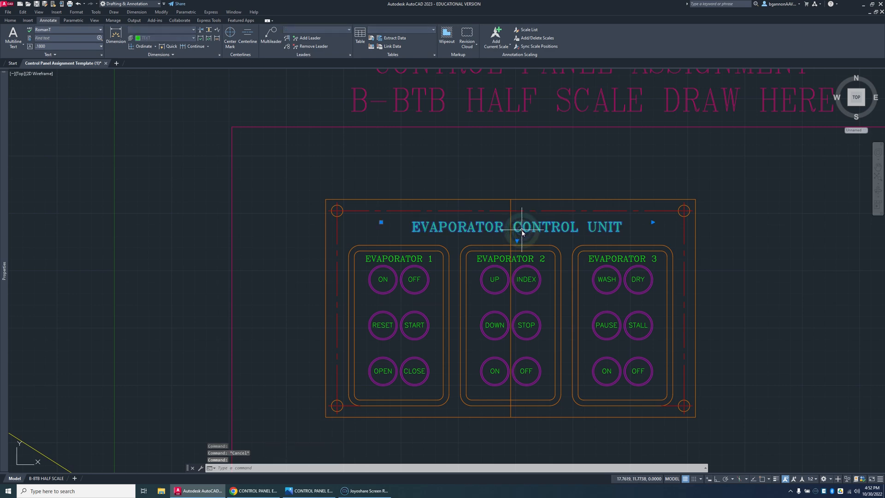
{"action": "type", "text": "m"}
{"action": "key", "text": "Return"}
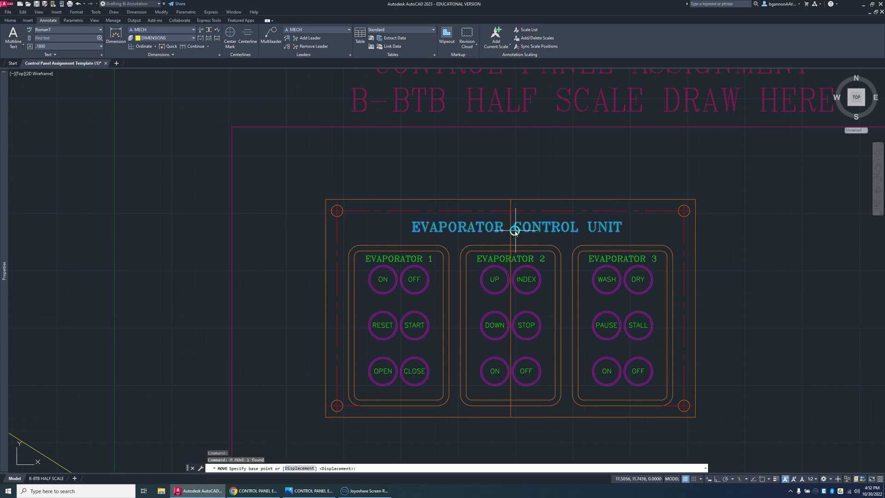
{"action": "left_click", "coordinate": [515, 231]}
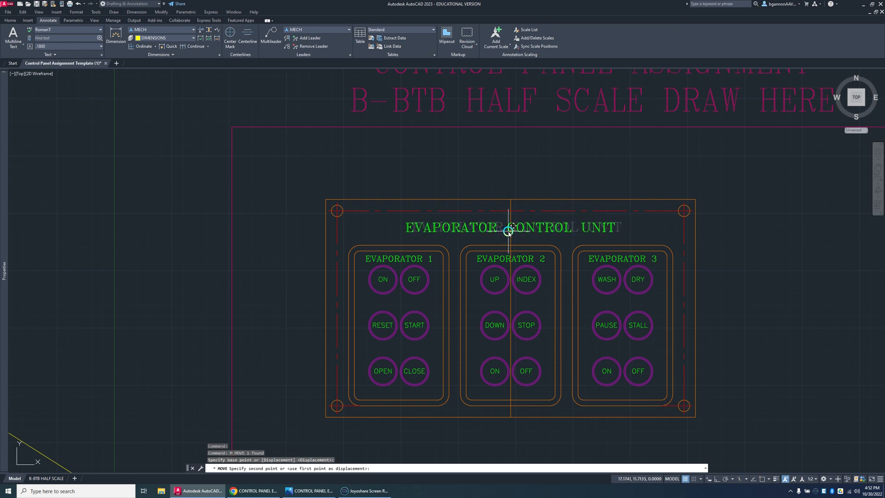
{"action": "key", "text": "Escape"}
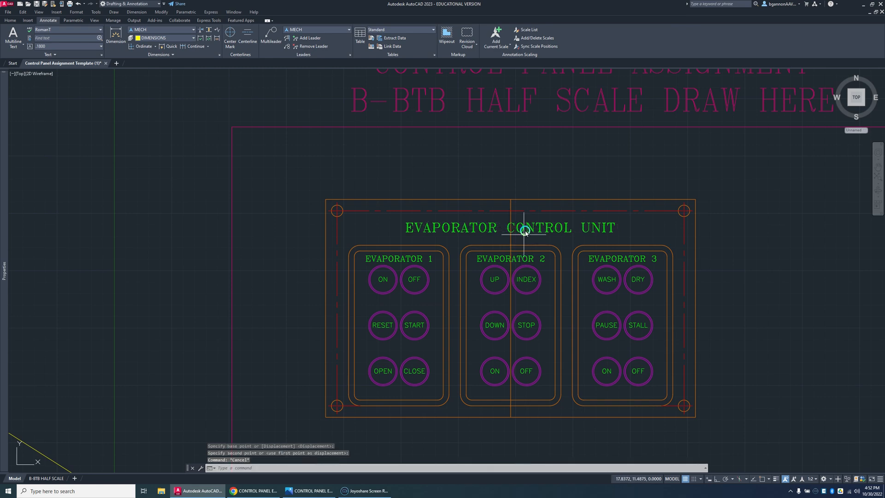
Step: Erase the vertical guide line in the middle of the control panel
{"action": "left_click", "coordinate": [512, 243]}
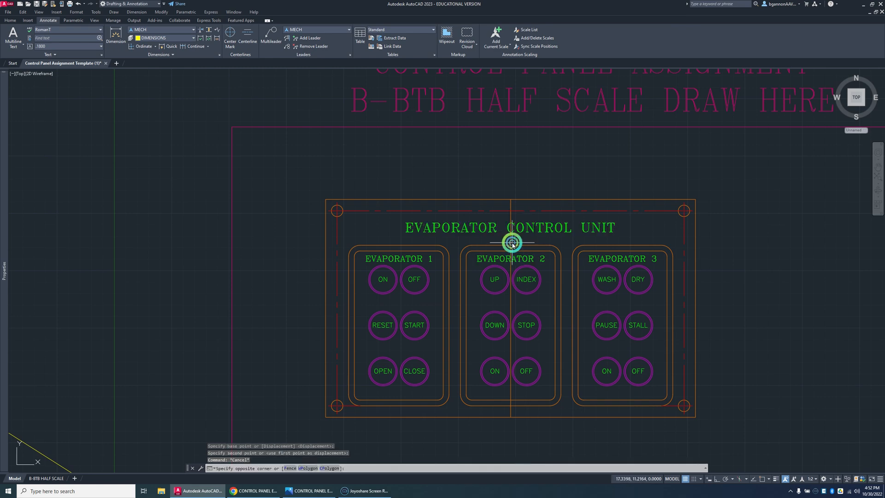
{"action": "left_click", "coordinate": [510, 242]}
{"action": "key", "text": "Delete"}
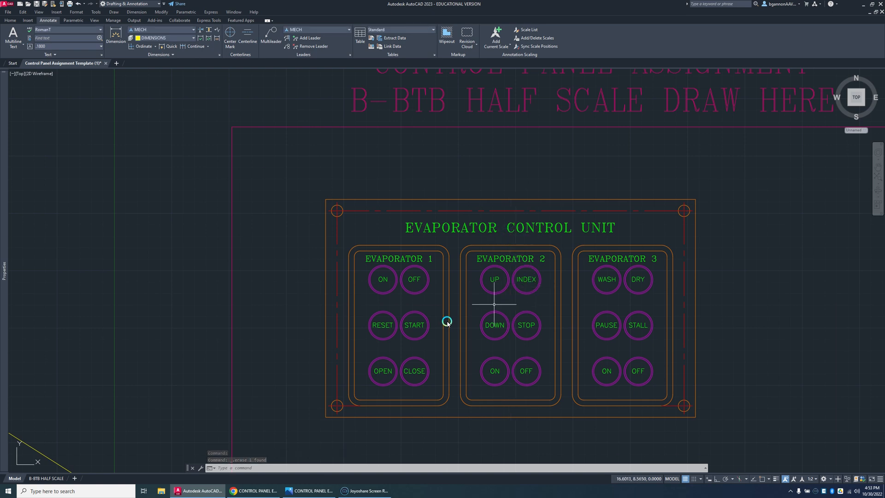
Step: Move the UCS origin to the lower-left corner of the control panel's outer outline, with object snap turned on
{"action": "scroll", "coordinate": [322, 392], "scroll_direction": "down", "scroll_amount": 6}
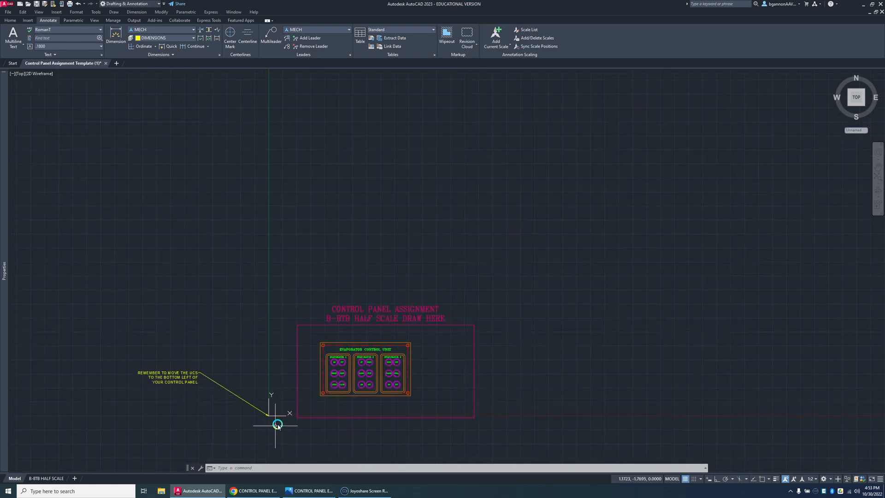
{"action": "scroll", "coordinate": [276, 418], "scroll_direction": "up", "scroll_amount": 4}
{"action": "left_click", "coordinate": [254, 404]}
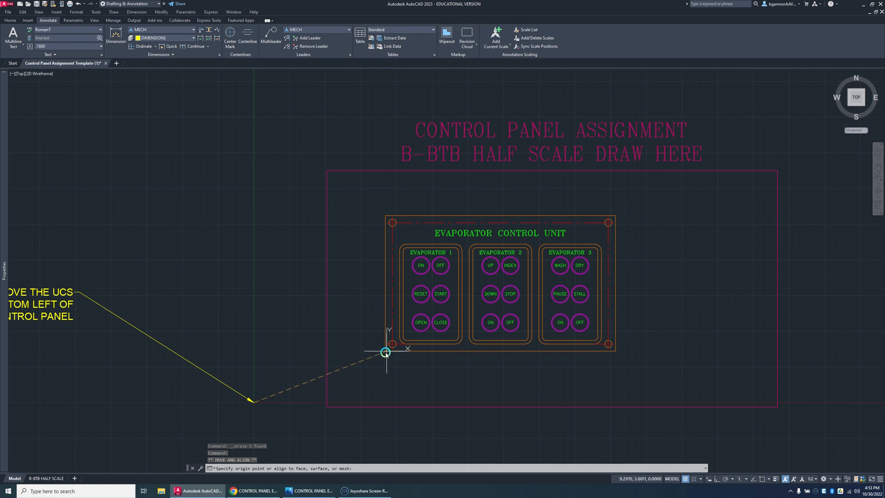
{"action": "scroll", "coordinate": [385, 354], "scroll_direction": "up", "scroll_amount": 3}
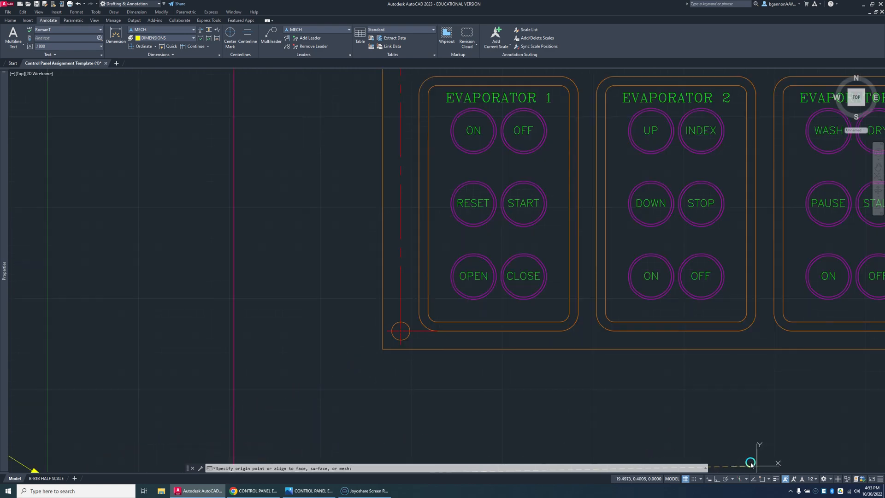
{"action": "left_click", "coordinate": [763, 479]}
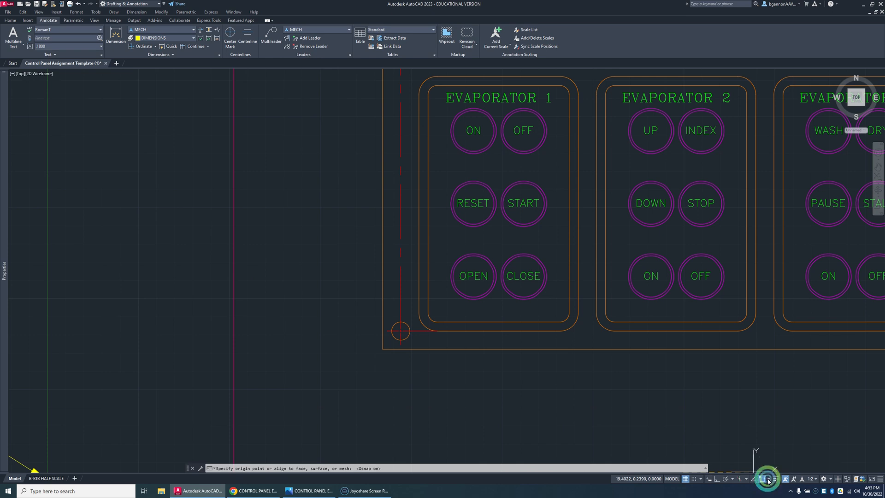
{"action": "left_click", "coordinate": [384, 347]}
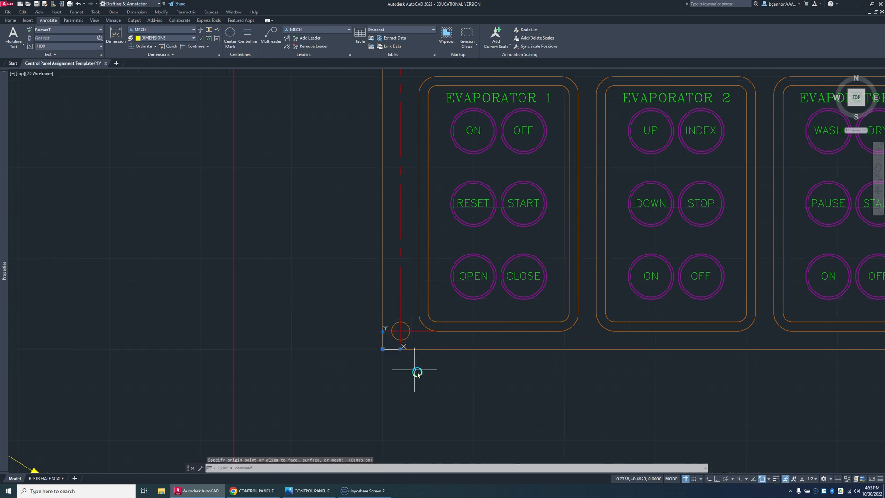
{"action": "key", "text": "Escape"}
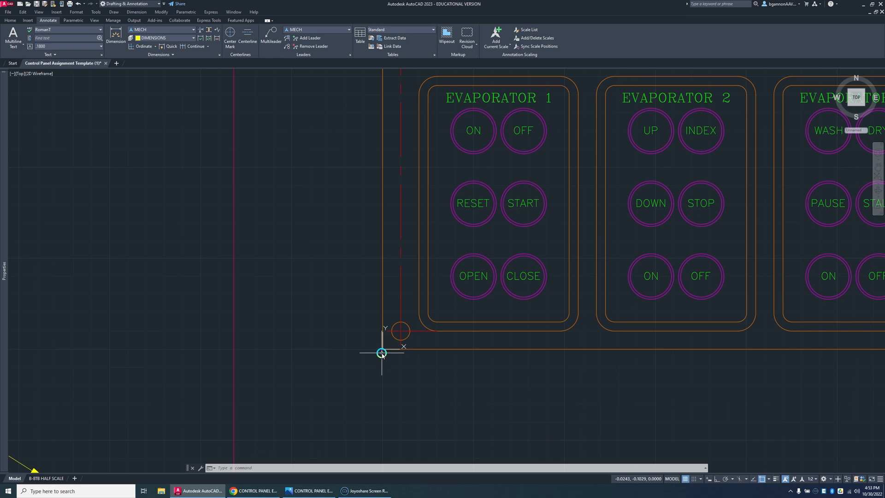
{"action": "key", "text": "Return"}
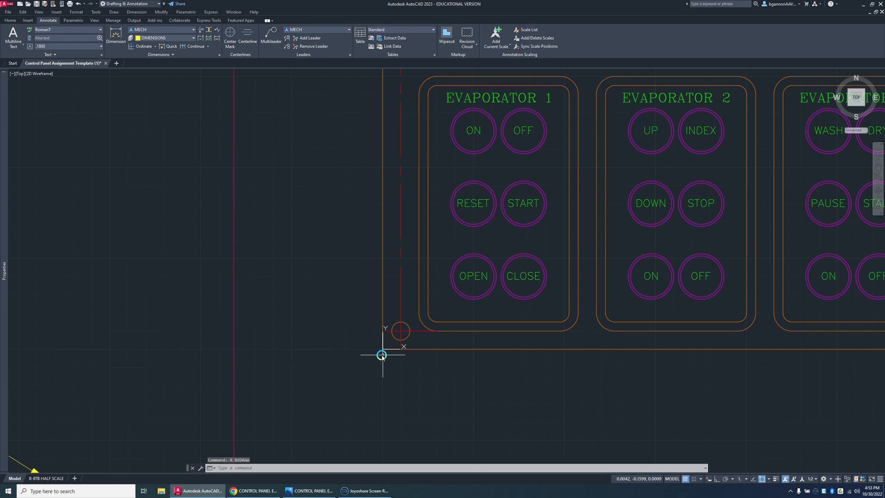
{"action": "key", "text": "Escape"}
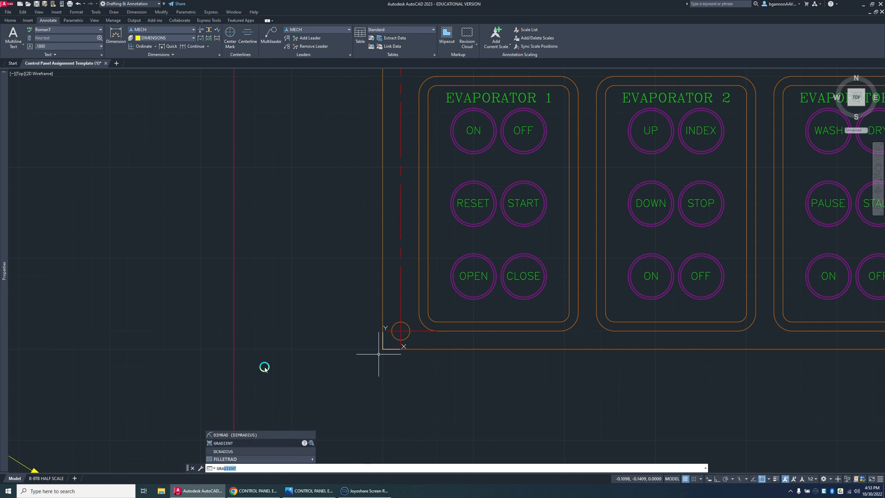
{"action": "key", "text": "Escape"}
Step: Fillet the lower-left corner of the control panel's outer outline with a radius of .25
{"action": "left_click", "coordinate": [9, 20]}
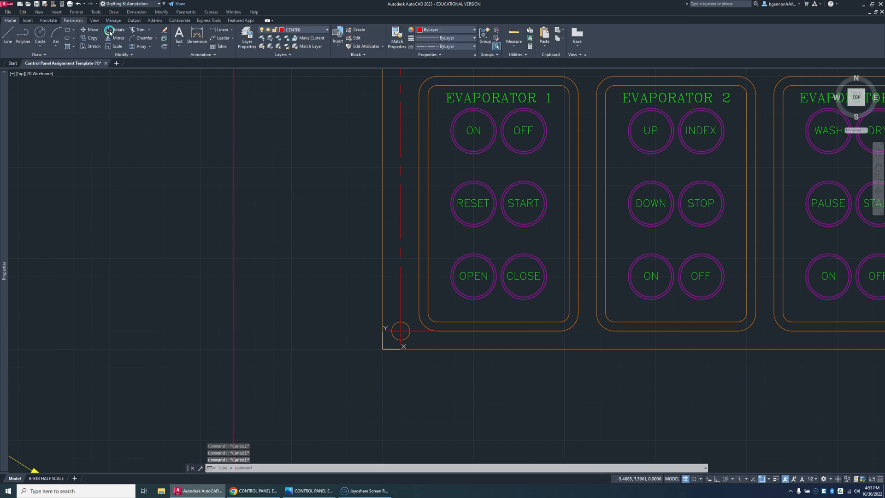
{"action": "left_click", "coordinate": [156, 38]}
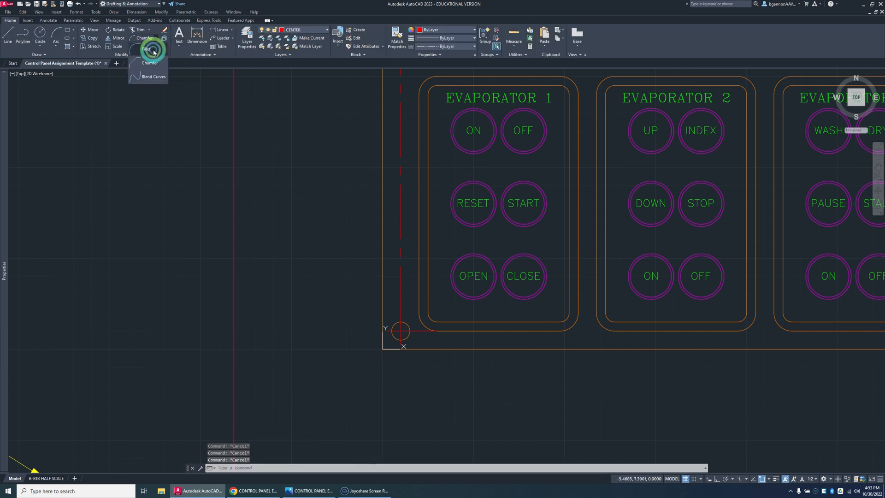
{"action": "left_click", "coordinate": [157, 54]}
{"action": "left_click", "coordinate": [387, 339]}
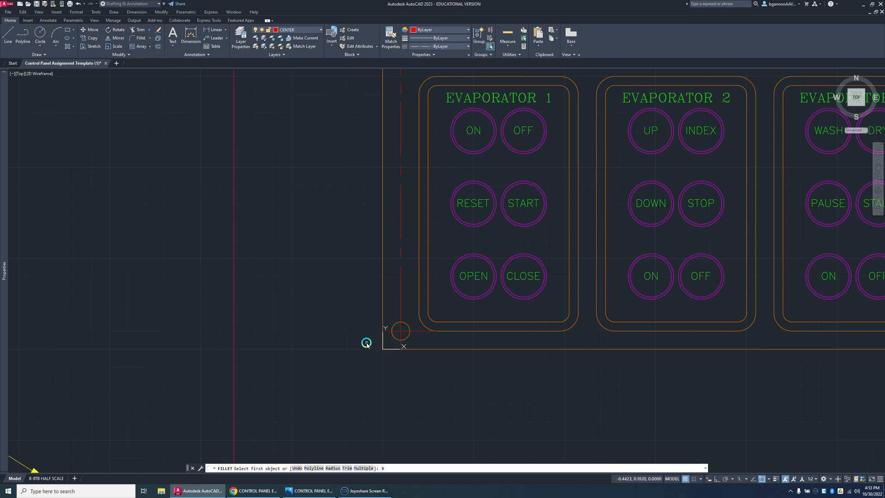
{"action": "key", "text": "Return"}
{"action": "type", "text": ".2"}
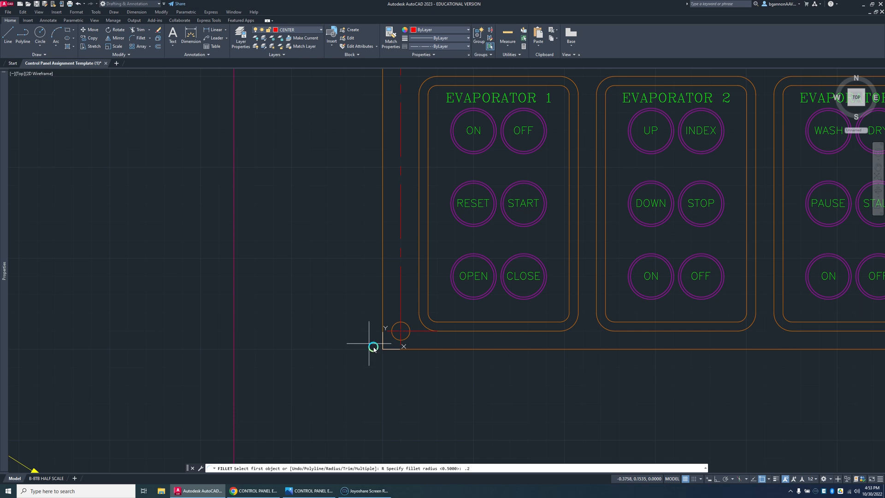
{"action": "type", "text": "5"}
{"action": "key", "text": "Return"}
{"action": "left_click", "coordinate": [382, 324]}
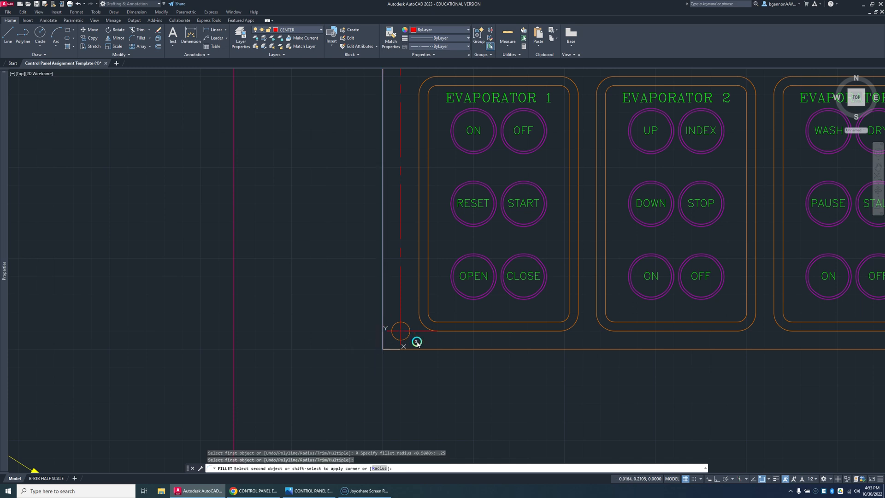
{"action": "left_click", "coordinate": [420, 349]}
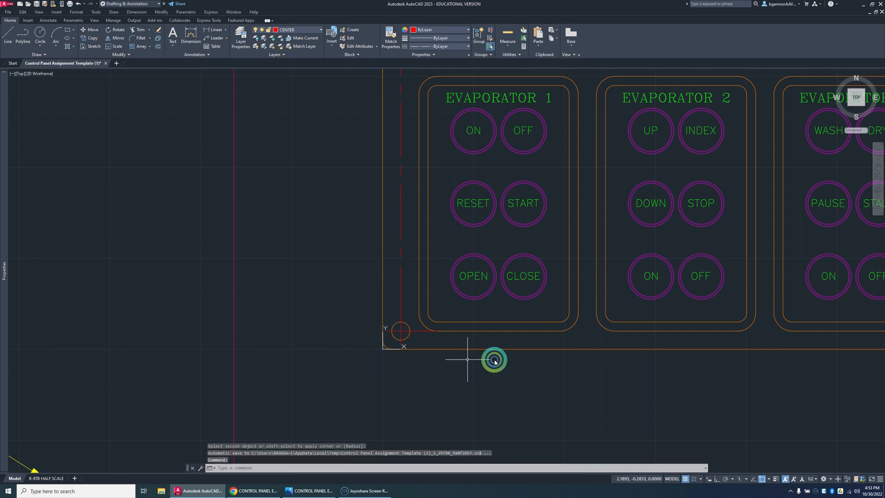
Step: Fillet the lower-right corner of the control panel's outer outline with a radius of .25
{"action": "scroll", "coordinate": [491, 359], "scroll_direction": "down", "scroll_amount": 5}
{"action": "scroll", "coordinate": [653, 371], "scroll_direction": "up", "scroll_amount": 6}
{"action": "key", "text": "Return"}
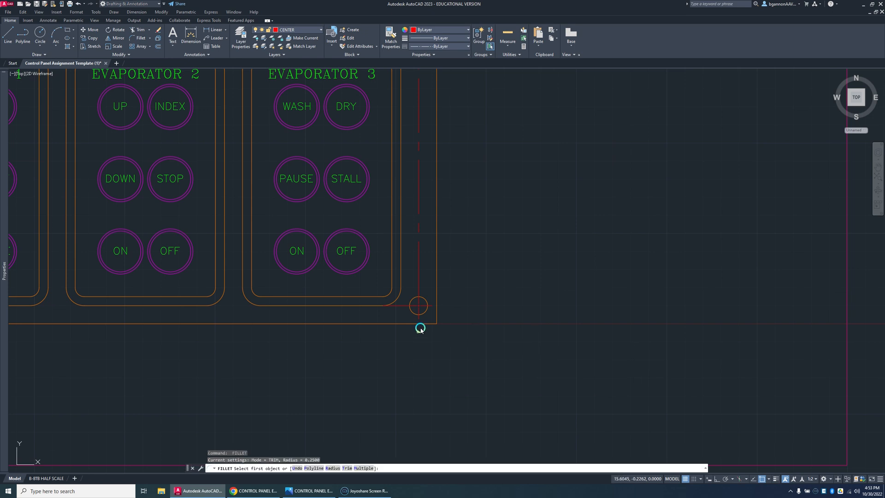
{"action": "left_click", "coordinate": [423, 325]}
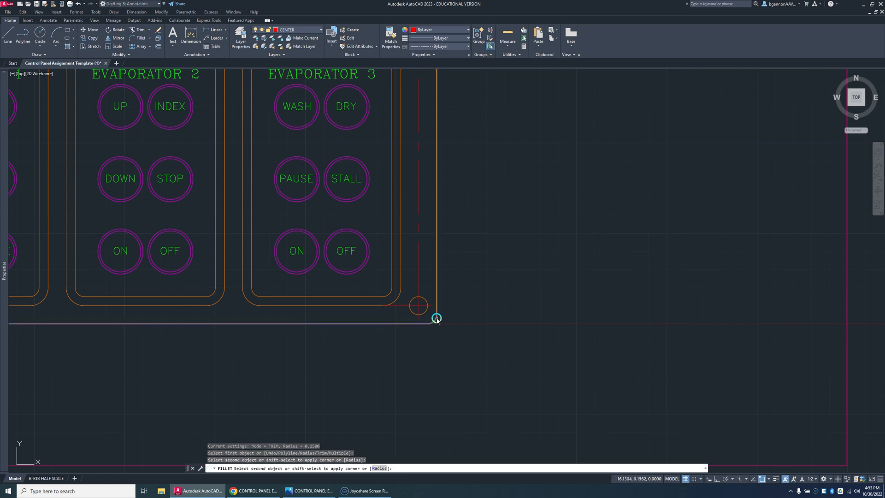
{"action": "left_click", "coordinate": [436, 318]}
{"action": "scroll", "coordinate": [437, 317], "scroll_direction": "down", "scroll_amount": 8}
{"action": "scroll", "coordinate": [444, 271], "scroll_direction": "up", "scroll_amount": 2}
{"action": "key", "text": "Escape"}
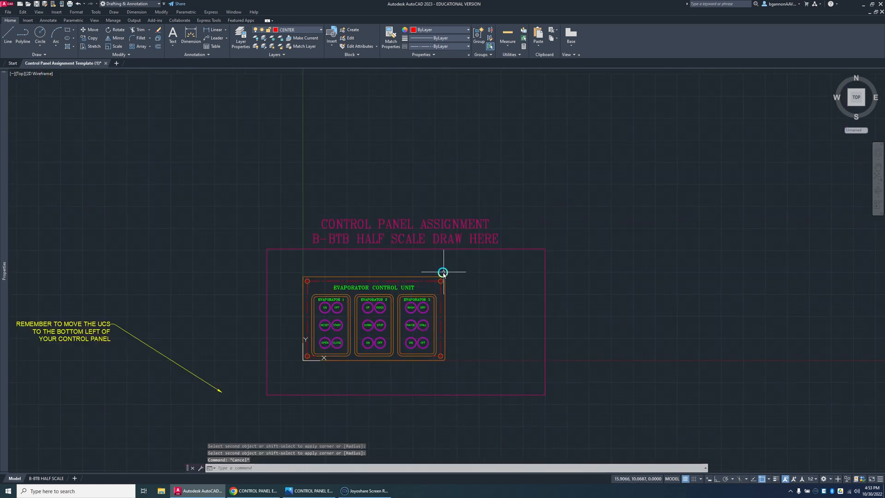
Step: Chamfer the two upper corners of the control panel's outer outline
{"action": "scroll", "coordinate": [401, 300], "scroll_direction": "up", "scroll_amount": 3}
{"action": "left_click", "coordinate": [149, 39]}
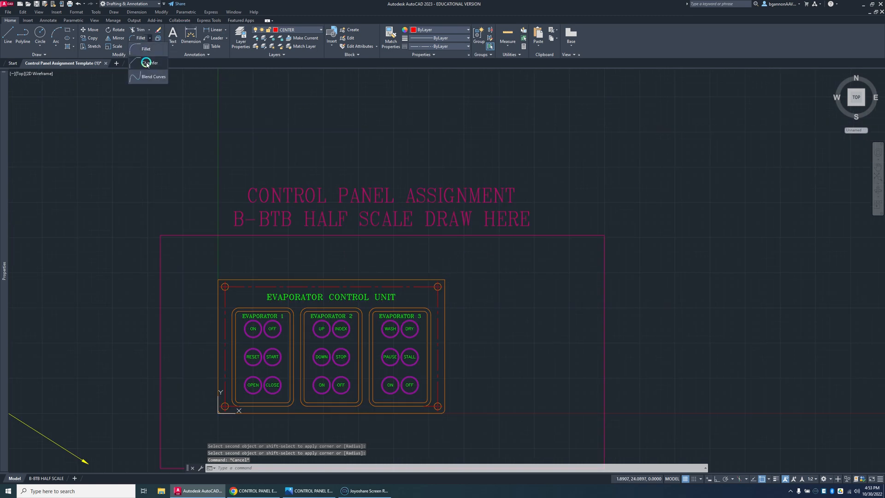
{"action": "left_click", "coordinate": [147, 67]}
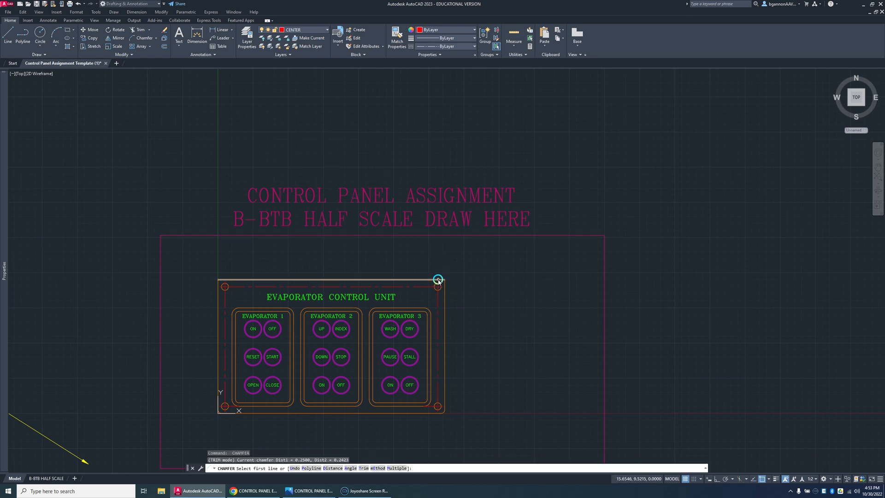
{"action": "left_click", "coordinate": [220, 281]}
{"action": "key", "text": "Escape"}
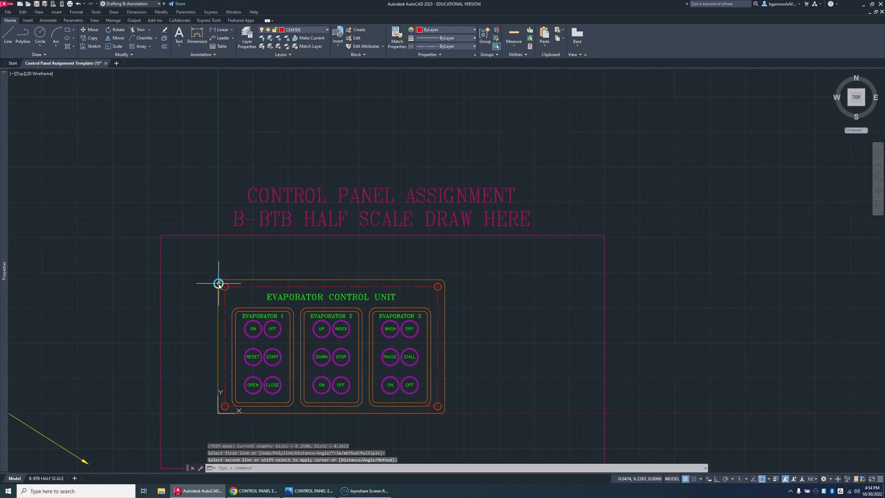
{"action": "scroll", "coordinate": [220, 284], "scroll_direction": "up", "scroll_amount": 4}
{"action": "scroll", "coordinate": [221, 280], "scroll_direction": "down", "scroll_amount": 6}
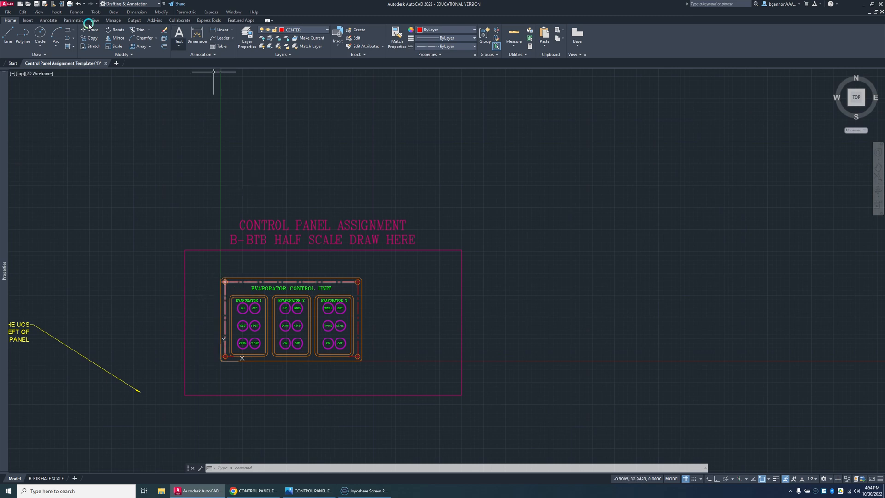
{"action": "left_click", "coordinate": [47, 21]}
{"action": "left_click", "coordinate": [269, 41]}
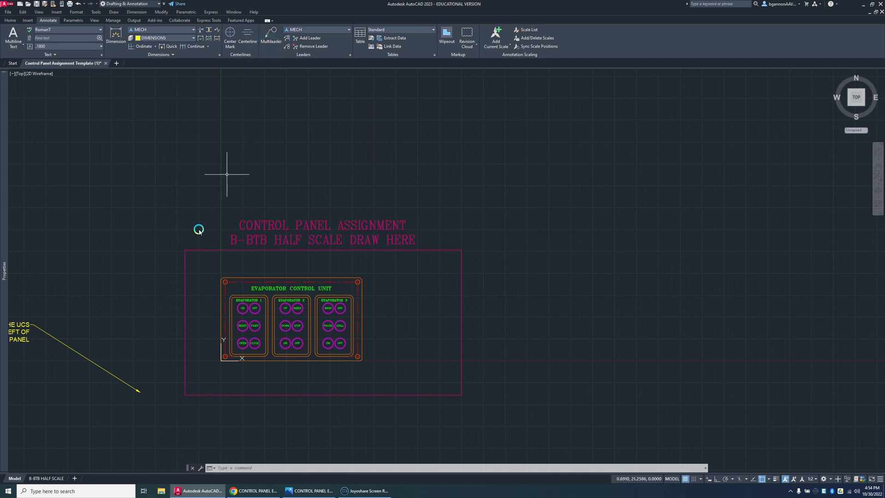
{"action": "scroll", "coordinate": [202, 365], "scroll_direction": "up", "scroll_amount": 4}
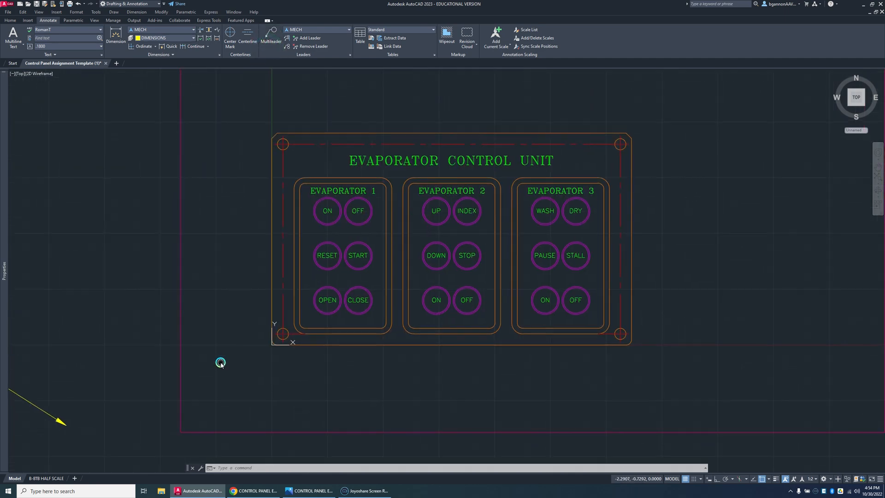
{"action": "scroll", "coordinate": [240, 365], "scroll_direction": "down", "scroll_amount": 4}
Step: Move the whole control panel to the right inside the magenta frame, using its lower-left corner as base point
{"action": "left_click", "coordinate": [390, 373]}
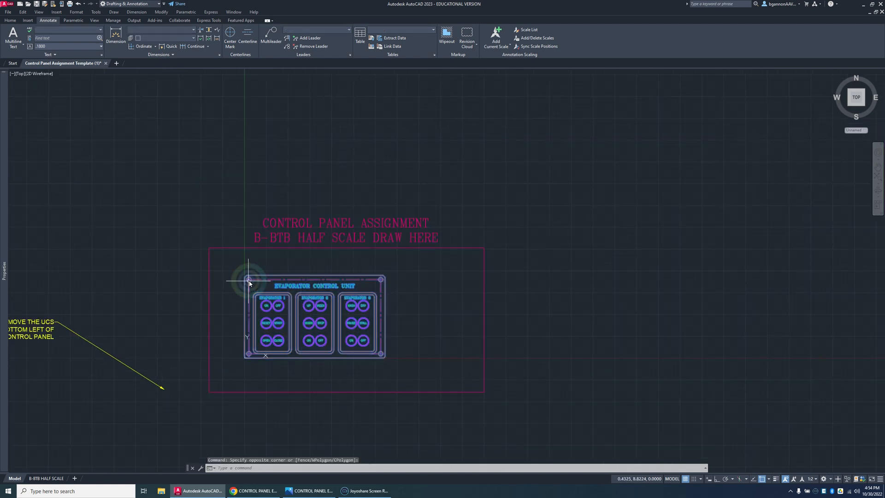
{"action": "type", "text": "m"}
{"action": "key", "text": "Return"}
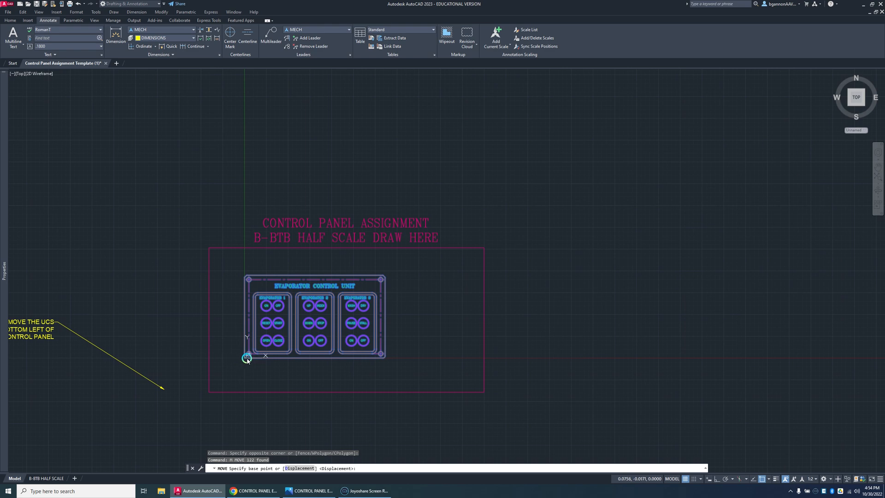
{"action": "left_click", "coordinate": [246, 358]}
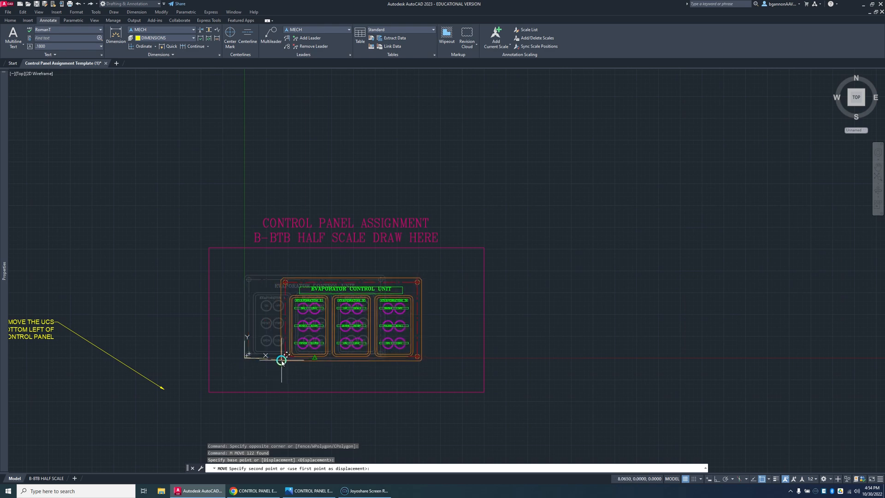
{"action": "left_click", "coordinate": [282, 360]}
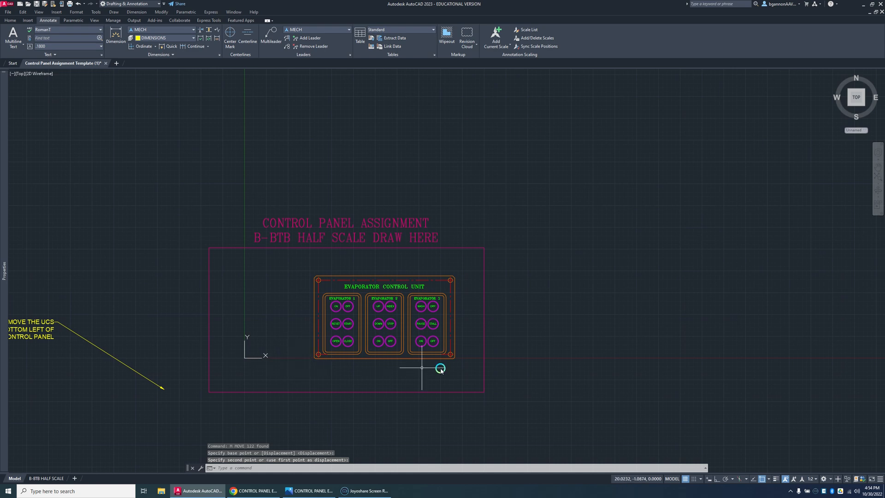
Step: Turn object snap off and move the whole control panel freely so that it is centered in the magenta frame
{"action": "left_click", "coordinate": [457, 367]}
{"action": "left_click", "coordinate": [299, 242]}
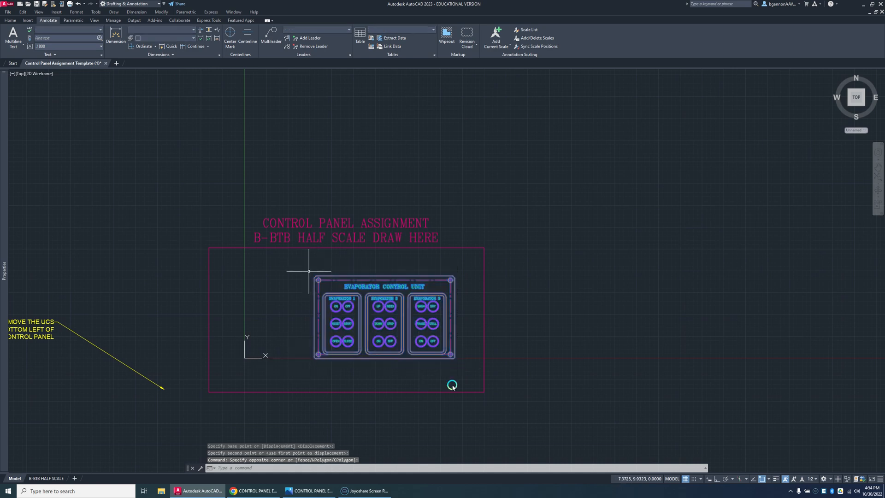
{"action": "left_click", "coordinate": [715, 480]}
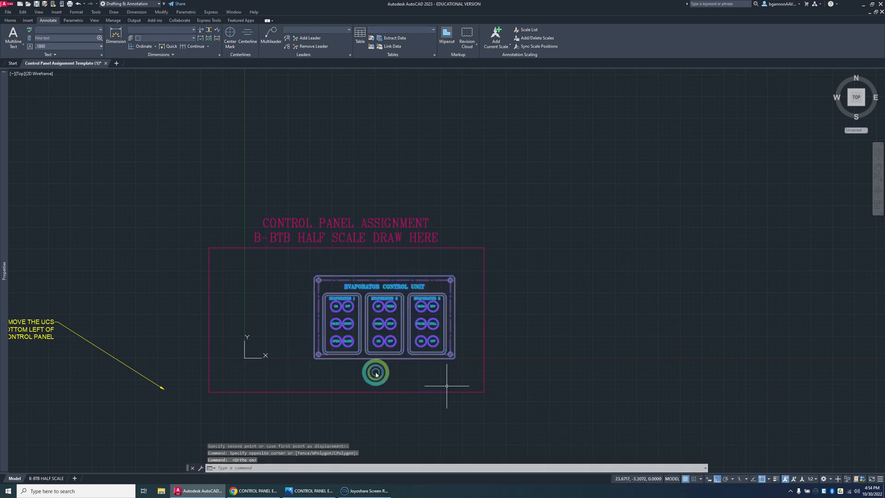
{"action": "left_click", "coordinate": [716, 480]}
{"action": "left_click", "coordinate": [762, 479]}
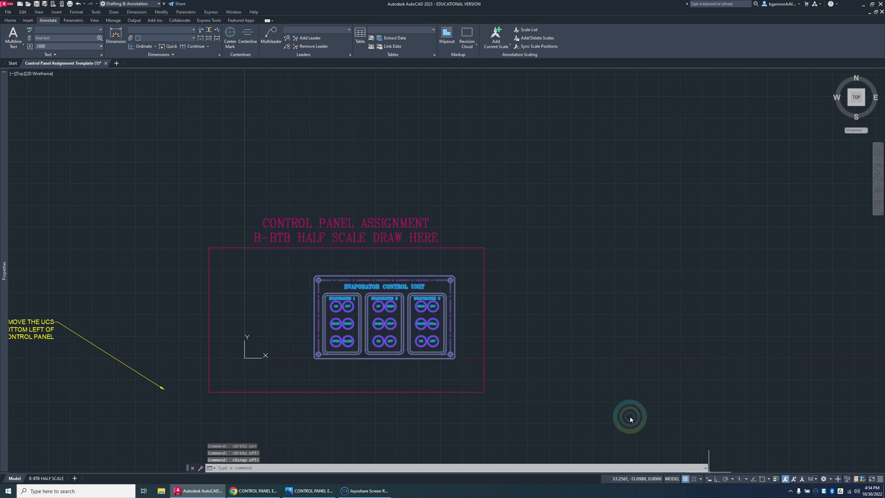
{"action": "type", "text": "m"}
{"action": "key", "text": "Return"}
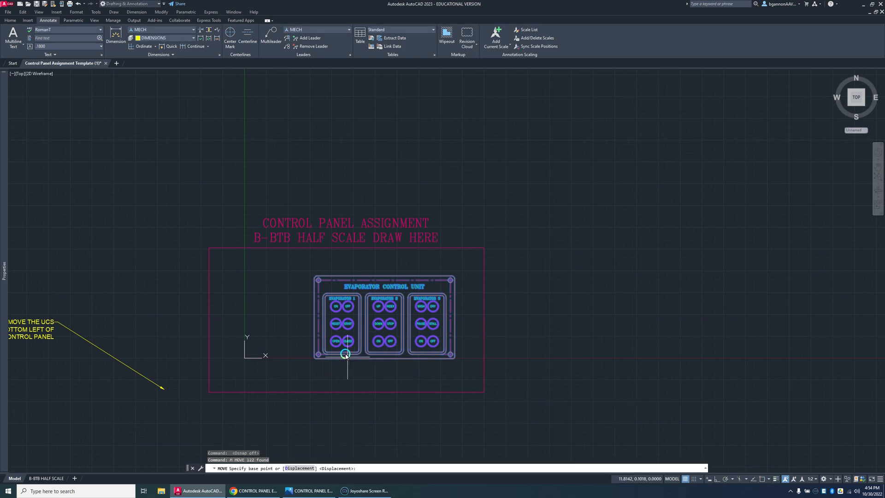
{"action": "left_click", "coordinate": [341, 357]}
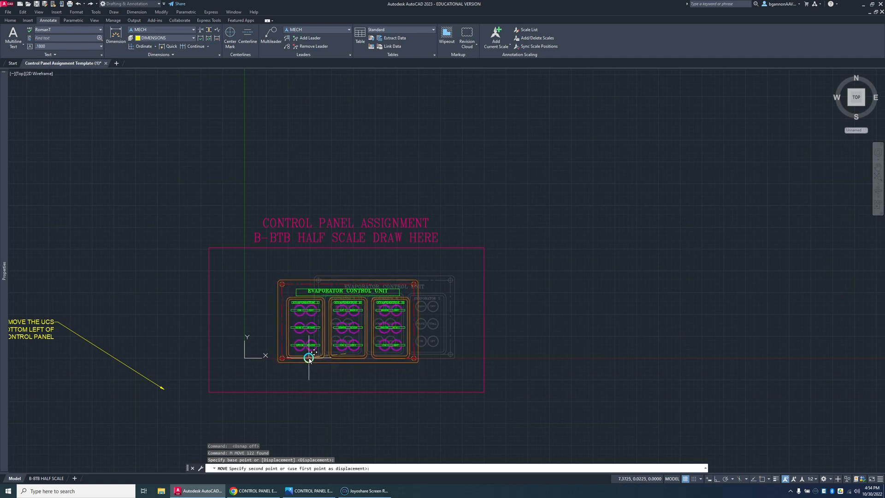
{"action": "left_click", "coordinate": [305, 359]}
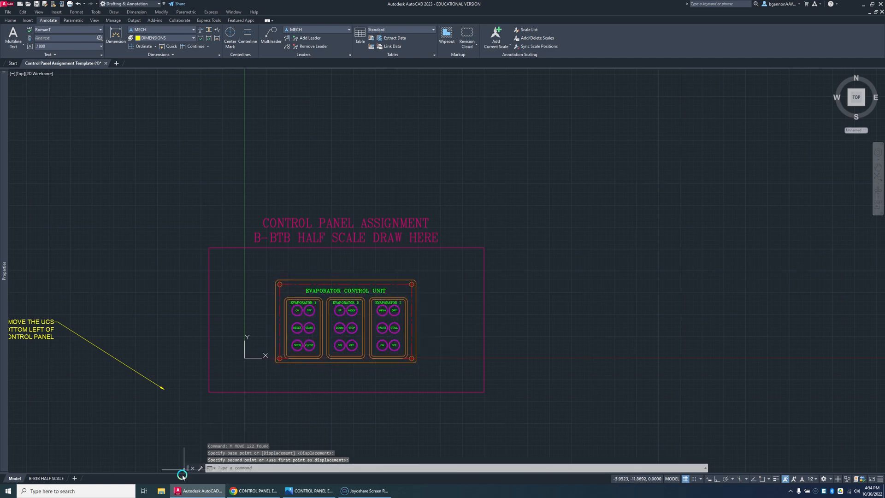
Step: Check the control panel's placement on the B-BTB HALF SCALE layout and return to model space
{"action": "left_click", "coordinate": [41, 478]}
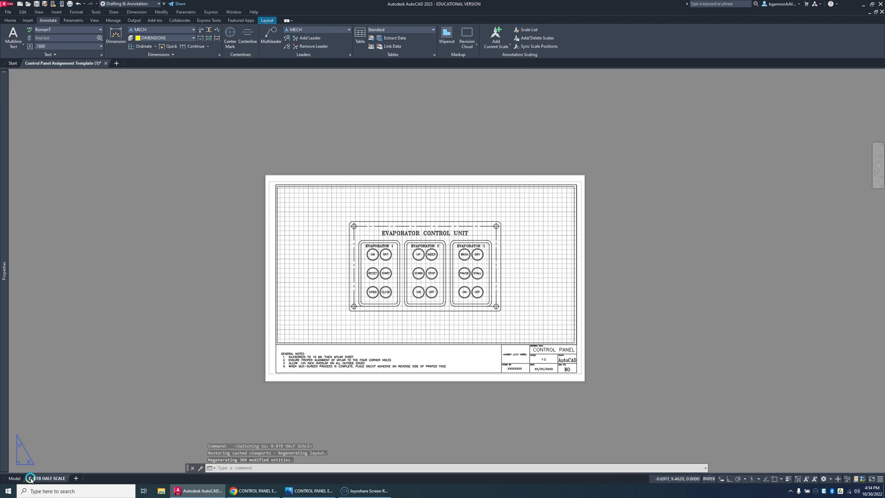
{"action": "mouse_move", "coordinate": [12, 475]}
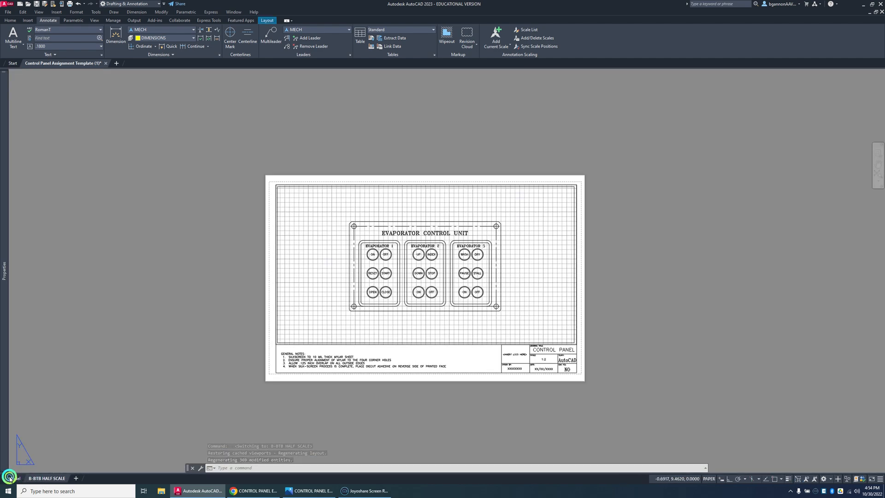
{"action": "left_click", "coordinate": [11, 479]}
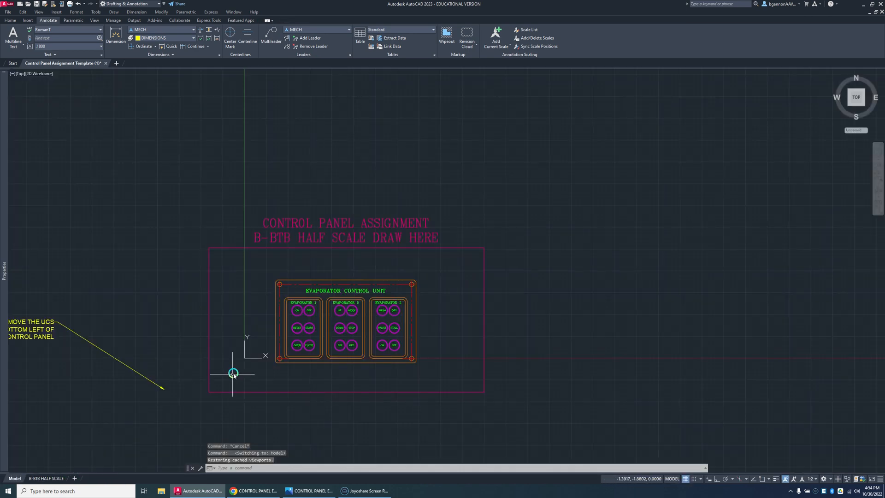
{"action": "key", "text": "Escape"}
Step: Turn object snap on and try to place the UCS origin at the control panel's rounded lower-left corner
{"action": "scroll", "coordinate": [240, 363], "scroll_direction": "up", "scroll_amount": 4}
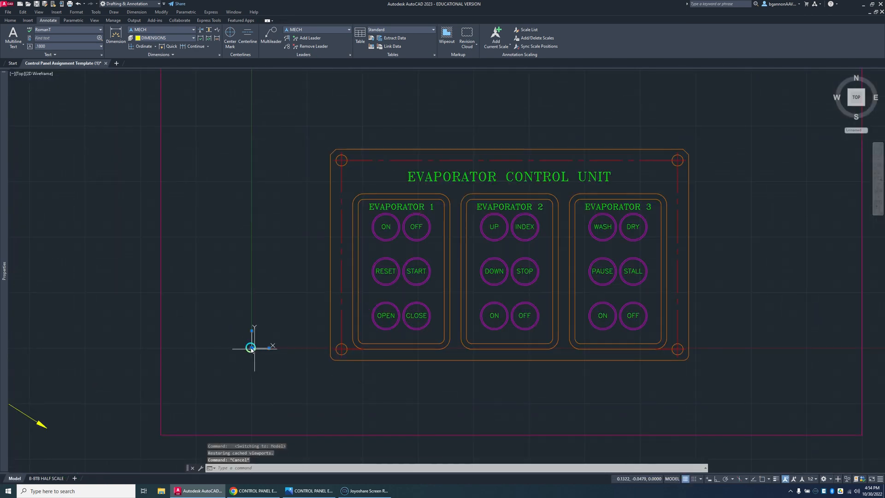
{"action": "left_click", "coordinate": [250, 347]}
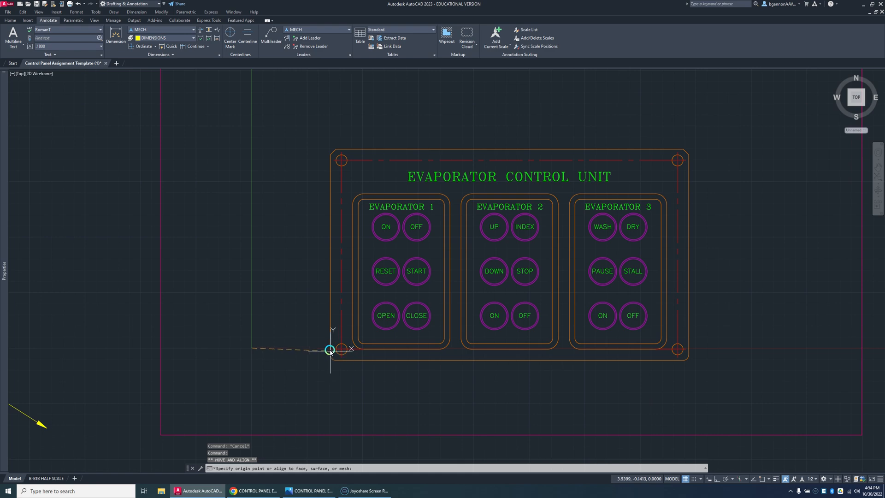
{"action": "left_click", "coordinate": [757, 477]}
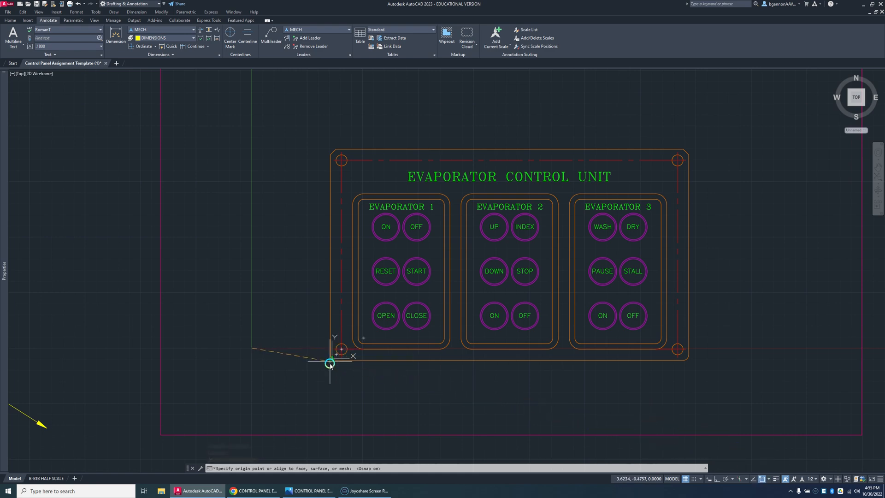
{"action": "scroll", "coordinate": [330, 364], "scroll_direction": "up", "scroll_amount": 8}
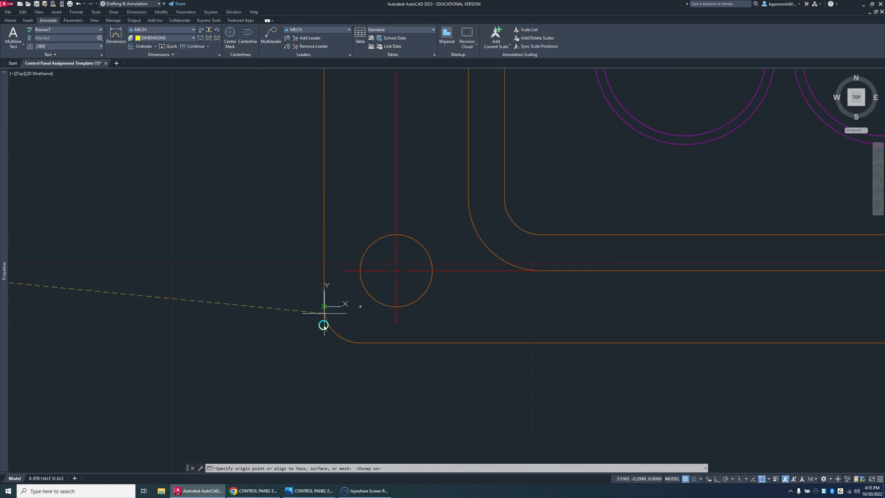
{"action": "key", "text": "shift"}
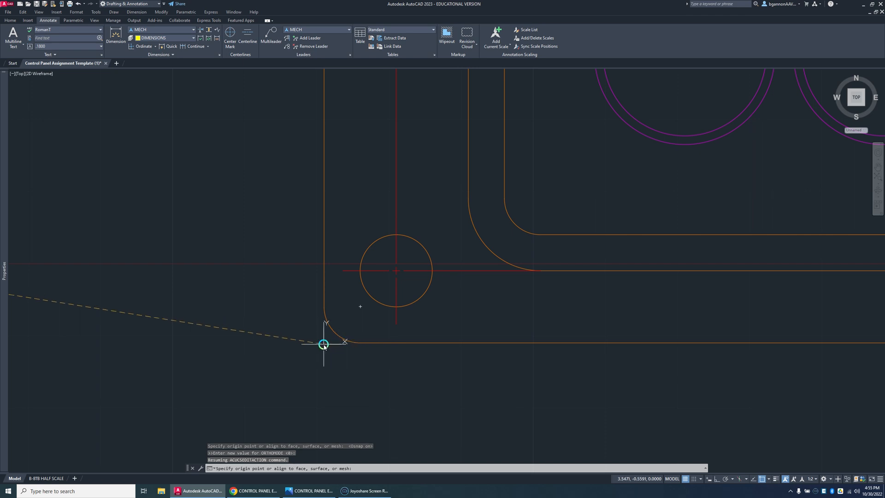
{"action": "key", "text": "Escape"}
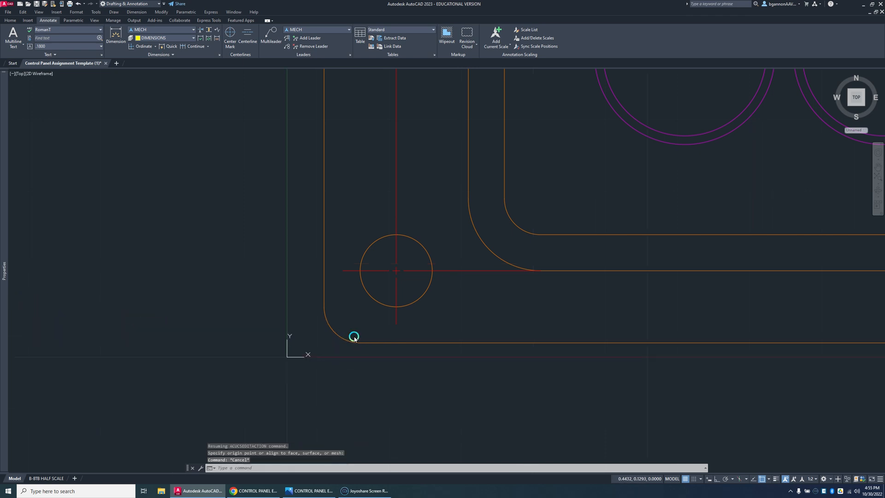
{"action": "key", "text": "Escape"}
Step: Try stretching the left end of the outer outline's bottom edge past the fillet, and undo the grip edit
{"action": "left_click", "coordinate": [359, 345]}
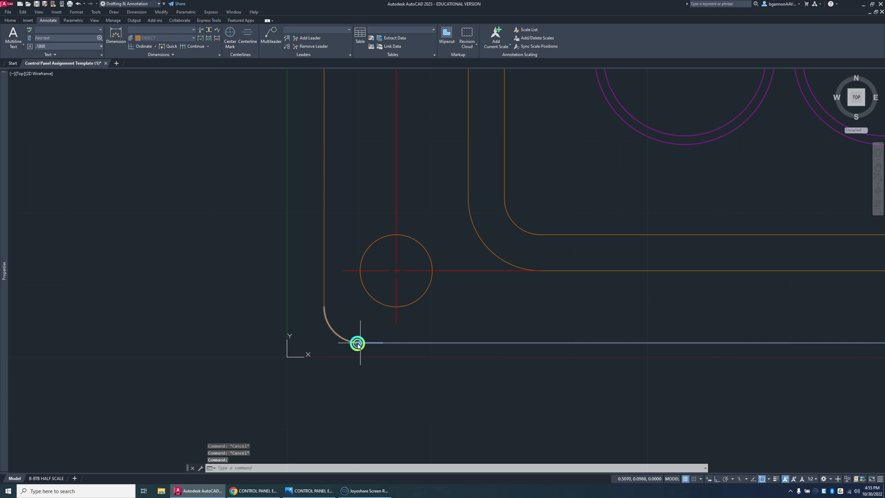
{"action": "left_click", "coordinate": [361, 344]}
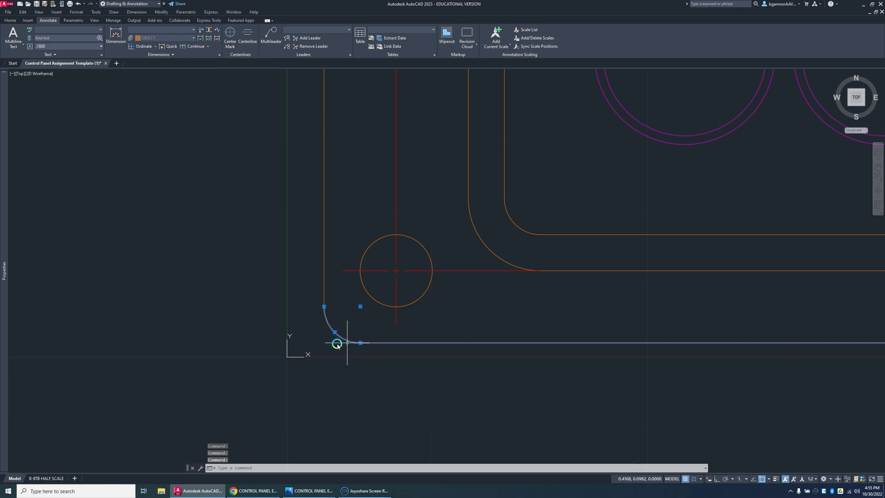
{"action": "key", "text": "Escape"}
{"action": "left_click", "coordinate": [364, 343]}
{"action": "left_click", "coordinate": [365, 342]}
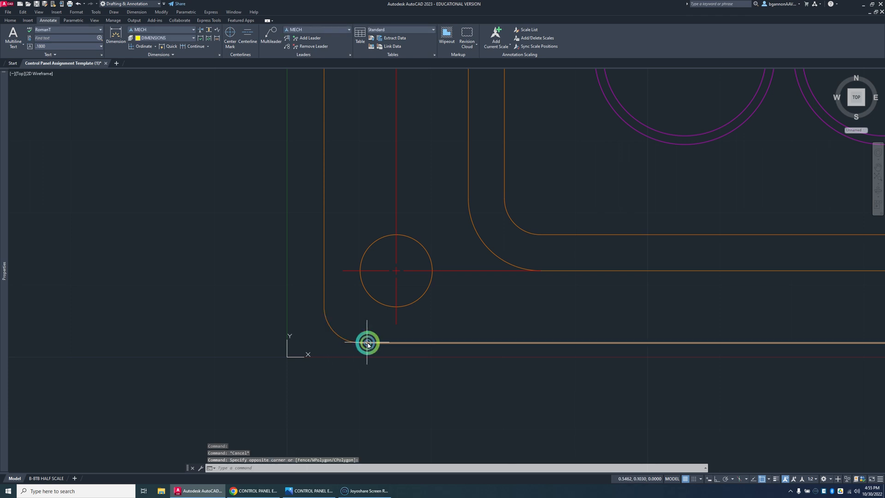
{"action": "left_click", "coordinate": [361, 343]}
{"action": "left_click", "coordinate": [313, 344]}
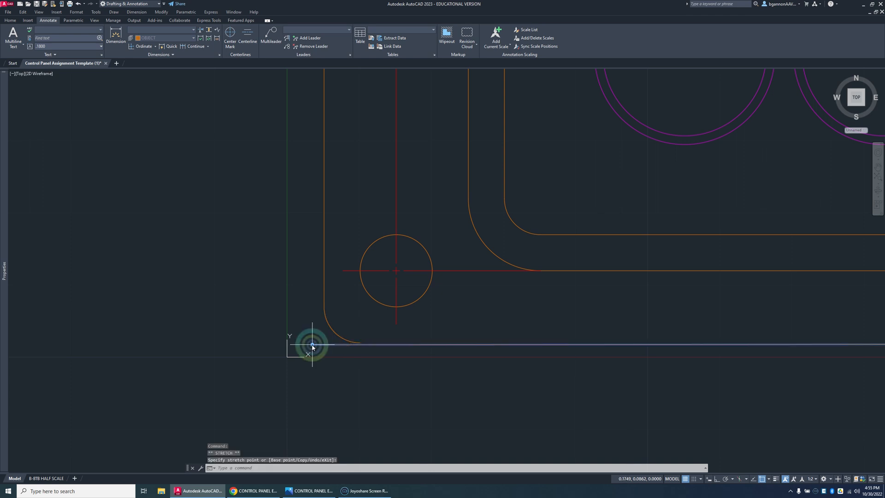
{"action": "key", "text": "Escape"}
{"action": "key", "text": "ctrl+z"}
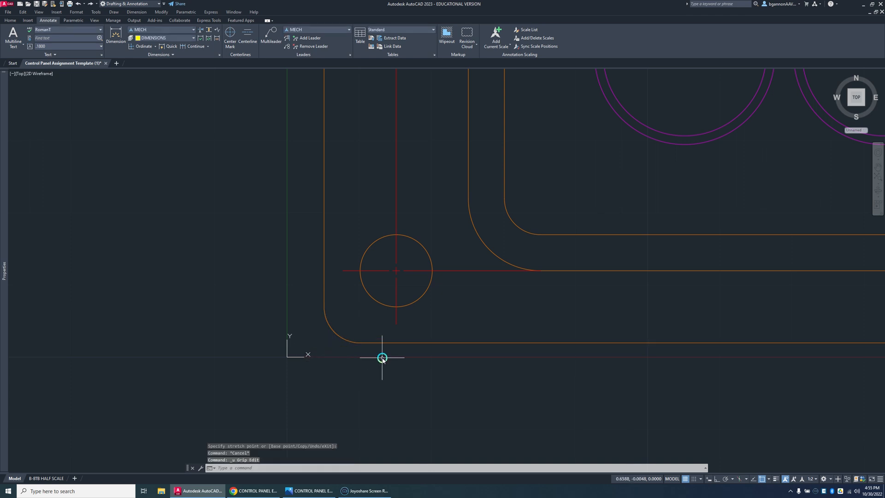
Step: With ortho on, draw two construction lines extending the outline's bottom and left edges past the lower-left fillet so they cross
{"action": "type", "text": "l"}
{"action": "key", "text": "Return"}
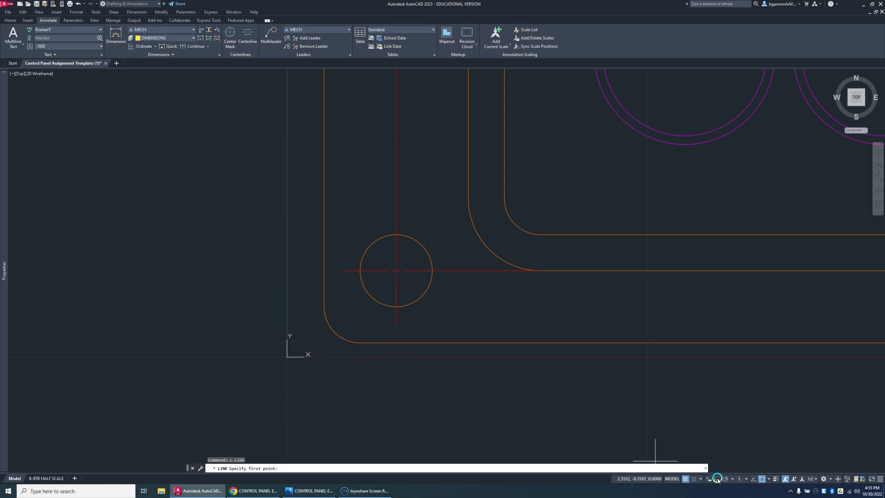
{"action": "left_click", "coordinate": [717, 479]}
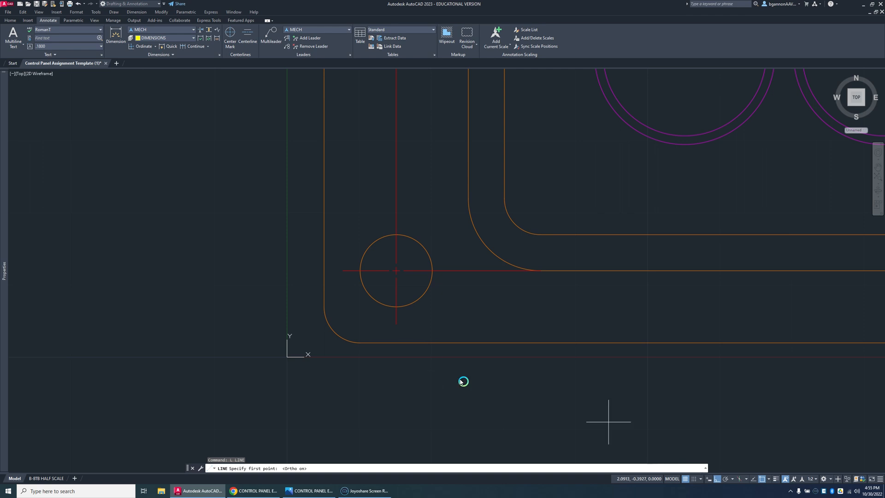
{"action": "left_click", "coordinate": [360, 343]}
{"action": "left_click", "coordinate": [303, 340]}
{"action": "key", "text": "space"}
{"action": "key", "text": "space"}
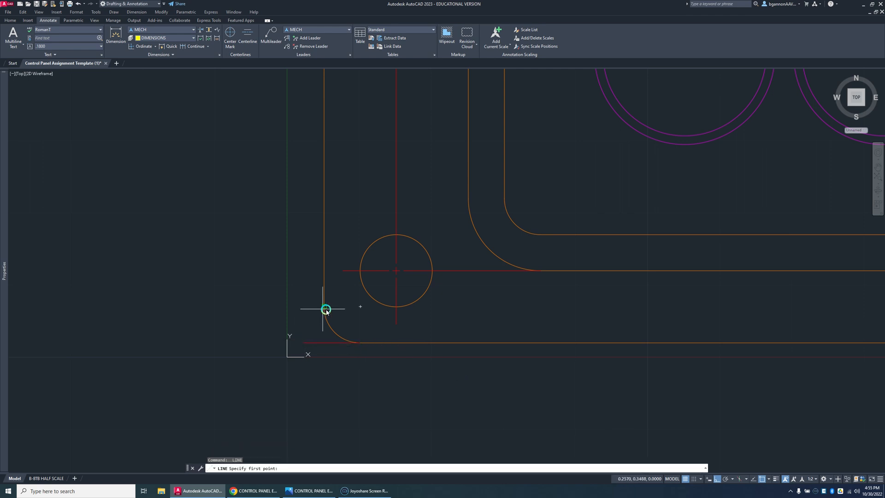
{"action": "left_click", "coordinate": [326, 310]}
{"action": "left_click", "coordinate": [329, 361]}
{"action": "key", "text": "space"}
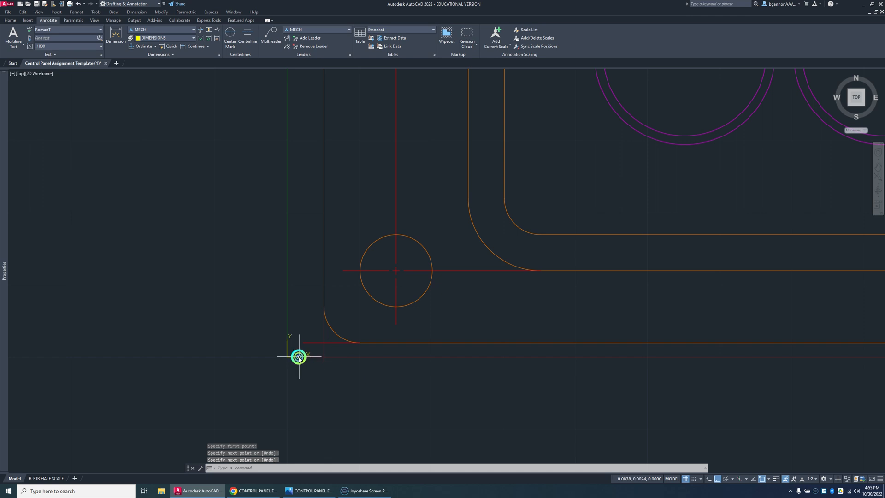
Step: Move the UCS origin to the intersection of the two construction lines at the panel's lower-left corner
{"action": "left_click", "coordinate": [299, 357]}
{"action": "left_click", "coordinate": [286, 357]}
{"action": "left_click", "coordinate": [324, 342]}
{"action": "key", "text": "Escape"}
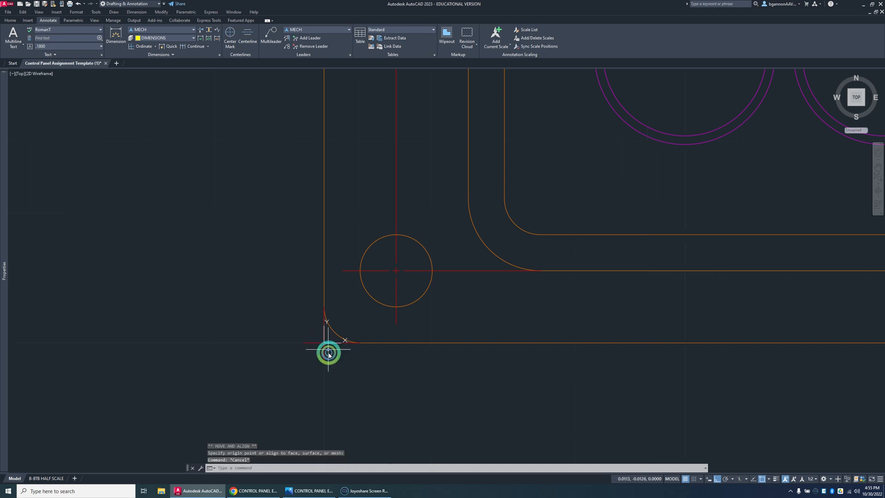
Step: Erase the temporary construction lines at the control panel's lower-left corner
{"action": "left_click", "coordinate": [329, 354]}
{"action": "left_click", "coordinate": [317, 355]}
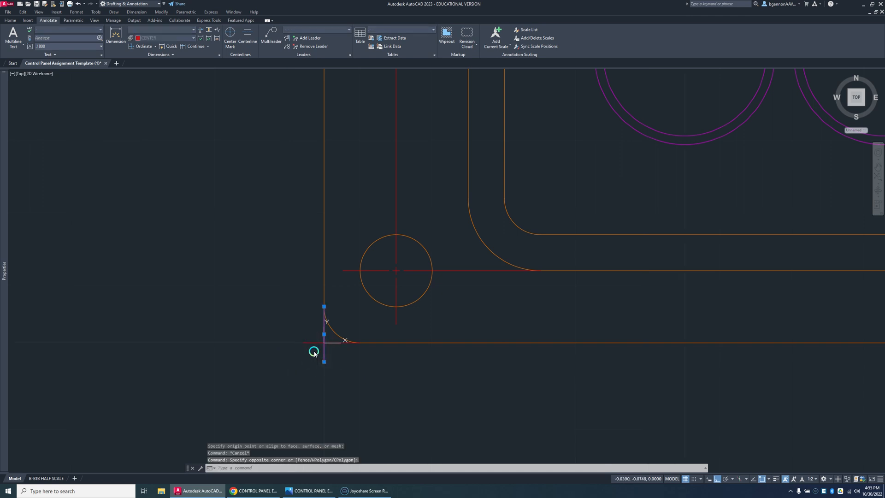
{"action": "key", "text": "Delete"}
{"action": "scroll", "coordinate": [320, 342], "scroll_direction": "down", "scroll_amount": 4}
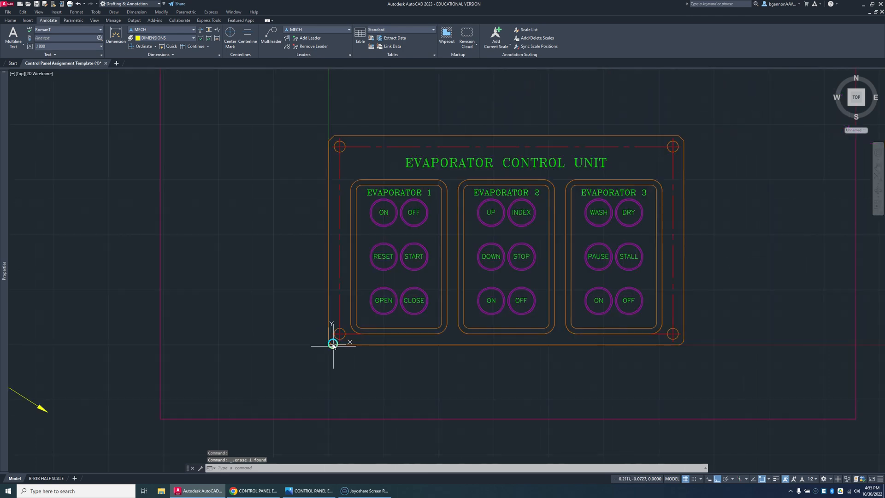
{"action": "scroll", "coordinate": [330, 339], "scroll_direction": "down", "scroll_amount": 2}
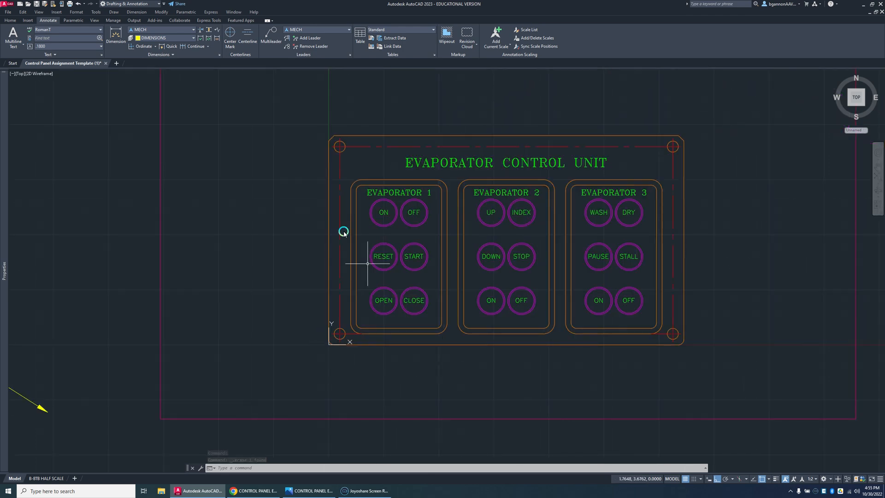
Step: Make DIMENSIONS the current layer
{"action": "left_click", "coordinate": [11, 22]}
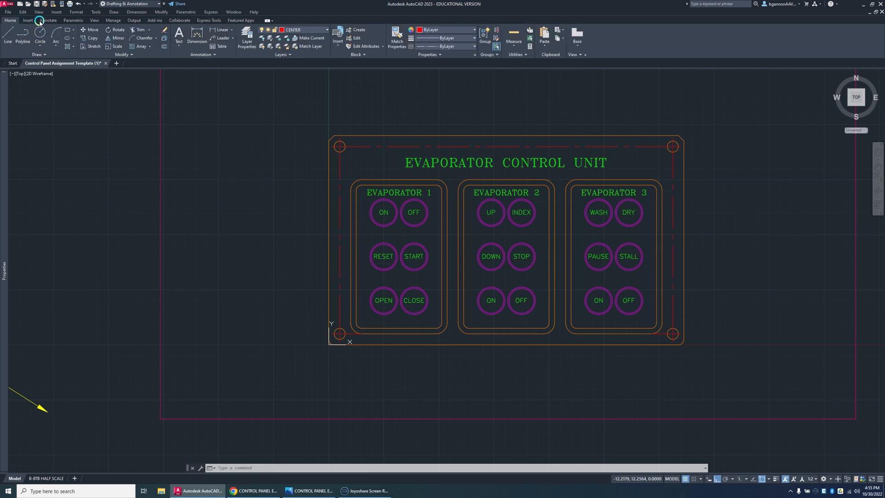
{"action": "left_click", "coordinate": [302, 32]}
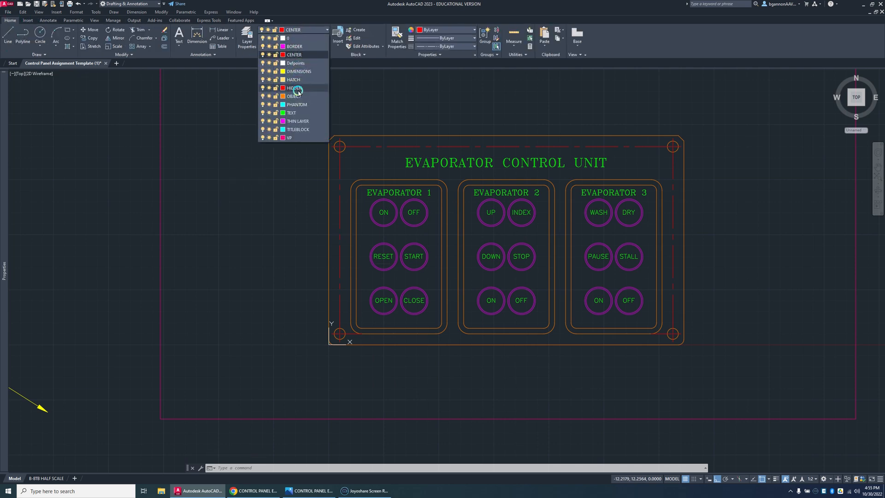
{"action": "left_click", "coordinate": [300, 71]}
{"action": "left_click", "coordinate": [48, 20]}
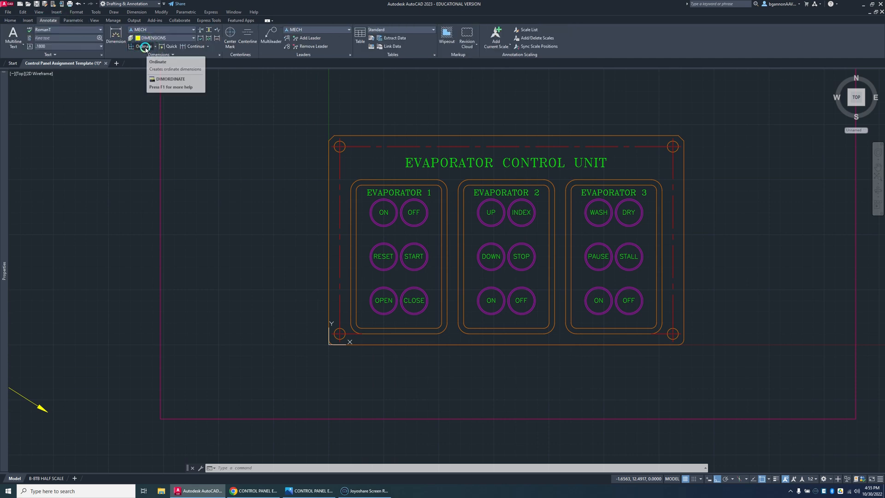
{"action": "left_click", "coordinate": [144, 47]}
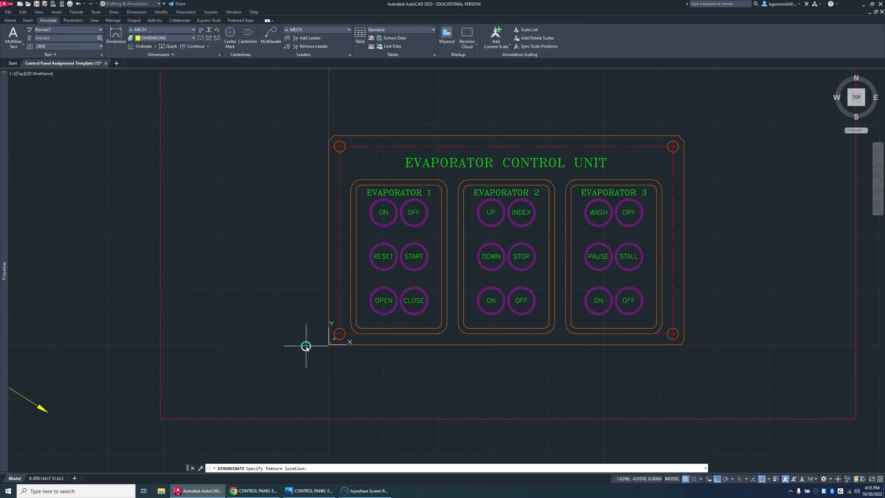
{"action": "left_click", "coordinate": [152, 47]}
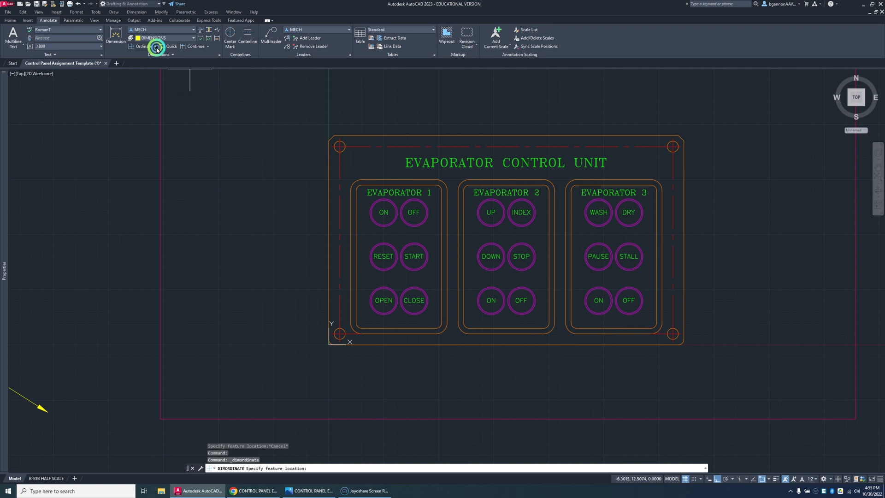
{"action": "left_click", "coordinate": [155, 47]}
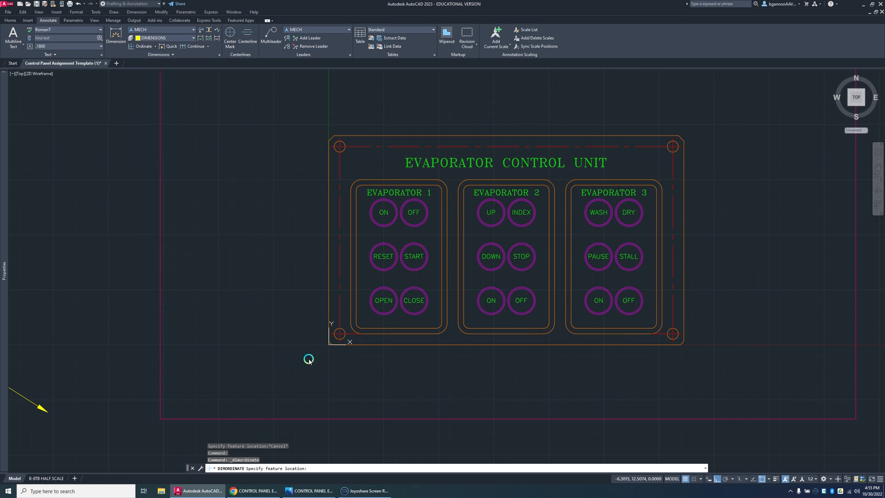
{"action": "key", "text": "Escape"}
Step: Check the ordinate dimension layout in the control panel example drawing and return to AutoCAD
{"action": "type", "text": "o"}
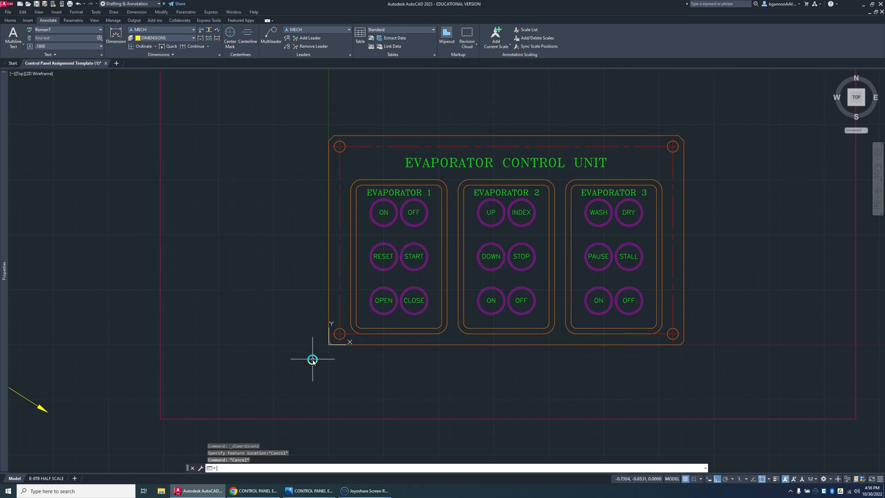
{"action": "key", "text": "Return"}
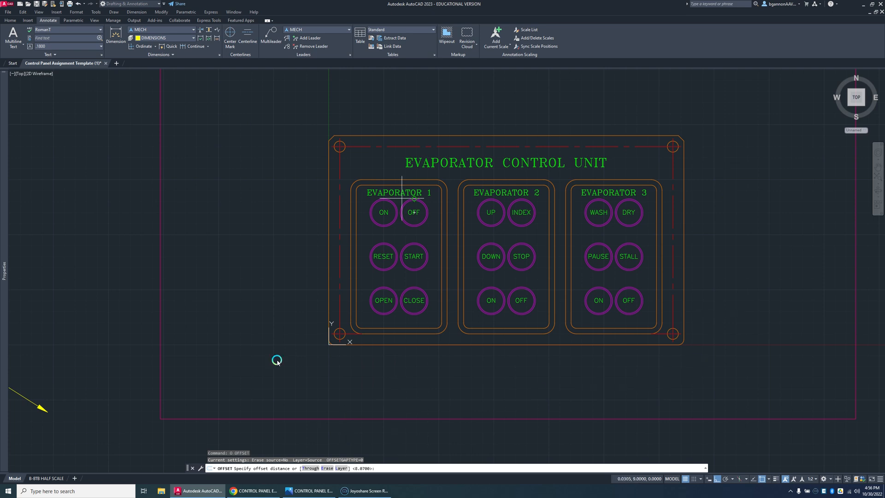
{"action": "left_click", "coordinate": [314, 491]}
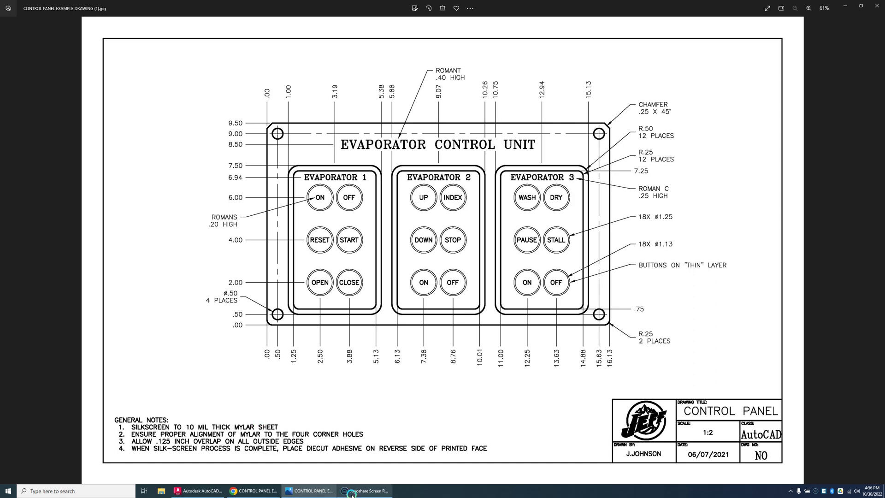
{"action": "left_click", "coordinate": [264, 493]}
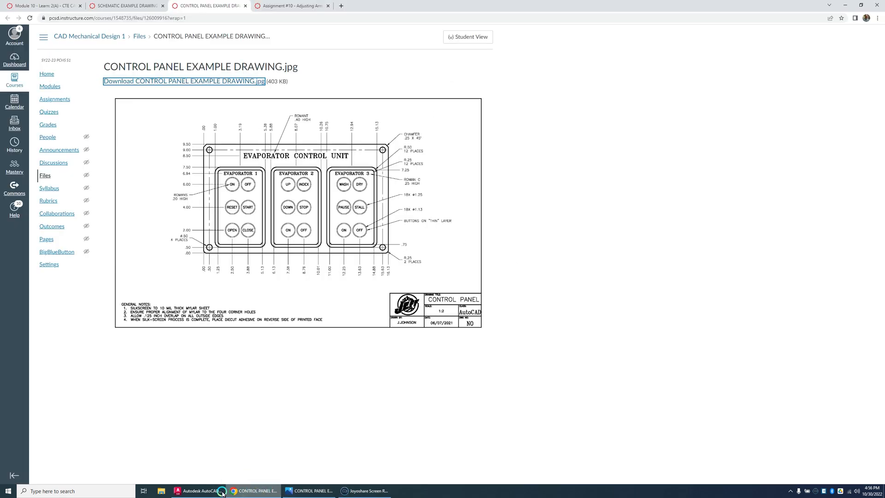
{"action": "left_click", "coordinate": [198, 491]}
{"action": "left_click", "coordinate": [392, 400]}
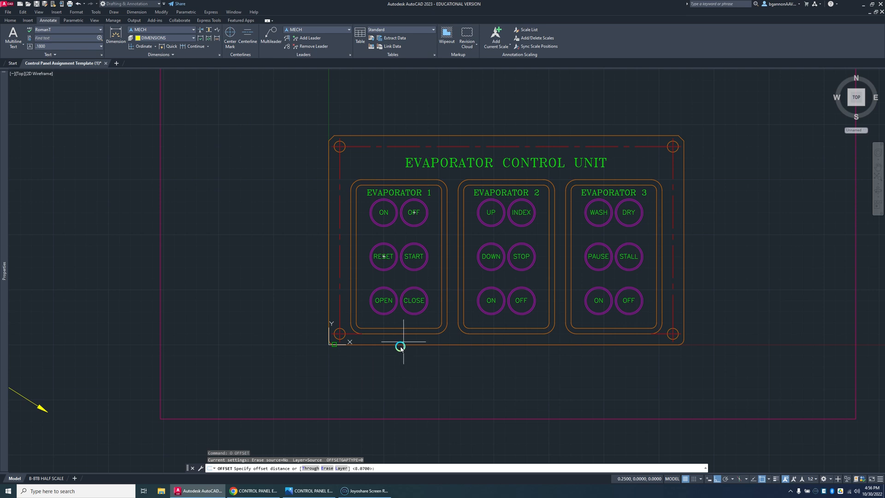
{"action": "left_click", "coordinate": [768, 479]}
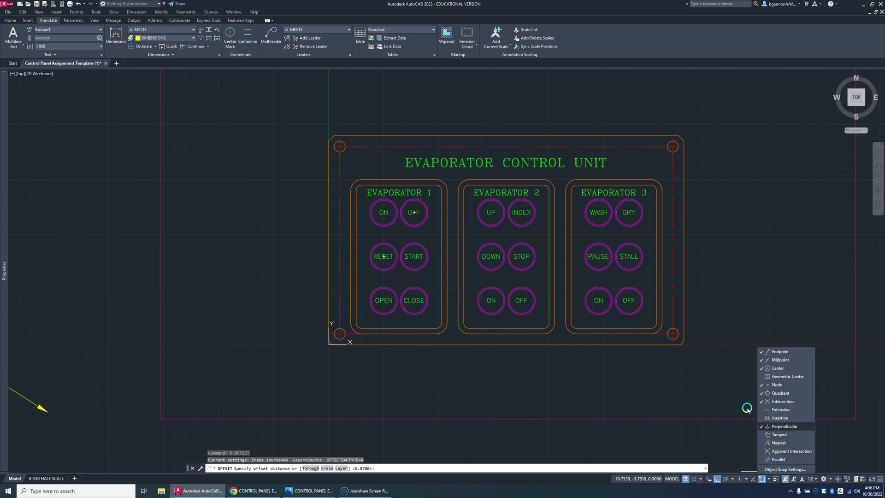
{"action": "key", "text": "Escape"}
{"action": "key", "text": "Escape"}
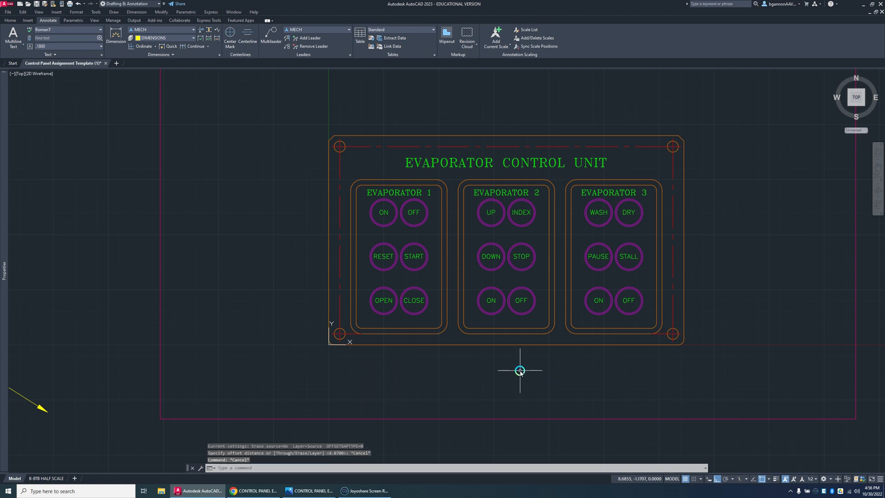
{"action": "key", "text": "Escape"}
Step: Offset all four straight edges of the panel's outer outline outward by 1 as guide lines
{"action": "type", "text": "o"}
{"action": "key", "text": "Return"}
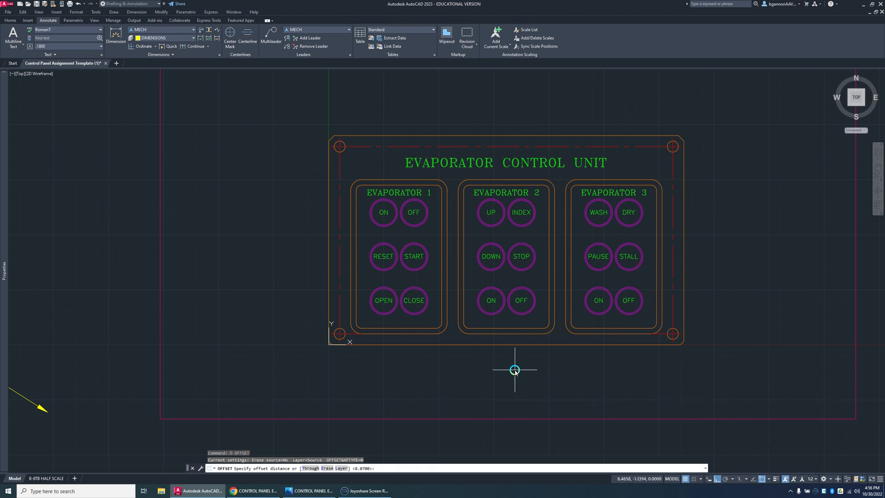
{"action": "type", "text": "1"}
{"action": "key", "text": "Return"}
{"action": "left_click", "coordinate": [500, 344]}
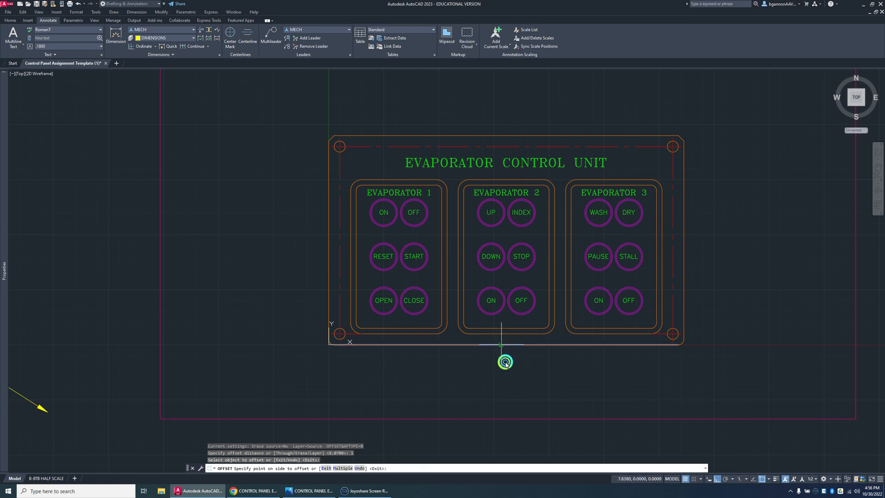
{"action": "left_click", "coordinate": [504, 362]}
{"action": "left_click", "coordinate": [685, 299]}
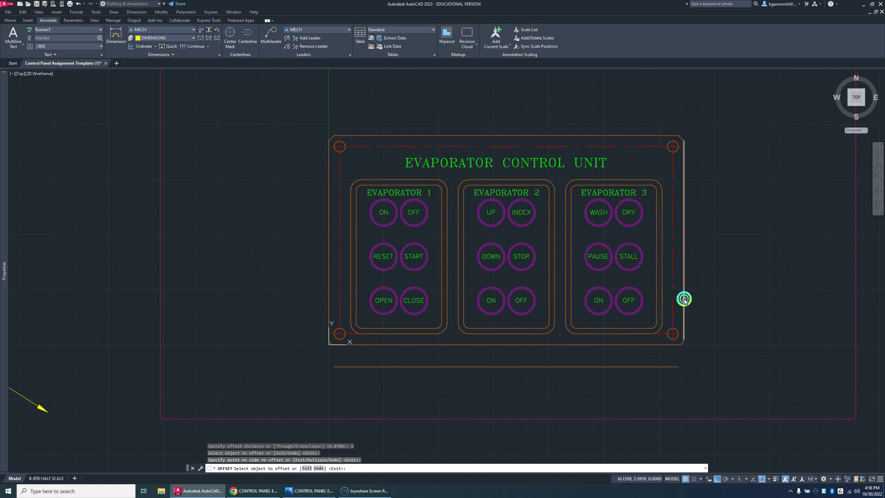
{"action": "left_click", "coordinate": [694, 291]}
{"action": "left_click", "coordinate": [591, 136]}
{"action": "left_click", "coordinate": [591, 133]}
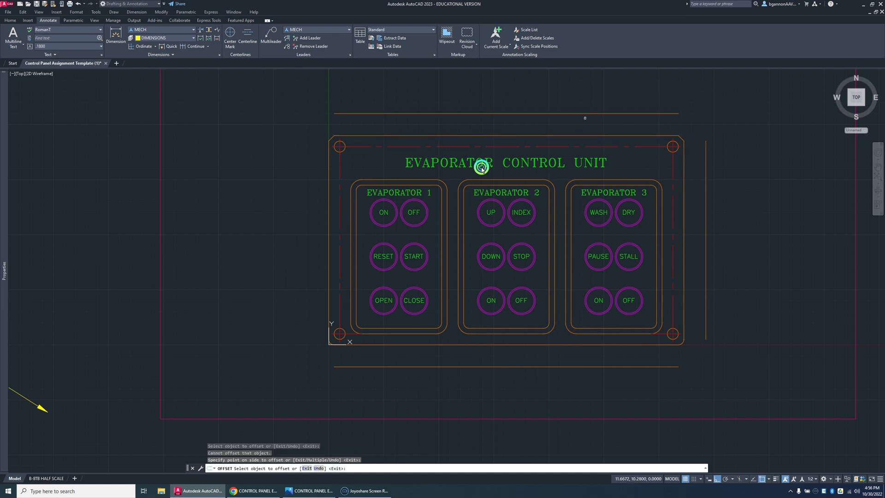
{"action": "left_click", "coordinate": [328, 248]}
{"action": "left_click", "coordinate": [309, 259]}
{"action": "key", "text": "Escape"}
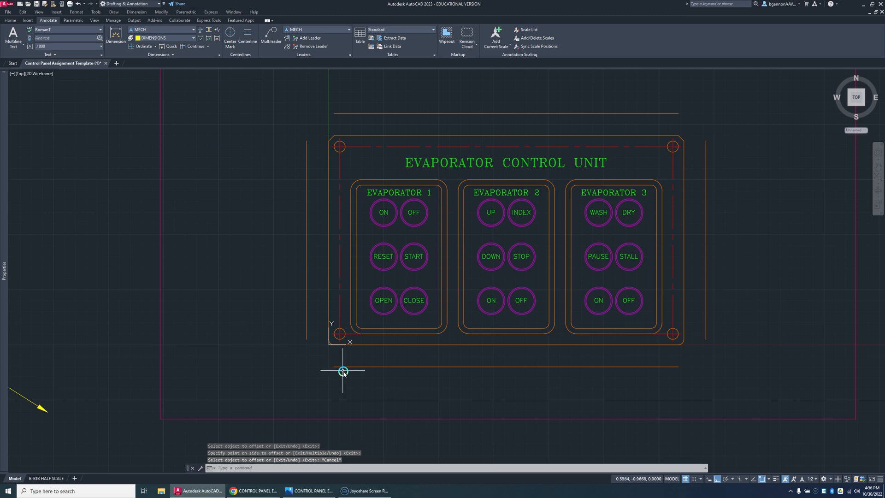
Step: Try to extend the left end of the guide line below the control panel
{"action": "left_click", "coordinate": [345, 367]}
{"action": "type", "text": "EC"}
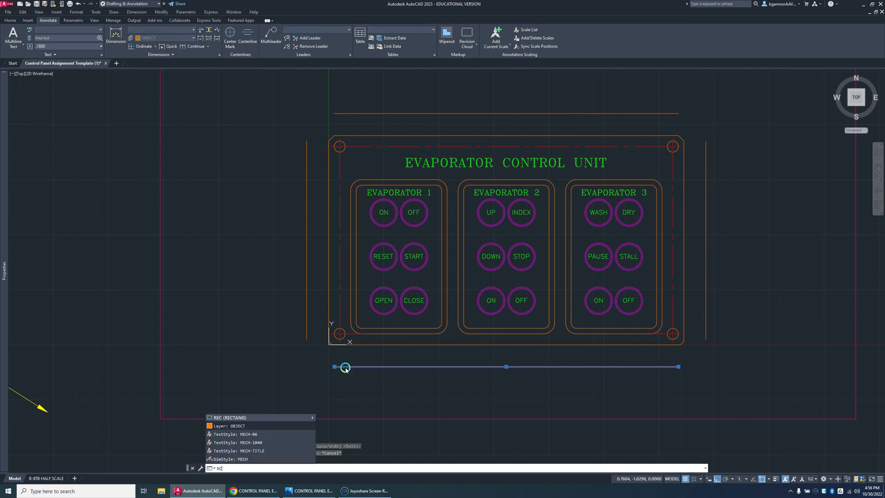
{"action": "type", "text": "X"}
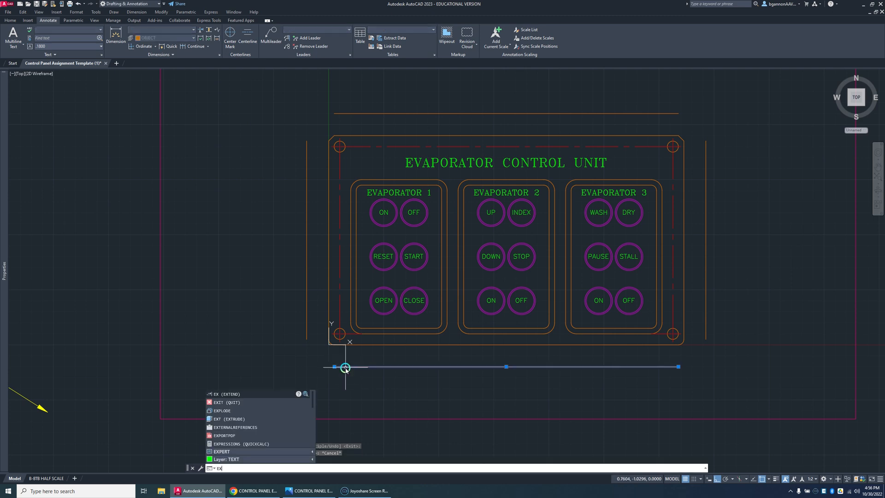
{"action": "key", "text": "Return"}
{"action": "left_click", "coordinate": [344, 367]}
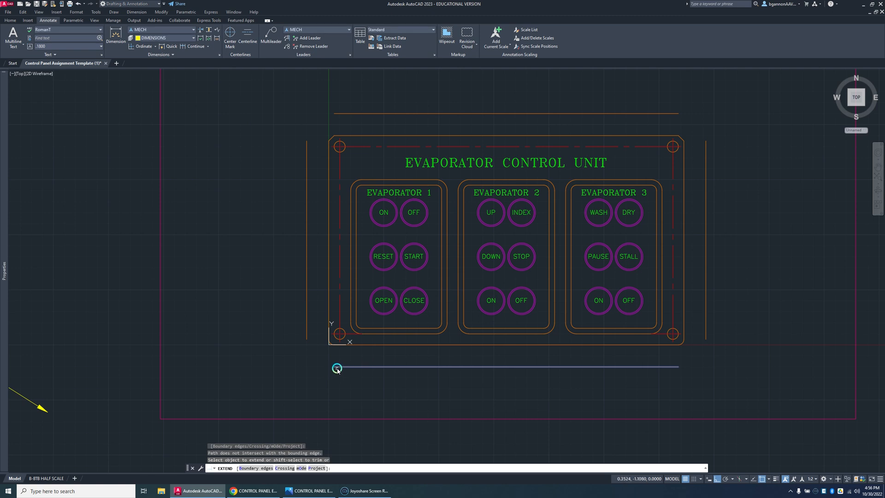
Step: Try extending toward the magenta frame using the guide line below the panel as the boundary edge, and cancel the command
{"action": "type", "text": "b"}
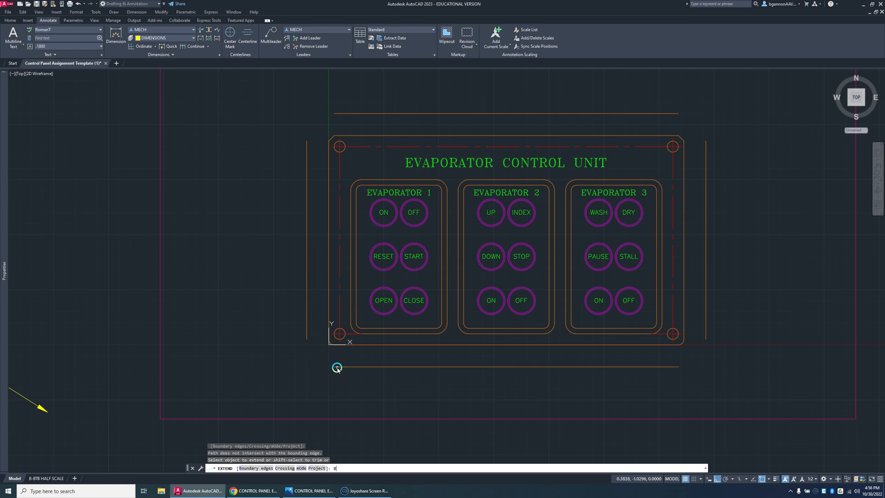
{"action": "key", "text": "Return"}
{"action": "left_click", "coordinate": [335, 367]}
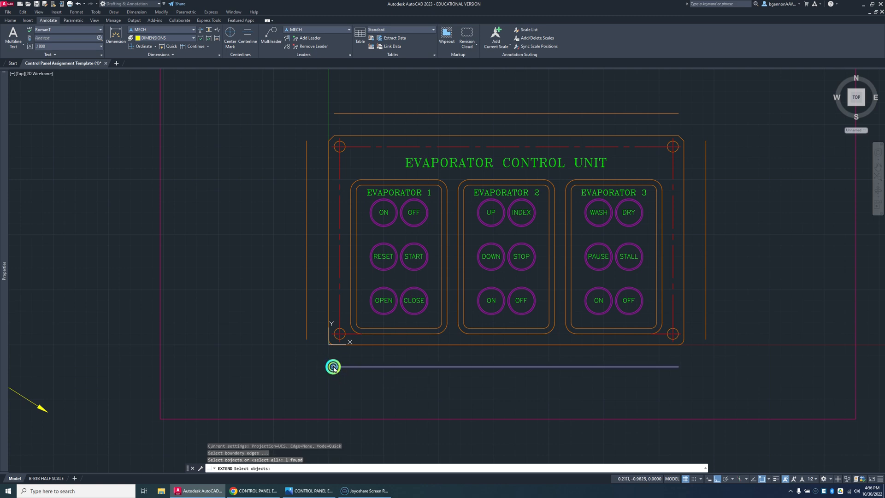
{"action": "left_click", "coordinate": [333, 368]}
{"action": "key", "text": "Return"}
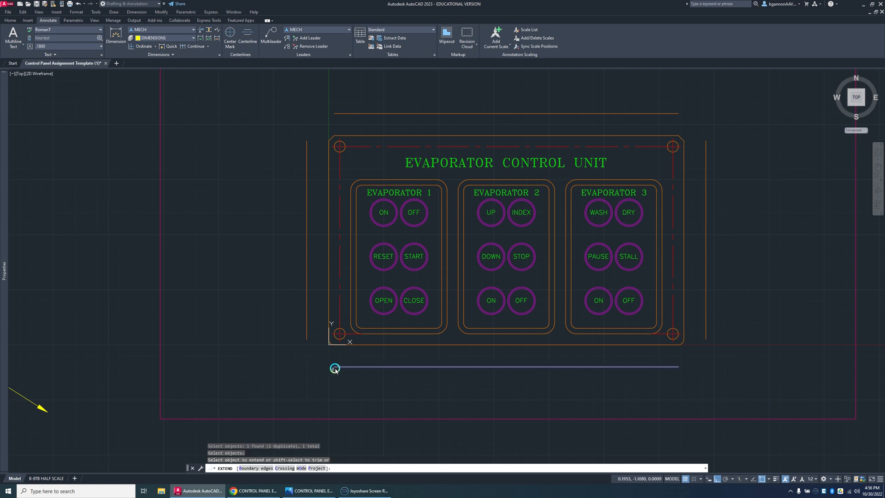
{"action": "left_click", "coordinate": [161, 369]}
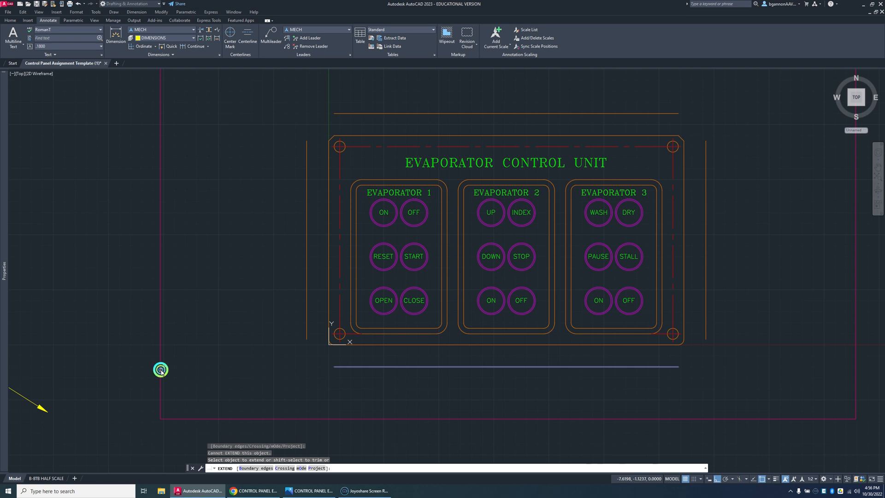
{"action": "left_click", "coordinate": [160, 370]}
{"action": "left_click", "coordinate": [159, 369]}
{"action": "key", "text": "Escape"}
Step: Stretch the left end of the guide line below the panel past the left vertical guide line
{"action": "left_click", "coordinate": [278, 365]}
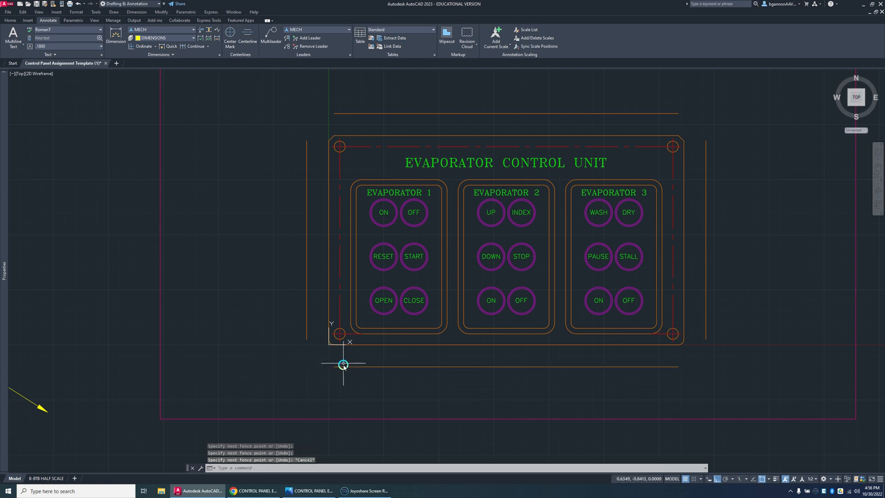
{"action": "left_click", "coordinate": [344, 367]}
{"action": "left_click", "coordinate": [317, 368]}
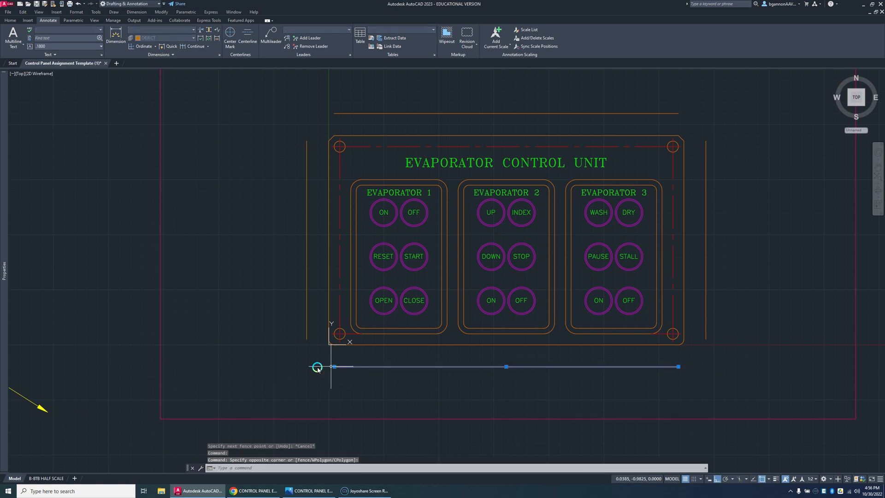
{"action": "left_click", "coordinate": [334, 367]}
{"action": "left_click", "coordinate": [294, 366]}
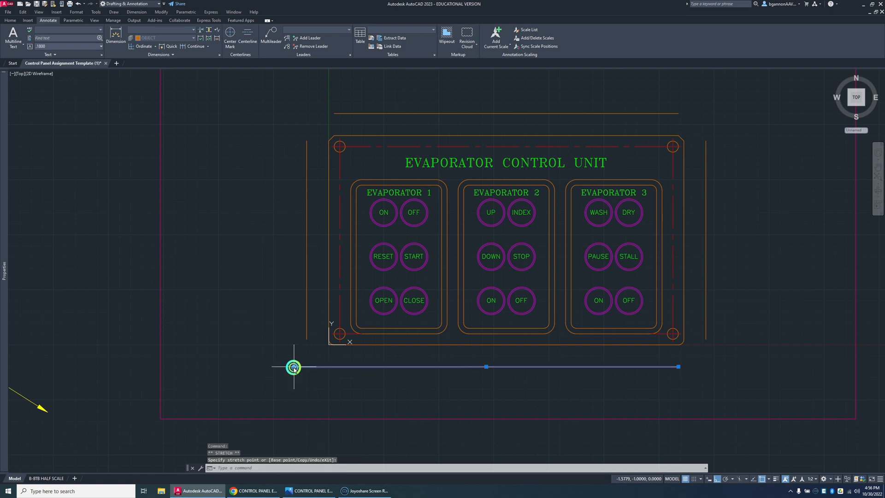
Step: Extend the left vertical guide line down to the guide line below the panel
{"action": "key", "text": "space"}
{"action": "left_click", "coordinate": [306, 340]}
{"action": "left_click", "coordinate": [307, 348]}
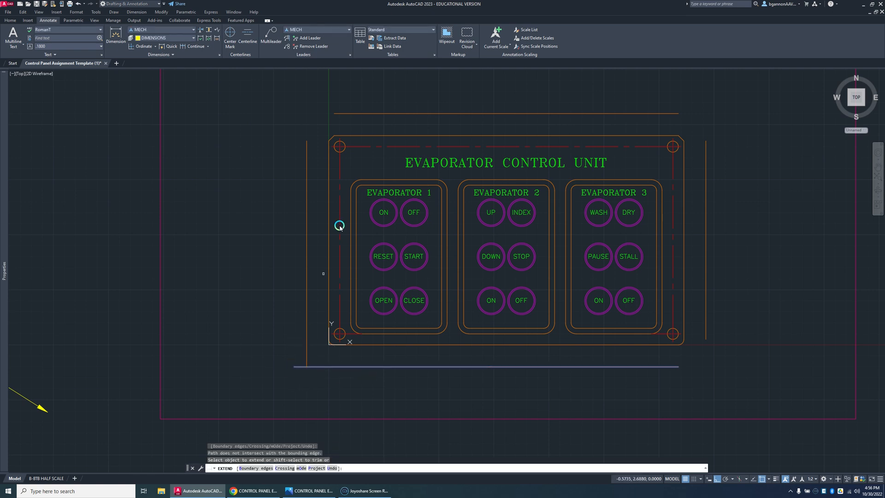
{"action": "key", "text": "space"}
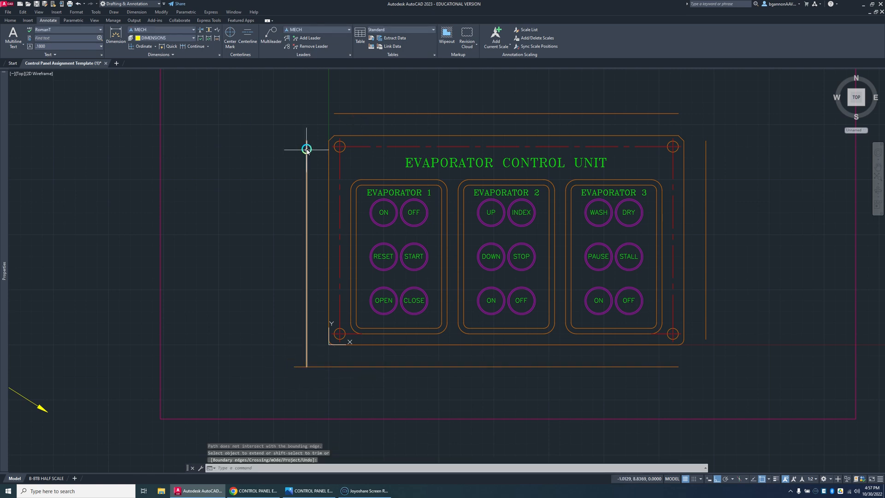
Step: Stretch the left guide line's upper end above the top guide line, and extend the top guide line to meet it
{"action": "left_click", "coordinate": [307, 147]}
{"action": "left_click", "coordinate": [306, 140]}
{"action": "left_click", "coordinate": [305, 98]}
{"action": "key", "text": "space"}
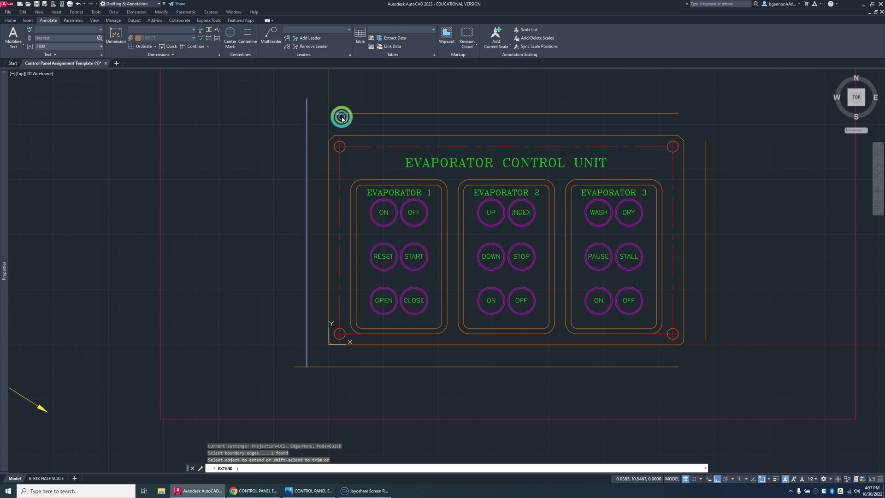
{"action": "left_click", "coordinate": [343, 114]}
{"action": "left_click", "coordinate": [343, 114]}
{"action": "key", "text": "space"}
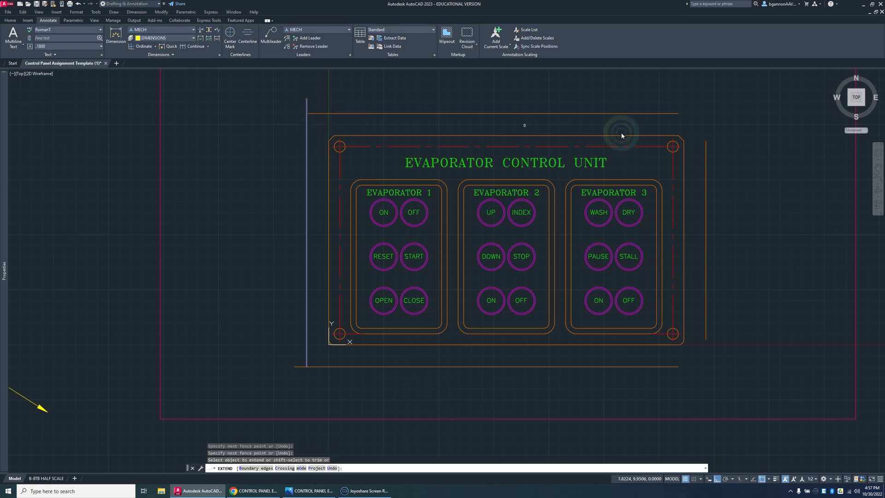
{"action": "key", "text": "space"}
Step: Stretch both ends of the right vertical guide line past the top and bottom guide lines
{"action": "left_click", "coordinate": [705, 155]}
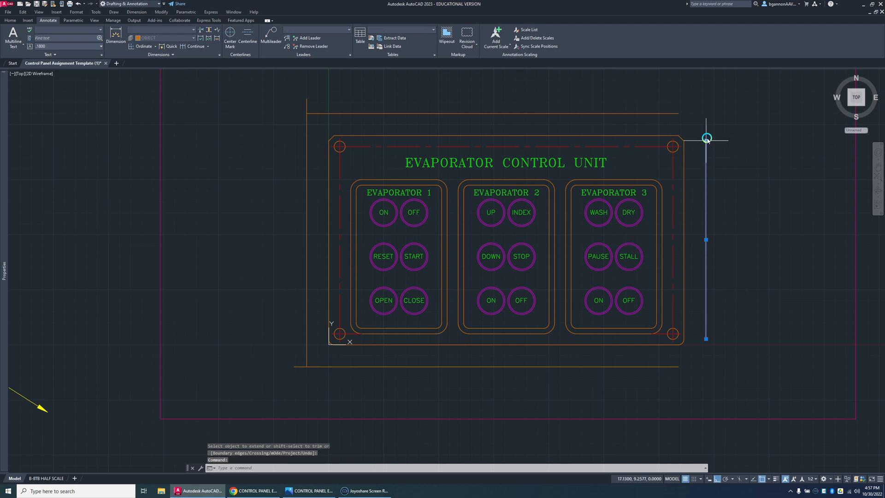
{"action": "left_click", "coordinate": [706, 109]}
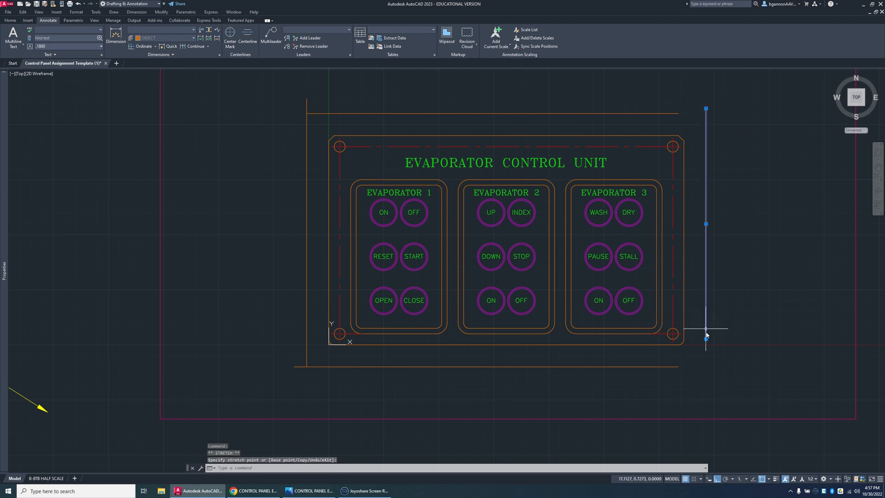
{"action": "left_click", "coordinate": [707, 370]}
Step: Extend the right ends of the bottom and top guide lines to the right vertical guide line
{"action": "type", "text": "ex"}
{"action": "key", "text": "space"}
{"action": "left_click", "coordinate": [676, 367]}
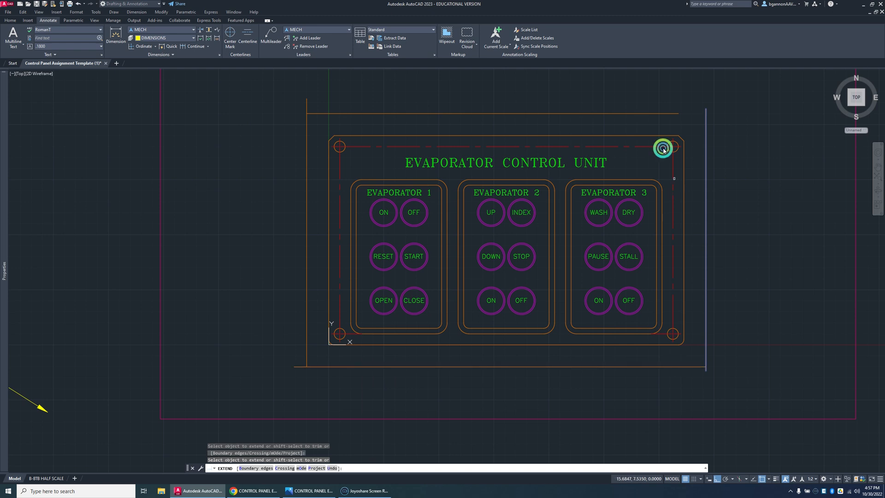
{"action": "left_click", "coordinate": [662, 148]}
{"action": "key", "text": "Escape"}
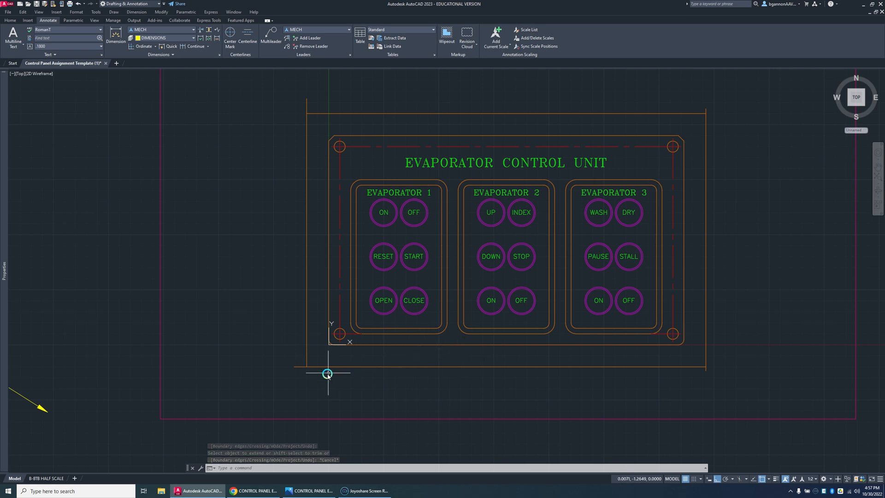
Step: Add an X ordinate dimension for the panel's left edge, ending its leader on the guide line below the panel
{"action": "left_click", "coordinate": [145, 49]}
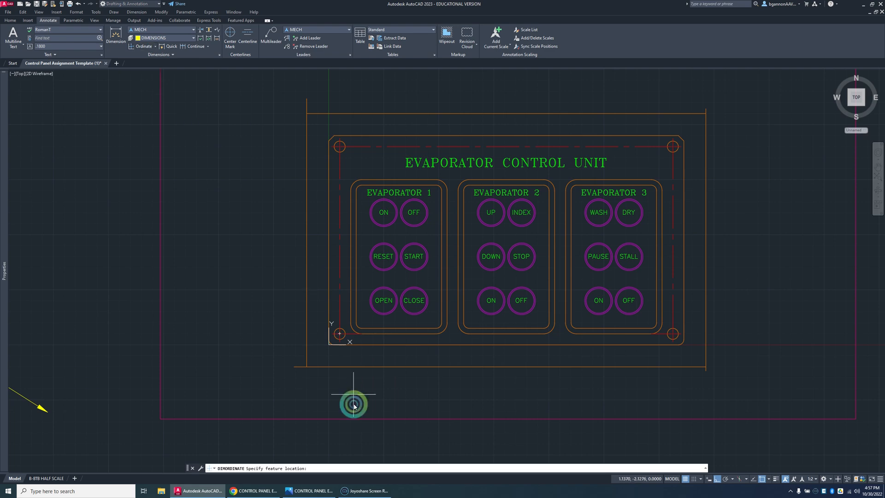
{"action": "scroll", "coordinate": [331, 364], "scroll_direction": "up", "scroll_amount": 3}
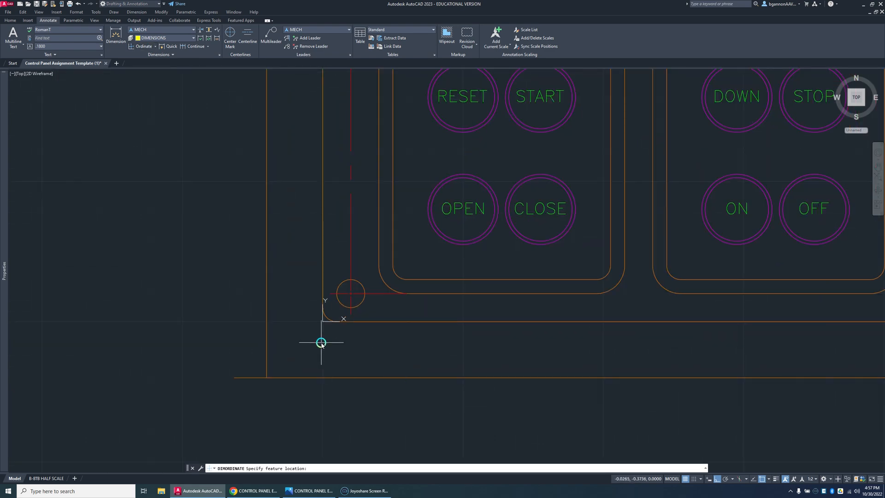
{"action": "left_click", "coordinate": [322, 310]}
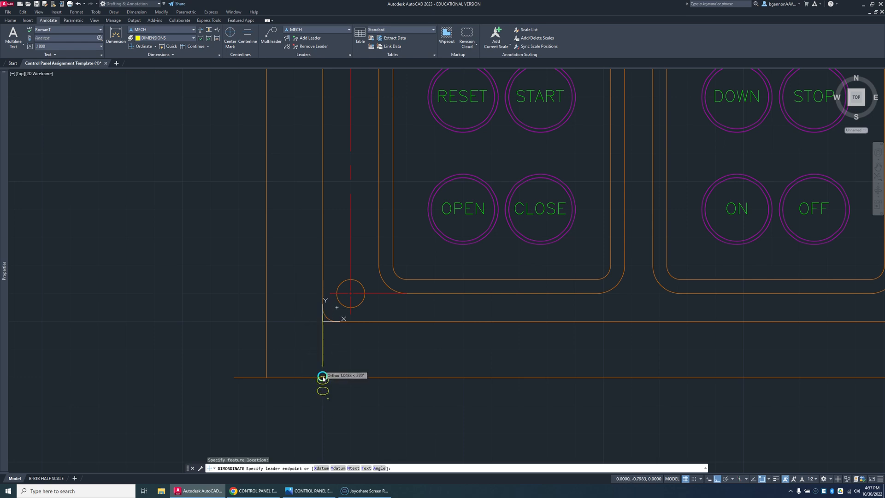
{"action": "scroll", "coordinate": [323, 379], "scroll_direction": "up", "scroll_amount": 3}
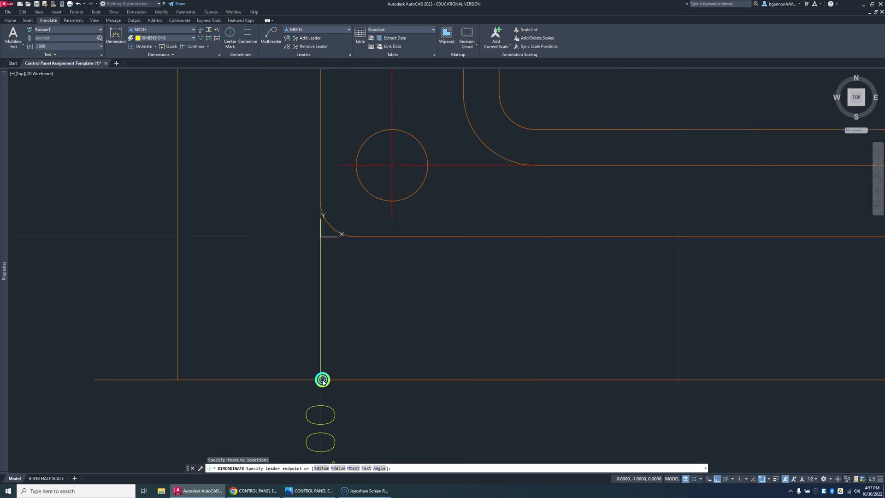
{"action": "left_click", "coordinate": [322, 379]}
{"action": "scroll", "coordinate": [359, 375], "scroll_direction": "down", "scroll_amount": 2}
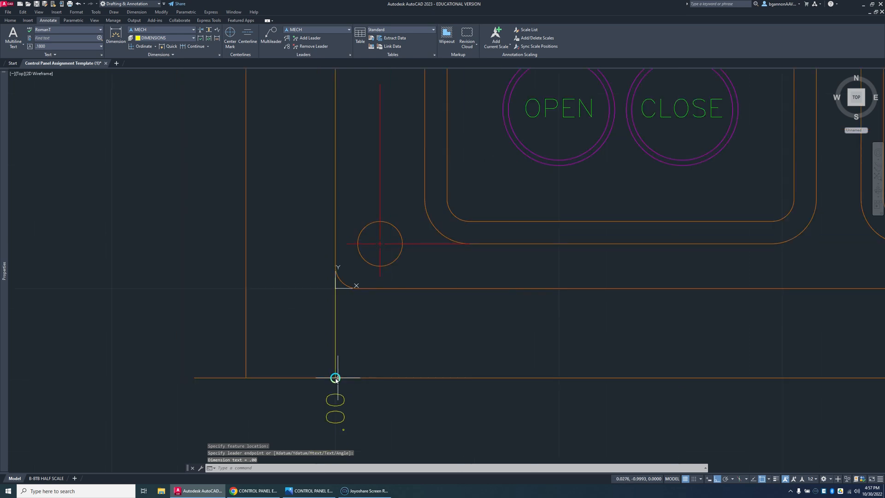
Step: Add X ordinate dimensions for the lower-left mounting hole and the left inner edge of the Evaporator 1 frame, ending on the bottom guide line
{"action": "key", "text": "Return"}
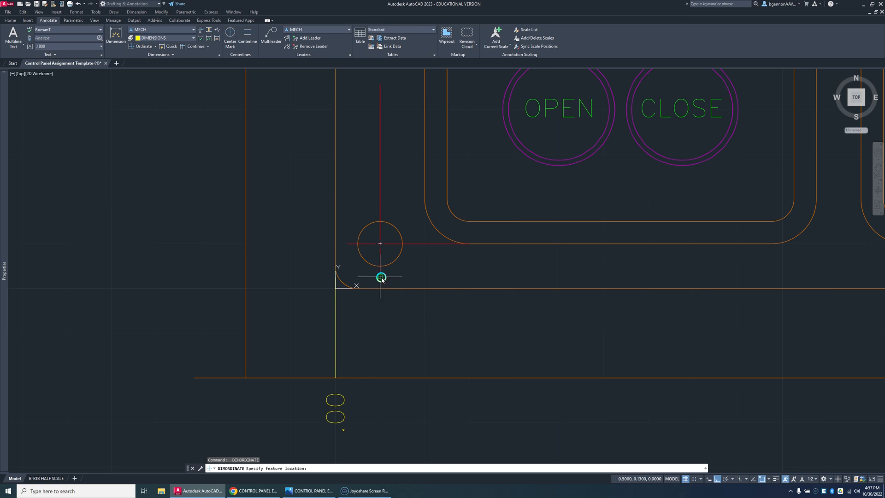
{"action": "left_click", "coordinate": [381, 278]}
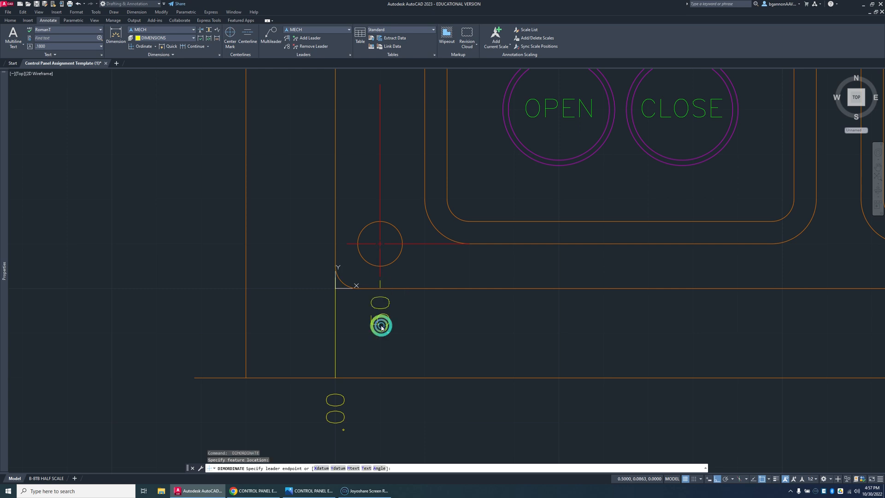
{"action": "left_click", "coordinate": [378, 379]}
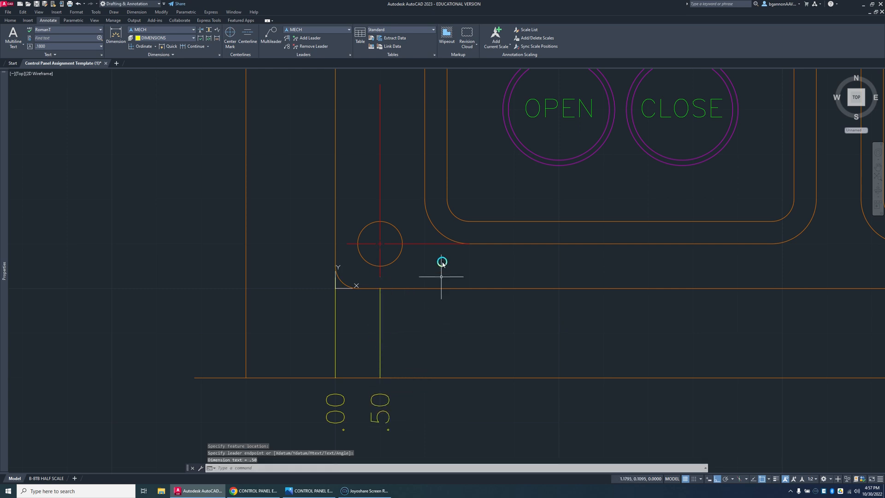
{"action": "key", "text": "Return"}
{"action": "left_click", "coordinate": [448, 199]}
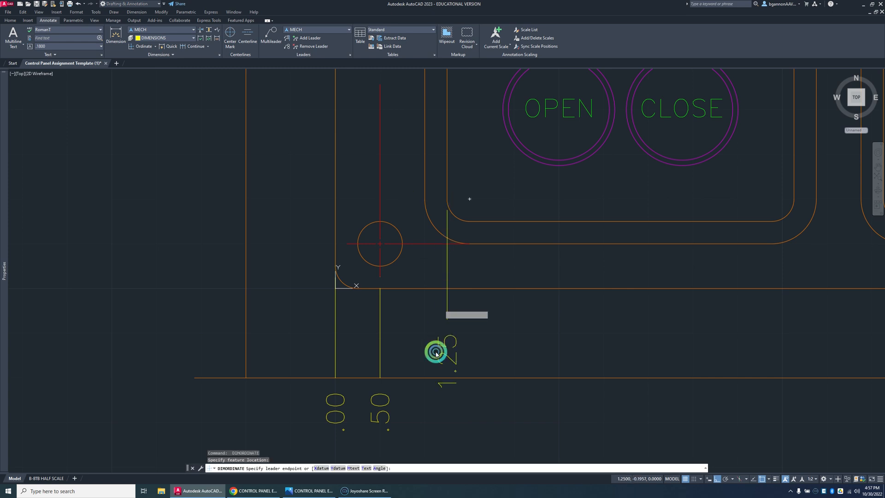
{"action": "left_click", "coordinate": [440, 378]}
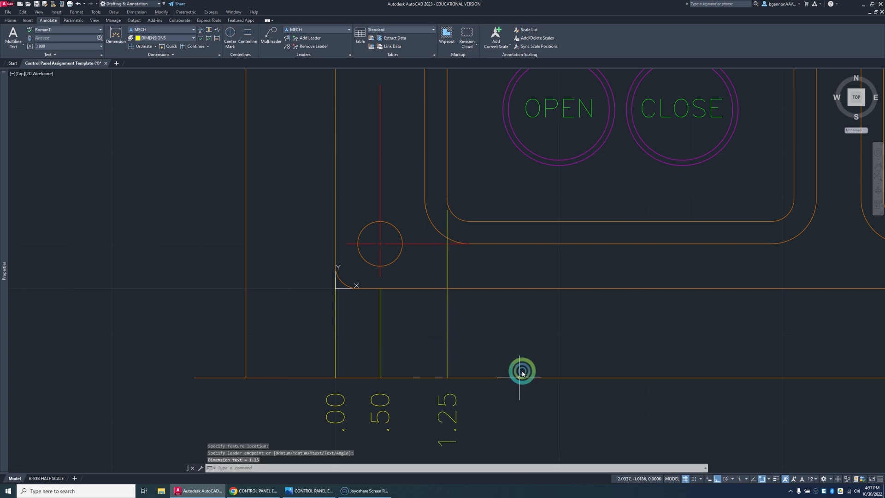
Step: Add X ordinate dimensions for the OPEN and CLOSE buttons, ending their leaders on the bottom guide line
{"action": "key", "text": "Return"}
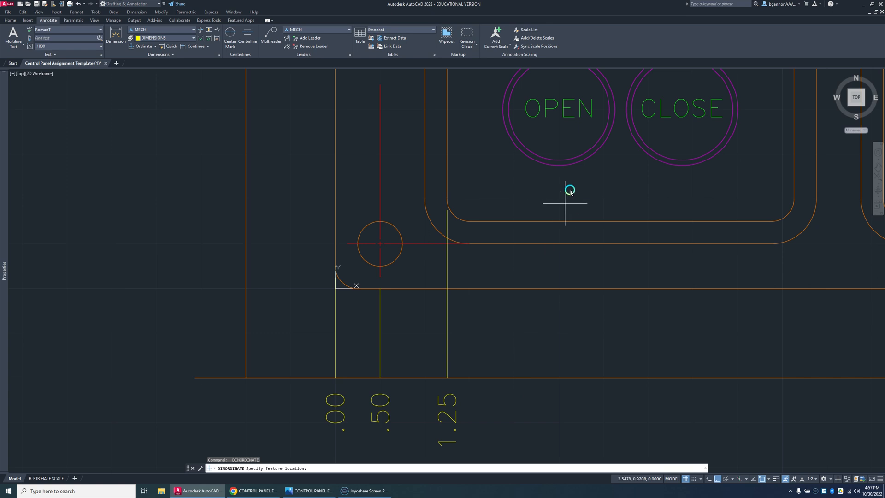
{"action": "left_click", "coordinate": [562, 165]}
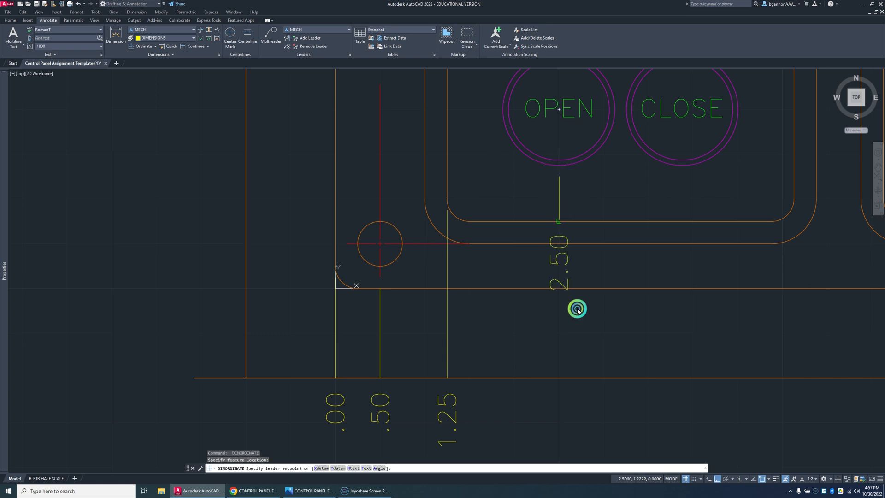
{"action": "left_click", "coordinate": [567, 378]}
{"action": "mouse_move", "coordinate": [672, 363]}
{"action": "middle_mouse_down"}
{"action": "mouse_move", "coordinate": [638, 366]}
{"action": "mouse_move", "coordinate": [498, 277]}
{"action": "middle_mouse_up"}
{"action": "key", "text": "Return"}
{"action": "left_click", "coordinate": [515, 166]}
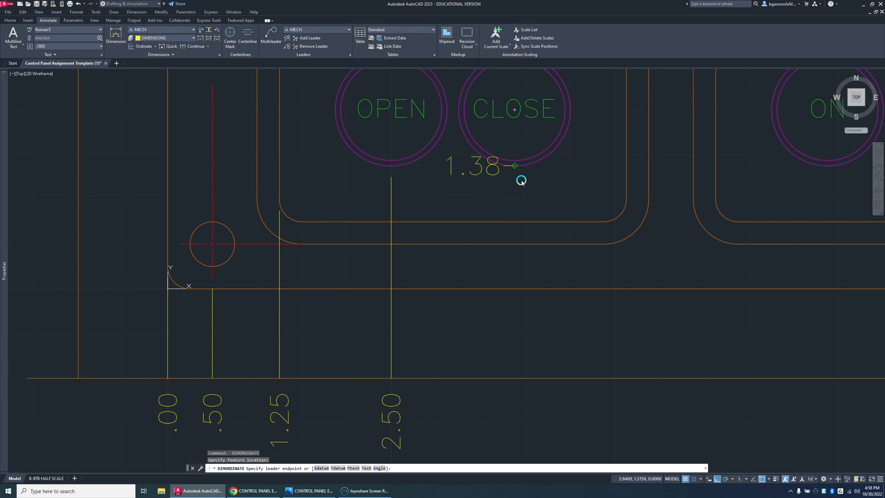
{"action": "left_click", "coordinate": [523, 377]}
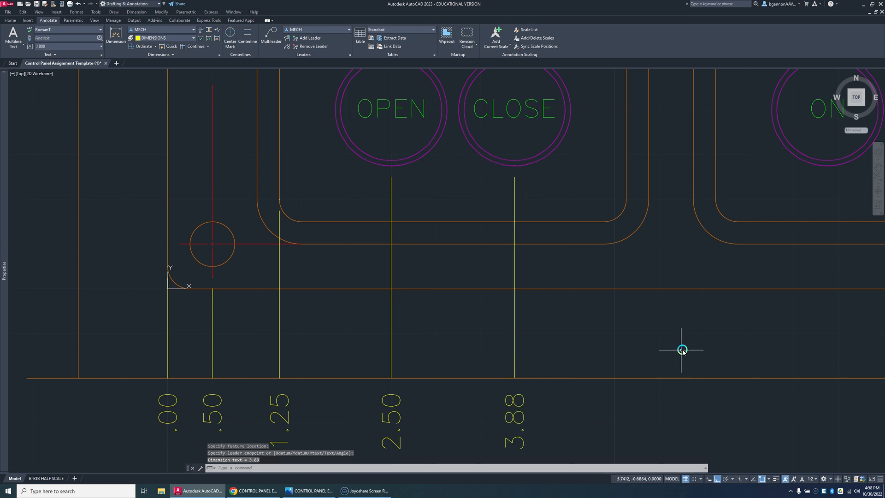
Step: Add X ordinate dimensions for the Evaporator 1 frame's right inner edge and the Evaporator 2 frame's left inner edge, down to the bottom guide line
{"action": "mouse_move", "coordinate": [681, 347]}
{"action": "middle_mouse_down"}
{"action": "mouse_move", "coordinate": [569, 340]}
{"action": "mouse_move", "coordinate": [567, 330]}
{"action": "middle_mouse_up"}
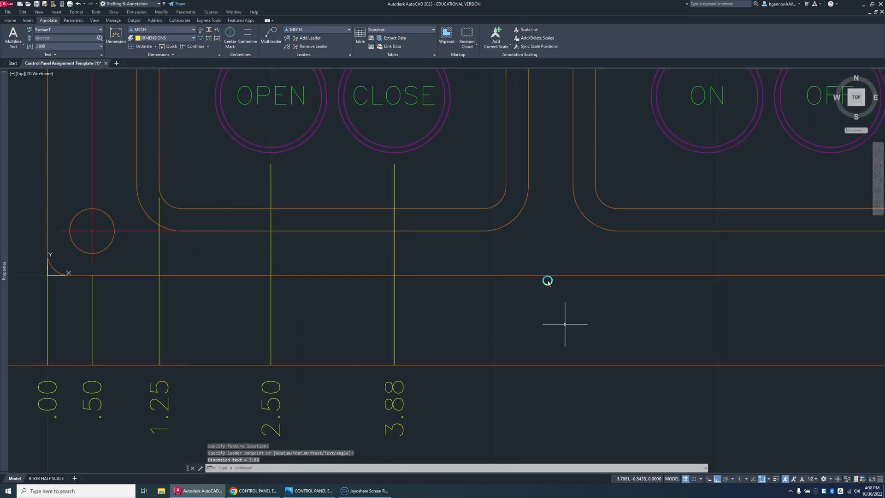
{"action": "key", "text": "Return"}
{"action": "left_click", "coordinate": [507, 190]}
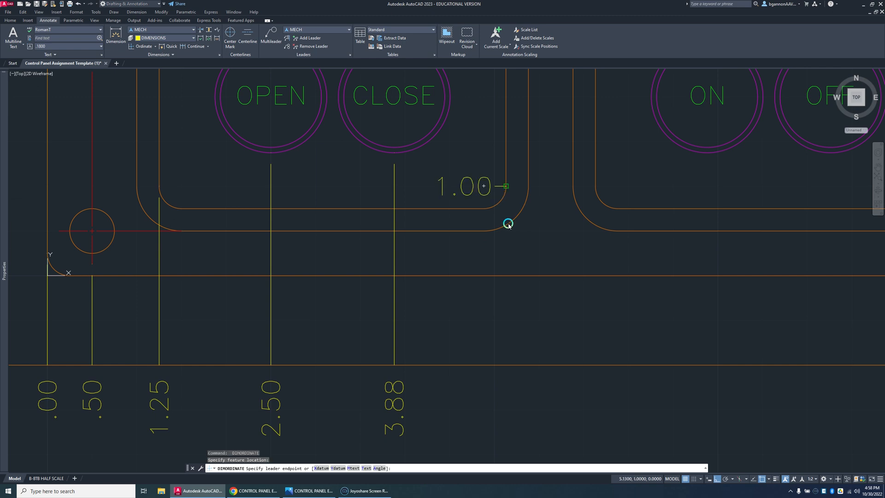
{"action": "left_click", "coordinate": [501, 366]}
{"action": "key", "text": "Return"}
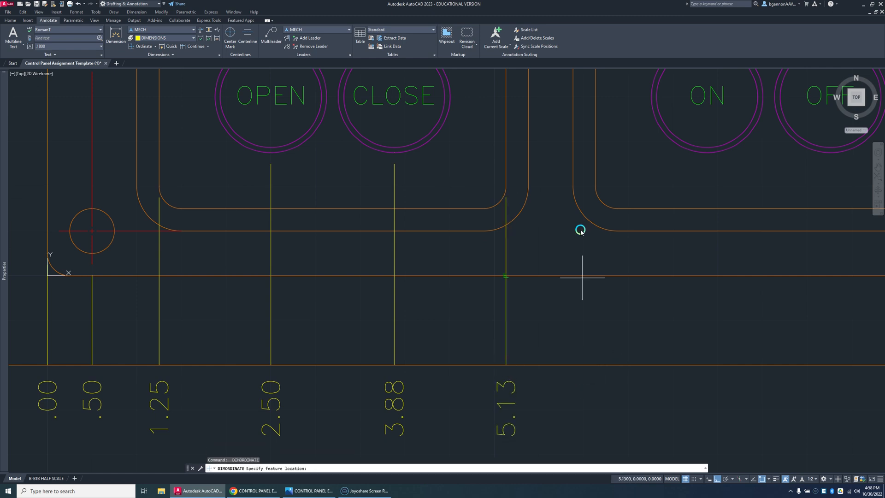
{"action": "left_click", "coordinate": [595, 189]}
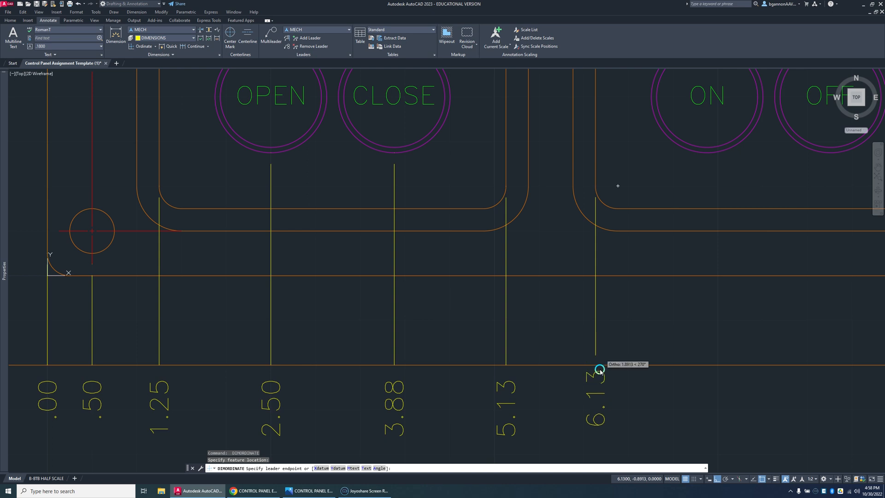
{"action": "left_click", "coordinate": [599, 366]}
Step: Add an X ordinate dimension for the ON button in the Evaporator 2 group, ending on the bottom guide line
{"action": "middle_click_drag", "start_coordinate": [641, 332], "coordinate": [522, 294]}
{"action": "key", "text": "Return"}
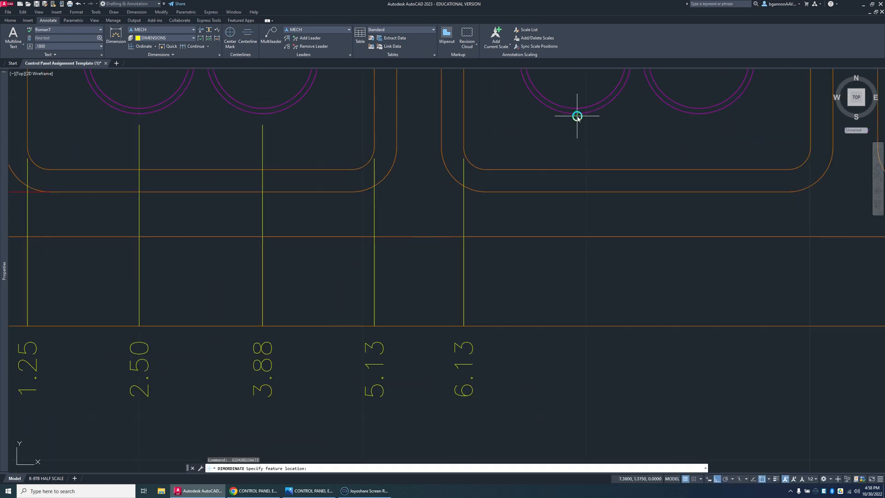
{"action": "left_click", "coordinate": [576, 112]}
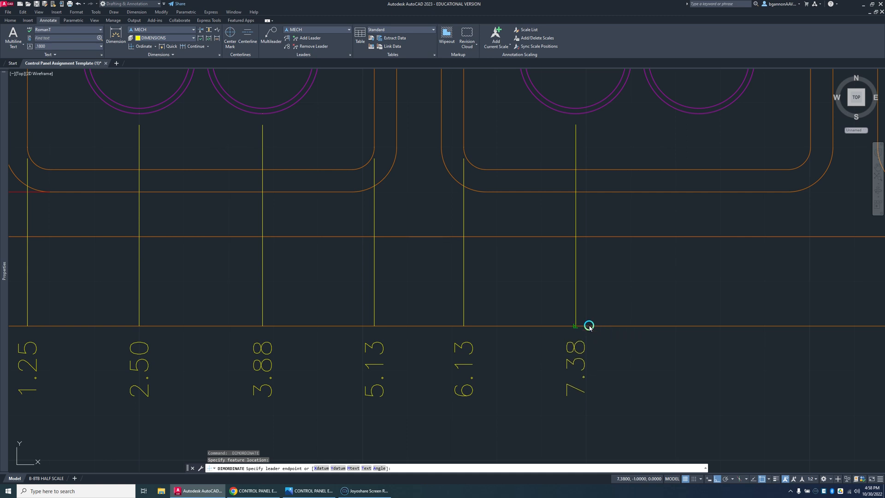
{"action": "left_click", "coordinate": [589, 326]}
Step: Try placing an X ordinate dimension for the OFF button in the Evaporator 2 group, and undo it
{"action": "middle_click_drag", "start_coordinate": [569, 303], "coordinate": [381, 340]}
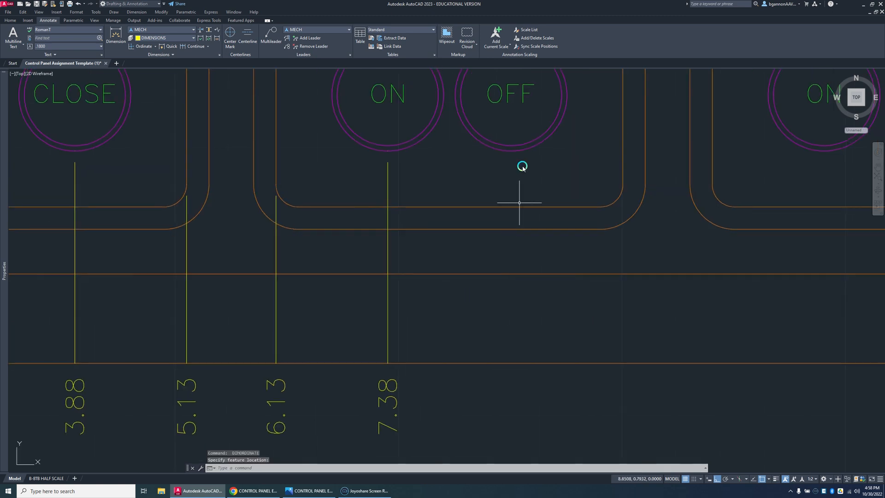
{"action": "key", "text": "Return"}
{"action": "left_click", "coordinate": [511, 150]}
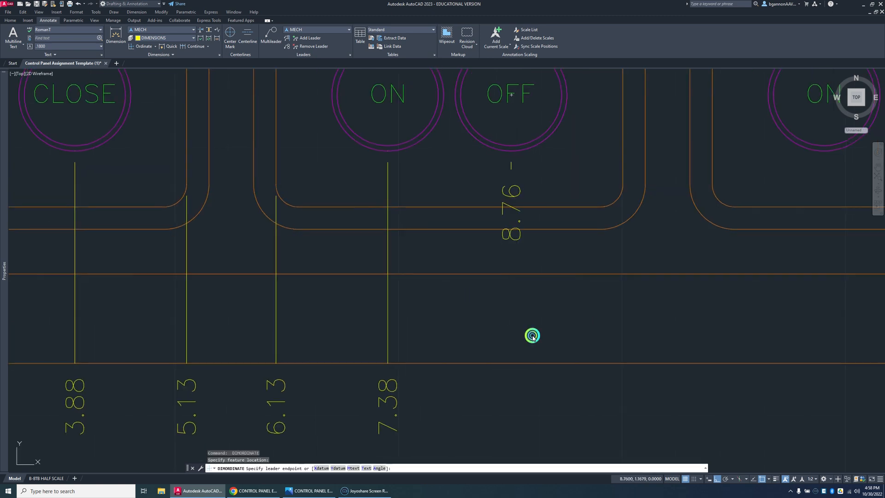
{"action": "left_click", "coordinate": [534, 364]}
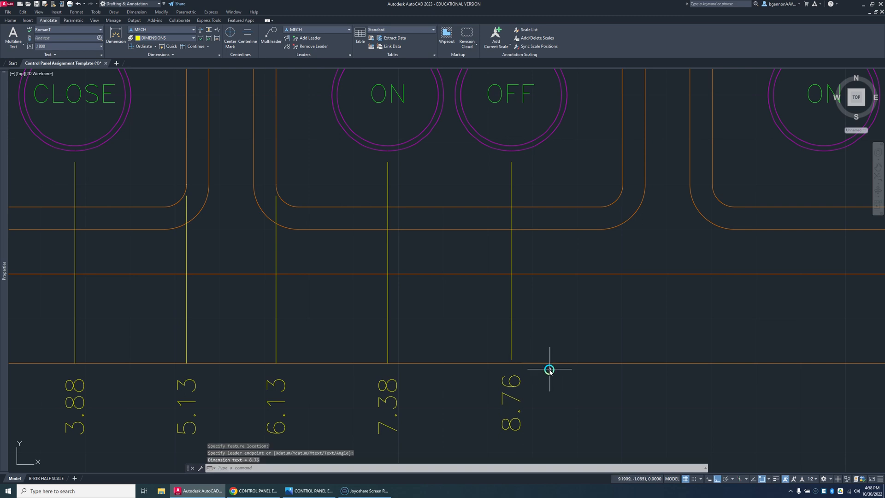
{"action": "key", "text": "ctrl+z"}
{"action": "key", "text": "Return"}
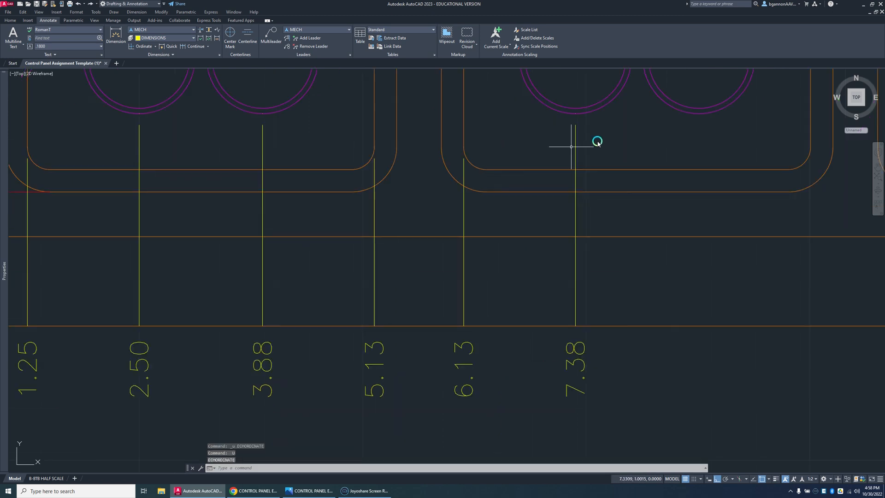
Step: Add an X ordinate dimension for the OFF button in the Evaporator 2 group, ending its leader on the bottom guide line
{"action": "scroll", "coordinate": [638, 148], "scroll_direction": "down", "scroll_amount": 2}
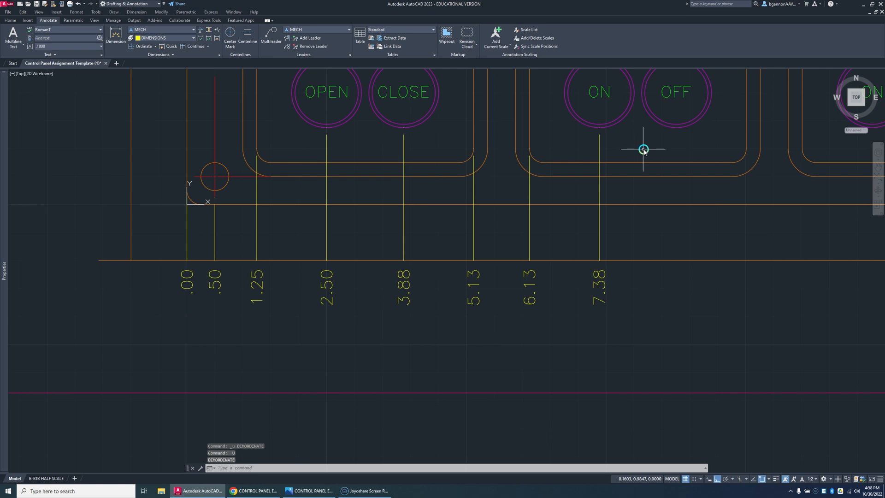
{"action": "middle_click_drag", "start_coordinate": [643, 149], "coordinate": [508, 184]}
{"action": "key", "text": "Return"}
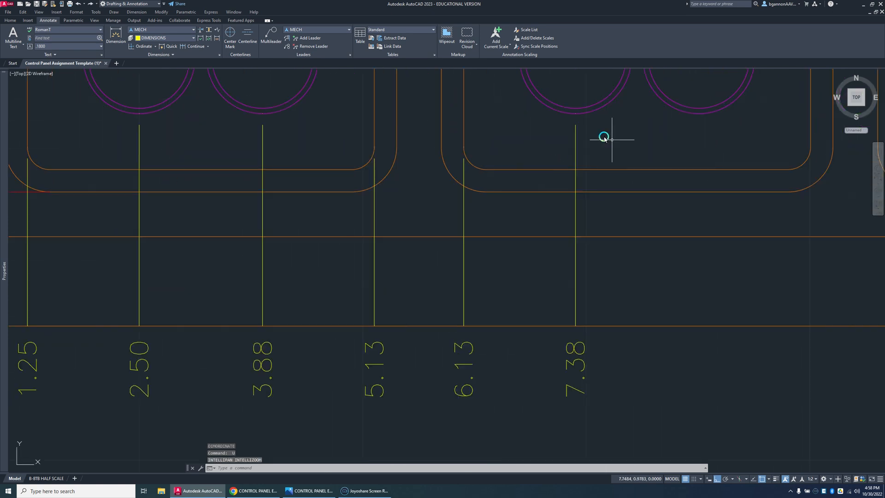
{"action": "left_click", "coordinate": [144, 47]}
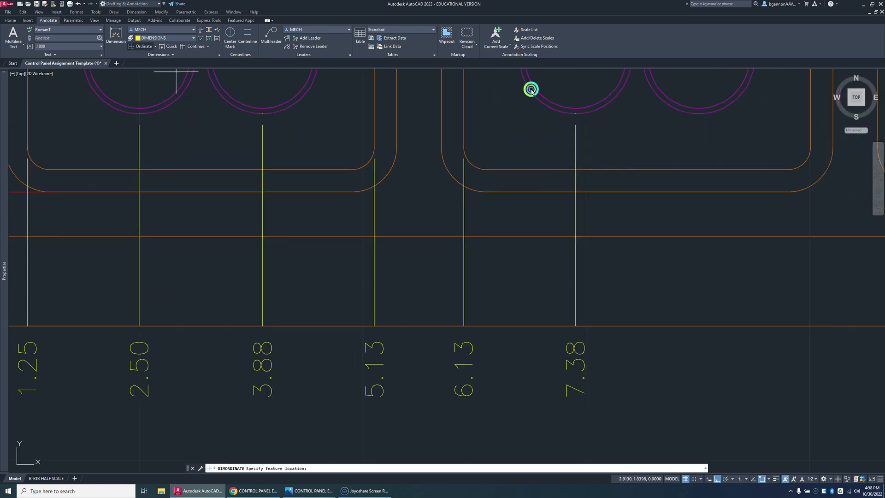
{"action": "left_click", "coordinate": [700, 113]}
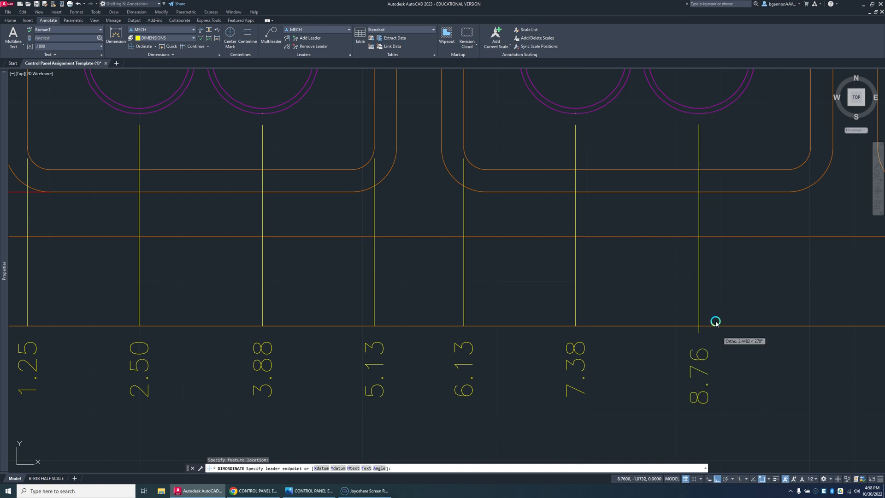
{"action": "left_click", "coordinate": [717, 323]}
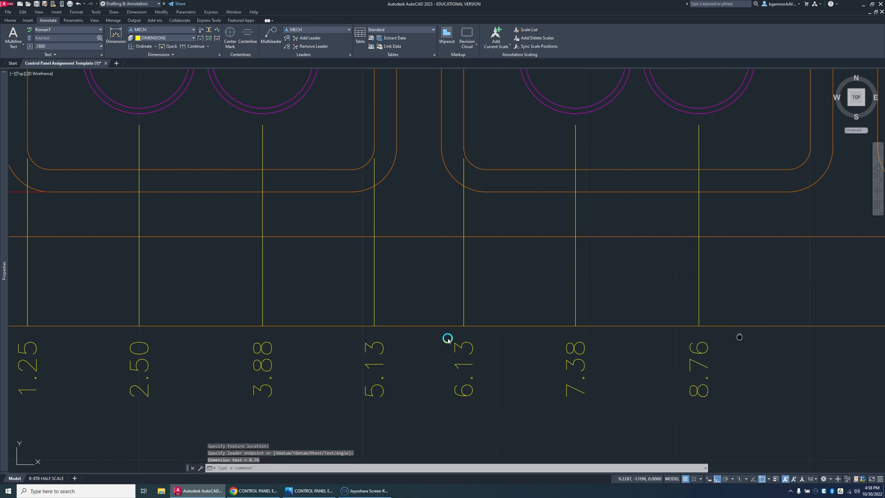
{"action": "middle_click_drag", "start_coordinate": [739, 336], "coordinate": [294, 349]}
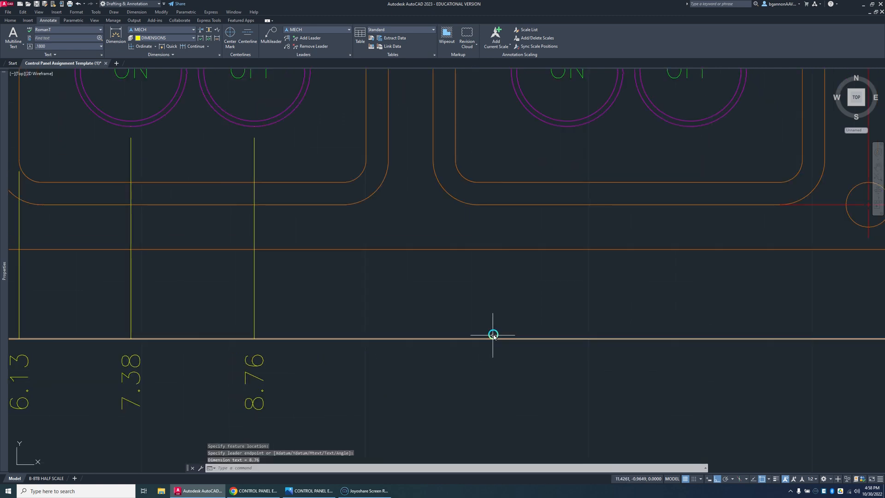
{"action": "key", "text": "Return"}
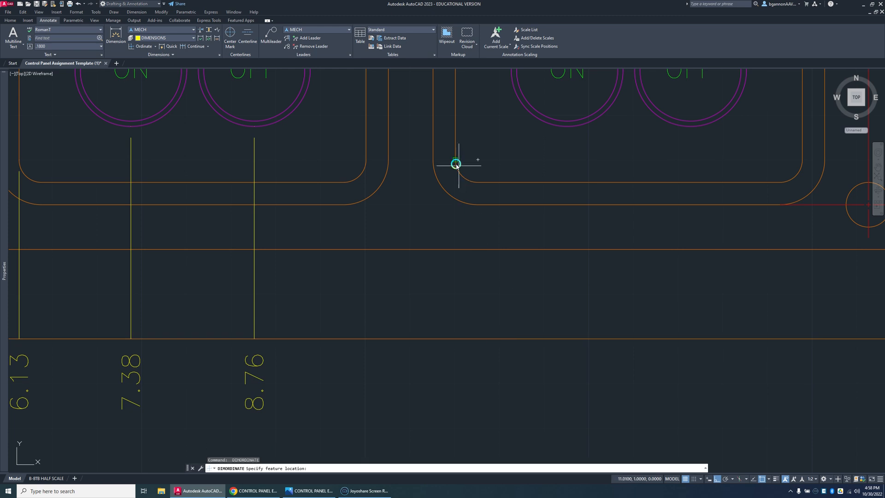
{"action": "left_click", "coordinate": [455, 164]}
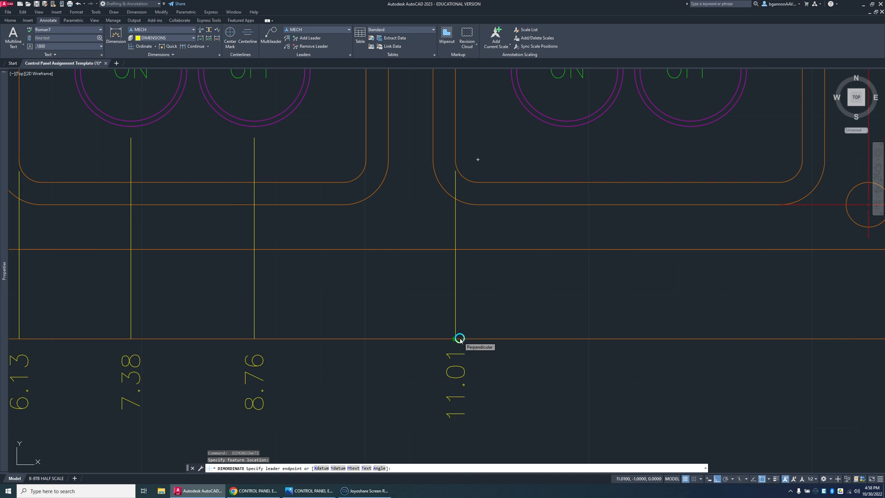
{"action": "key", "text": "Escape"}
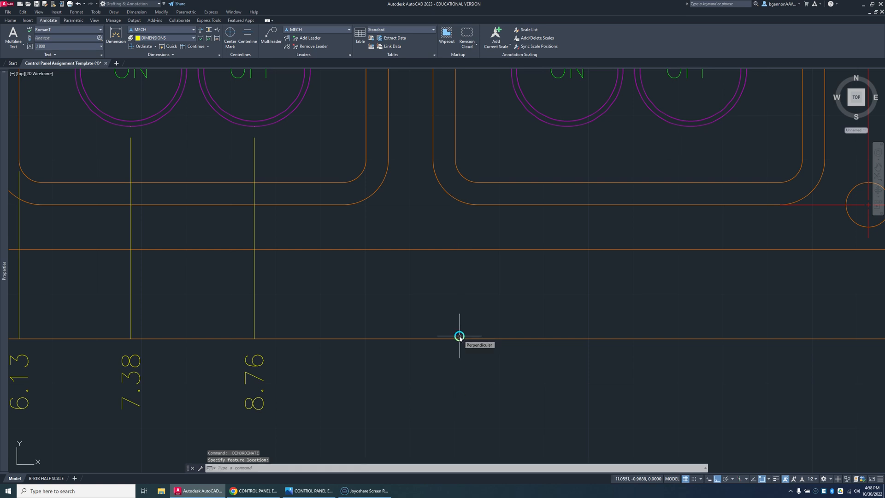
Step: Add an X ordinate dimension for the Evaporator 3 frame's left inner edge down to the bottom guide line and inspect its origin point
{"action": "key", "text": "Return"}
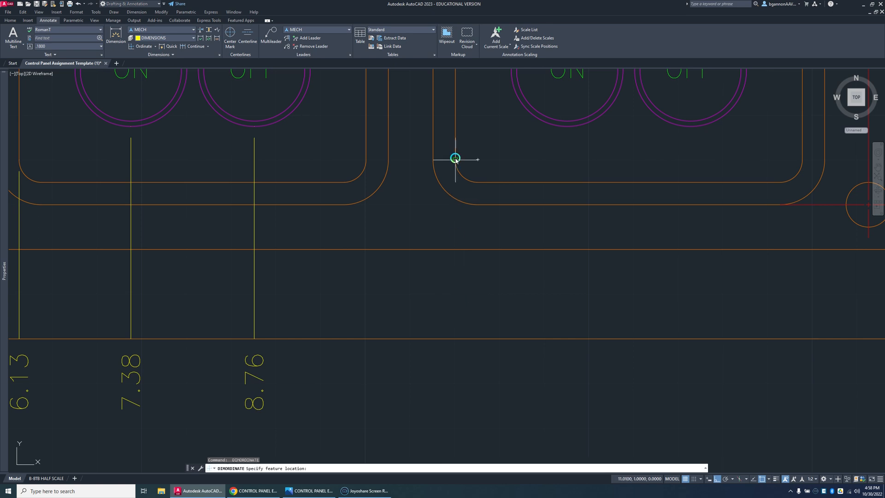
{"action": "left_click", "coordinate": [455, 161]}
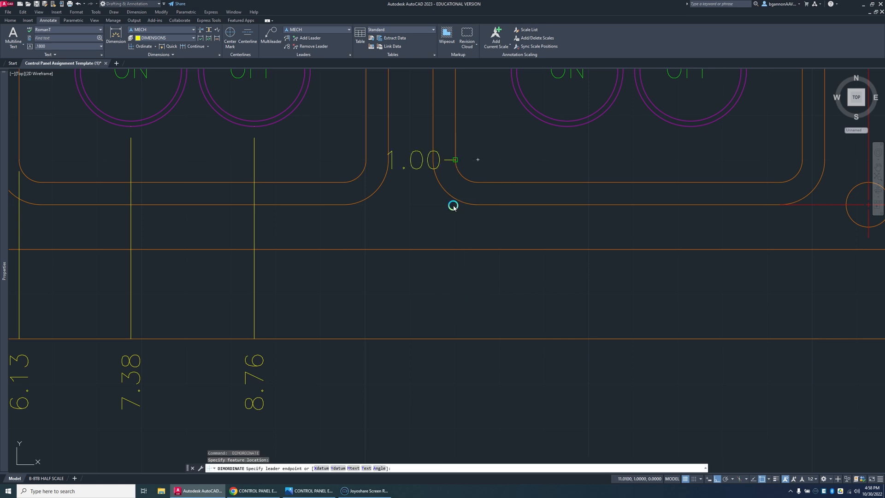
{"action": "left_click", "coordinate": [467, 342]}
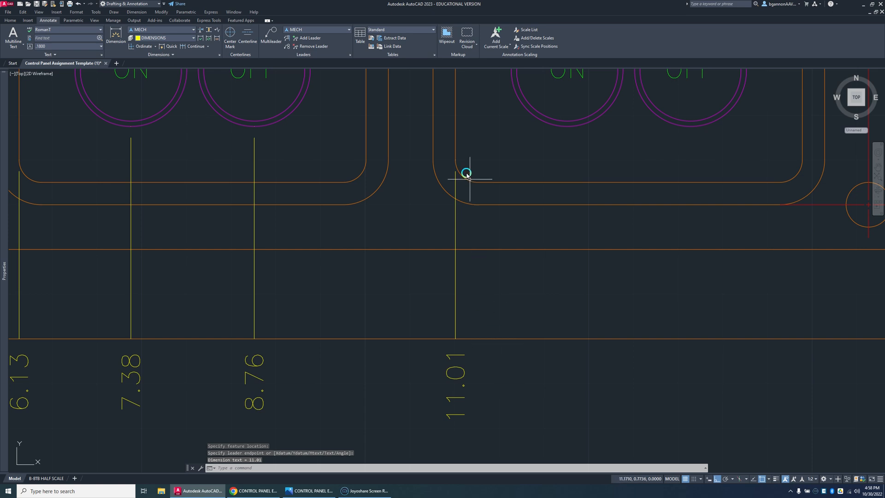
{"action": "scroll", "coordinate": [456, 155], "scroll_direction": "up", "scroll_amount": 2}
{"action": "scroll", "coordinate": [453, 158], "scroll_direction": "up", "scroll_amount": 3}
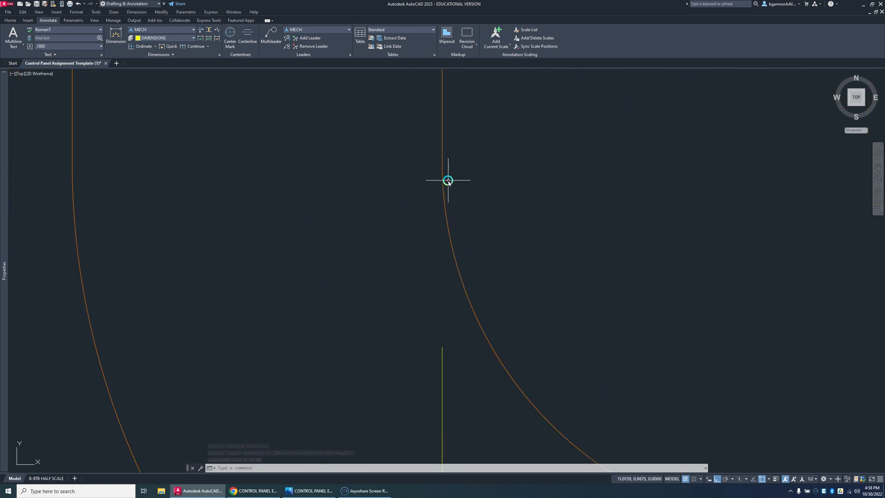
{"action": "scroll", "coordinate": [453, 197], "scroll_direction": "down", "scroll_amount": 2}
{"action": "scroll", "coordinate": [462, 355], "scroll_direction": "down", "scroll_amount": 6}
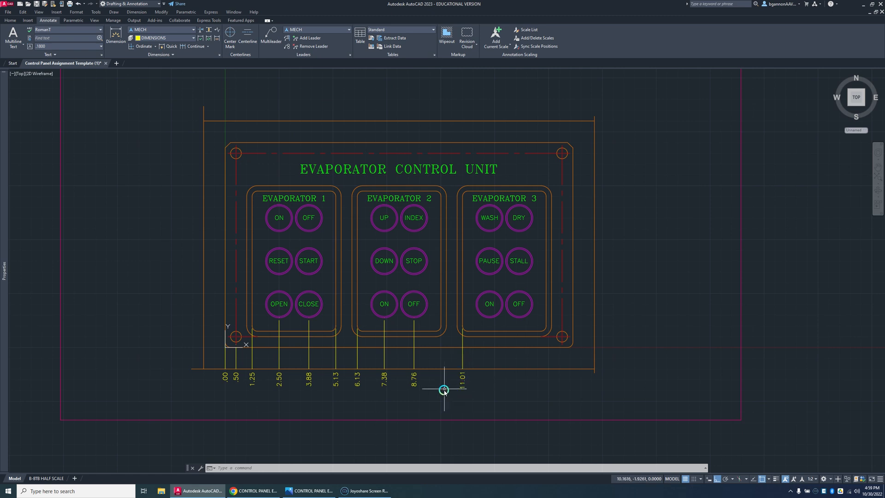
Step: Add an X ordinate dimension for the Evaporator 2 frame's right inner edge, ending on the bottom guide line
{"action": "key", "text": "Return"}
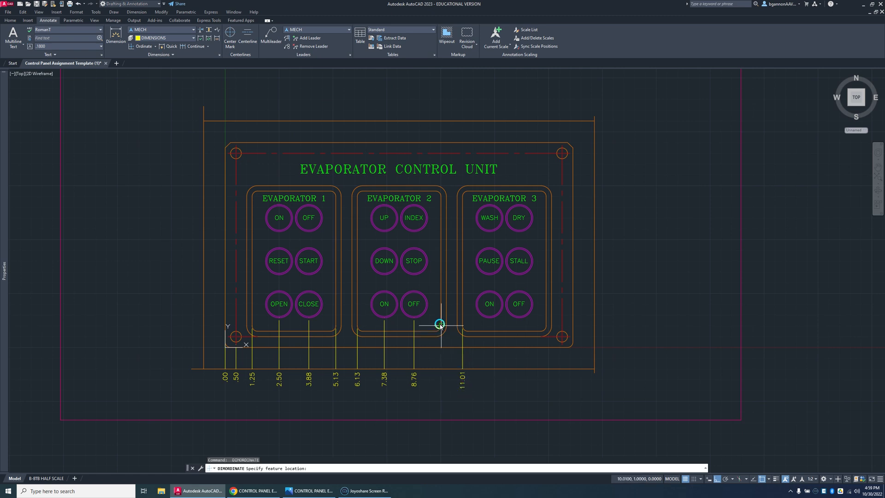
{"action": "scroll", "coordinate": [442, 320], "scroll_direction": "up", "scroll_amount": 4}
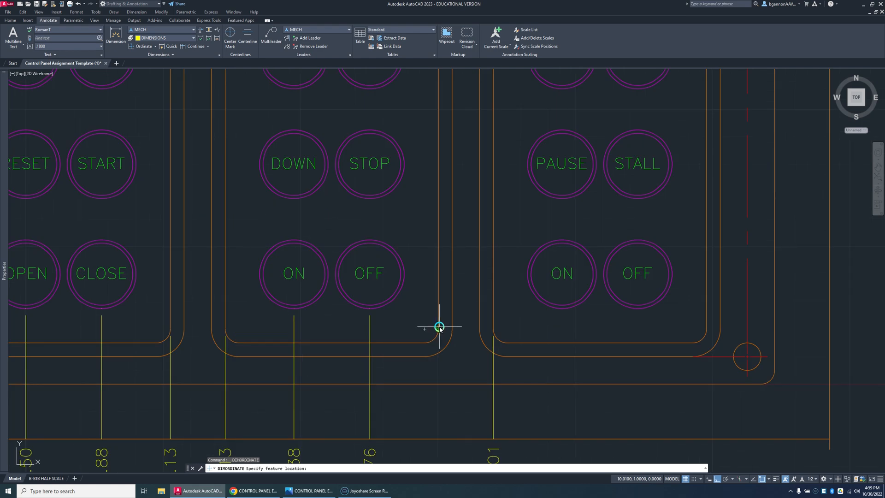
{"action": "left_click", "coordinate": [439, 329]}
{"action": "scroll", "coordinate": [444, 390], "scroll_direction": "down", "scroll_amount": 4}
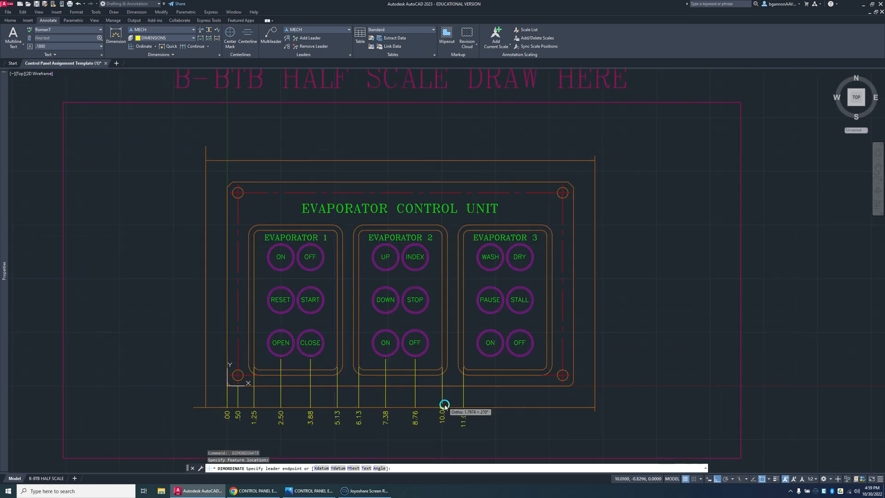
{"action": "left_click", "coordinate": [445, 405]}
Step: Delete the ordinate dimension at the Evaporator 3 frame's left inner edge
{"action": "key", "text": "Return"}
{"action": "scroll", "coordinate": [464, 377], "scroll_direction": "up", "scroll_amount": 4}
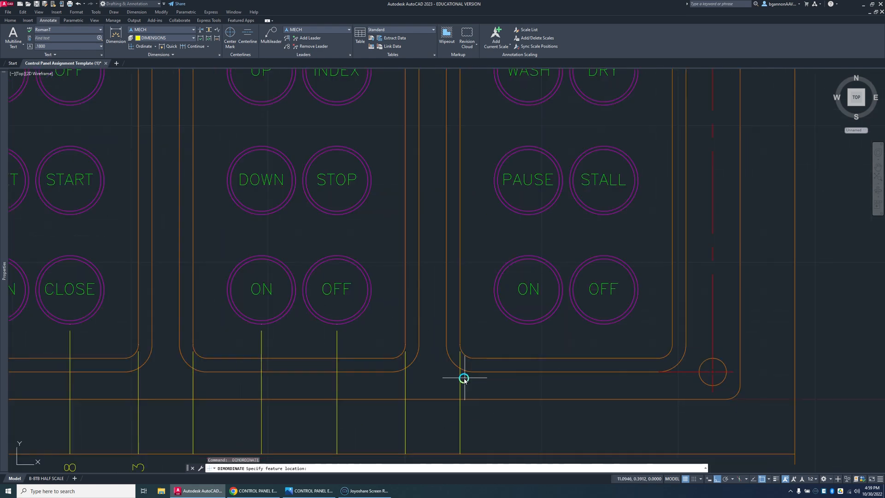
{"action": "key", "text": "Escape"}
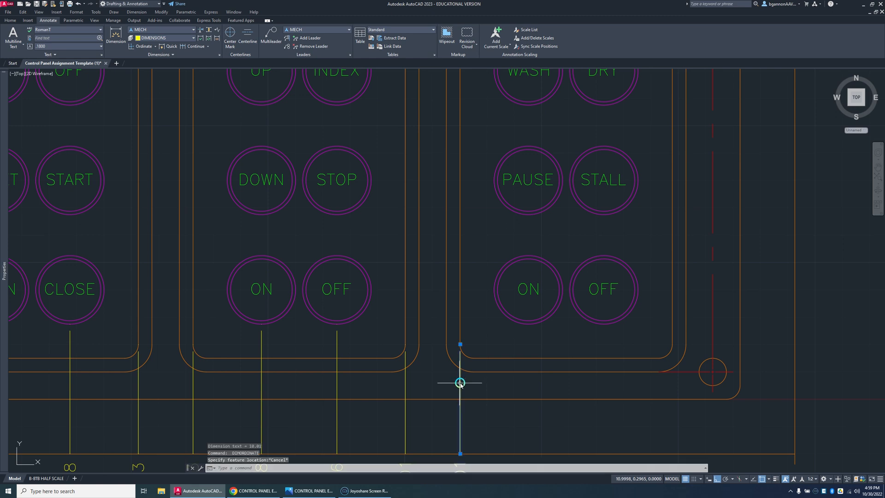
{"action": "key", "text": "Delete"}
{"action": "key", "text": "Return"}
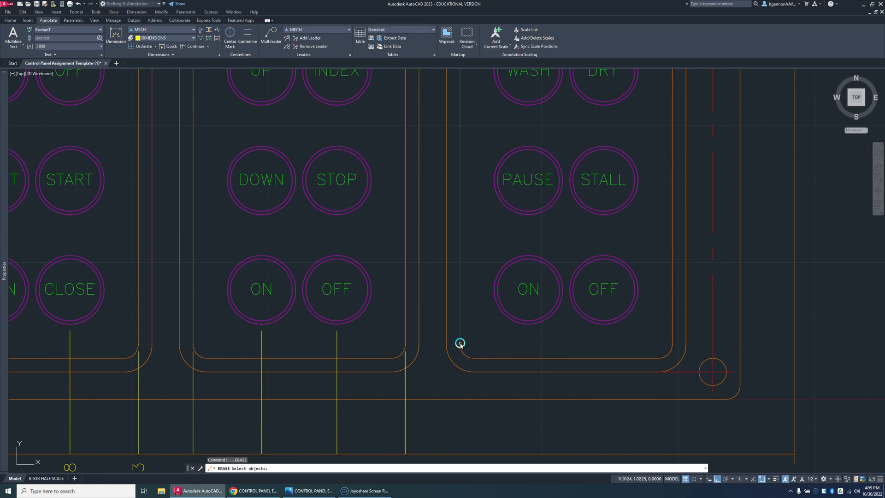
{"action": "key", "text": "Escape"}
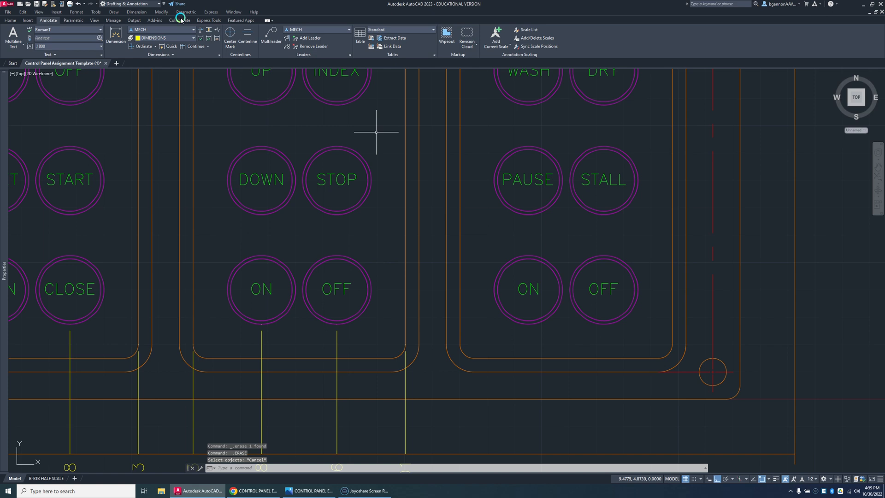
{"action": "left_click", "coordinate": [137, 47]}
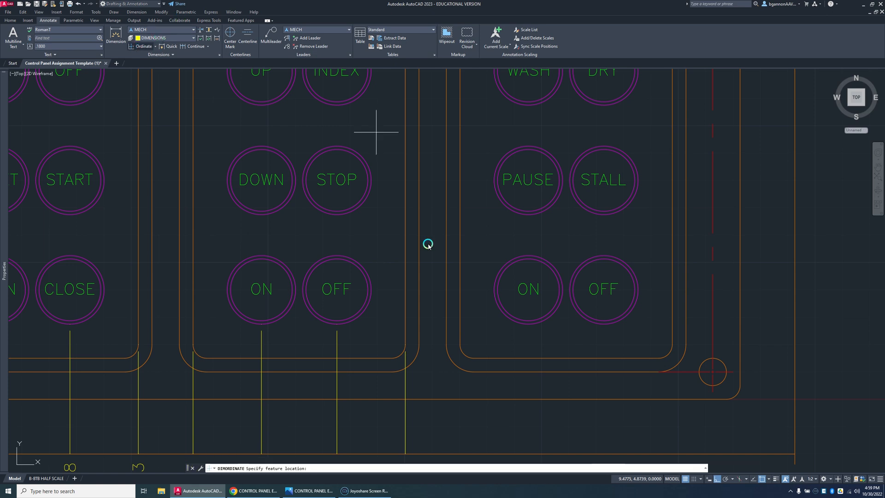
{"action": "left_click", "coordinate": [459, 344]}
{"action": "scroll", "coordinate": [461, 404], "scroll_direction": "down", "scroll_amount": 2}
{"action": "key", "text": "Escape"}
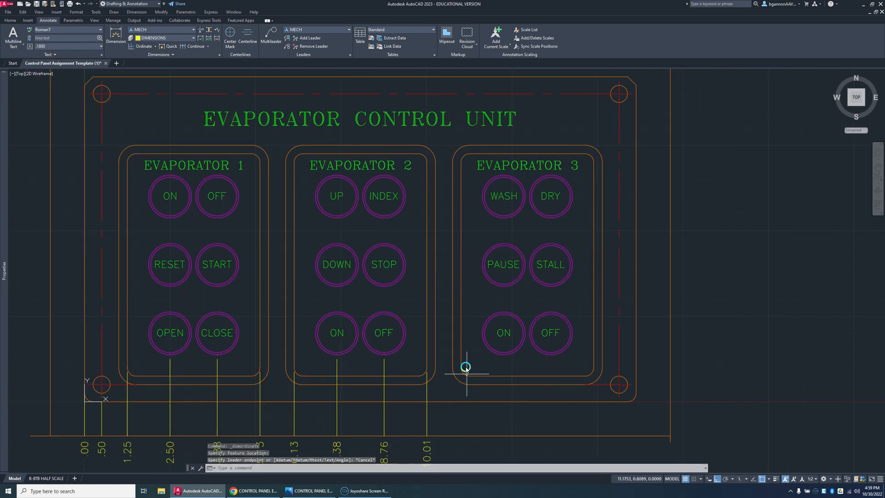
Step: Place an X ordinate dimension from the start of the Evaporator 3 frame's lower-left inner corner arc, ending on the bottom guide line
{"action": "key", "text": "Return"}
{"action": "scroll", "coordinate": [459, 367], "scroll_direction": "up", "scroll_amount": 6}
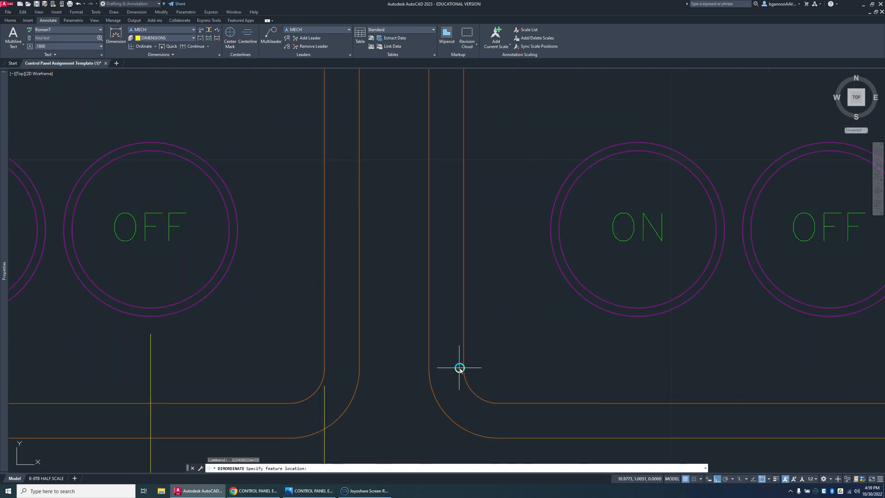
{"action": "scroll", "coordinate": [462, 369], "scroll_direction": "up", "scroll_amount": 10}
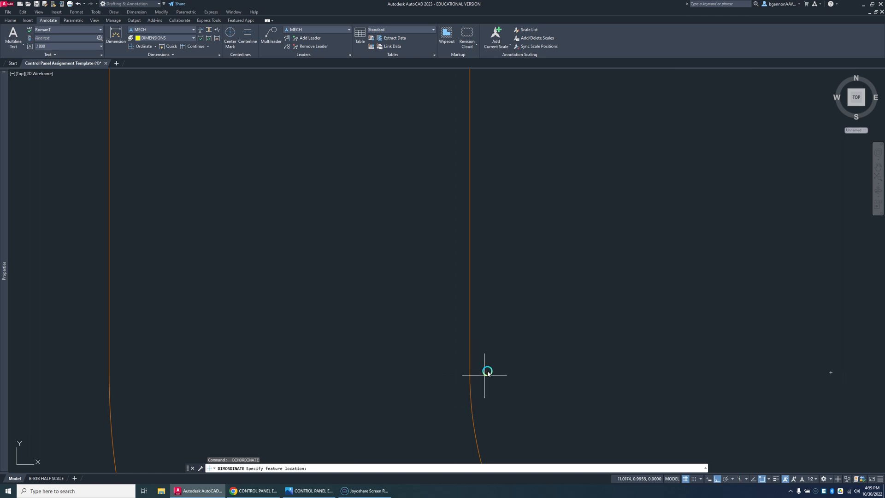
{"action": "left_click", "coordinate": [470, 373]}
{"action": "scroll", "coordinate": [475, 396], "scroll_direction": "down", "scroll_amount": 8}
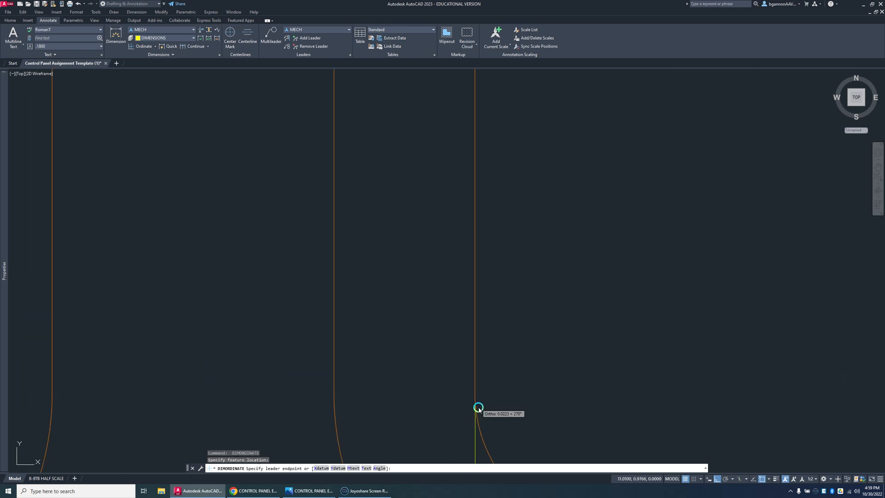
{"action": "scroll", "coordinate": [486, 369], "scroll_direction": "down", "scroll_amount": 2}
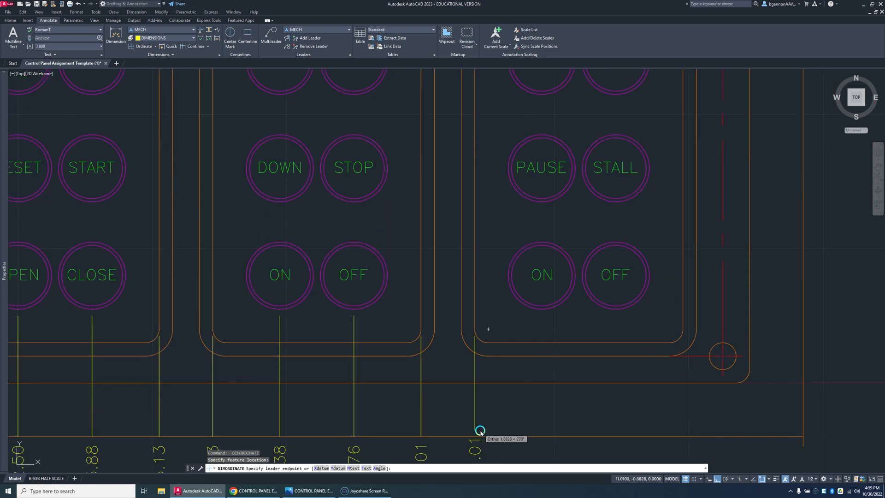
{"action": "left_click", "coordinate": [478, 434]}
{"action": "key", "text": "Return"}
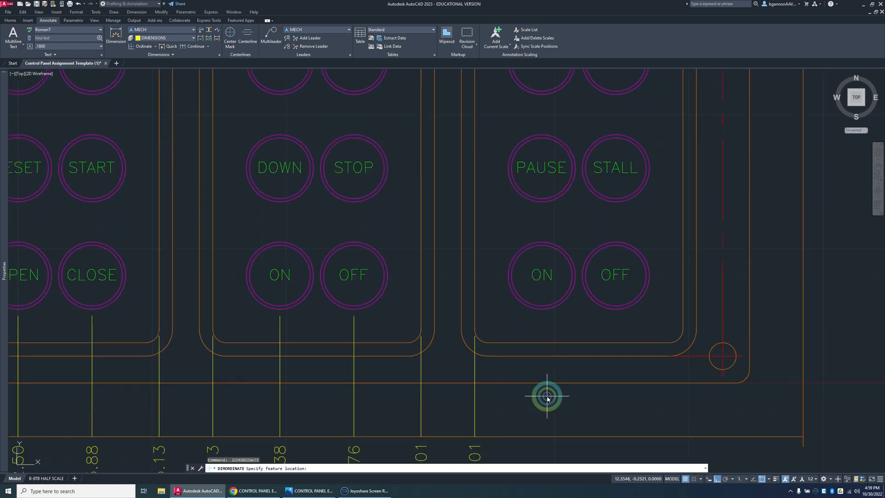
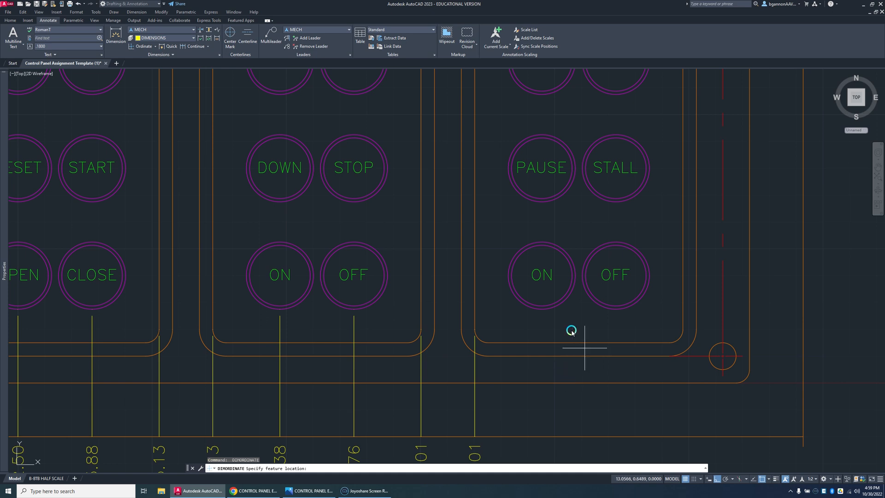
Step: Add X ordinate dimensions for Evaporator 3's bottom-row ON and OFF buttons, ending on the bottom guide line
{"action": "key", "text": "Escape"}
{"action": "key", "text": "space"}
{"action": "left_click", "coordinate": [543, 310]}
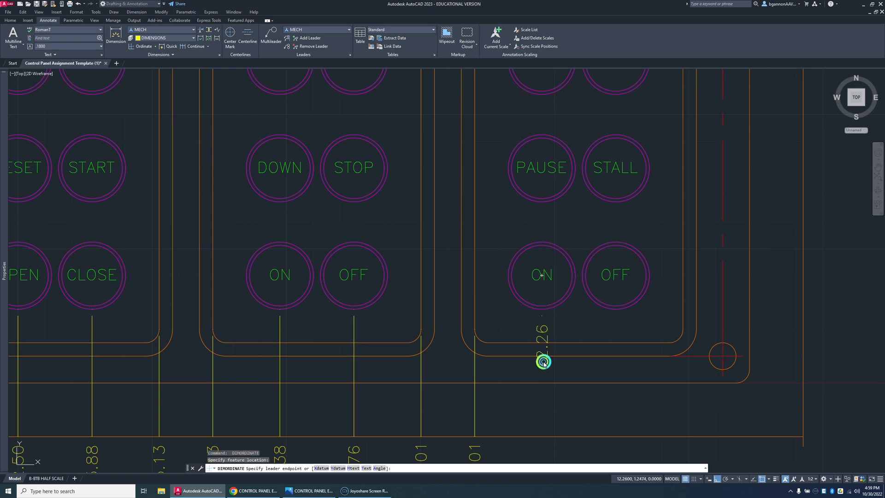
{"action": "left_click", "coordinate": [542, 437]}
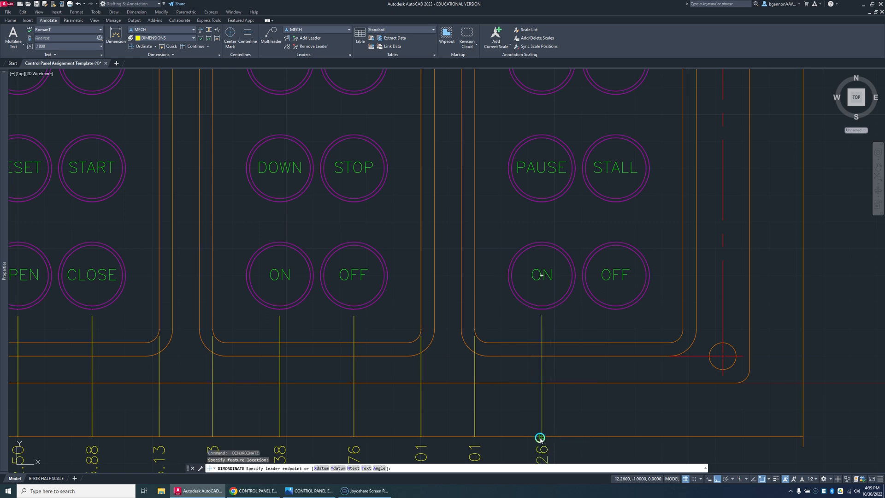
{"action": "key", "text": "space"}
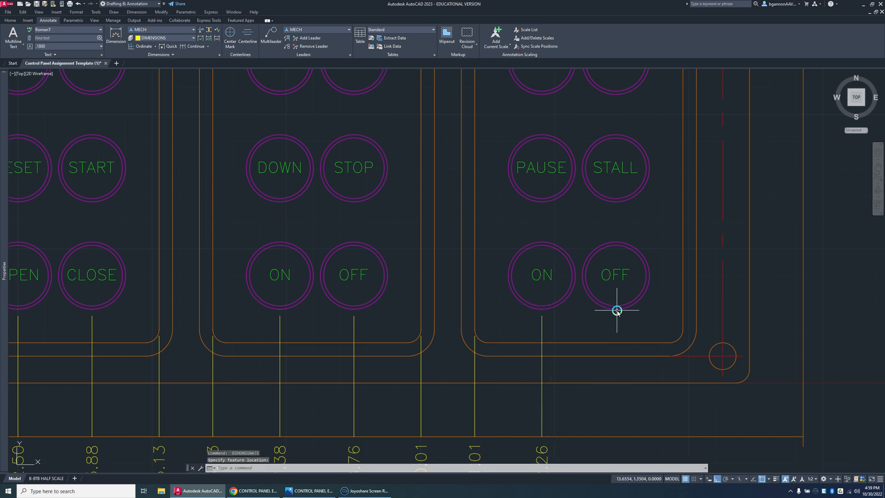
{"action": "left_click", "coordinate": [616, 310]}
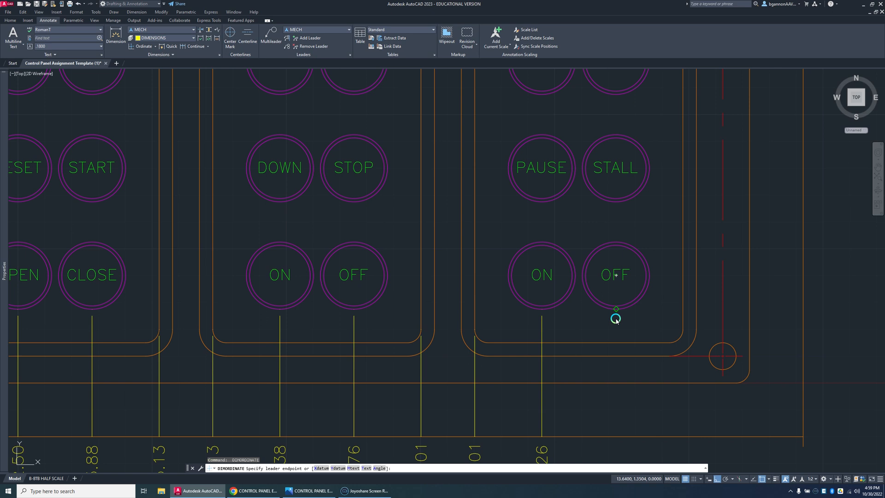
{"action": "left_click", "coordinate": [614, 435]}
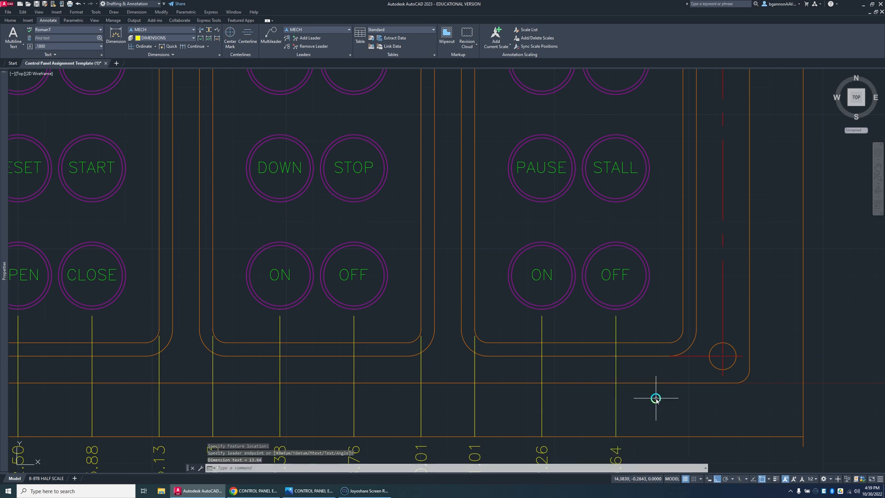
Step: Place an X ordinate dimension from the Evaporator 3 frame's right outer edge down to the bottom guide line
{"action": "key", "text": "Return"}
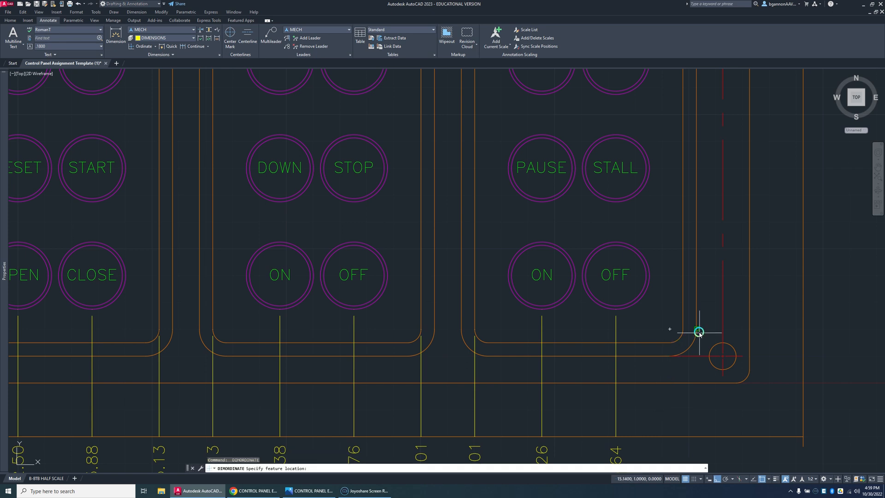
{"action": "left_click", "coordinate": [699, 330]}
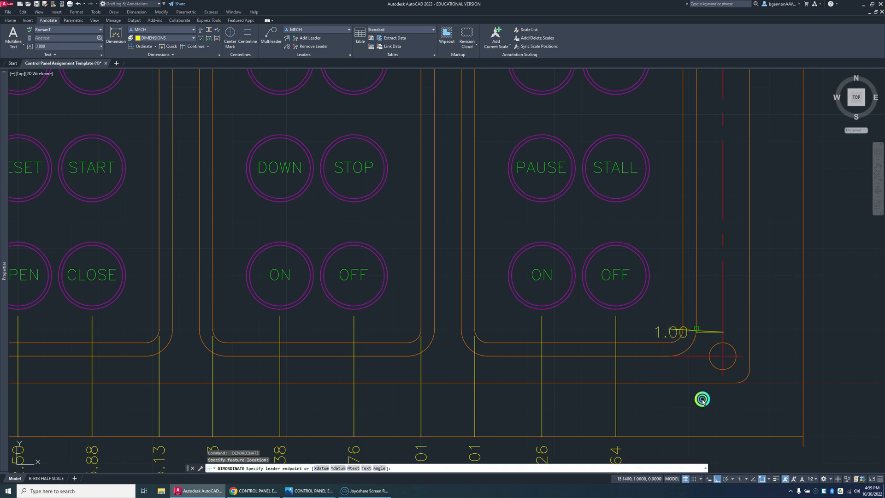
{"action": "left_click", "coordinate": [702, 437]}
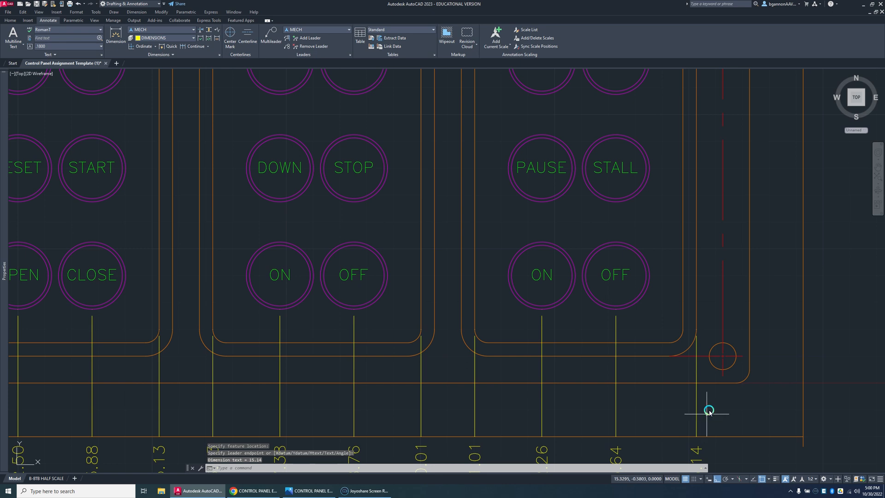
Step: Delete the X ordinate dimension at the Evaporator 3 frame's right outer edge
{"action": "scroll", "coordinate": [723, 443], "scroll_direction": "down", "scroll_amount": 4}
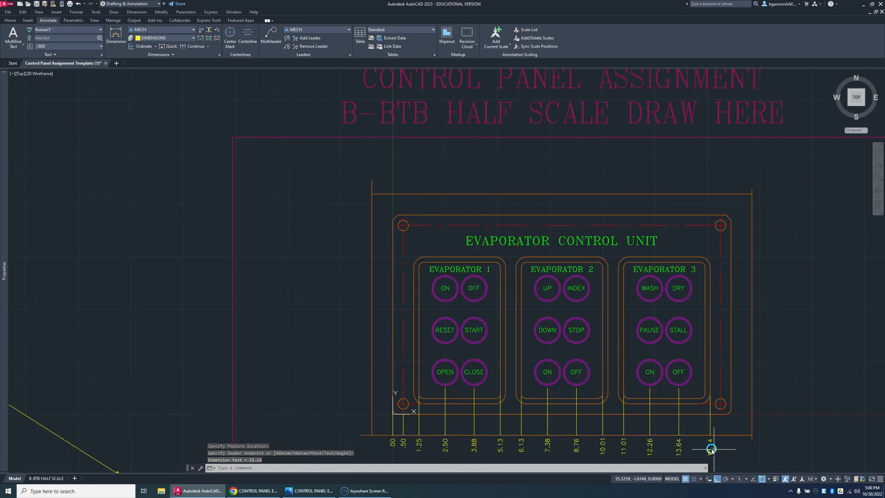
{"action": "left_click", "coordinate": [709, 448]}
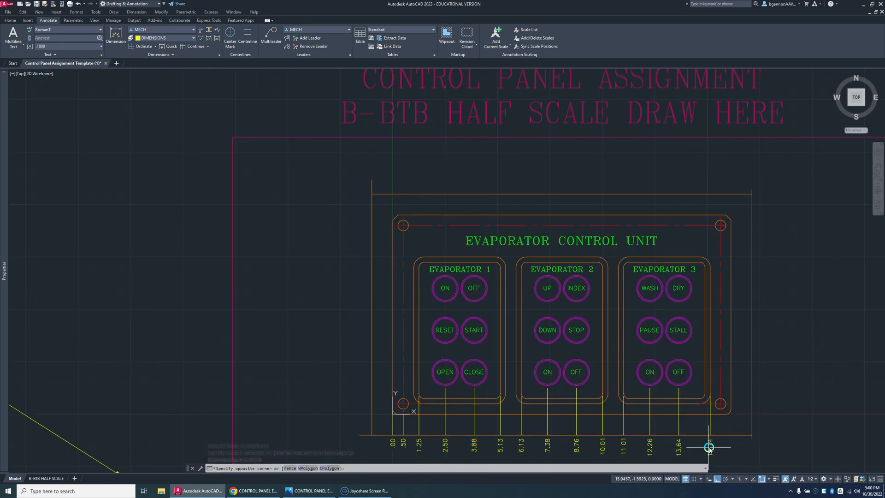
{"action": "left_click", "coordinate": [710, 446]}
{"action": "left_click", "coordinate": [710, 442]}
{"action": "key", "text": "Delete"}
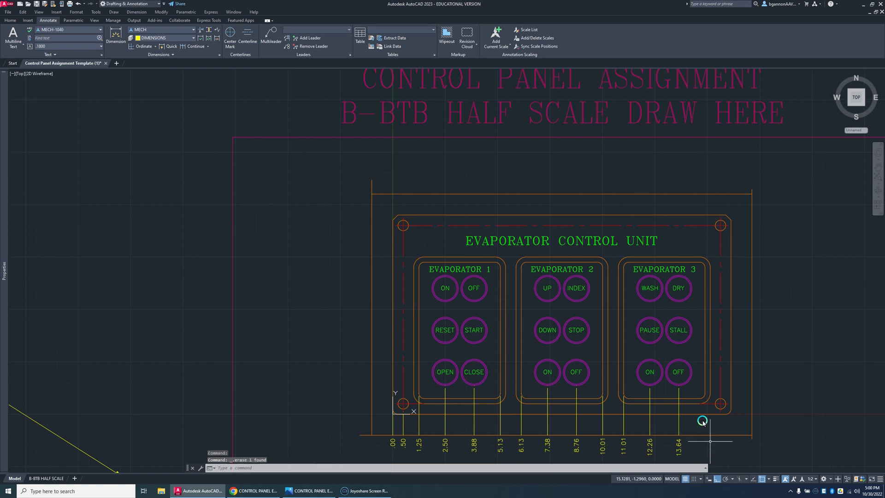
{"action": "key", "text": "Return"}
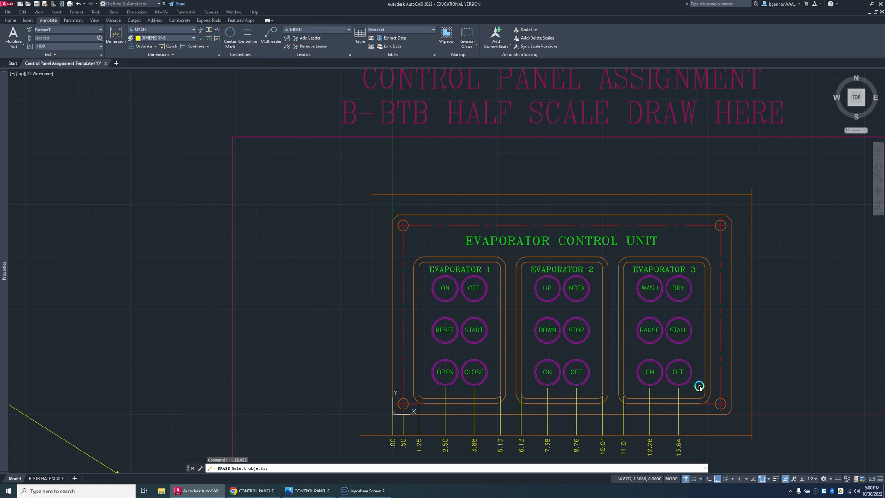
{"action": "scroll", "coordinate": [707, 398], "scroll_direction": "up", "scroll_amount": 6}
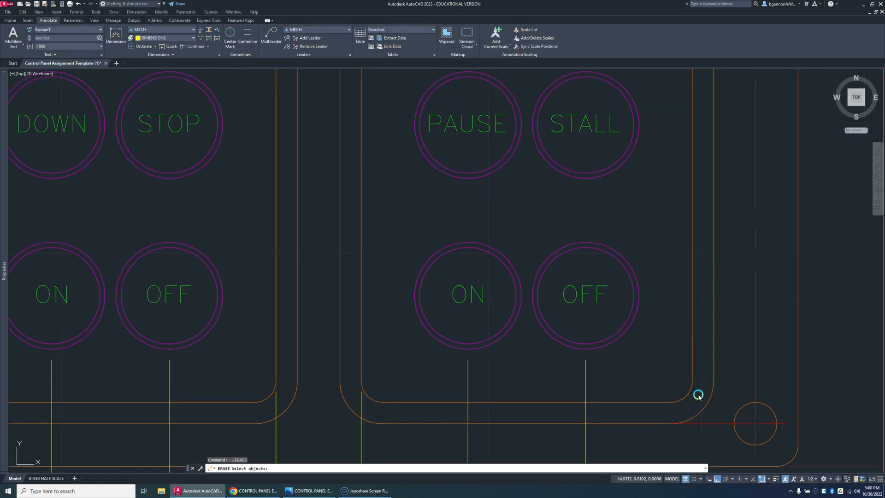
{"action": "key", "text": "Return"}
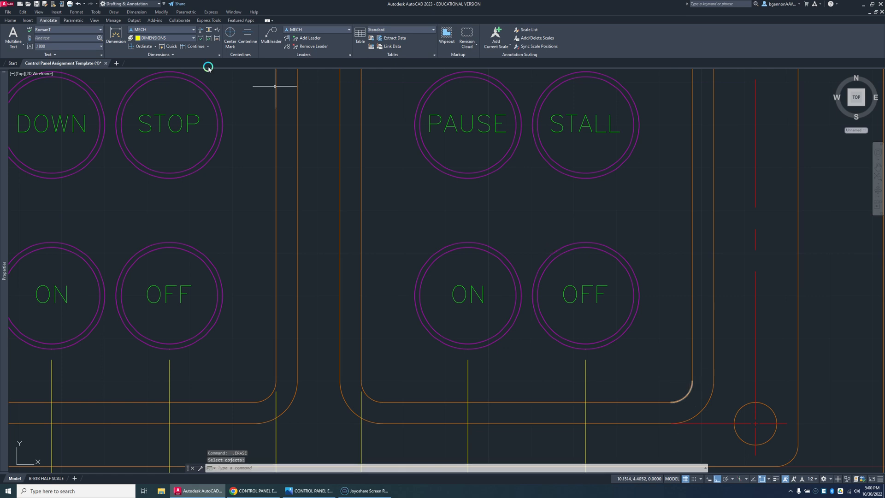
Step: Add an X ordinate dimension for the Evaporator 3 frame's right inner edge, ending on the bottom guide line
{"action": "left_click", "coordinate": [145, 48]}
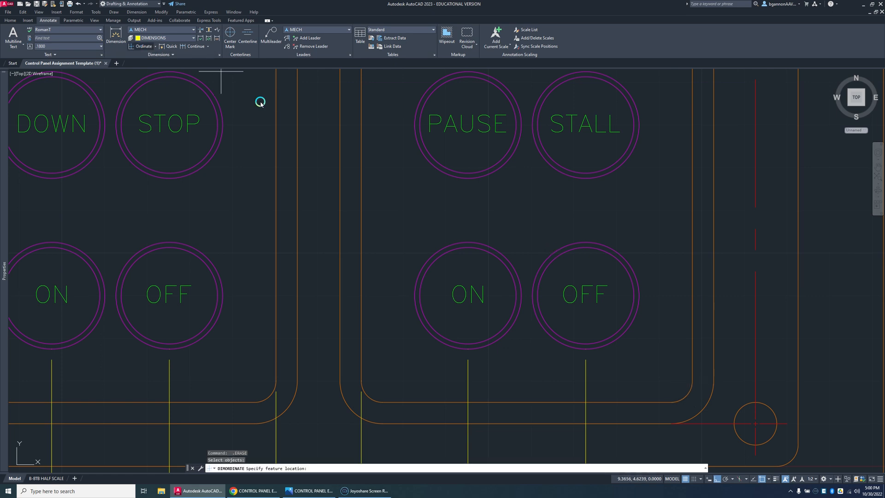
{"action": "left_click", "coordinate": [690, 382]}
{"action": "scroll", "coordinate": [690, 438], "scroll_direction": "down", "scroll_amount": 4}
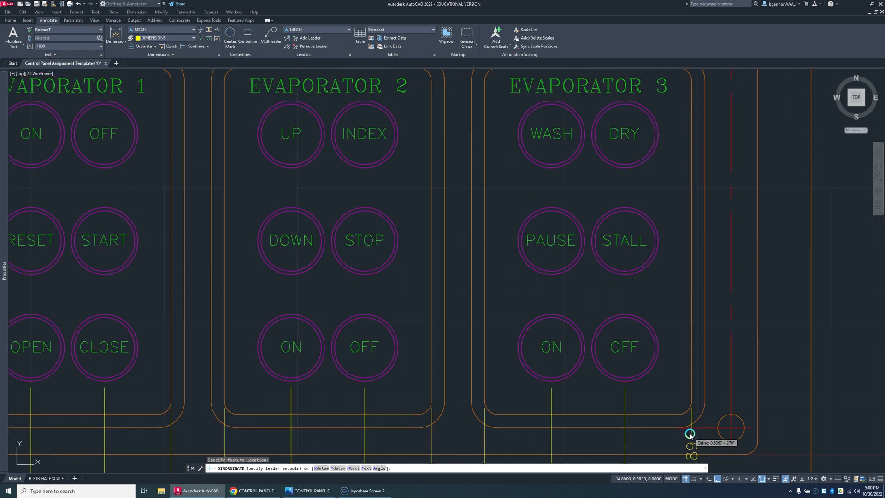
{"action": "middle_click_drag", "start_coordinate": [684, 417], "coordinate": [655, 328]}
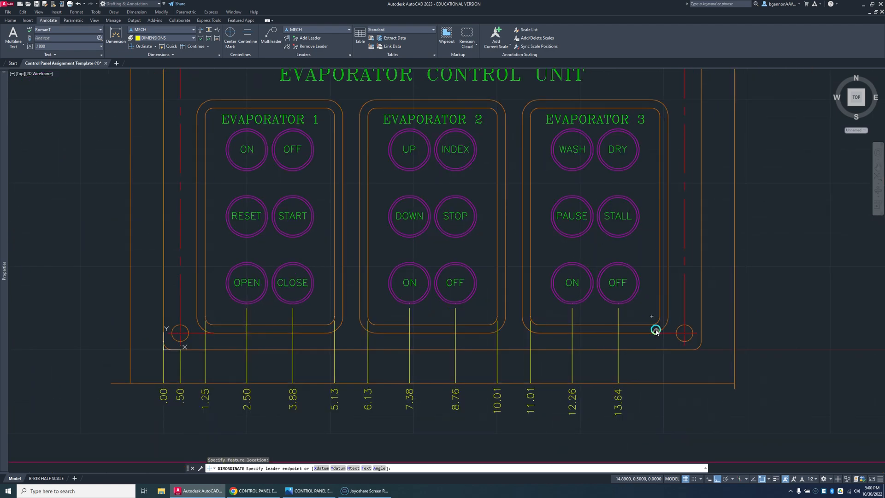
{"action": "left_click", "coordinate": [655, 383]}
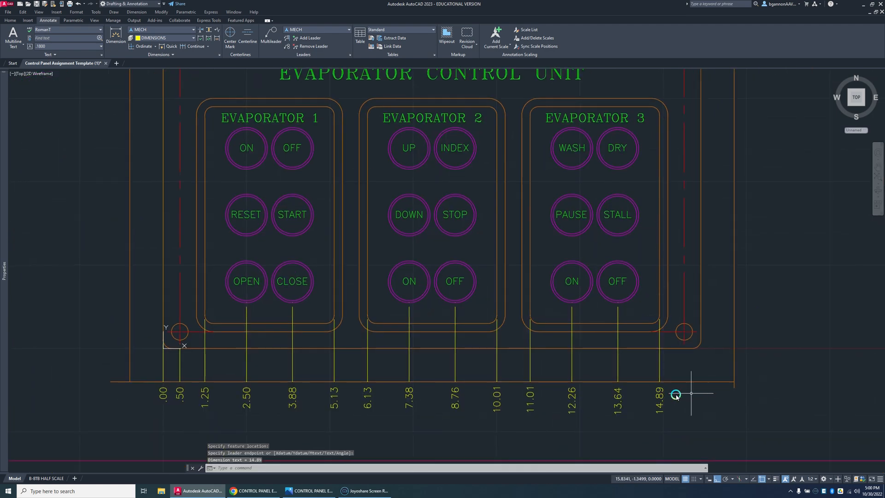
Step: Add X ordinate dimensions for the lower-right mounting hole and the panel's right edge, ending on the bottom guide line
{"action": "key", "text": "Return"}
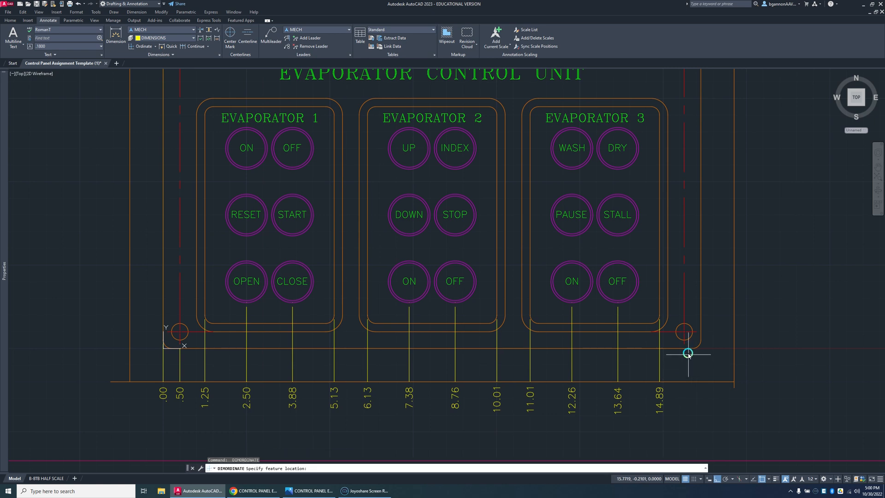
{"action": "left_click", "coordinate": [687, 364]}
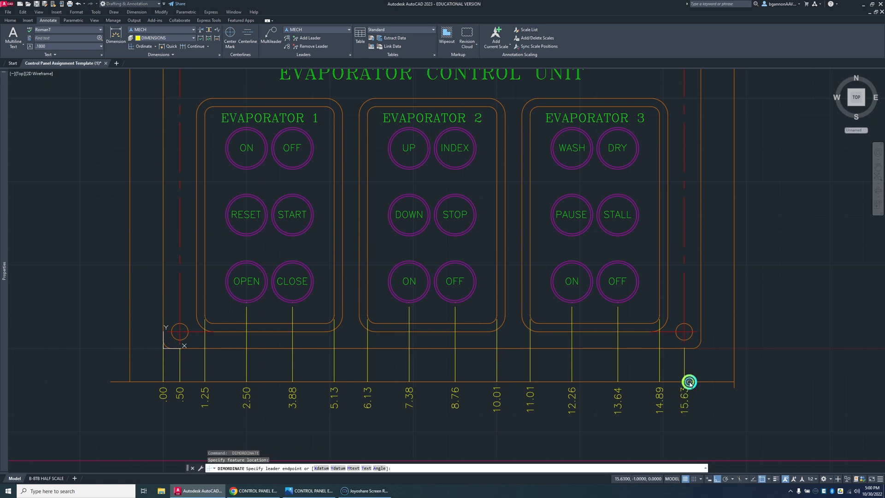
{"action": "left_click", "coordinate": [723, 385]}
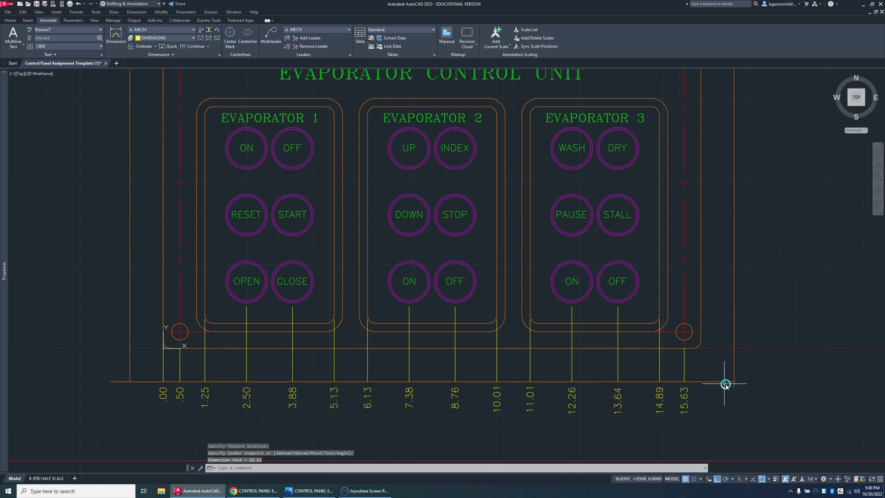
{"action": "key", "text": "Return"}
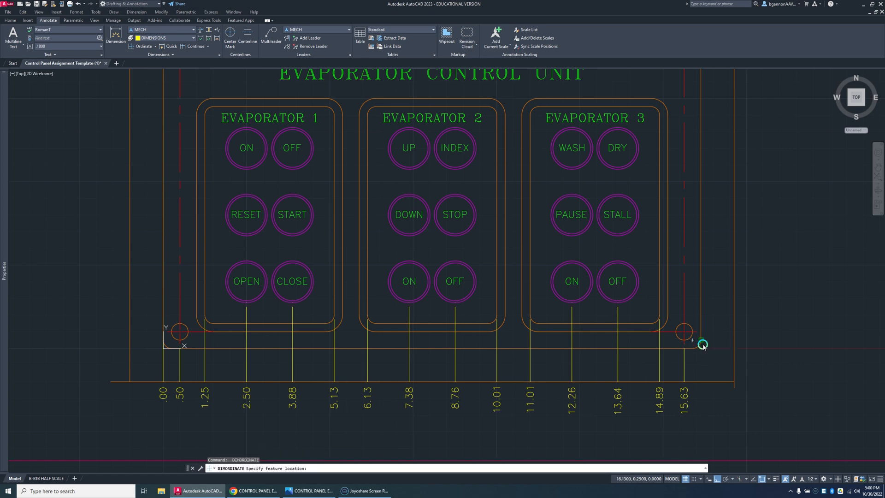
{"action": "left_click", "coordinate": [701, 347]}
{"action": "left_click", "coordinate": [727, 399]}
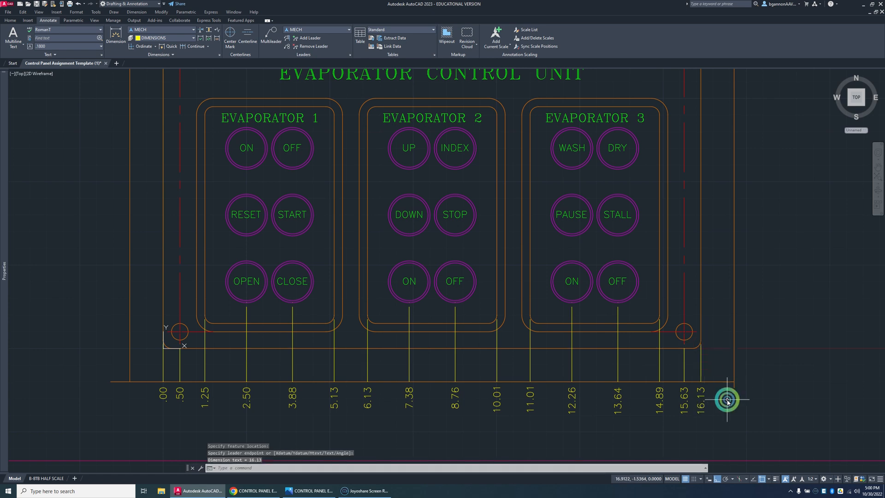
{"action": "key", "text": "Escape"}
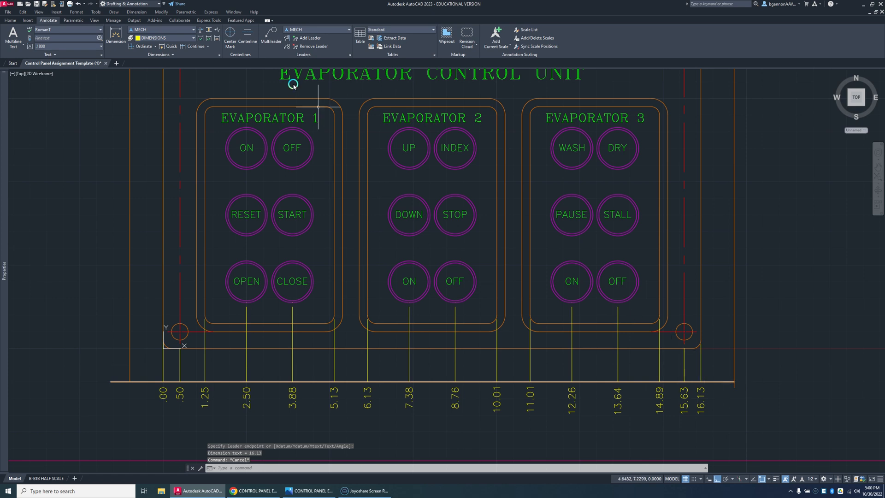
Step: Add Y ordinate dimensions for the Evaporator 3 frame's lower and upper inner edges, ending on the right guide line
{"action": "left_click", "coordinate": [139, 48]}
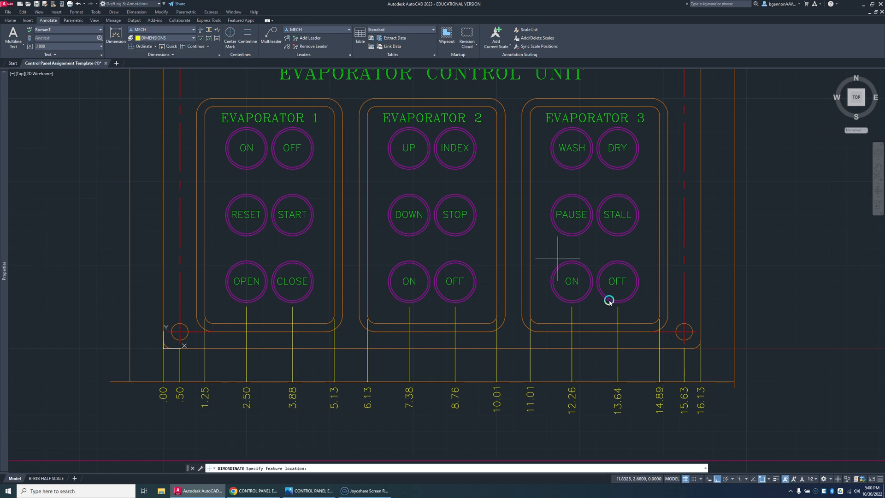
{"action": "left_click", "coordinate": [654, 326]}
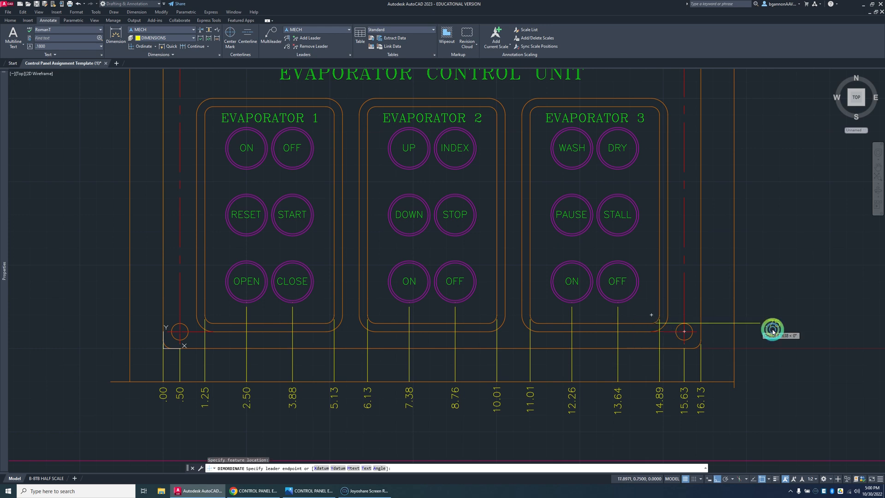
{"action": "left_click", "coordinate": [733, 323]}
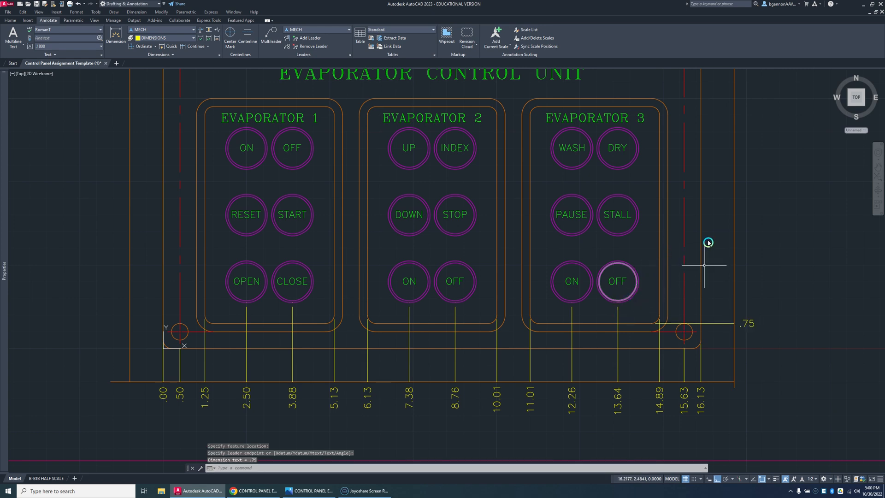
{"action": "mouse_move", "coordinate": [724, 194]}
{"action": "middle_mouse_down"}
{"action": "mouse_move", "coordinate": [688, 286]}
{"action": "mouse_move", "coordinate": [673, 300]}
{"action": "middle_mouse_up"}
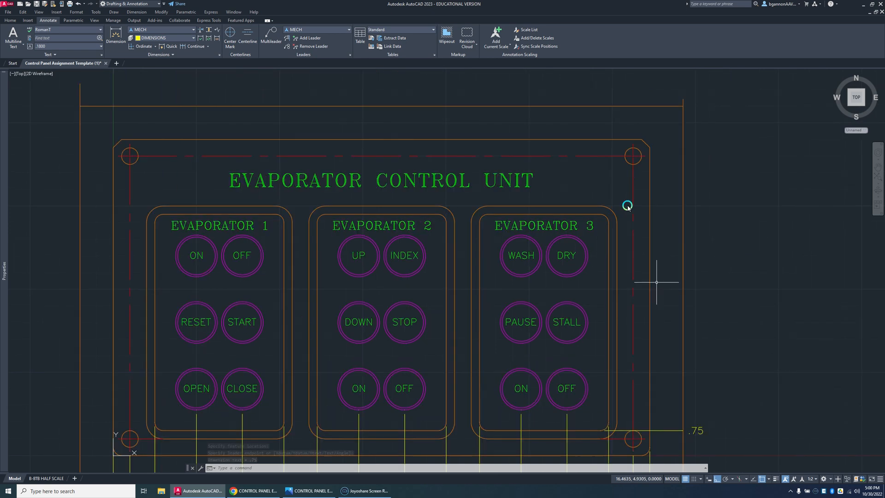
{"action": "key", "text": "Return"}
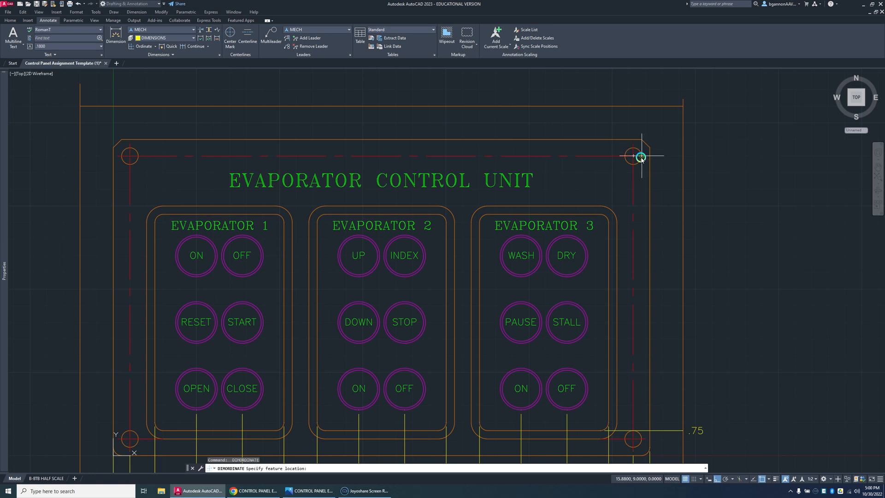
{"action": "left_click", "coordinate": [603, 216]}
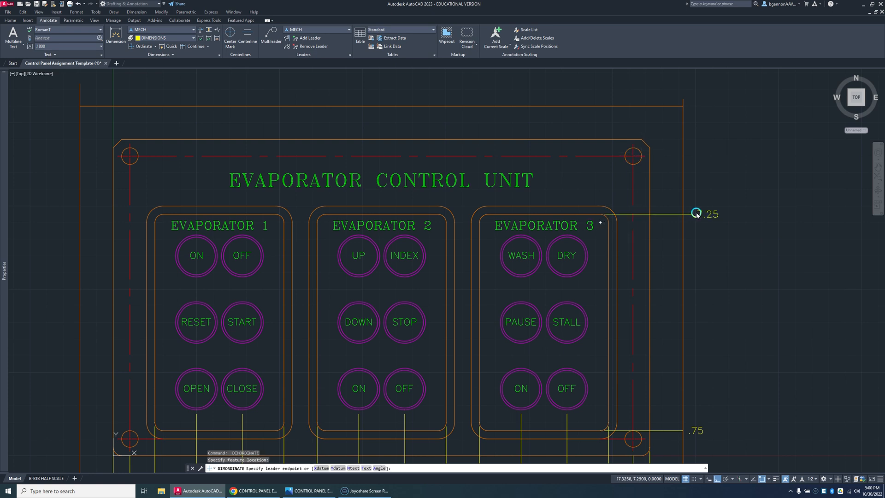
{"action": "left_click", "coordinate": [685, 212]}
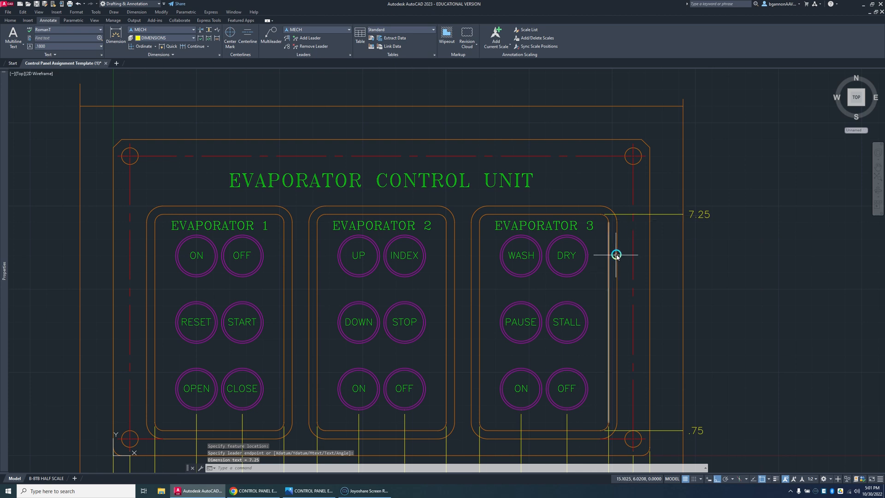
Step: Place an X ordinate dimension from the Evaporator 3 frame's upper-right outer corner arc up to the panel's top edge
{"action": "key", "text": "Return"}
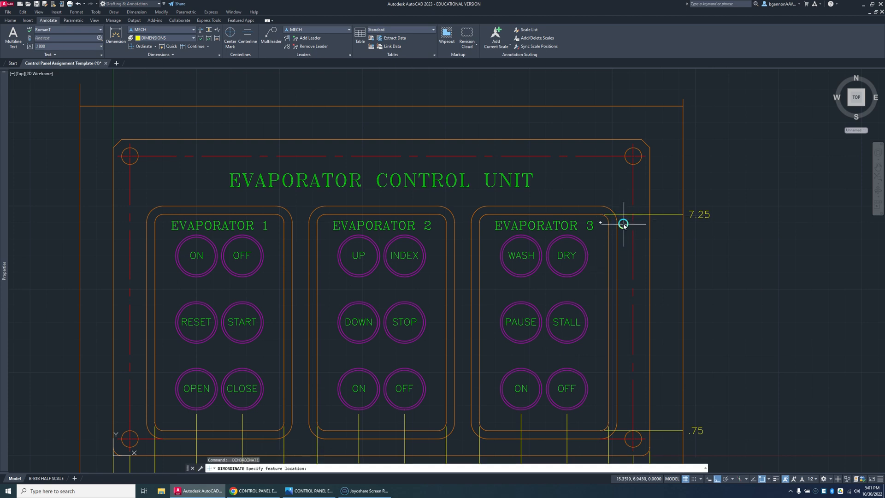
{"action": "scroll", "coordinate": [620, 218], "scroll_direction": "up", "scroll_amount": 5}
{"action": "left_click", "coordinate": [594, 204]}
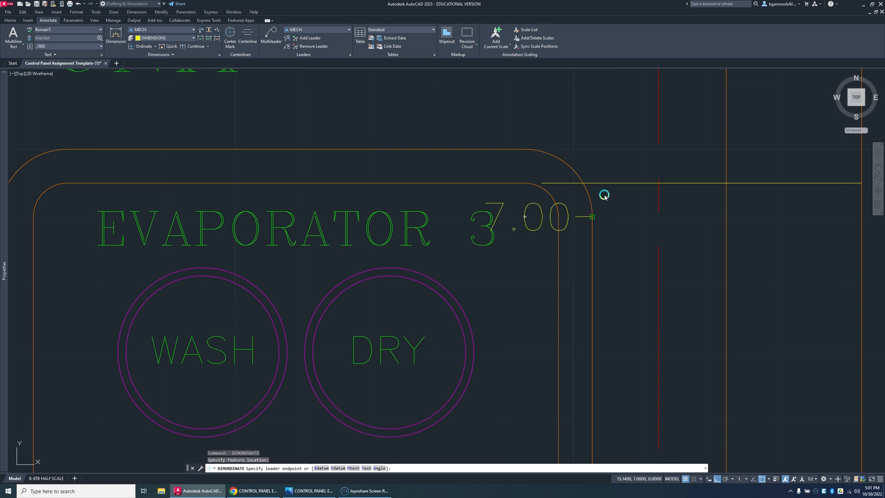
{"action": "scroll", "coordinate": [604, 195], "scroll_direction": "down", "scroll_amount": 5}
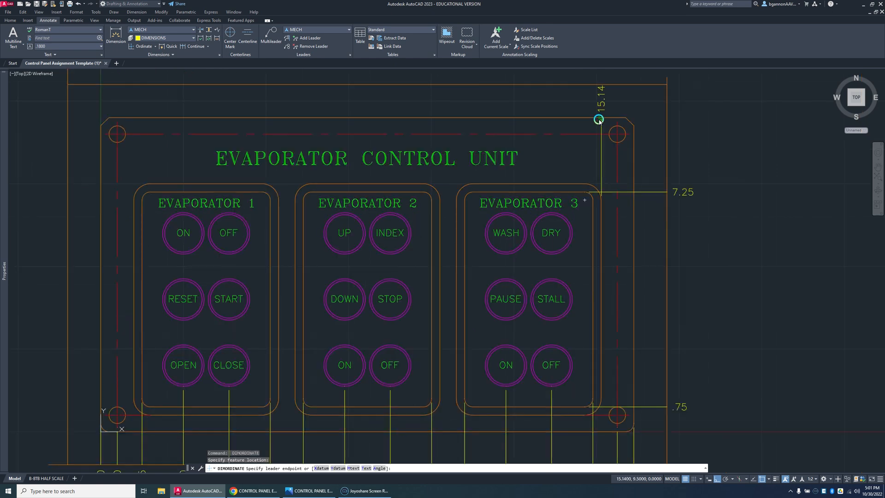
{"action": "left_click", "coordinate": [599, 120]}
{"action": "key", "text": "Return"}
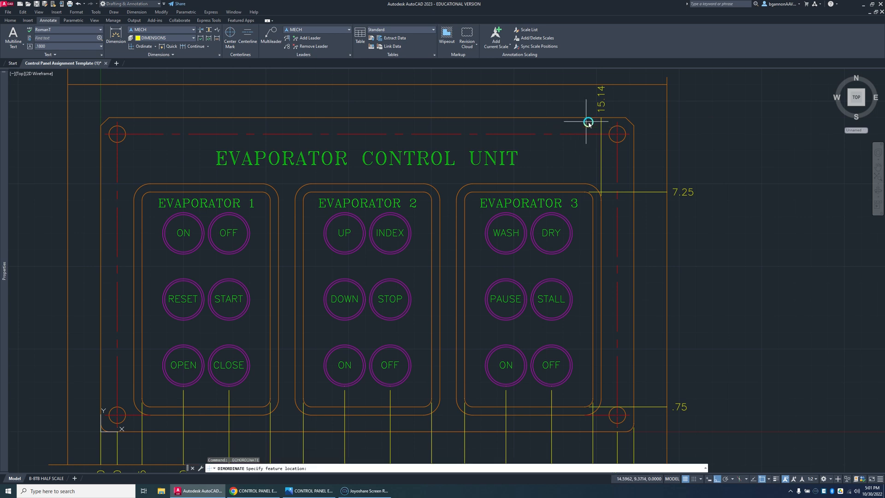
Step: Delete the X ordinate dimension that ends at the panel's top edge above Evaporator 3's upper-right outer corner
{"action": "type", "text": "u"}
{"action": "key", "text": "Return"}
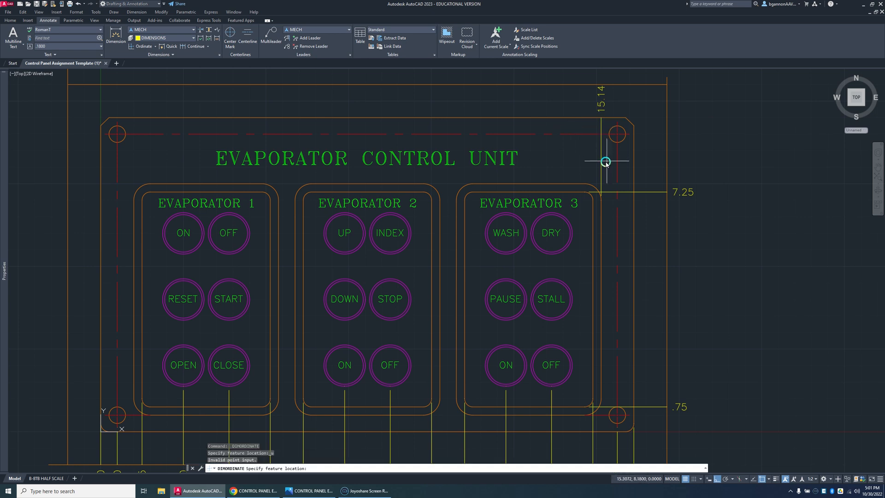
{"action": "key", "text": "Escape"}
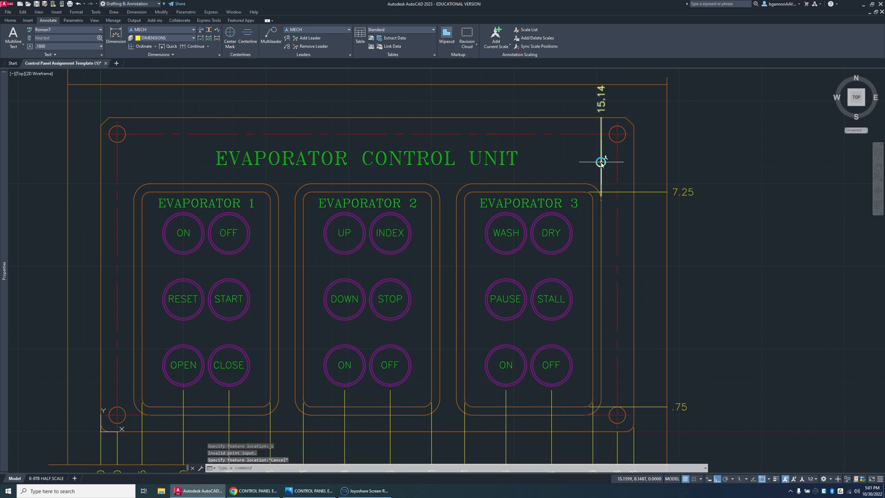
{"action": "left_click", "coordinate": [602, 162]}
{"action": "key", "text": "Delete"}
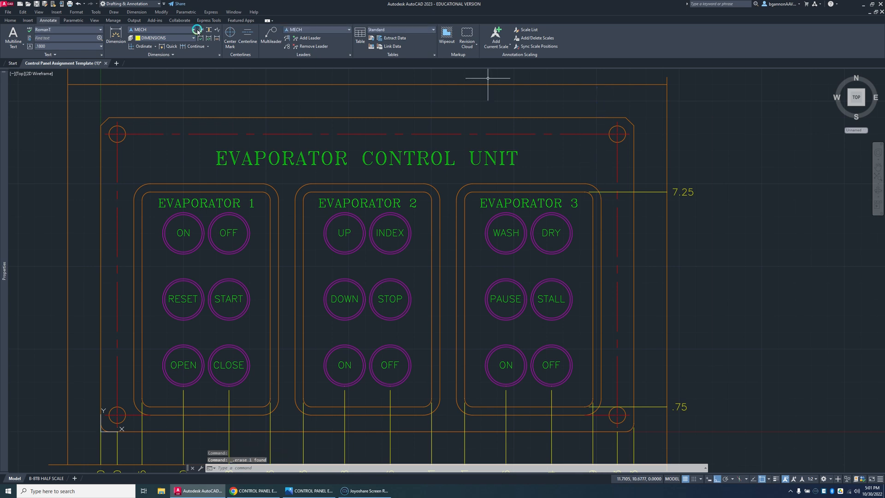
Step: Add X ordinate dimensions for the Evaporator 3 frame's right outer edge and top-edge midpoint, ending on the top guide line
{"action": "left_click", "coordinate": [134, 47]}
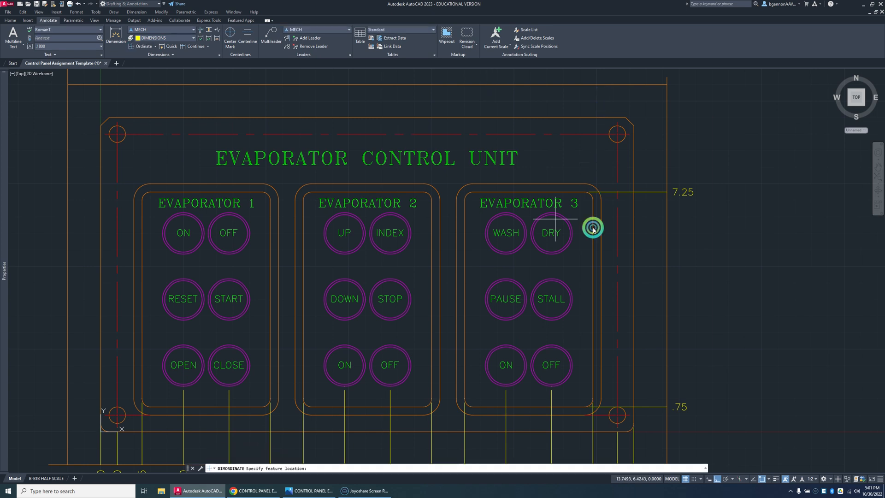
{"action": "left_click", "coordinate": [602, 202]}
{"action": "left_click", "coordinate": [588, 84]}
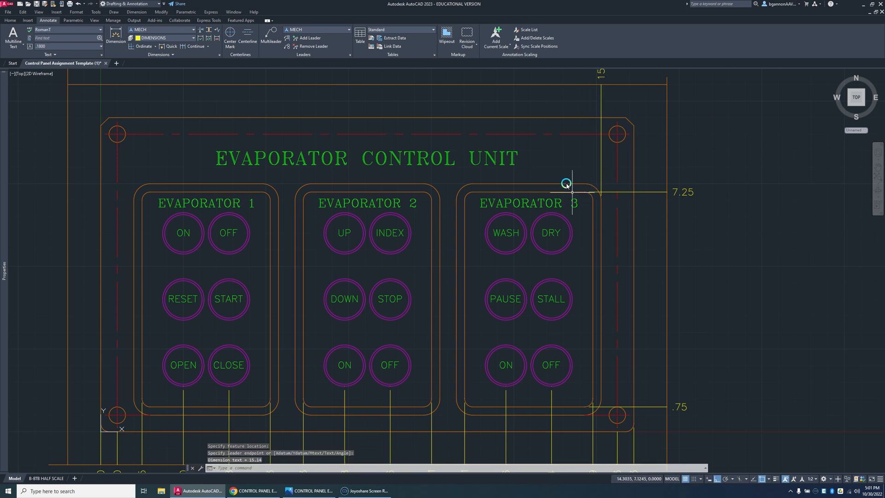
{"action": "key", "text": "Return"}
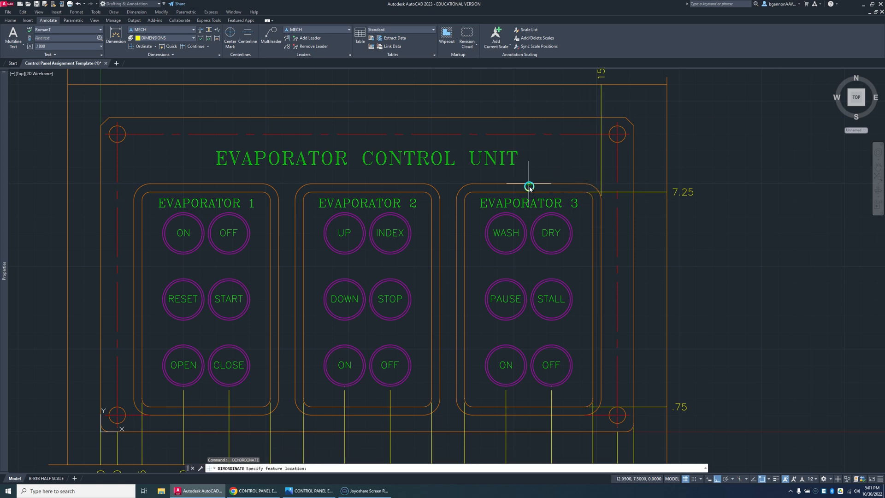
{"action": "left_click", "coordinate": [529, 182]}
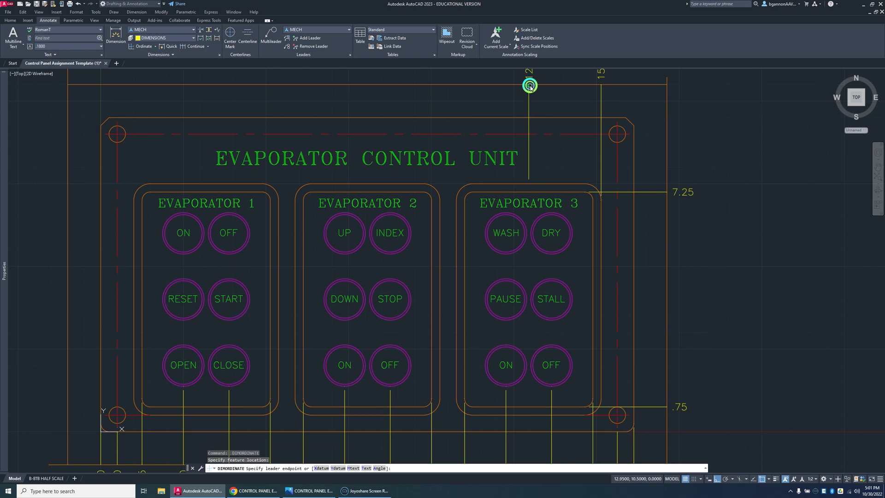
{"action": "left_click", "coordinate": [531, 86]}
{"action": "scroll", "coordinate": [537, 112], "scroll_direction": "down", "scroll_amount": 4}
{"action": "scroll", "coordinate": [544, 143], "scroll_direction": "up", "scroll_amount": 2}
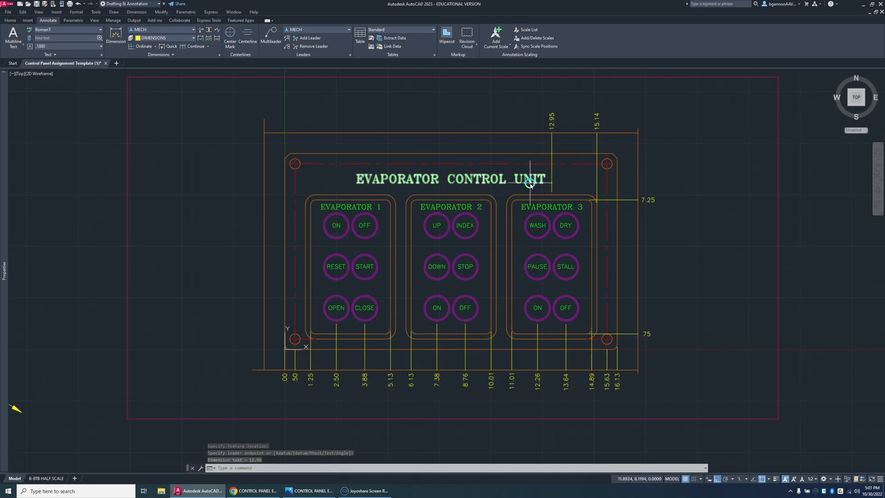
Step: Add X ordinate dimensions for Evaporator 3's left outer edge and Evaporator 2's right outer edge, ending on the top guide line
{"action": "key", "text": "Return"}
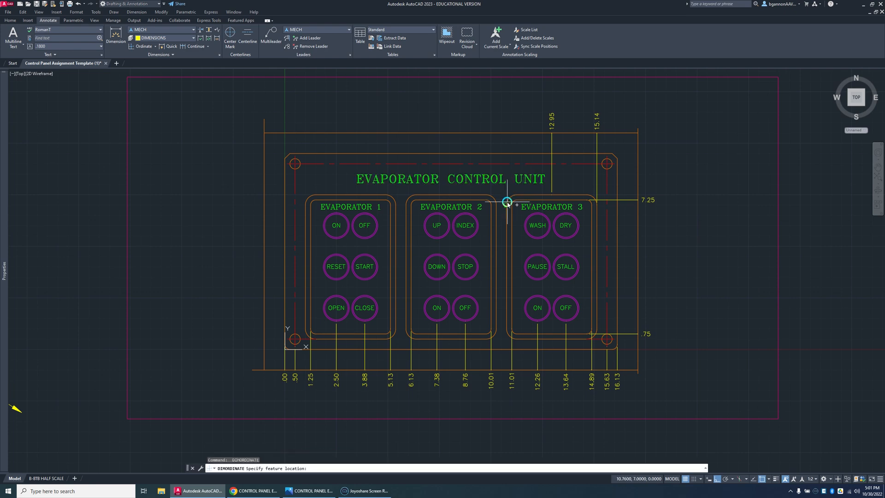
{"action": "left_click", "coordinate": [507, 202]}
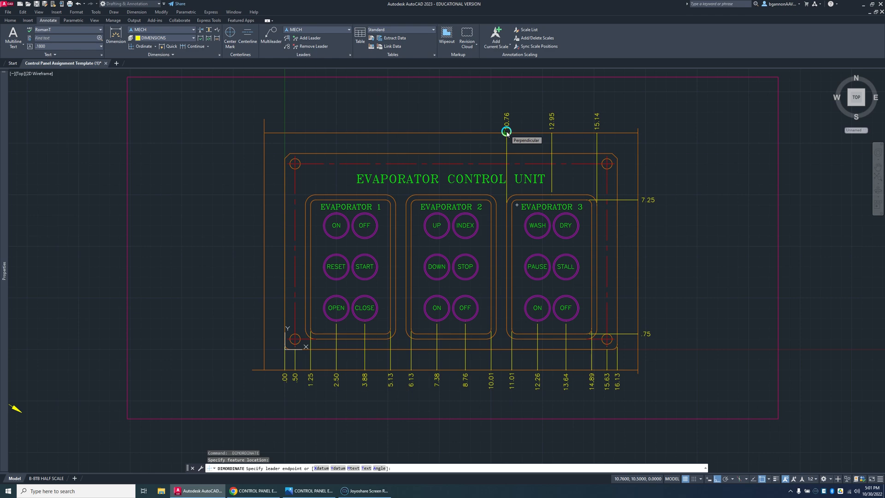
{"action": "left_click", "coordinate": [506, 133]}
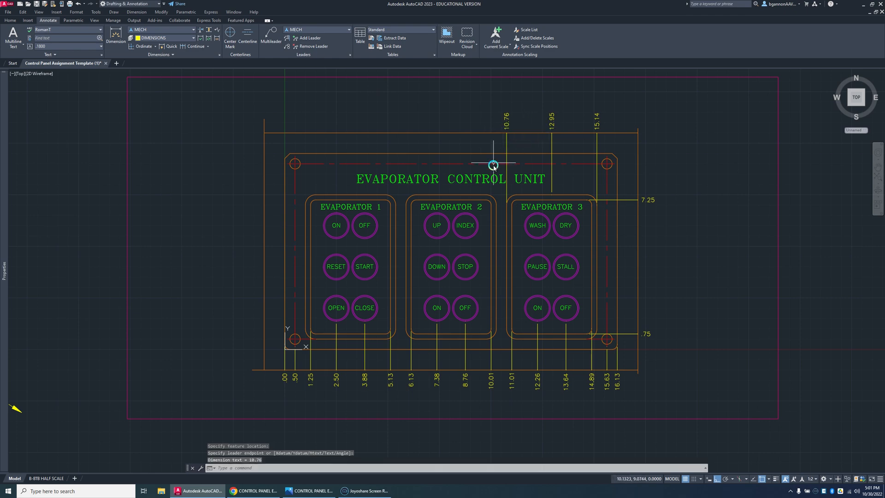
{"action": "key", "text": "Return"}
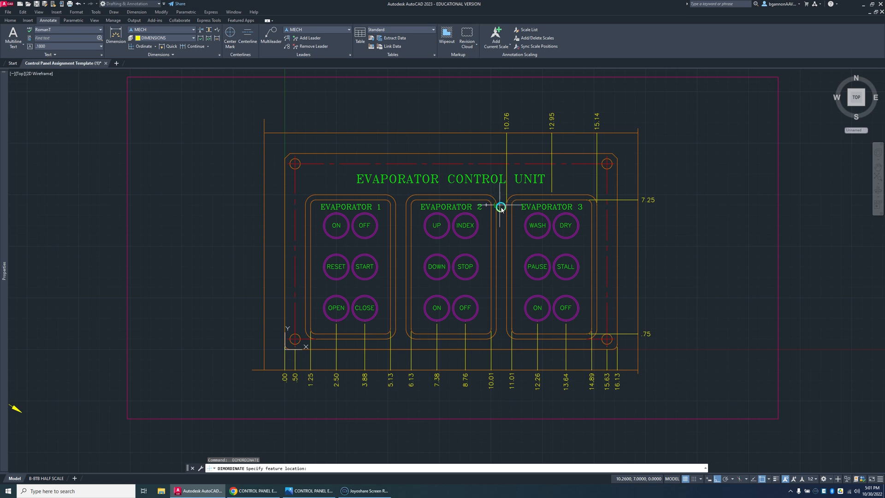
{"action": "left_click", "coordinate": [498, 201]}
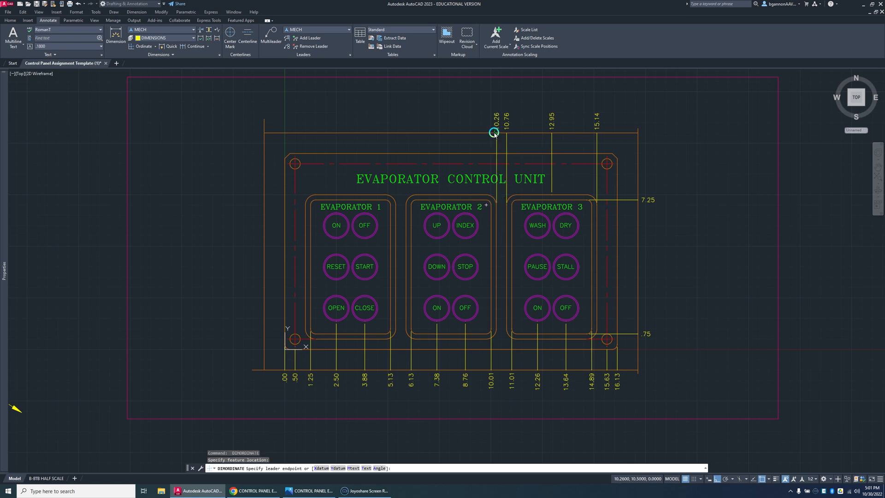
{"action": "left_click", "coordinate": [494, 129]}
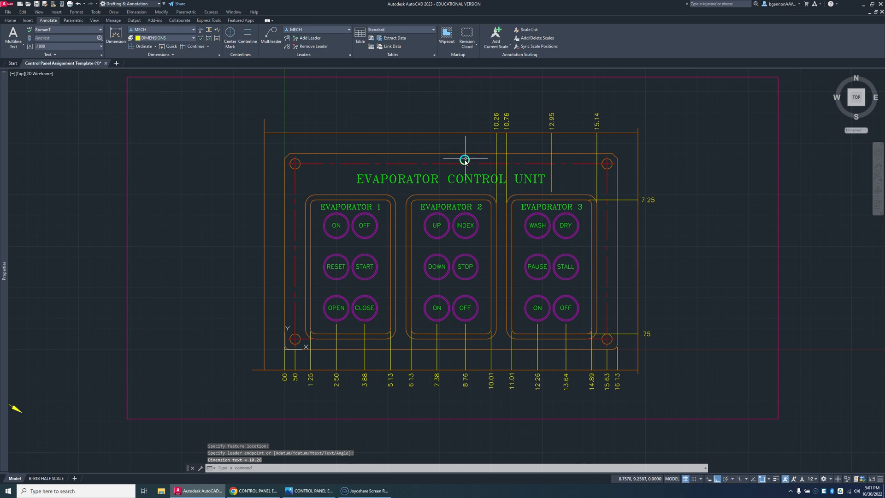
Step: Add X ordinate dimensions for the Evaporator 2 frame's top-edge midpoint and left outer edge, ending on the top guide line
{"action": "key", "text": "Return"}
{"action": "left_click", "coordinate": [452, 189]}
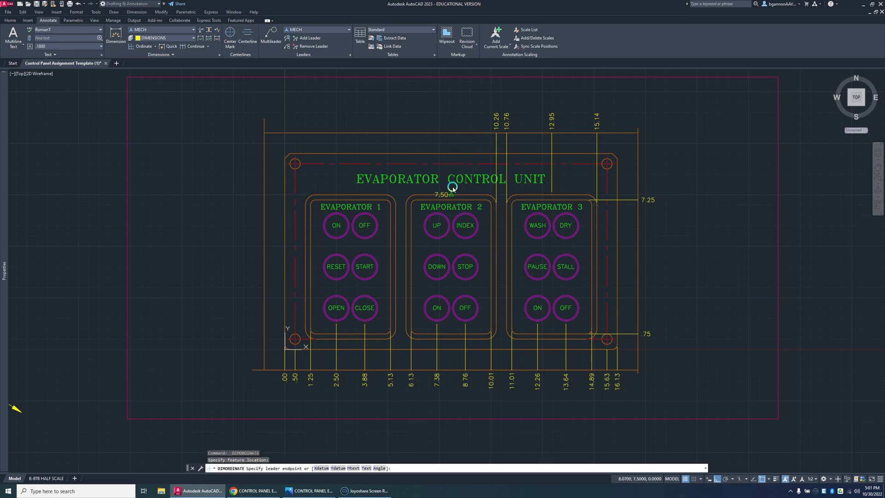
{"action": "left_click", "coordinate": [453, 131]}
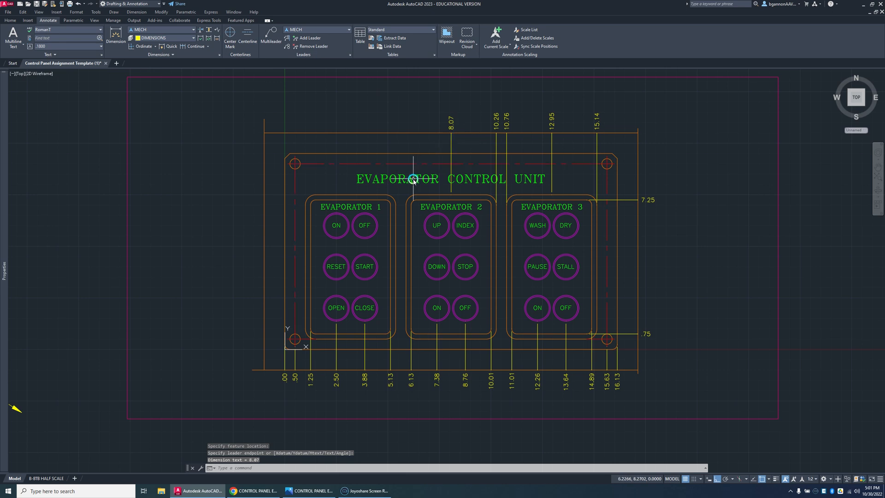
{"action": "key", "text": "Return"}
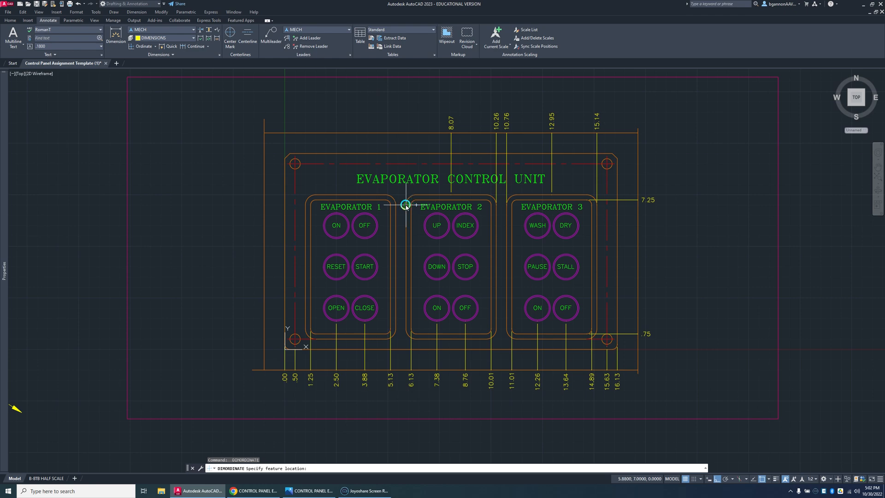
{"action": "left_click", "coordinate": [405, 206]}
{"action": "left_click", "coordinate": [414, 134]}
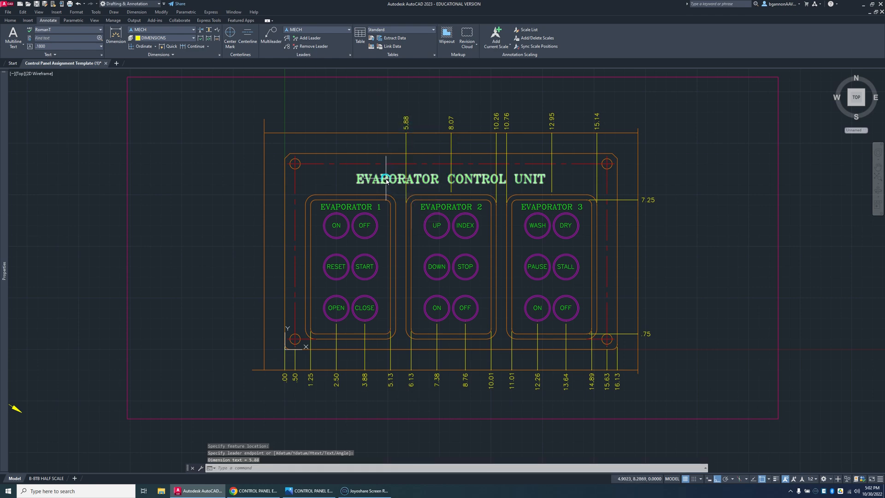
Step: Add X ordinate dimensions for the Evaporator 1 frame's right outer edge and top-edge midpoint, ending on the top guide line
{"action": "key", "text": "Return"}
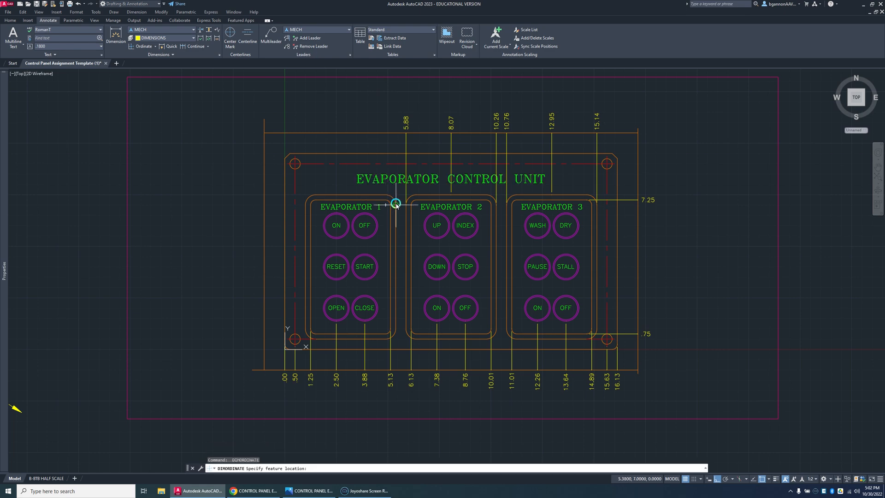
{"action": "left_click", "coordinate": [396, 204]}
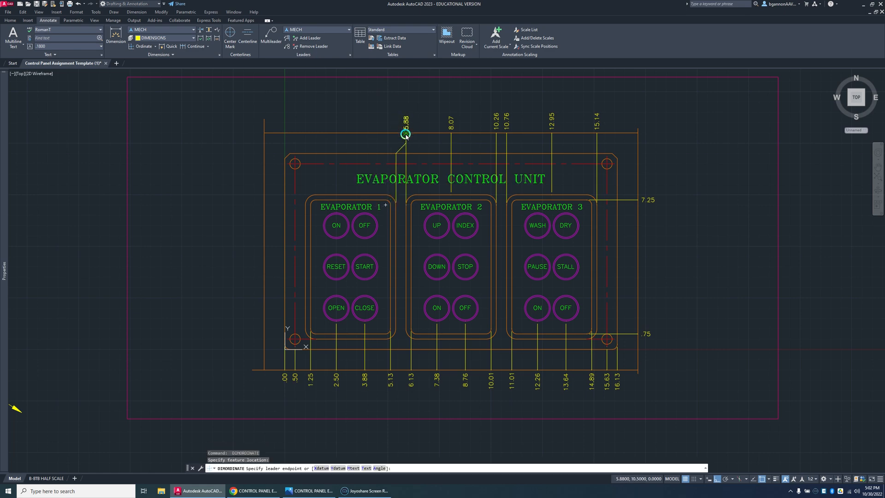
{"action": "scroll", "coordinate": [403, 137], "scroll_direction": "up", "scroll_amount": 9}
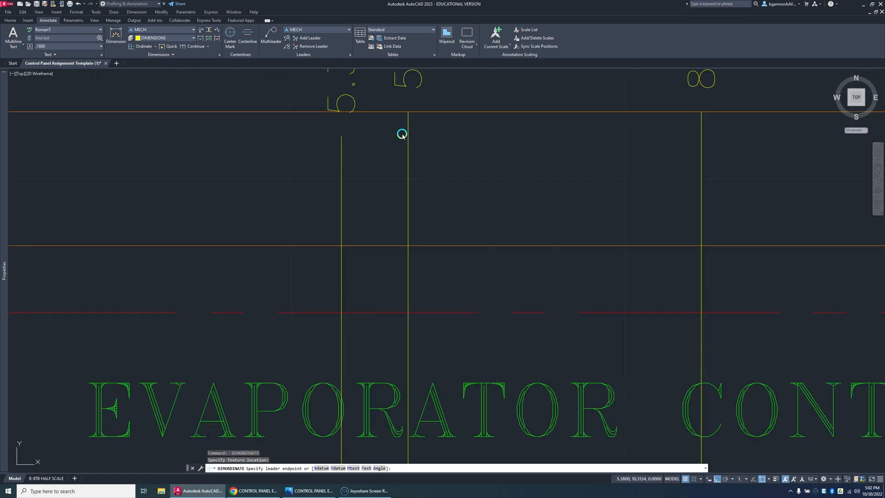
{"action": "left_click", "coordinate": [383, 110]}
{"action": "scroll", "coordinate": [383, 110], "scroll_direction": "down", "scroll_amount": 6}
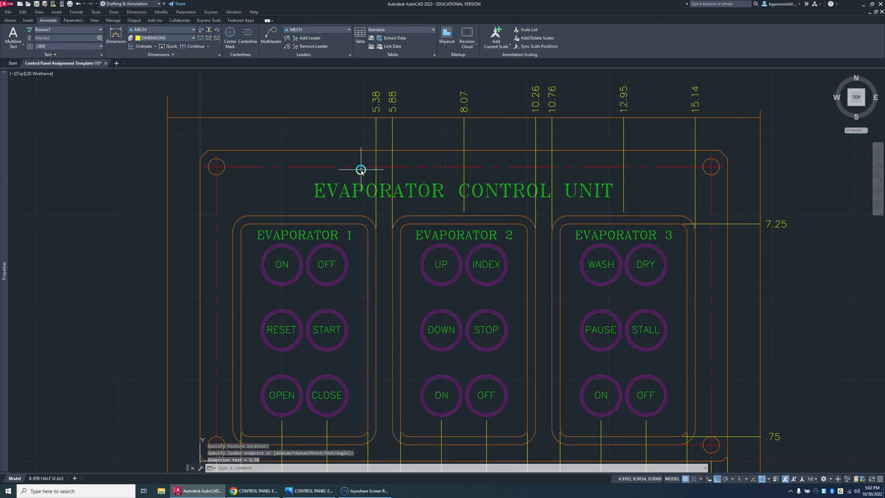
{"action": "key", "text": "Return"}
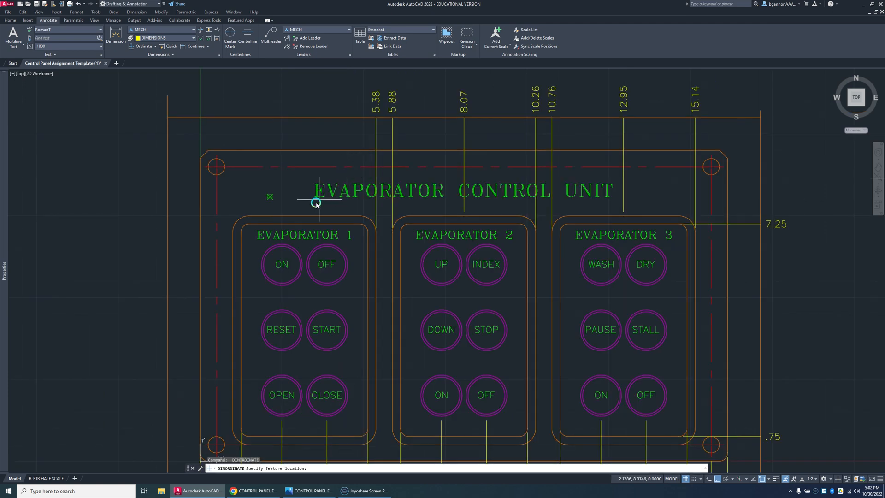
{"action": "left_click", "coordinate": [304, 216]}
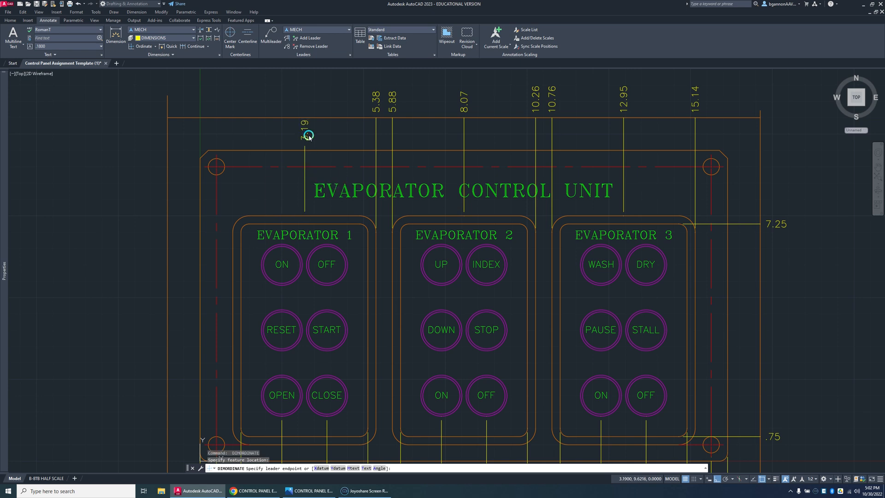
{"action": "left_click", "coordinate": [307, 119]}
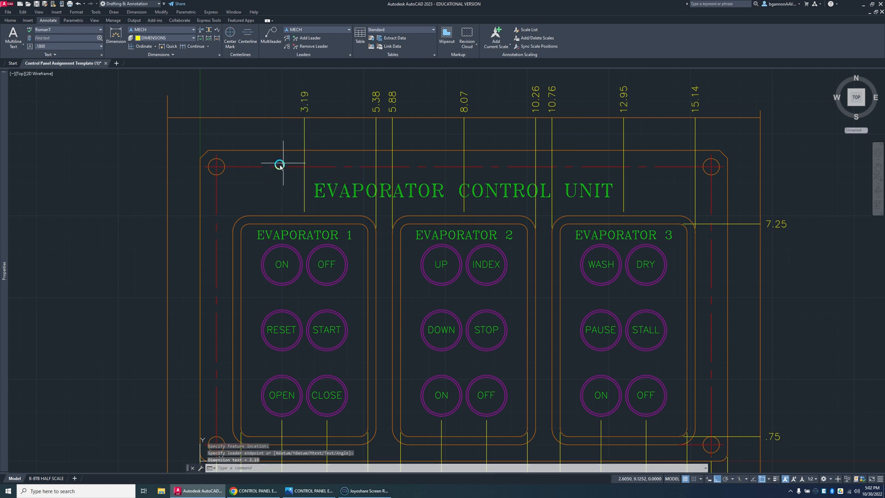
Step: Add X ordinate dimensions for the Evaporator 1 frame's left outer edge and the panel's left edge, ending on the top guide line
{"action": "key", "text": "Return"}
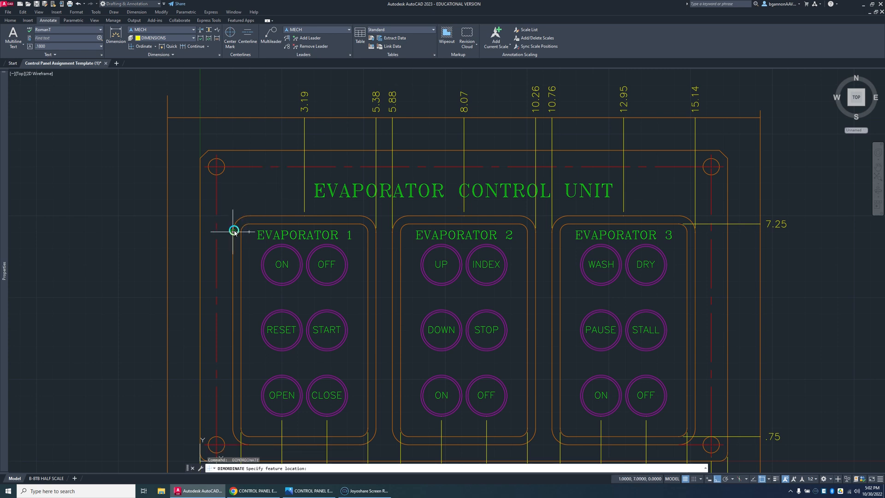
{"action": "left_click", "coordinate": [233, 228]}
{"action": "left_click", "coordinate": [237, 118]}
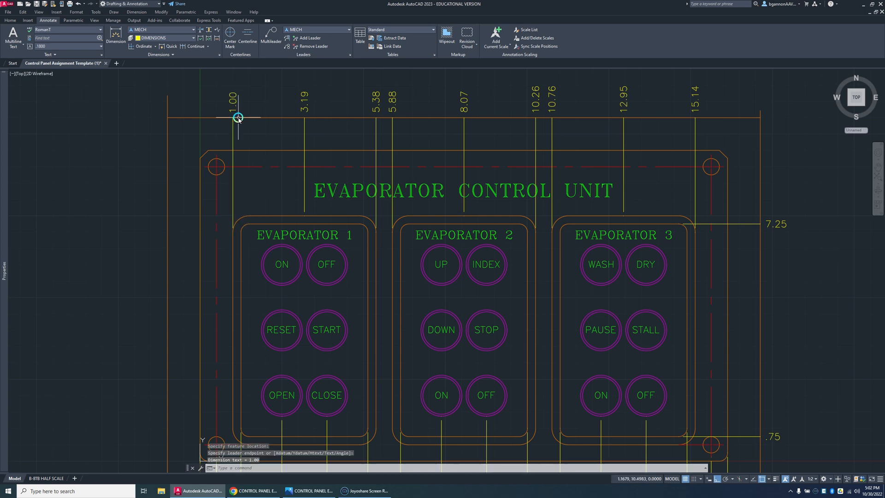
{"action": "middle_click_drag", "start_coordinate": [243, 145], "coordinate": [310, 148]}
{"action": "scroll", "coordinate": [310, 147], "scroll_direction": "up", "scroll_amount": 2}
{"action": "scroll", "coordinate": [309, 148], "scroll_direction": "down", "scroll_amount": 2}
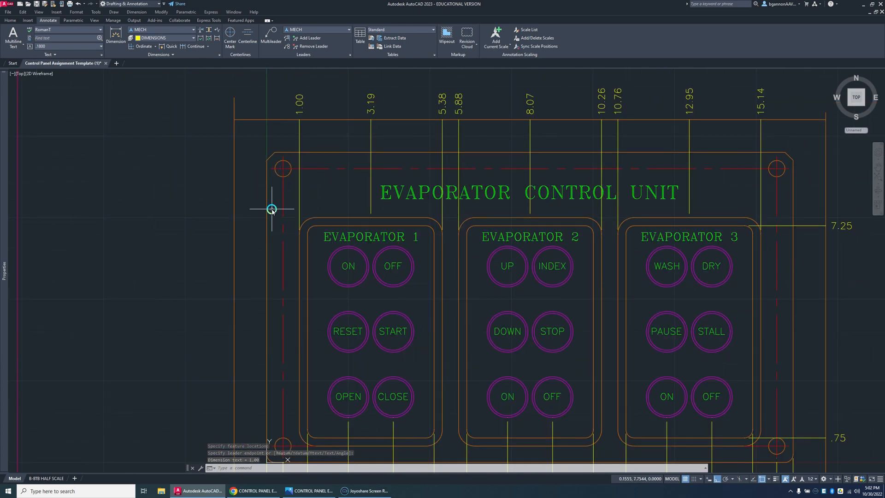
{"action": "key", "text": "Return"}
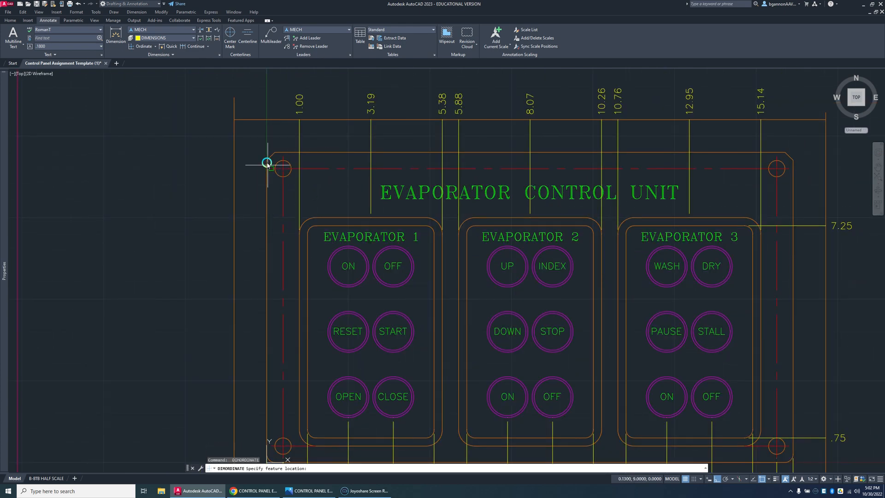
{"action": "left_click", "coordinate": [266, 162]}
{"action": "left_click", "coordinate": [273, 119]}
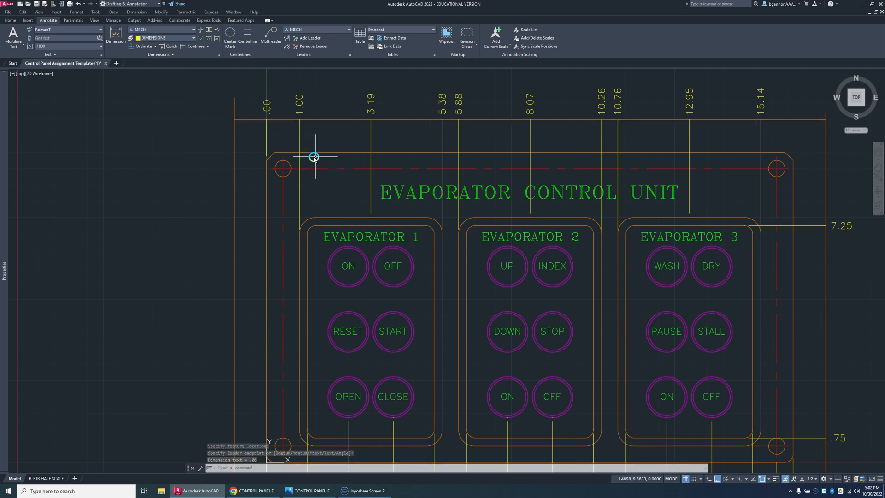
Step: Add Y ordinate dimensions for the upper-left mounting hole's centreline and the panel's top edge, ending on the left guide line
{"action": "key", "text": "Return"}
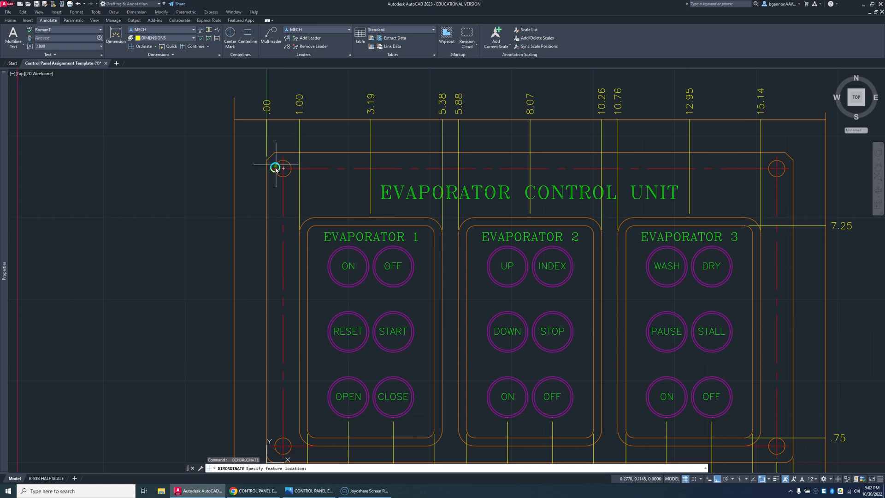
{"action": "left_click", "coordinate": [273, 168]}
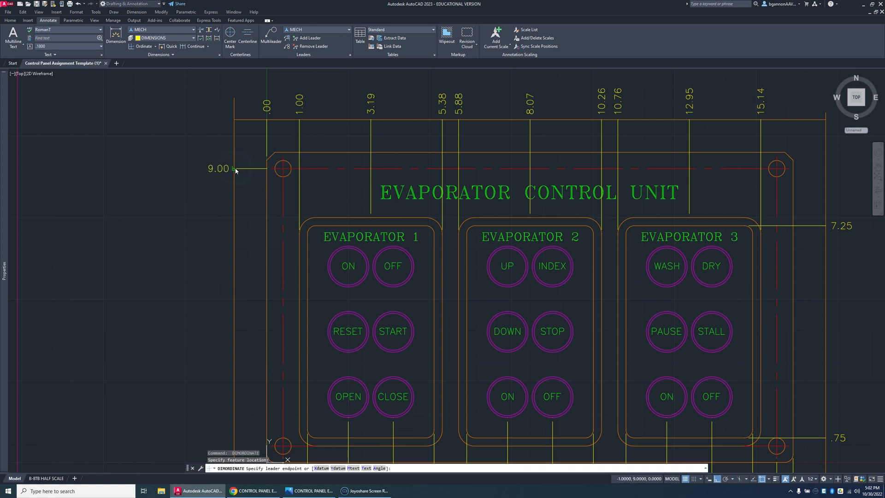
{"action": "left_click", "coordinate": [235, 170]}
{"action": "key", "text": "Return"}
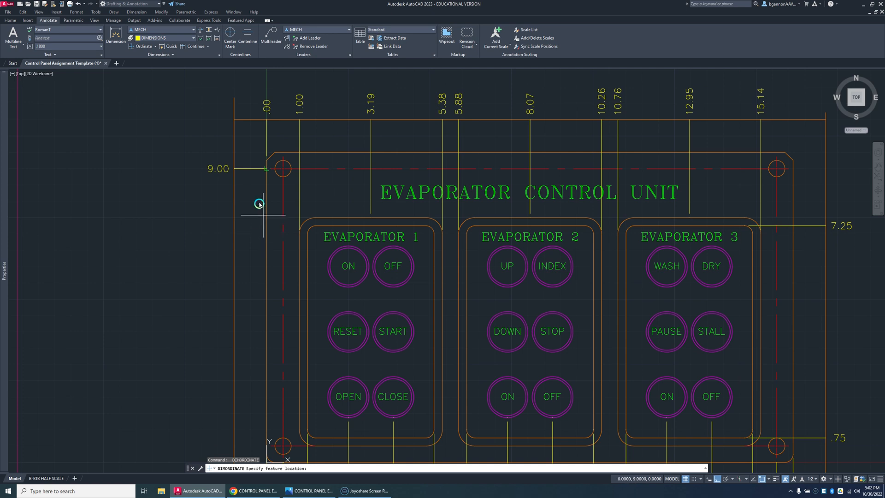
{"action": "key", "text": "Escape"}
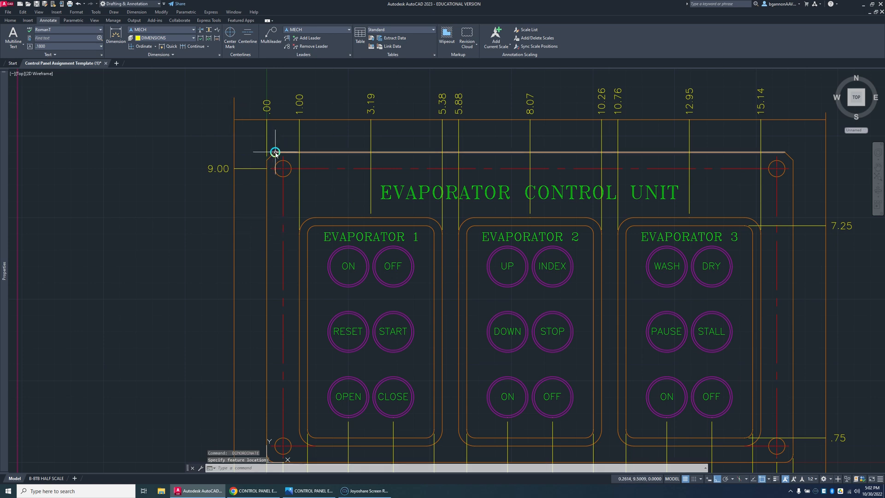
{"action": "key", "text": "Return"}
{"action": "left_click", "coordinate": [275, 152]}
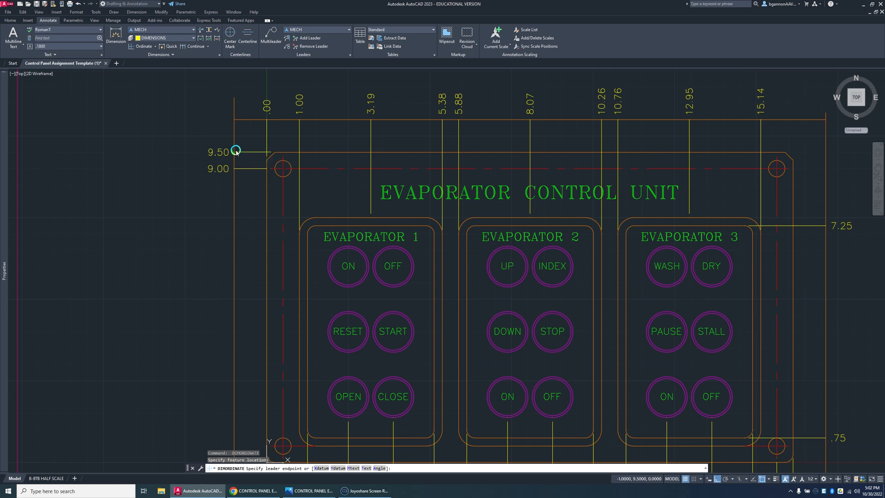
{"action": "left_click", "coordinate": [235, 152]}
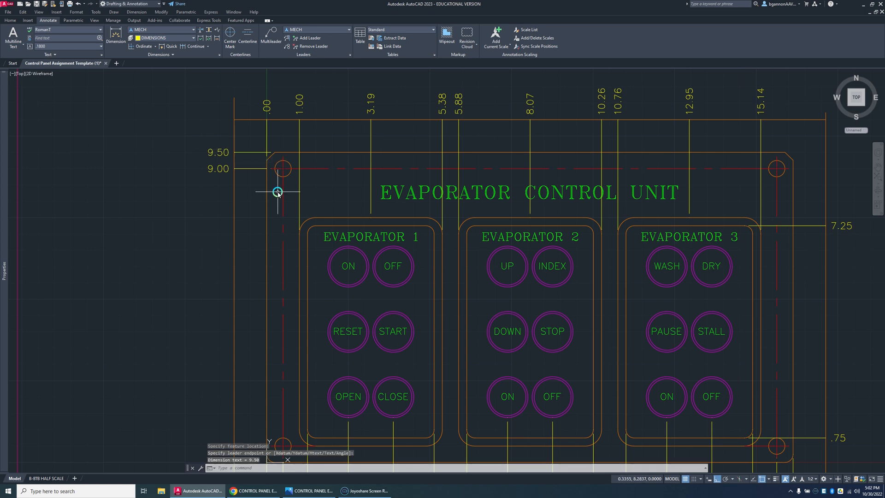
Step: Add Y ordinate dimensions for the Evaporator 1 frame's outer top edge and its ON button row, ending on the left guide line
{"action": "key", "text": "Return"}
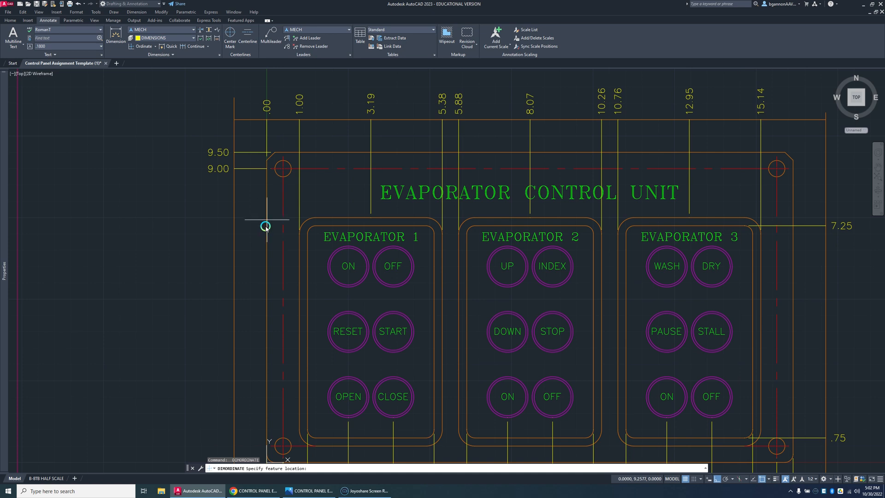
{"action": "left_click", "coordinate": [310, 217]}
{"action": "left_click", "coordinate": [235, 217]}
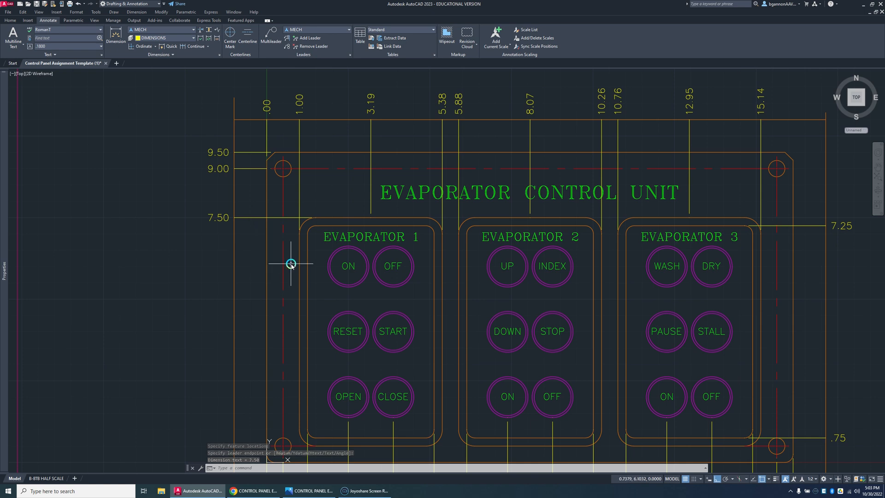
{"action": "key", "text": "Return"}
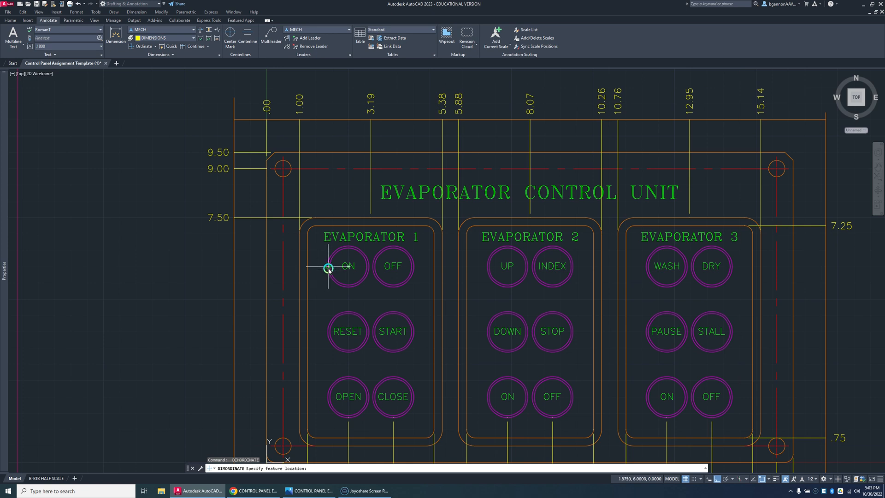
{"action": "left_click", "coordinate": [327, 268]}
{"action": "left_click", "coordinate": [235, 265]}
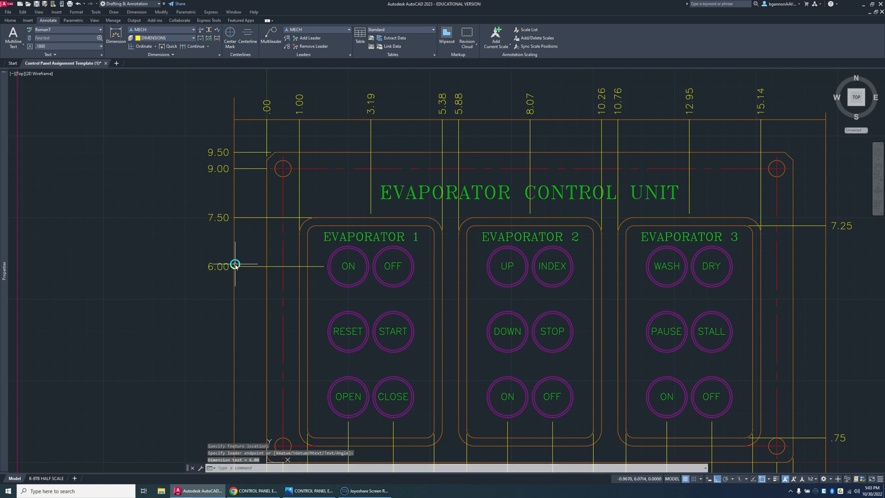
Step: Add Y ordinate dimensions for Evaporator 1's RESET and OPEN button rows, ending on the left guide line
{"action": "key", "text": "Return"}
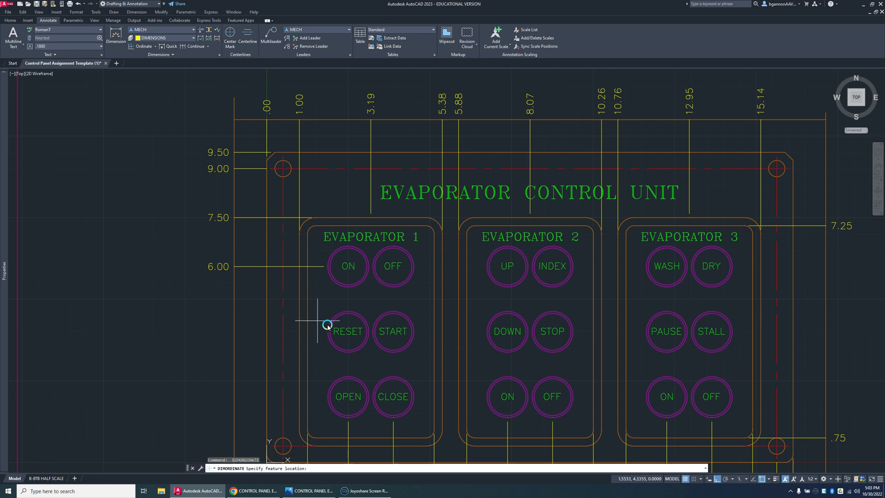
{"action": "left_click", "coordinate": [326, 332]}
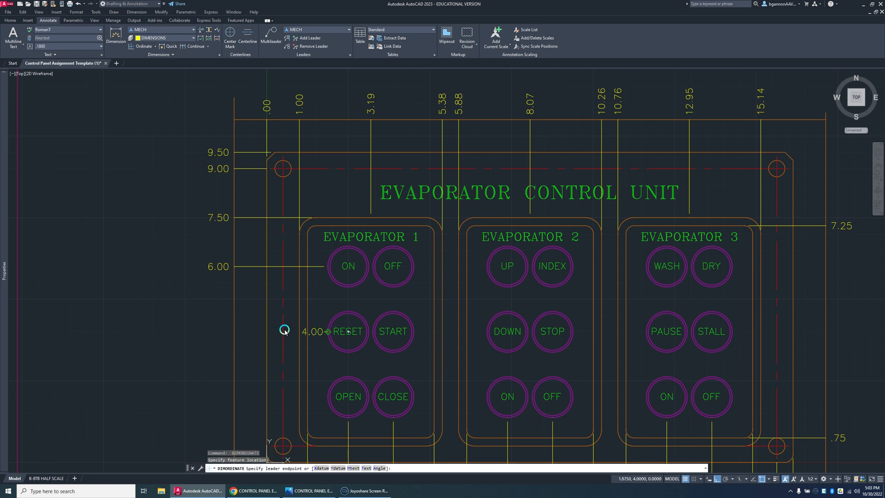
{"action": "left_click", "coordinate": [238, 330]}
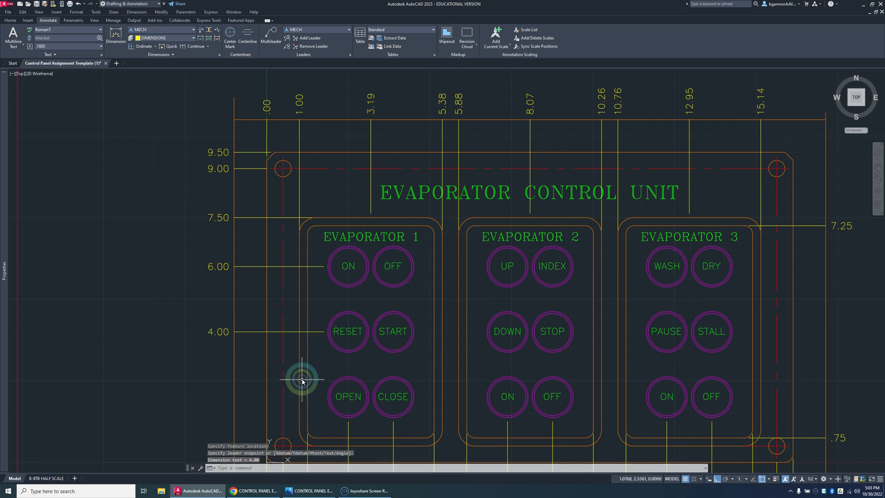
{"action": "key", "text": "Return"}
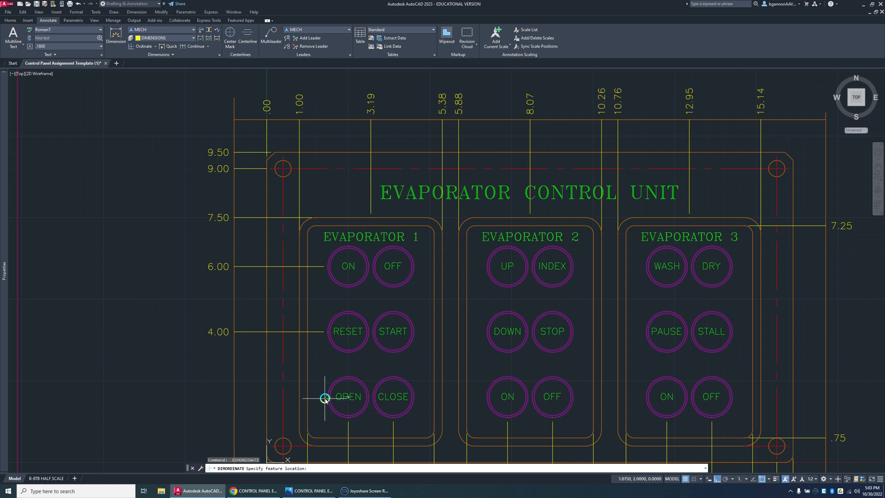
{"action": "left_click", "coordinate": [328, 396]}
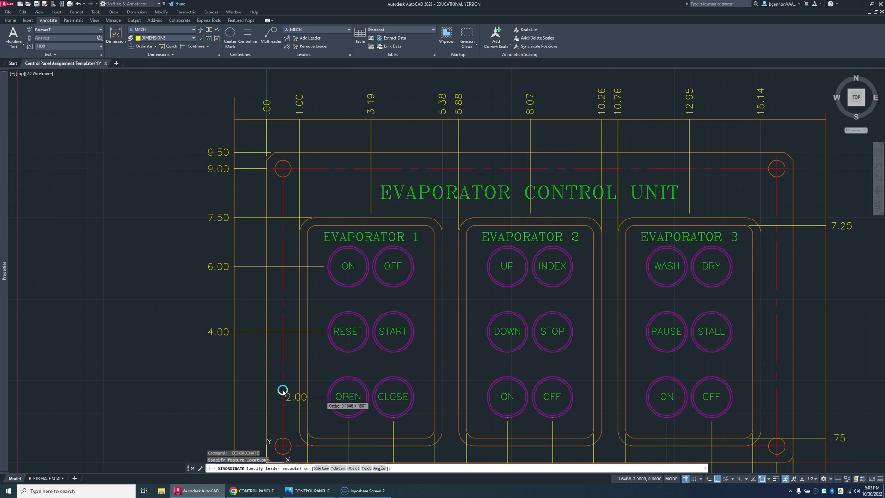
{"action": "left_click", "coordinate": [234, 391]}
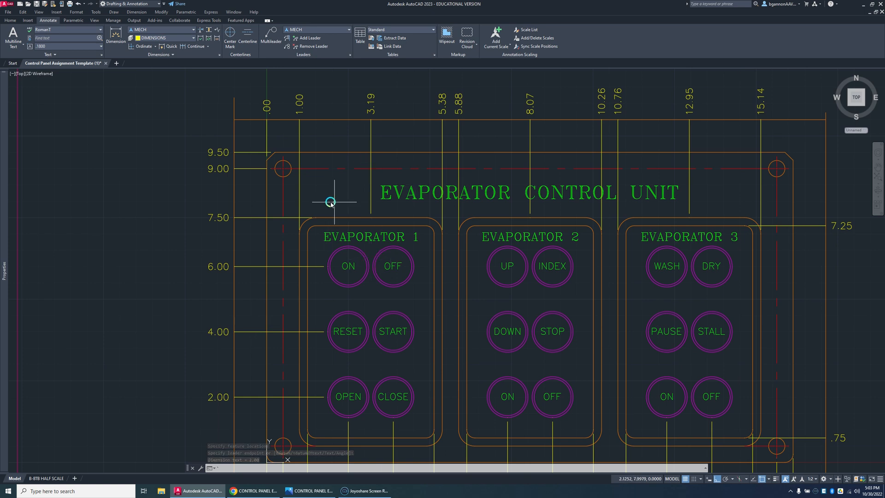
{"action": "key", "text": "Escape"}
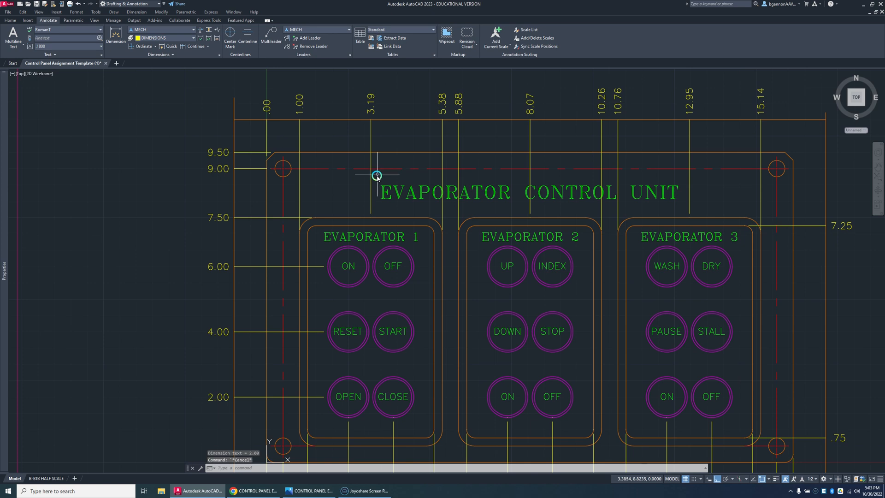
Step: Offset the panel's bottom edge 8.5 upward as a guide line for the title text
{"action": "type", "text": "o"}
{"action": "key", "text": "Return"}
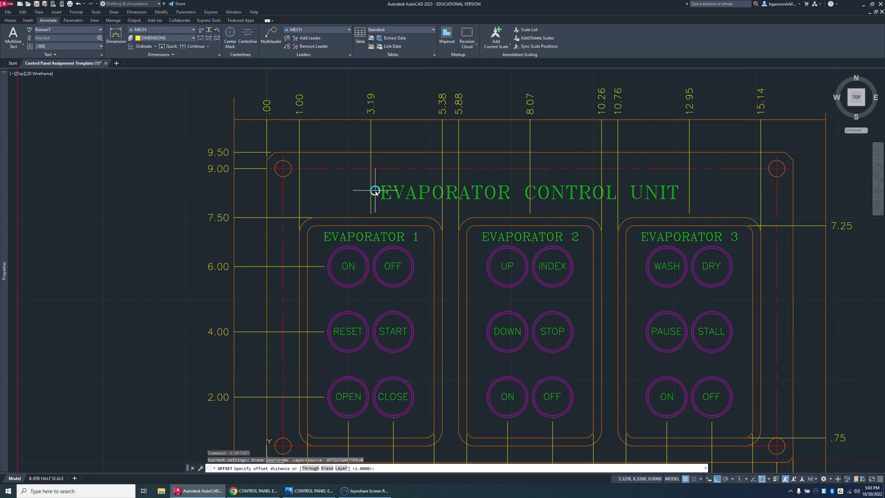
{"action": "type", "text": "8.5"}
{"action": "key", "text": "Return"}
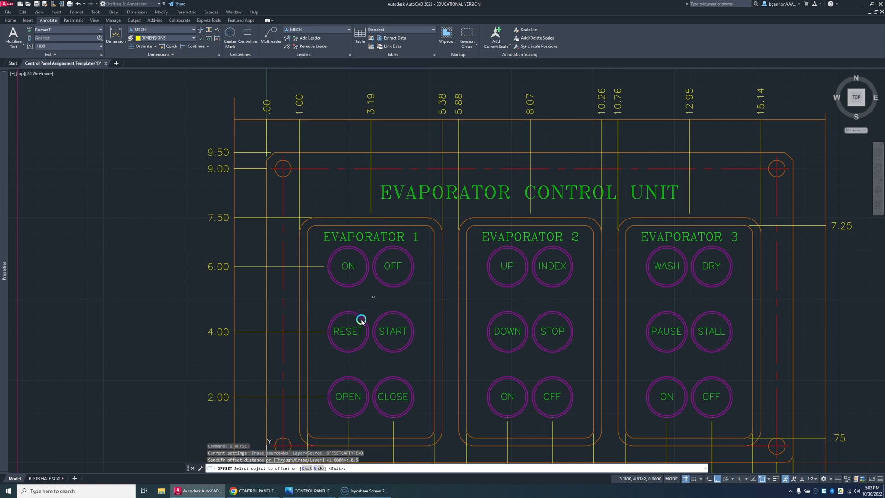
{"action": "scroll", "coordinate": [364, 332], "scroll_direction": "down", "scroll_amount": 2}
{"action": "middle_click_drag", "start_coordinate": [391, 392], "coordinate": [390, 318]}
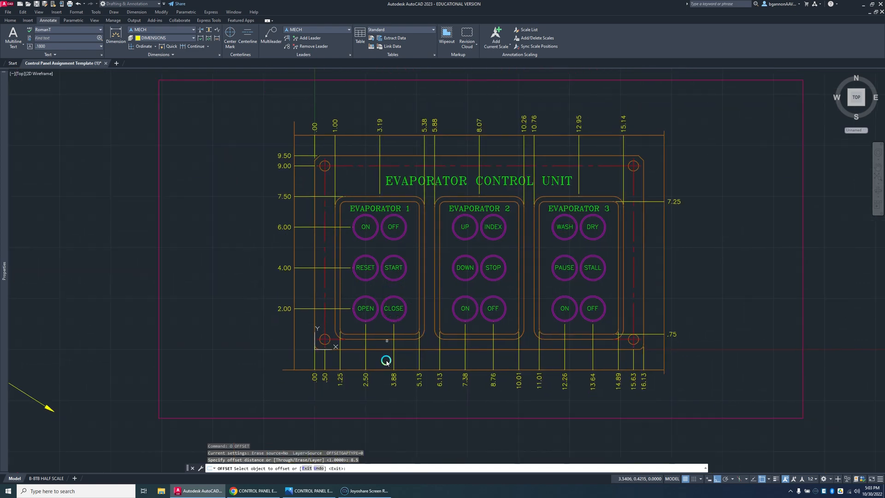
{"action": "left_click", "coordinate": [382, 349]}
{"action": "left_click", "coordinate": [389, 243]}
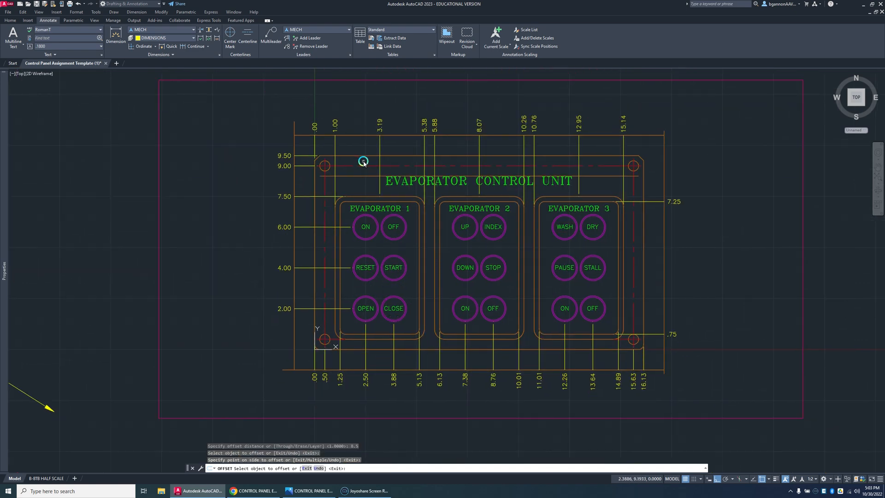
{"action": "scroll", "coordinate": [363, 166], "scroll_direction": "up", "scroll_amount": 2}
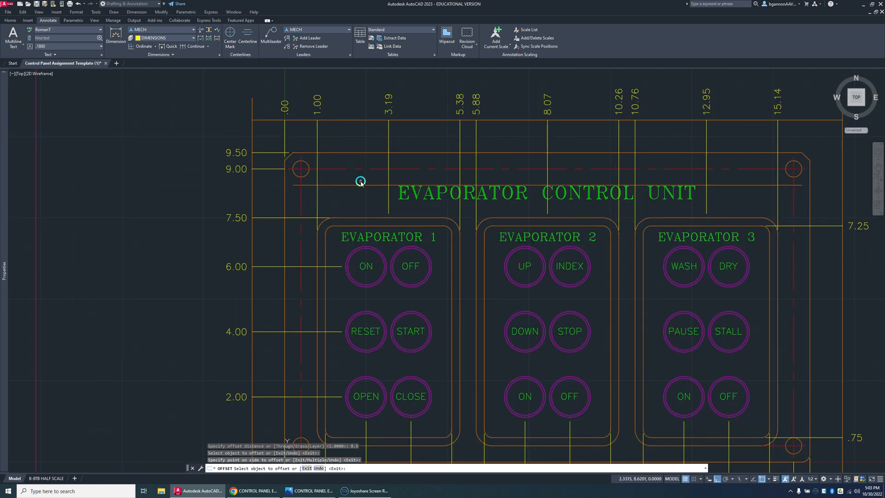
{"action": "key", "text": "Return"}
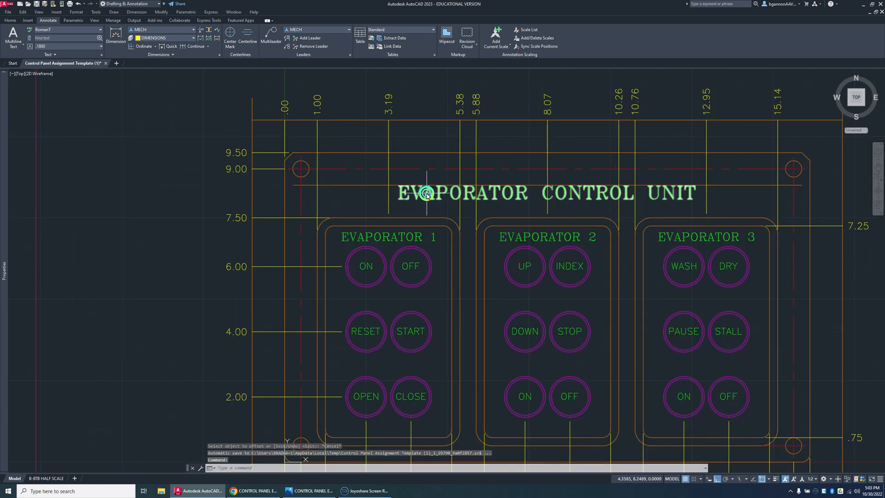
Step: Move the EVAPORATOR CONTROL UNIT title up to centre it vertically on the offset guide line, with ortho and object snap off
{"action": "left_click", "coordinate": [428, 198]}
{"action": "type", "text": "m"}
{"action": "key", "text": "Return"}
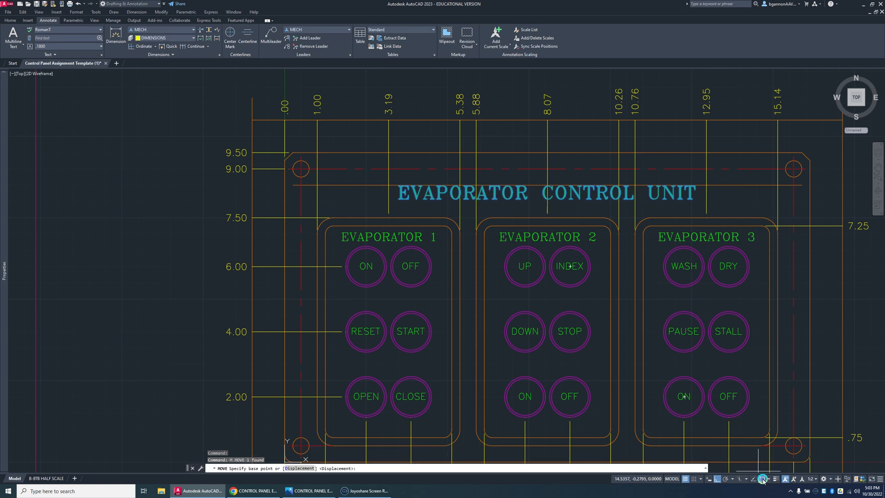
{"action": "left_click", "coordinate": [717, 480]}
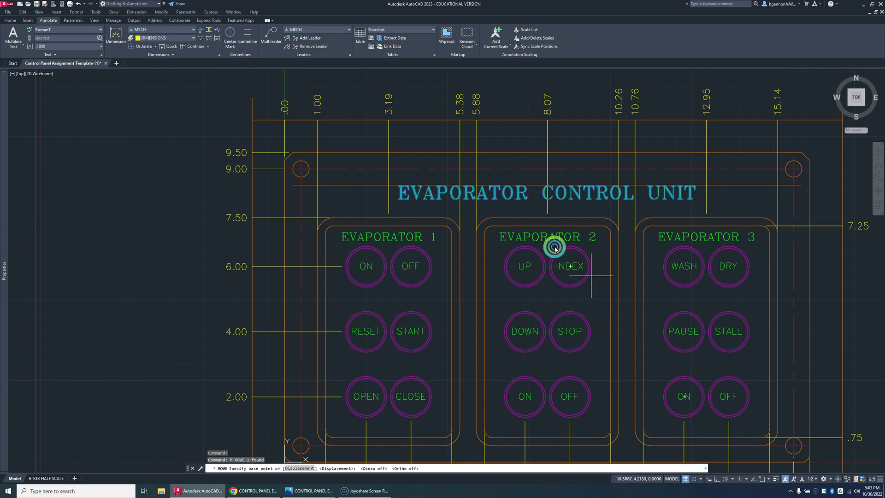
{"action": "left_click", "coordinate": [549, 199]}
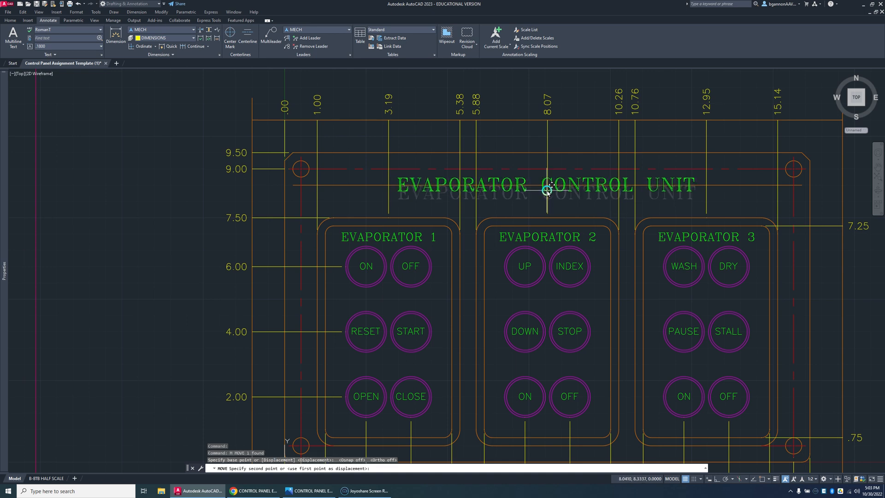
{"action": "left_click", "coordinate": [547, 192]}
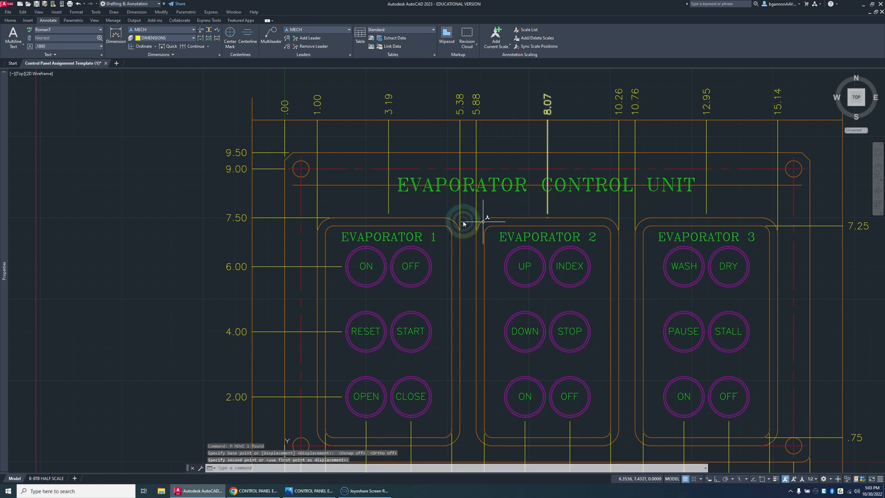
{"action": "key", "text": "Escape"}
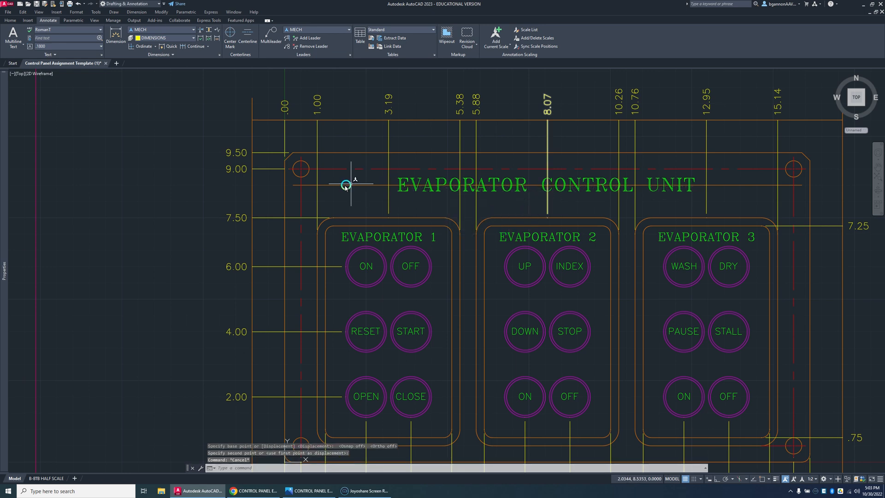
Step: Add a Y ordinate dimension for the title guide line's left end with object snap on, ending at the left guide line
{"action": "left_click", "coordinate": [144, 46]}
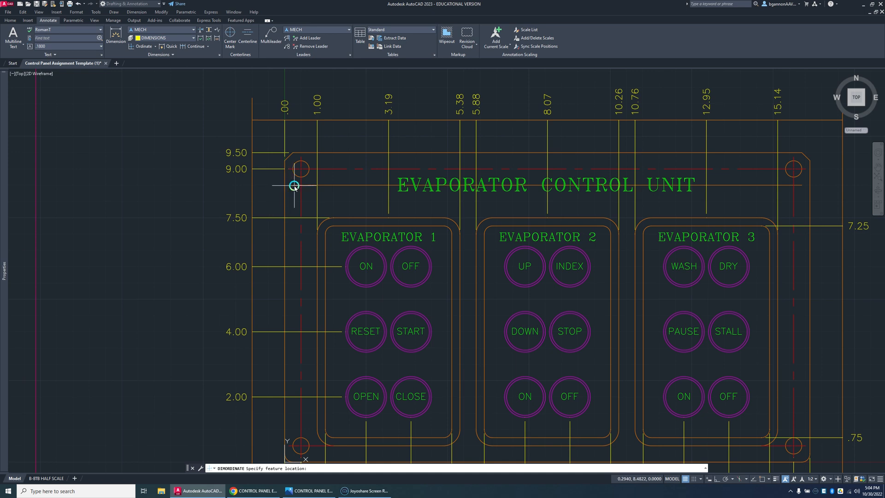
{"action": "key", "text": "Escape"}
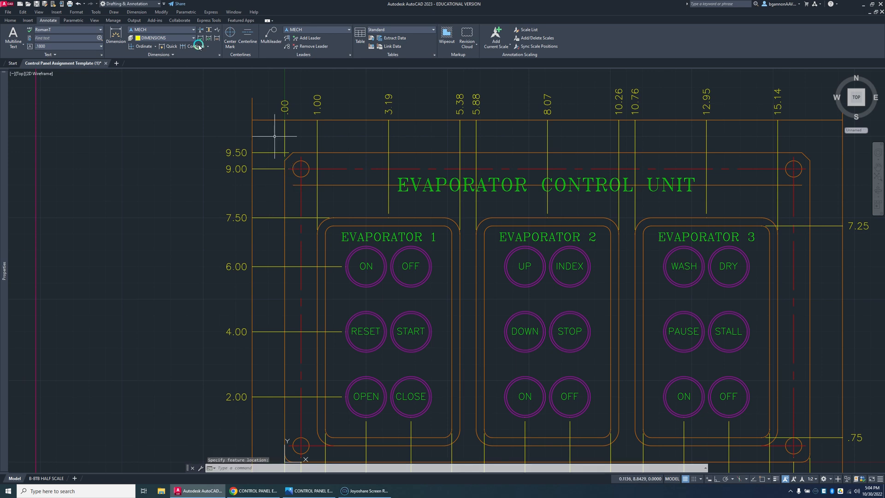
{"action": "left_click", "coordinate": [139, 46]}
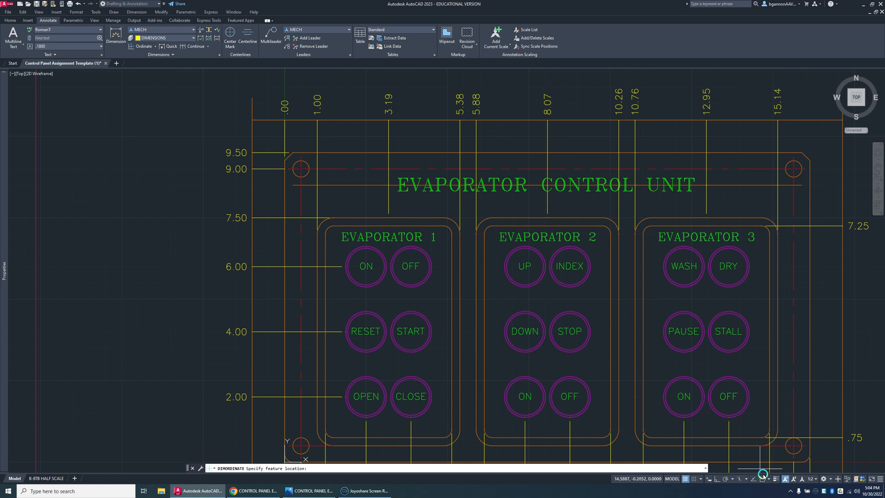
{"action": "left_click", "coordinate": [291, 187]}
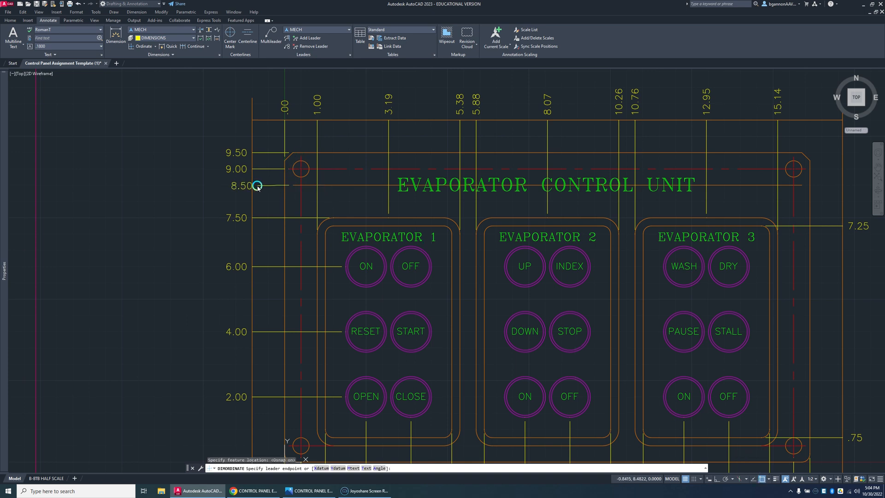
{"action": "left_click", "coordinate": [254, 185]}
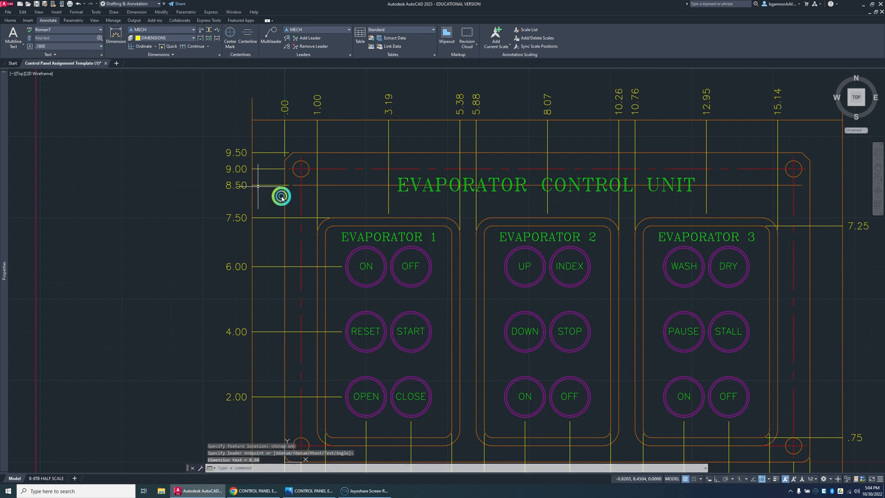
{"action": "key", "text": "Escape"}
Step: Explode the 8.50 ordinate dimension and trim its leader line back to the panel's left edge
{"action": "scroll", "coordinate": [285, 187], "scroll_direction": "up", "scroll_amount": 4}
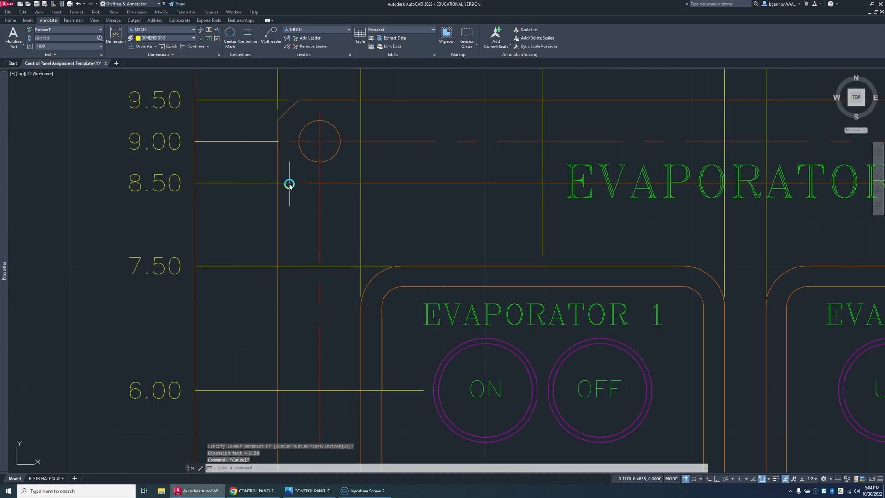
{"action": "type", "text": "tr"}
{"action": "key", "text": "Return"}
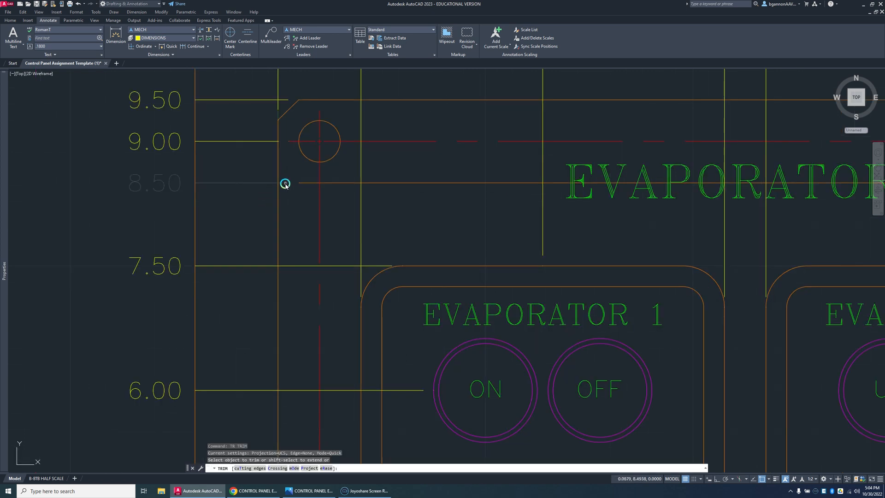
{"action": "key", "text": "Escape"}
{"action": "left_click", "coordinate": [284, 184]}
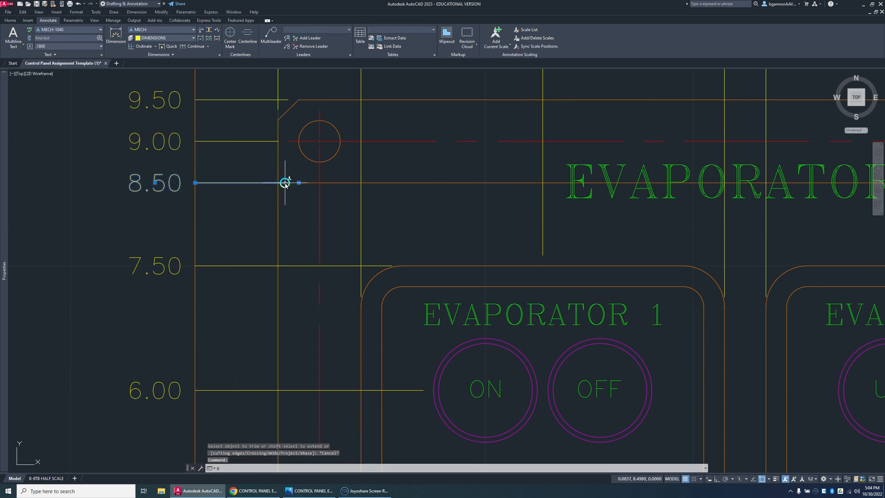
{"action": "key", "text": "Return"}
{"action": "type", "text": "tr"}
{"action": "key", "text": "Return"}
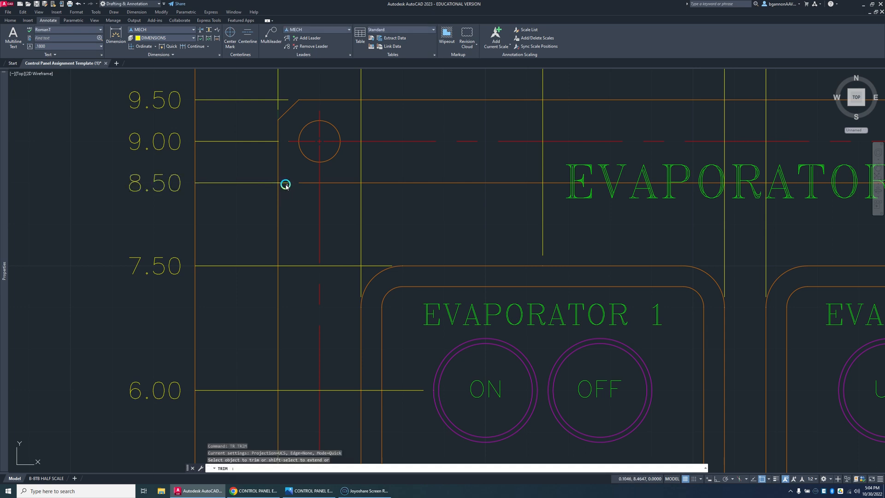
{"action": "key", "text": "Escape"}
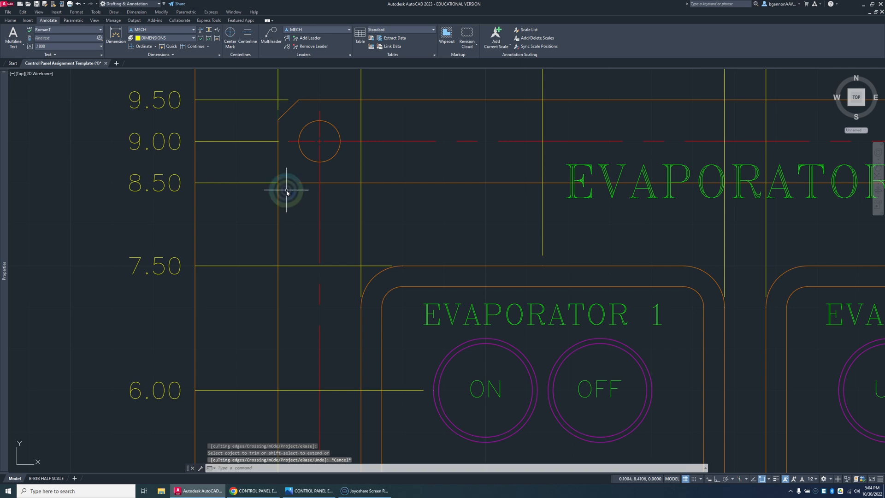
{"action": "scroll", "coordinate": [284, 187], "scroll_direction": "down", "scroll_amount": 5}
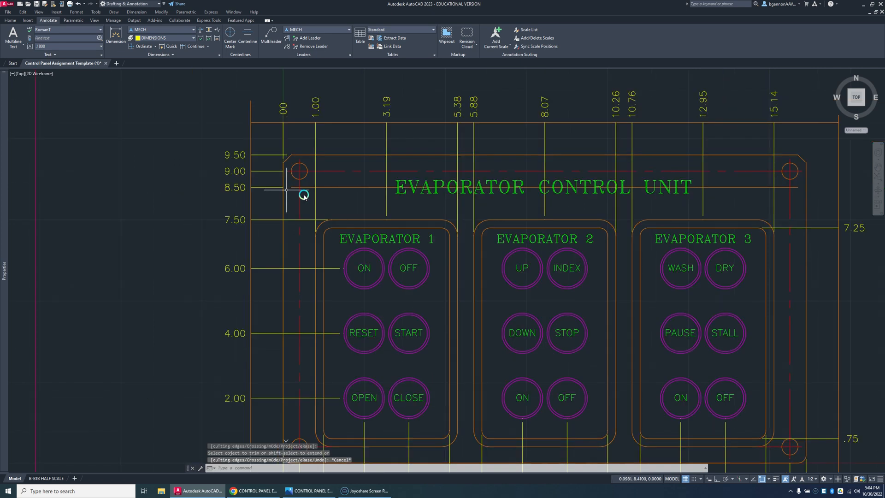
Step: Erase the title guide line and undo the deletion
{"action": "left_click", "coordinate": [312, 188]}
{"action": "key", "text": "Delete"}
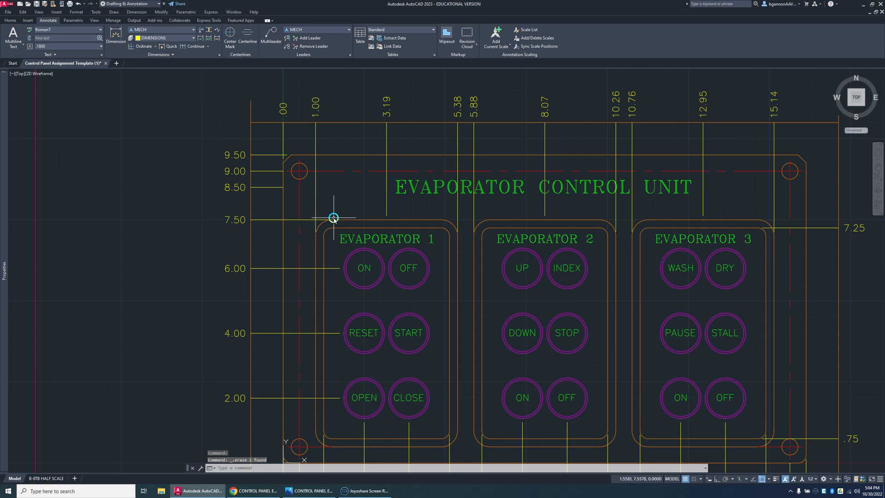
{"action": "key", "text": "ctrl+z"}
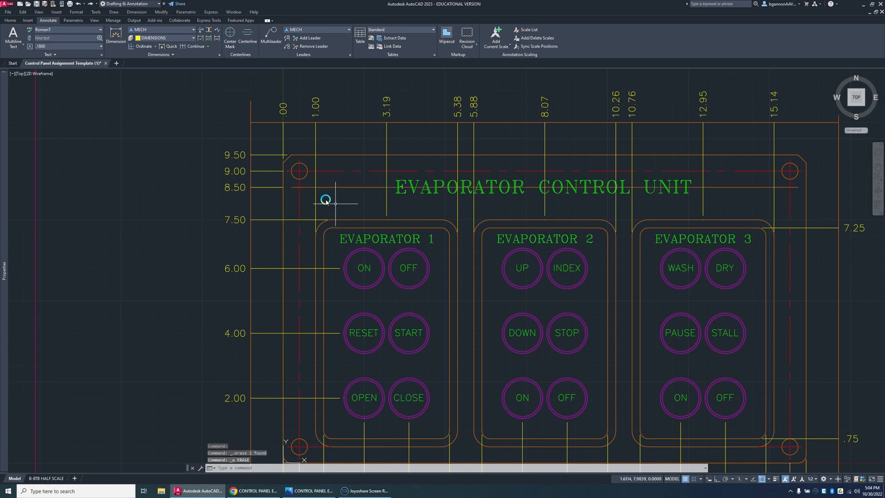
Step: Shorten the title guide line by stretching its left endpoint to the 3.19 dimension's leader line
{"action": "left_click", "coordinate": [330, 187]}
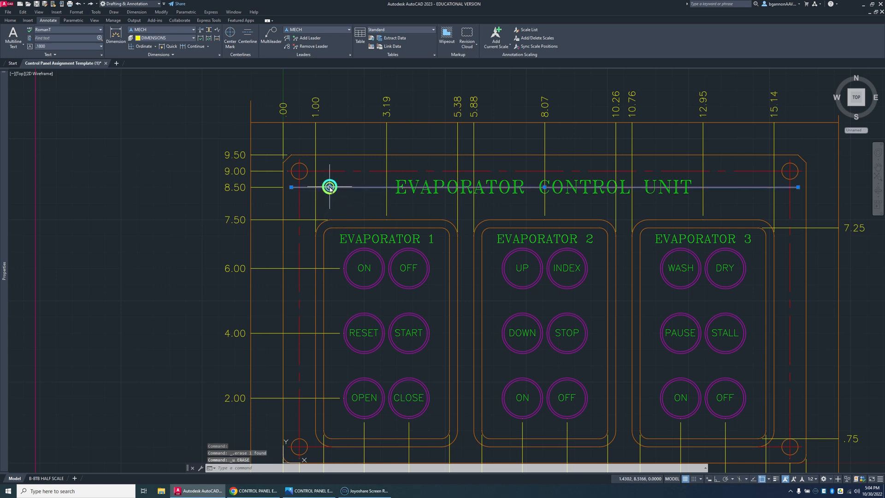
{"action": "left_click", "coordinate": [292, 187]}
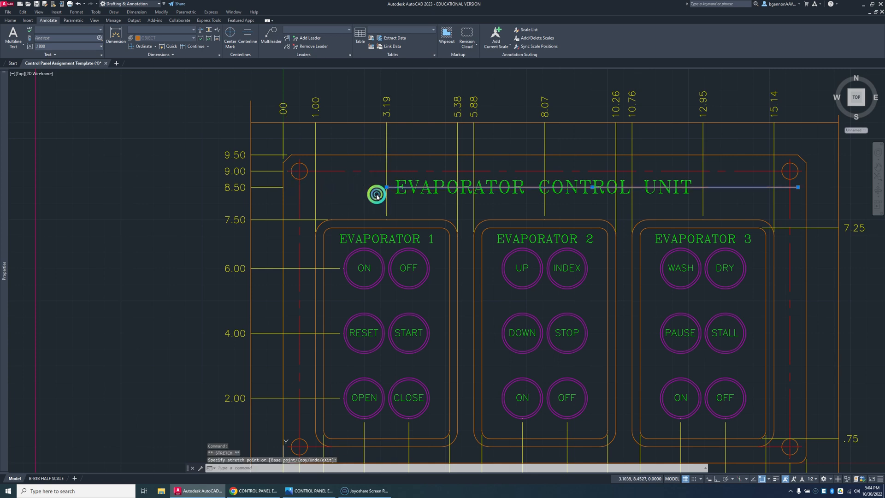
{"action": "key", "text": "Escape"}
Step: Stretch the exploded 8.50 leader line's right endpoint across the title to the panel's right edge
{"action": "left_click", "coordinate": [282, 187]}
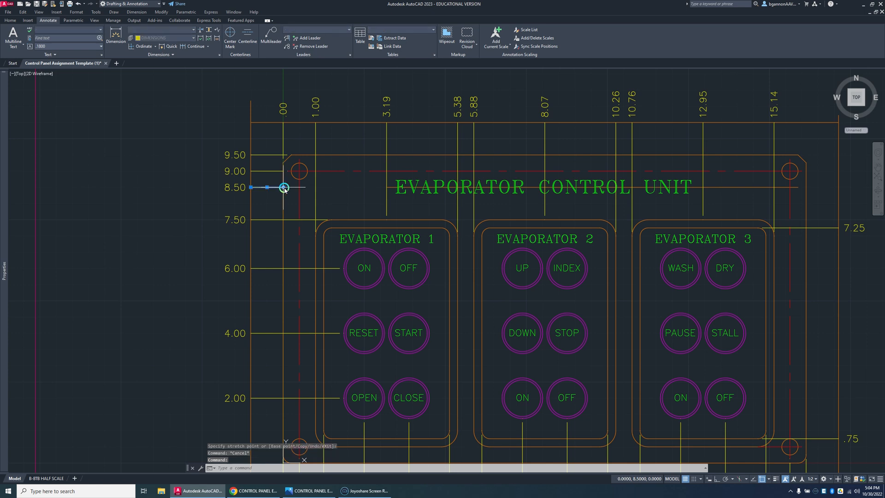
{"action": "left_click", "coordinate": [285, 187]}
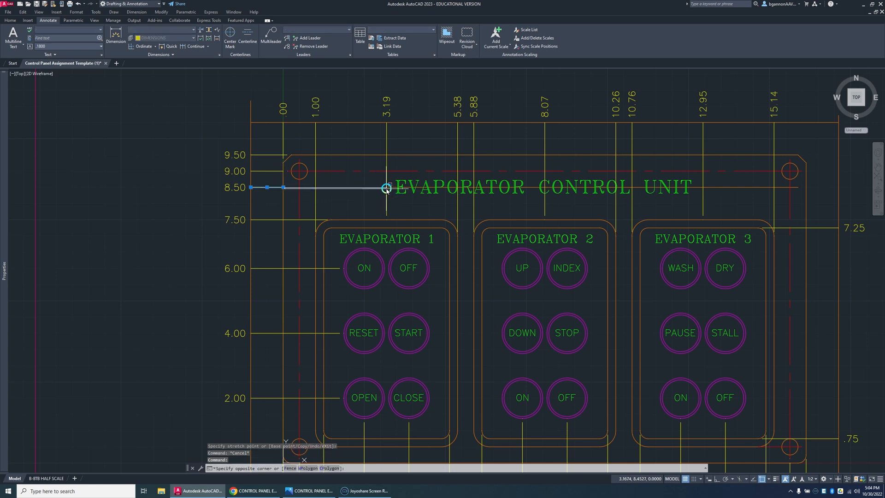
{"action": "left_click", "coordinate": [369, 189]}
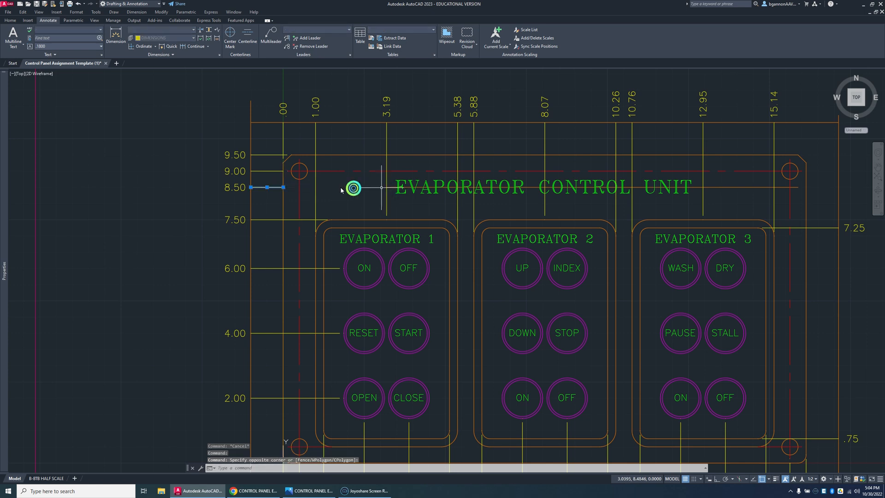
{"action": "left_click", "coordinate": [283, 187]}
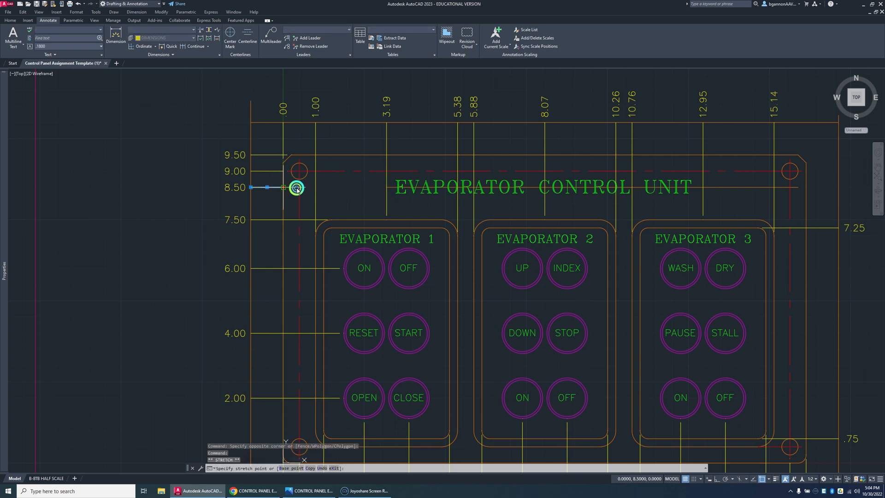
{"action": "left_click", "coordinate": [807, 188]}
{"action": "key", "text": "Escape"}
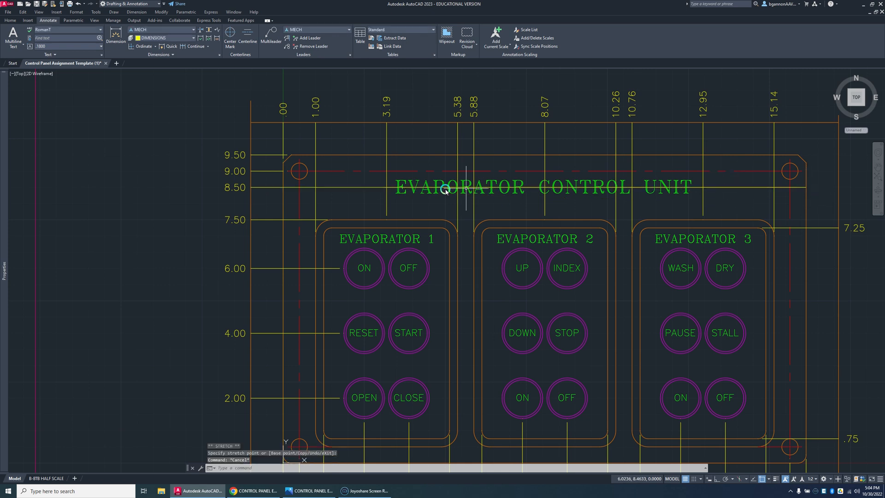
Step: Erase the extended 8.50 leader line, and undo both the deletion and the preceding stretch
{"action": "left_click", "coordinate": [735, 187]}
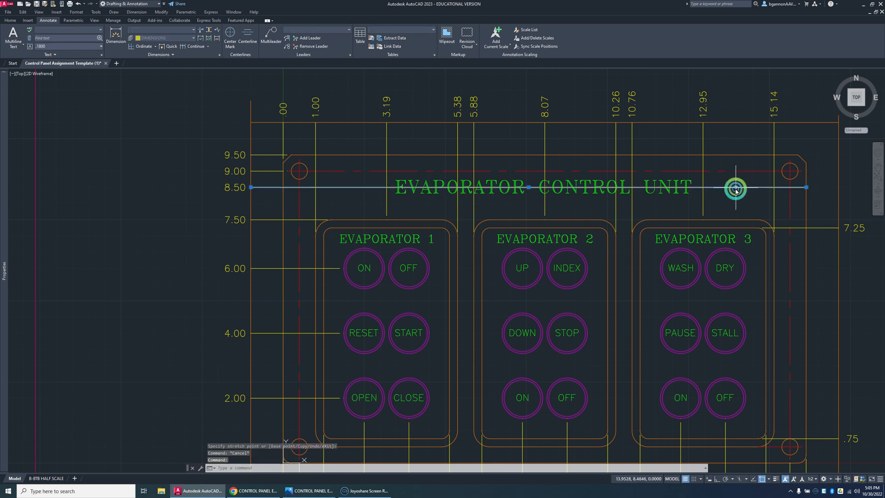
{"action": "key", "text": "Delete"}
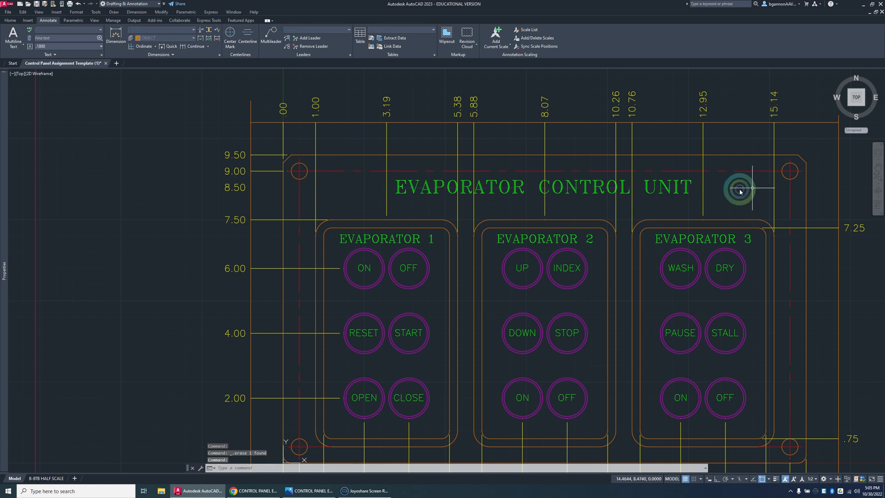
{"action": "key", "text": "ctrl+z"}
{"action": "key", "text": "ctrl+z"}
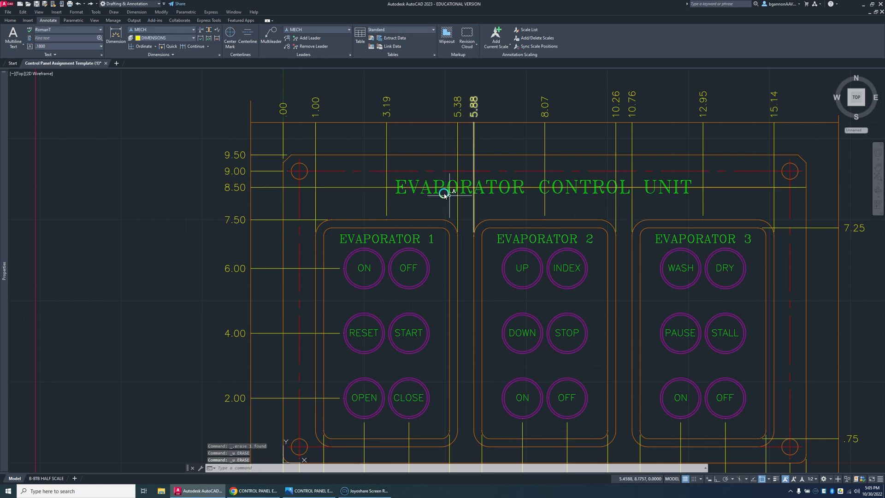
{"action": "key", "text": "ctrl+z"}
Step: Erase the shortened title guide line and stretch the 8.50 leader line to the panel's right edge
{"action": "left_click", "coordinate": [390, 188]}
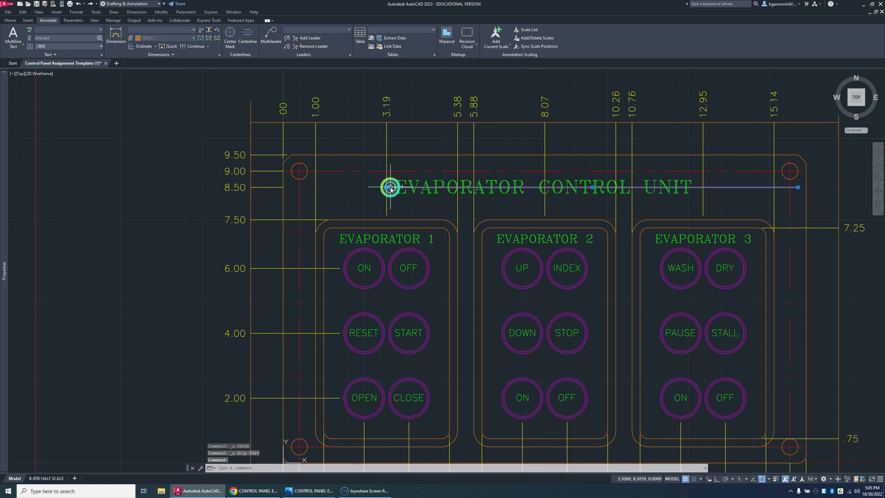
{"action": "key", "text": "Delete"}
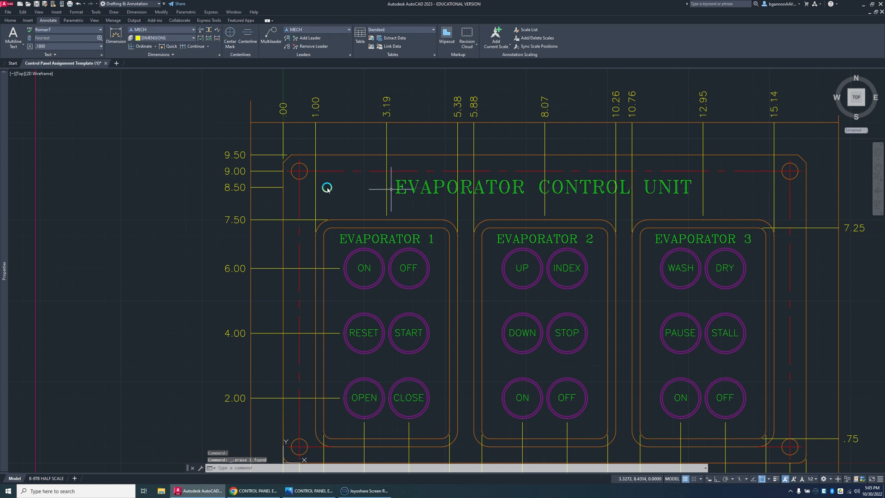
{"action": "left_click", "coordinate": [281, 188]}
{"action": "left_click", "coordinate": [283, 187]}
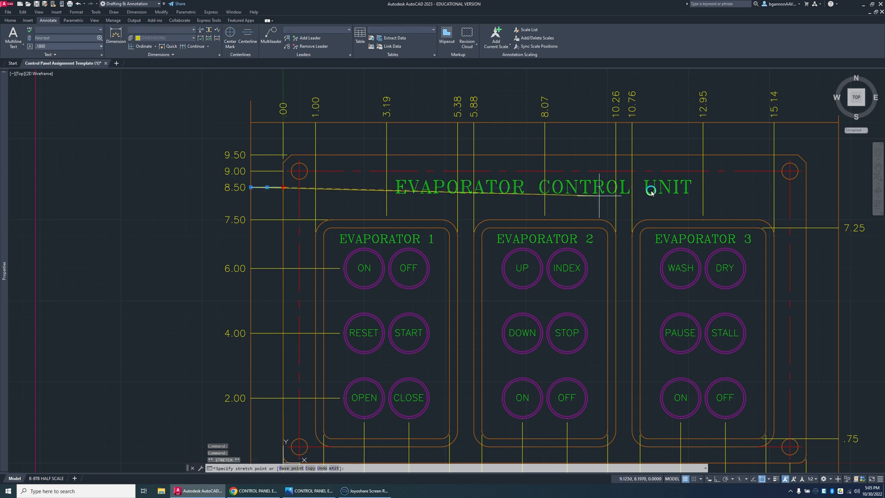
{"action": "left_click", "coordinate": [805, 188]}
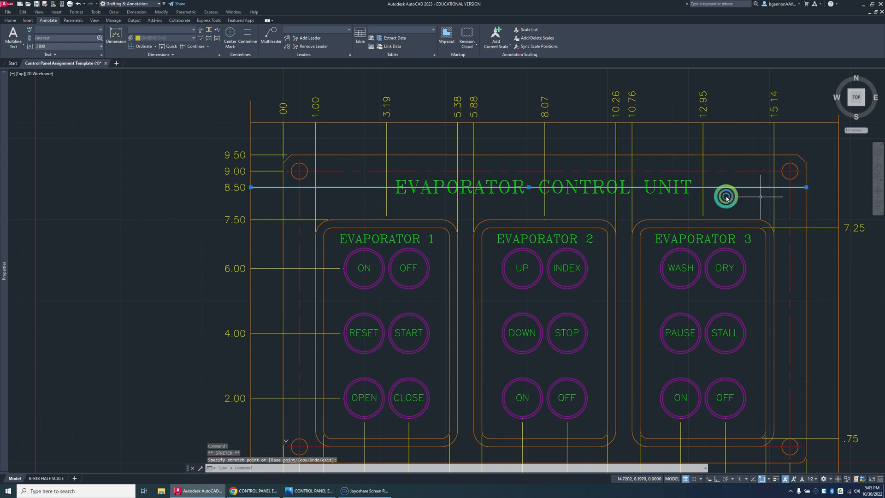
{"action": "key", "text": "Escape"}
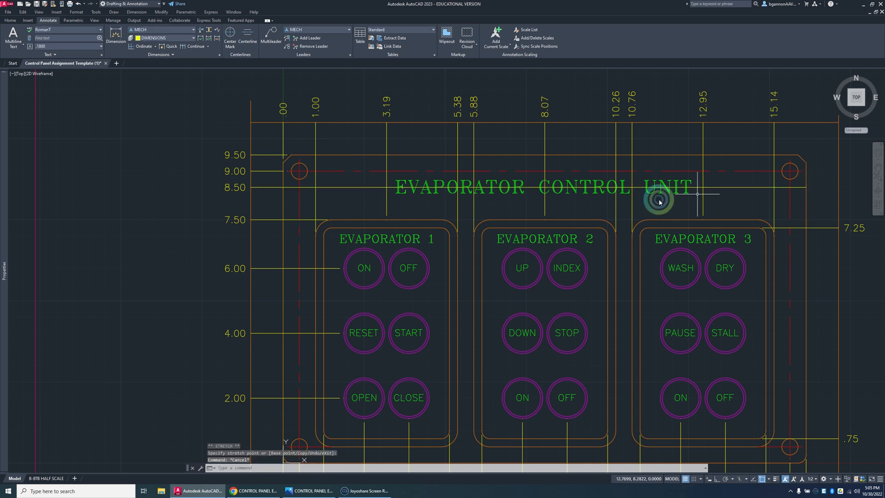
Step: Try to break the extended 8.50 leader line beside the title with the Dimension Break command
{"action": "left_click", "coordinate": [200, 30]}
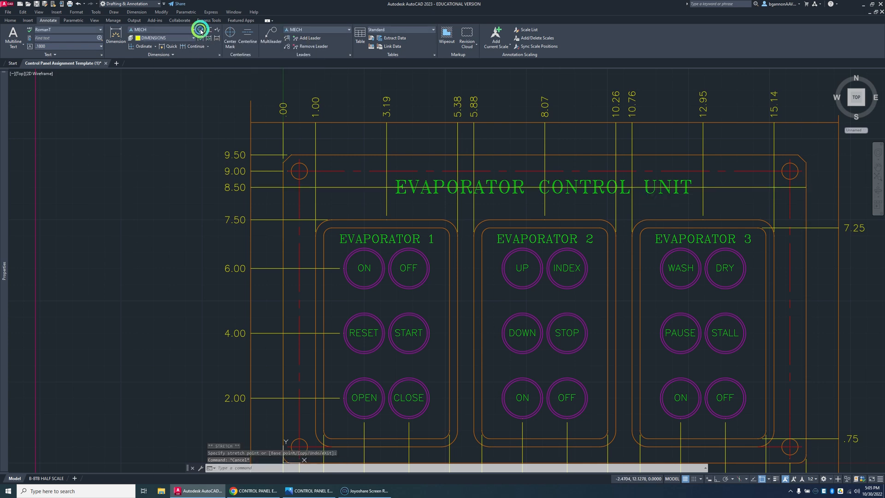
{"action": "left_click", "coordinate": [201, 29]}
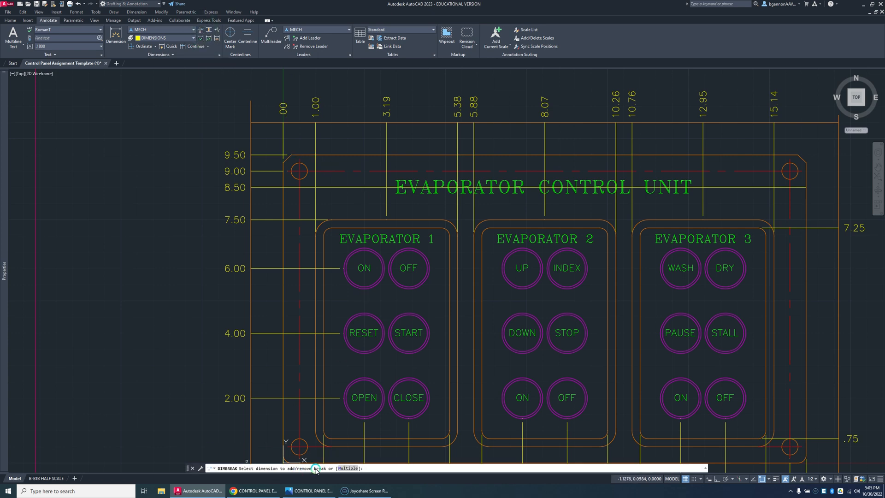
{"action": "left_click", "coordinate": [375, 187]}
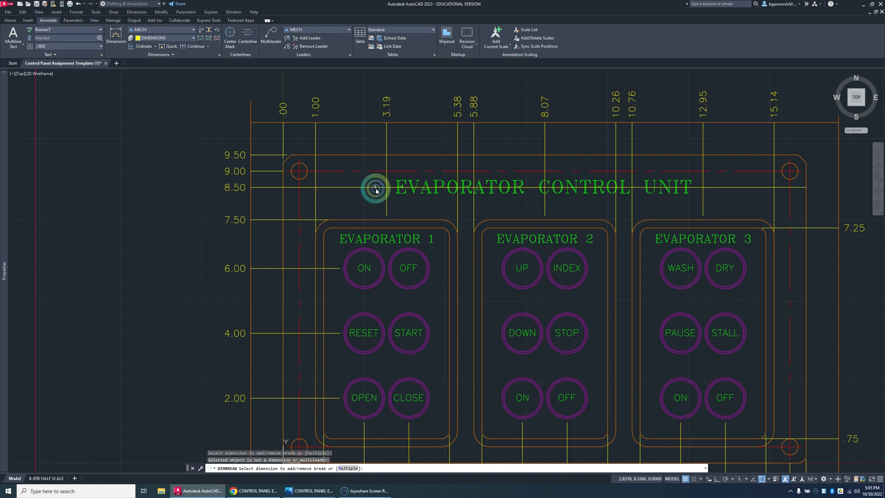
{"action": "left_click", "coordinate": [381, 188]}
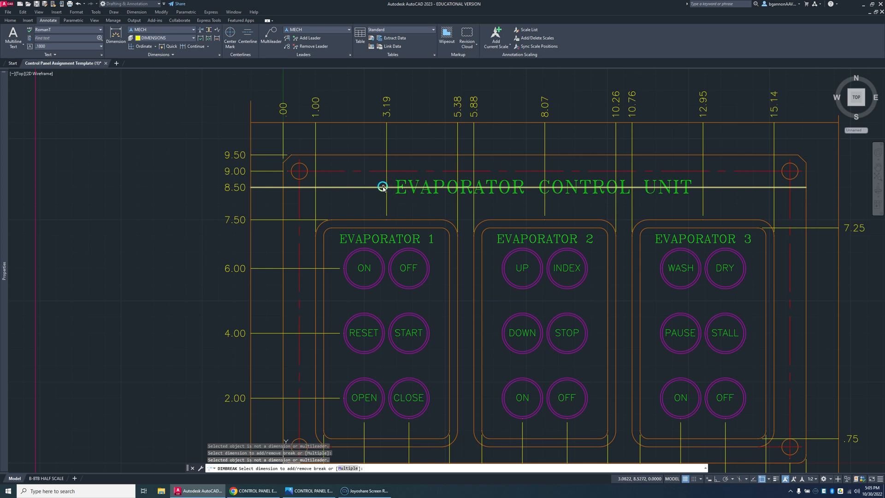
{"action": "key", "text": "Escape"}
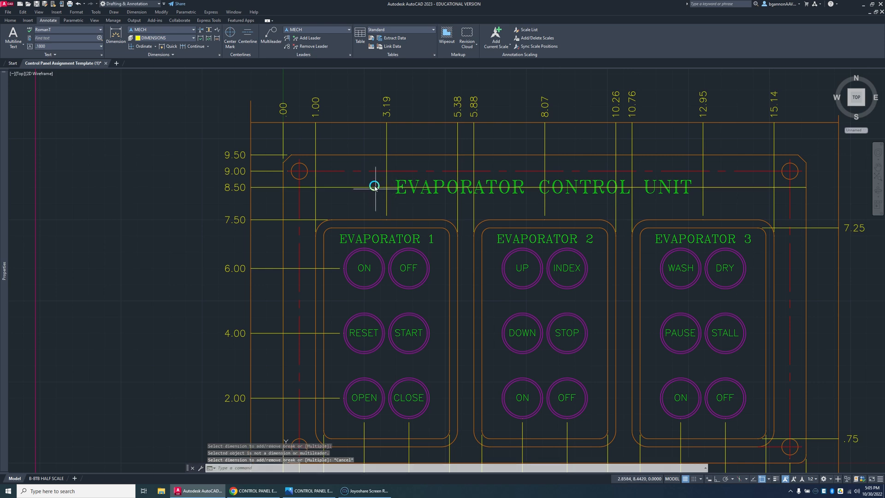
Step: Erase the extended leader line across the title and the exploded 8.50 dimension text
{"action": "left_click", "coordinate": [375, 189]}
{"action": "left_click", "coordinate": [374, 189]}
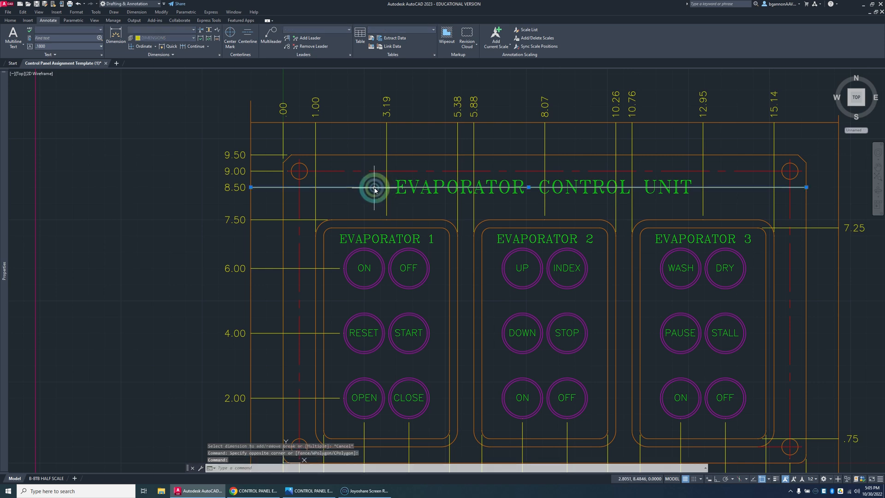
{"action": "key", "text": "Delete"}
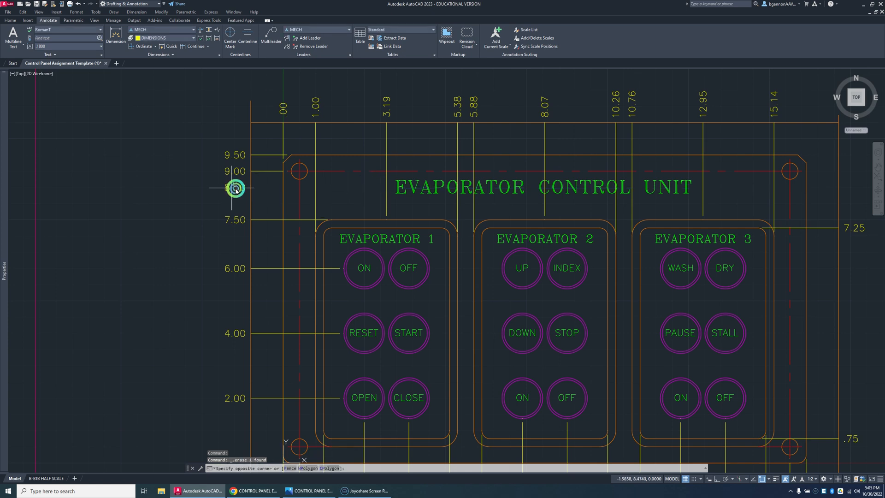
{"action": "left_click", "coordinate": [237, 189]}
{"action": "left_click", "coordinate": [238, 191]}
{"action": "key", "text": "Delete"}
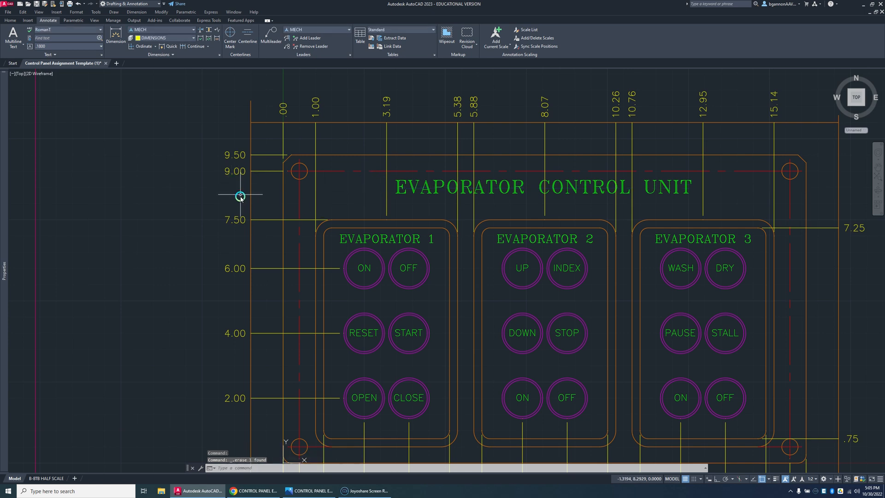
{"action": "left_click", "coordinate": [543, 163]}
{"action": "key", "text": "Delete"}
{"action": "key", "text": "Escape"}
Step: Offset the panel's lower edge 8.5 upward to create a guide line through the title
{"action": "scroll", "coordinate": [549, 351], "scroll_direction": "down", "scroll_amount": 3}
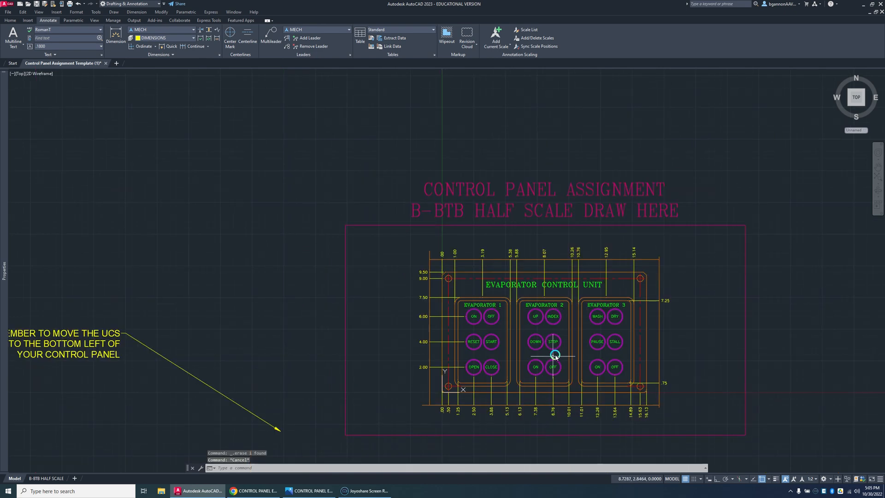
{"action": "scroll", "coordinate": [555, 349], "scroll_direction": "up", "scroll_amount": 1}
{"action": "key", "text": "Escape"}
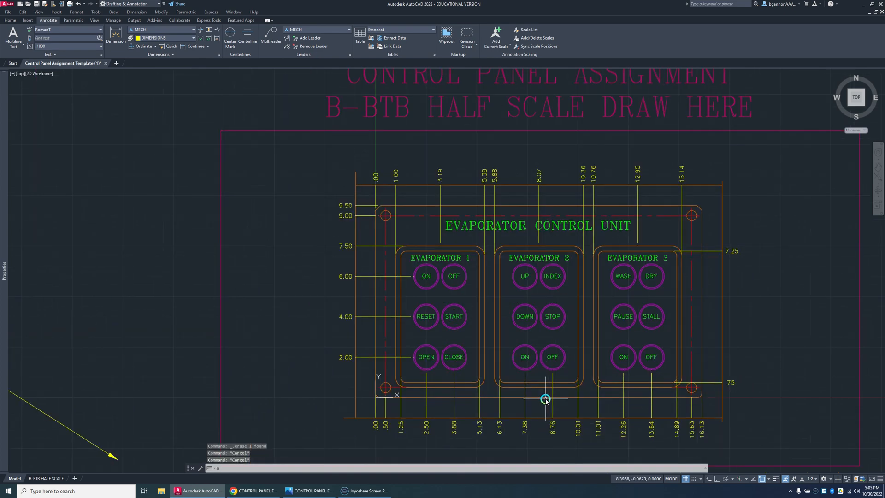
{"action": "type", "text": "o"}
{"action": "key", "text": "Return"}
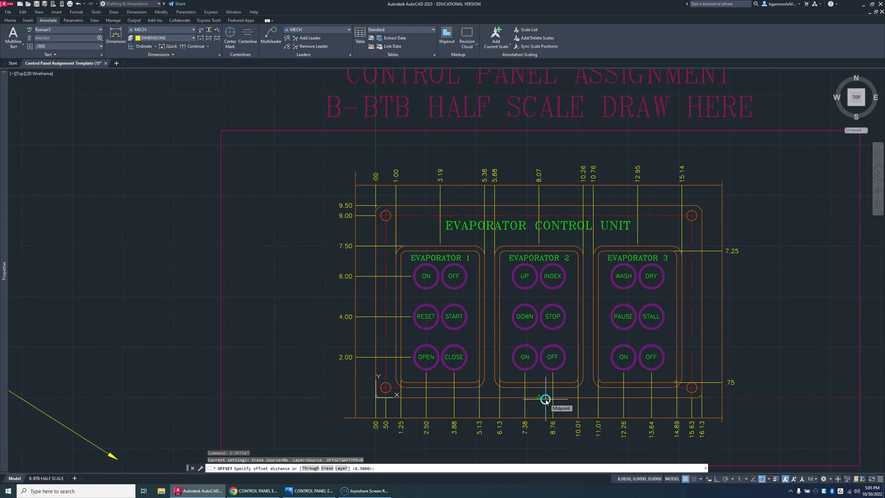
{"action": "type", "text": "8."}
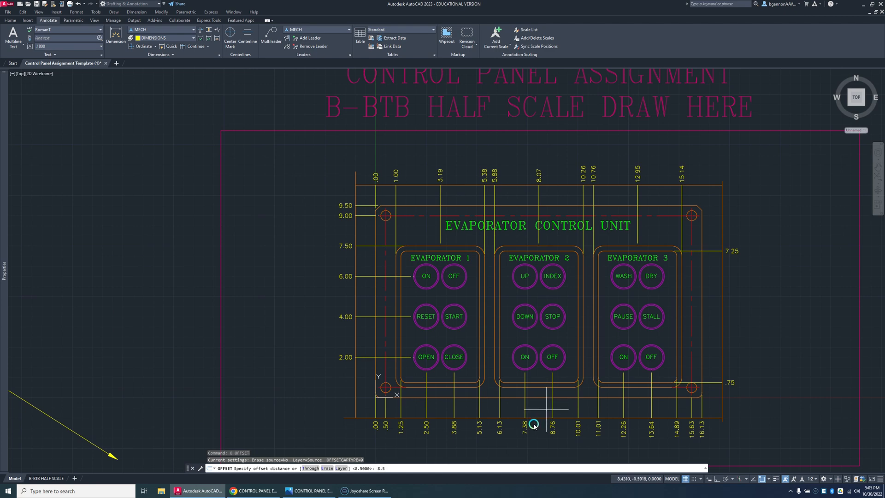
{"action": "type", "text": "5"}
{"action": "key", "text": "Return"}
{"action": "left_click", "coordinate": [516, 398]}
{"action": "left_click", "coordinate": [527, 330]}
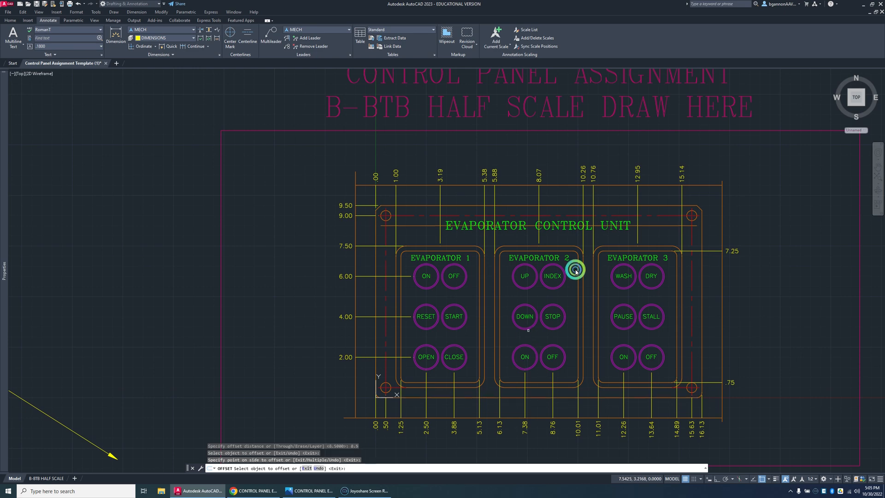
{"action": "key", "text": "Escape"}
Step: Turn Ortho on and stretch both ends of the title guide line to the panel's left and right edges
{"action": "scroll", "coordinate": [672, 225], "scroll_direction": "up", "scroll_amount": 4}
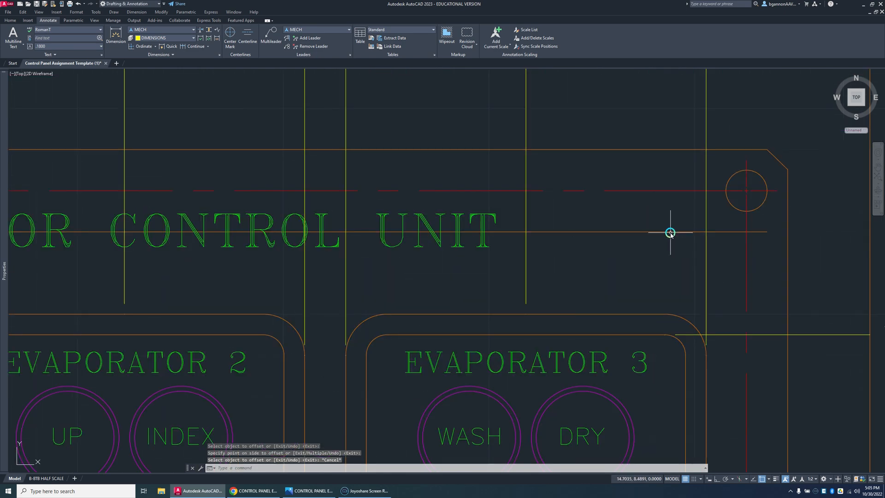
{"action": "scroll", "coordinate": [669, 235], "scroll_direction": "down", "scroll_amount": 5}
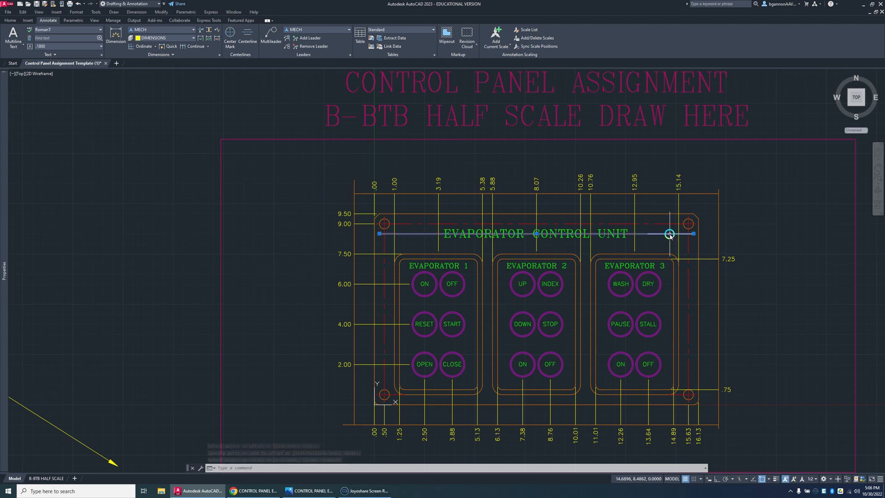
{"action": "left_click", "coordinate": [694, 235]}
{"action": "left_click", "coordinate": [697, 235]}
{"action": "key", "text": "Escape"}
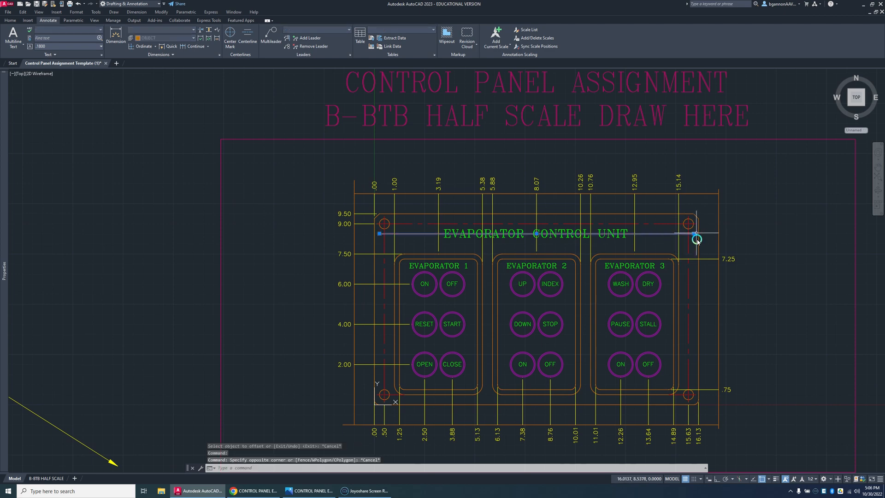
{"action": "key", "text": "F8"}
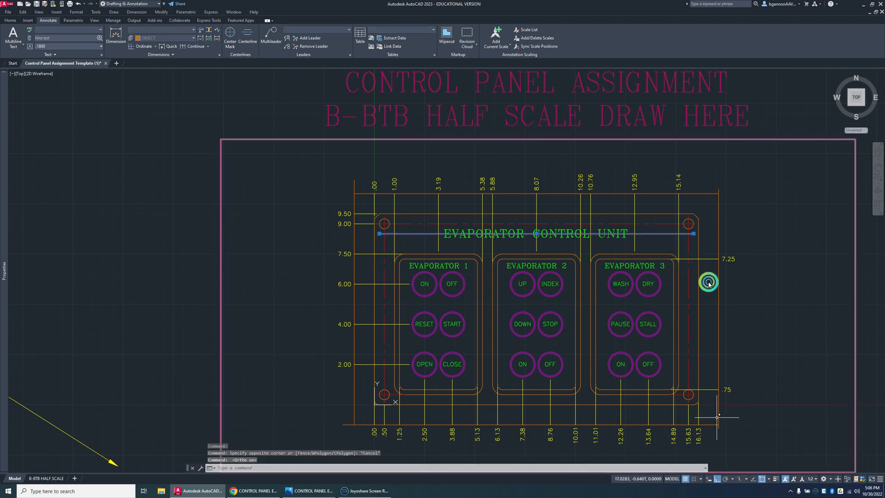
{"action": "key", "text": "Escape"}
{"action": "left_click", "coordinate": [694, 234]}
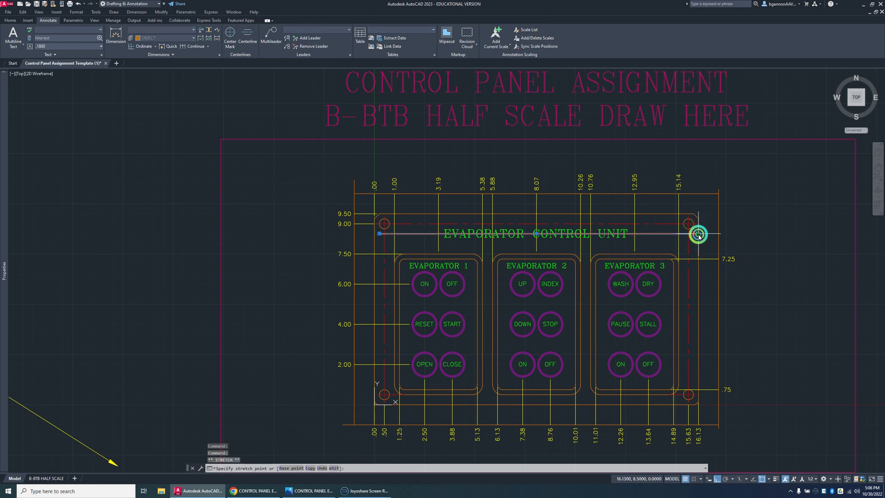
{"action": "left_click", "coordinate": [699, 233]}
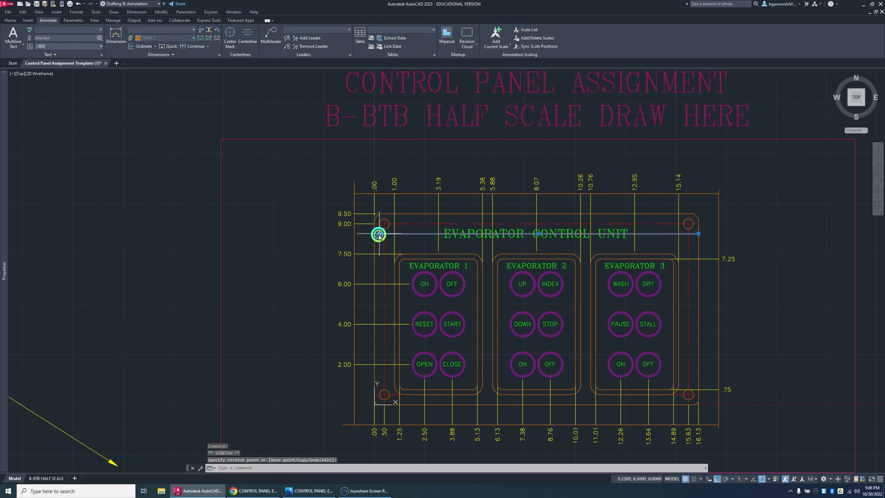
{"action": "key", "text": "Escape"}
{"action": "scroll", "coordinate": [389, 245], "scroll_direction": "up", "scroll_amount": 2}
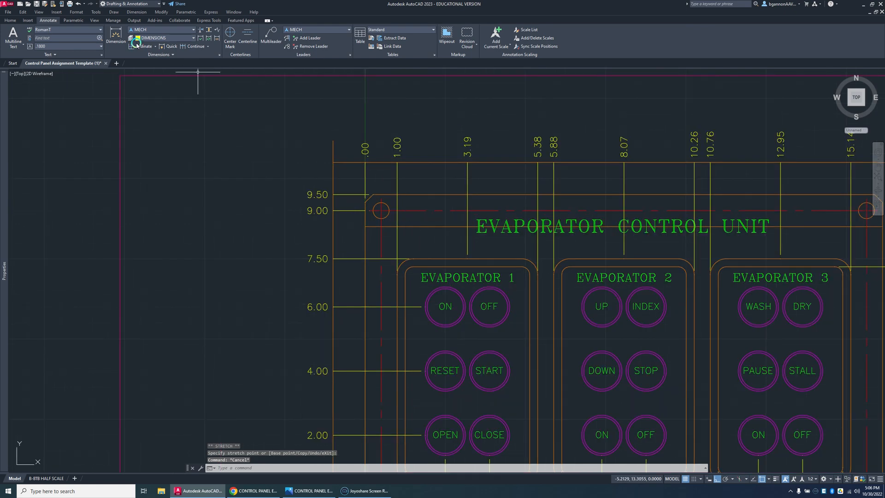
{"action": "left_click", "coordinate": [151, 47]}
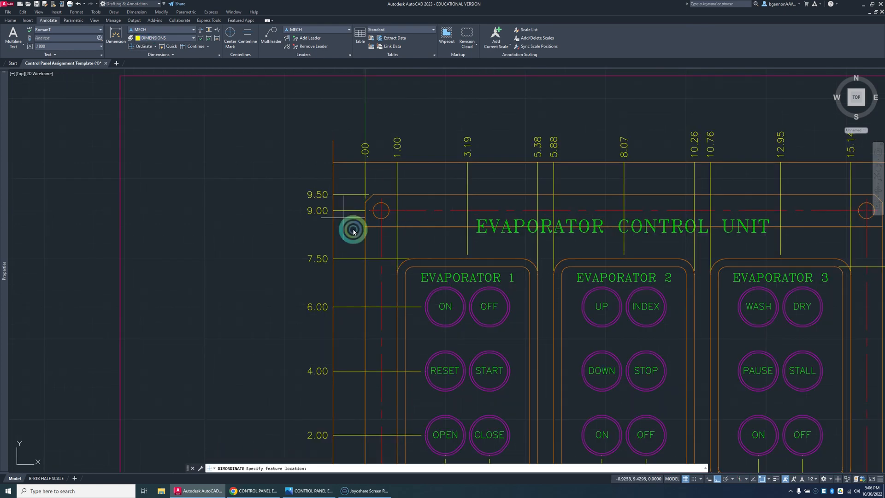
{"action": "left_click", "coordinate": [364, 227]}
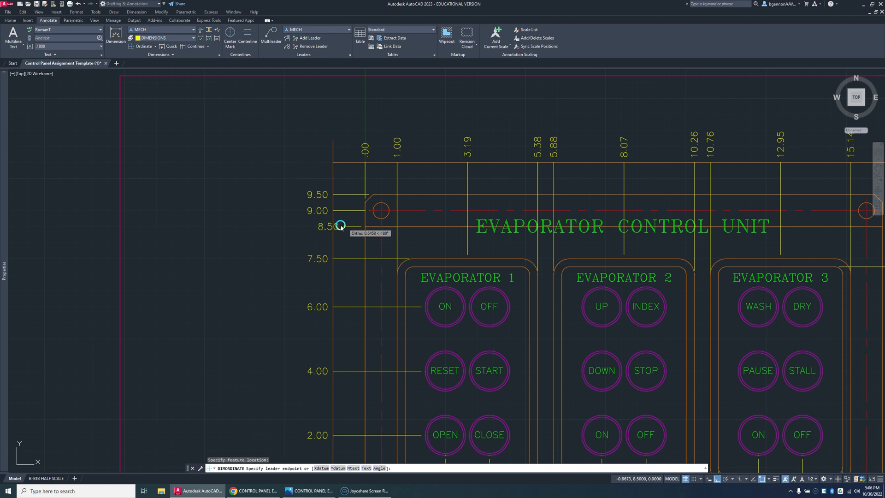
{"action": "key", "text": "Escape"}
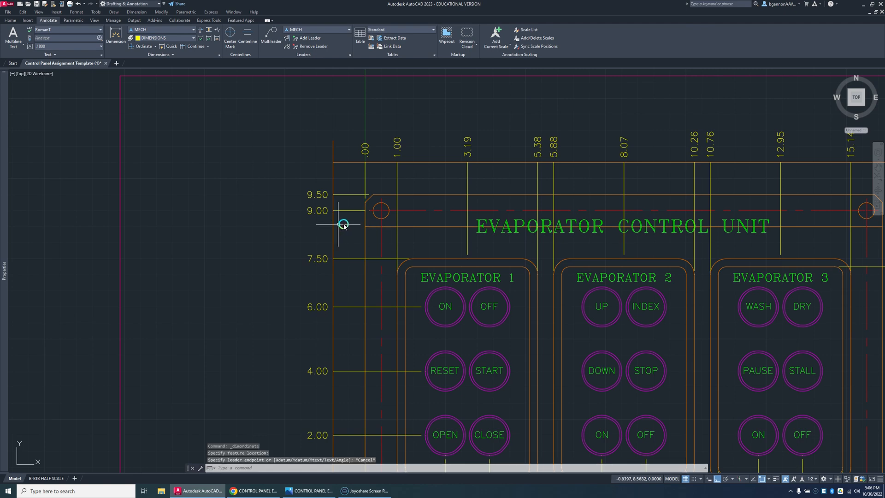
Step: Add the 8.50 ordinate dimension from the title guide line's right end, with its leader ending at the left dimension guide line
{"action": "scroll", "coordinate": [613, 226], "scroll_direction": "down", "scroll_amount": 4}
{"action": "scroll", "coordinate": [590, 232], "scroll_direction": "up", "scroll_amount": 2}
{"action": "scroll", "coordinate": [590, 233], "scroll_direction": "down", "scroll_amount": 2}
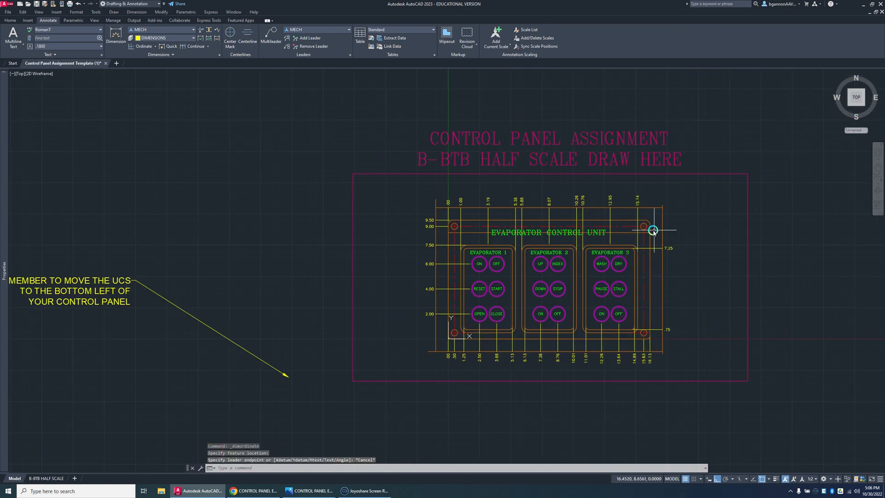
{"action": "key", "text": "Return"}
{"action": "left_click", "coordinate": [640, 232]}
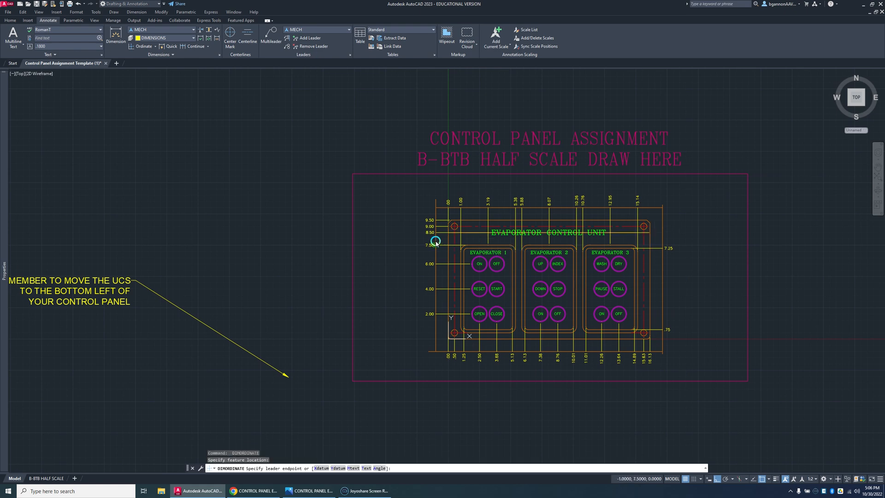
{"action": "scroll", "coordinate": [436, 241], "scroll_direction": "up", "scroll_amount": 2}
{"action": "left_click", "coordinate": [435, 226]}
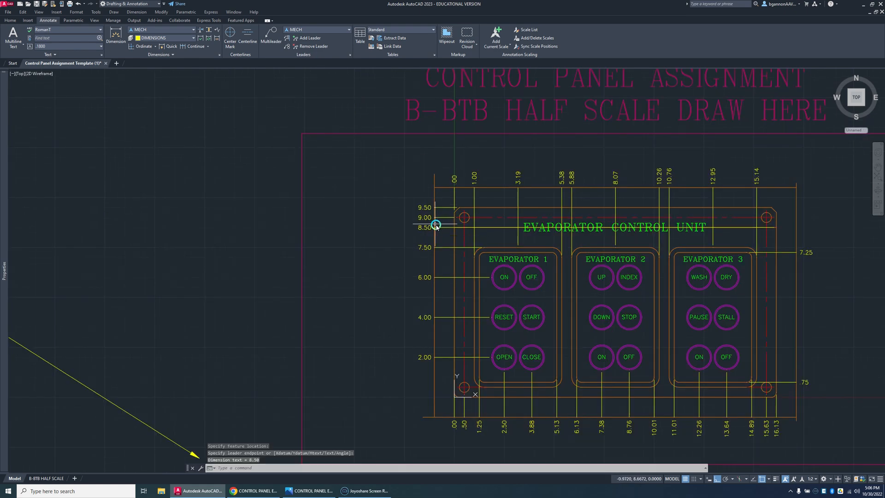
{"action": "key", "text": "Escape"}
Step: Try to break the 8.50 leader just before the title with Dimension Break, and undo the break
{"action": "left_click", "coordinate": [447, 228]}
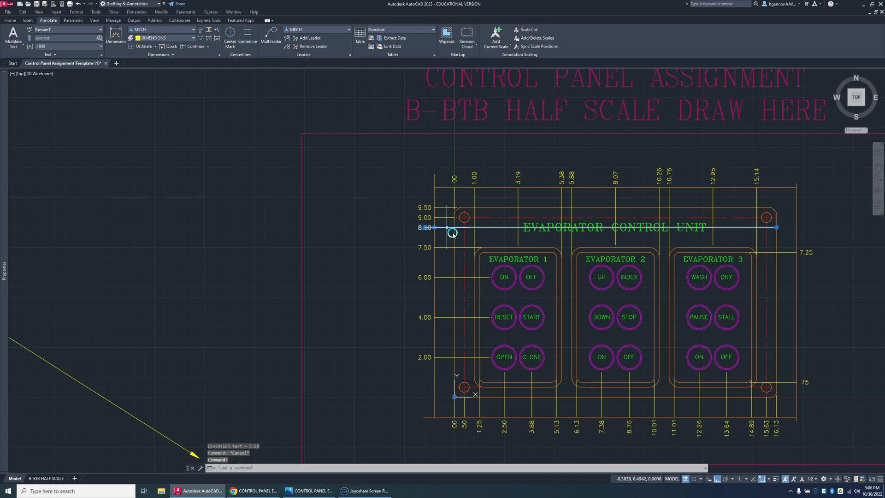
{"action": "key", "text": "Escape"}
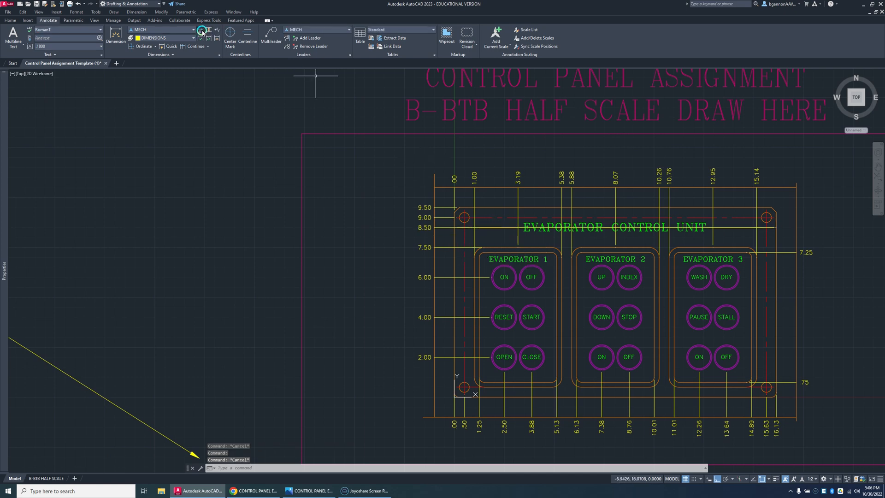
{"action": "left_click", "coordinate": [216, 45]}
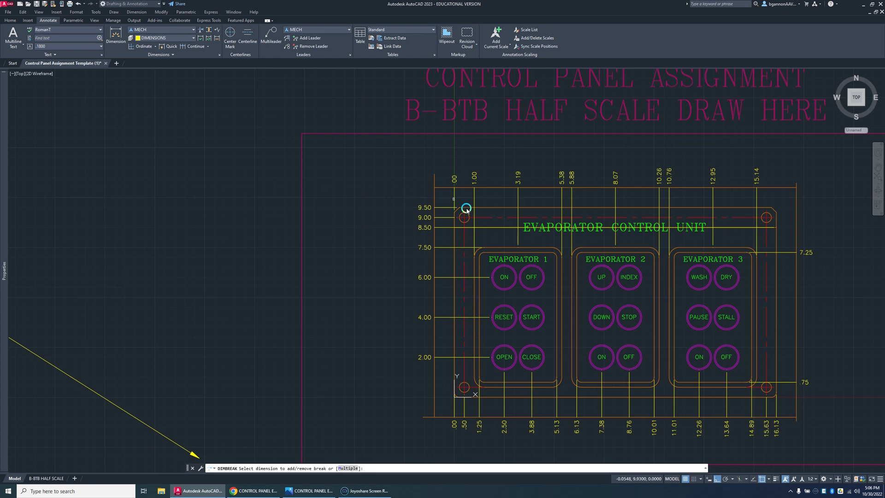
{"action": "left_click", "coordinate": [487, 228]}
{"action": "left_click", "coordinate": [518, 229]}
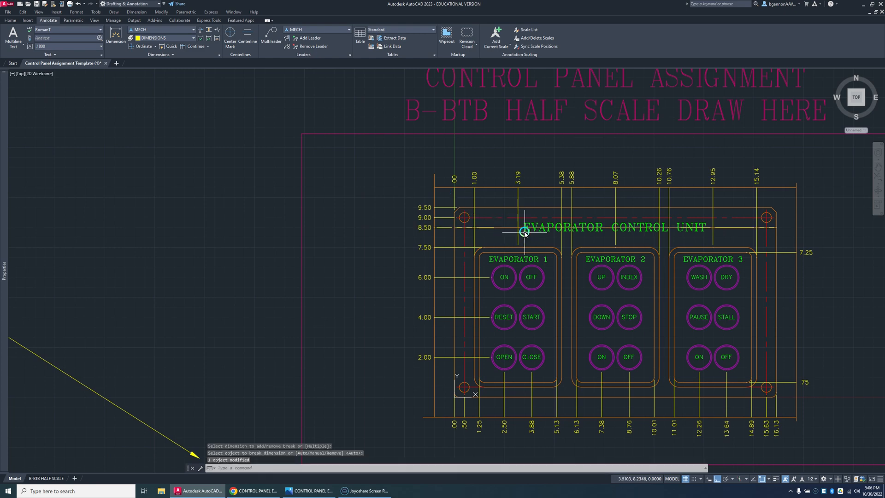
{"action": "scroll", "coordinate": [802, 212], "scroll_direction": "up", "scroll_amount": 3}
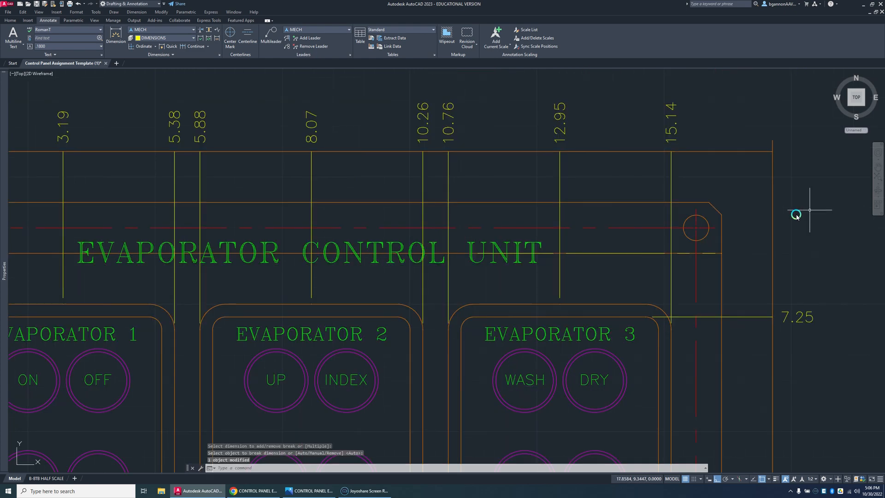
{"action": "scroll", "coordinate": [577, 267], "scroll_direction": "down", "scroll_amount": 2}
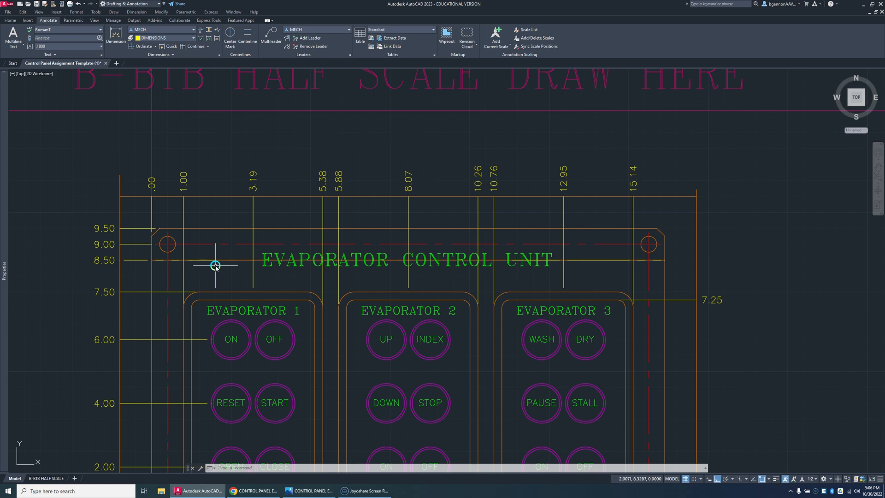
{"action": "key", "text": "ctrl+z"}
{"action": "key", "text": "ctrl+z"}
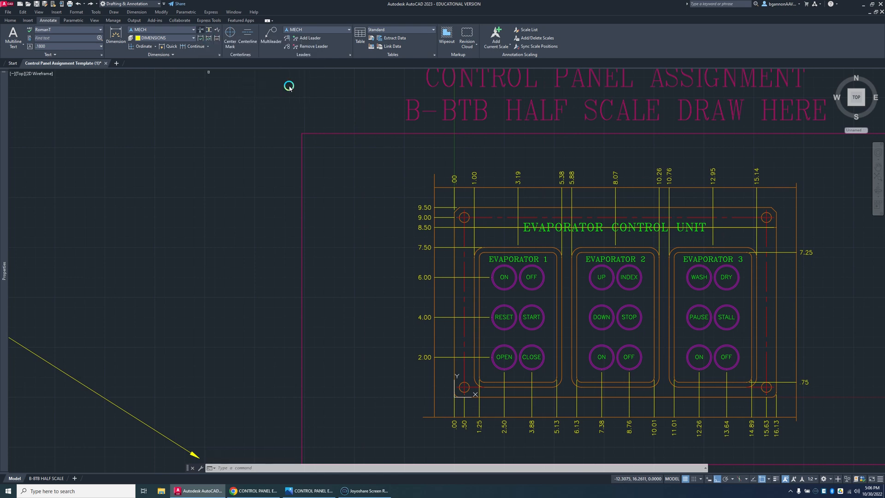
Step: Break the 8.50 leader line around the title text with Dimension Break
{"action": "left_click", "coordinate": [515, 228]}
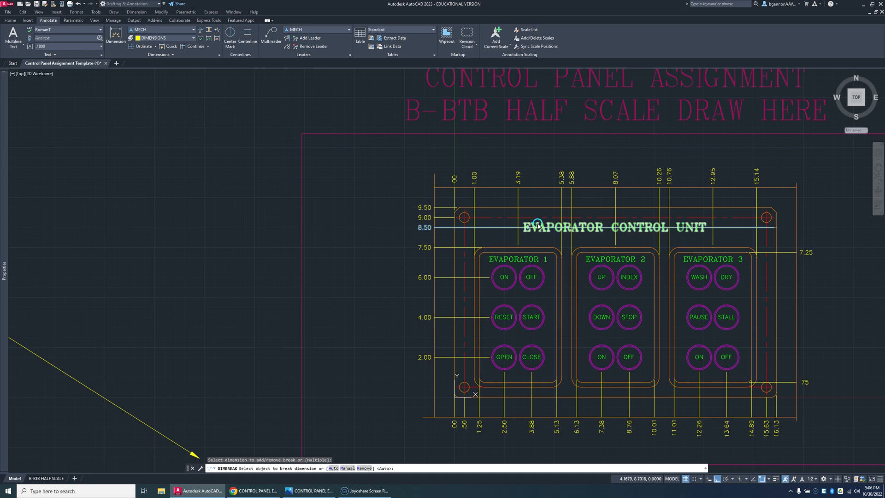
{"action": "left_click", "coordinate": [536, 228]}
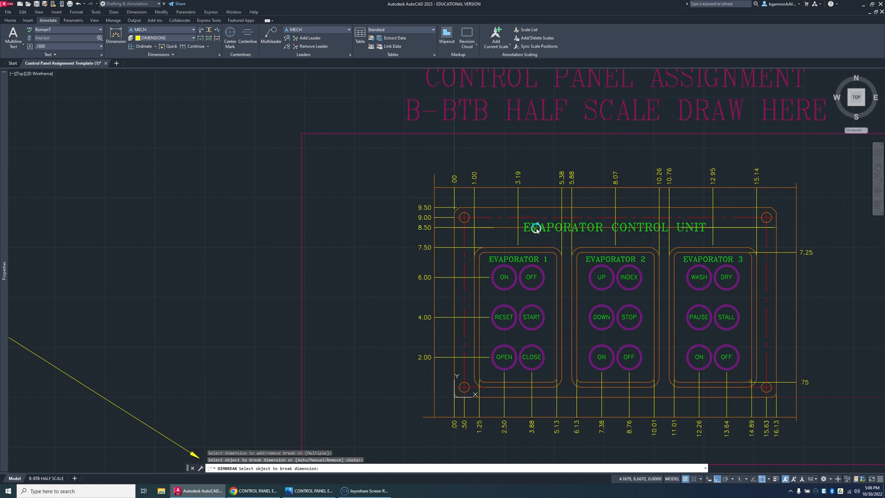
{"action": "key", "text": "Escape"}
{"action": "left_click", "coordinate": [715, 228]}
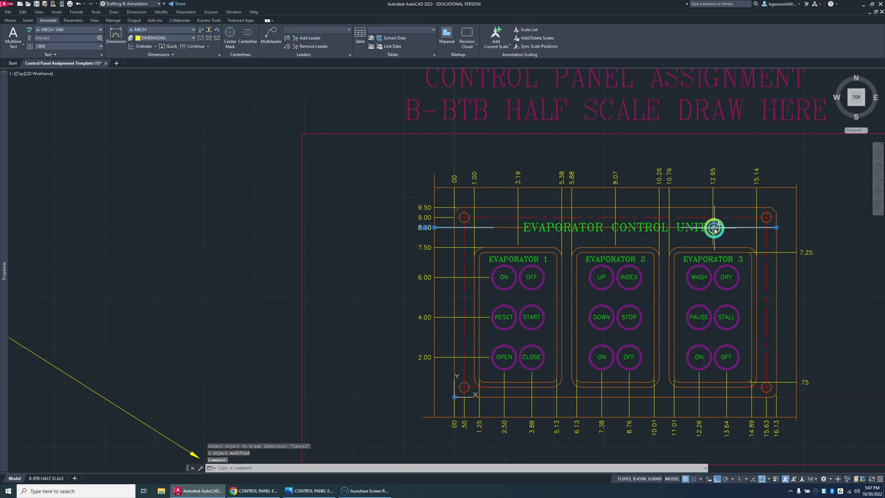
{"action": "scroll", "coordinate": [715, 229], "scroll_direction": "up", "scroll_amount": 4}
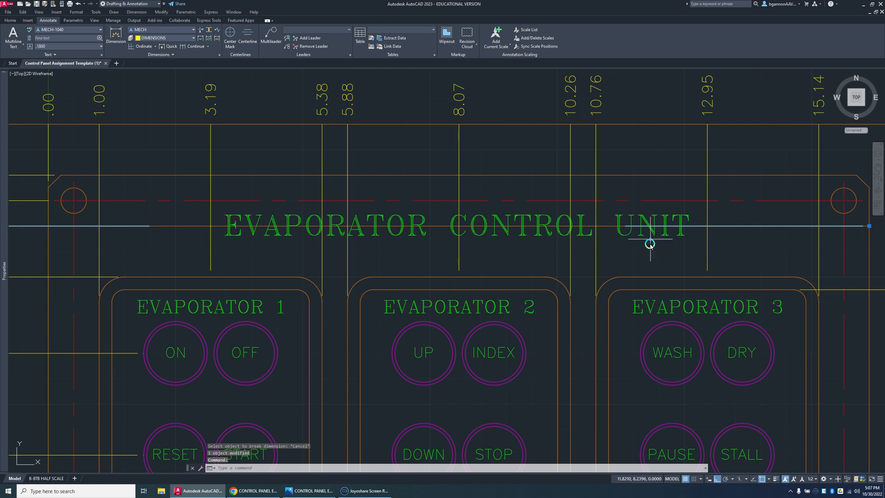
{"action": "key", "text": "Escape"}
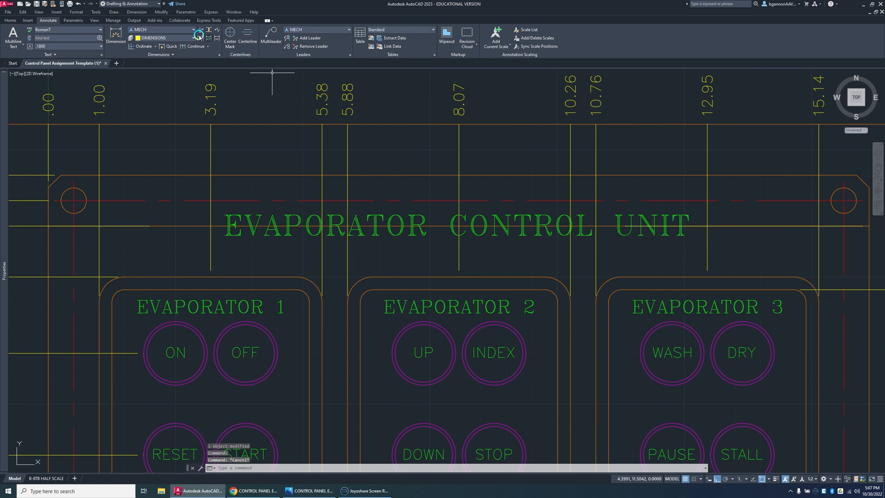
Step: Apply Dimension Break again to the right-hand part of the 8.50 leader, using the title text as the breaking object
{"action": "left_click", "coordinate": [199, 32]}
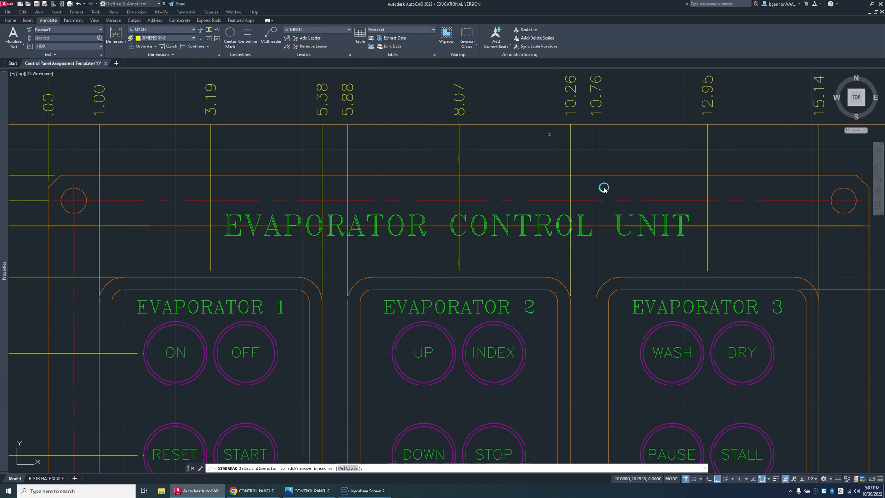
{"action": "left_click", "coordinate": [722, 226]}
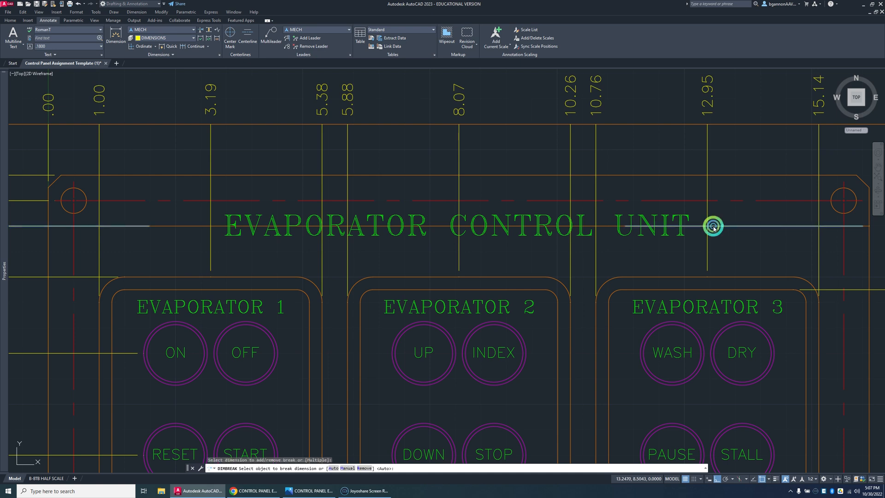
{"action": "left_click", "coordinate": [682, 219]}
{"action": "left_click", "coordinate": [681, 221]}
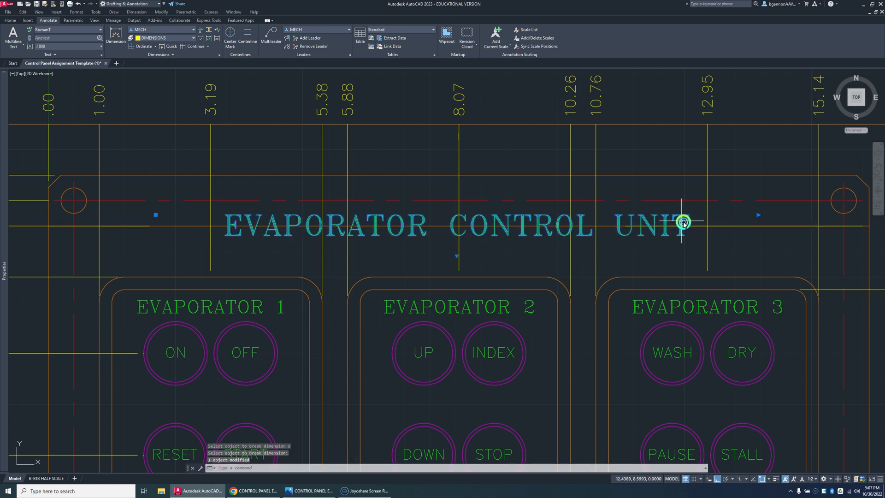
{"action": "key", "text": "Escape"}
{"action": "left_click", "coordinate": [723, 227]}
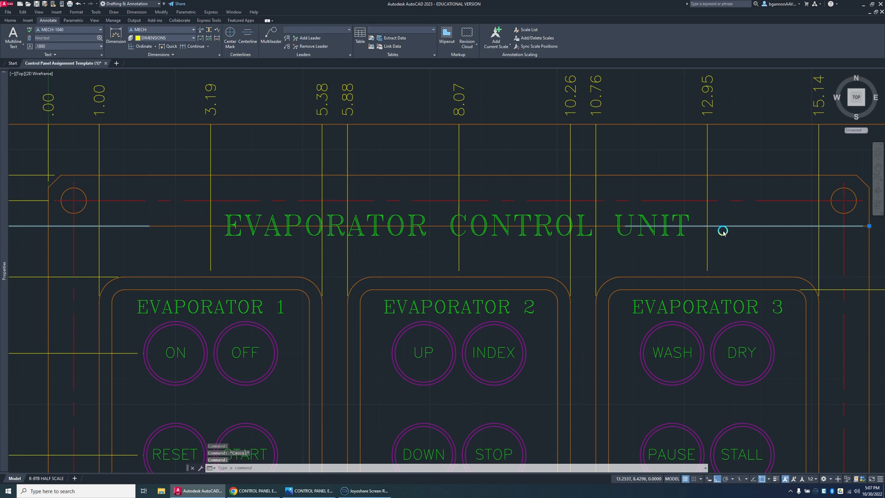
{"action": "scroll", "coordinate": [733, 231], "scroll_direction": "down", "scroll_amount": 4}
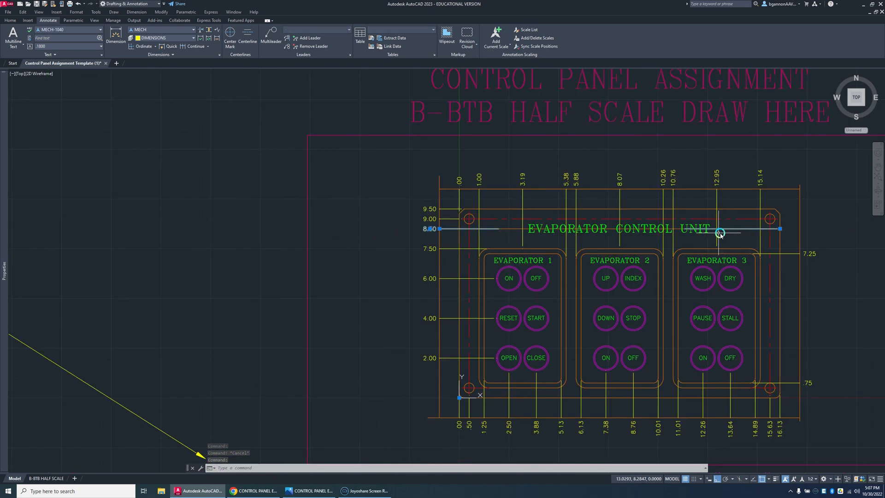
Step: Explode the 8.50 ordinate dimension and erase the leader piece on the right side of the title
{"action": "key", "text": "Escape"}
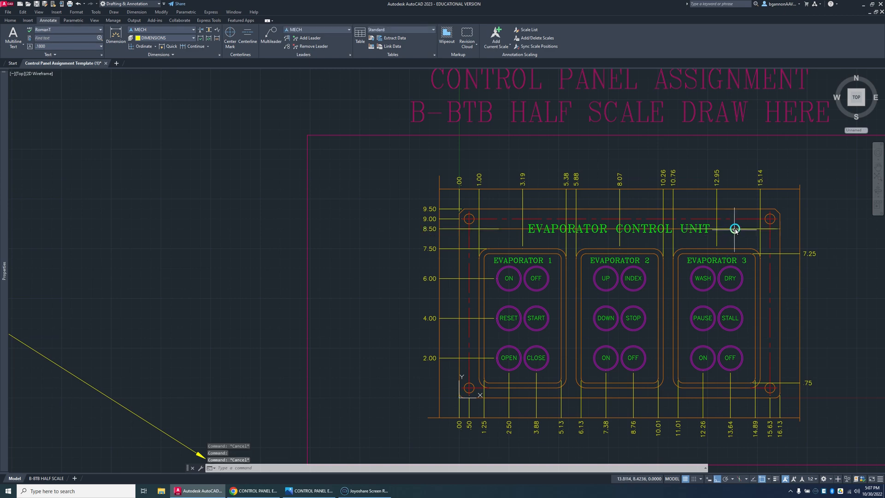
{"action": "left_click", "coordinate": [736, 229]}
{"action": "type", "text": "x"}
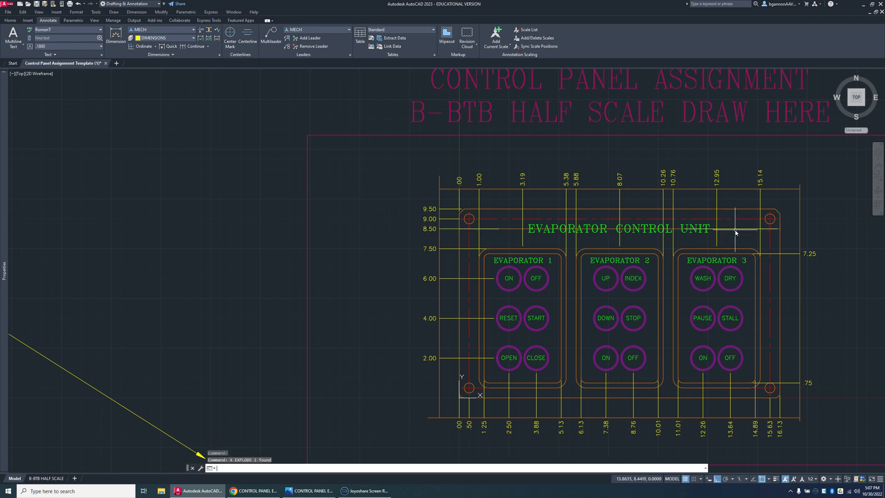
{"action": "key", "text": "Return"}
{"action": "left_click", "coordinate": [737, 229]}
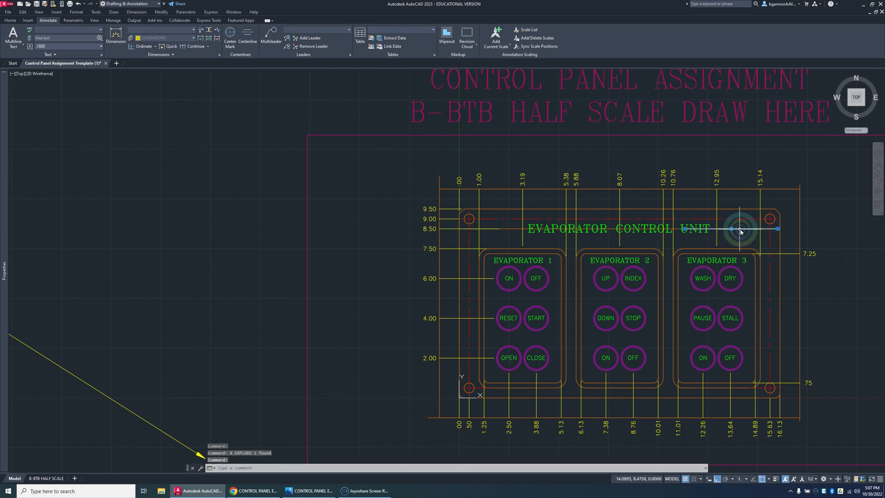
{"action": "key", "text": "Delete"}
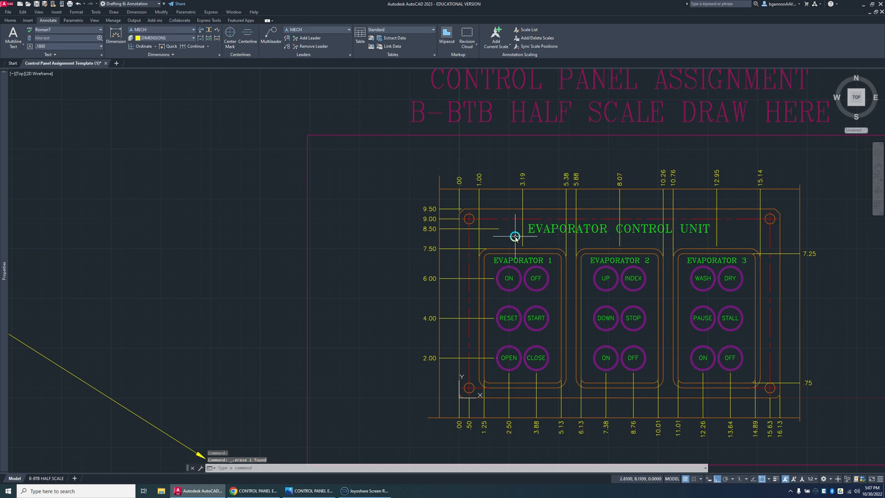
Step: Stretch the remaining 8.50 leader line toward the title so that it ends at the 3.19 dimension's leader
{"action": "key", "text": "Escape"}
{"action": "left_click", "coordinate": [500, 230]}
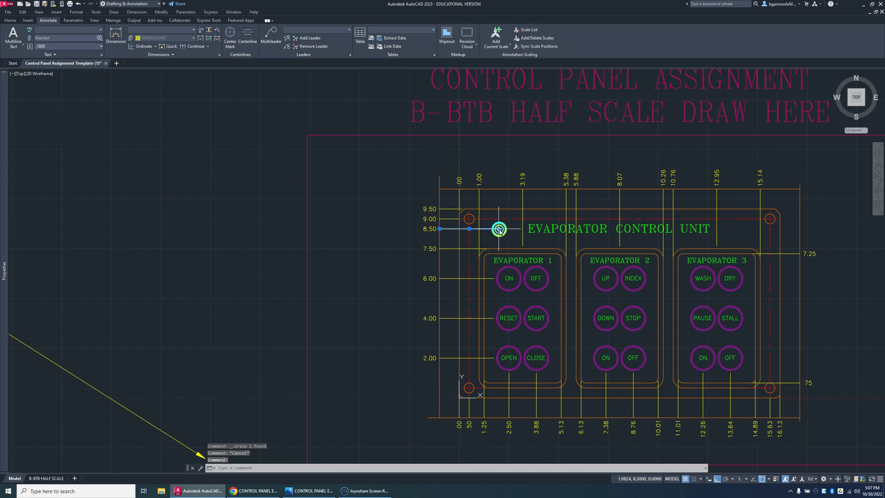
{"action": "left_click", "coordinate": [499, 229]}
{"action": "left_click", "coordinate": [523, 229]}
{"action": "key", "text": "Escape"}
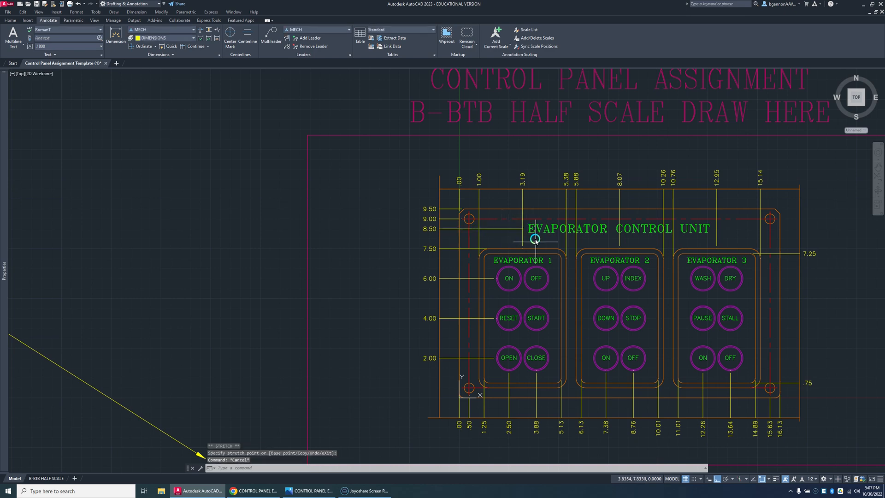
{"action": "scroll", "coordinate": [520, 230], "scroll_direction": "up", "scroll_amount": 7}
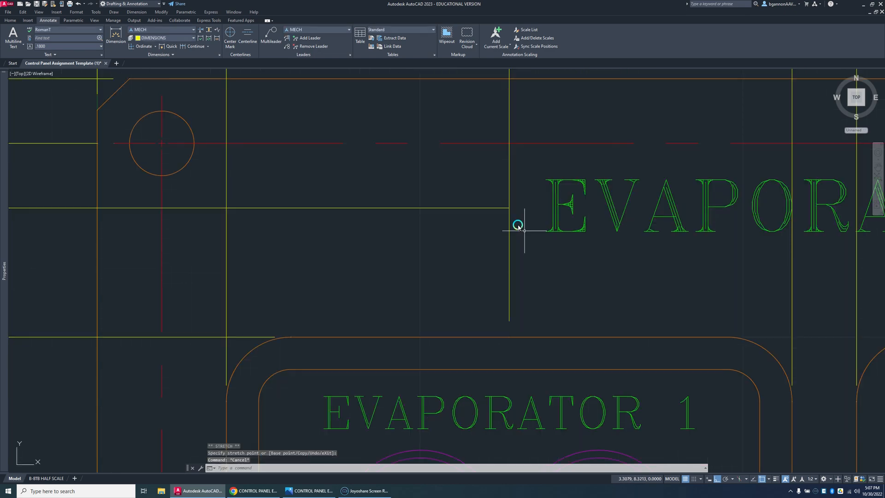
{"action": "left_click", "coordinate": [504, 208]}
{"action": "key", "text": "Escape"}
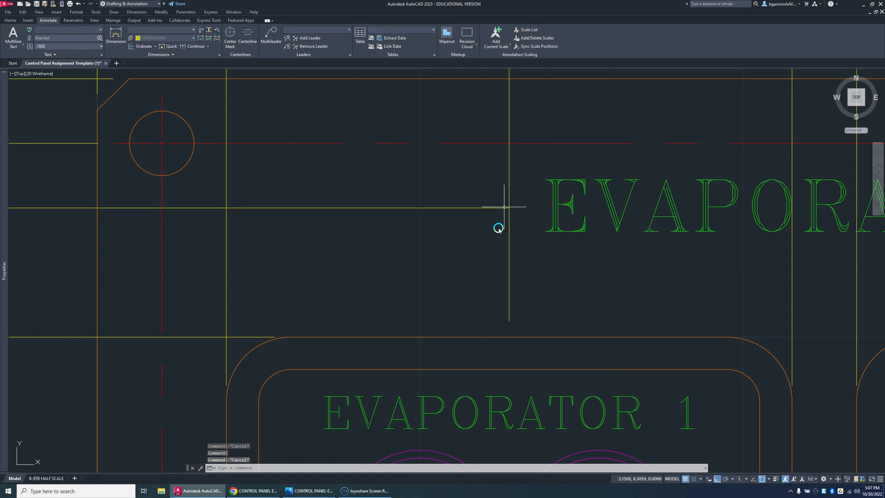
{"action": "scroll", "coordinate": [498, 240], "scroll_direction": "down", "scroll_amount": 5}
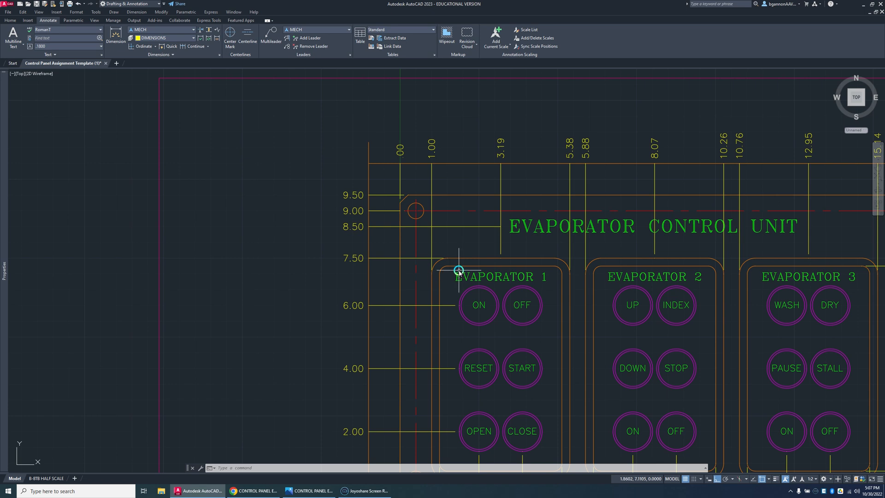
Step: Offset the control panel's bottom edge upward by 6.94 as a guide line through the EVAPORATOR headings
{"action": "scroll", "coordinate": [473, 297], "scroll_direction": "down", "scroll_amount": 4}
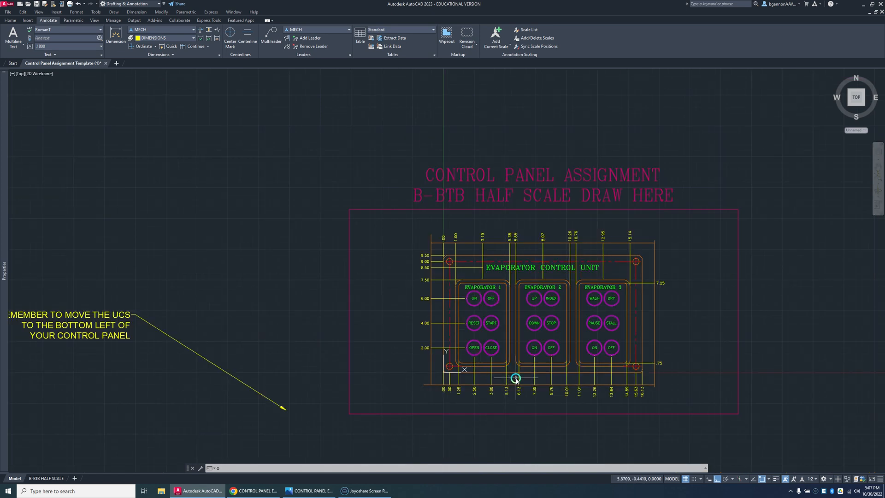
{"action": "type", "text": "O"}
{"action": "key", "text": "Return"}
{"action": "type", "text": "6.9"}
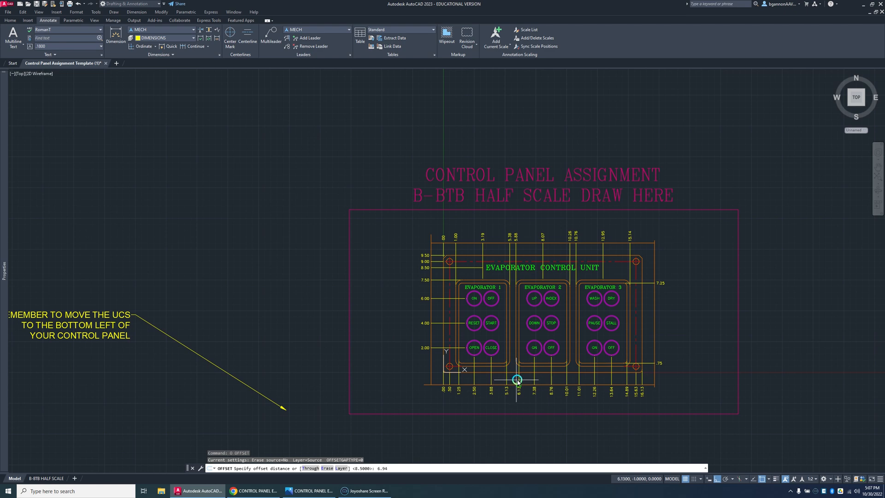
{"action": "type", "text": "4"}
{"action": "key", "text": "Return"}
{"action": "scroll", "coordinate": [500, 383], "scroll_direction": "up", "scroll_amount": 3}
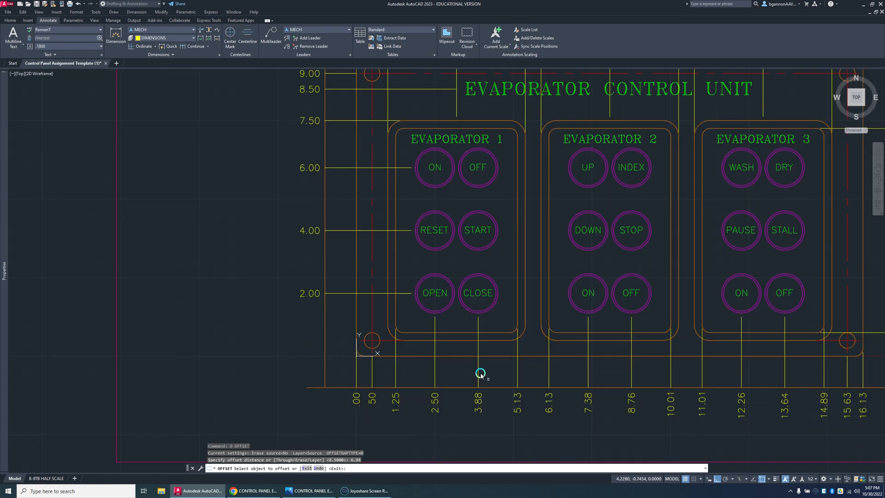
{"action": "left_click", "coordinate": [455, 356]}
{"action": "left_click", "coordinate": [453, 304]}
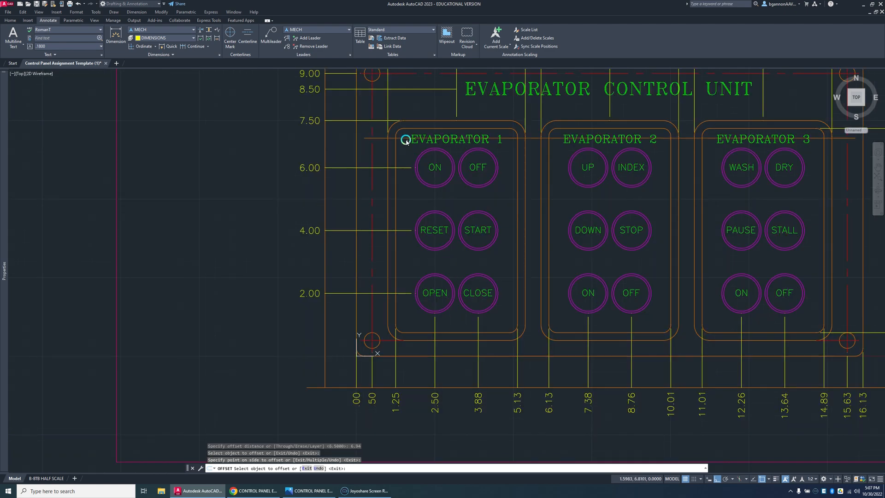
{"action": "key", "text": "Escape"}
Step: Shorten the 6.94 guide line's left end to just before the EVAPORATOR 1 heading, with object snap off
{"action": "left_click", "coordinate": [364, 139]}
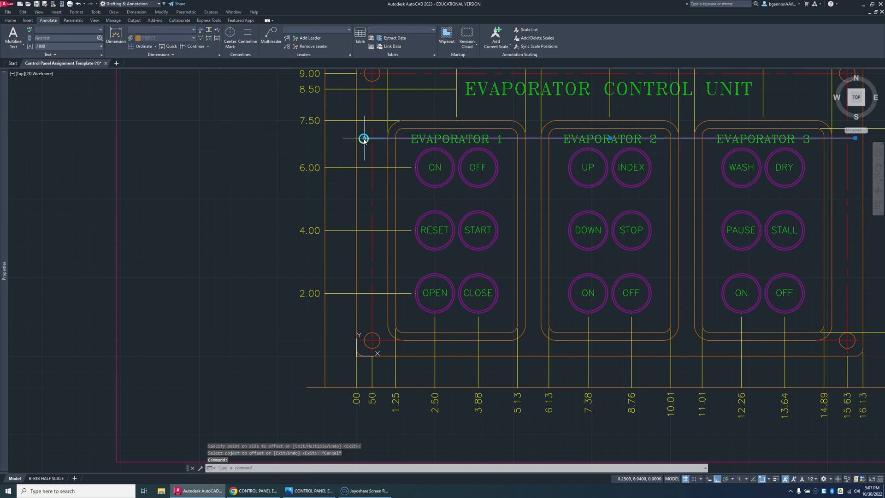
{"action": "left_click", "coordinate": [364, 139]}
{"action": "scroll", "coordinate": [408, 140], "scroll_direction": "up", "scroll_amount": 5}
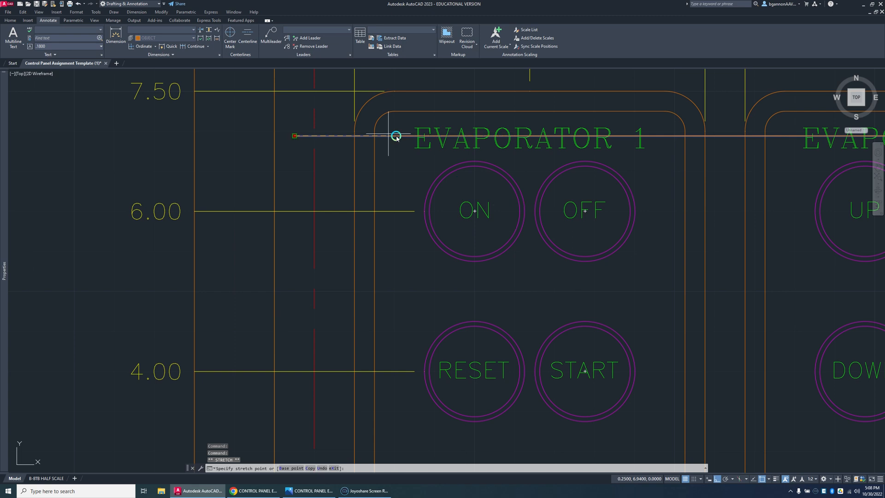
{"action": "left_click", "coordinate": [398, 137]}
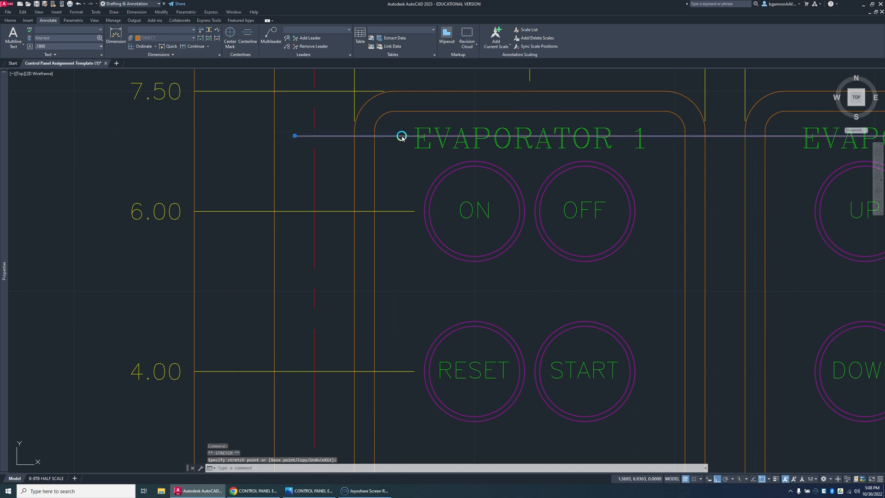
{"action": "left_click", "coordinate": [764, 479]}
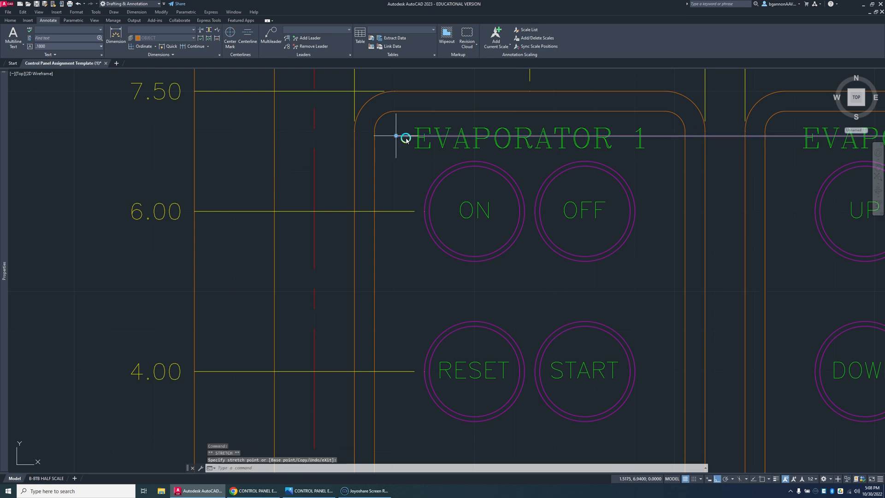
{"action": "key", "text": "Escape"}
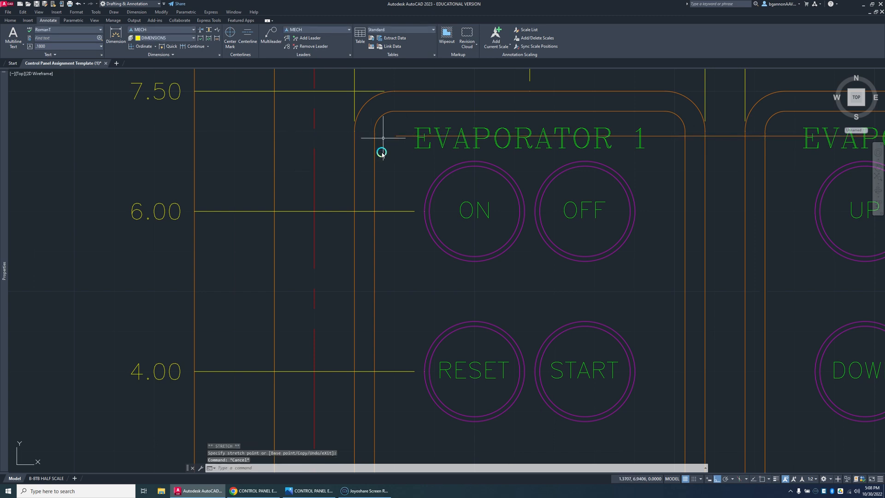
{"action": "scroll", "coordinate": [381, 152], "scroll_direction": "down", "scroll_amount": 4}
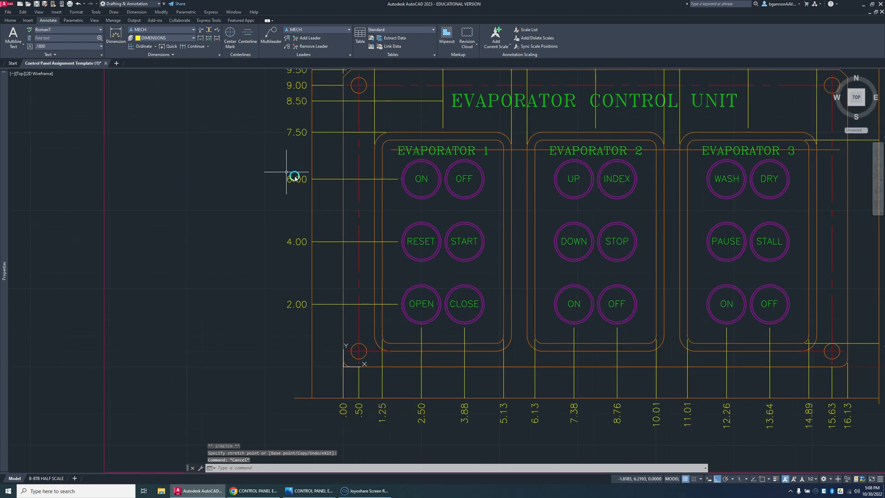
Step: Add the 6.94 ordinate dimension from the guide line's left end, with its leader ending at the left dimension guide line
{"action": "left_click", "coordinate": [144, 47]}
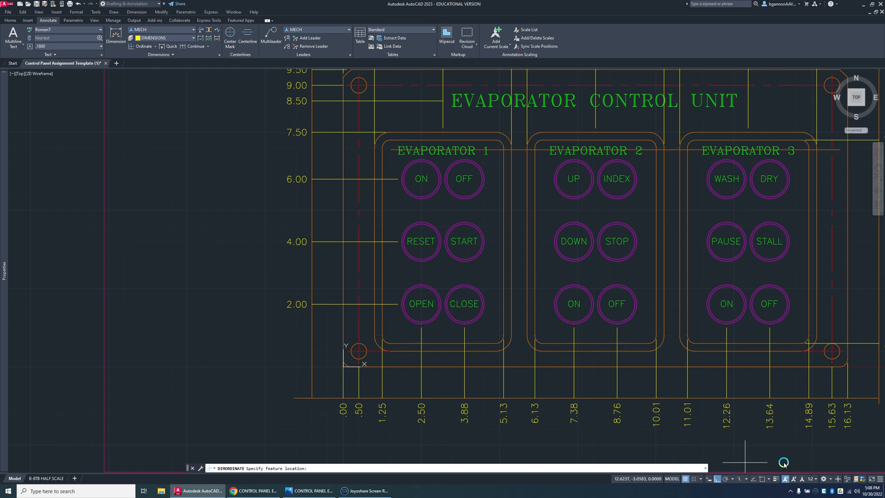
{"action": "left_click", "coordinate": [390, 149]}
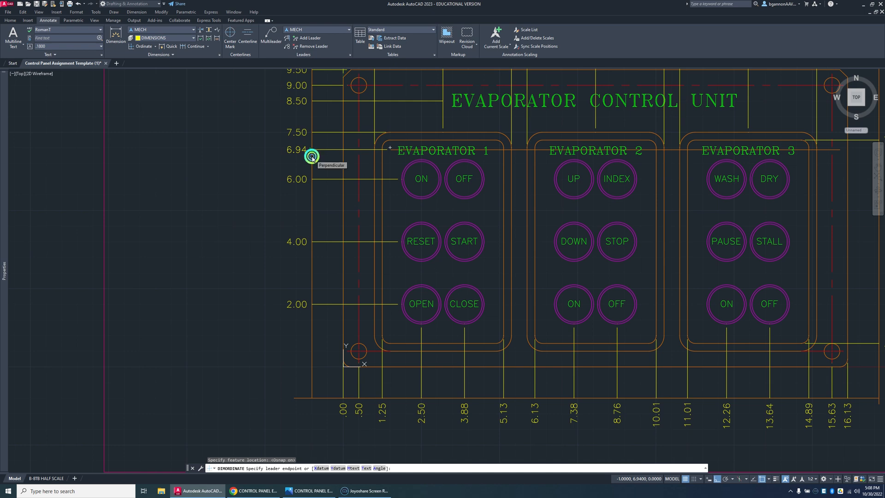
{"action": "left_click", "coordinate": [312, 156]}
{"action": "key", "text": "Escape"}
Step: Erase the horizontal guide line running through the EVAPORATOR headings
{"action": "scroll", "coordinate": [390, 150], "scroll_direction": "up", "scroll_amount": 4}
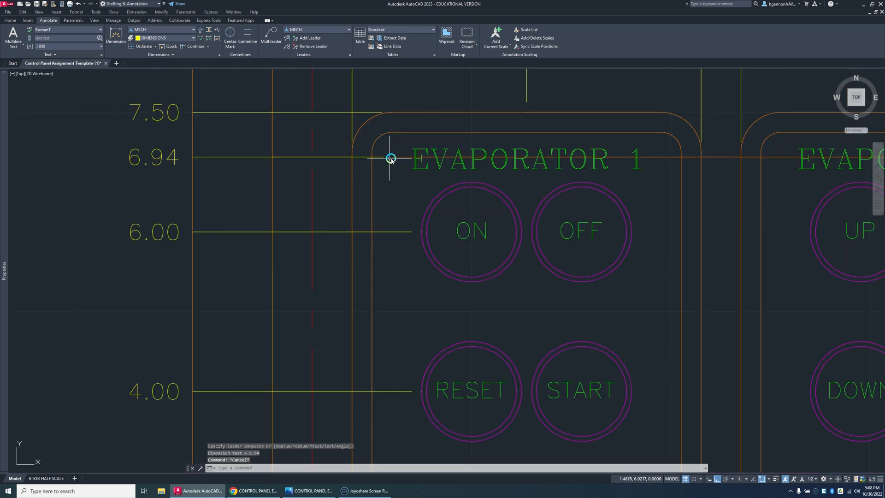
{"action": "left_click", "coordinate": [394, 158]}
{"action": "key", "text": "Delete"}
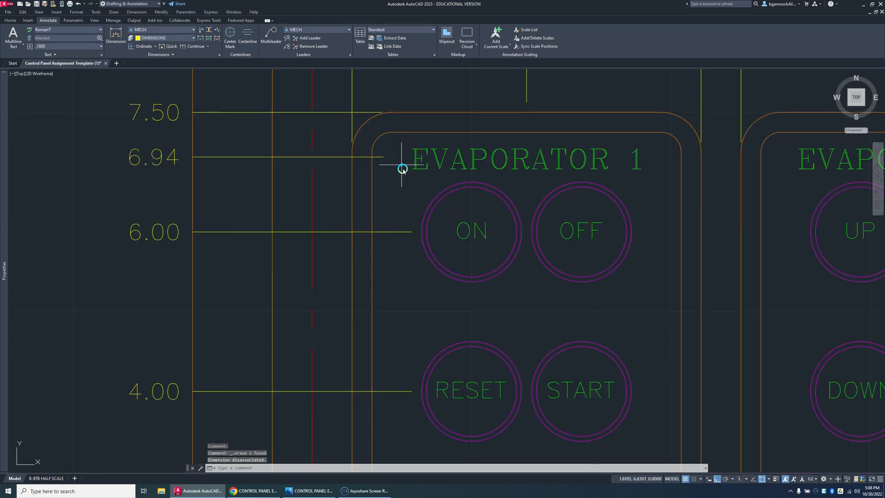
{"action": "scroll", "coordinate": [400, 161], "scroll_direction": "down", "scroll_amount": 4}
{"action": "scroll", "coordinate": [413, 227], "scroll_direction": "down", "scroll_amount": 2}
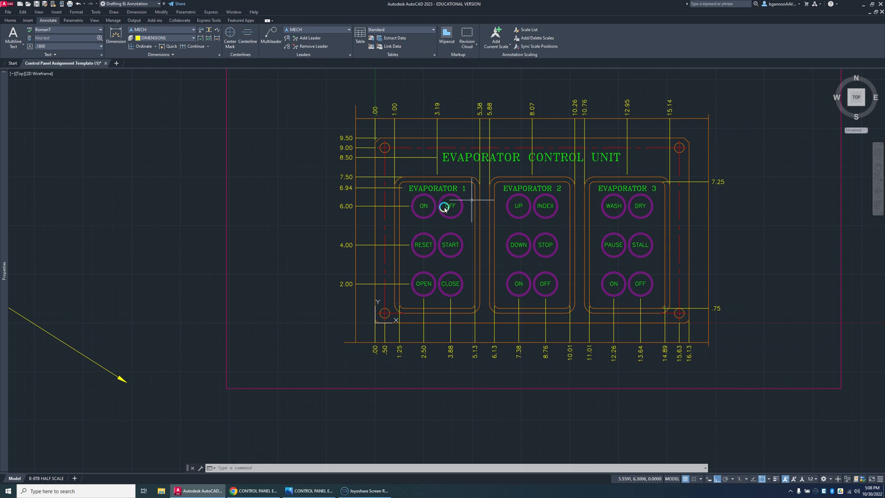
Step: Place a MECH multileader from Evaporator 1's ON label to a landing left of the panel between the 6.00 and 4.00 dimensions, with object snap and ortho off
{"action": "middle_click_drag", "start_coordinate": [730, 252], "coordinate": [613, 249]}
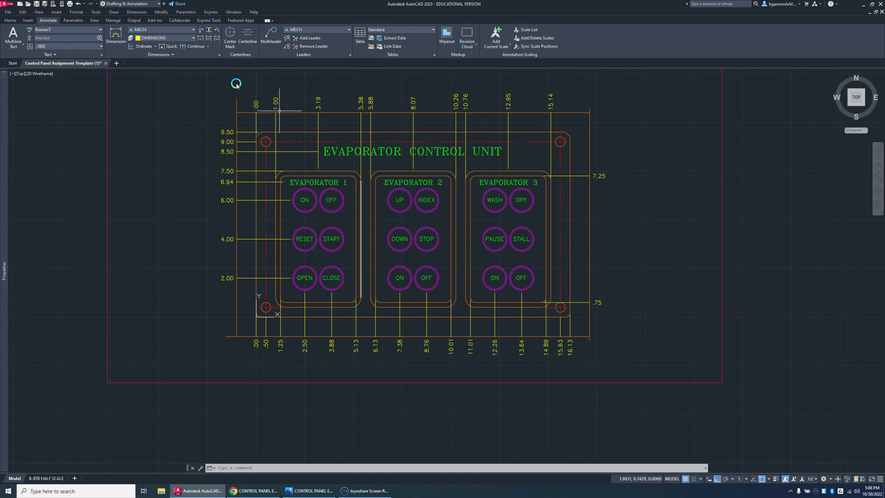
{"action": "left_click", "coordinate": [307, 29]}
{"action": "left_click", "coordinate": [307, 29]}
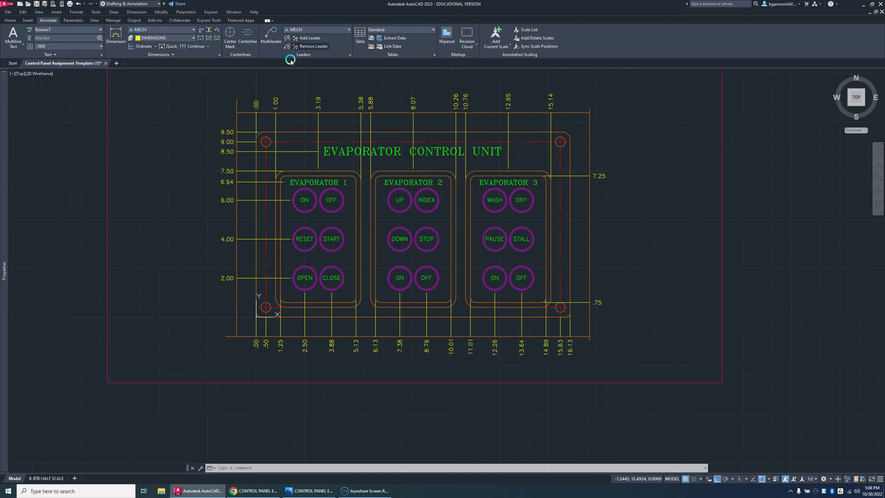
{"action": "left_click", "coordinate": [271, 35]}
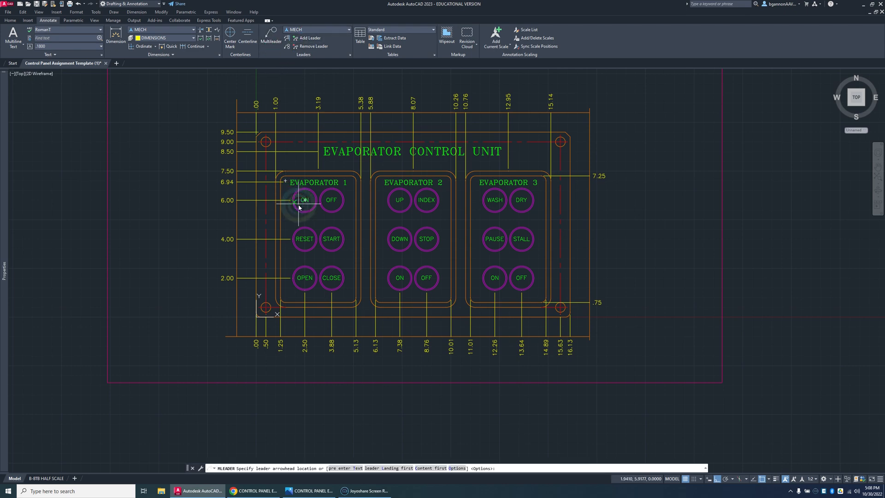
{"action": "scroll", "coordinate": [297, 209], "scroll_direction": "up", "scroll_amount": 4}
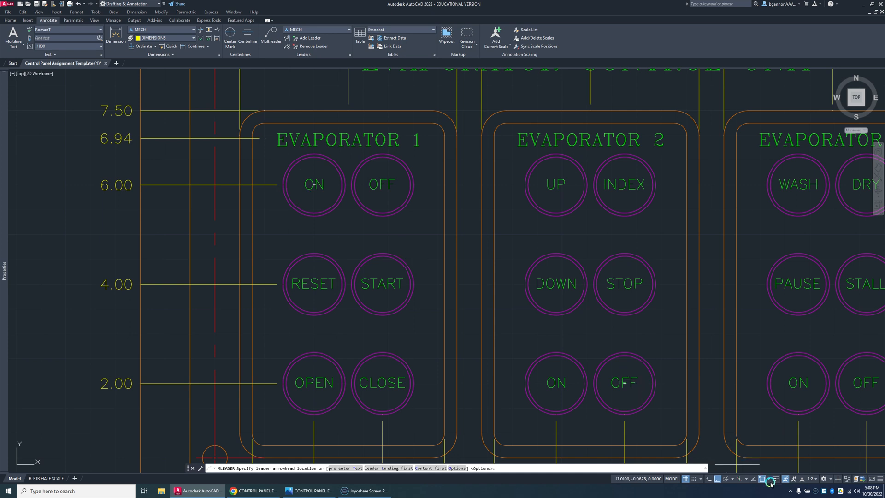
{"action": "left_click", "coordinate": [297, 189]}
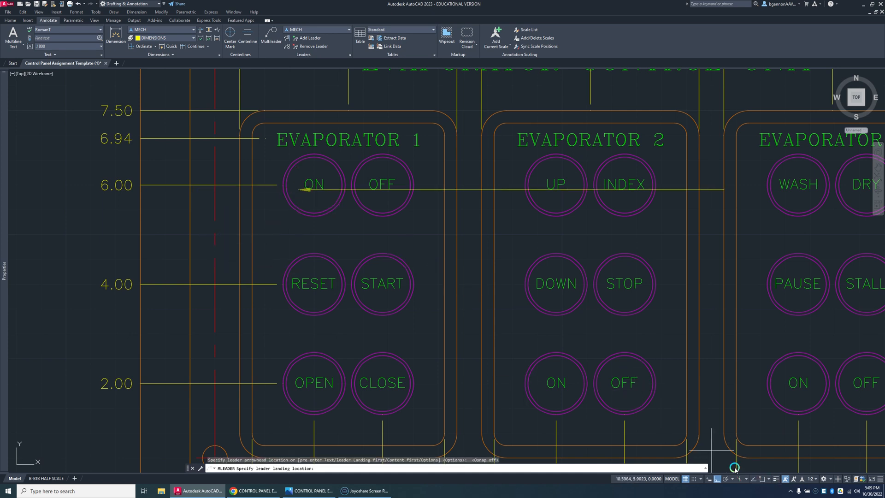
{"action": "left_click", "coordinate": [721, 481]}
{"action": "scroll", "coordinate": [286, 299], "scroll_direction": "down", "scroll_amount": 2}
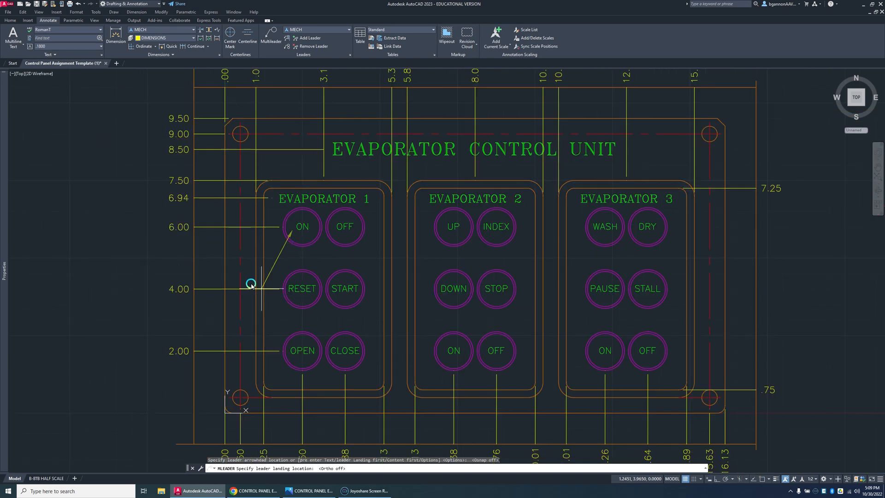
{"action": "left_click", "coordinate": [175, 257]}
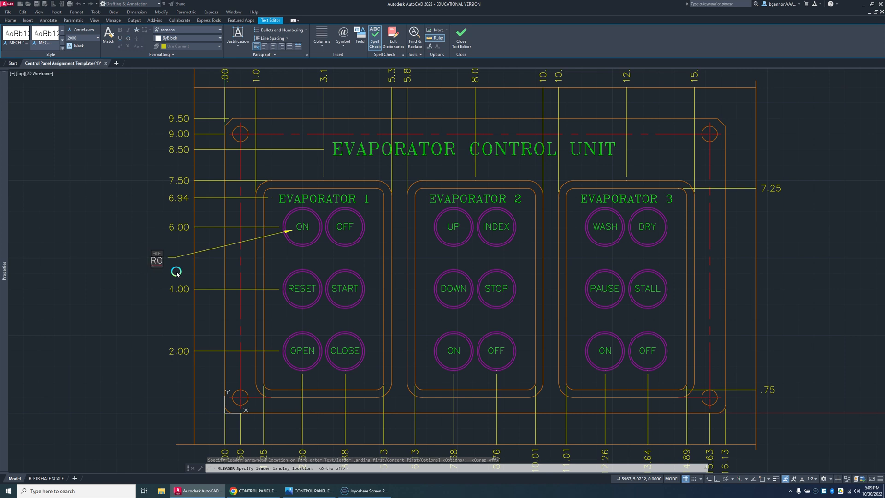
Step: Enter the multileader note as ROMANS with .20 HIGH on a second line, and select the finished multileader
{"action": "type", "text": "ROMA"}
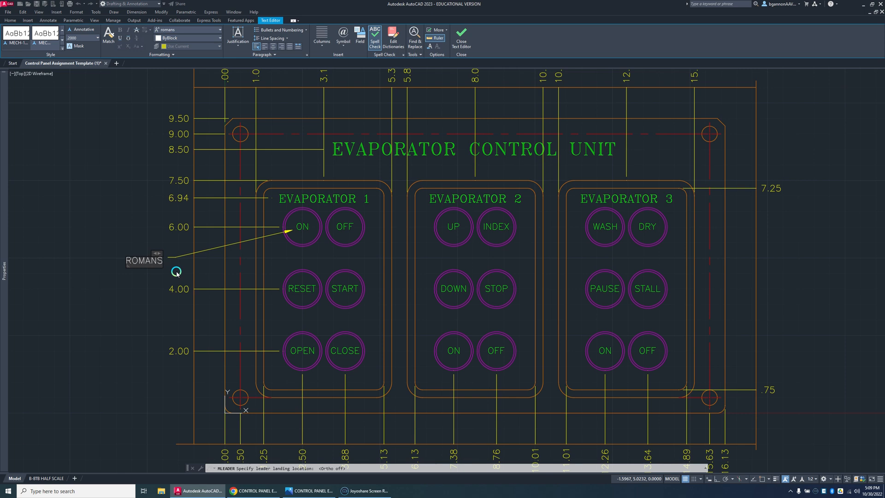
{"action": "type", "text": "NS"}
{"action": "key", "text": "Return"}
{"action": "type", "text": ".20 HIG"}
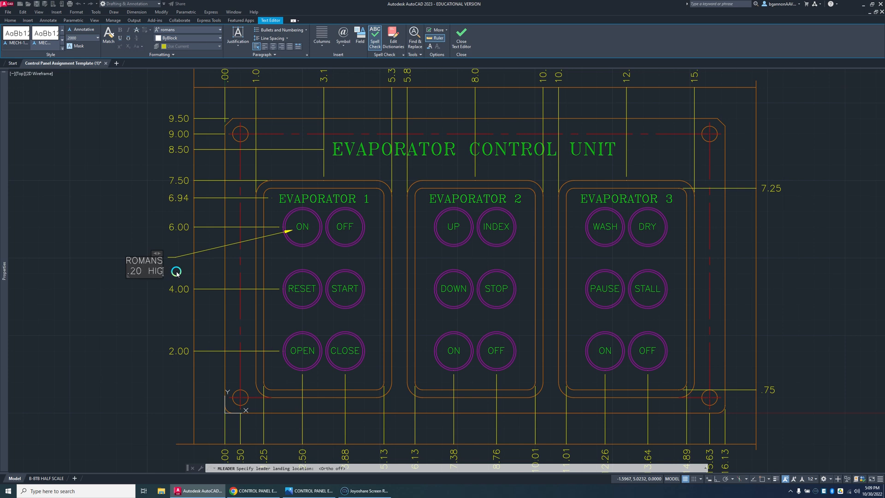
{"action": "type", "text": "H"}
{"action": "left_click", "coordinate": [153, 289]}
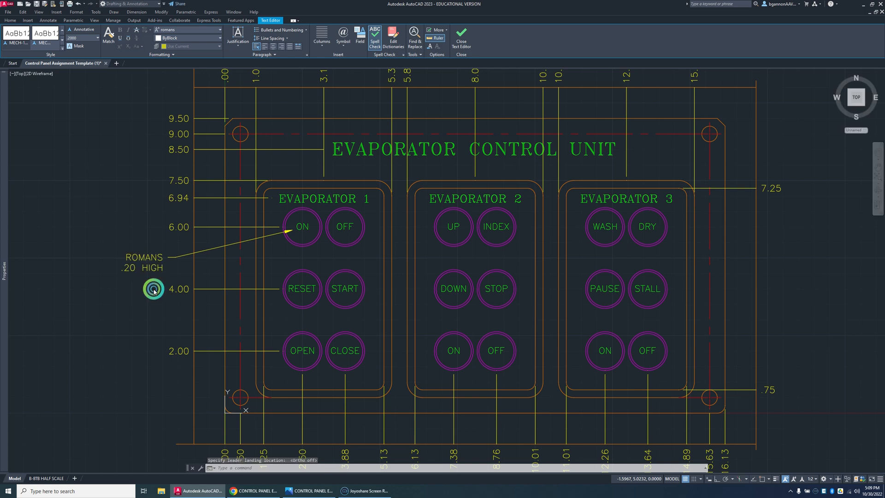
{"action": "left_click", "coordinate": [154, 265]}
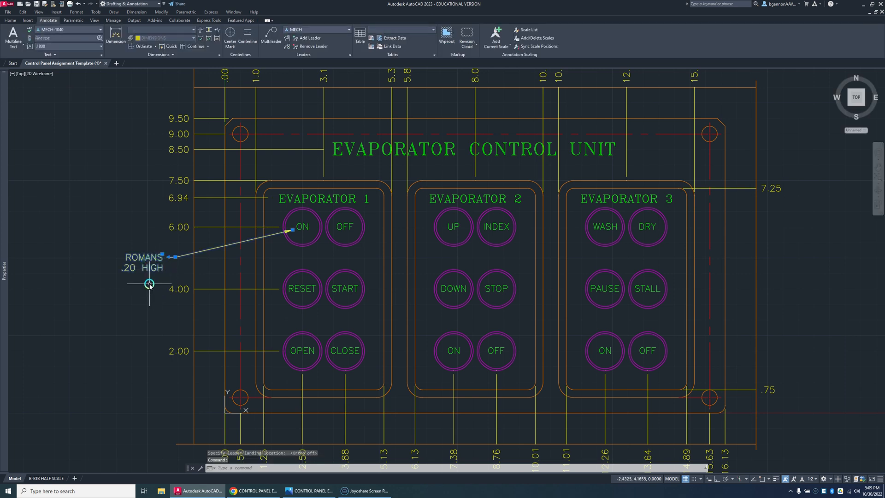
Step: Add a diameter dimension to the panel's lower-left mounting hole, placing its text left of the panel below the 2.00 dimension
{"action": "key", "text": "Escape"}
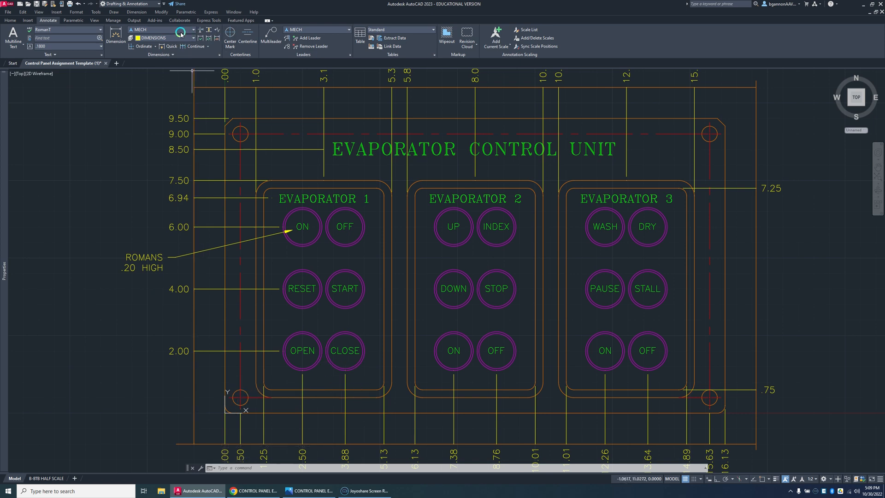
{"action": "left_click", "coordinate": [154, 46]}
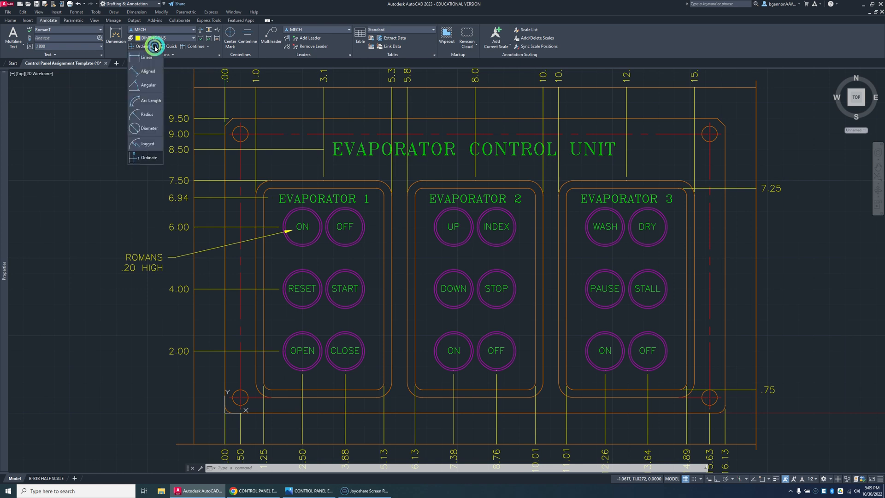
{"action": "left_click", "coordinate": [149, 130]}
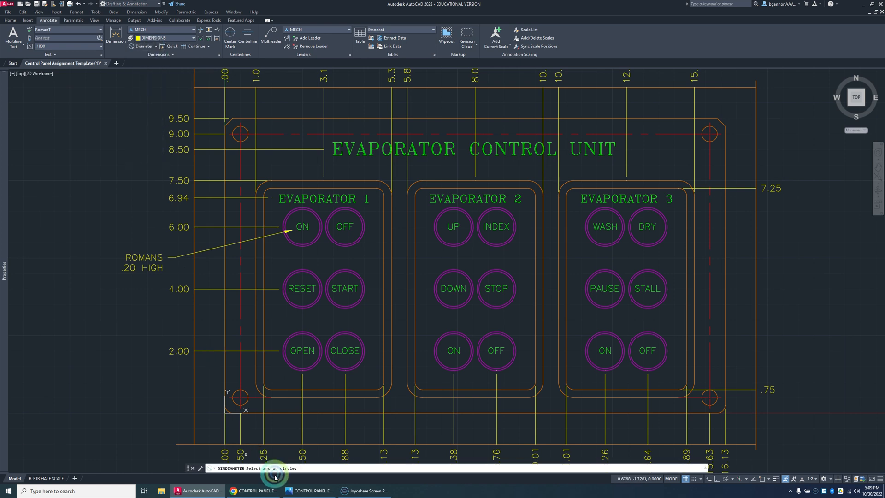
{"action": "left_click", "coordinate": [236, 393]}
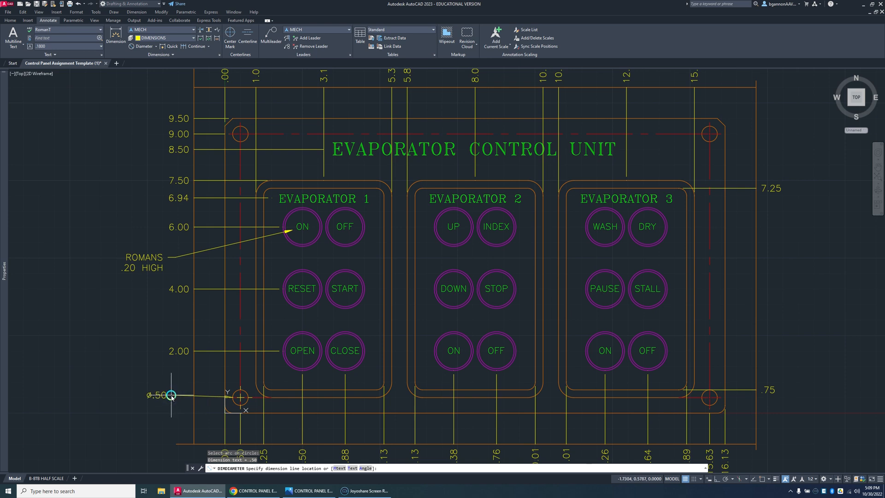
{"action": "left_click", "coordinate": [172, 383]}
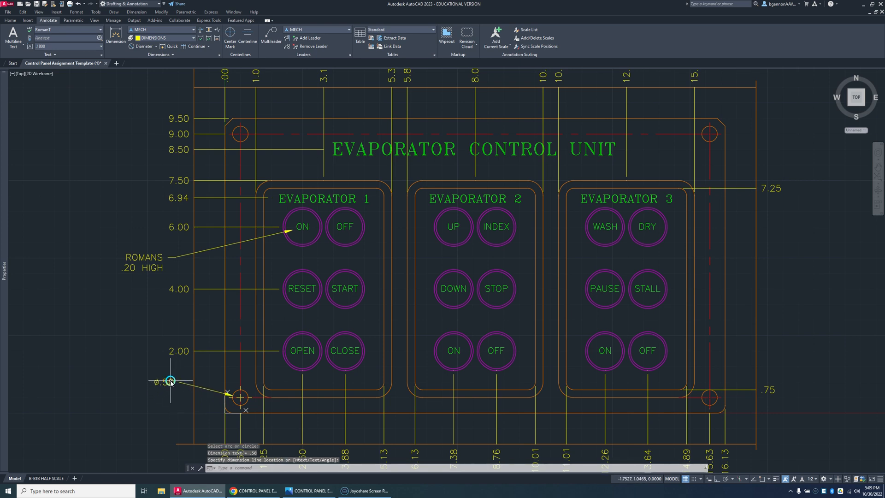
Step: Stretch the hole's diameter dimension so its landing ends on the left vertical dimension guide line, with object snap on
{"action": "left_click", "coordinate": [170, 381]}
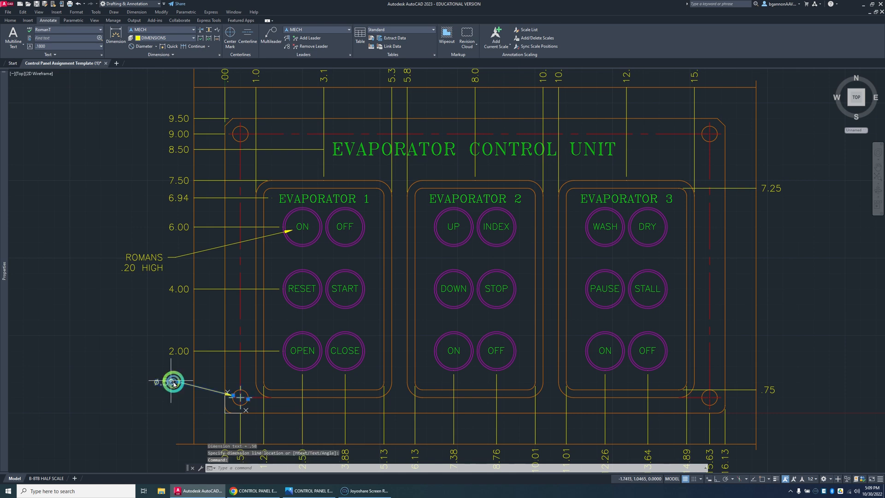
{"action": "left_click", "coordinate": [173, 382]}
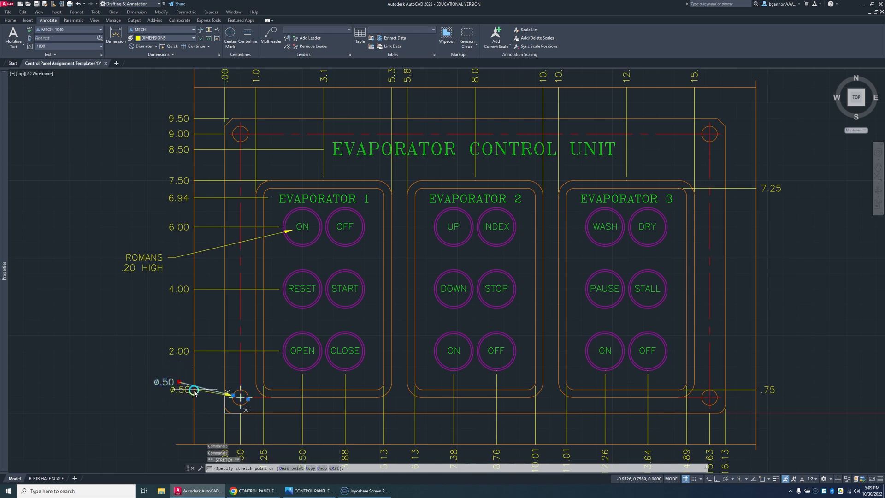
{"action": "left_click", "coordinate": [767, 479]}
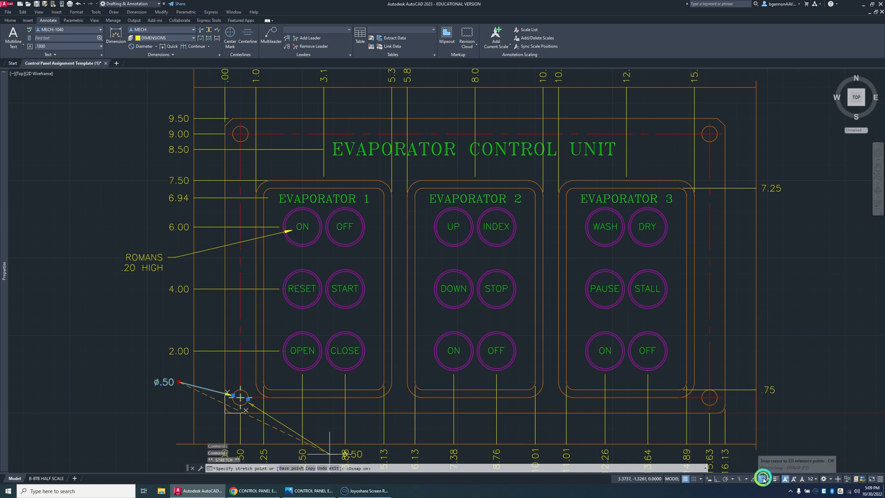
{"action": "left_click", "coordinate": [194, 382]}
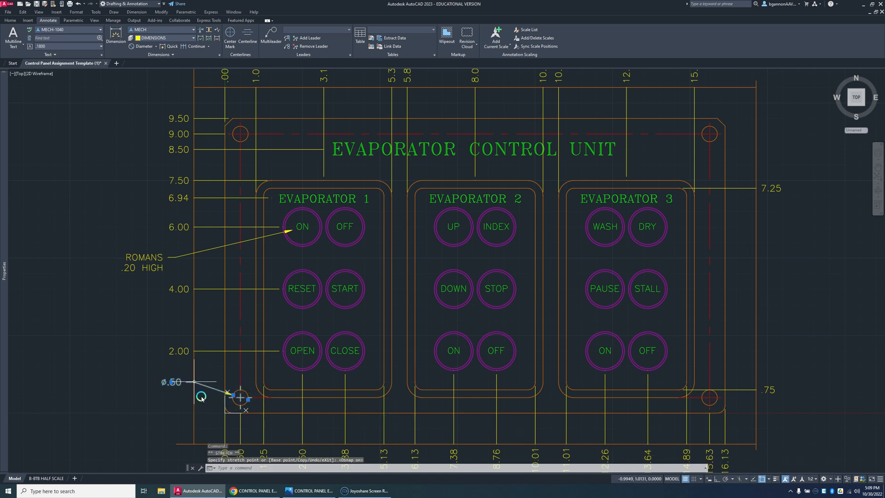
{"action": "key", "text": "Escape"}
Step: Stretch the ROMANS .20 HIGH multileader so its landing ends on the left vertical dimension guide line
{"action": "left_click", "coordinate": [176, 261]}
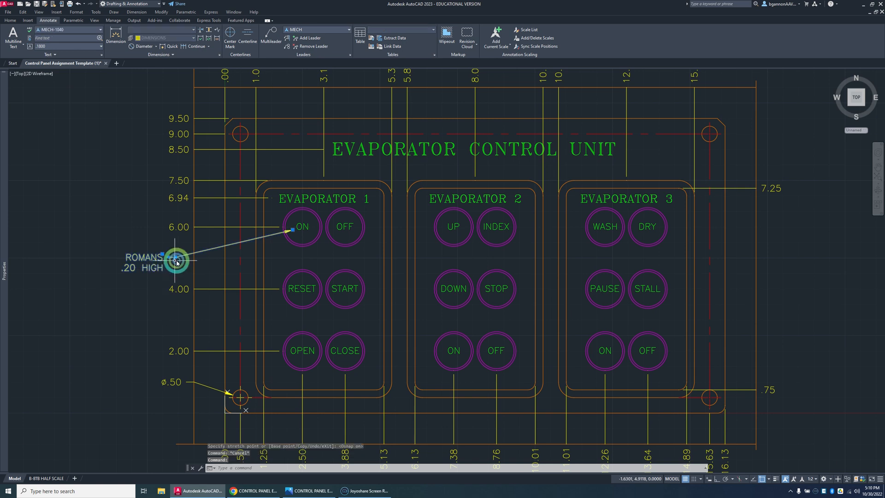
{"action": "left_click", "coordinate": [176, 261]}
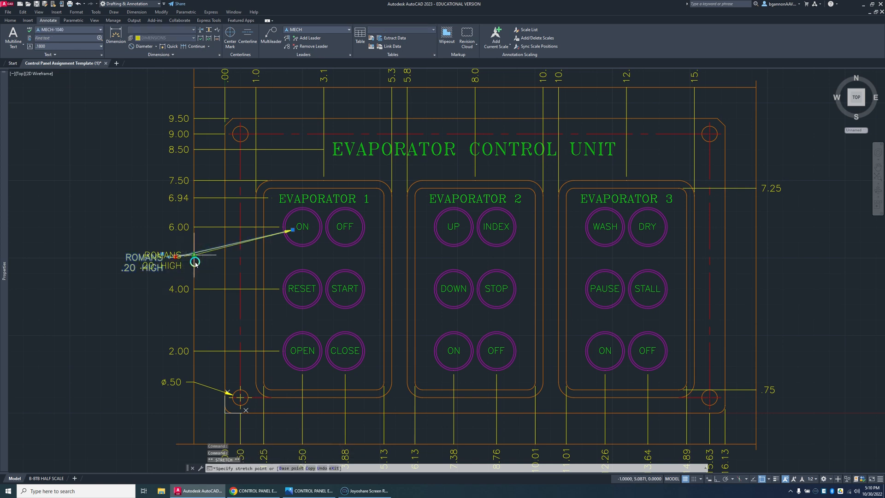
{"action": "key", "text": "Escape"}
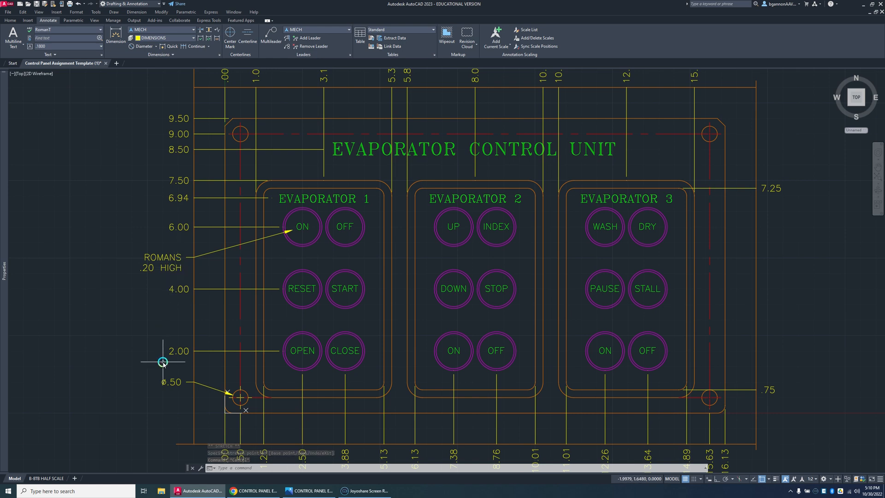
Step: Add 4 PLACES as a second line under the hole's diameter dimension value
{"action": "left_click", "coordinate": [175, 382]}
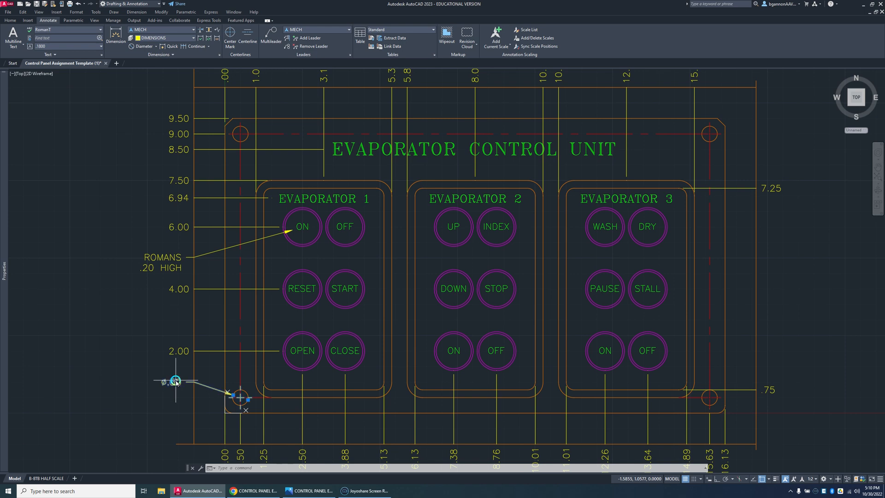
{"action": "double_click", "coordinate": [175, 382]}
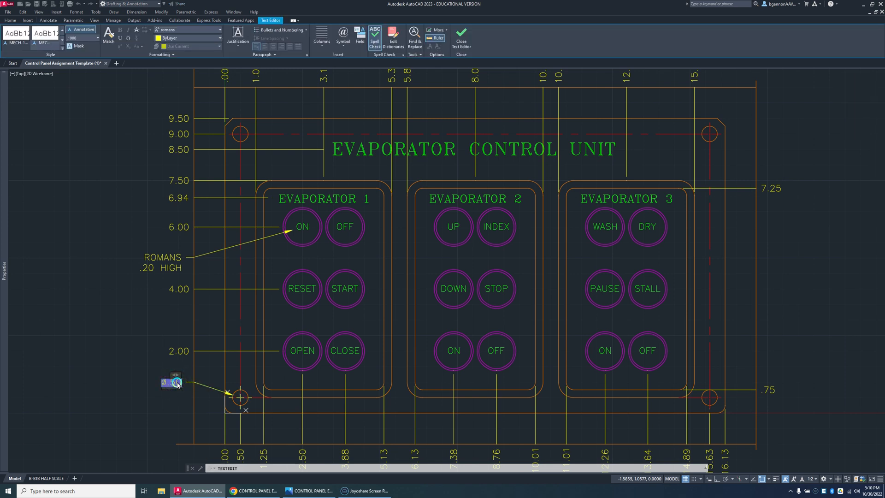
{"action": "type", "text": "4 PLACE"}
{"action": "key", "text": "BackSpace"}
{"action": "key", "text": "BackSpace"}
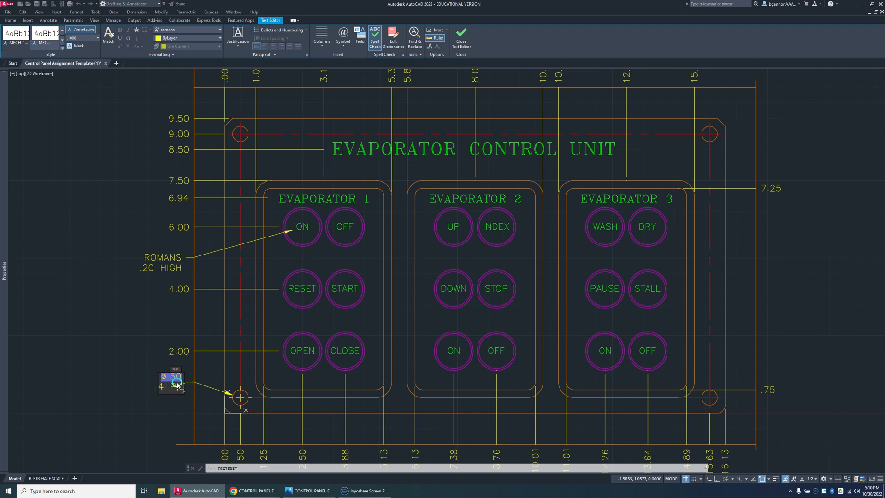
{"action": "type", "text": "LACES"}
{"action": "left_click", "coordinate": [182, 407]}
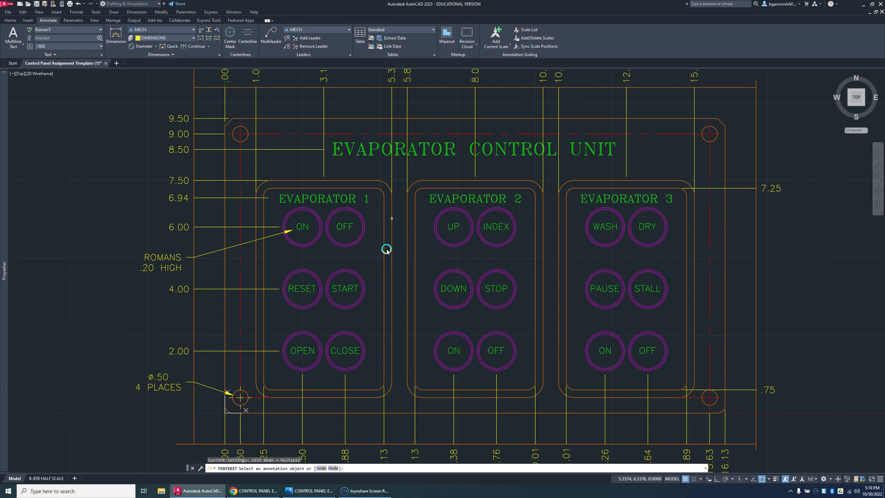
{"action": "middle_click_drag", "start_coordinate": [386, 250], "coordinate": [340, 310]}
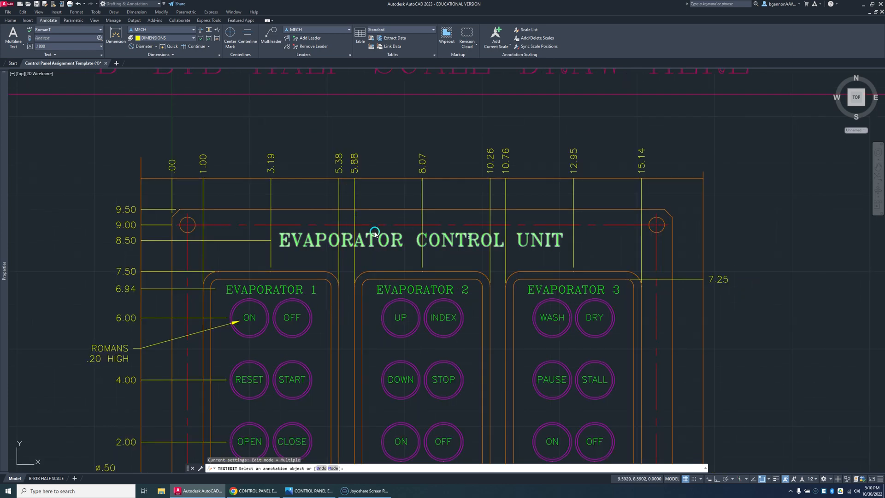
{"action": "key", "text": "Escape"}
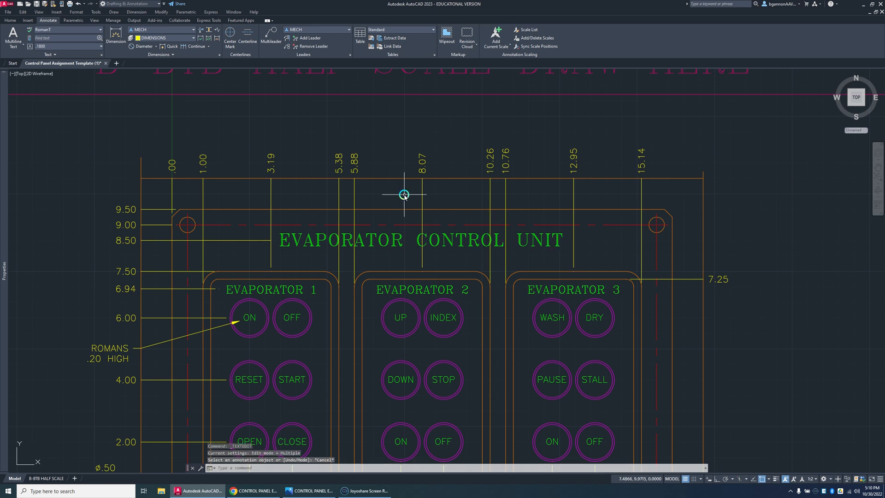
Step: Break the 5.38 ordinate dimension line where it crosses the EVAPORATOR CONTROL UNIT title
{"action": "left_click", "coordinate": [201, 30]}
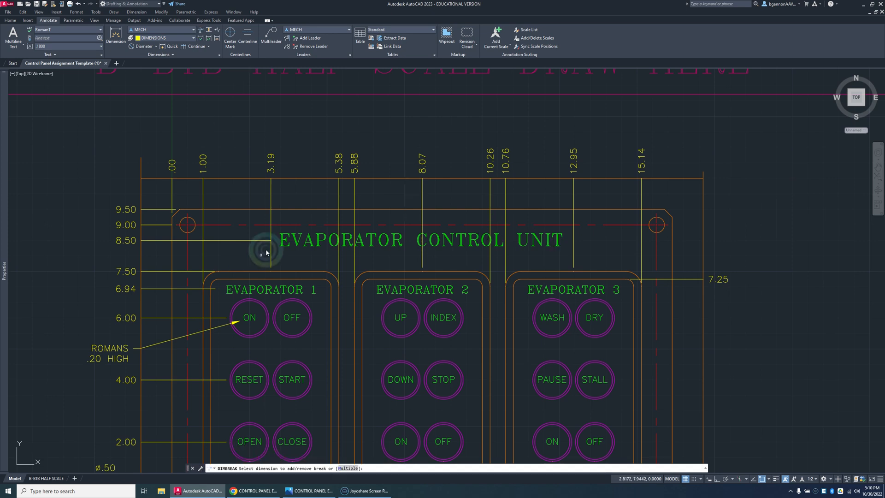
{"action": "left_click", "coordinate": [339, 231]}
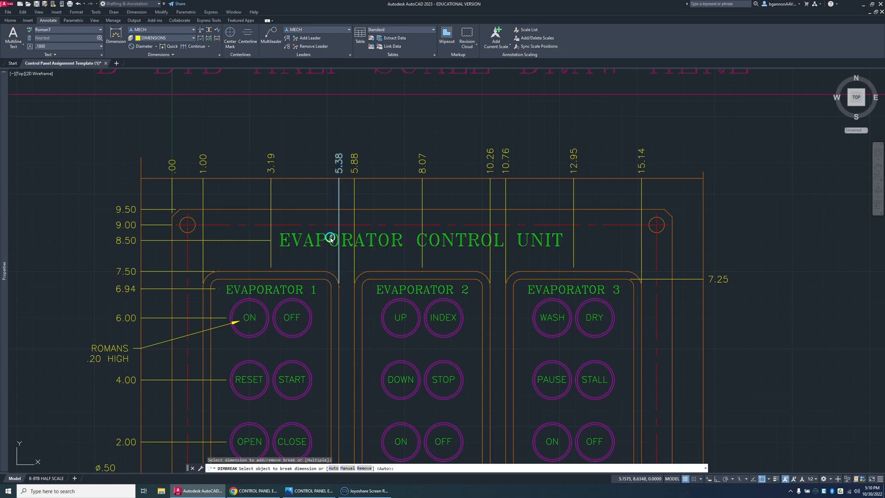
{"action": "left_click", "coordinate": [328, 238]}
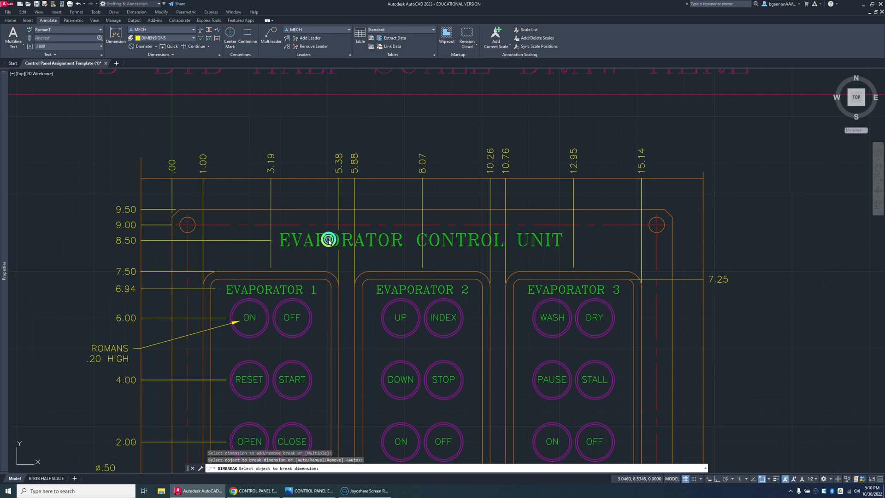
{"action": "left_click", "coordinate": [357, 238]}
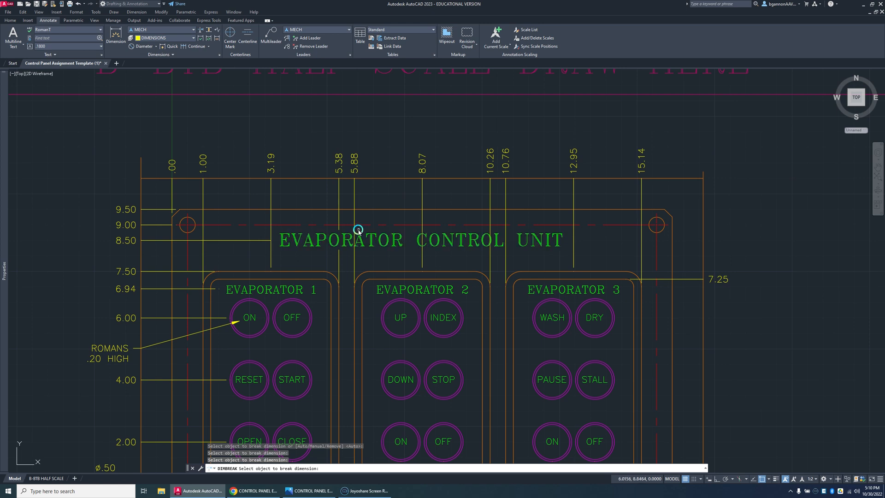
{"action": "key", "text": "Return"}
{"action": "key", "text": "Return"}
Step: Break the 5.88 ordinate dimension line where it crosses the EVAPORATOR CONTROL UNIT title
{"action": "left_click", "coordinate": [356, 232]}
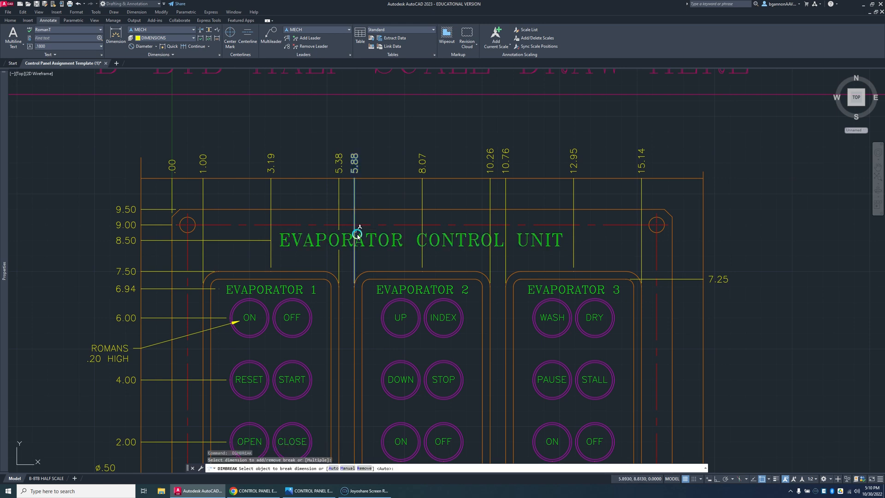
{"action": "left_click", "coordinate": [359, 238]}
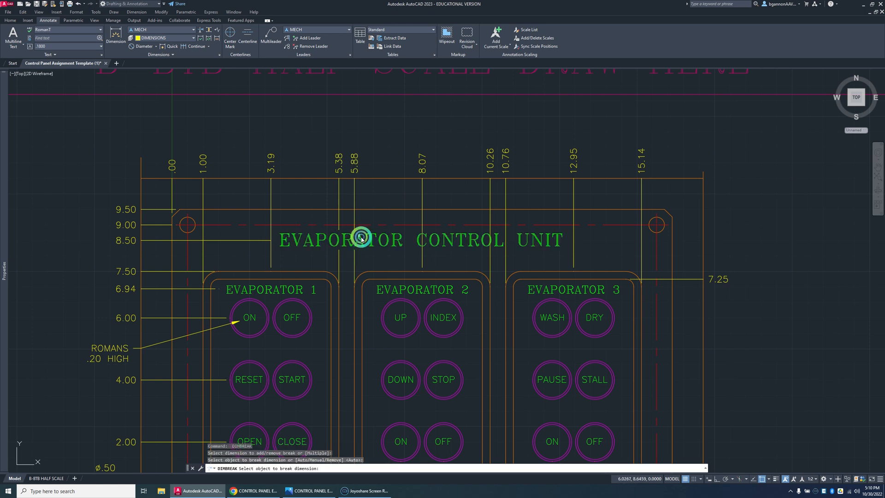
{"action": "left_click", "coordinate": [419, 233]}
{"action": "key", "text": "Return"}
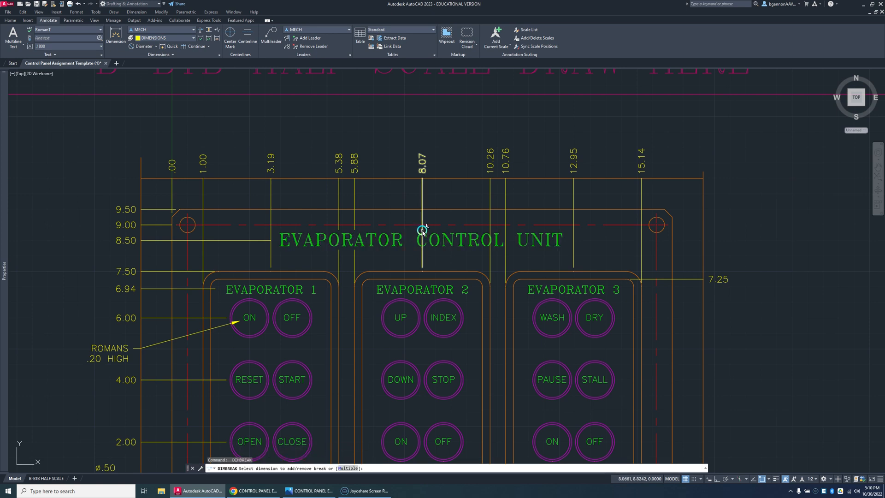
Step: Try to break the 8.07 ordinate dimension line at its crossing objects, and undo the break
{"action": "left_click", "coordinate": [422, 230]}
{"action": "left_click", "coordinate": [424, 237]}
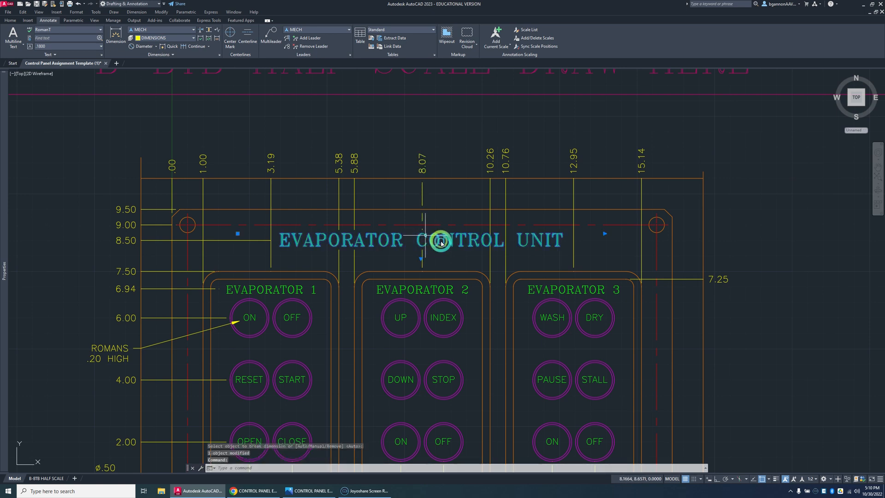
{"action": "key", "text": "ctrl+z"}
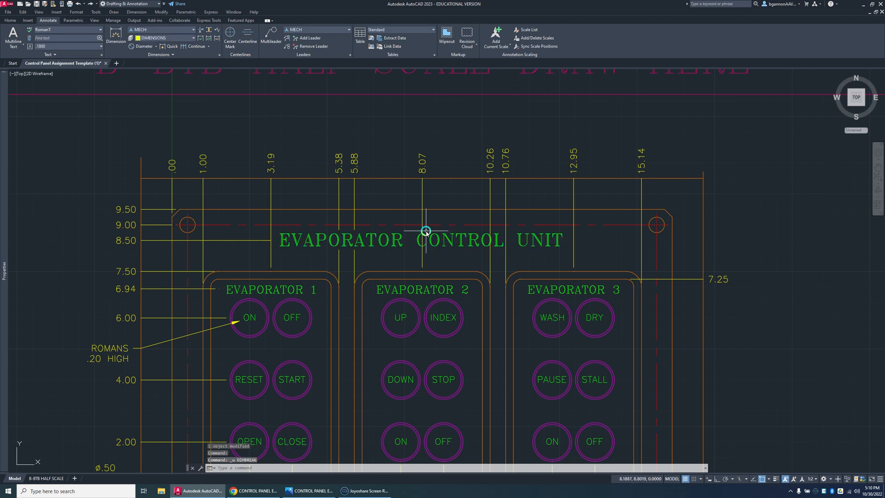
{"action": "type", "text": "u"}
{"action": "key", "text": "Return"}
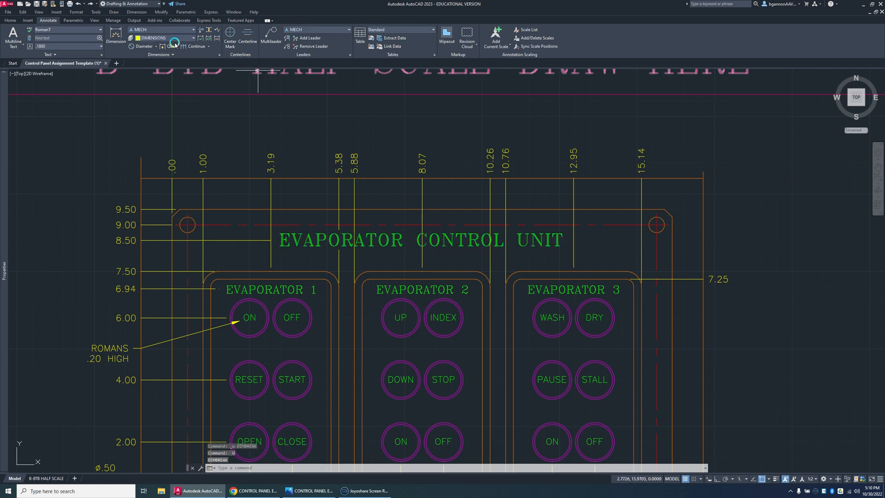
Step: Break the 8.07 ordinate dimension line using only the EVAPORATOR CONTROL UNIT title as the breaking object
{"action": "left_click", "coordinate": [200, 31]}
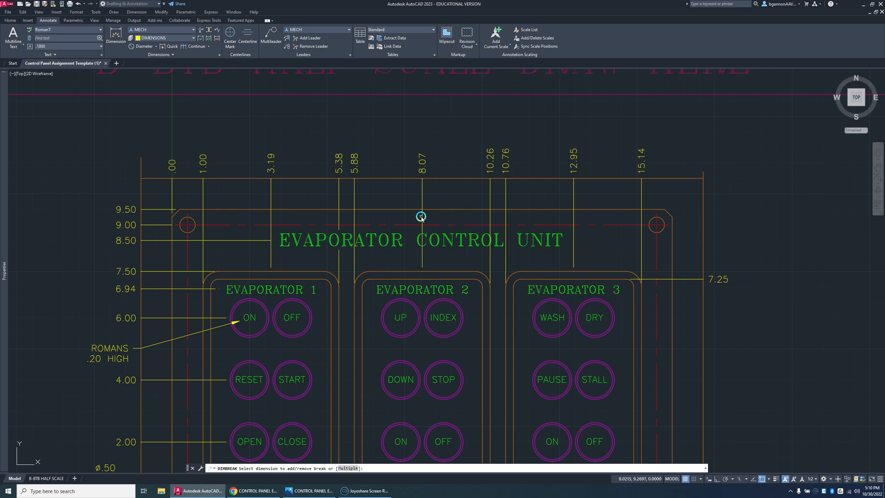
{"action": "left_click", "coordinate": [421, 217]}
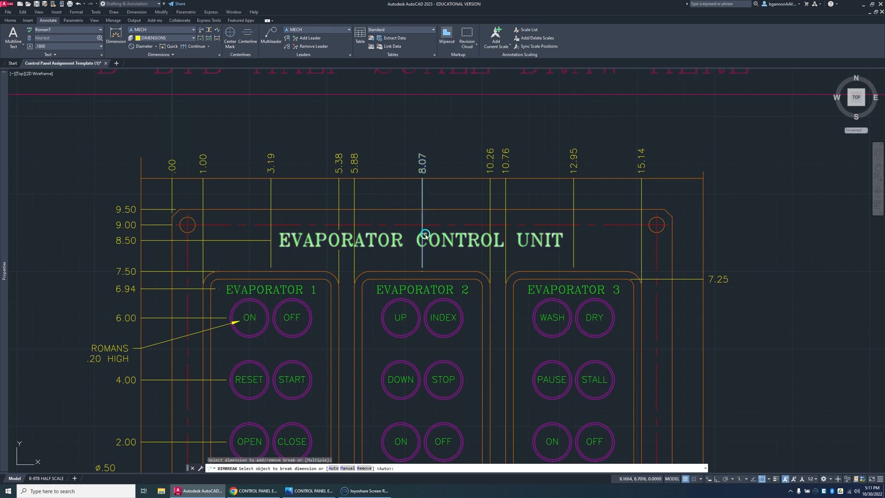
{"action": "left_click", "coordinate": [425, 236]}
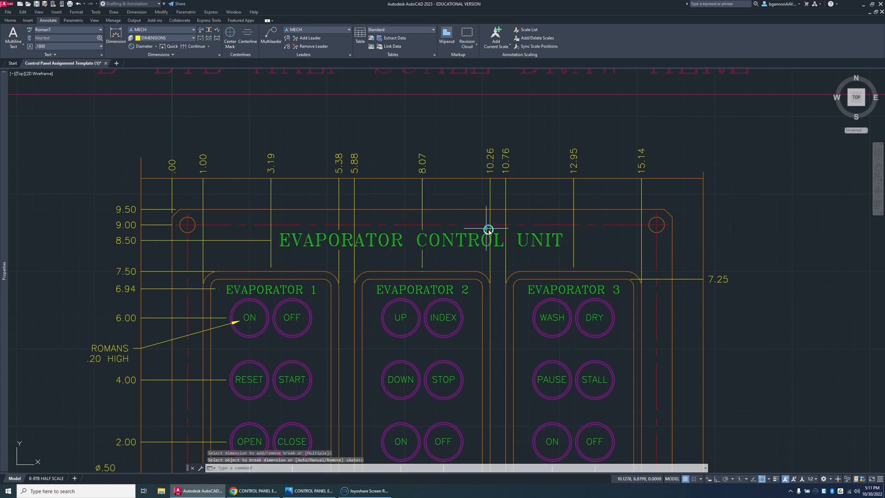
Step: Break the 10.26 and 10.76 ordinate dimension lines where they cross the EVAPORATOR CONTROL UNIT title
{"action": "key", "text": "Return"}
{"action": "left_click", "coordinate": [490, 184]}
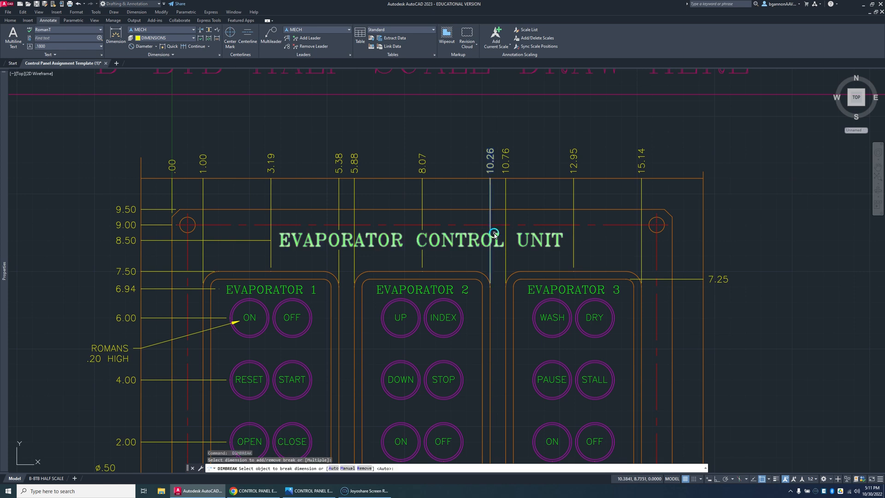
{"action": "left_click", "coordinate": [494, 233]}
{"action": "key", "text": "Return"}
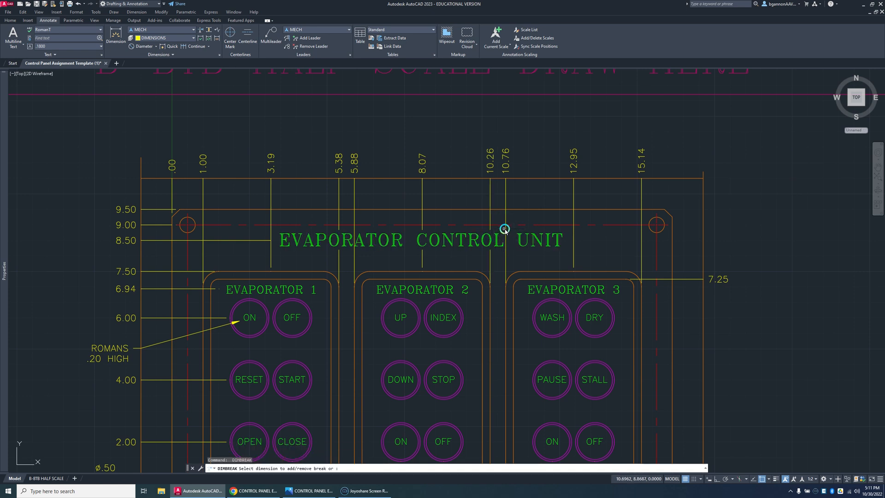
{"action": "left_click", "coordinate": [505, 229]}
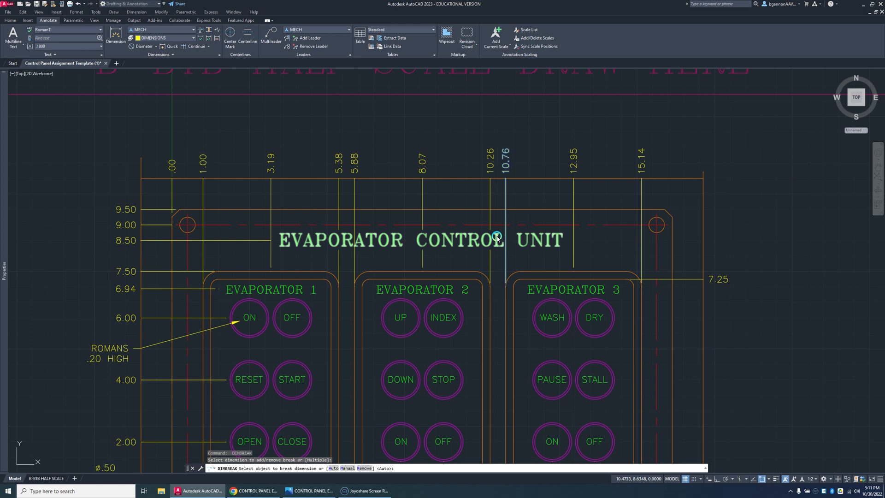
{"action": "left_click", "coordinate": [497, 237]}
{"action": "key", "text": "Return"}
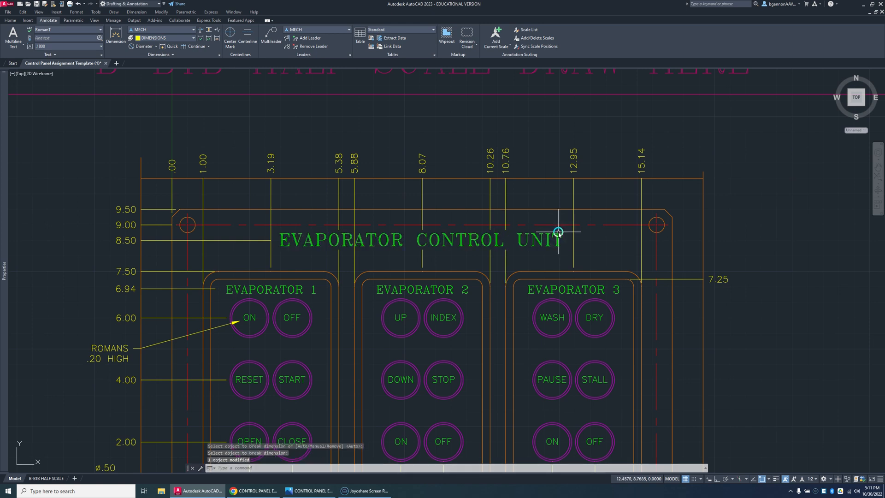
Step: Try to break the 12.95 ordinate dimension line using the EVAPORATOR CONTROL UNIT title as the breaking object
{"action": "key", "text": "Return"}
{"action": "left_click", "coordinate": [573, 229]}
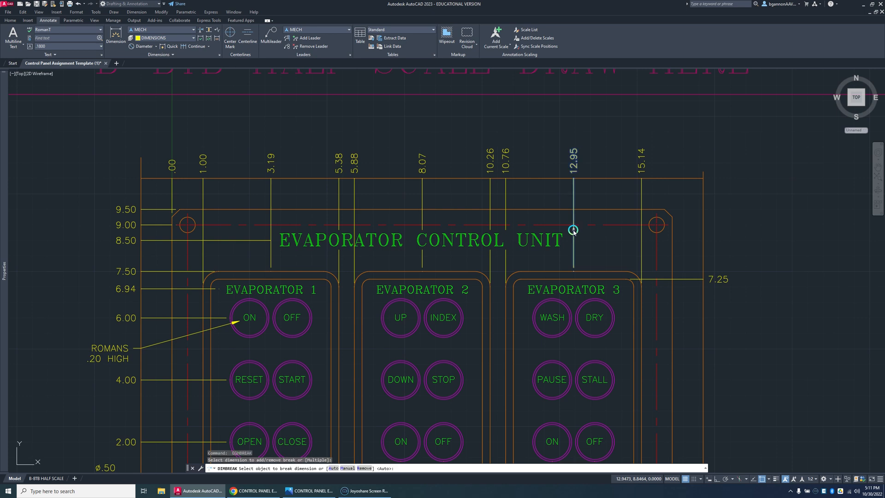
{"action": "left_click", "coordinate": [560, 235]}
{"action": "key", "text": "Escape"}
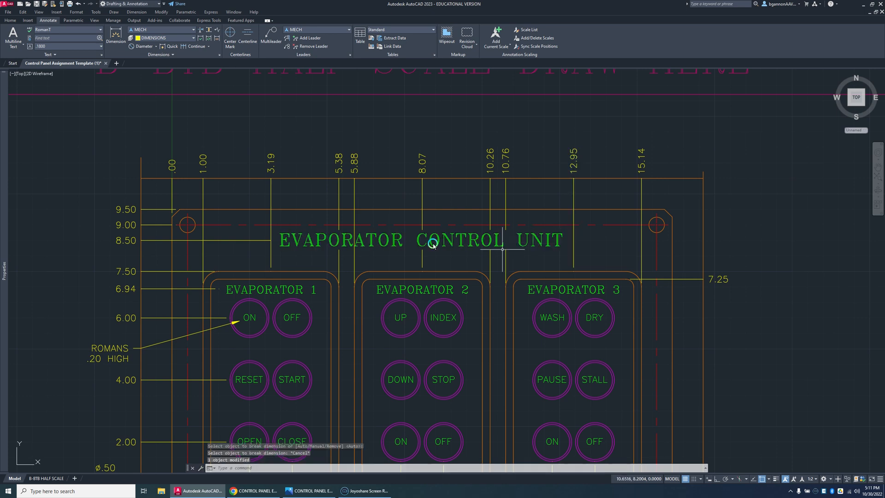
Step: Try twice to break the 5.88 ordinate dimension line automatically at its crossing objects, undoing each break
{"action": "key", "text": "Return"}
{"action": "left_click", "coordinate": [355, 232]}
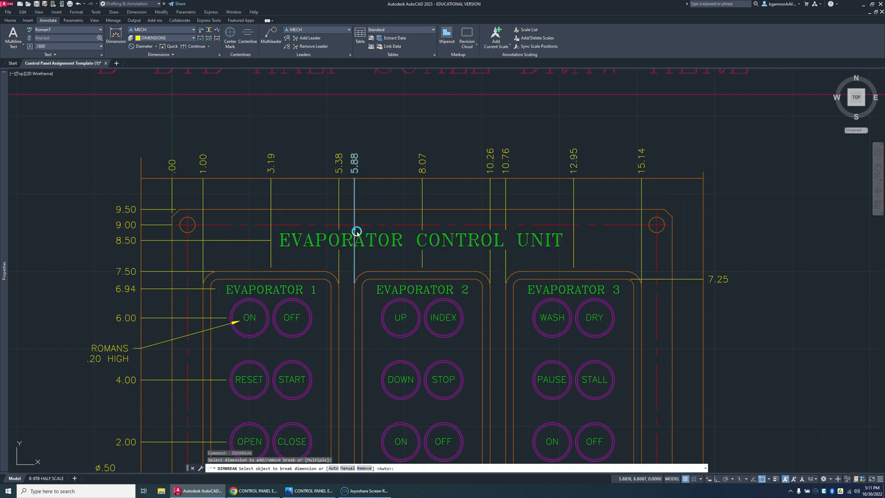
{"action": "left_click", "coordinate": [361, 235]}
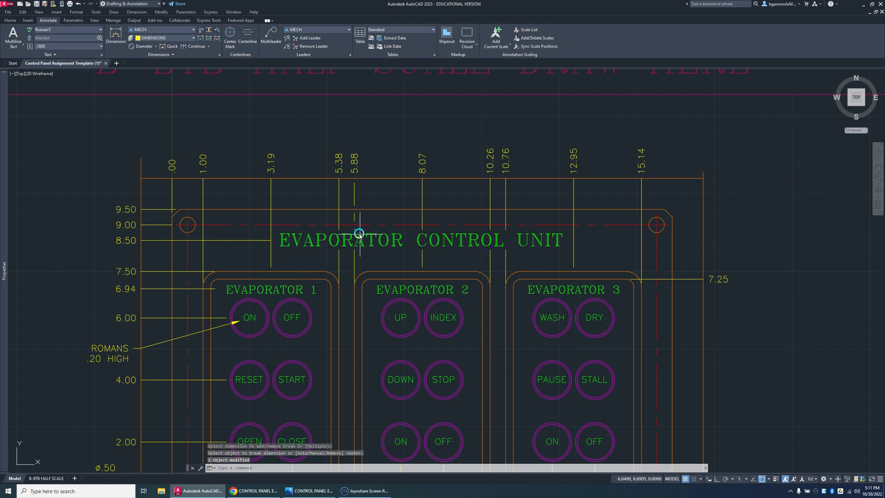
{"action": "key", "text": "ctrl+z"}
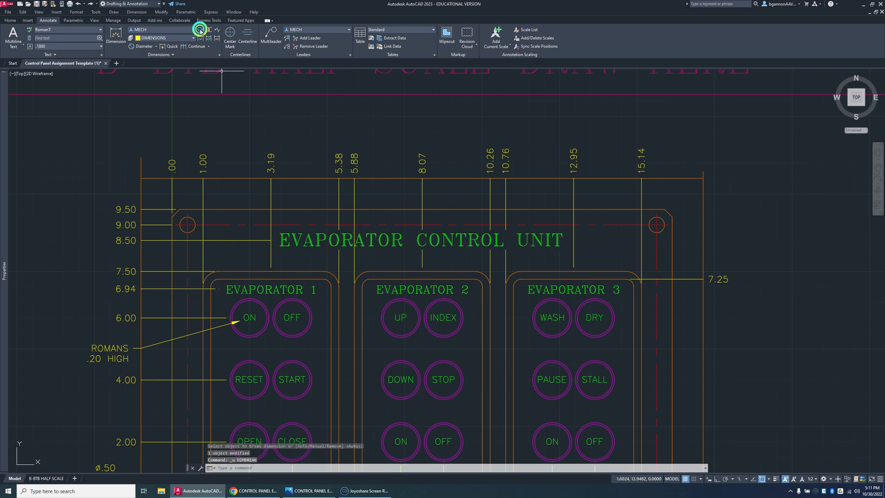
{"action": "left_click", "coordinate": [200, 30]}
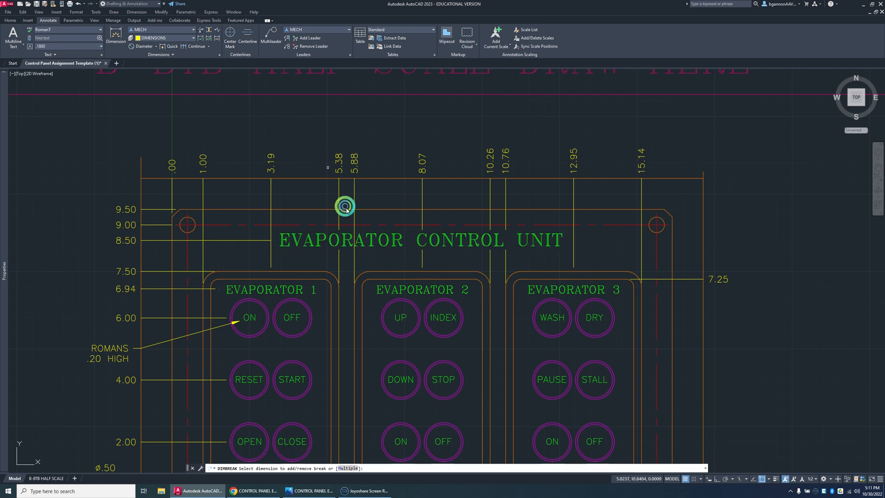
{"action": "left_click", "coordinate": [354, 232]}
{"action": "key", "text": "Return"}
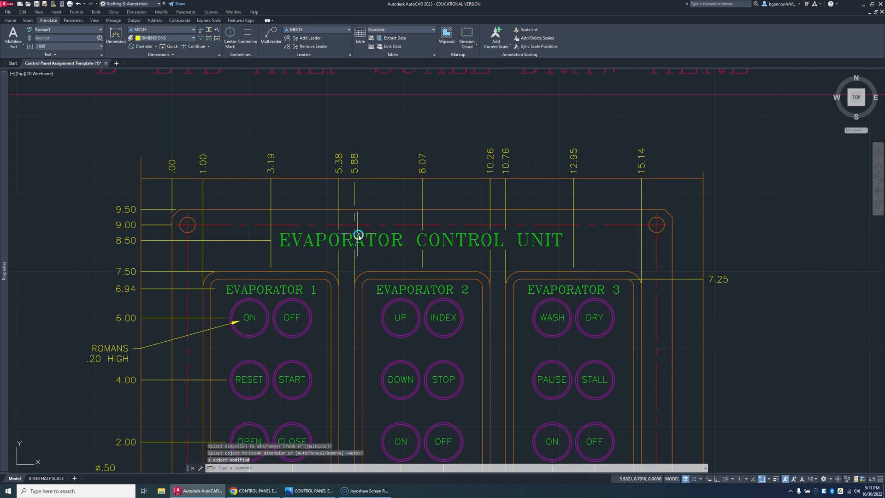
{"action": "key", "text": "ctrl+z"}
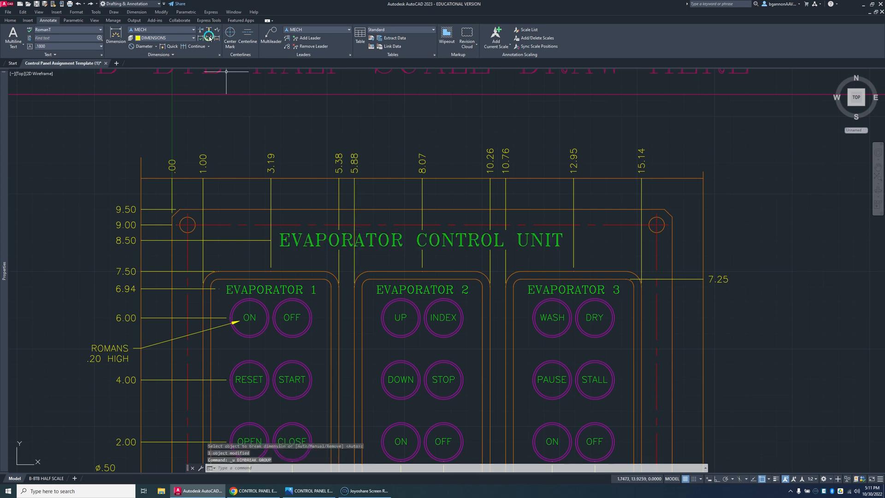
Step: Break the 5.88 ordinate dimension line using only the EVAPORATOR CONTROL UNIT title as the breaking object
{"action": "right_click", "coordinate": [360, 222]}
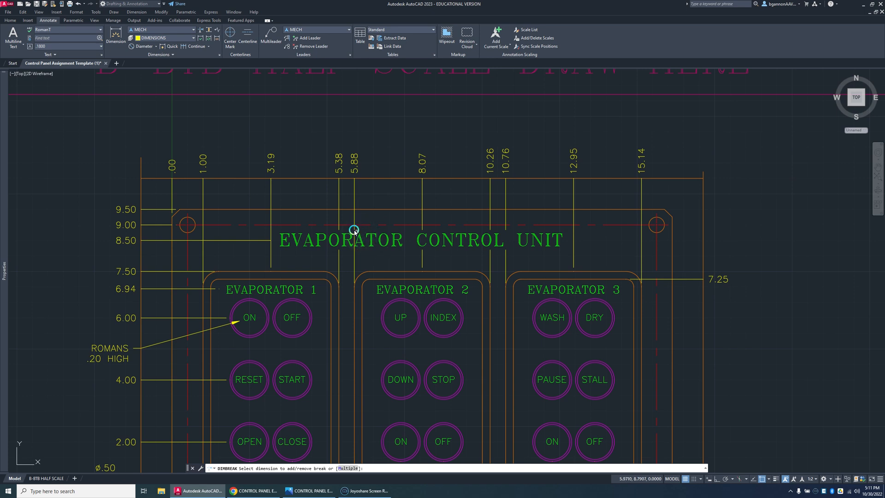
{"action": "left_click", "coordinate": [353, 230]}
{"action": "left_click", "coordinate": [365, 243]}
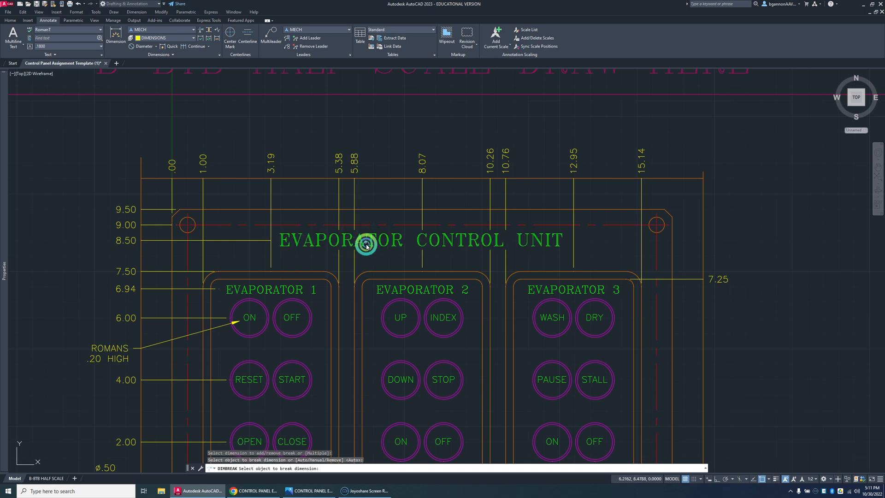
{"action": "key", "text": "Escape"}
Step: Turn object snap off and add a two-line multileader note, ROMANT / .40 HIGH, pointing to the EVAPORATOR CONTROL UNIT title
{"action": "scroll", "coordinate": [276, 269], "scroll_direction": "down", "scroll_amount": 2}
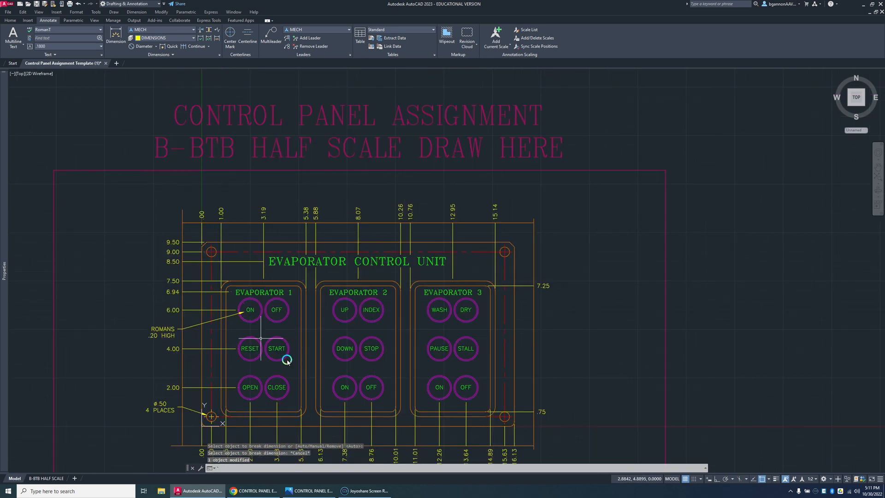
{"action": "scroll", "coordinate": [429, 352], "scroll_direction": "up", "scroll_amount": 2}
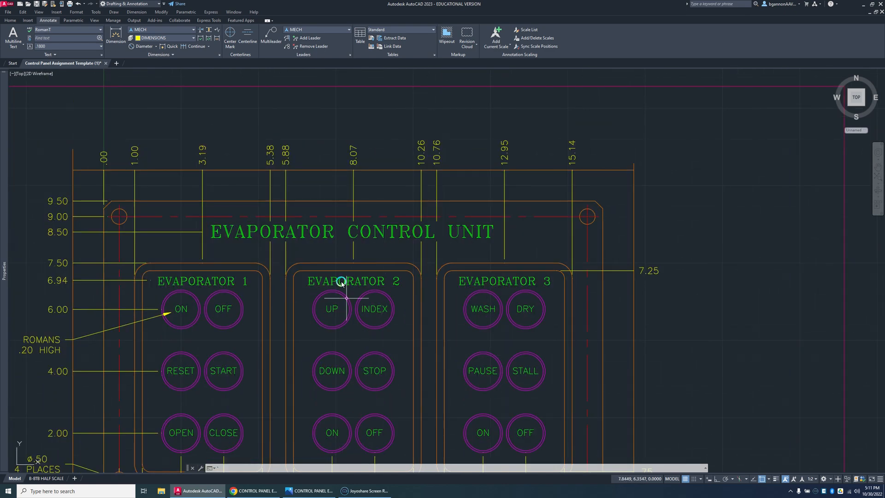
{"action": "left_click", "coordinate": [270, 42]}
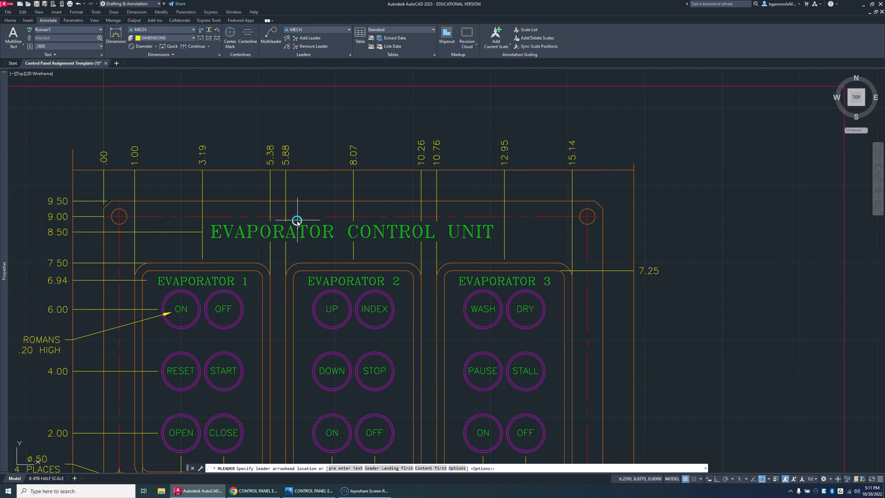
{"action": "key", "text": "Escape"}
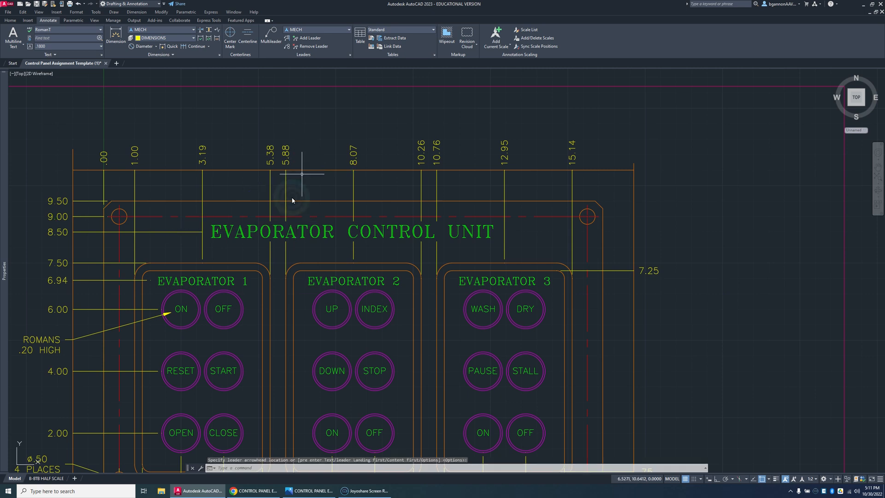
{"action": "left_click", "coordinate": [761, 478]}
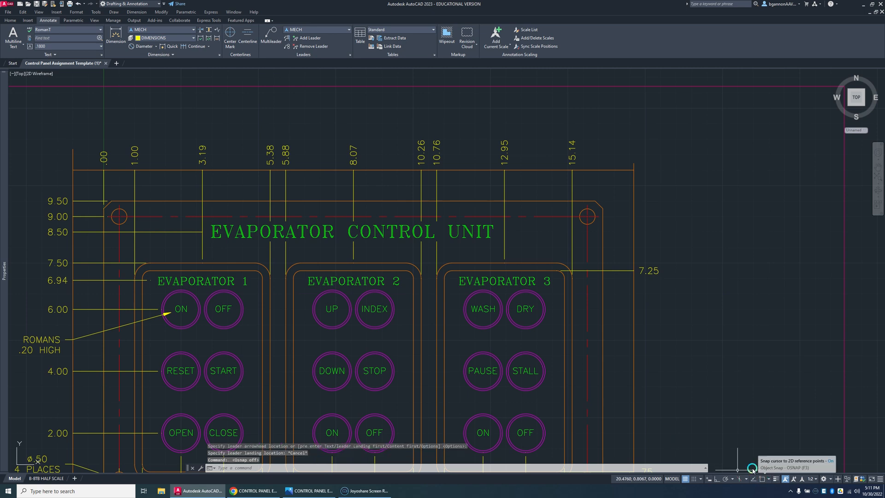
{"action": "left_click", "coordinate": [270, 36]}
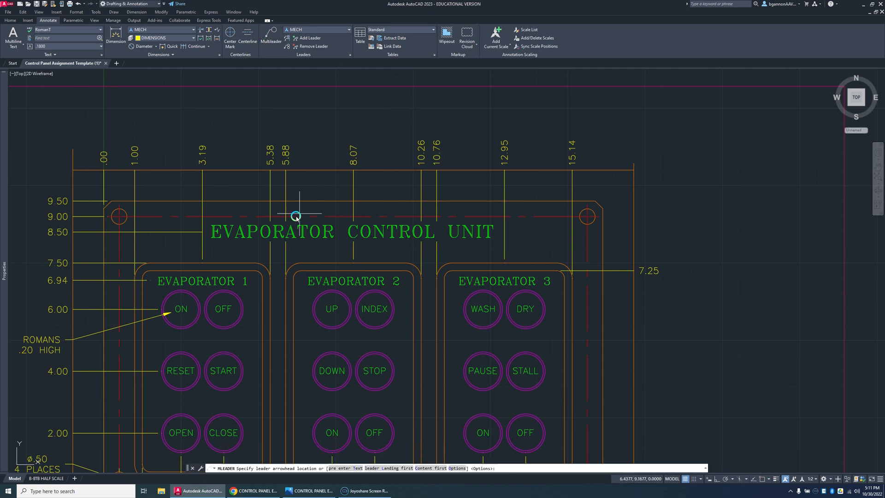
{"action": "left_click", "coordinate": [295, 217]}
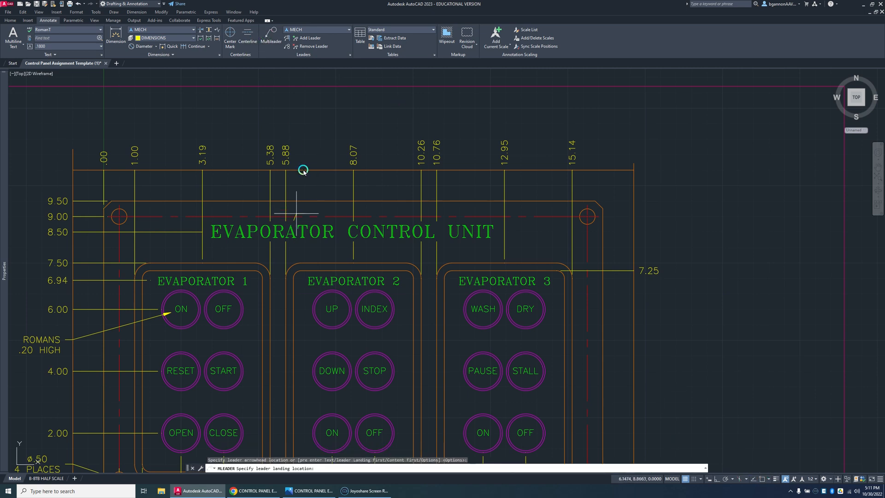
{"action": "left_click", "coordinate": [319, 125]}
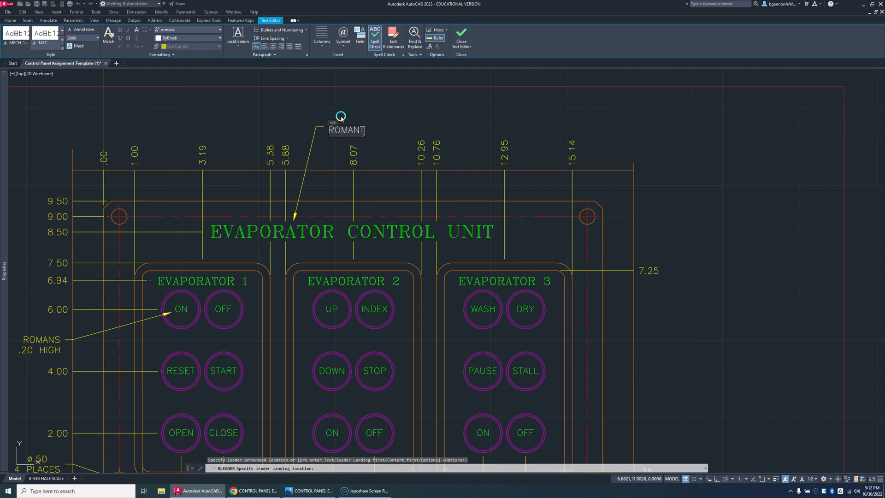
{"action": "type", "text": "ROMANT"}
{"action": "key", "text": "Return"}
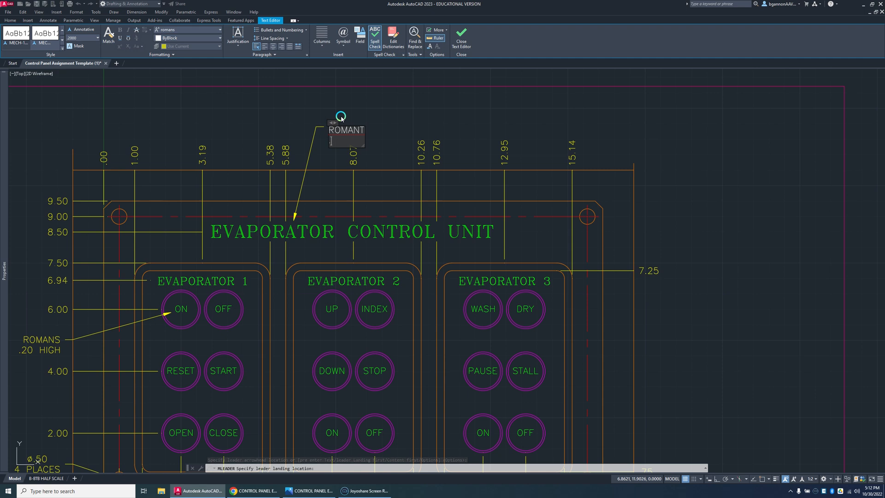
{"action": "type", "text": ".40 HIGH"}
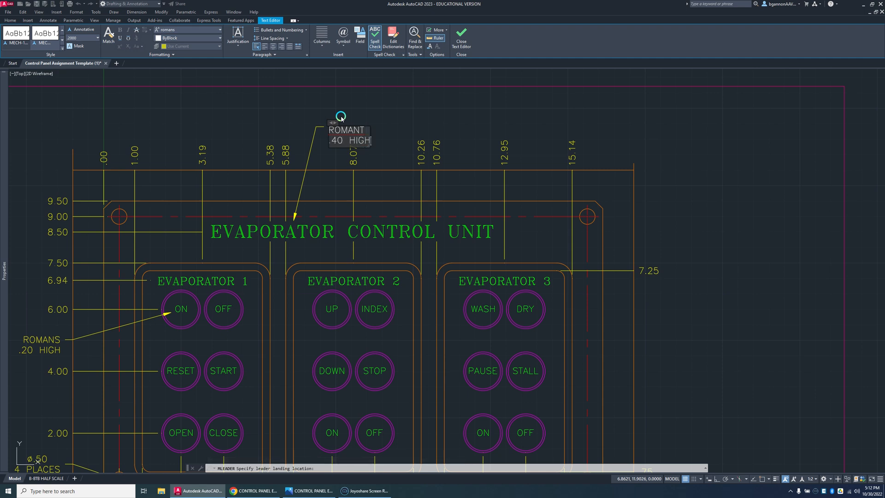
{"action": "left_click", "coordinate": [366, 113]}
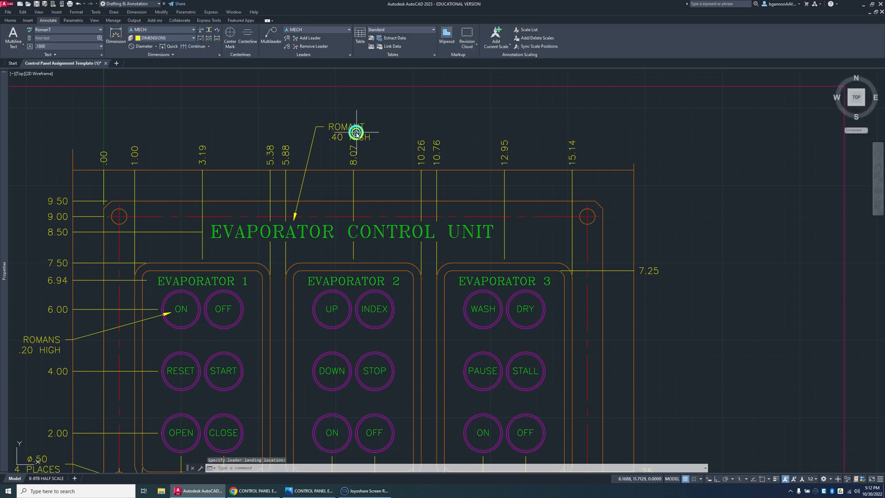
Step: Raise the ROMANT .40 HIGH leader note so that it clears the 8.07 ordinate dimension text
{"action": "left_click", "coordinate": [350, 131]}
{"action": "left_click", "coordinate": [328, 121]}
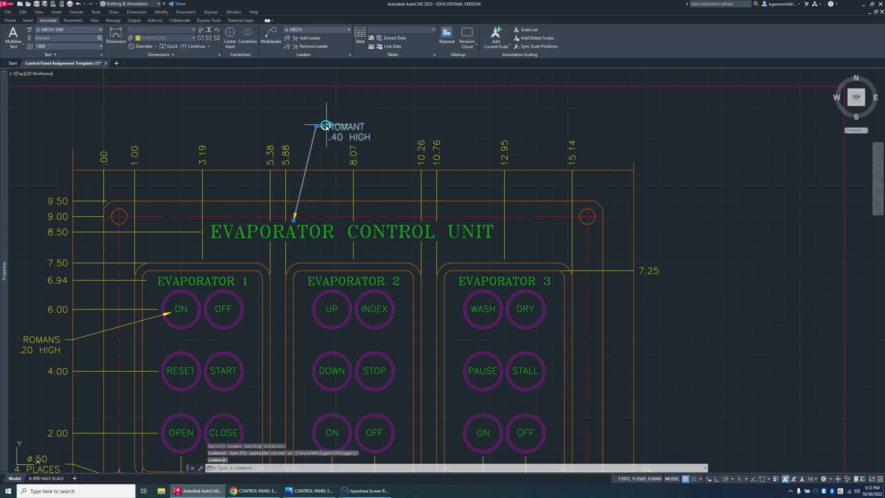
{"action": "left_click", "coordinate": [317, 126]}
{"action": "left_click", "coordinate": [319, 114]}
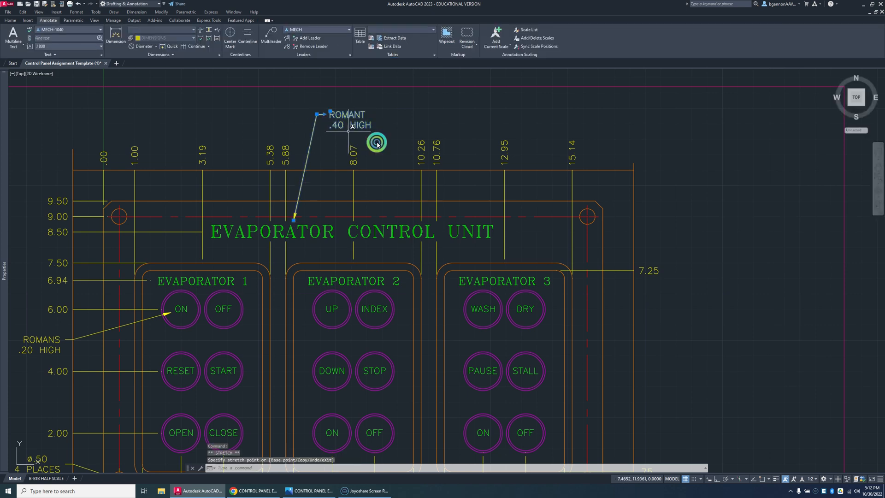
{"action": "key", "text": "Escape"}
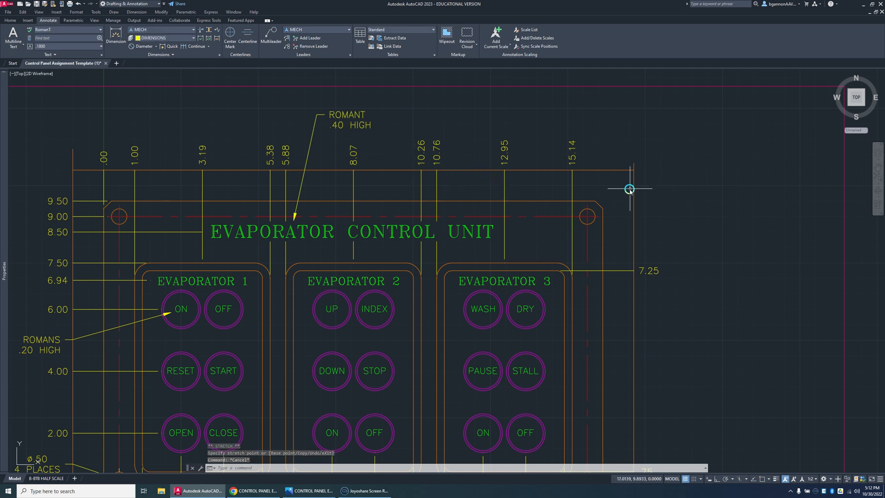
Step: Turn object snap on and add a multileader at the panel's upper-right chamfer, with CHAMFER above a second line starting .25 X
{"action": "left_click", "coordinate": [157, 48]}
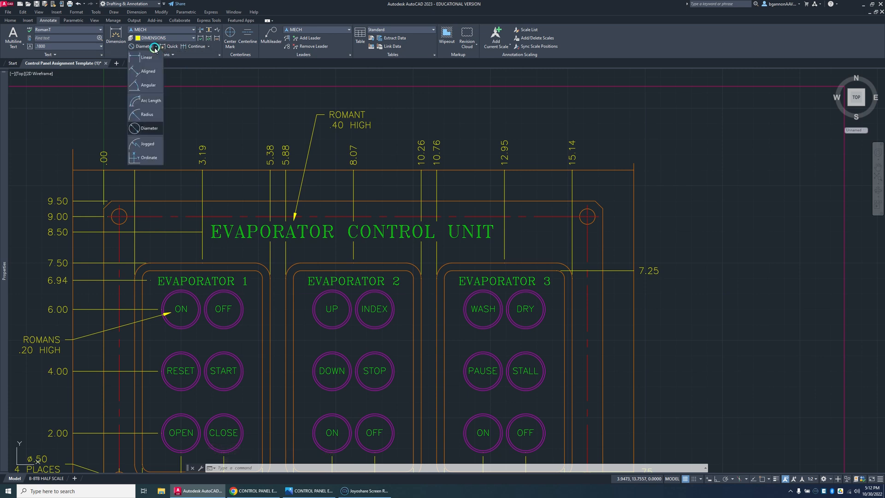
{"action": "left_click", "coordinate": [156, 49]}
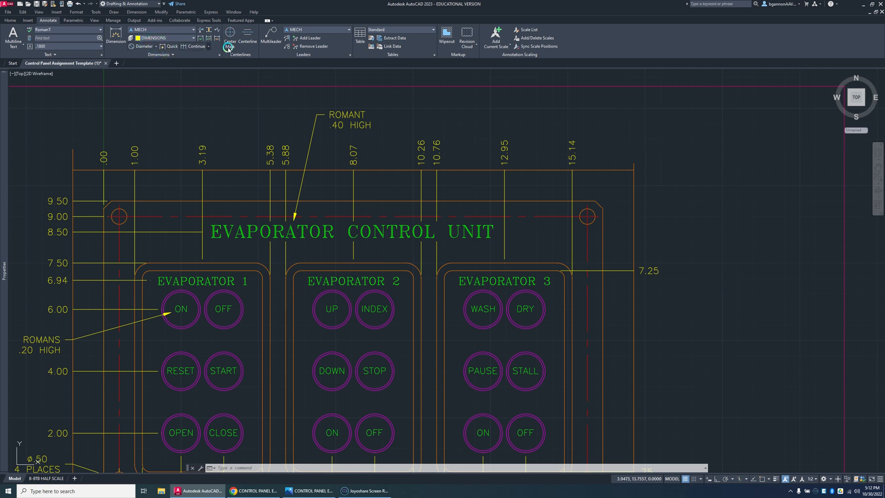
{"action": "left_click", "coordinate": [266, 35]}
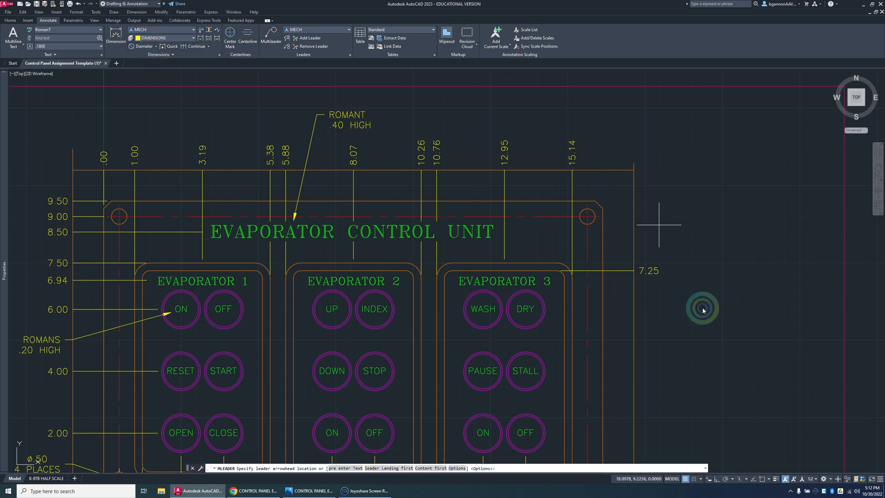
{"action": "left_click", "coordinate": [762, 478]}
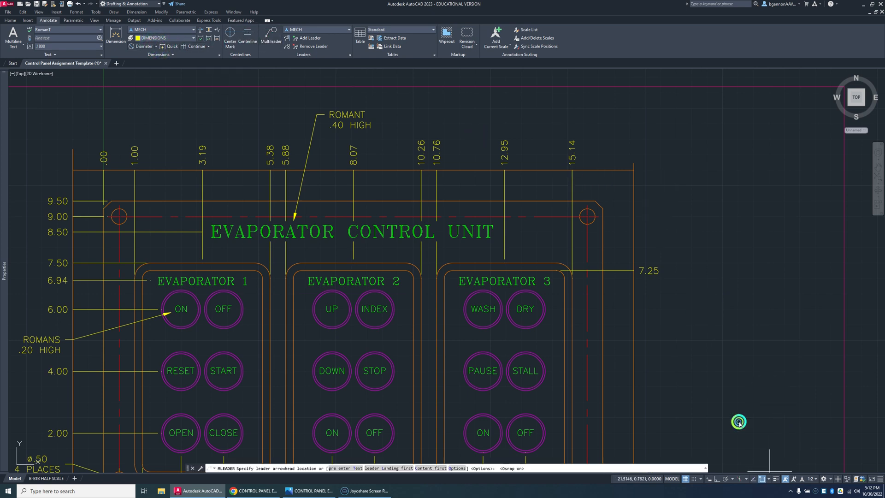
{"action": "left_click", "coordinate": [600, 203]}
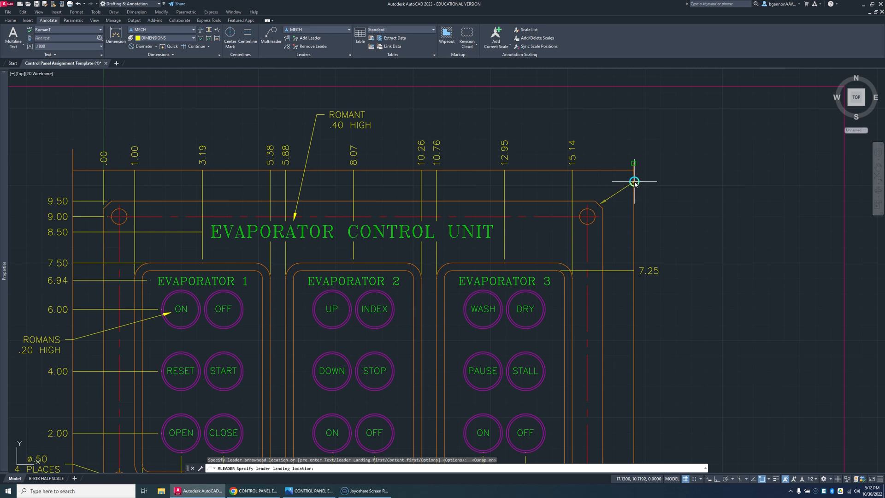
{"action": "left_click", "coordinate": [644, 203]}
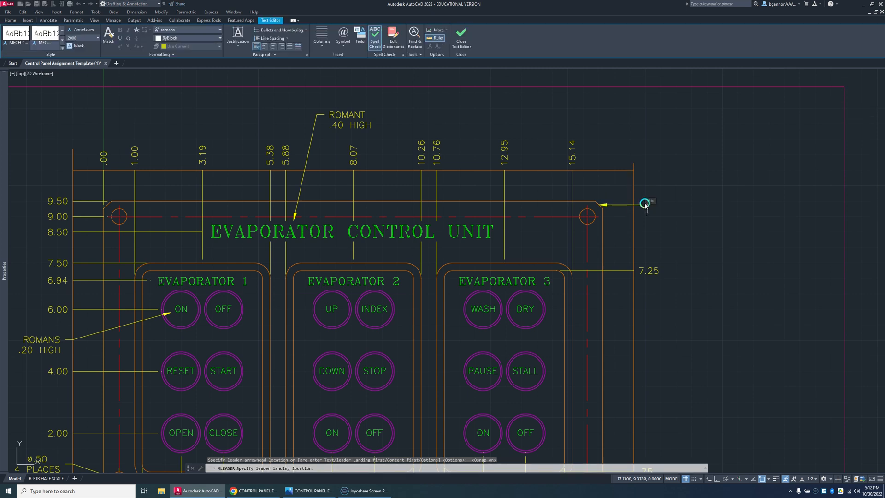
{"action": "type", "text": "CHAMFER"}
{"action": "key", "text": "Return"}
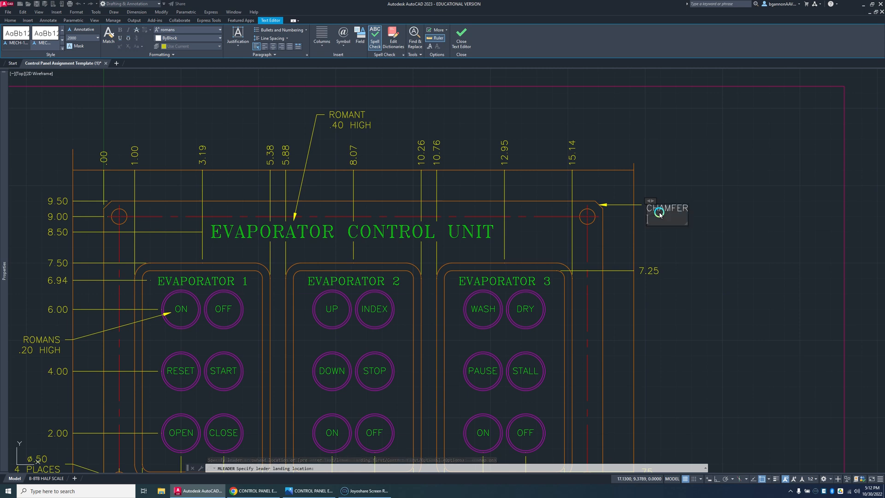
{"action": "type", "text": ".25 X 45"}
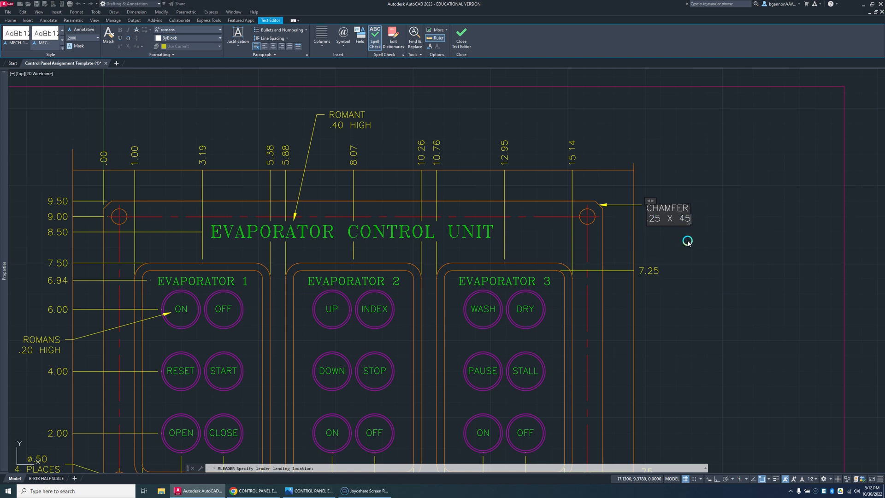
Step: Finish the chamfer note as CHAMFER over .25 X 45 and move its leader landing up to the upper-right intersection of the outer guide lines
{"action": "left_click", "coordinate": [687, 243]}
{"action": "left_click", "coordinate": [659, 209]}
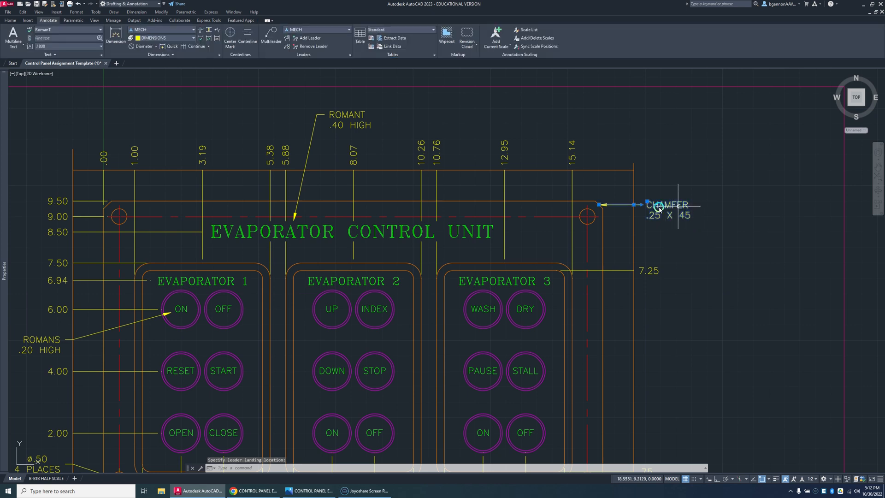
{"action": "left_click", "coordinate": [648, 205]}
{"action": "left_click", "coordinate": [634, 203]}
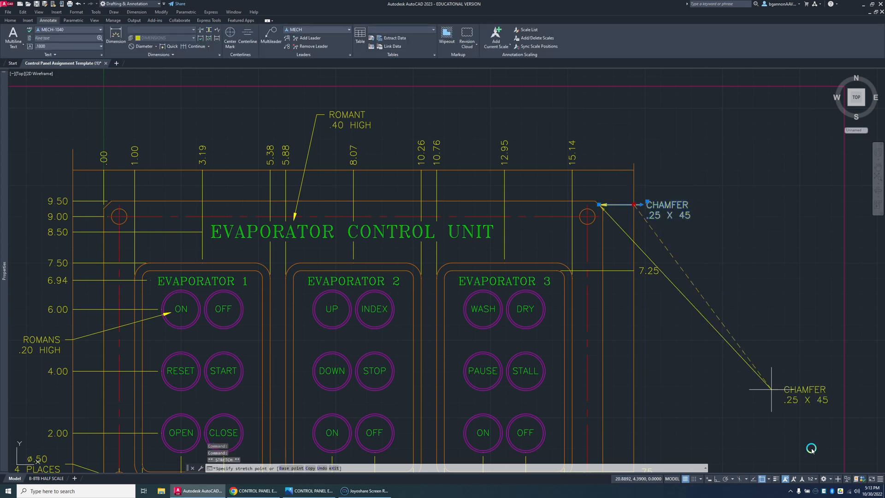
{"action": "left_click", "coordinate": [769, 480]}
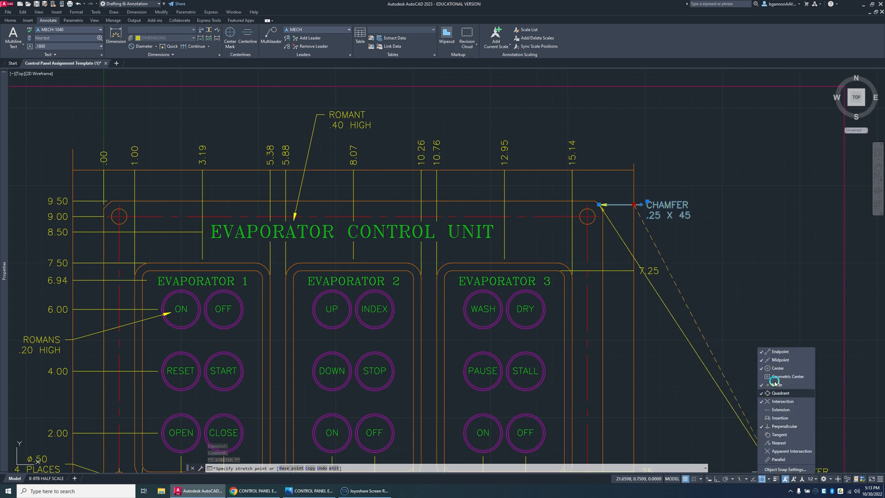
{"action": "left_click", "coordinate": [654, 196]}
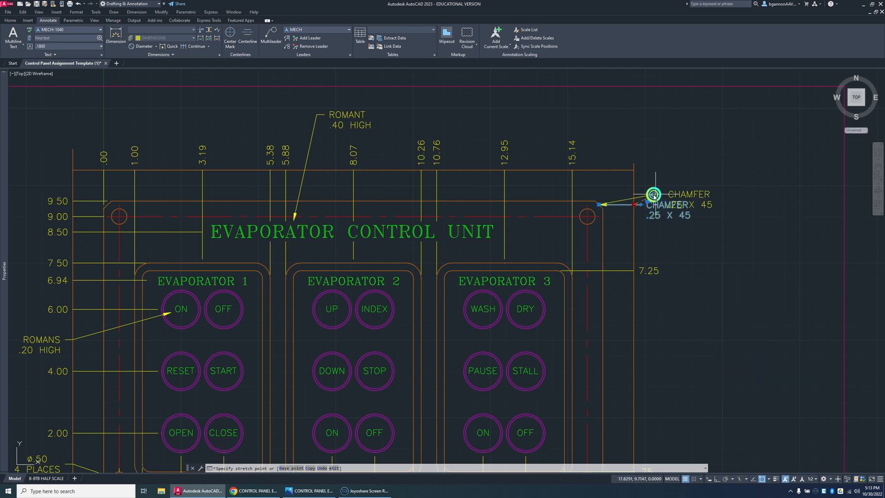
{"action": "left_click", "coordinate": [635, 171]}
{"action": "key", "text": "Escape"}
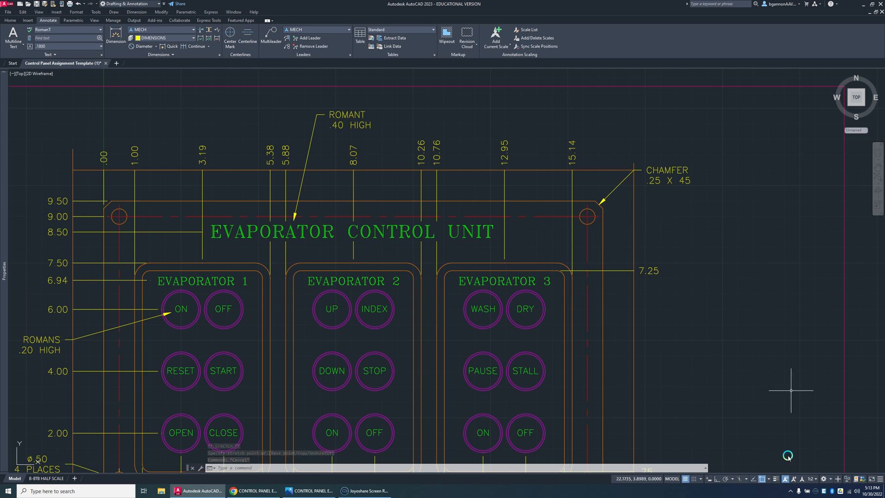
Step: With Perpendicular snap off and Nearest on, dimension the radius of the EVAPORATOR 3 frame's outer upper-right corner, landing it on the vertical guide line
{"action": "left_click", "coordinate": [770, 480]}
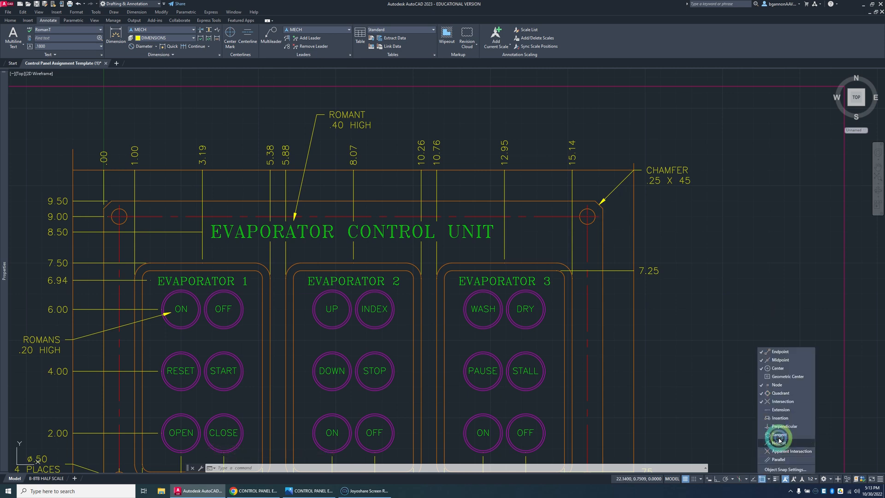
{"action": "left_click", "coordinate": [670, 253]}
{"action": "left_click", "coordinate": [667, 252]}
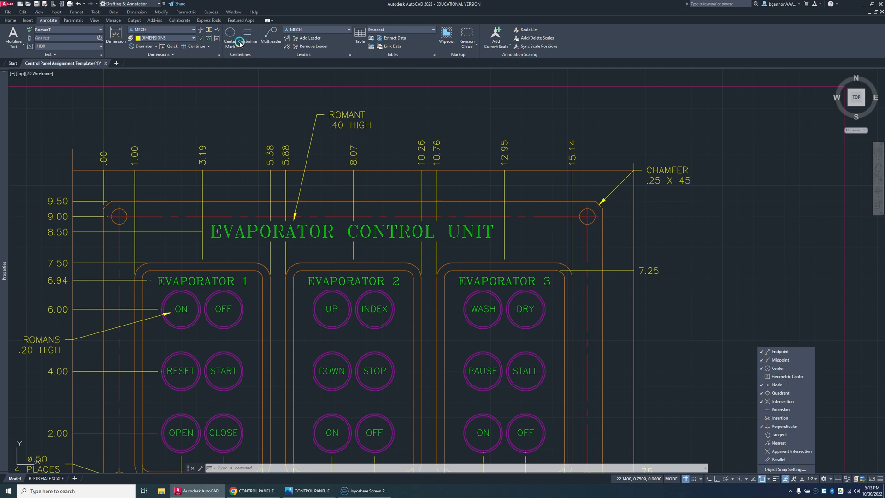
{"action": "left_click", "coordinate": [155, 47]}
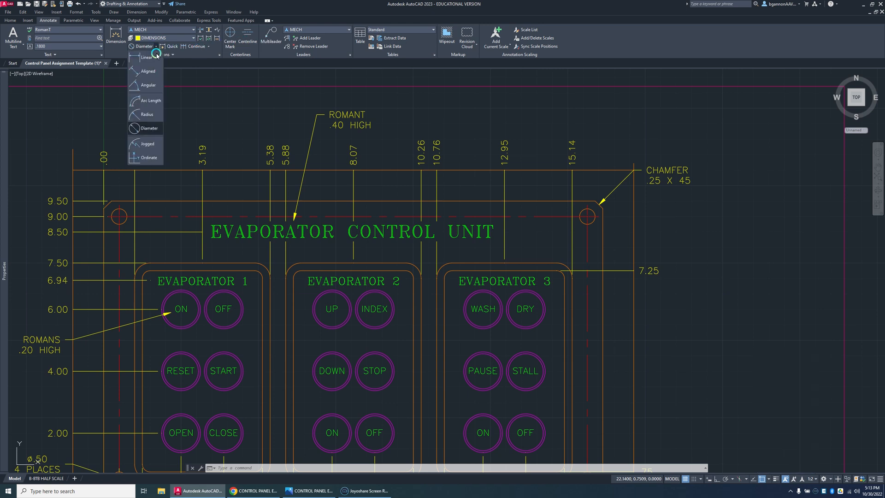
{"action": "left_click", "coordinate": [144, 114]}
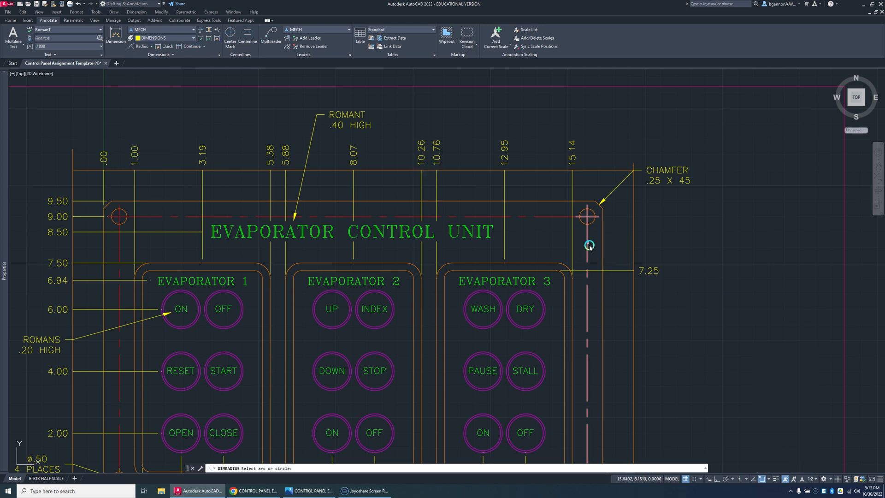
{"action": "left_click", "coordinate": [590, 247]}
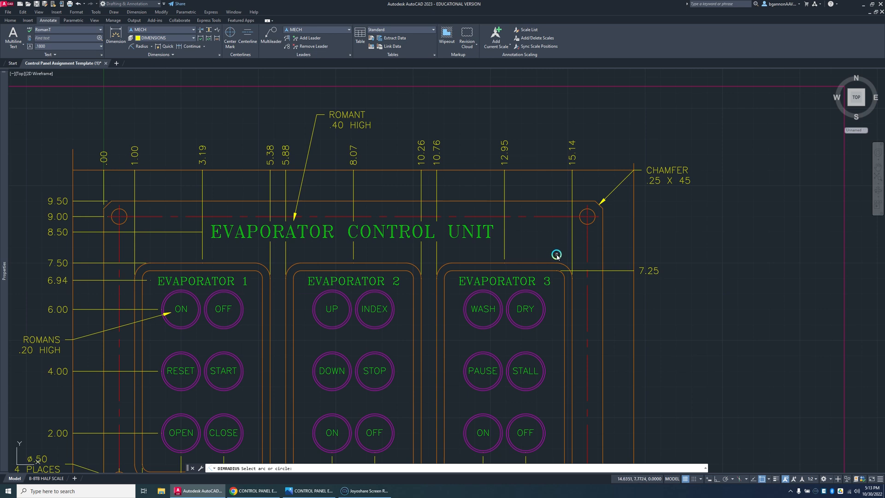
{"action": "left_click", "coordinate": [564, 266]}
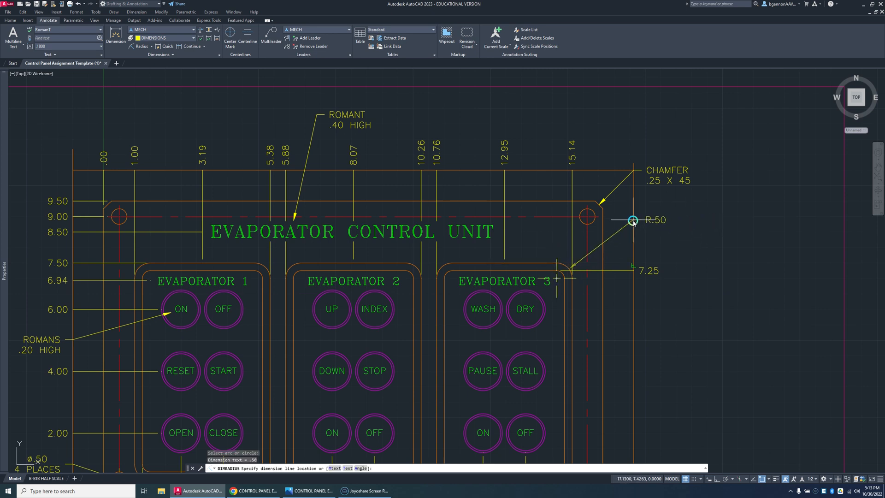
{"action": "left_click", "coordinate": [768, 479]}
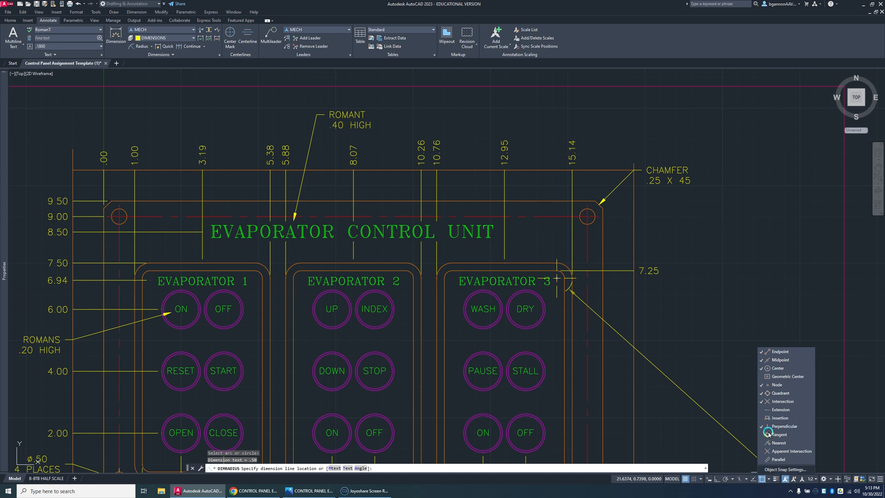
{"action": "left_click", "coordinate": [651, 239]}
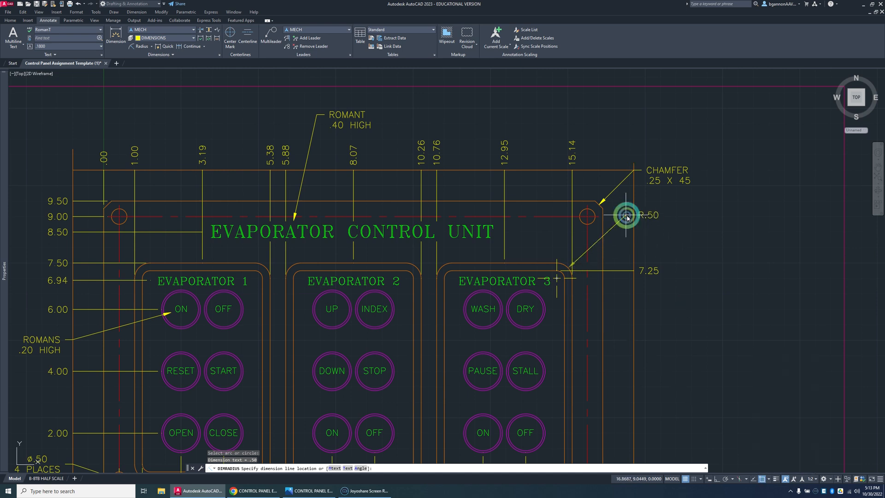
{"action": "left_click", "coordinate": [768, 479]}
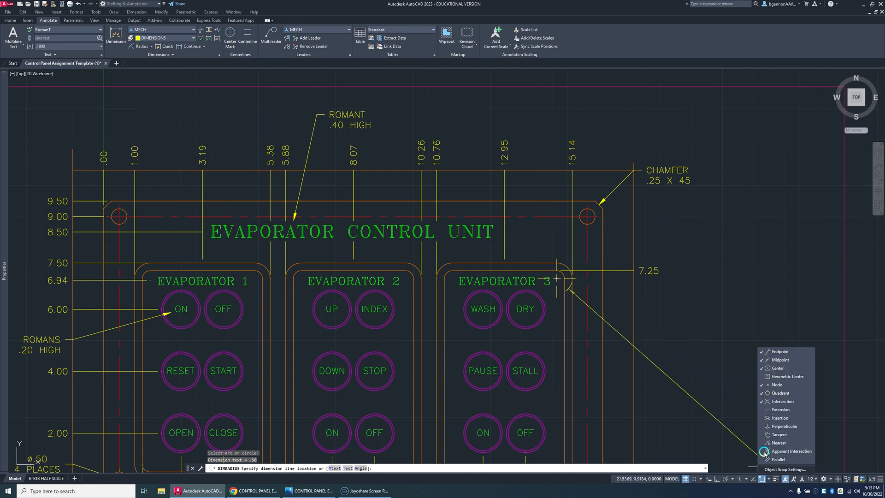
{"action": "left_click", "coordinate": [680, 258]}
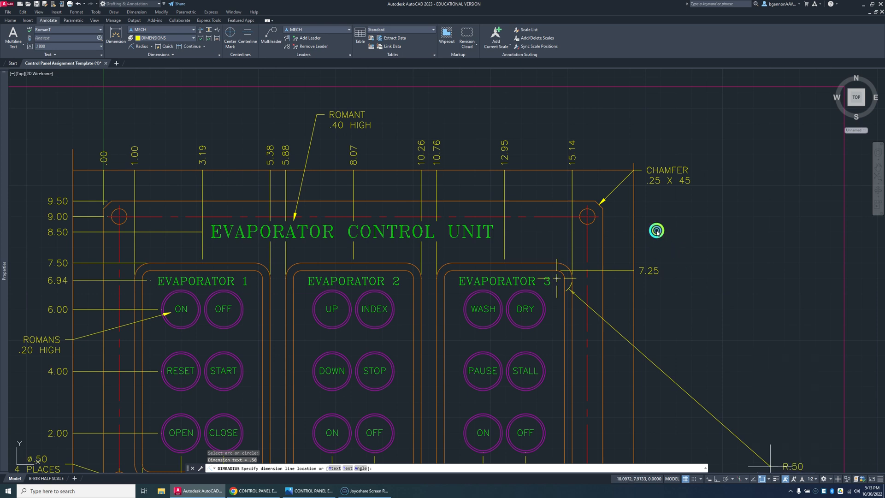
{"action": "left_click", "coordinate": [633, 208]}
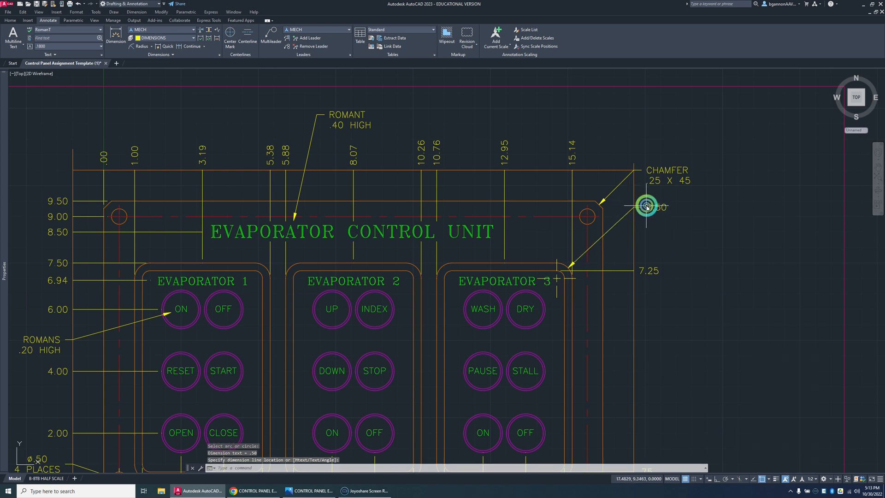
Step: Add a second text line, 12 PLACES, below the outer corner's radius dimension value
{"action": "left_click", "coordinate": [650, 207]}
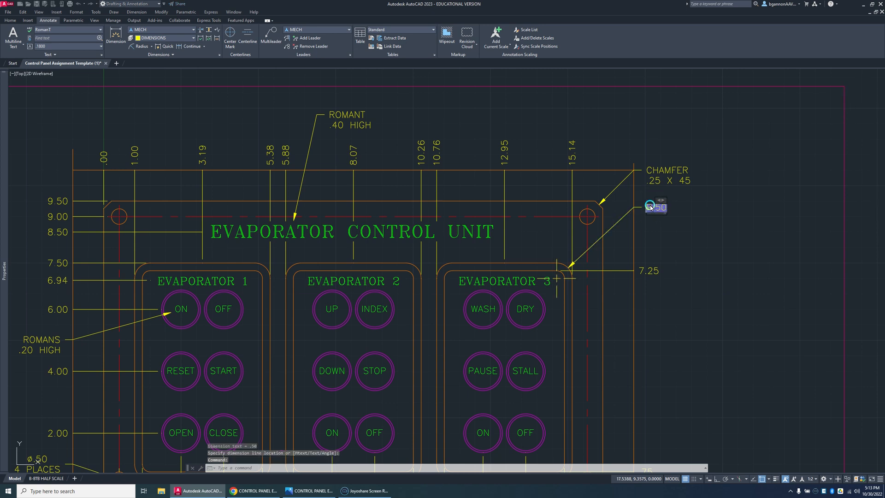
{"action": "double_click", "coordinate": [650, 207]}
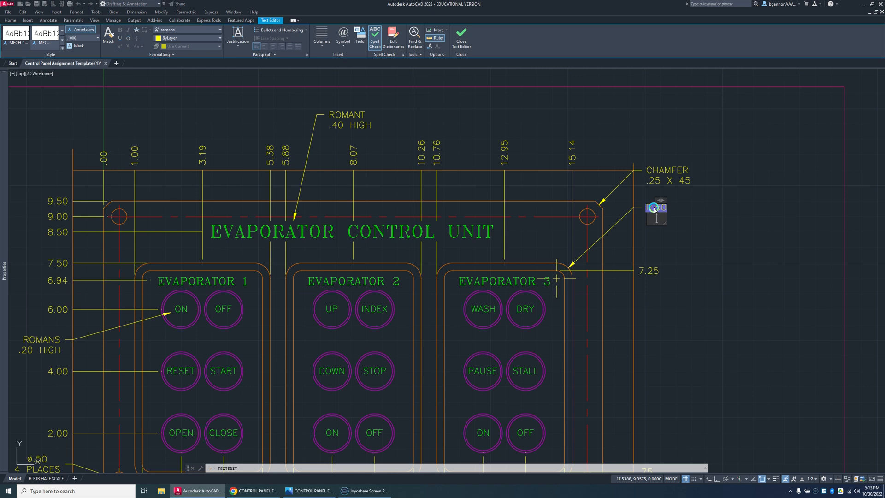
{"action": "type", "text": "12 PLACES"}
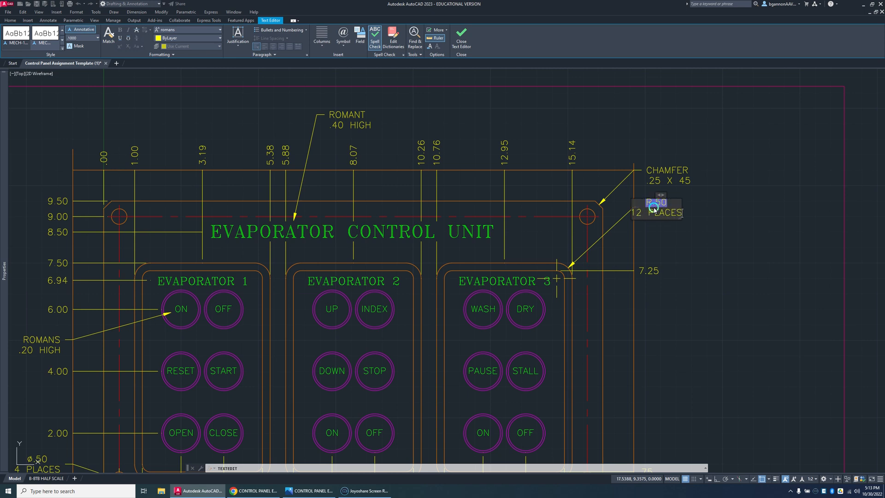
{"action": "left_click", "coordinate": [671, 229]}
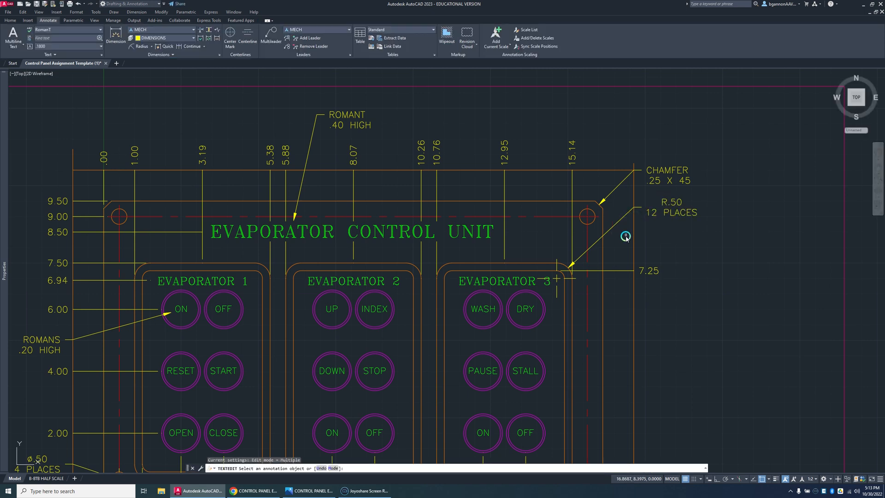
{"action": "key", "text": "Escape"}
Step: Select the outer corner's radius dimension and display its properties with the Fit and Text groups collapsed
{"action": "left_click", "coordinate": [571, 266]}
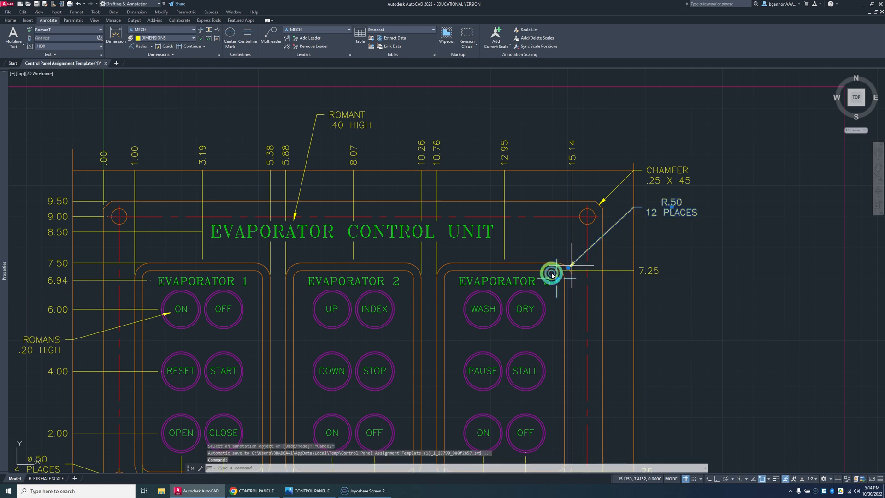
{"action": "left_click", "coordinate": [5, 243]}
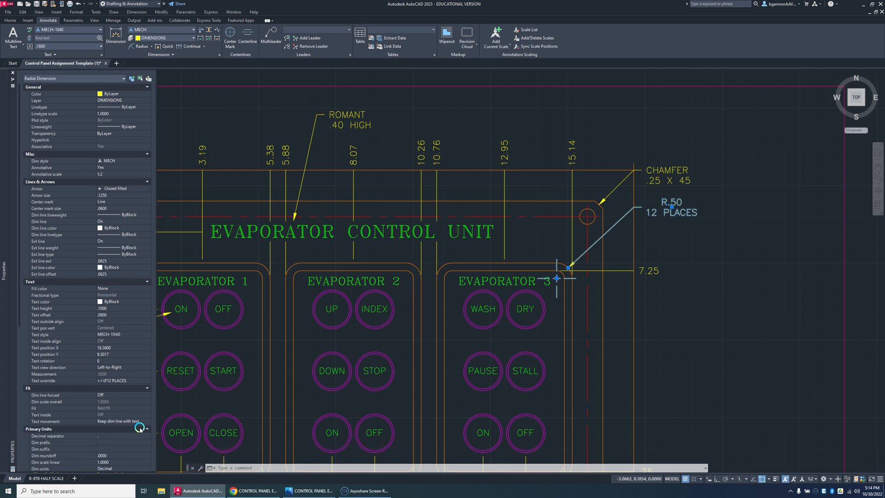
{"action": "left_click", "coordinate": [147, 388]}
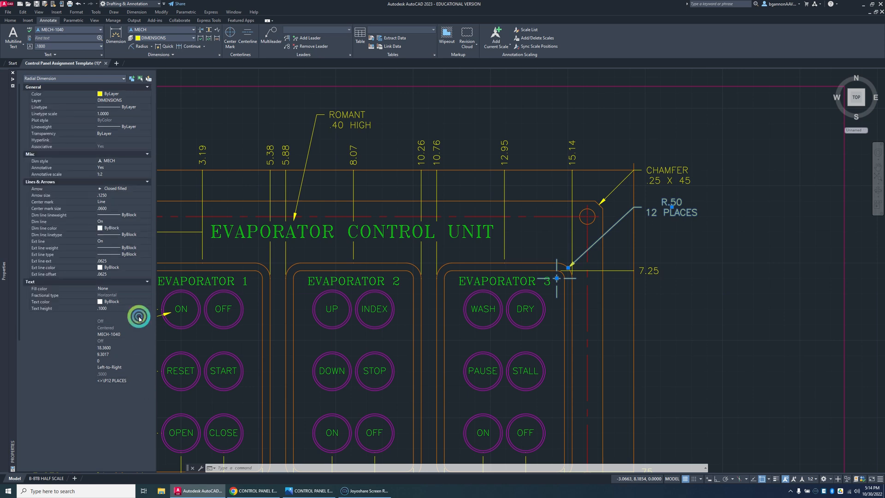
{"action": "left_click", "coordinate": [147, 281]}
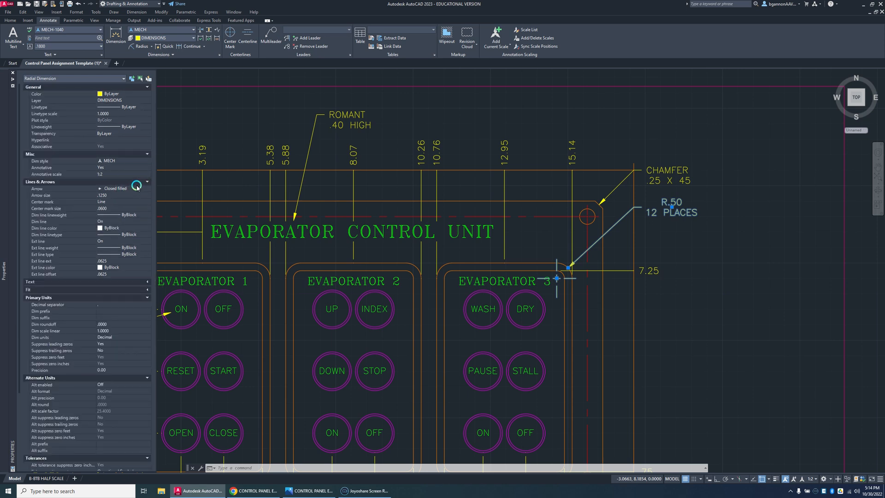
Step: Try turning off the dimension line of the outer corner's radius dimension and restore it to On
{"action": "left_click", "coordinate": [147, 223]}
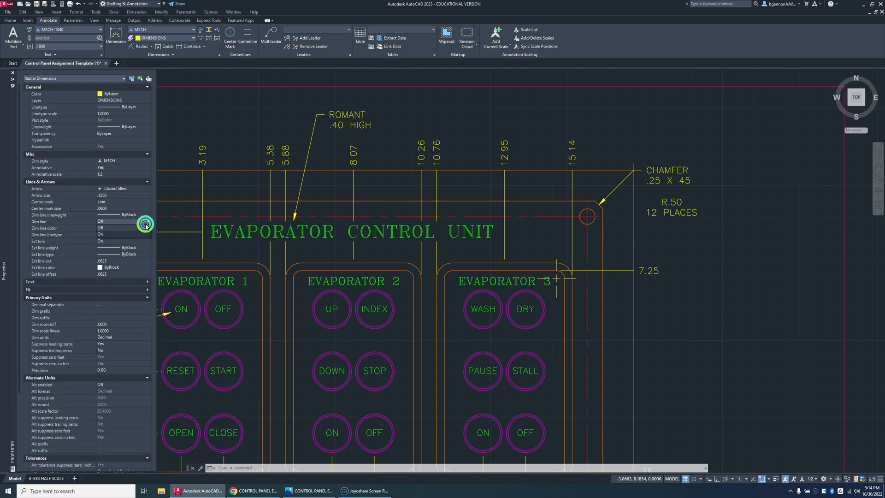
{"action": "left_click", "coordinate": [141, 228]}
{"action": "left_click", "coordinate": [140, 235]}
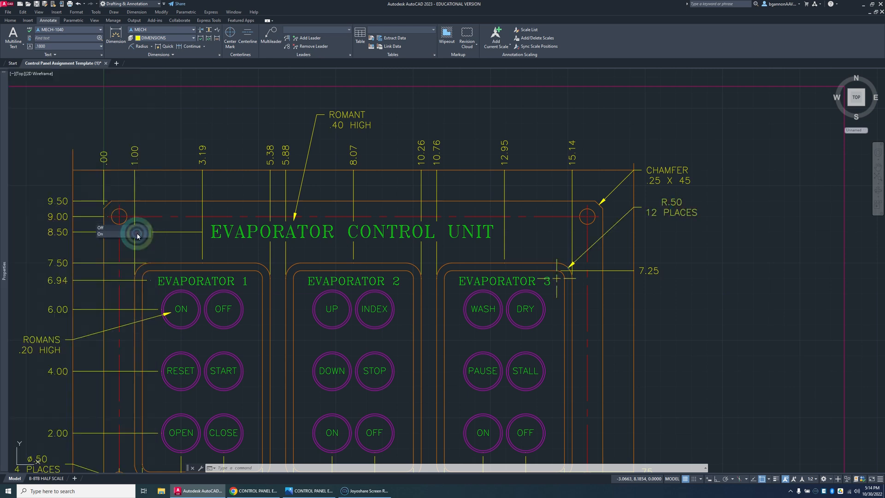
Step: Remove the center mark from the outer corner's radius dimension through its Lines & Arrows properties
{"action": "mouse_move", "coordinate": [1, 230]}
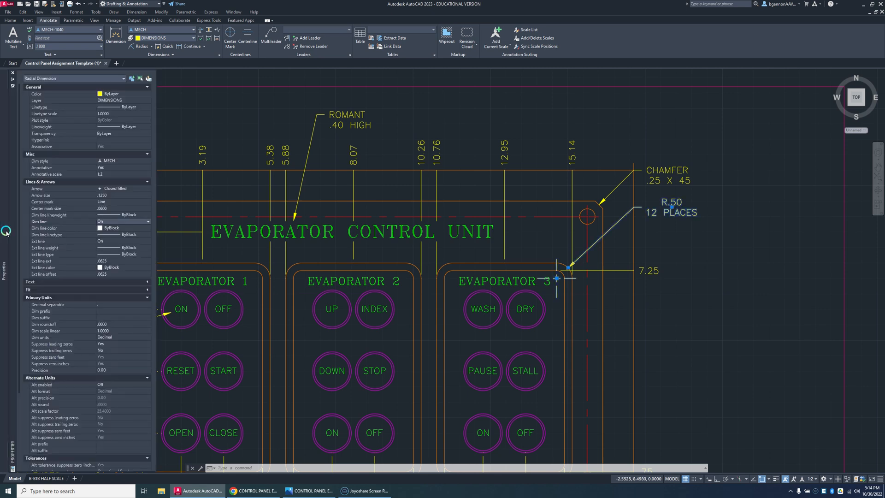
{"action": "left_click", "coordinate": [146, 155]}
{"action": "left_click", "coordinate": [147, 86]}
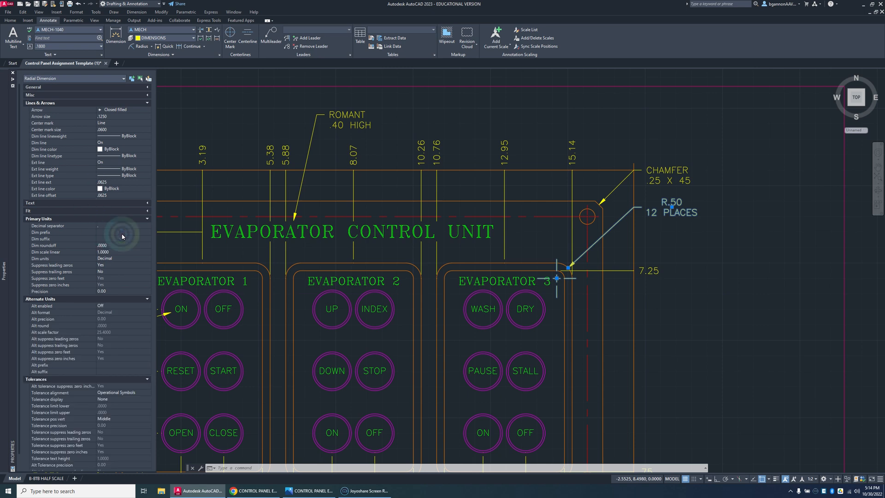
{"action": "left_click", "coordinate": [134, 220]}
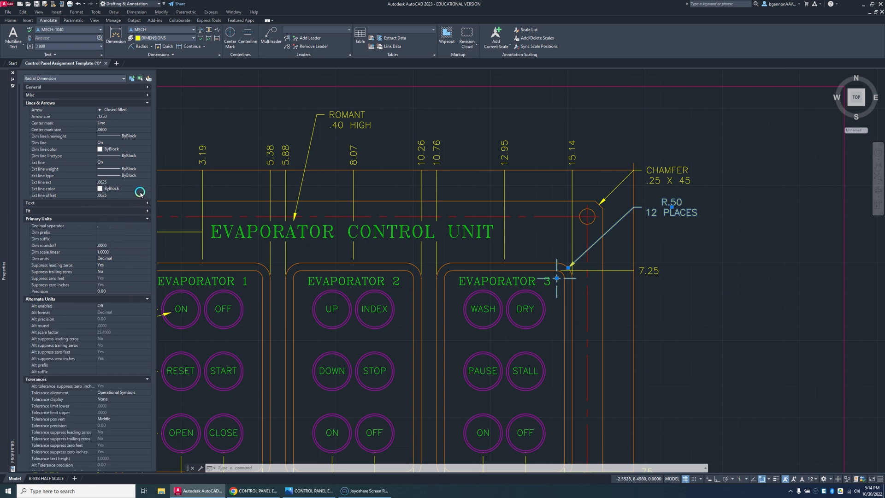
{"action": "left_click", "coordinate": [143, 123]}
{"action": "left_click", "coordinate": [140, 139]}
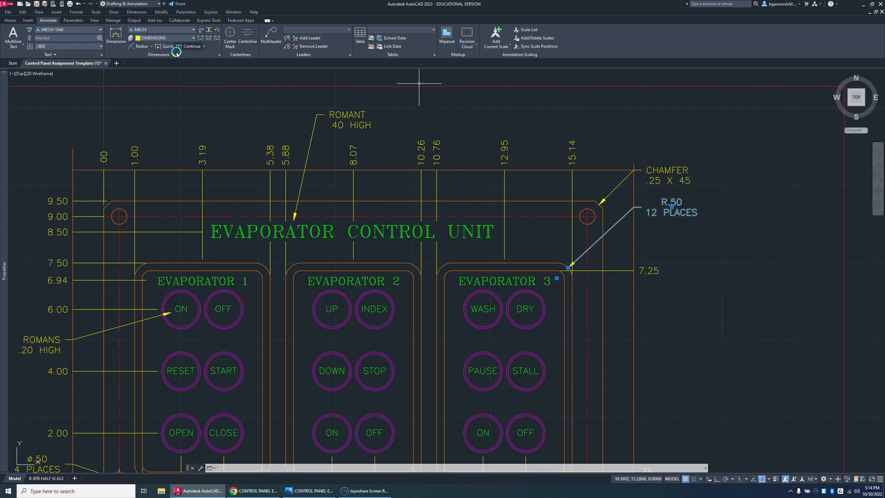
Step: Add a radius dimension to the EVAPORATOR 3 frame's inner upper-right corner, landing on the vertical guide line below the 12 PLACES note
{"action": "left_click", "coordinate": [141, 47]}
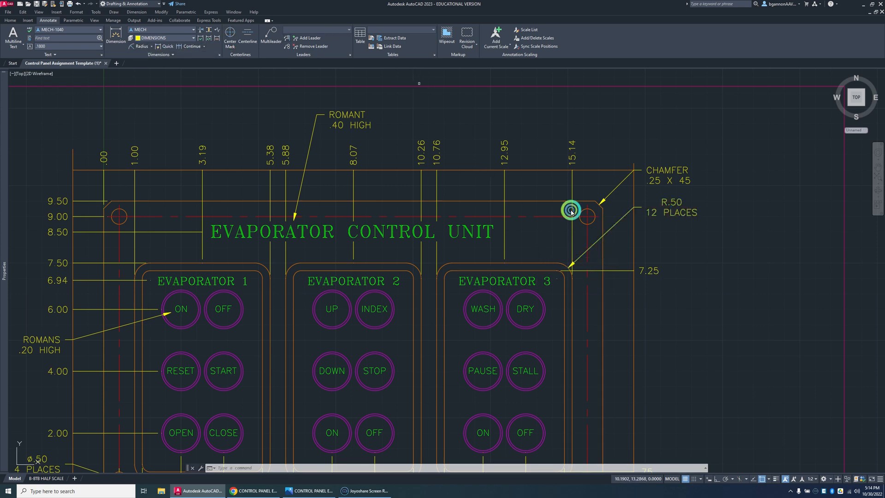
{"action": "left_click", "coordinate": [562, 272]}
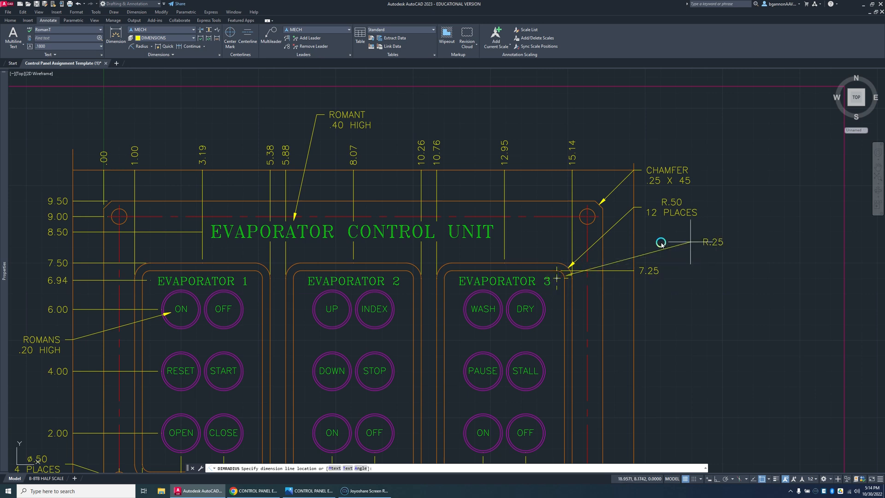
{"action": "left_click", "coordinate": [634, 238]}
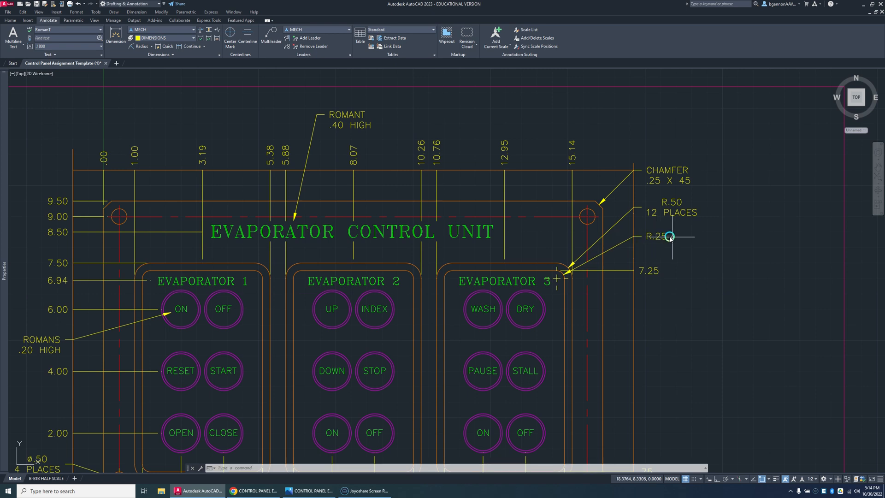
Step: Add a second line reading 12 PLACES to the text of the EVAPORATOR 3 frame's inner corner radius dimension
{"action": "double_click", "coordinate": [652, 238]}
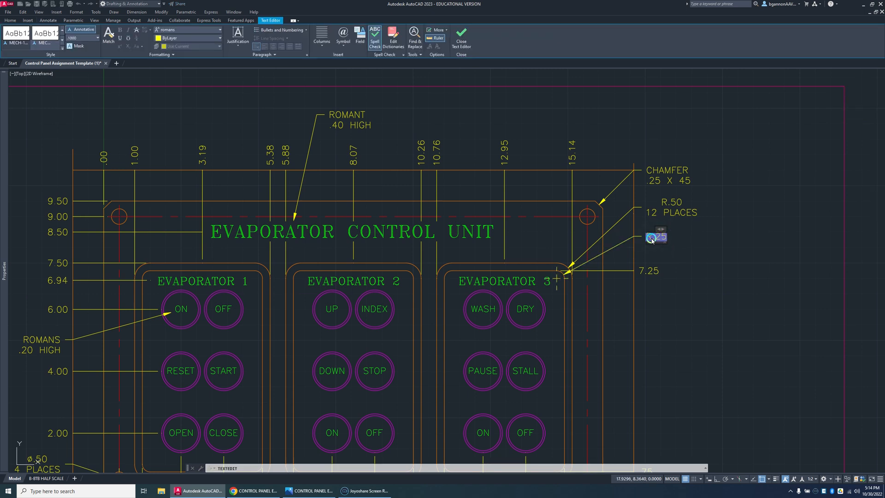
{"action": "key", "text": "Return"}
{"action": "type", "text": "2 PLACES"}
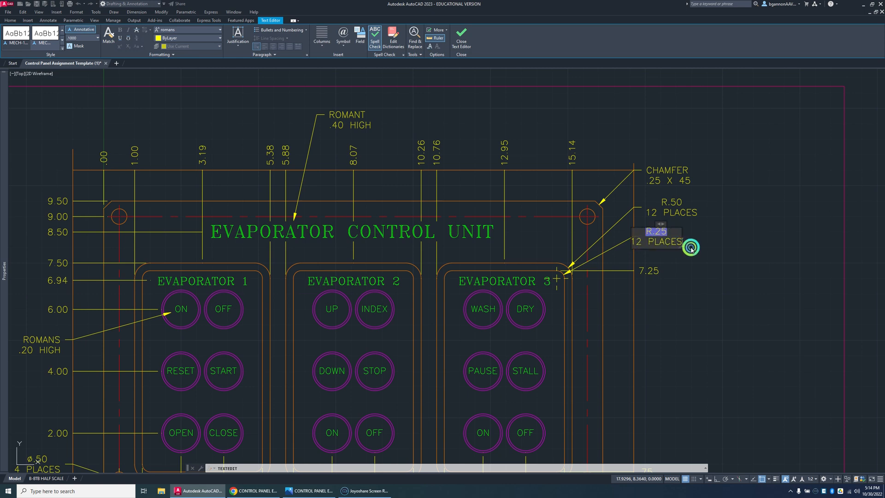
{"action": "left_click", "coordinate": [691, 248]}
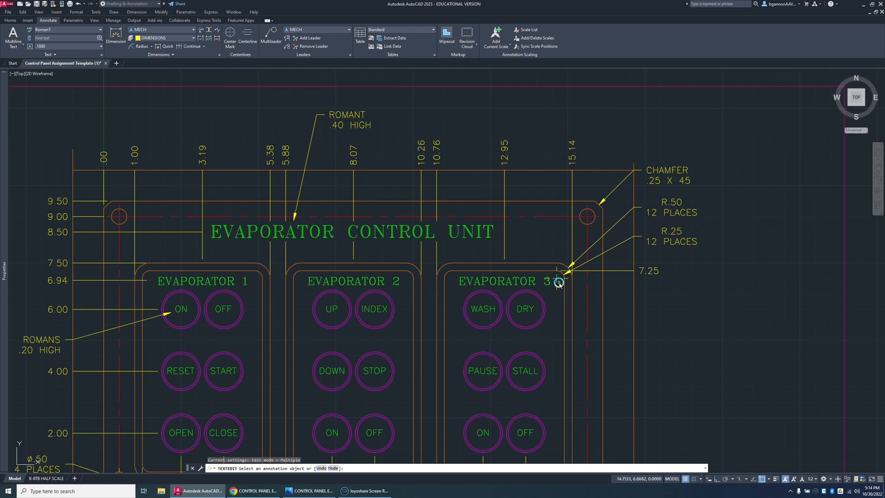
{"action": "key", "text": "Escape"}
Step: Set the center mark of the EVAPORATOR 3 frame's inner corner radius dimension to None in its properties
{"action": "left_click", "coordinate": [561, 276]}
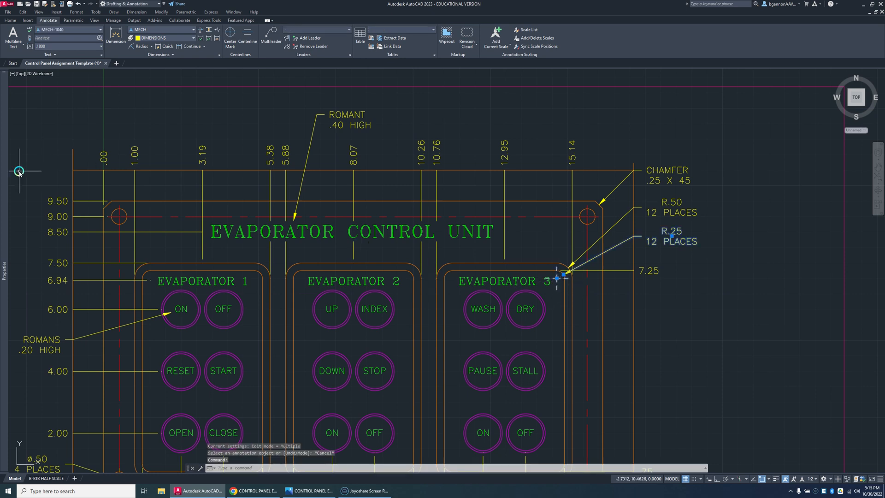
{"action": "mouse_move", "coordinate": [11, 172]}
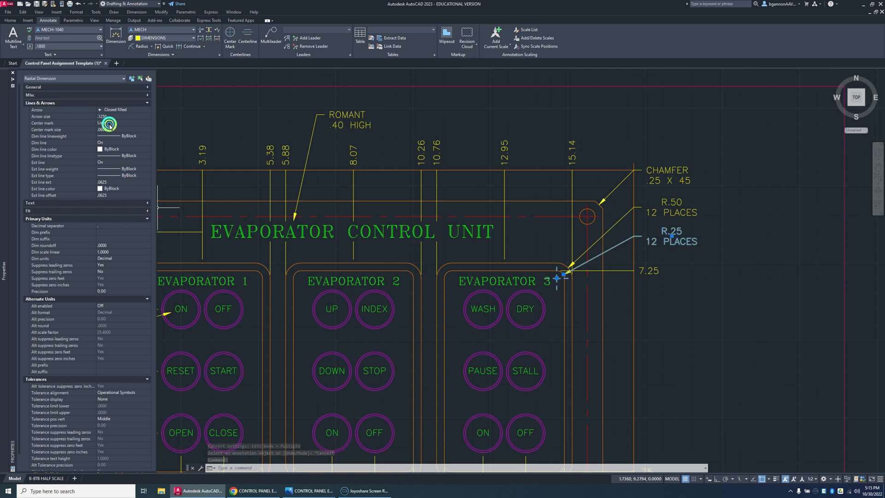
{"action": "left_click", "coordinate": [148, 123]}
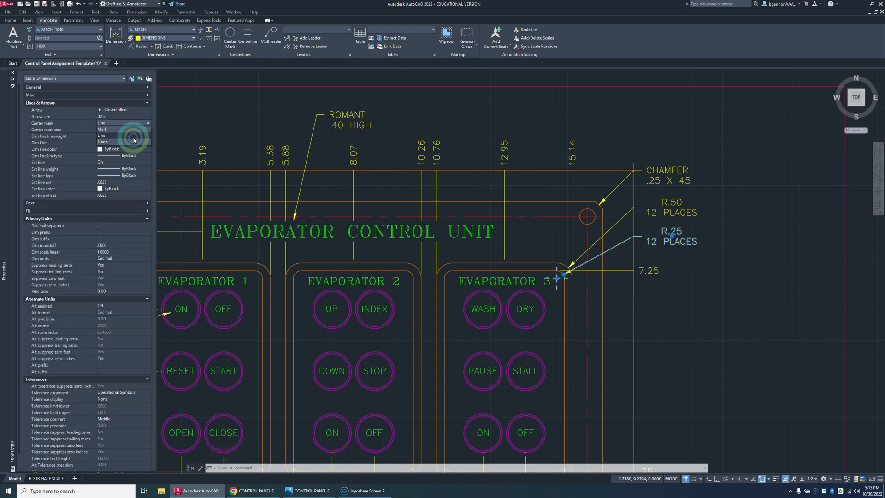
{"action": "left_click", "coordinate": [134, 142]}
{"action": "key", "text": "Escape"}
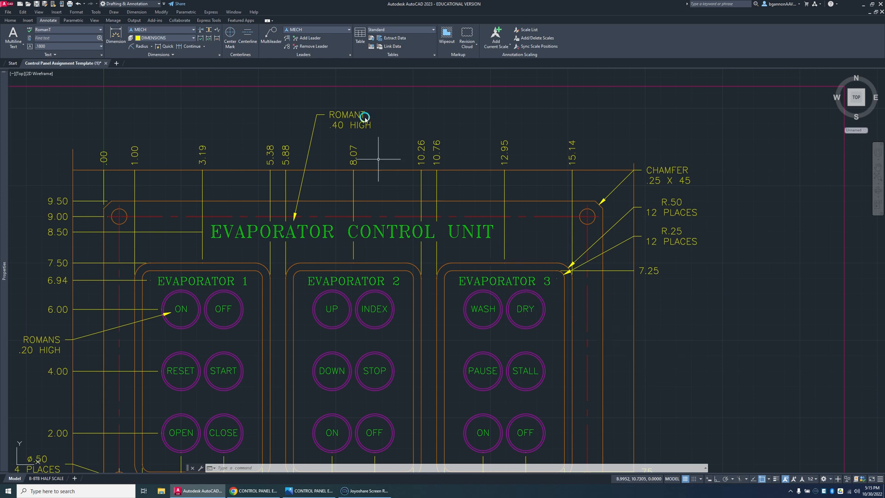
Step: Add a two-line multileader note reading ROMAN C / .25 HIGH, pointing at the EVAPORATOR 3 title and landing on the vertical guide line
{"action": "left_click", "coordinate": [275, 41]}
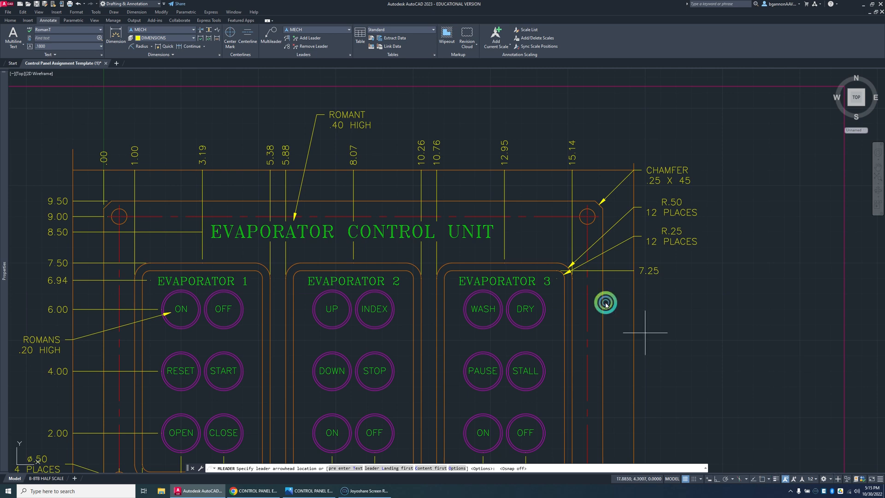
{"action": "left_click", "coordinate": [557, 282]}
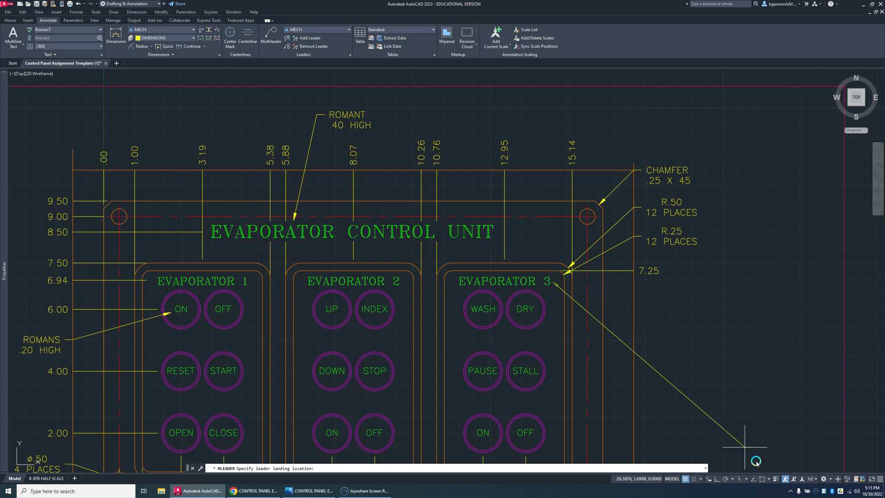
{"action": "left_click", "coordinate": [762, 479]}
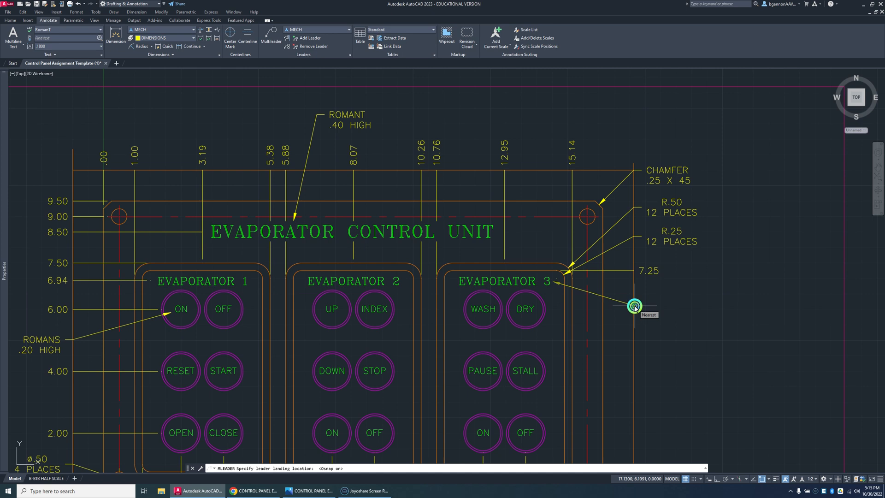
{"action": "left_click", "coordinate": [642, 306]}
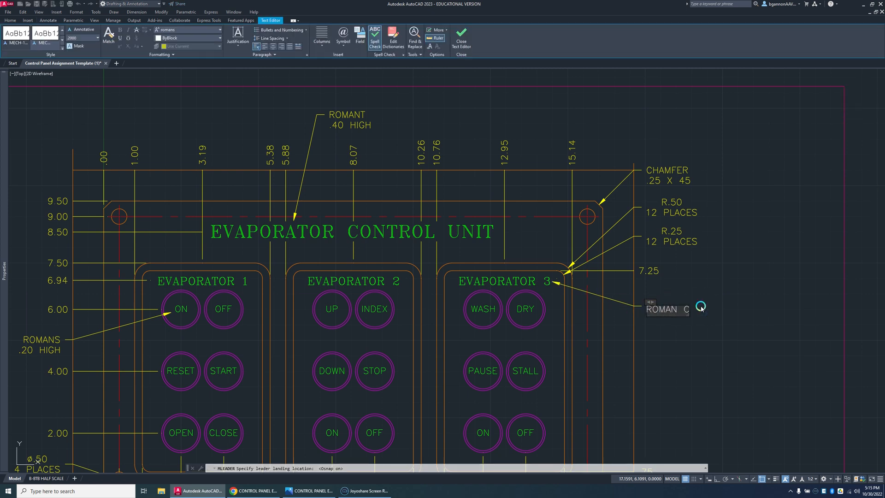
{"action": "type", "text": "ROMAN C"}
{"action": "key", "text": "Return"}
{"action": "scroll", "coordinate": [737, 295], "scroll_direction": "up", "scroll_amount": 2}
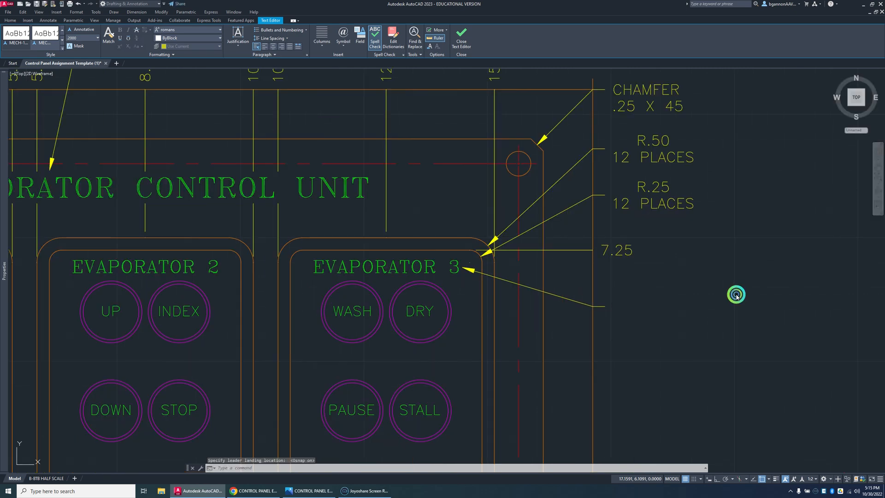
{"action": "left_click", "coordinate": [735, 293]}
Step: Add a diameter dimension to the STALL button's outer circle, landing on the vertical guide line below the ROMAN C note
{"action": "scroll", "coordinate": [697, 344], "scroll_direction": "down", "scroll_amount": 2}
{"action": "scroll", "coordinate": [701, 343], "scroll_direction": "down", "scroll_amount": 2}
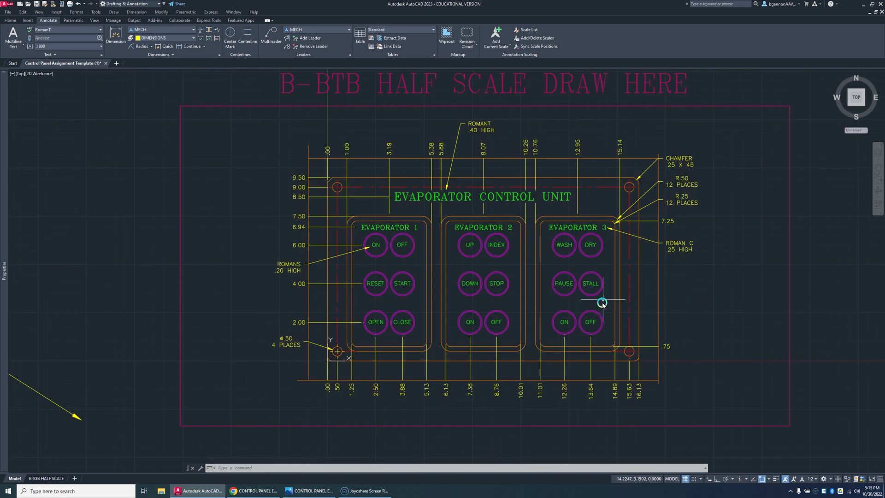
{"action": "left_click", "coordinate": [151, 46]}
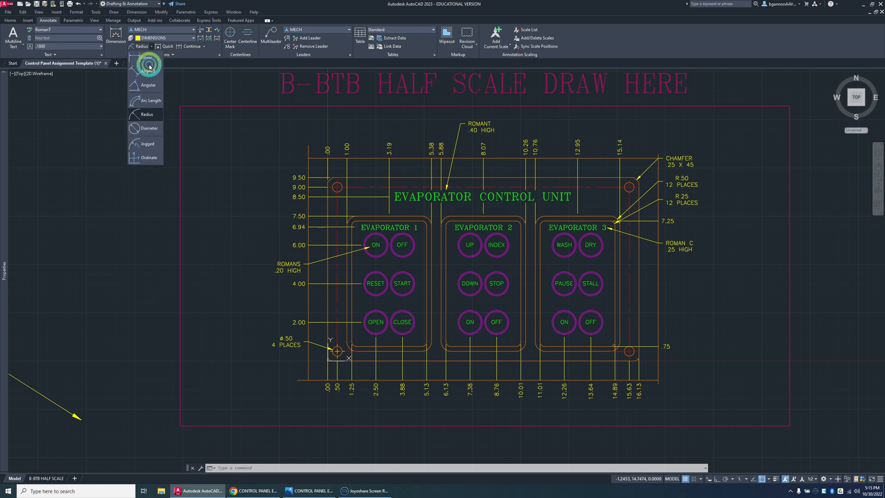
{"action": "left_click", "coordinate": [148, 128]}
{"action": "left_click", "coordinate": [613, 290]}
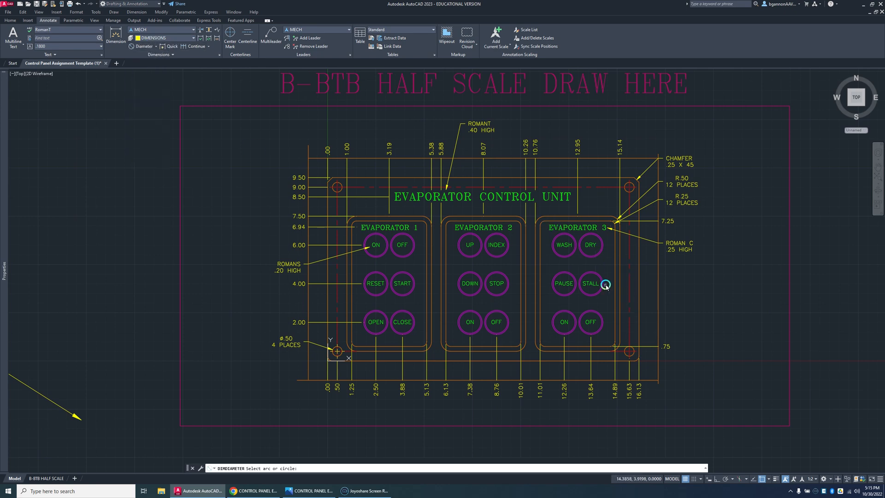
{"action": "scroll", "coordinate": [606, 286], "scroll_direction": "up", "scroll_amount": 4}
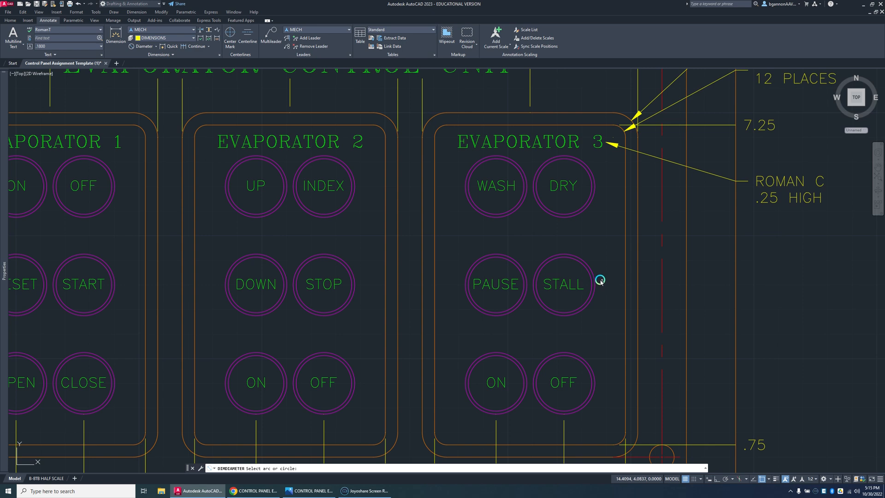
{"action": "left_click", "coordinate": [595, 275]}
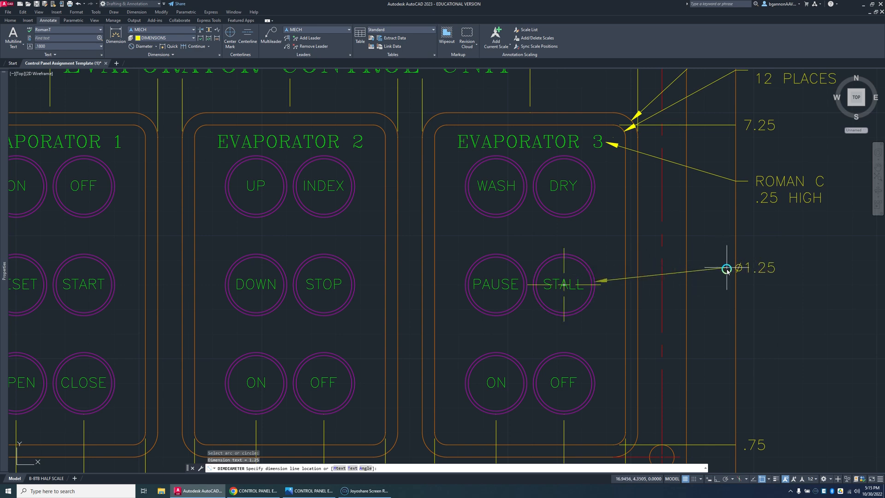
{"action": "left_click", "coordinate": [736, 259]}
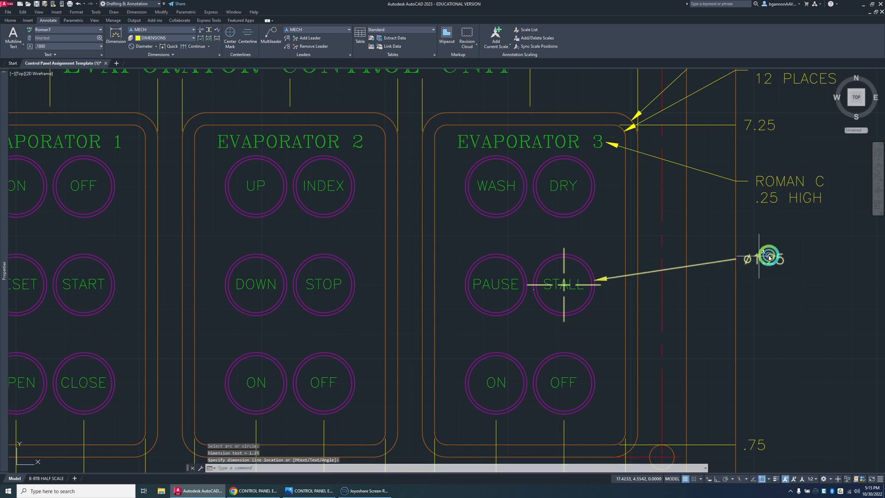
Step: Prefix the text of the STALL button's outer diameter dimension with 18X
{"action": "double_click", "coordinate": [758, 258]}
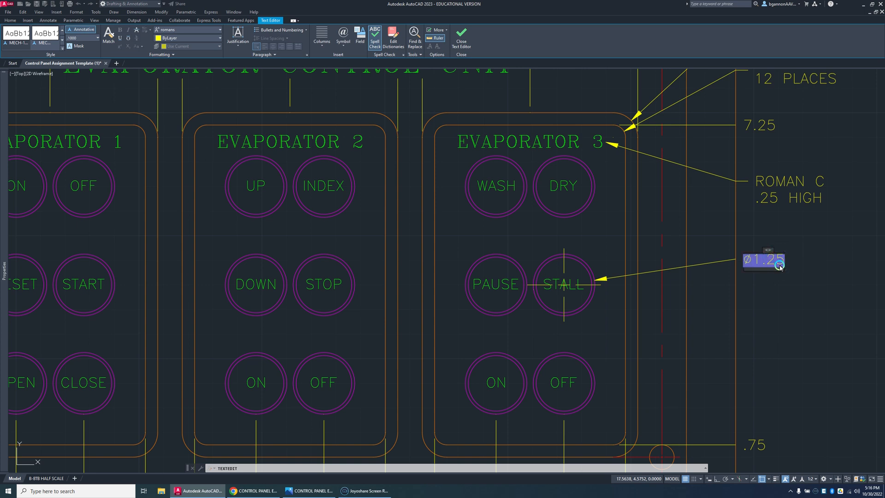
{"action": "key", "text": "Right"}
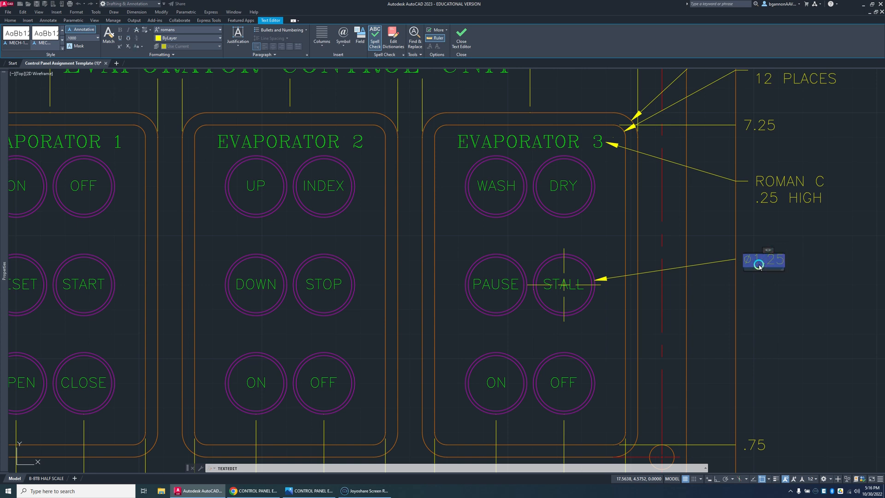
{"action": "double_click", "coordinate": [759, 266]}
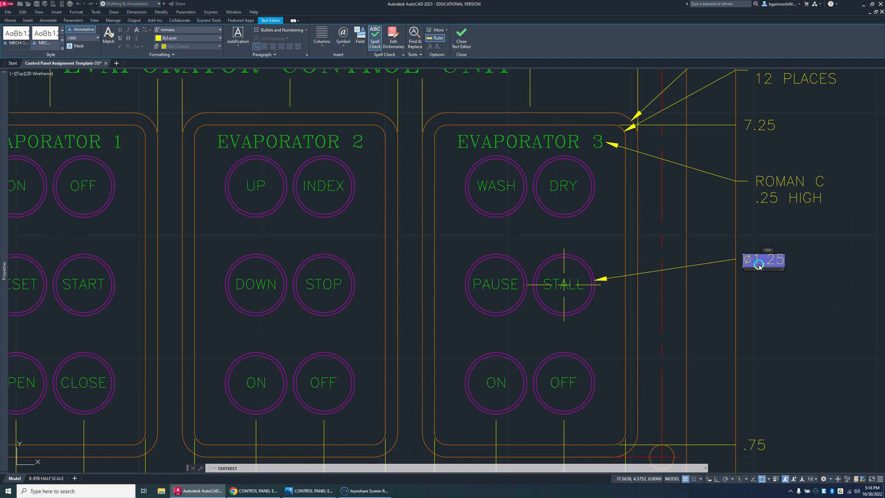
{"action": "key", "text": "Home"}
{"action": "type", "text": "18X"}
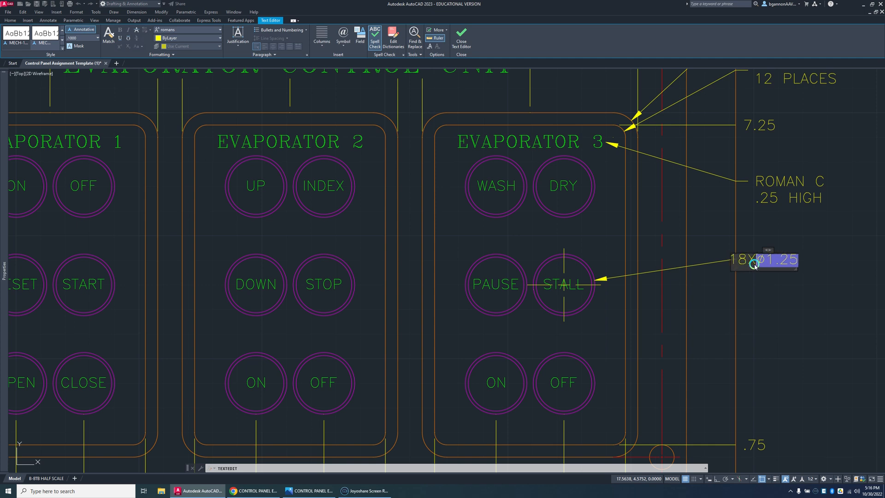
{"action": "left_click", "coordinate": [786, 296]}
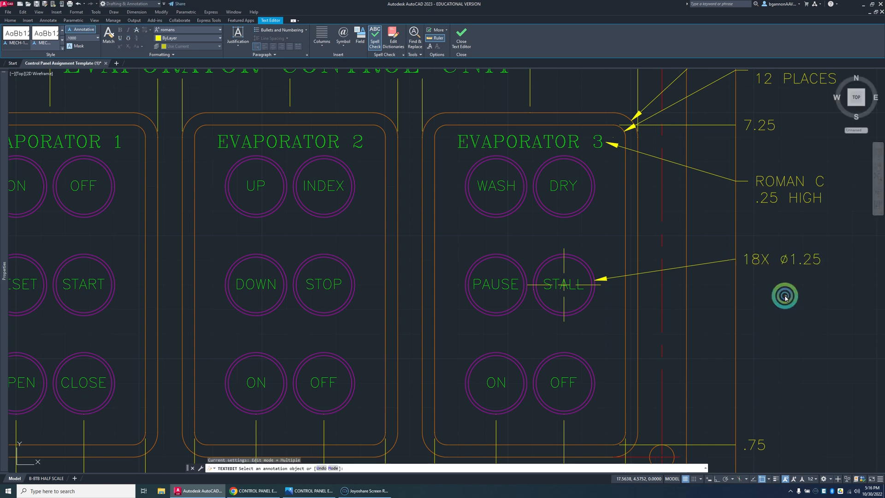
{"action": "key", "text": "Escape"}
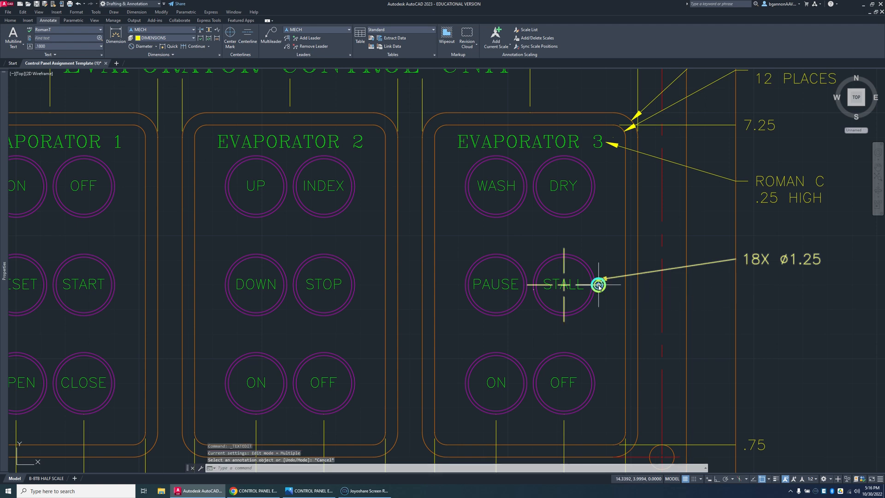
Step: Set the center mark of the STALL button's diameter dimension to None in its Lines & Arrows properties
{"action": "left_click", "coordinate": [598, 282]}
{"action": "mouse_move", "coordinate": [20, 220]}
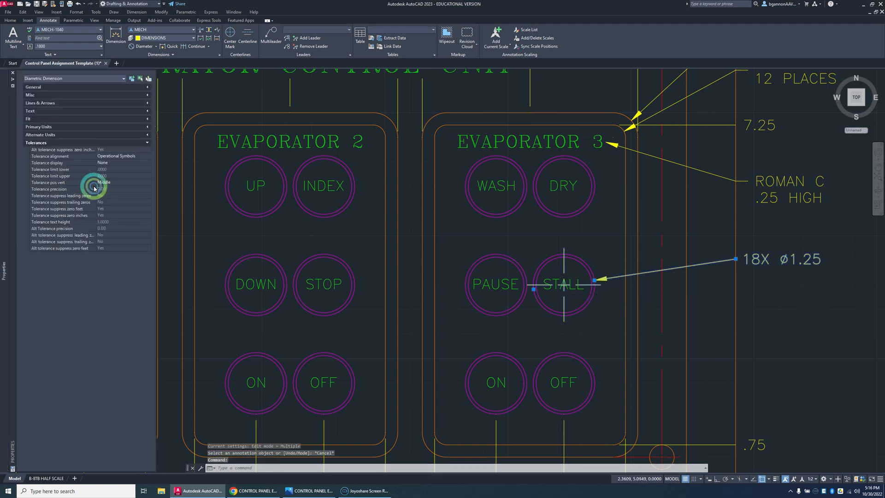
{"action": "left_click", "coordinate": [141, 143]}
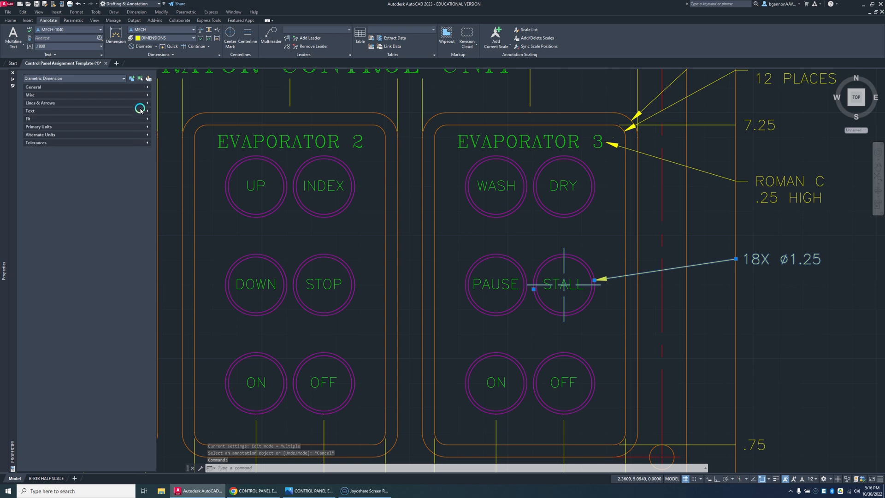
{"action": "left_click", "coordinate": [146, 102]}
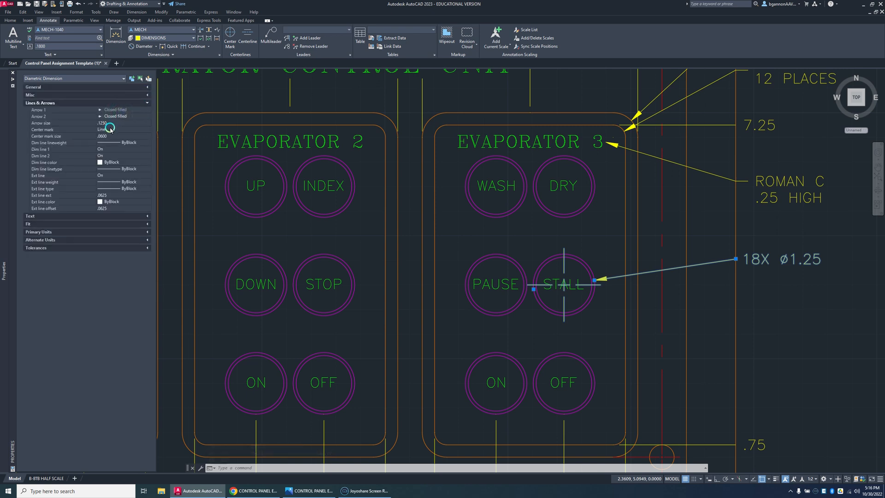
{"action": "left_click", "coordinate": [144, 129]}
{"action": "left_click", "coordinate": [146, 131]}
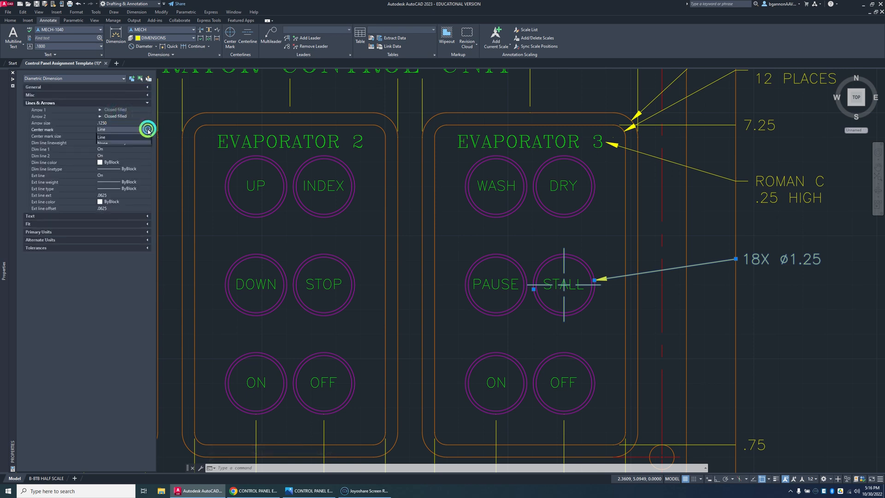
{"action": "left_click", "coordinate": [142, 156]}
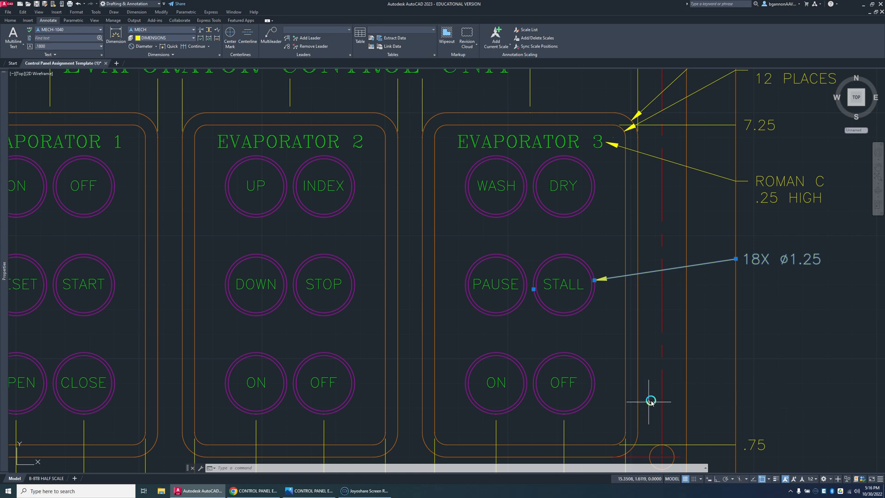
Step: Add a diameter dimension to the inner circle of the EVAPORATOR 3 OFF button, landing on the vertical guide line
{"action": "scroll", "coordinate": [681, 397], "scroll_direction": "down", "scroll_amount": 3}
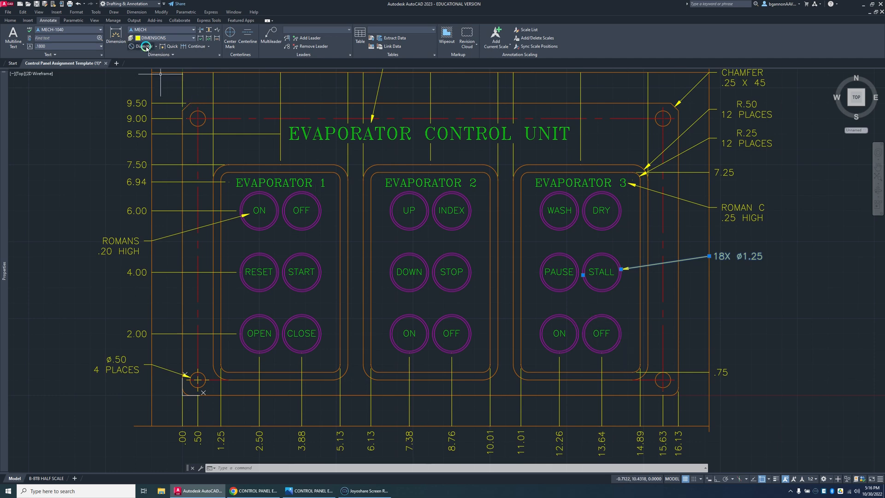
{"action": "left_click", "coordinate": [146, 46]}
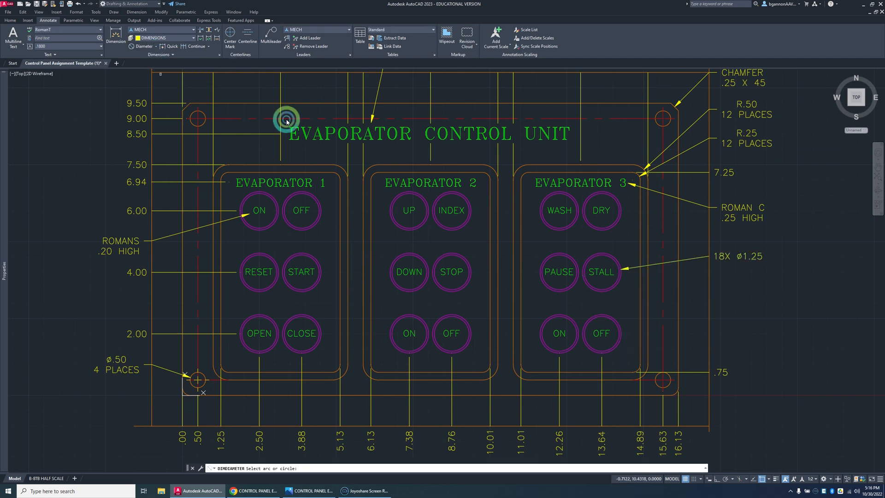
{"action": "left_click", "coordinate": [616, 323]}
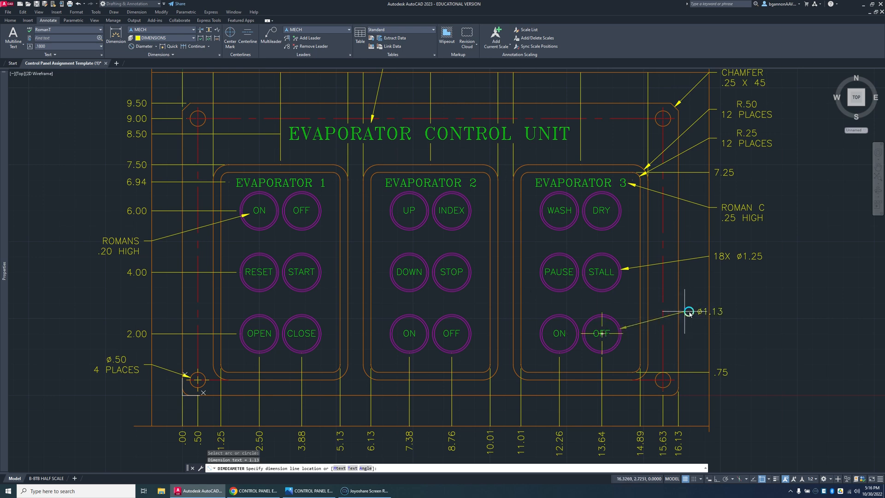
{"action": "left_click", "coordinate": [708, 297]}
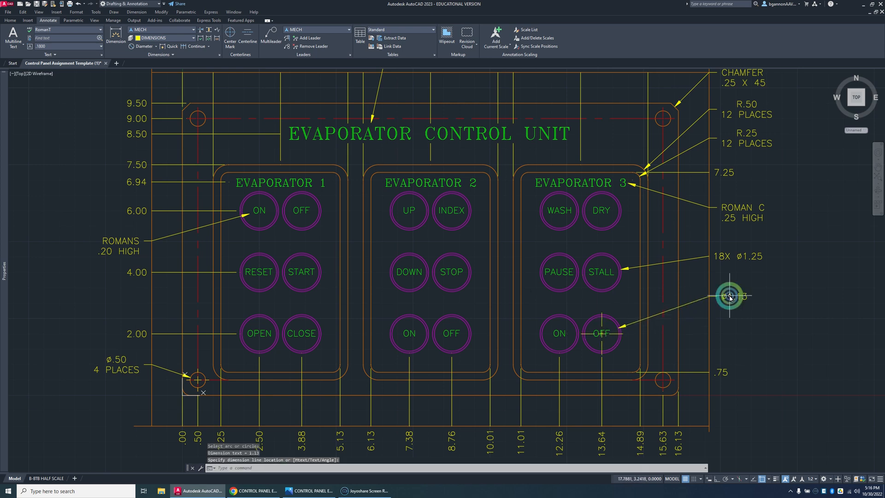
Step: Prefix the text of the EVAPORATOR 3 OFF button's inner diameter dimension with 18X
{"action": "left_click", "coordinate": [729, 297]}
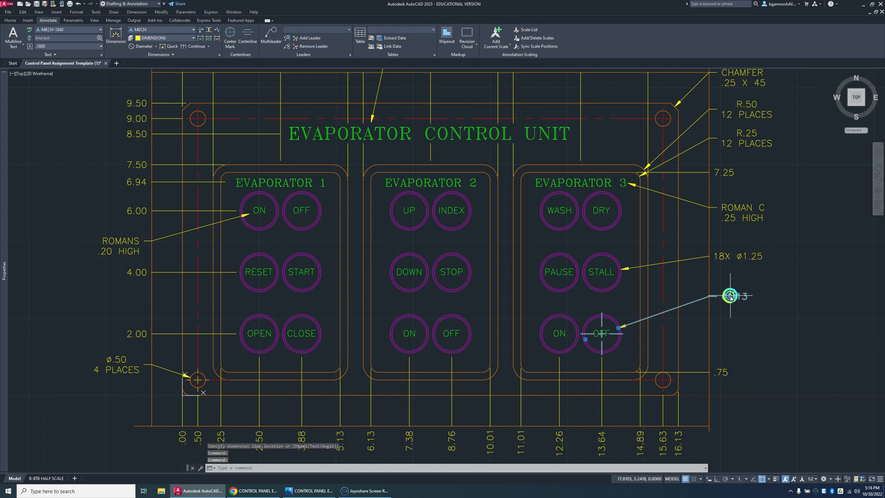
{"action": "left_click", "coordinate": [731, 298]}
{"action": "double_click", "coordinate": [723, 299]}
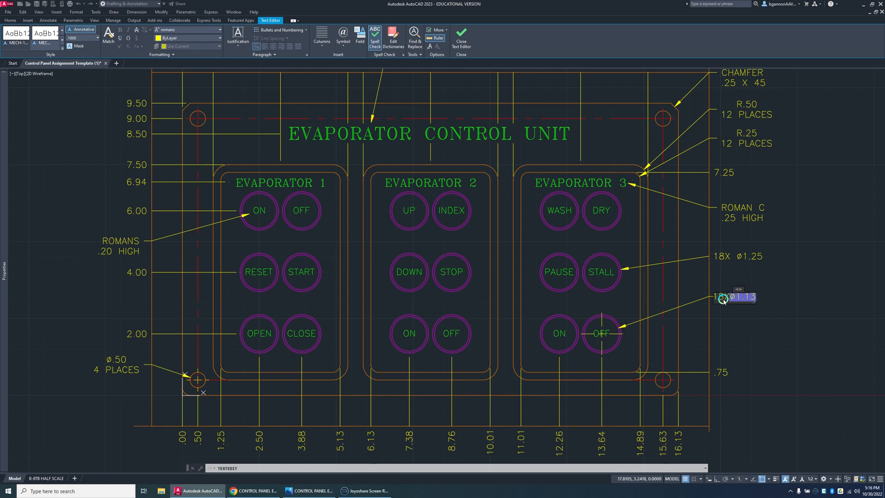
{"action": "left_click", "coordinate": [724, 316]}
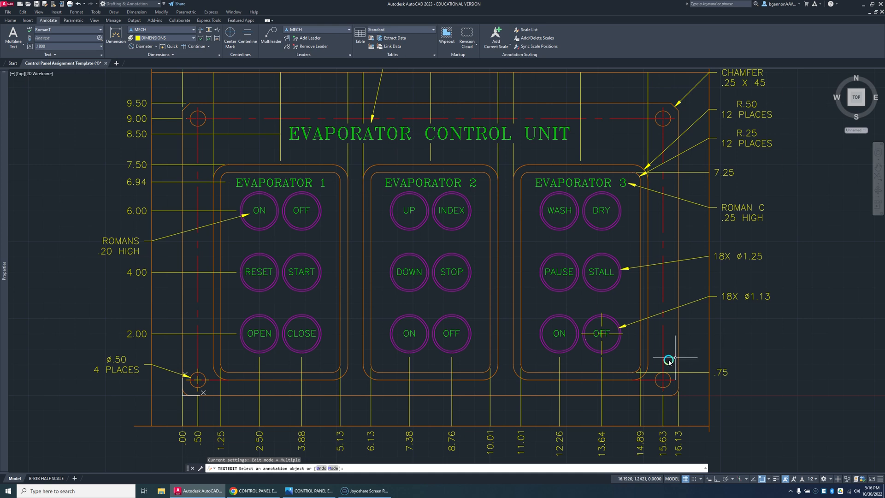
{"action": "key", "text": "Escape"}
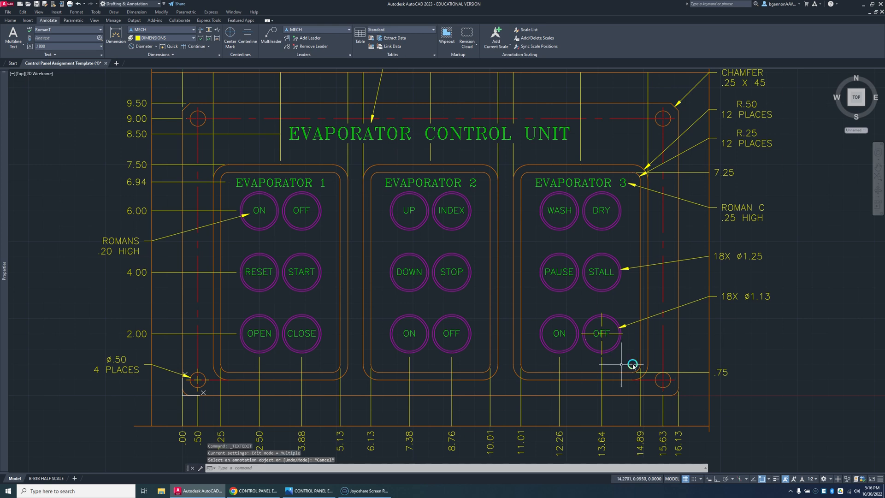
Step: Set the center mark of the EVAPORATOR 3 OFF button's diameter dimension to None
{"action": "left_click", "coordinate": [617, 334]}
{"action": "left_click", "coordinate": [9, 215]}
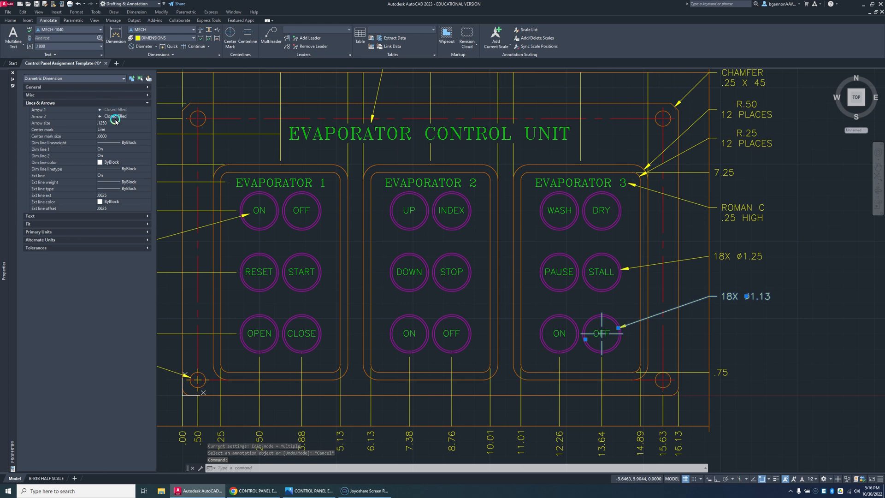
{"action": "left_click", "coordinate": [146, 130]}
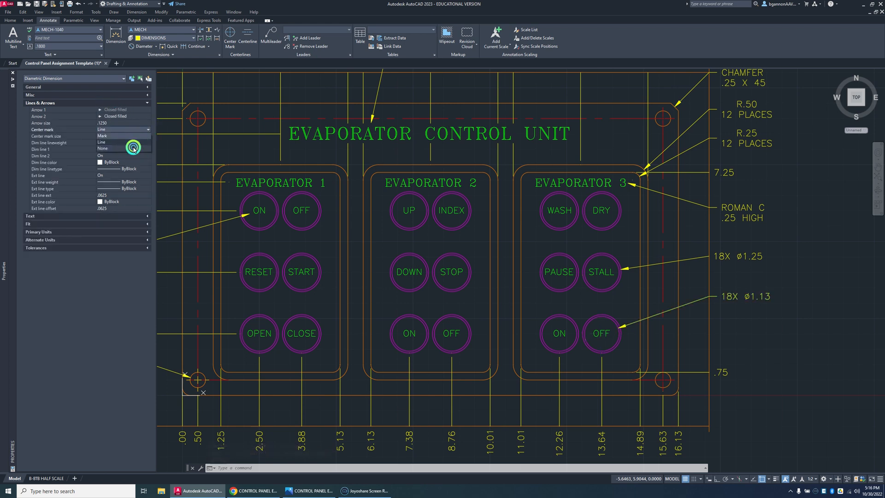
{"action": "left_click", "coordinate": [133, 148]}
{"action": "left_click", "coordinate": [751, 346]}
{"action": "key", "text": "Escape"}
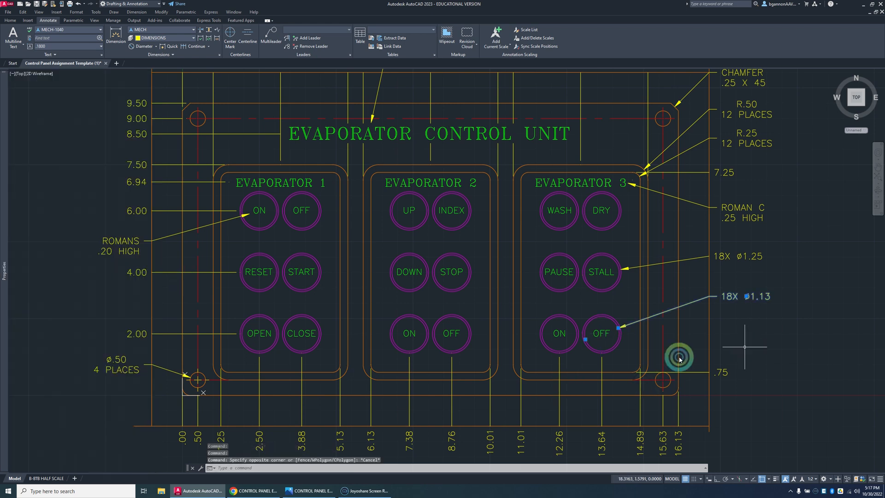
{"action": "key", "text": "Escape"}
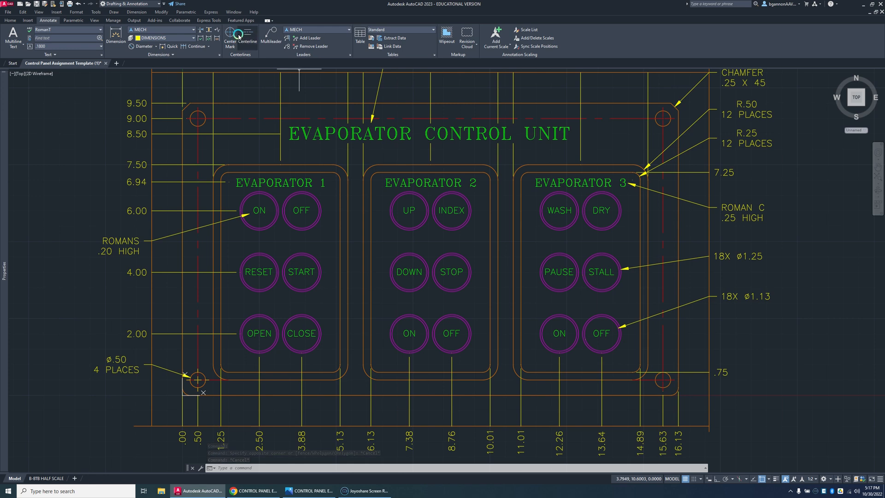
Step: Add a multileader from the EVAPORATOR 3 OFF button's outer circle to the vertical guide line, reading BUTTONS ON "THIN" LAYER
{"action": "left_click", "coordinate": [271, 36]}
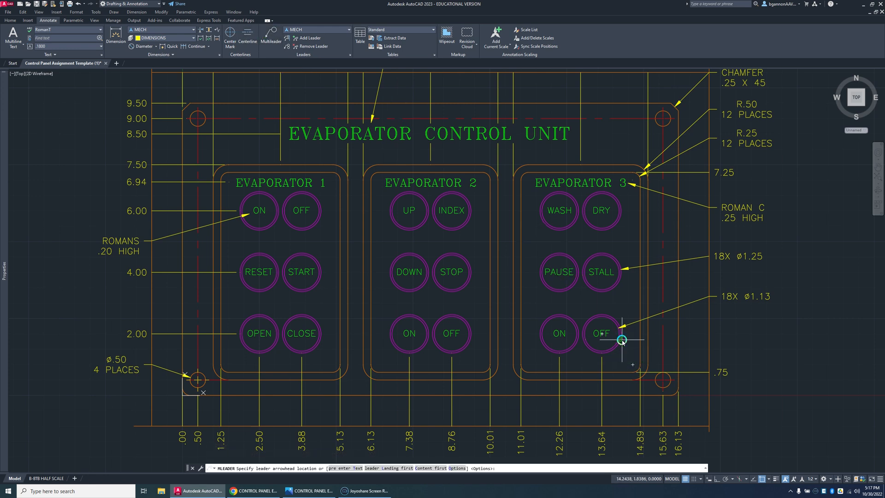
{"action": "left_click", "coordinate": [622, 338]}
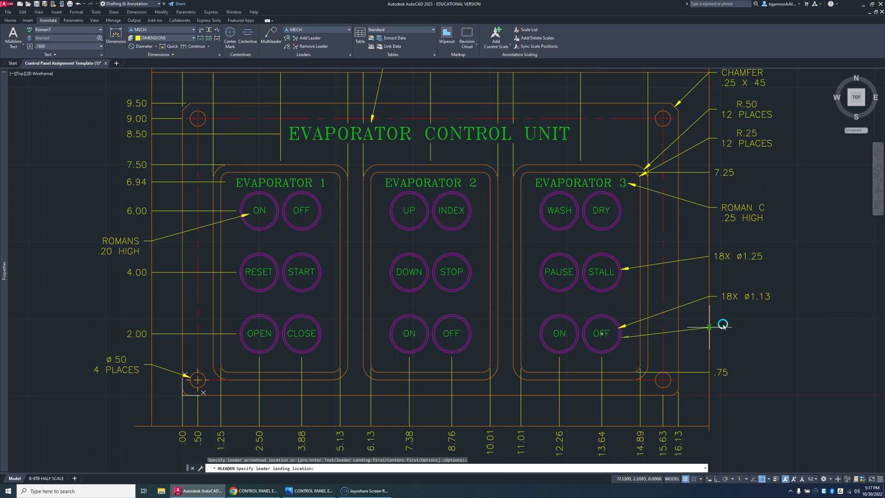
{"action": "left_click", "coordinate": [710, 327]}
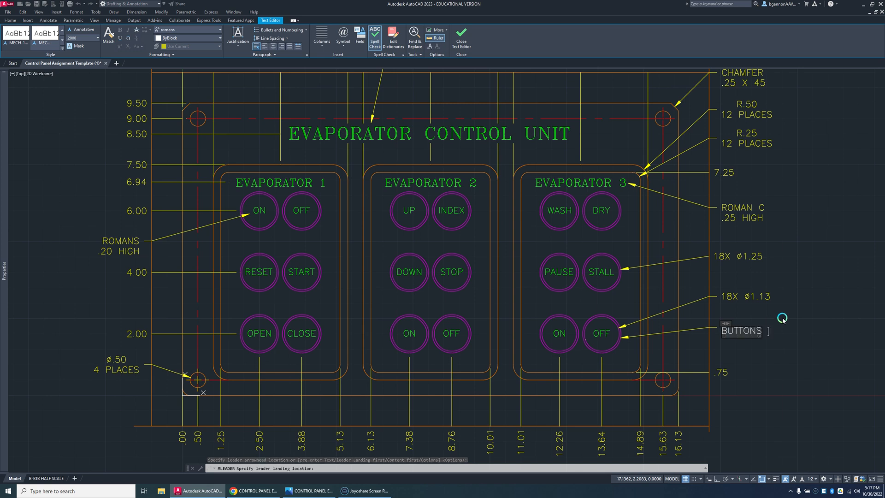
{"action": "type", "text": "\"THIN\" LAYER"}
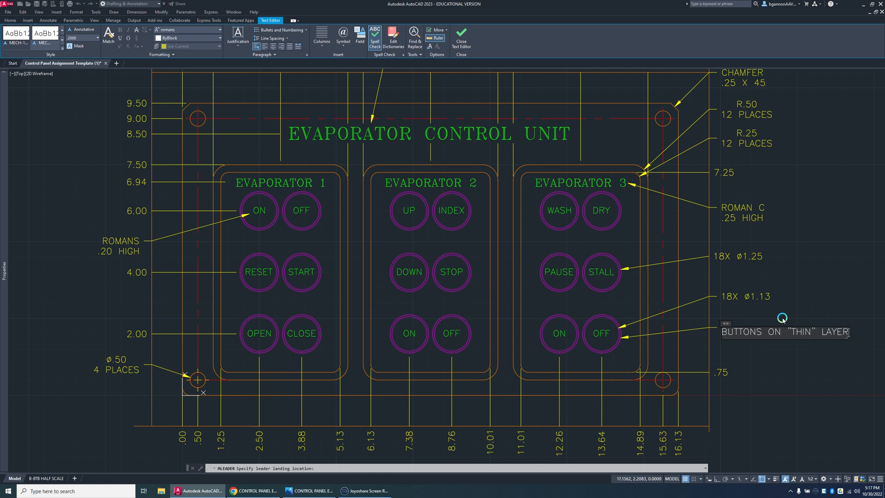
{"action": "left_click", "coordinate": [793, 358]}
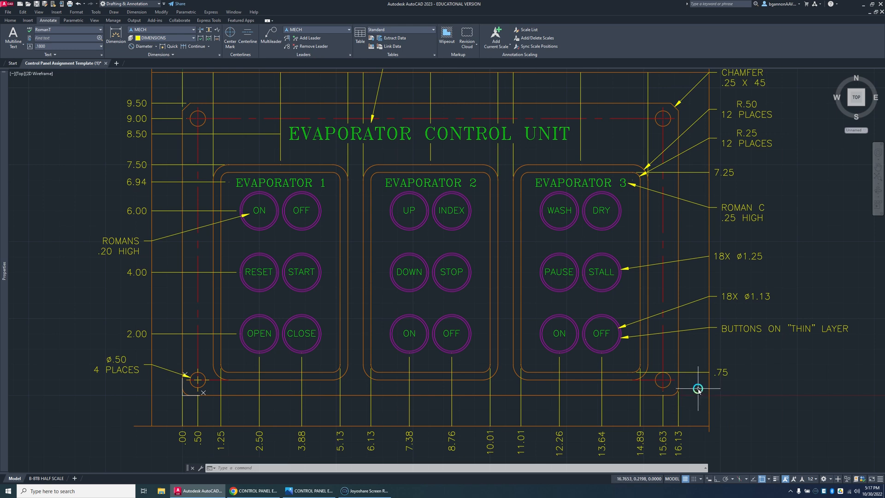
Step: Add a radius dimension to the panel's lower-right rounded corner, landing where the vertical and lower horizontal guide lines meet
{"action": "left_click", "coordinate": [155, 46]}
{"action": "left_click", "coordinate": [148, 115]}
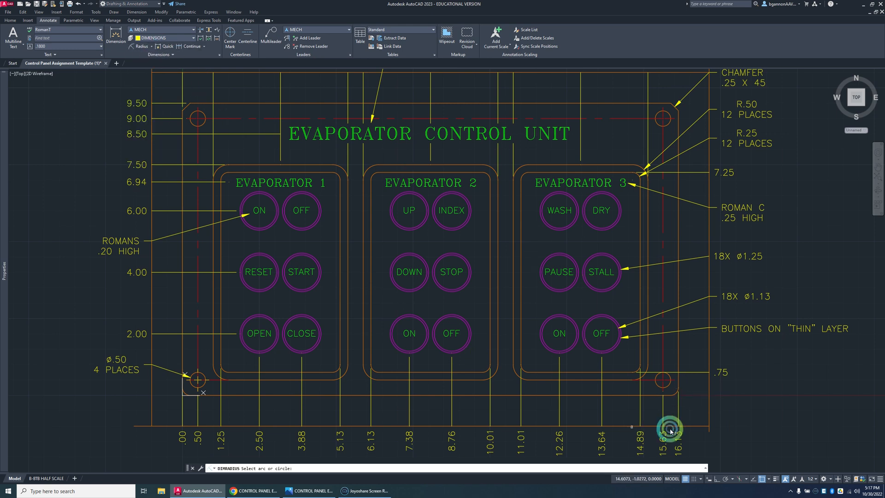
{"action": "left_click", "coordinate": [675, 395]}
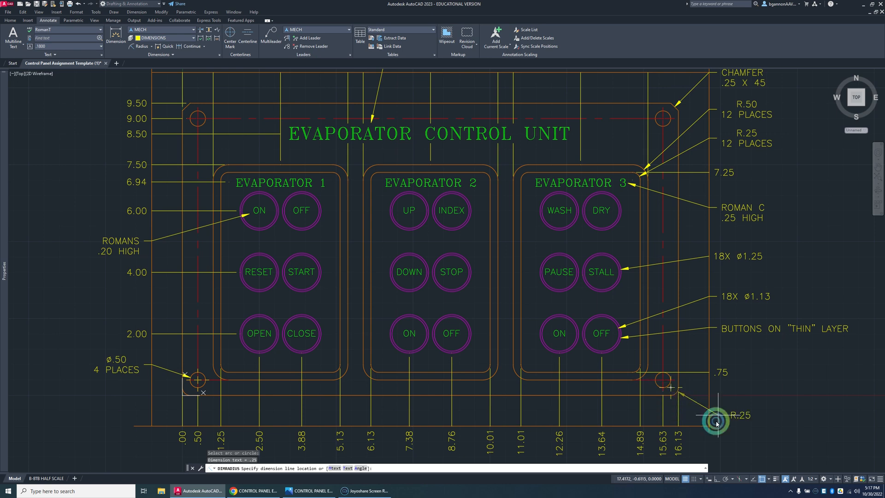
{"action": "key", "text": "Escape"}
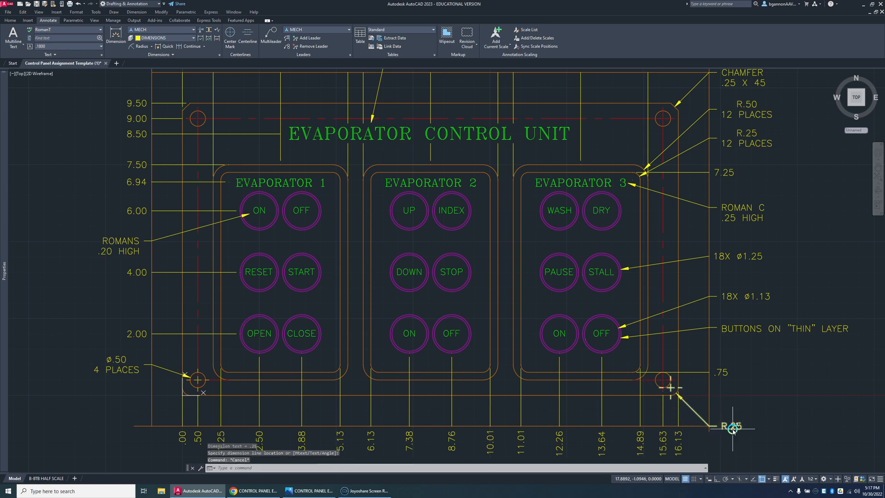
Step: Add the text 2 PLACES below the radius value in the panel's lower-right corner dimension
{"action": "double_click", "coordinate": [731, 427]}
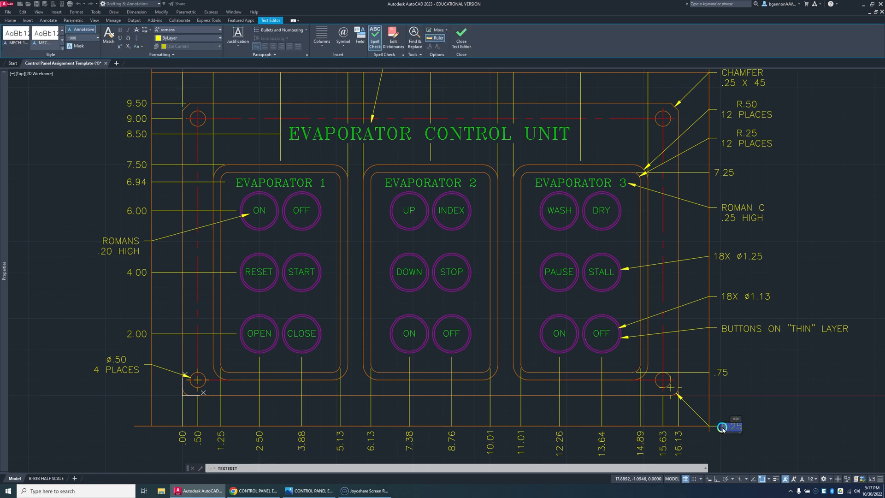
{"action": "left_click", "coordinate": [743, 428]}
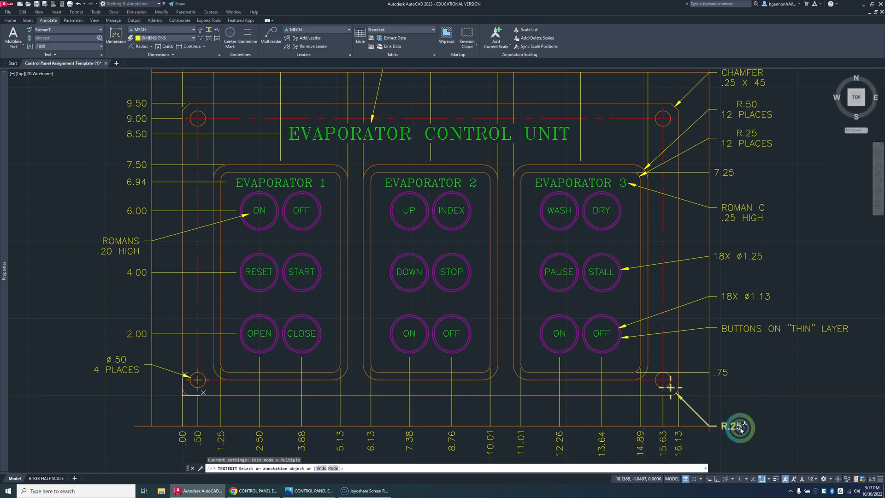
{"action": "left_click", "coordinate": [723, 426]}
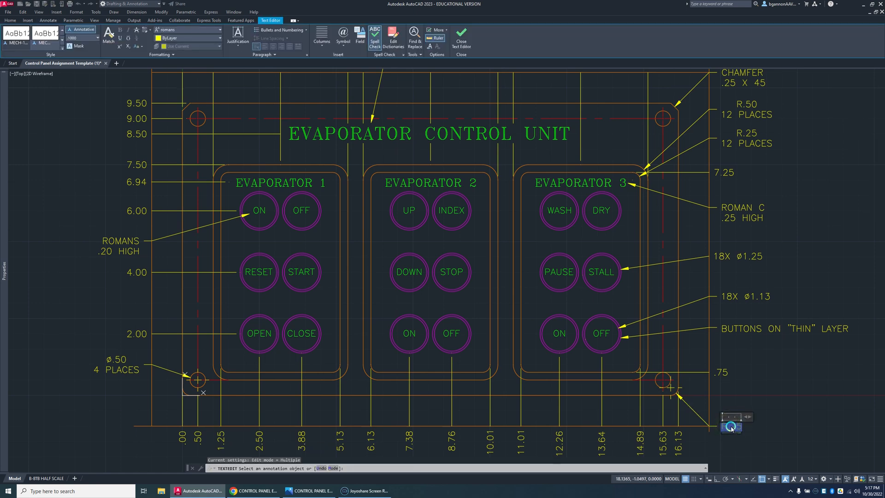
{"action": "type", "text": "2"}
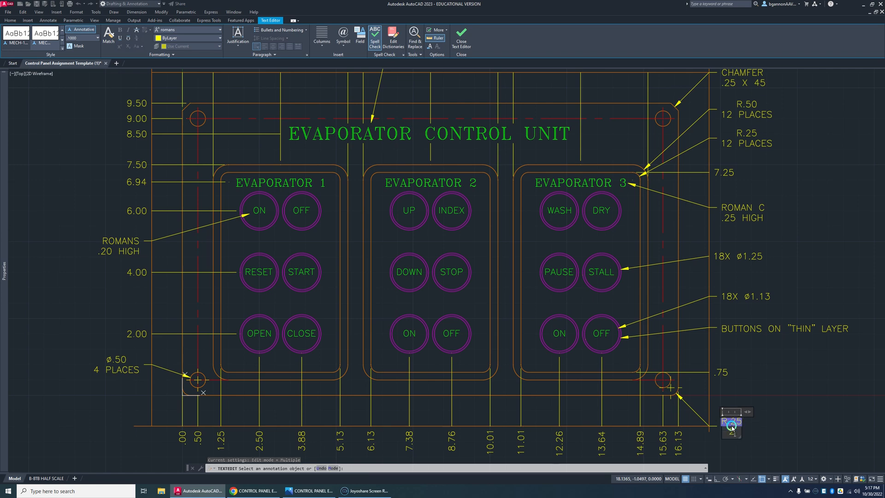
{"action": "type", "text": " PLACES"}
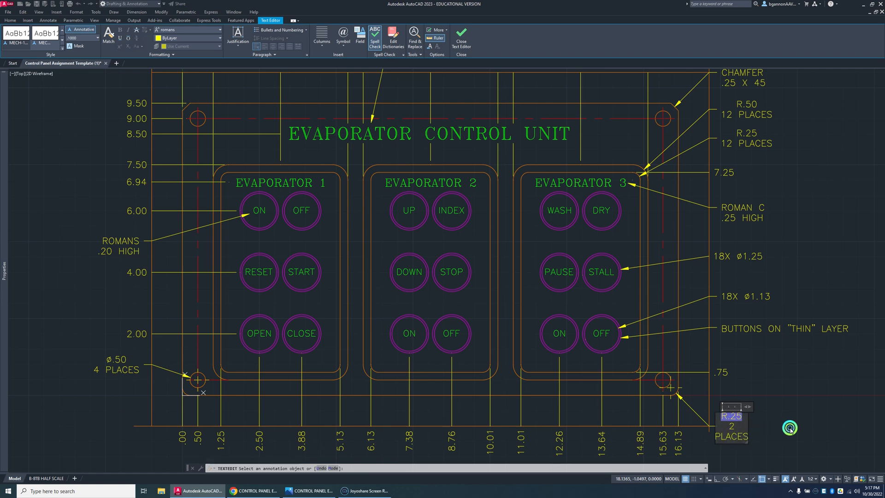
{"action": "left_click", "coordinate": [763, 431]}
{"action": "key", "text": "Escape"}
Step: Widen the text frame of the lower-right corner radius dimension so 2 PLACES fits on one line
{"action": "left_click", "coordinate": [739, 420]}
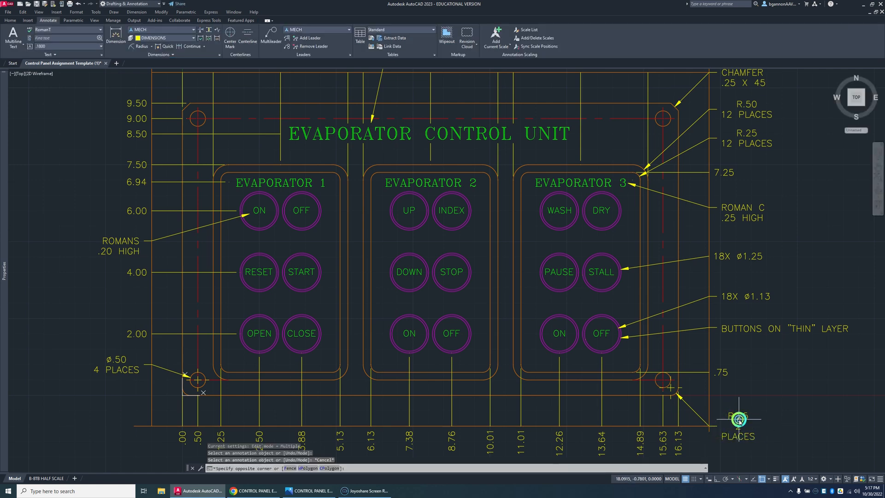
{"action": "left_click", "coordinate": [740, 423]}
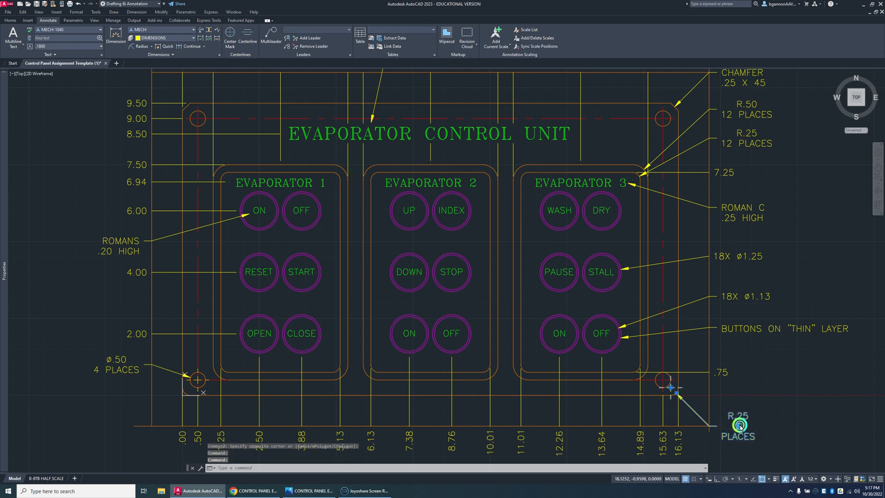
{"action": "double_click", "coordinate": [740, 426]}
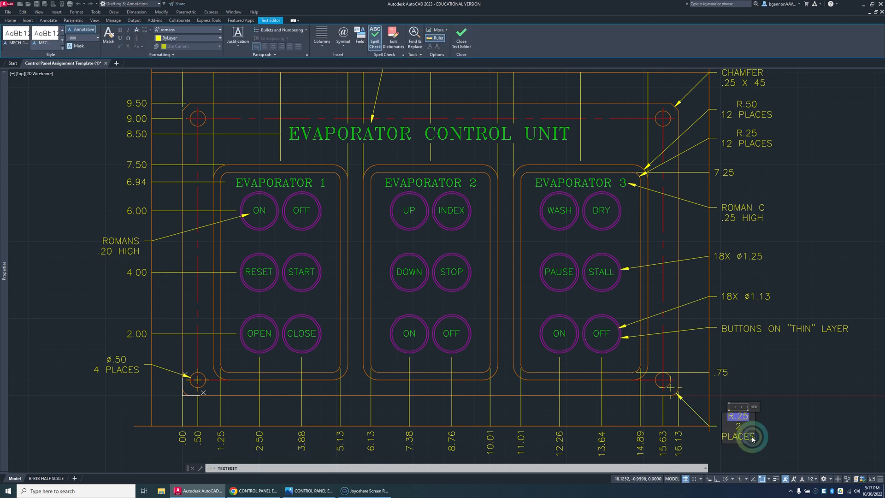
{"action": "left_click_drag", "start_coordinate": [775, 446], "coordinate": [800, 445]}
{"action": "left_click", "coordinate": [806, 454]}
{"action": "key", "text": "Escape"}
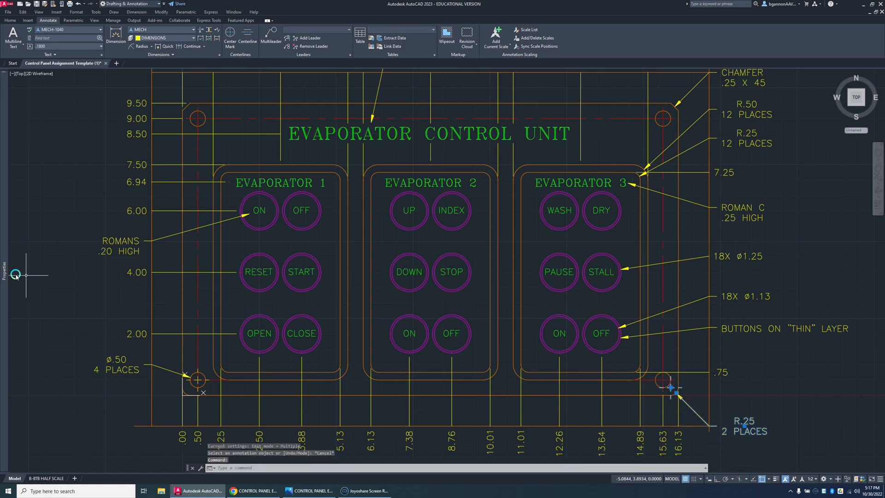
Step: Set the center mark of the panel's lower-right corner radius dimension to None
{"action": "mouse_move", "coordinate": [5, 275]}
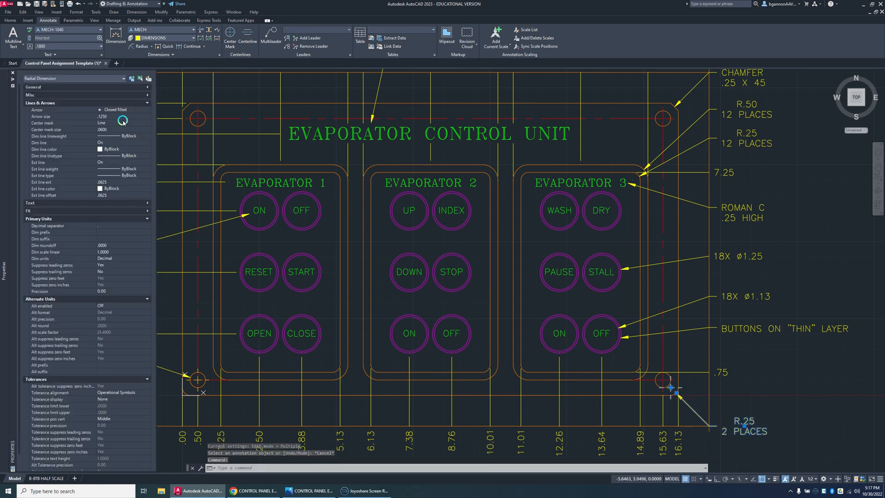
{"action": "left_click", "coordinate": [144, 125]}
{"action": "left_click", "coordinate": [139, 142]}
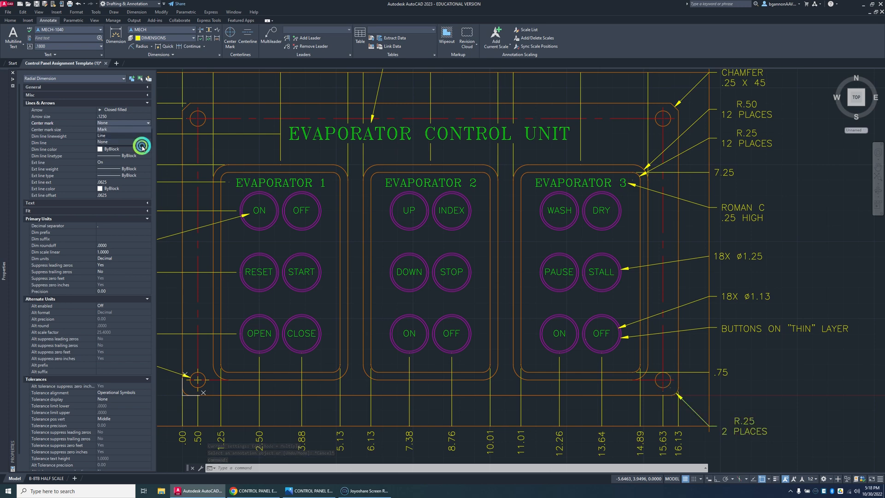
{"action": "left_click", "coordinate": [351, 327]}
Step: Try to erase the horizontal guide line below the panel, and undo the erasure
{"action": "scroll", "coordinate": [406, 344], "scroll_direction": "down", "scroll_amount": 3}
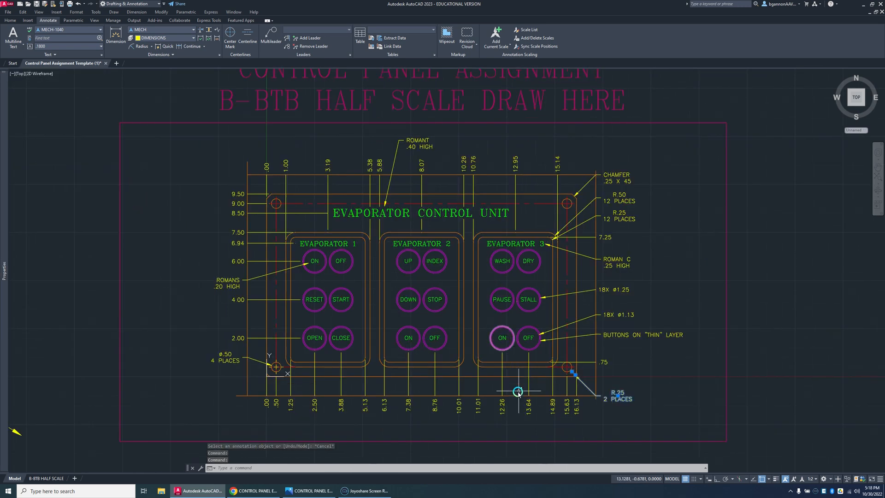
{"action": "left_click", "coordinate": [517, 395]}
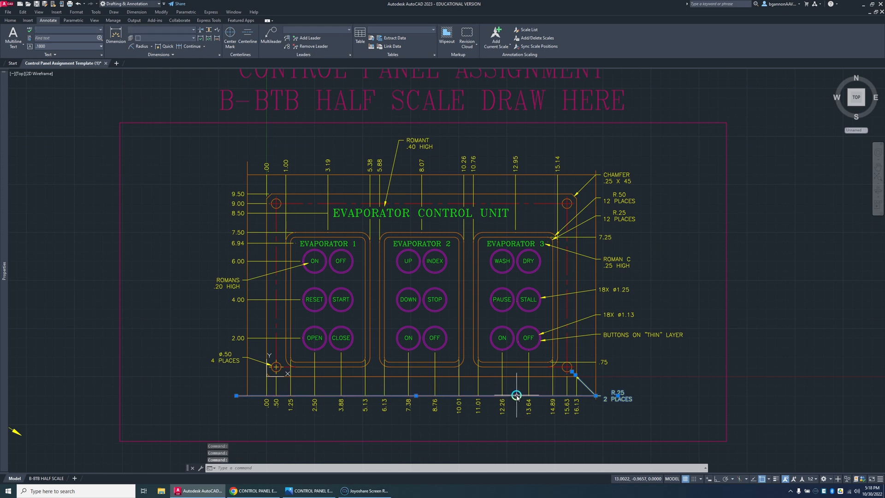
{"action": "key", "text": "Delete"}
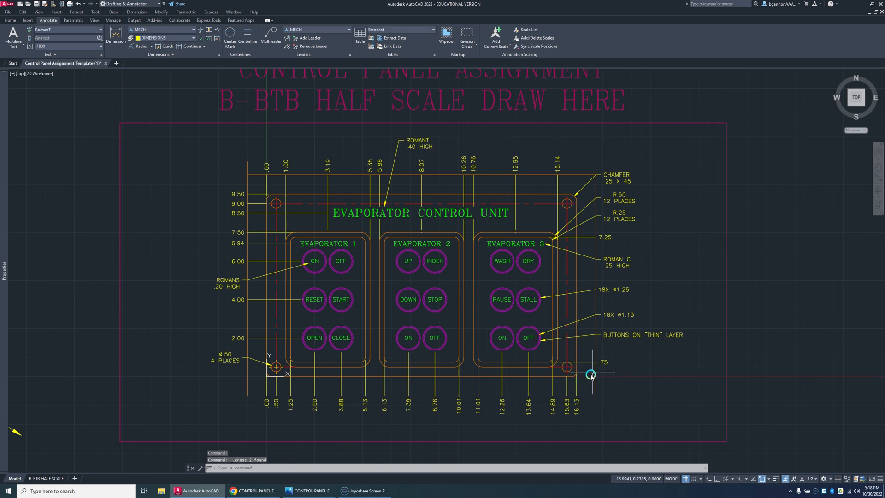
{"action": "key", "text": "ctrl+z"}
Step: Erase the four guide lines around the panel: the horizontal ones below and above, and the vertical ones on both sides
{"action": "left_click", "coordinate": [582, 397]}
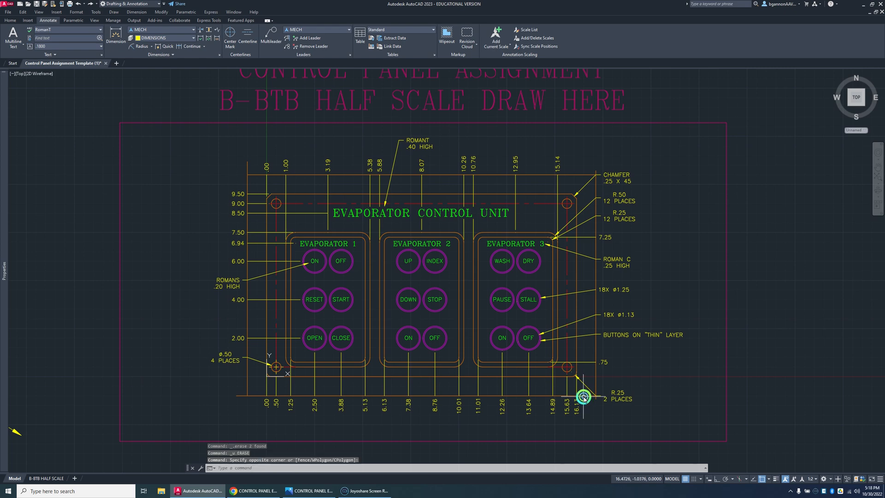
{"action": "left_click", "coordinate": [588, 396]}
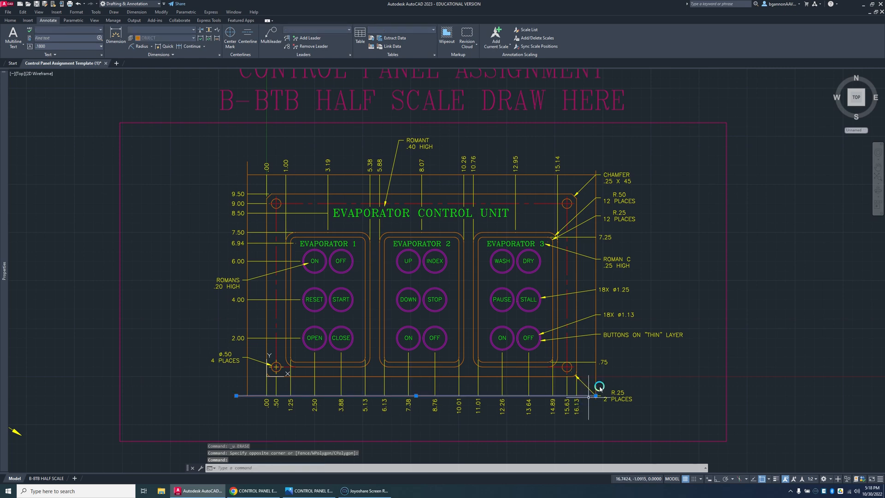
{"action": "key", "text": "Delete"}
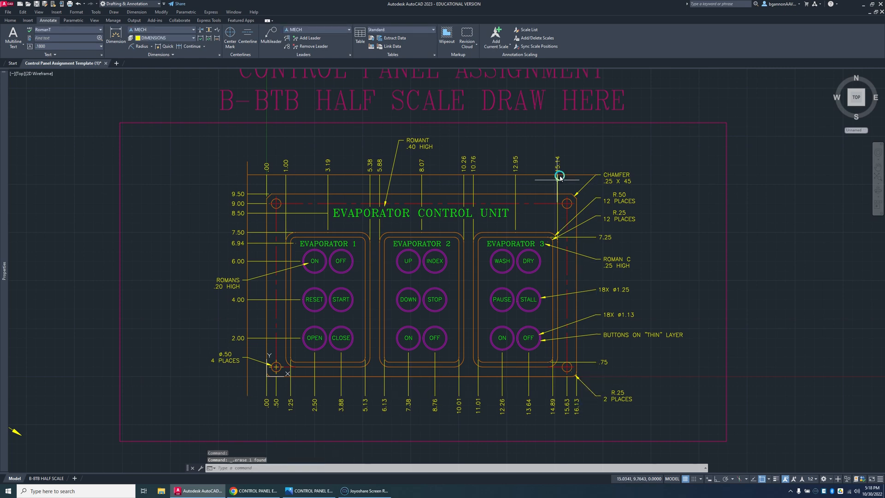
{"action": "left_click", "coordinate": [567, 176]}
{"action": "key", "text": "Delete"}
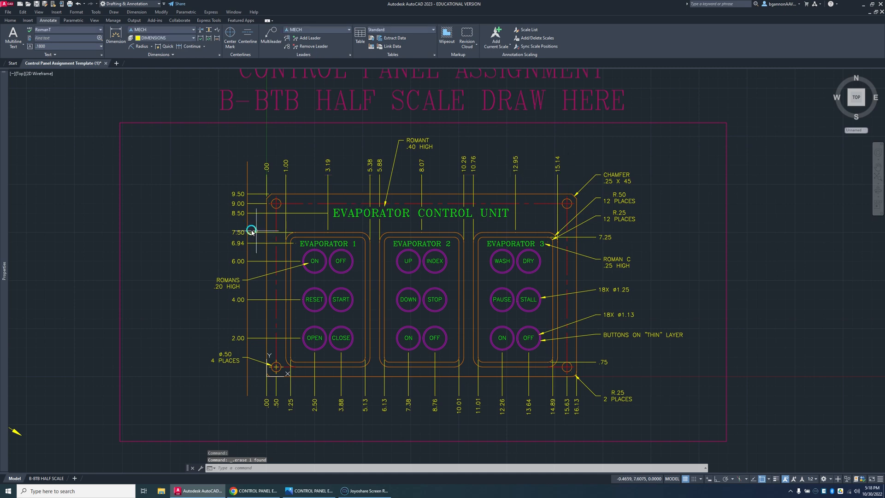
{"action": "left_click", "coordinate": [248, 226]}
{"action": "key", "text": "Delete"}
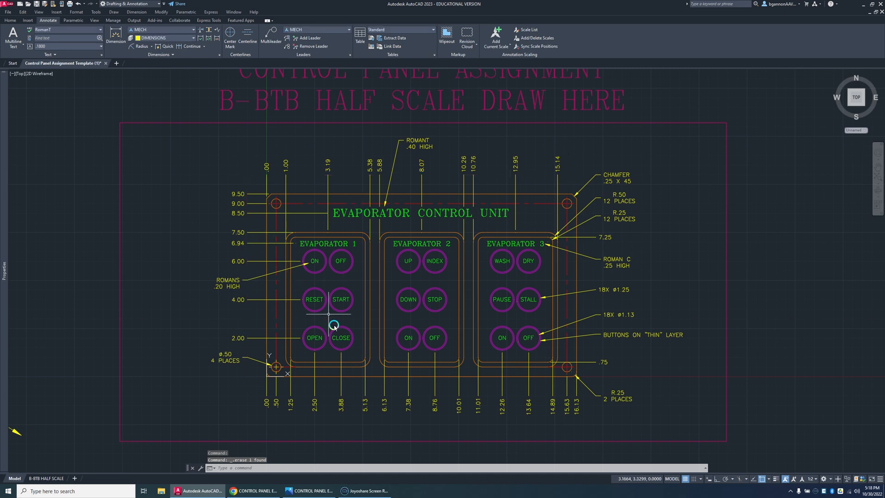
Step: Set the center mark of the Ø.50 4 PLACES dimension on the panel's lower-left hole to None
{"action": "scroll", "coordinate": [276, 374], "scroll_direction": "up", "scroll_amount": 4}
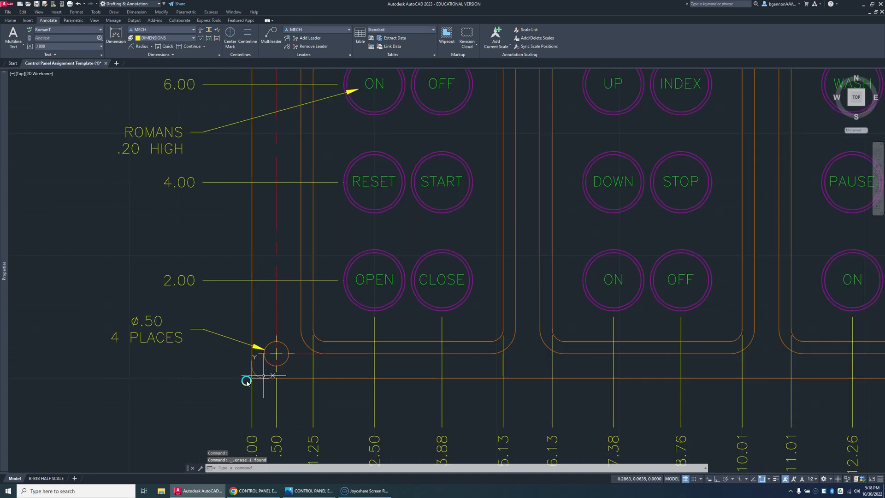
{"action": "scroll", "coordinate": [361, 403], "scroll_direction": "down", "scroll_amount": 4}
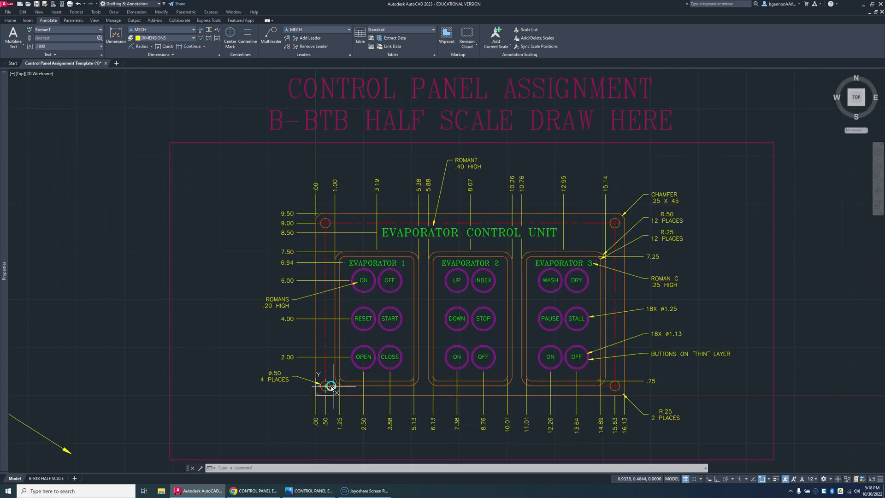
{"action": "scroll", "coordinate": [331, 387], "scroll_direction": "up", "scroll_amount": 2}
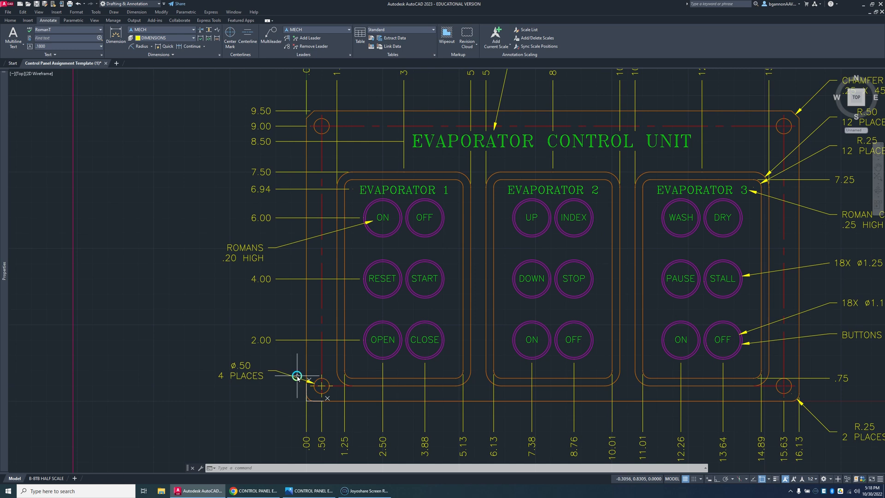
{"action": "left_click", "coordinate": [297, 376]}
{"action": "mouse_move", "coordinate": [5, 226]}
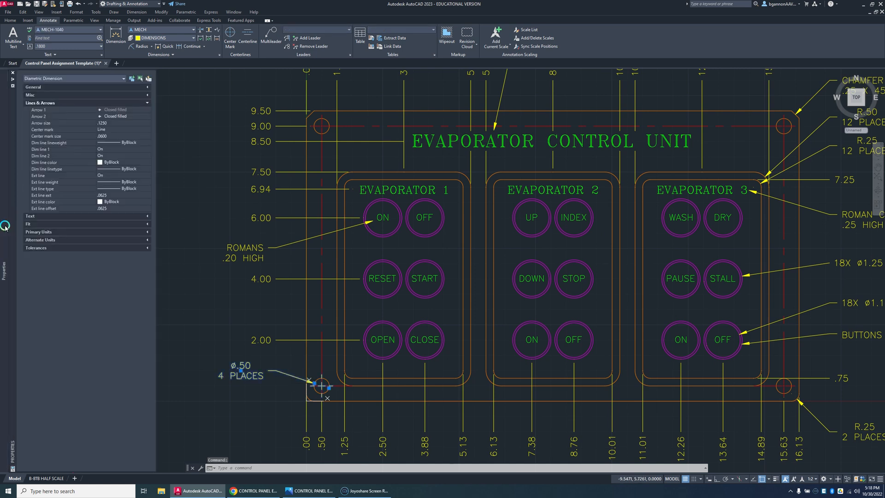
{"action": "left_click", "coordinate": [112, 129]}
{"action": "left_click", "coordinate": [147, 129]}
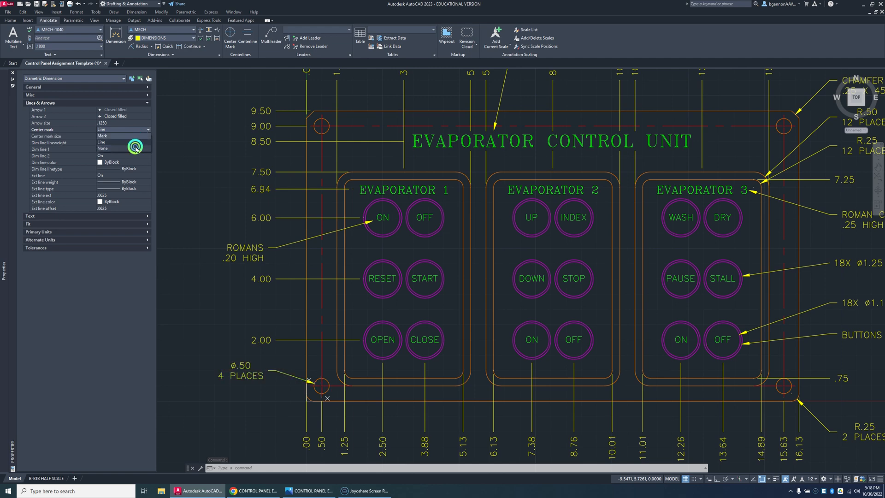
{"action": "left_click", "coordinate": [134, 148]}
Step: Switch to the B-BTB HALF SCALE layout and check the panel and title block on the sheet
{"action": "scroll", "coordinate": [191, 261], "scroll_direction": "down", "scroll_amount": 5}
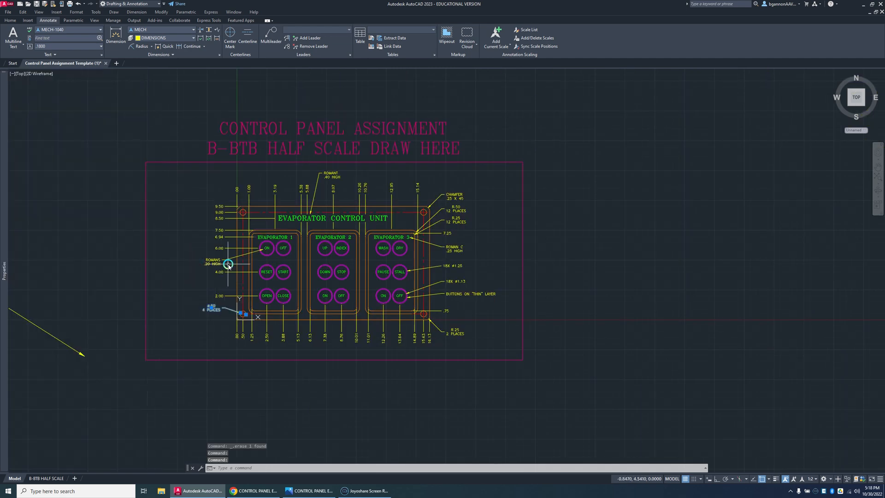
{"action": "scroll", "coordinate": [226, 265], "scroll_direction": "up", "scroll_amount": 3}
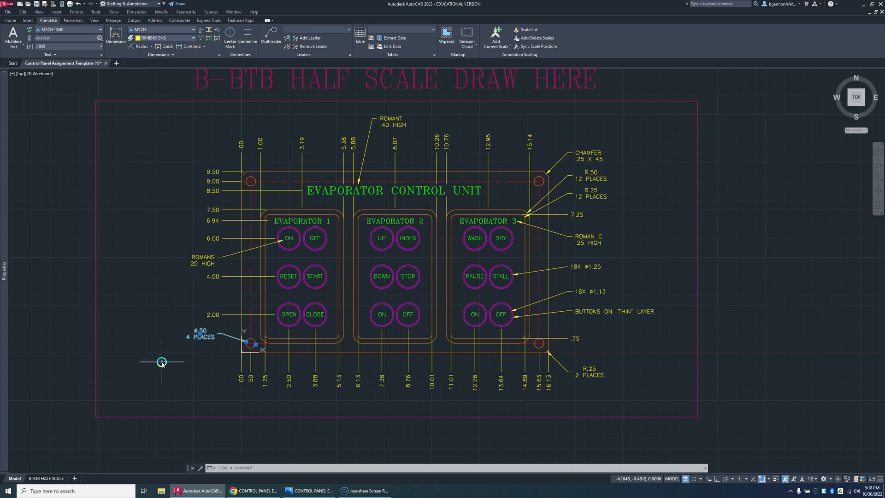
{"action": "left_click", "coordinate": [57, 479]}
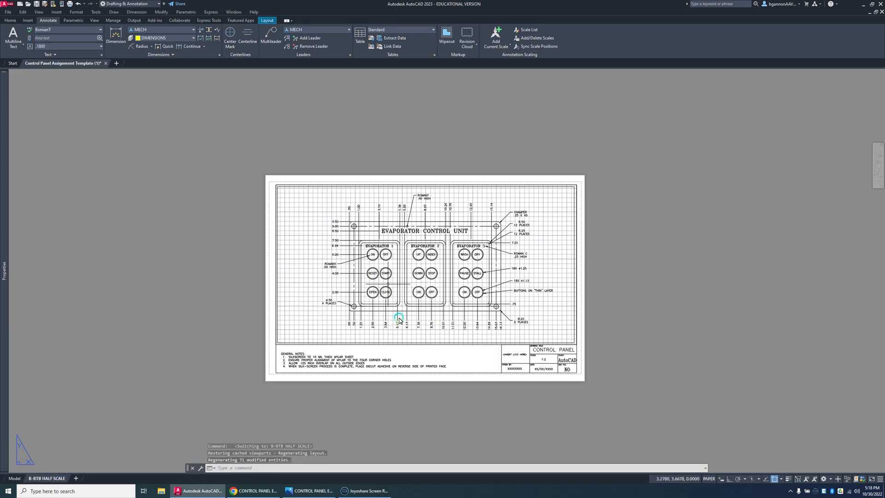
{"action": "scroll", "coordinate": [400, 319], "scroll_direction": "up", "scroll_amount": 4}
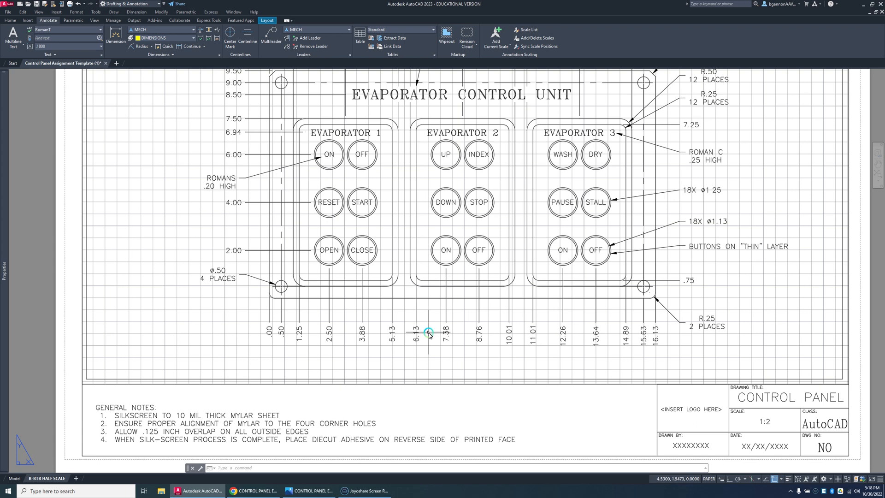
{"action": "scroll", "coordinate": [461, 344], "scroll_direction": "down", "scroll_amount": 5}
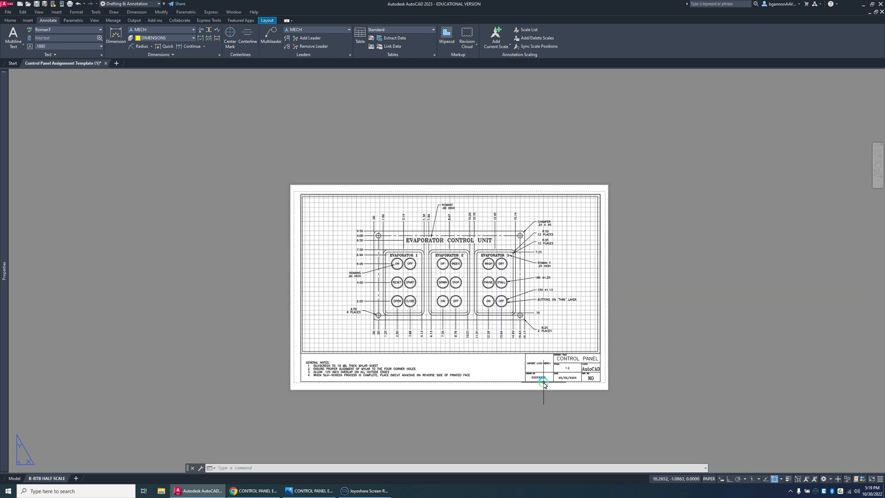
Step: Replace the DRAWN BY placeholder in the title block with the drafter's name
{"action": "scroll", "coordinate": [541, 374], "scroll_direction": "up", "scroll_amount": 4}
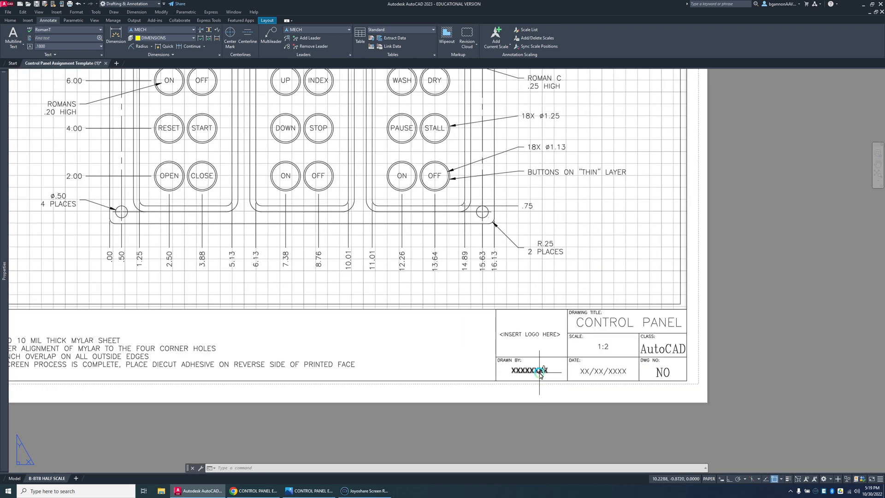
{"action": "left_click", "coordinate": [541, 375]}
{"action": "double_click", "coordinate": [541, 374]}
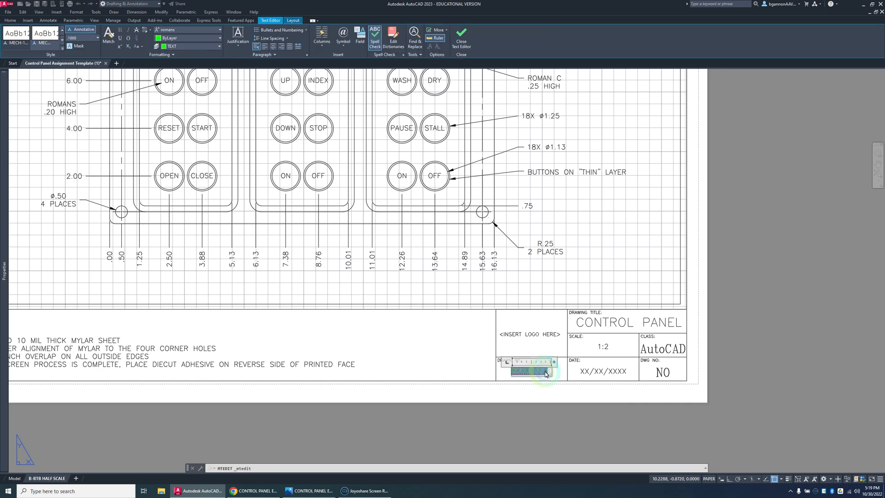
{"action": "key", "text": "BackSpace"}
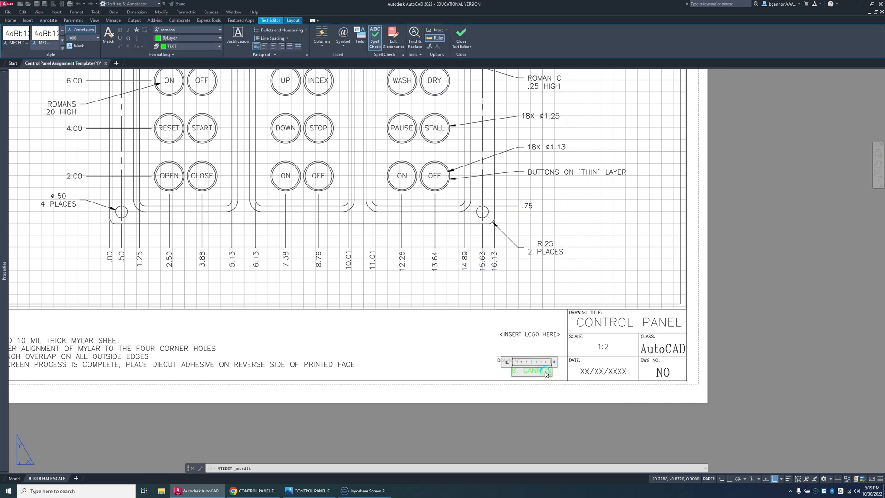
{"action": "type", "text": "B. GANNON"}
{"action": "left_click", "coordinate": [592, 372]}
Step: Set the title block date to 10/30/2022 and erase the <INSERT LOGO HERE> placeholder
{"action": "left_click", "coordinate": [598, 373]}
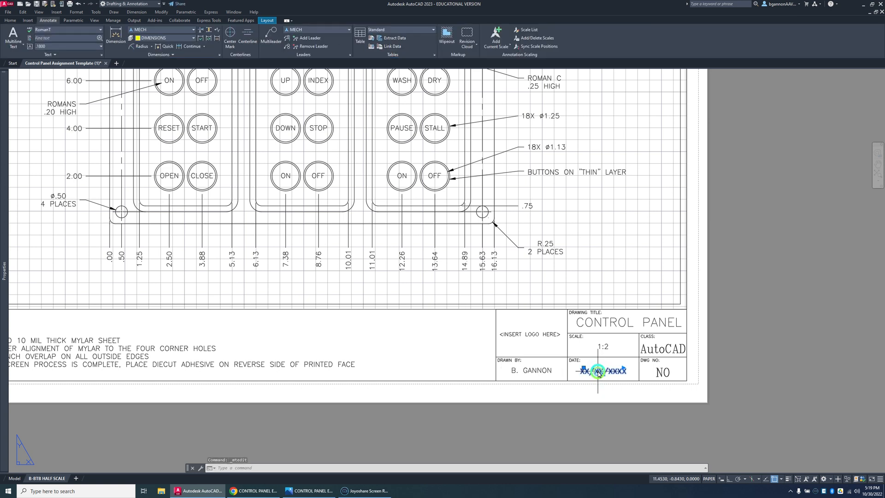
{"action": "double_click", "coordinate": [598, 372]}
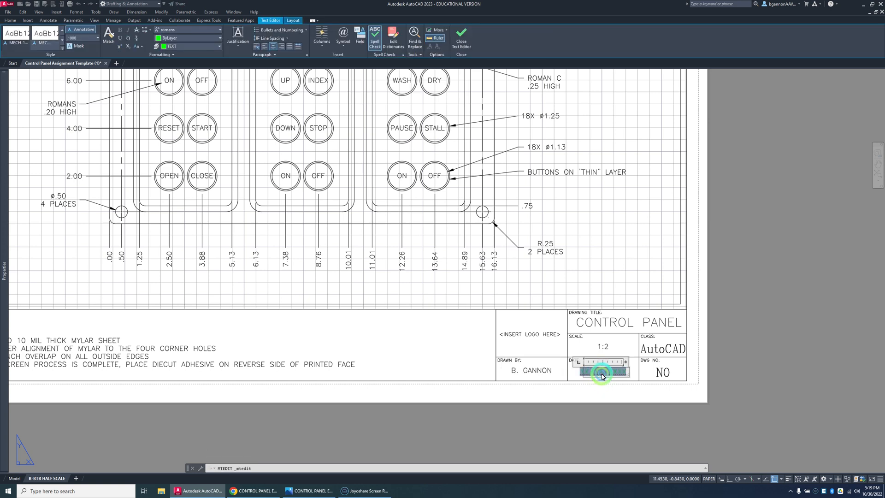
{"action": "left_click", "coordinate": [602, 376]}
{"action": "key", "text": "BackSpace"}
{"action": "left_click", "coordinate": [534, 340]}
{"action": "left_click", "coordinate": [531, 338]}
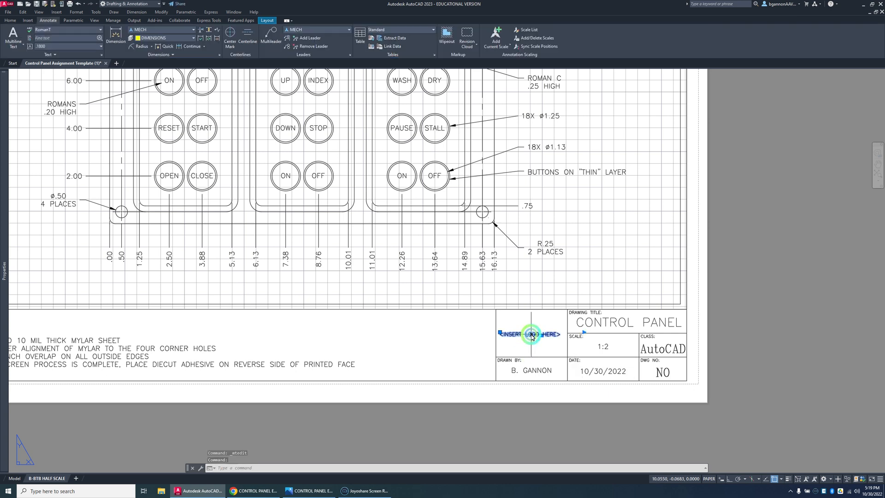
{"action": "key", "text": "Delete"}
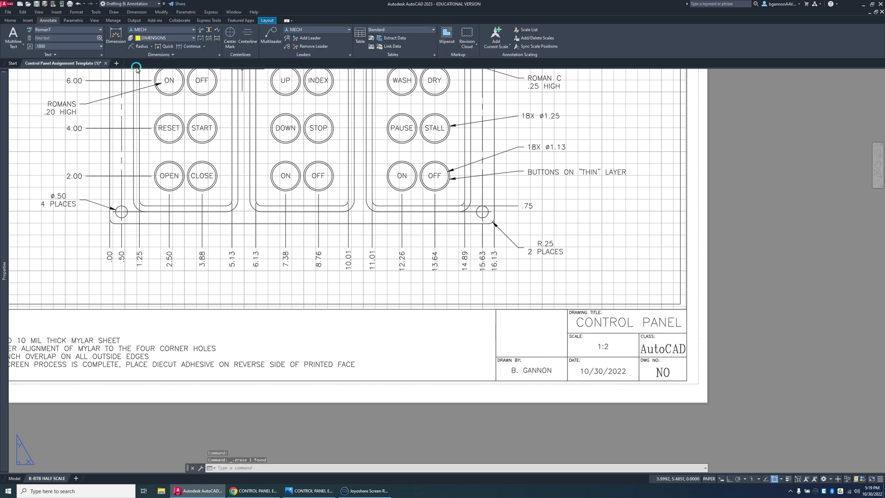
Step: Find and open the Logo v2.0 (2) drawing through a computer search for LOGO, and copy the entire logo with its frame
{"action": "left_click", "coordinate": [60, 491]}
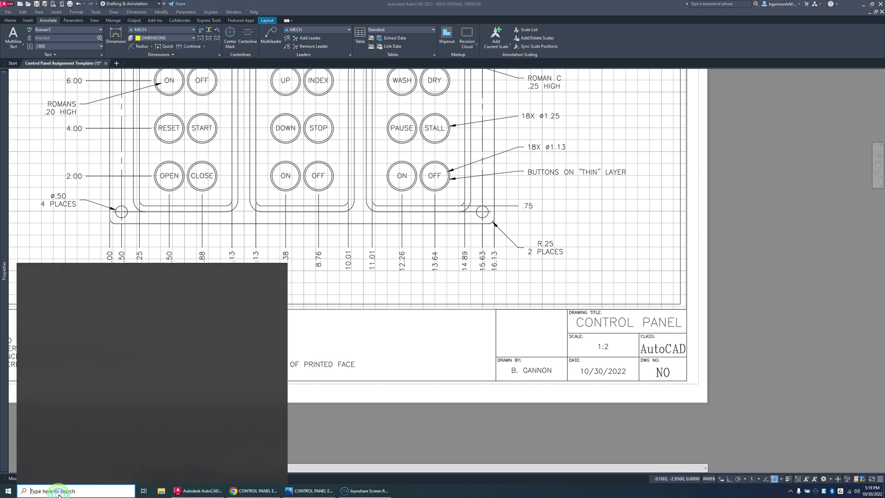
{"action": "type", "text": "LOGO"}
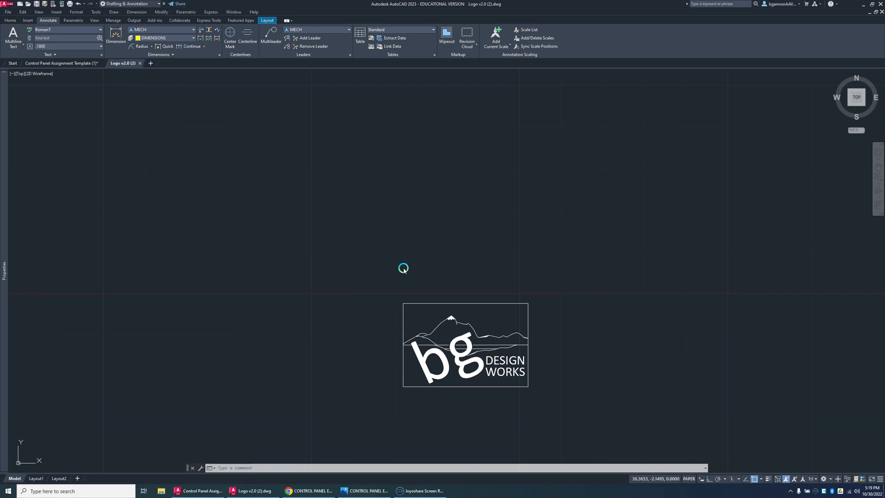
{"action": "left_click", "coordinate": [408, 268]}
{"action": "left_click", "coordinate": [371, 300]}
{"action": "left_click", "coordinate": [555, 415]}
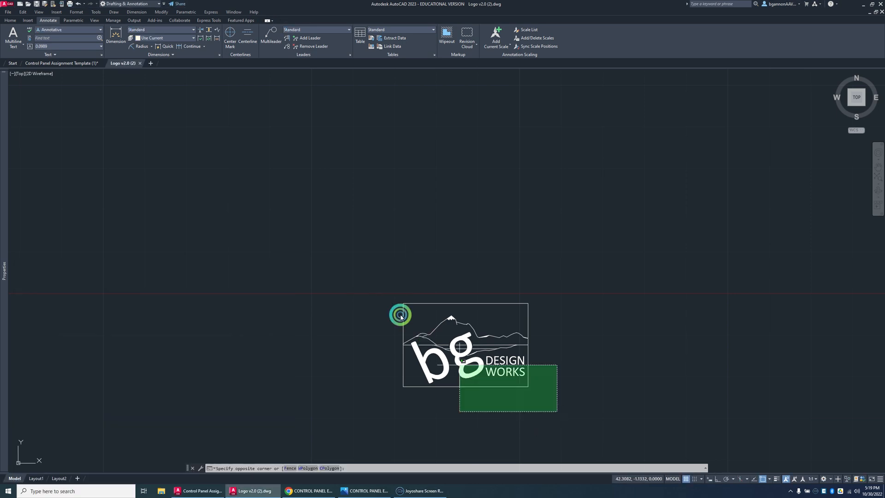
{"action": "left_click", "coordinate": [372, 287]}
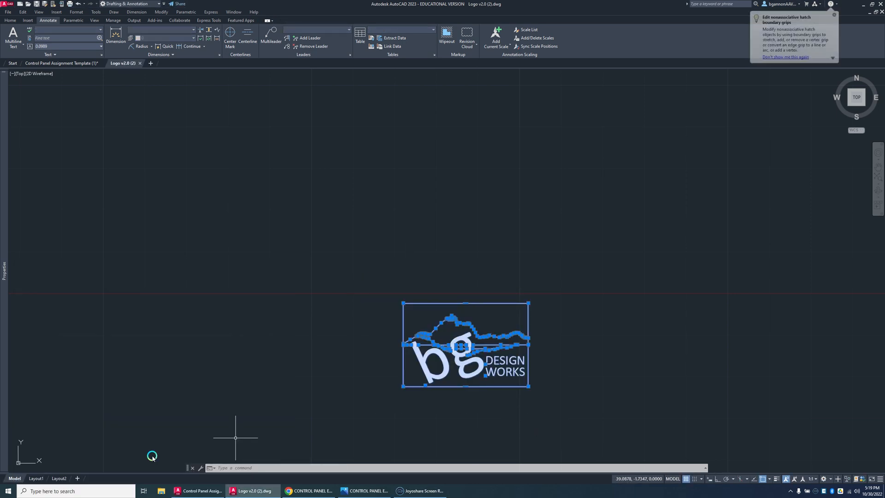
{"action": "key", "text": "ctrl+x"}
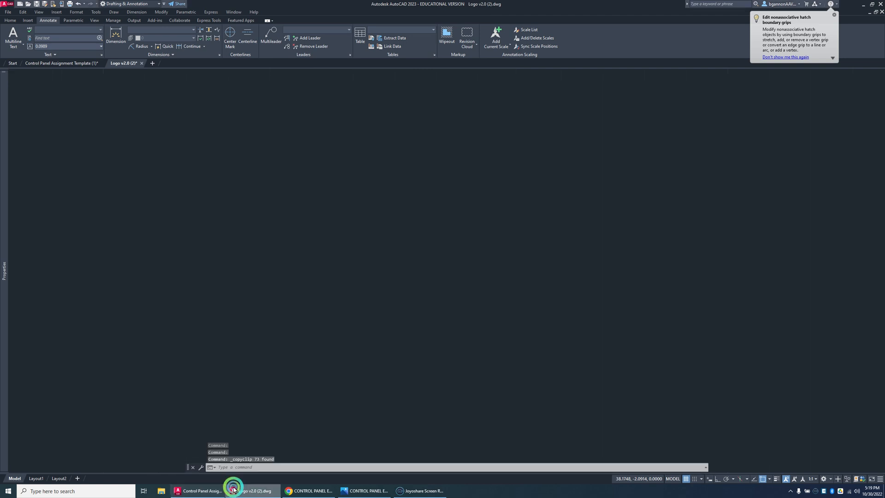
Step: Return to the Control Panel Assignment Template (1) drawing and paste the logo into the empty cell above DRAWN BY
{"action": "left_click", "coordinate": [207, 489]}
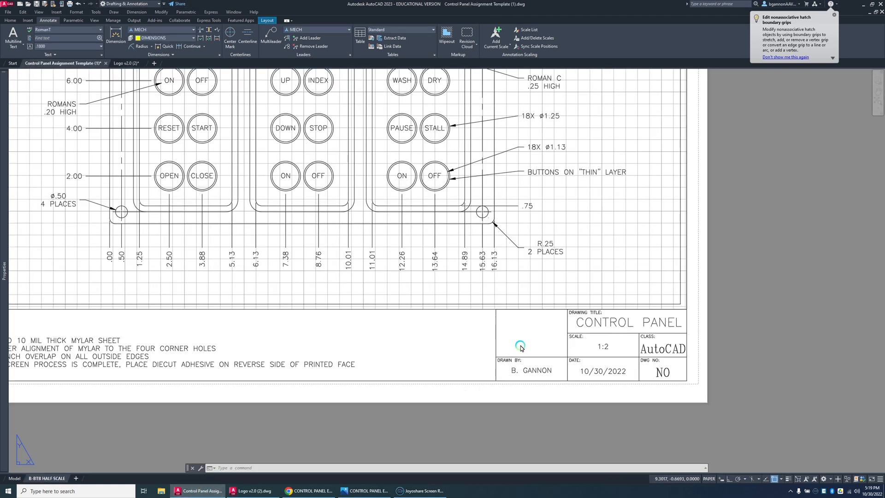
{"action": "key", "text": "ctrl+v"}
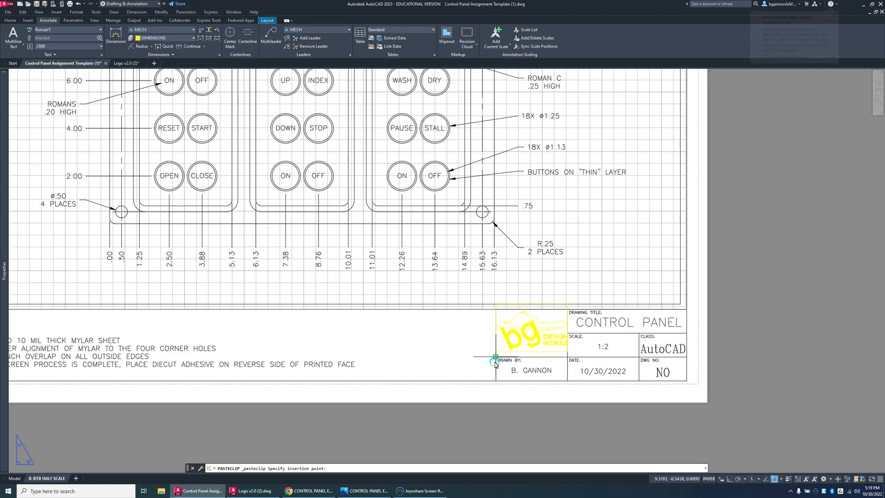
{"action": "scroll", "coordinate": [496, 364], "scroll_direction": "up", "scroll_amount": 5}
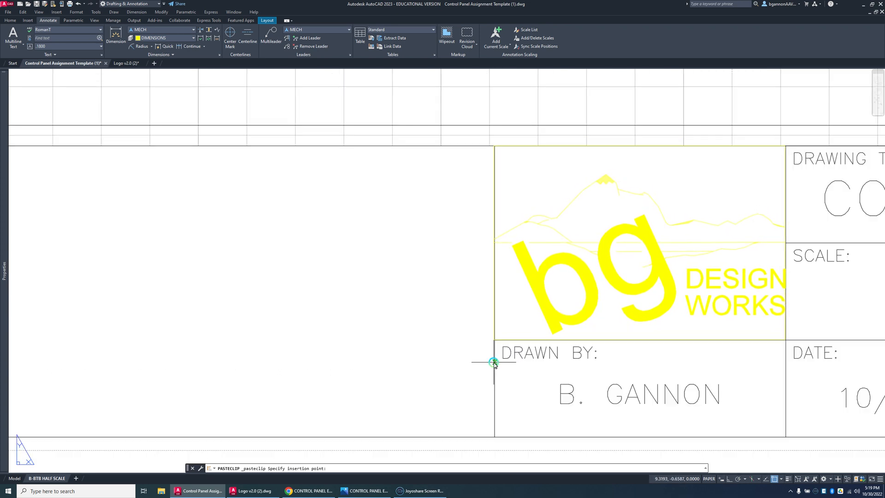
{"action": "left_click", "coordinate": [494, 363]}
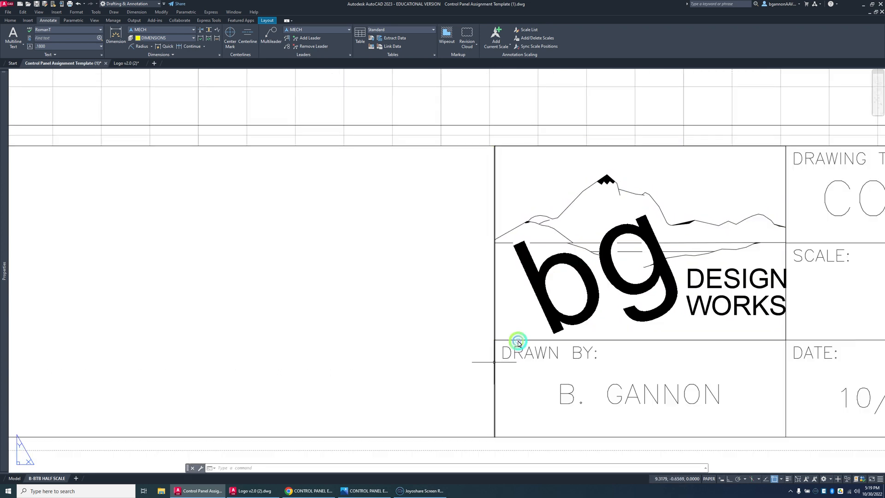
Step: Move the logo's DESIGN and WORKS texts slightly to the left, clear of the cell's right border
{"action": "left_click", "coordinate": [683, 290]}
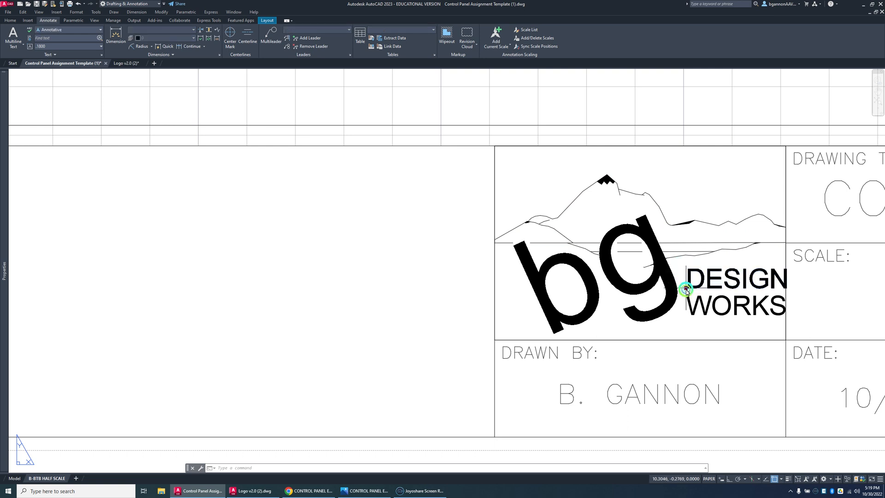
{"action": "left_click", "coordinate": [683, 289]}
{"action": "left_click", "coordinate": [681, 287]}
{"action": "left_click", "coordinate": [687, 309]}
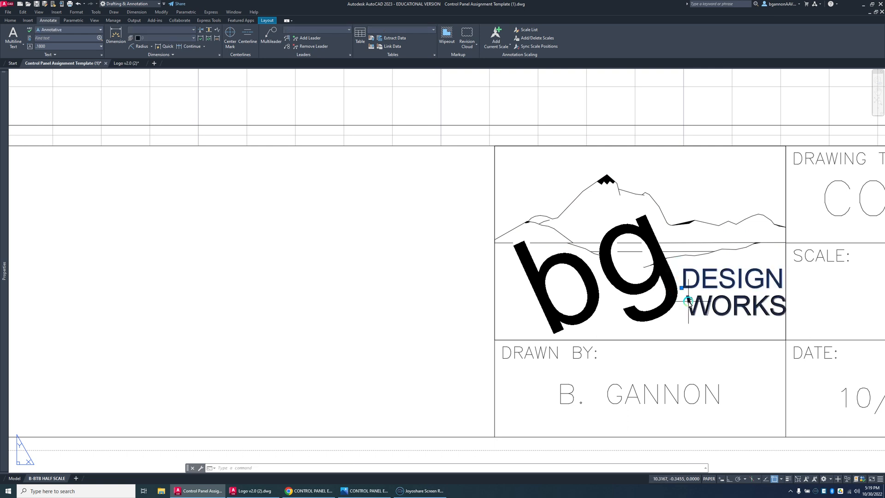
{"action": "left_click", "coordinate": [686, 315]}
{"action": "left_click", "coordinate": [682, 315]}
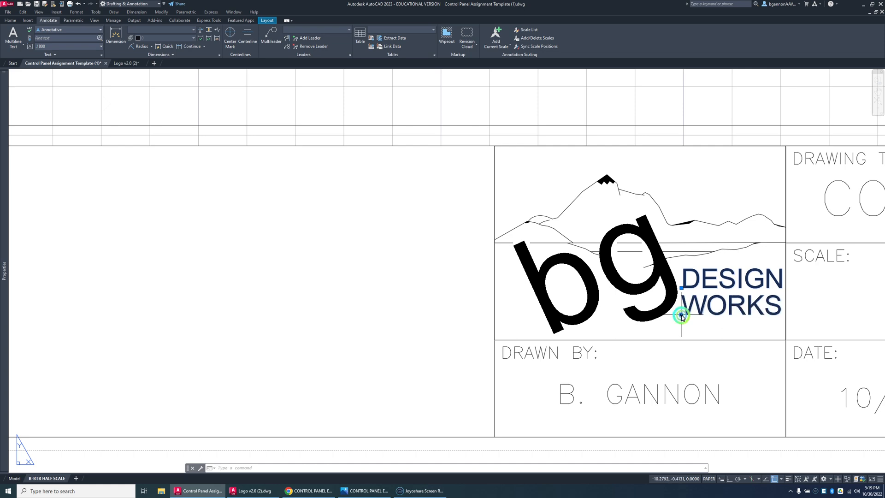
{"action": "key", "text": "Escape"}
Step: Plot the B-BTB HALF SCALE layout with the AutoCAD PDF (High Quality Print) plotter, accepting the current plot settings
{"action": "scroll", "coordinate": [678, 319], "scroll_direction": "down", "scroll_amount": 4}
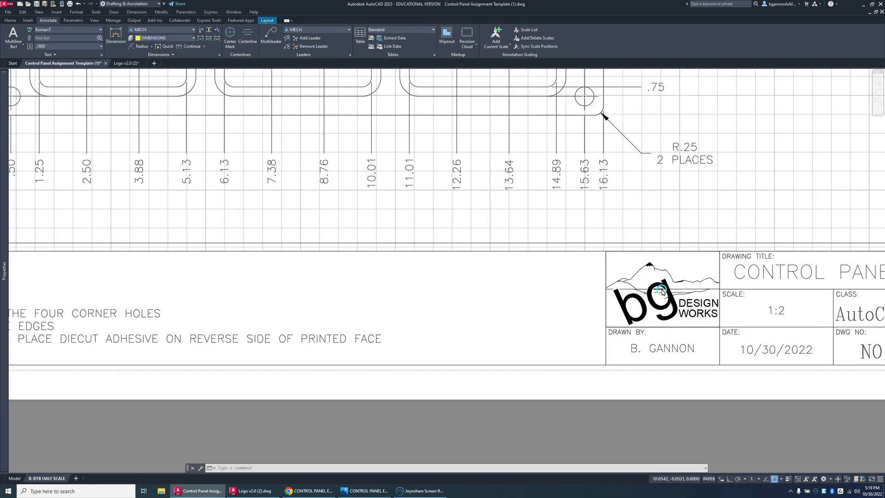
{"action": "scroll", "coordinate": [662, 290], "scroll_direction": "down", "scroll_amount": 5}
{"action": "scroll", "coordinate": [593, 298], "scroll_direction": "up", "scroll_amount": 4}
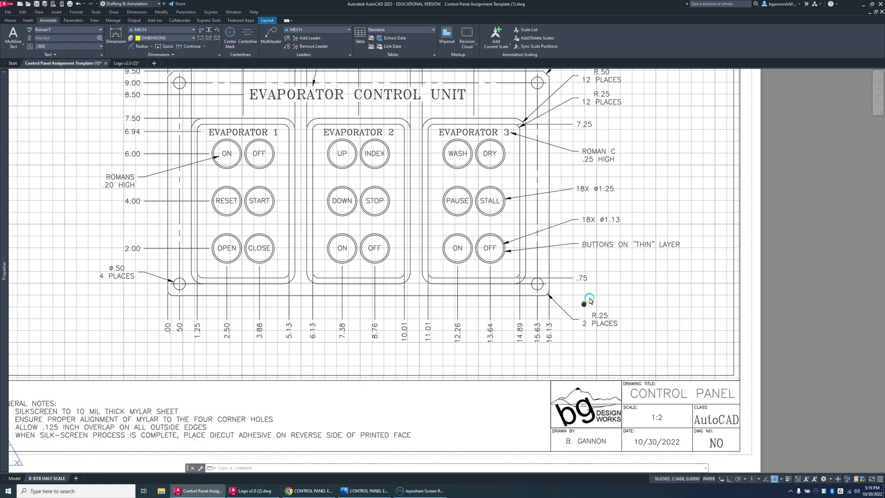
{"action": "scroll", "coordinate": [588, 297], "scroll_direction": "down", "scroll_amount": 3}
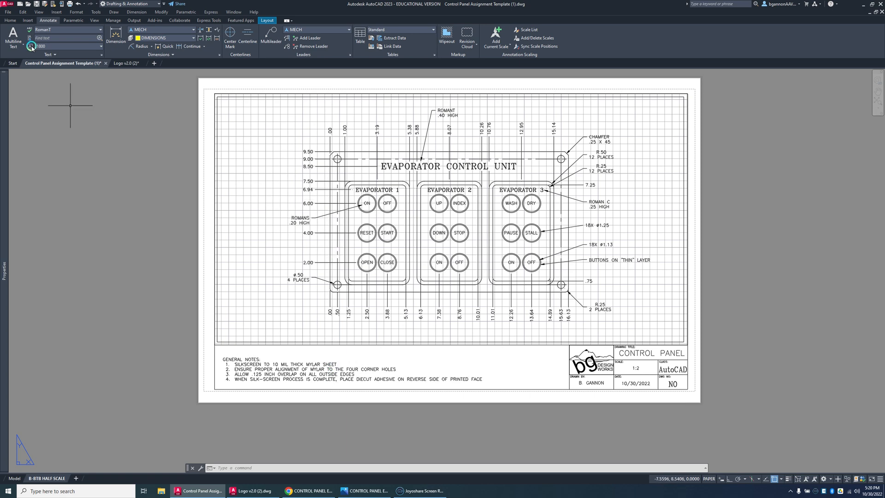
{"action": "left_click", "coordinate": [10, 12]}
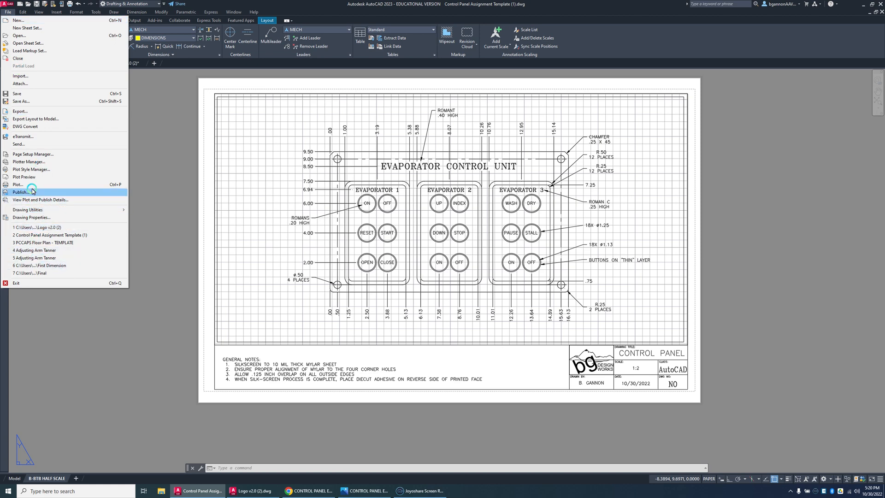
{"action": "left_click", "coordinate": [32, 184]}
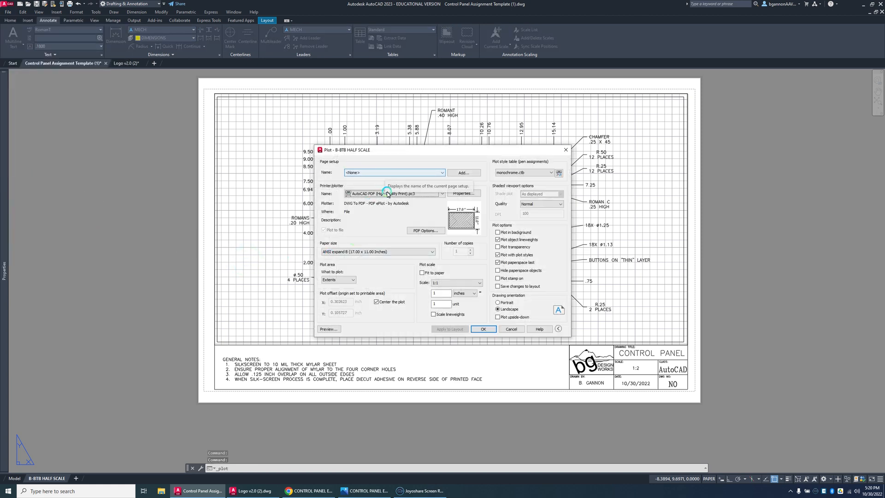
{"action": "left_click", "coordinate": [484, 330]}
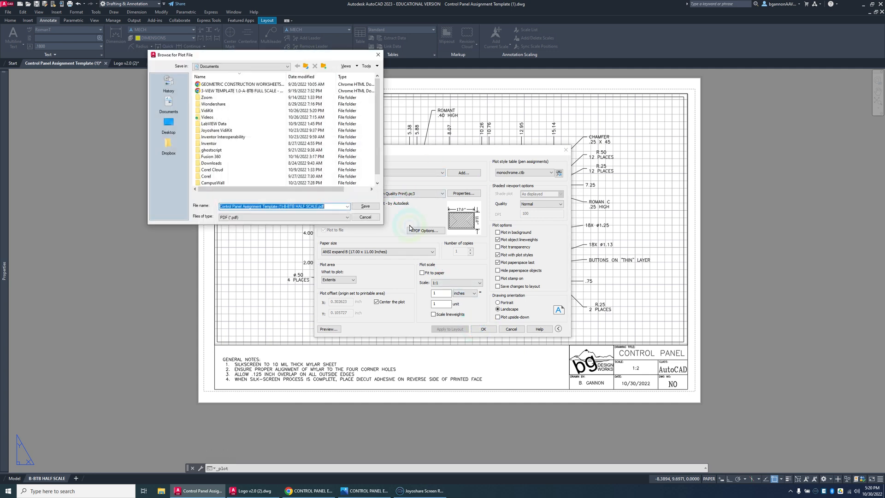
Step: Prefix the PDF's file name with the drafter's initial and surname, and open the Mech 1 folder on the Desktop as its destination
{"action": "left_click", "coordinate": [220, 208]}
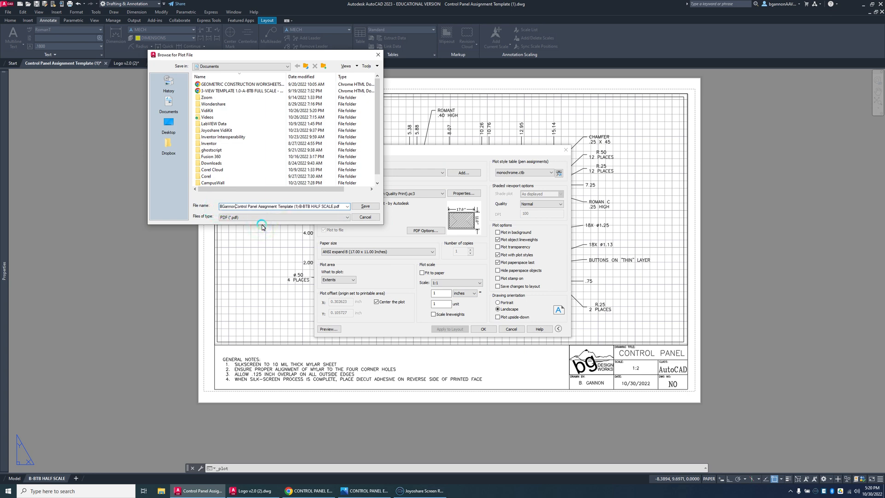
{"action": "left_click", "coordinate": [170, 122]}
{"action": "left_click", "coordinate": [373, 210]}
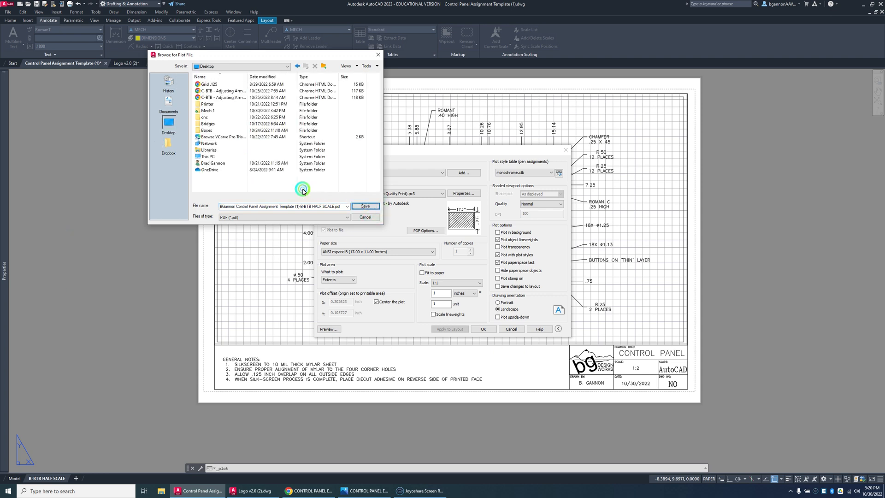
{"action": "double_click", "coordinate": [207, 111]}
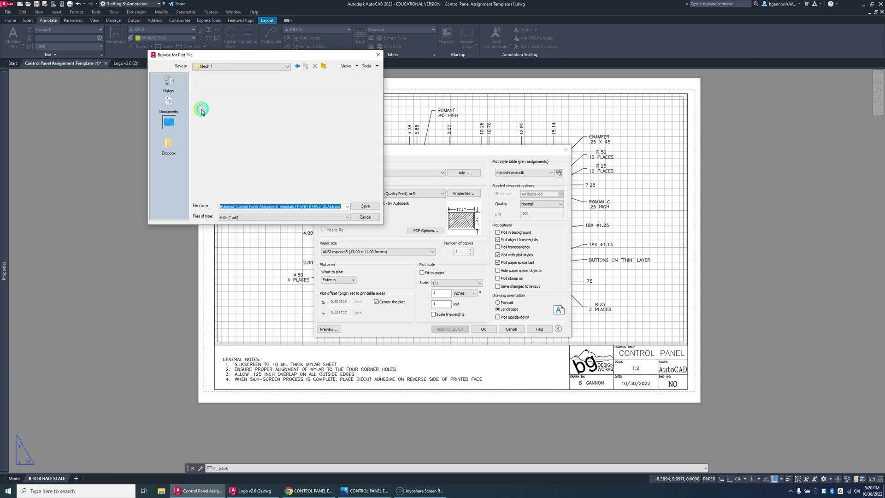
Step: Create a folder named Module 10 inside Mech 1 and save the plotted PDF in it
{"action": "right_click", "coordinate": [227, 157]}
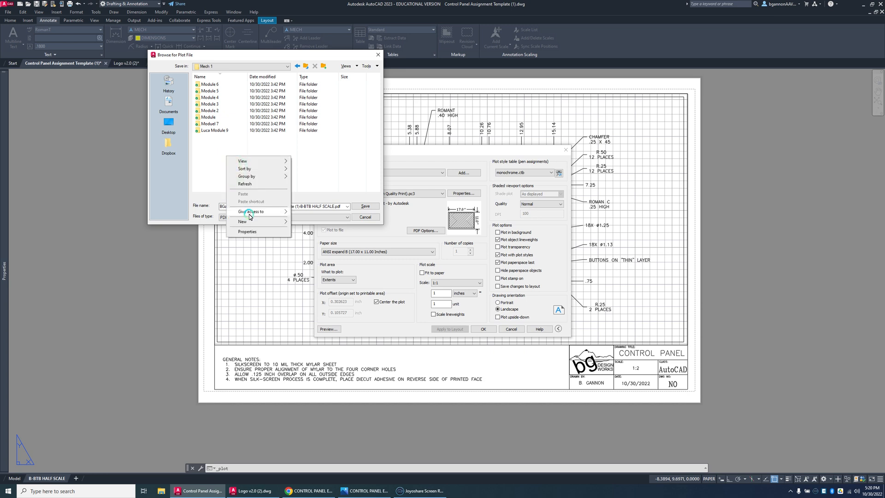
{"action": "mouse_move", "coordinate": [277, 221]}
{"action": "left_click", "coordinate": [314, 224]}
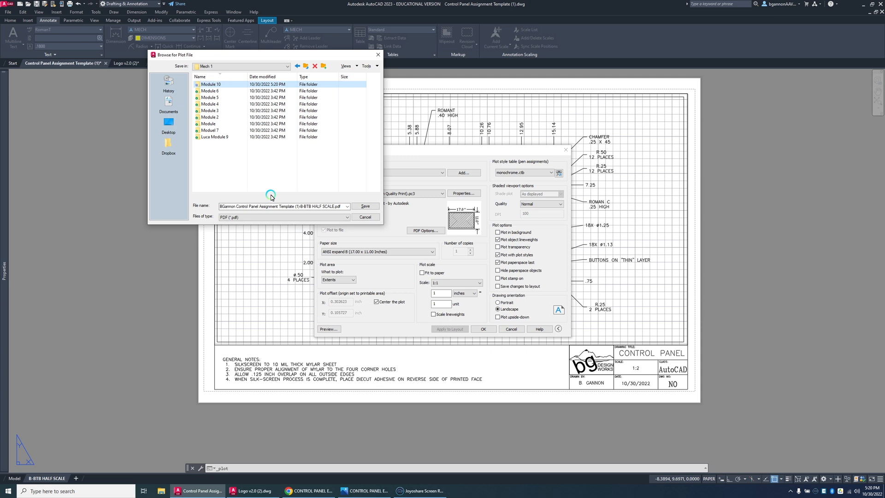
{"action": "left_click", "coordinate": [374, 208]}
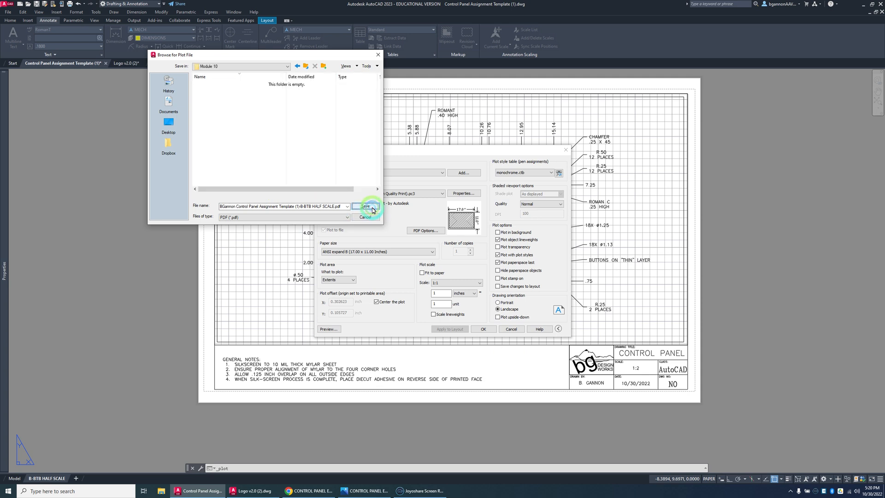
{"action": "left_click", "coordinate": [365, 206]}
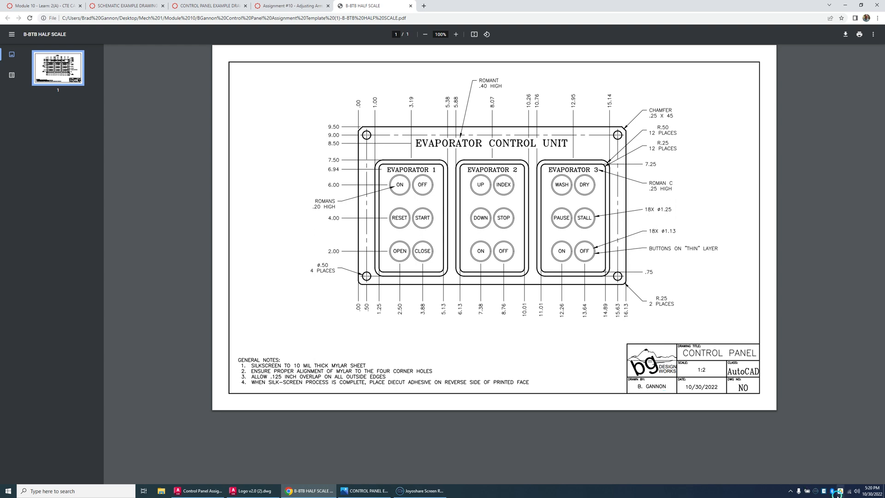
{"action": "left_click", "coordinate": [816, 492]}
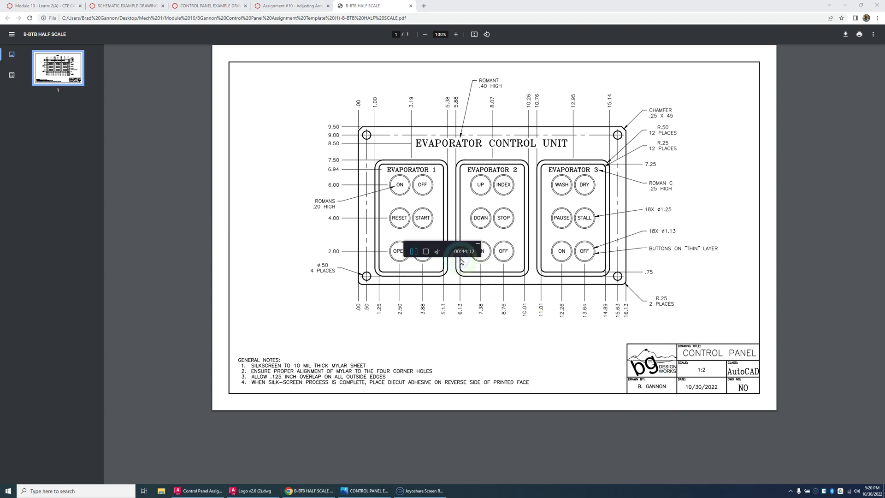